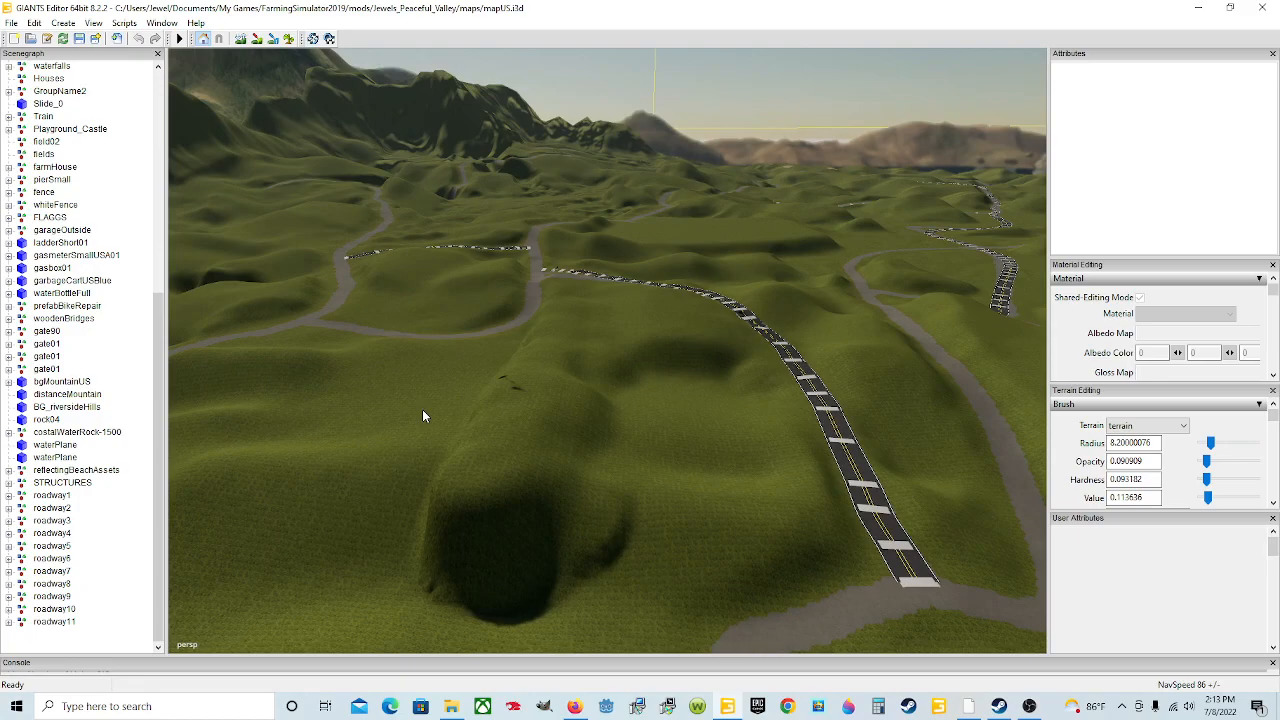
Step: Fly over the valley to examine the dirt roads and paved roadway segments winding across the hills
{"action": "left_click_drag", "start_coordinate": [422, 409], "coordinate": [569, 380], "text": "alt"}
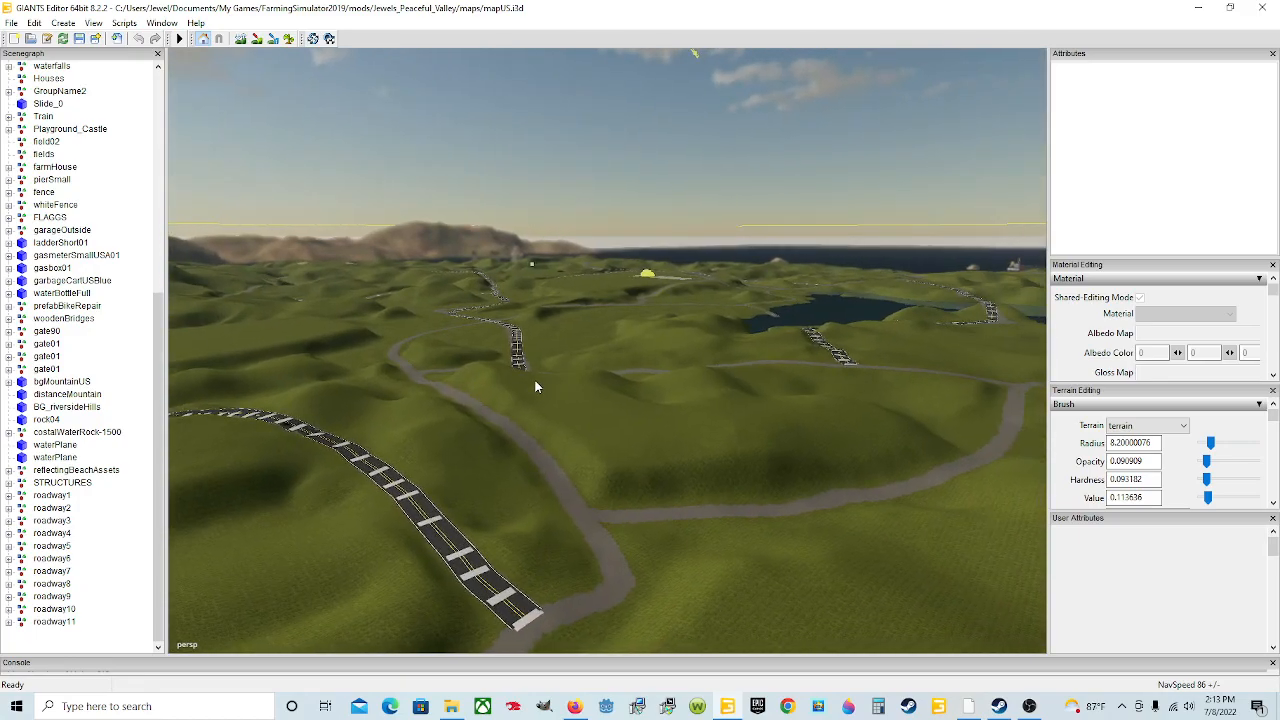
{"action": "left_click_drag", "start_coordinate": [513, 399], "coordinate": [520, 476], "text": "alt"}
{"action": "scroll", "coordinate": [586, 399], "scroll_direction": "up", "scroll_amount": 4}
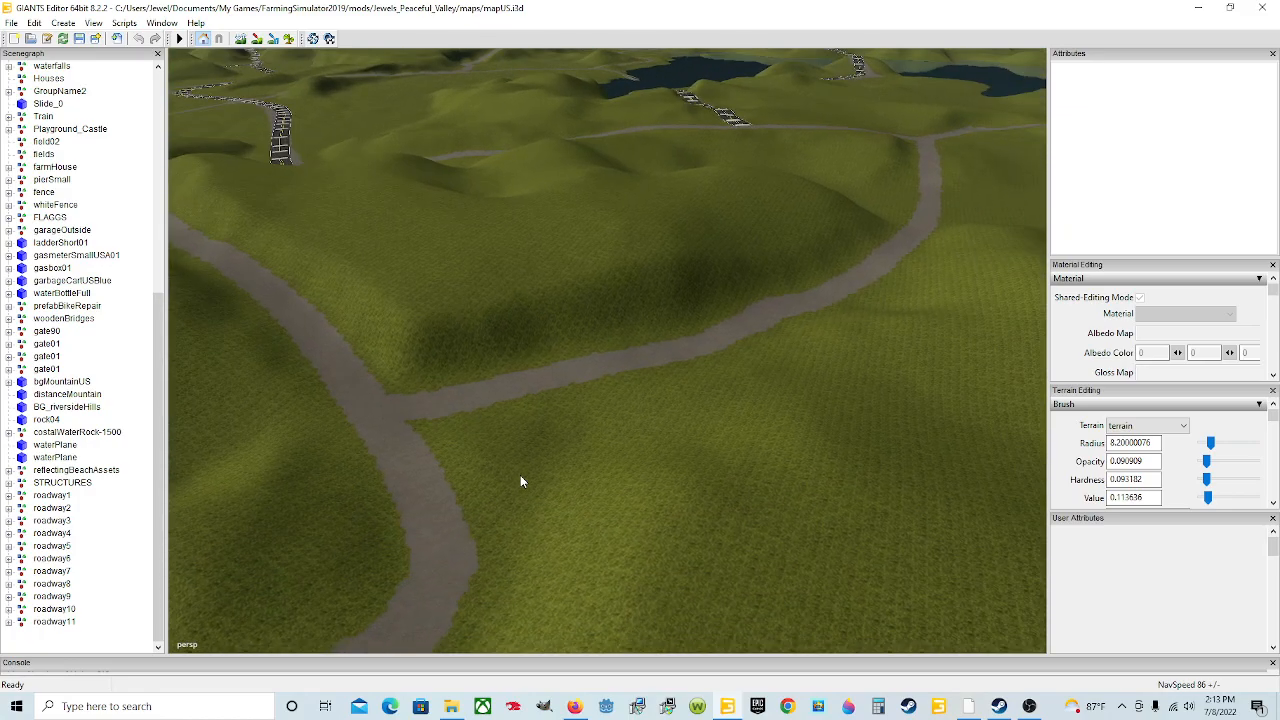
{"action": "left_click_drag", "start_coordinate": [545, 405], "coordinate": [533, 457], "text": "alt"}
{"action": "scroll", "coordinate": [533, 457], "scroll_direction": "down", "scroll_amount": 2}
{"action": "scroll", "coordinate": [533, 450], "scroll_direction": "down", "scroll_amount": 5}
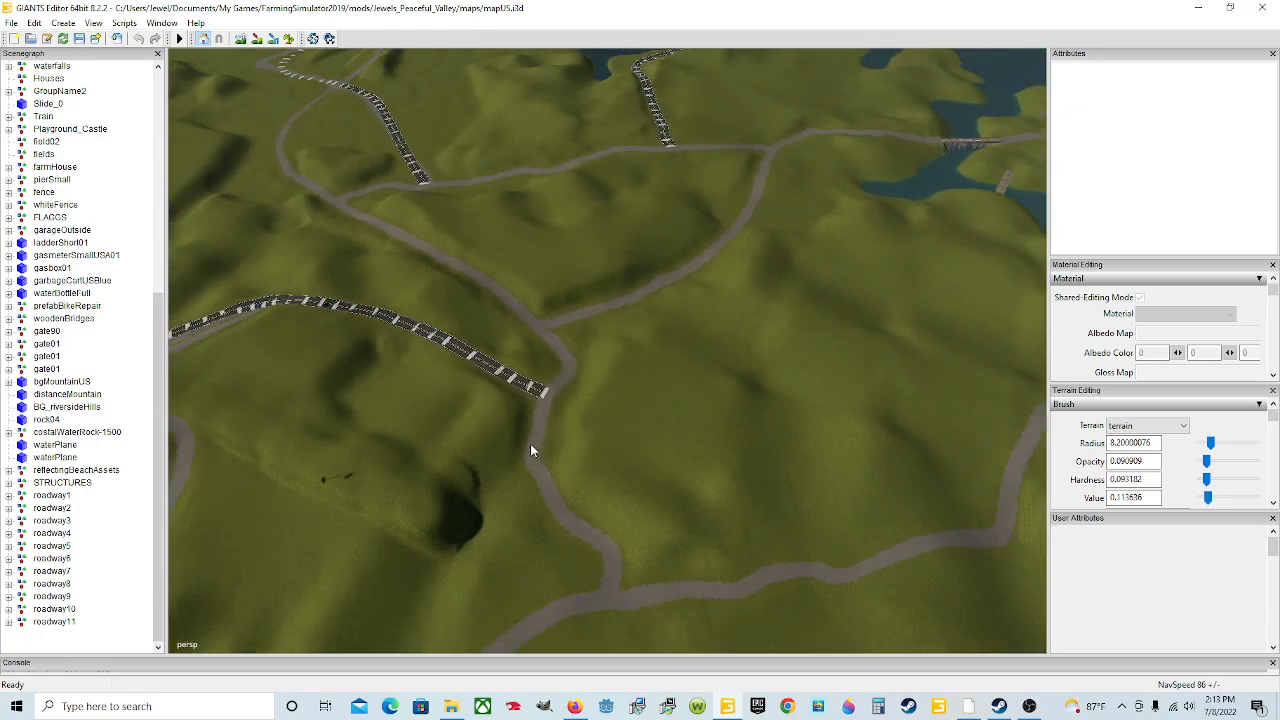
{"action": "left_click_drag", "start_coordinate": [425, 442], "coordinate": [695, 408], "text": "alt"}
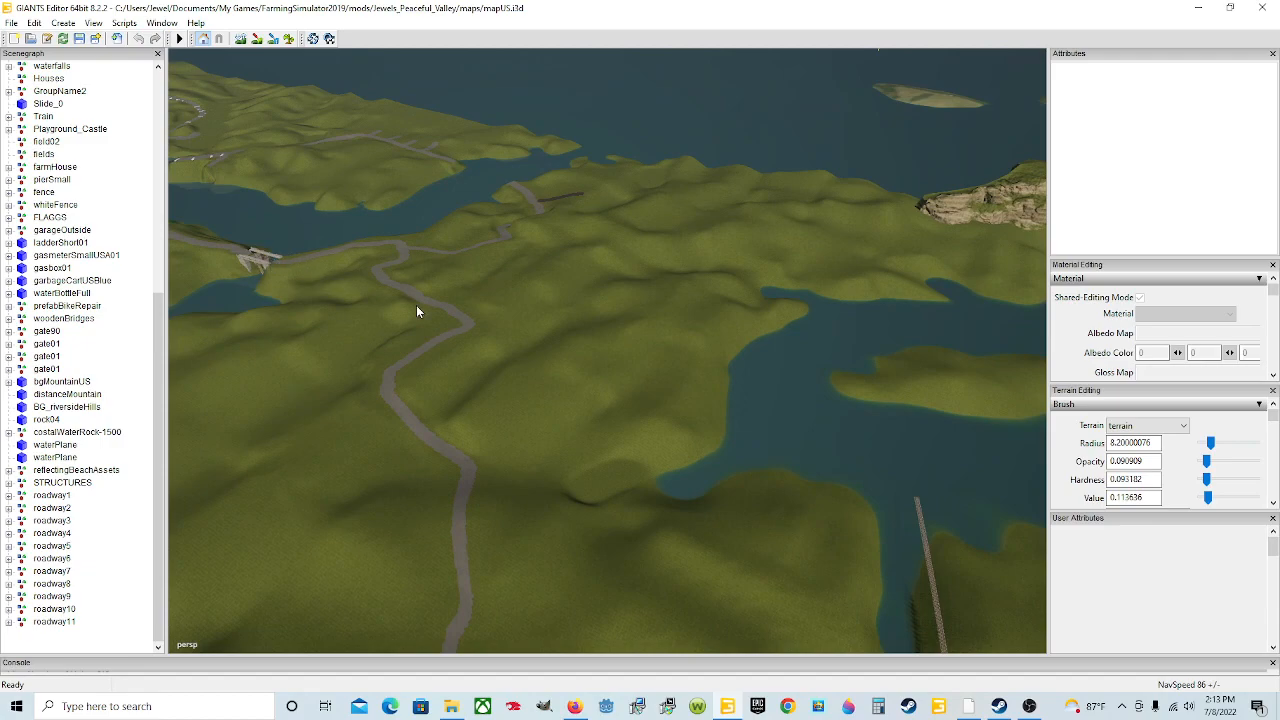
{"action": "left_click_drag", "start_coordinate": [556, 452], "coordinate": [523, 511], "text": "alt"}
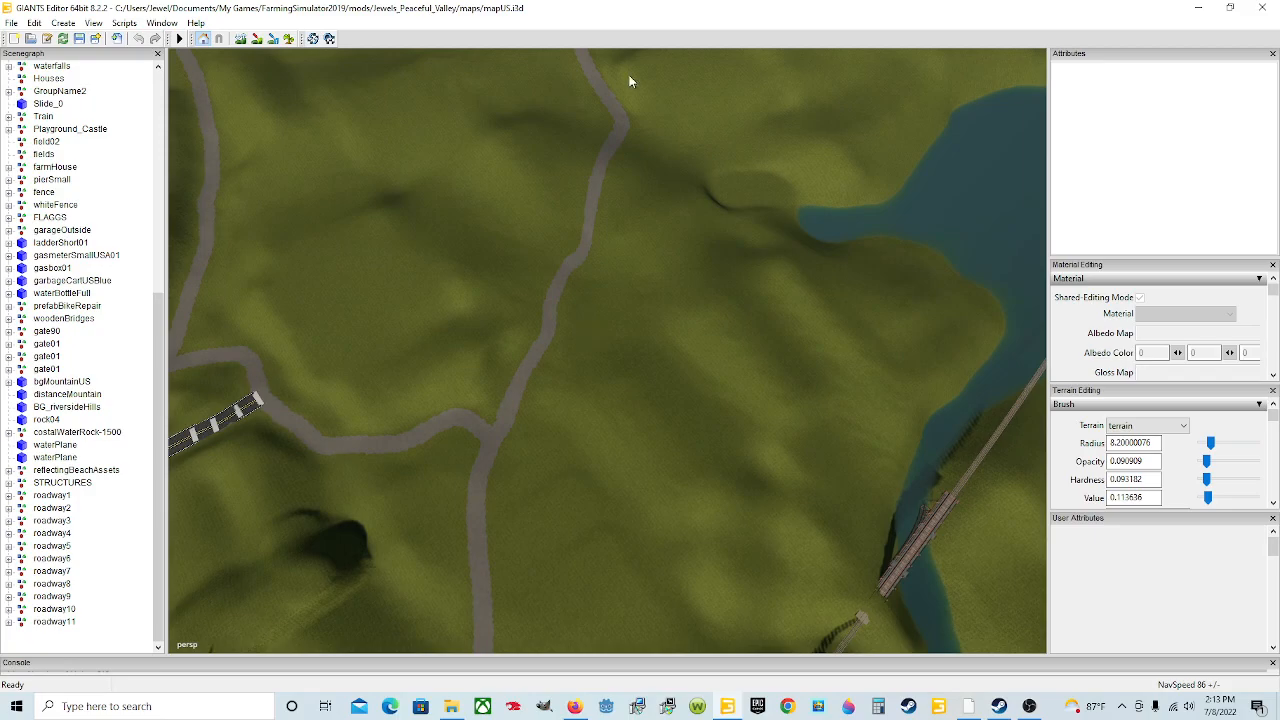
{"action": "left_click_drag", "start_coordinate": [727, 290], "coordinate": [683, 147], "text": "alt"}
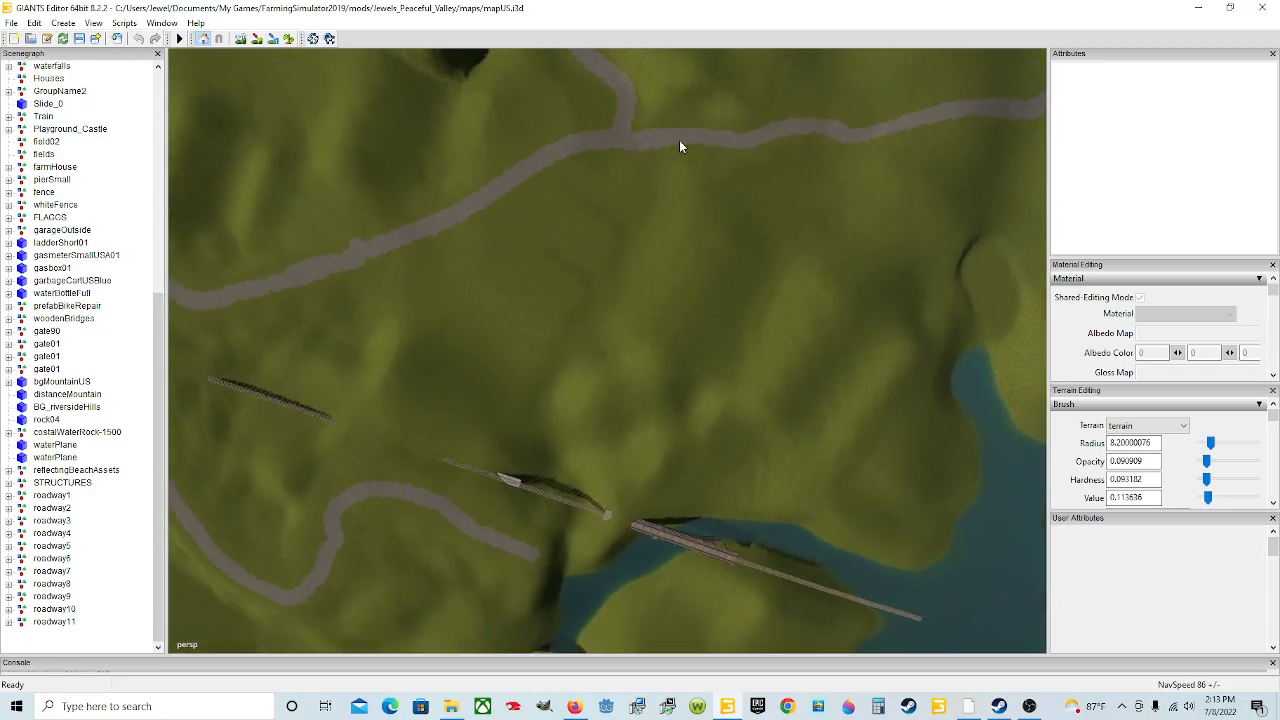
{"action": "left_click_drag", "start_coordinate": [348, 233], "coordinate": [208, 206], "text": "alt"}
{"action": "left_click_drag", "start_coordinate": [400, 254], "coordinate": [343, 206], "text": "alt"}
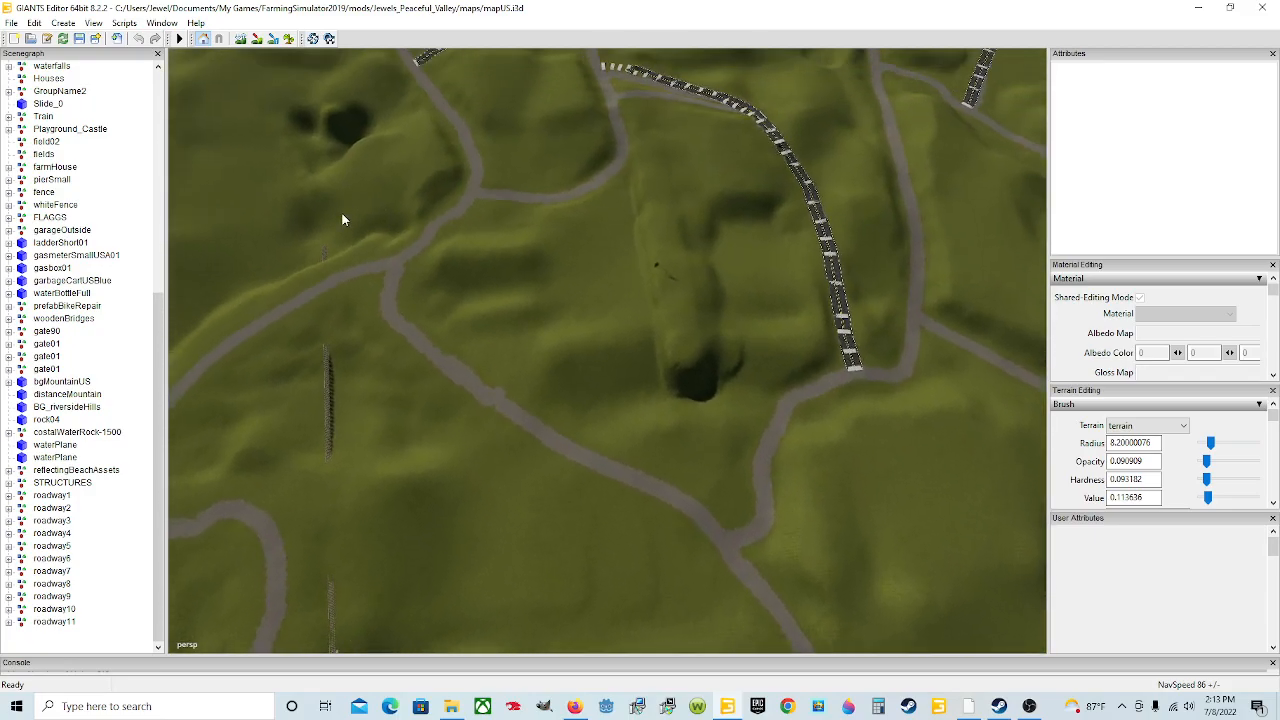
{"action": "left_click_drag", "start_coordinate": [392, 270], "coordinate": [362, 272], "text": "alt"}
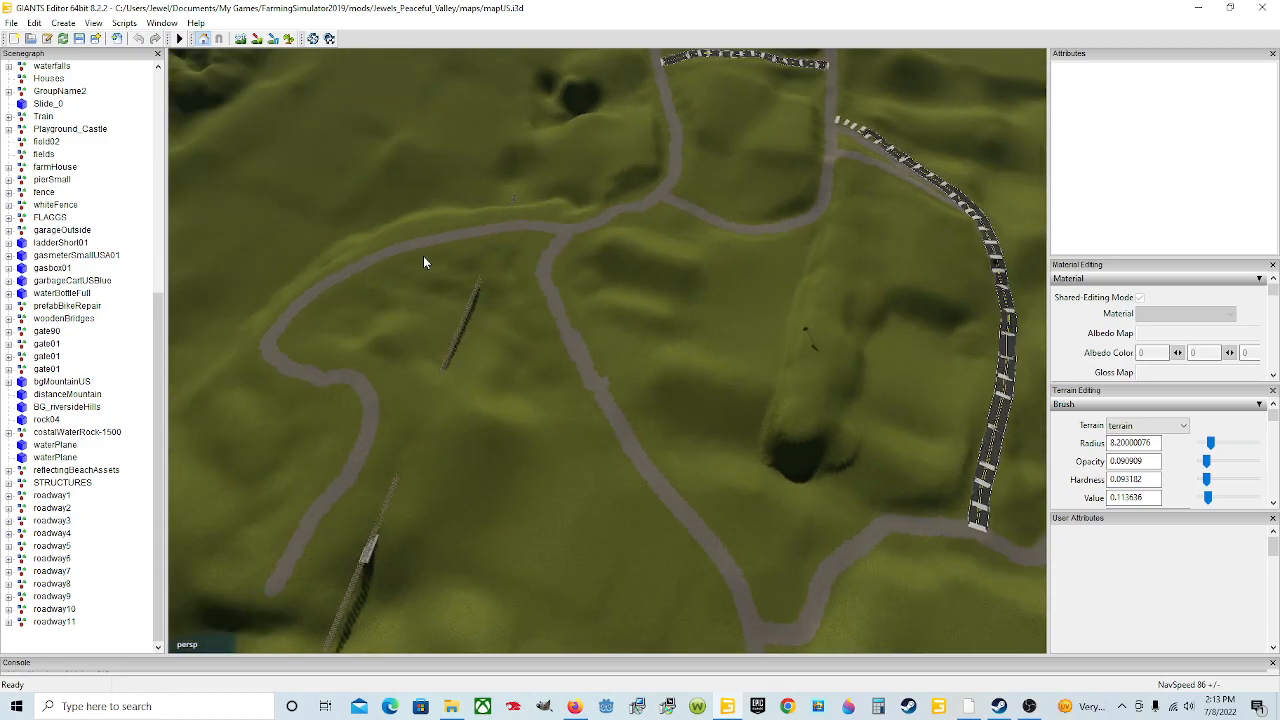
{"action": "left_click_drag", "start_coordinate": [662, 186], "coordinate": [680, 113], "text": "alt"}
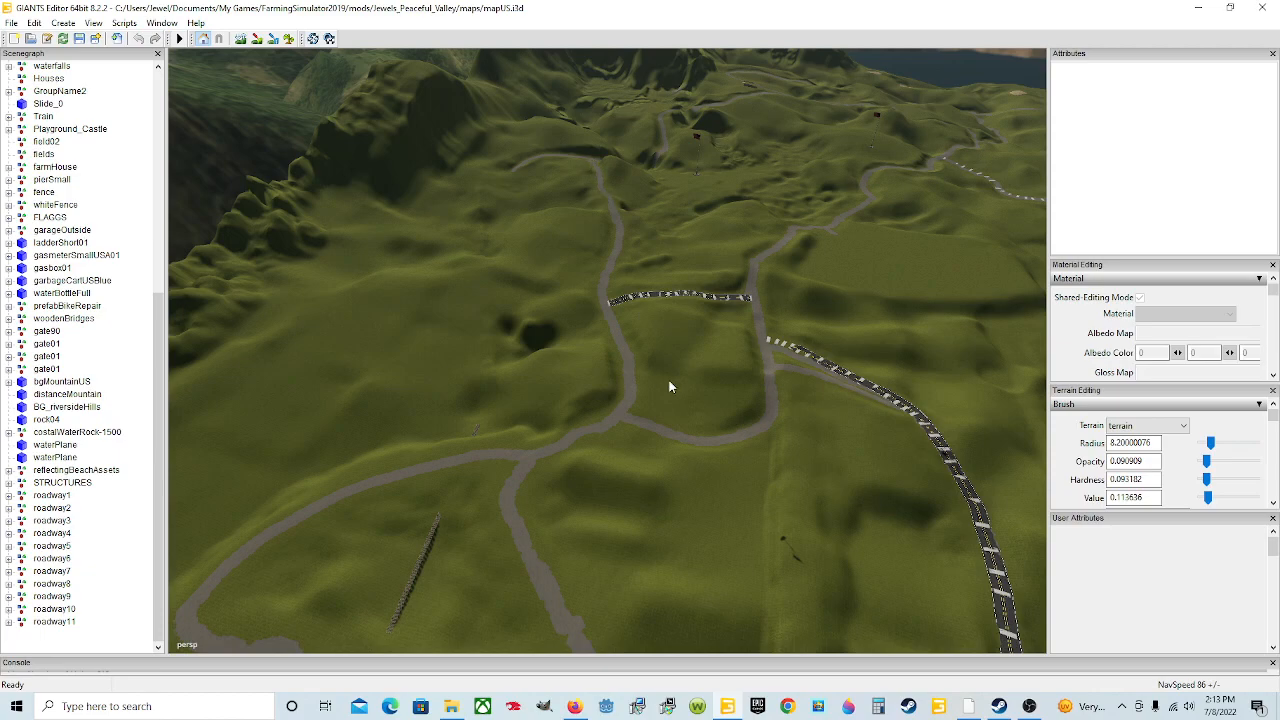
{"action": "left_click_drag", "start_coordinate": [561, 400], "coordinate": [674, 488], "text": "alt"}
Step: Look out toward the mountains and lake, then fly down to the road running through the hills
{"action": "scroll", "coordinate": [674, 488], "scroll_direction": "up", "scroll_amount": 10}
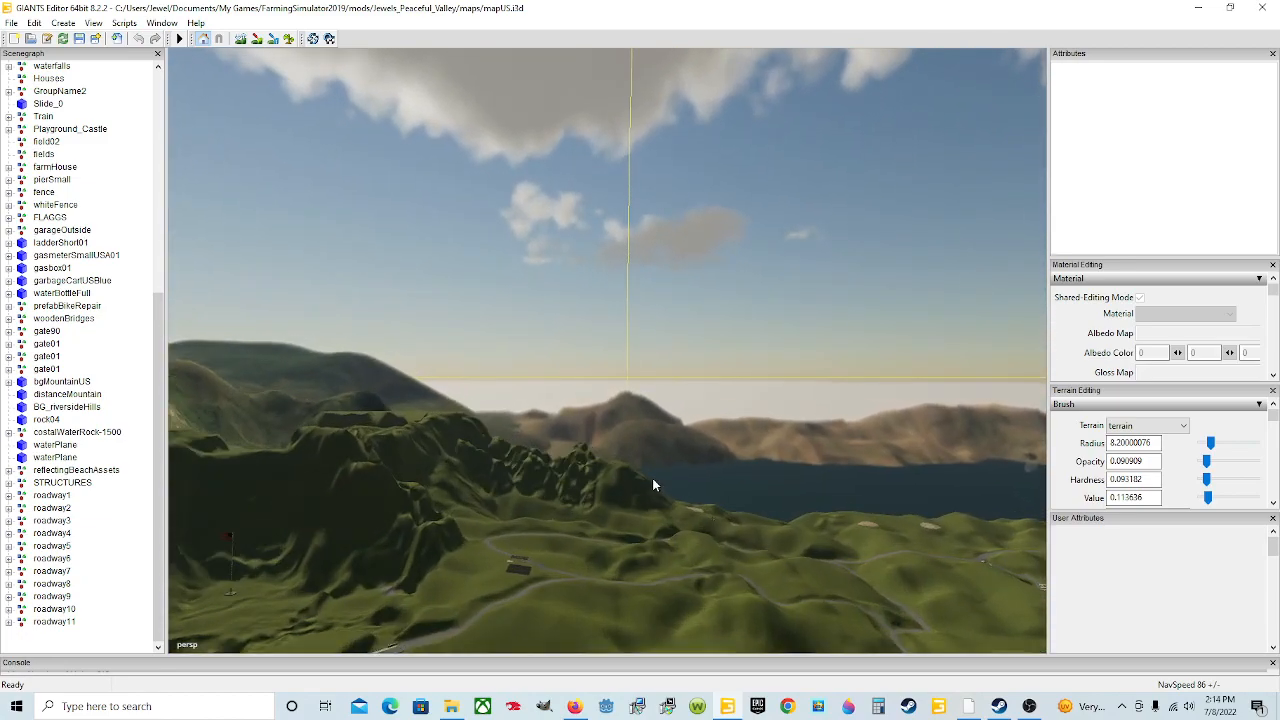
{"action": "scroll", "coordinate": [652, 484], "scroll_direction": "up", "scroll_amount": 8}
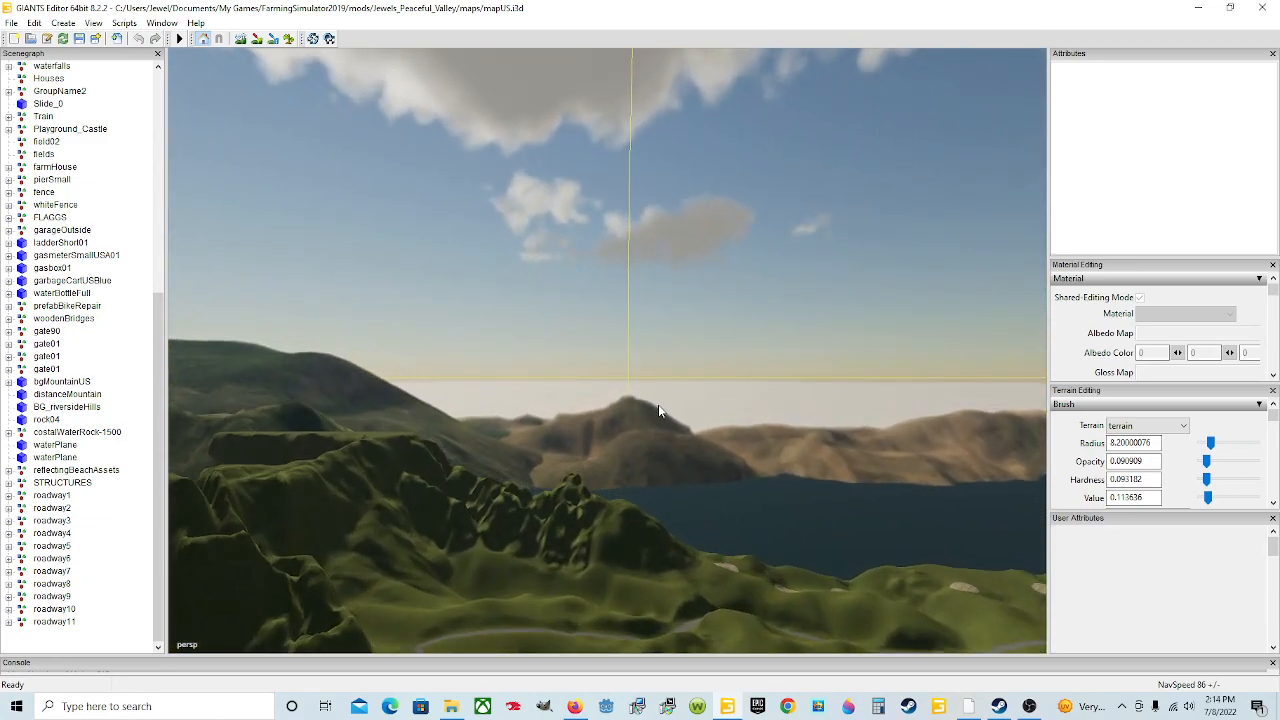
{"action": "left_click_drag", "start_coordinate": [663, 417], "coordinate": [644, 491], "text": "alt"}
{"action": "scroll", "coordinate": [644, 488], "scroll_direction": "up", "scroll_amount": 5}
{"action": "mouse_move", "coordinate": [733, 451]}
{"action": "left_mouse_down", "text": "alt"}
{"action": "mouse_move", "coordinate": [664, 411]}
{"action": "mouse_move", "coordinate": [735, 420]}
{"action": "mouse_move", "coordinate": [735, 462]}
{"action": "left_mouse_up", "text": "alt"}
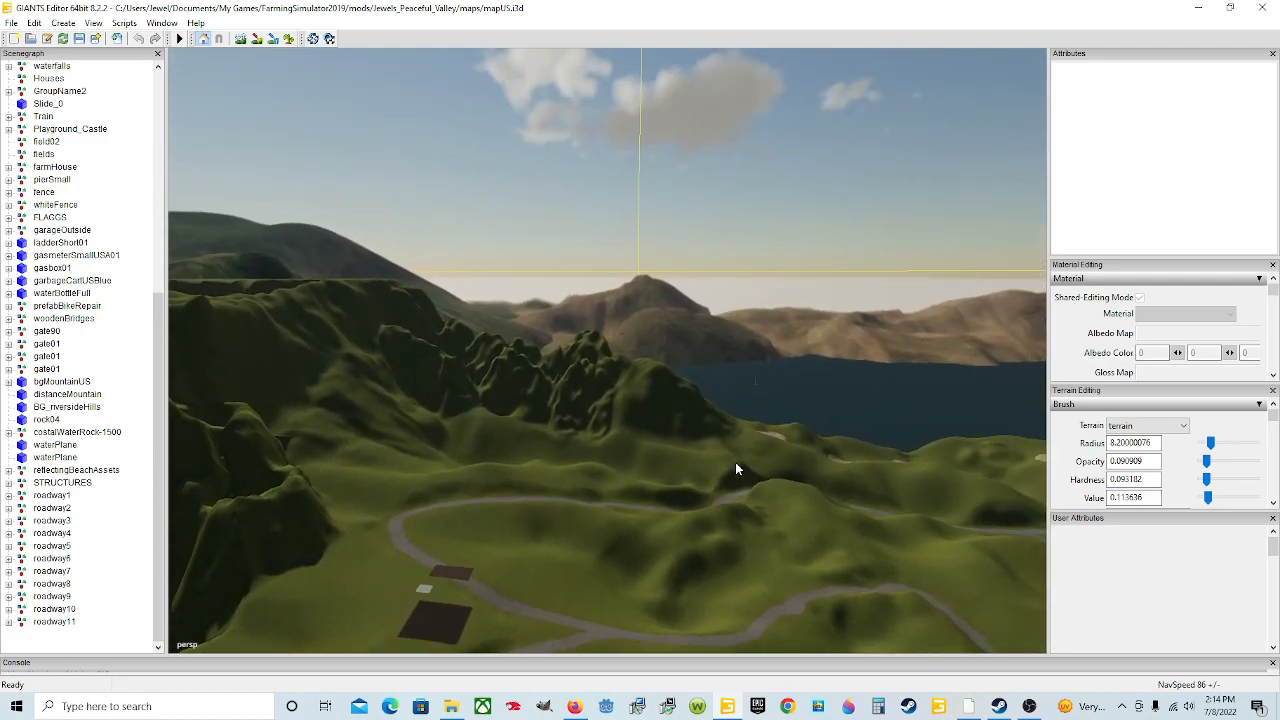
{"action": "scroll", "coordinate": [717, 467], "scroll_direction": "up", "scroll_amount": 8}
{"action": "left_click_drag", "start_coordinate": [650, 475], "coordinate": [557, 553], "text": "alt"}
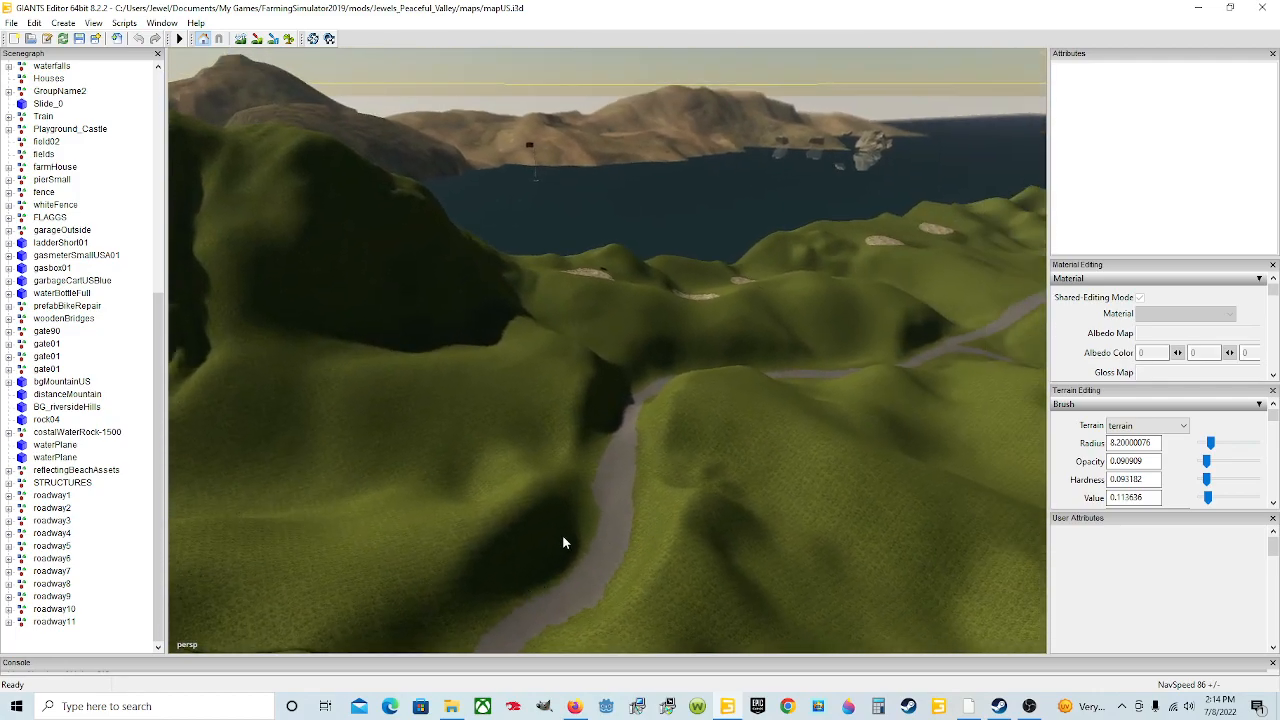
{"action": "left_click_drag", "start_coordinate": [788, 332], "coordinate": [868, 548], "text": "alt"}
{"action": "scroll", "coordinate": [758, 460], "scroll_direction": "up", "scroll_amount": 2}
{"action": "scroll", "coordinate": [775, 478], "scroll_direction": "up", "scroll_amount": 3}
{"action": "scroll", "coordinate": [711, 531], "scroll_direction": "up", "scroll_amount": 2}
{"action": "scroll", "coordinate": [687, 508], "scroll_direction": "up", "scroll_amount": 8}
{"action": "scroll", "coordinate": [728, 512], "scroll_direction": "up", "scroll_amount": 5}
{"action": "scroll", "coordinate": [700, 535], "scroll_direction": "up", "scroll_amount": 3}
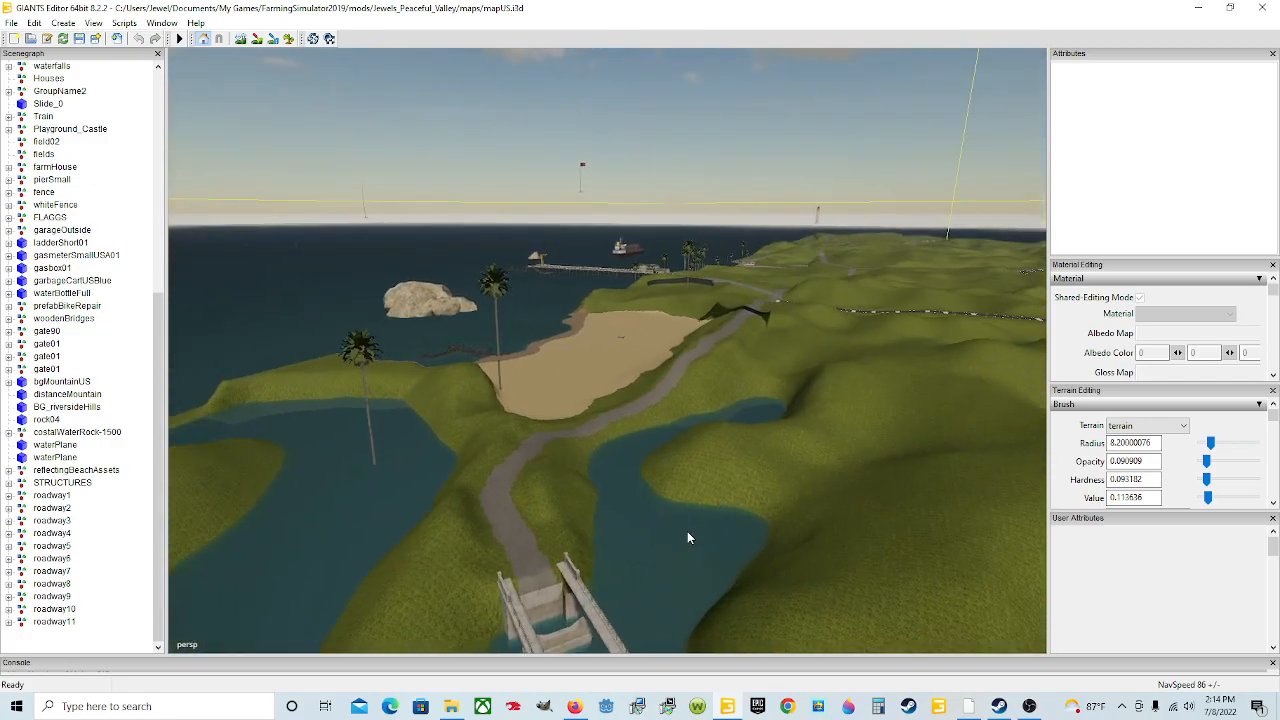
Step: Inspect the coastal area by the beach and lighthouse, examining the dirt road junctions on the headland
{"action": "scroll", "coordinate": [687, 530], "scroll_direction": "up", "scroll_amount": 3}
{"action": "left_click_drag", "start_coordinate": [687, 529], "coordinate": [884, 517], "text": "alt"}
{"action": "scroll", "coordinate": [743, 484], "scroll_direction": "up", "scroll_amount": 5}
{"action": "scroll", "coordinate": [799, 497], "scroll_direction": "up", "scroll_amount": 4}
{"action": "scroll", "coordinate": [799, 501], "scroll_direction": "up", "scroll_amount": 6}
{"action": "scroll", "coordinate": [740, 516], "scroll_direction": "up", "scroll_amount": 2}
{"action": "left_click_drag", "start_coordinate": [740, 516], "coordinate": [782, 579], "text": "alt"}
{"action": "scroll", "coordinate": [687, 507], "scroll_direction": "up", "scroll_amount": 3}
{"action": "scroll", "coordinate": [708, 507], "scroll_direction": "up", "scroll_amount": 4}
{"action": "scroll", "coordinate": [710, 513], "scroll_direction": "up", "scroll_amount": 5}
{"action": "scroll", "coordinate": [740, 519], "scroll_direction": "up", "scroll_amount": 4}
{"action": "scroll", "coordinate": [791, 529], "scroll_direction": "up", "scroll_amount": 2}
{"action": "scroll", "coordinate": [790, 530], "scroll_direction": "up", "scroll_amount": 3}
{"action": "scroll", "coordinate": [780, 520], "scroll_direction": "up", "scroll_amount": 3}
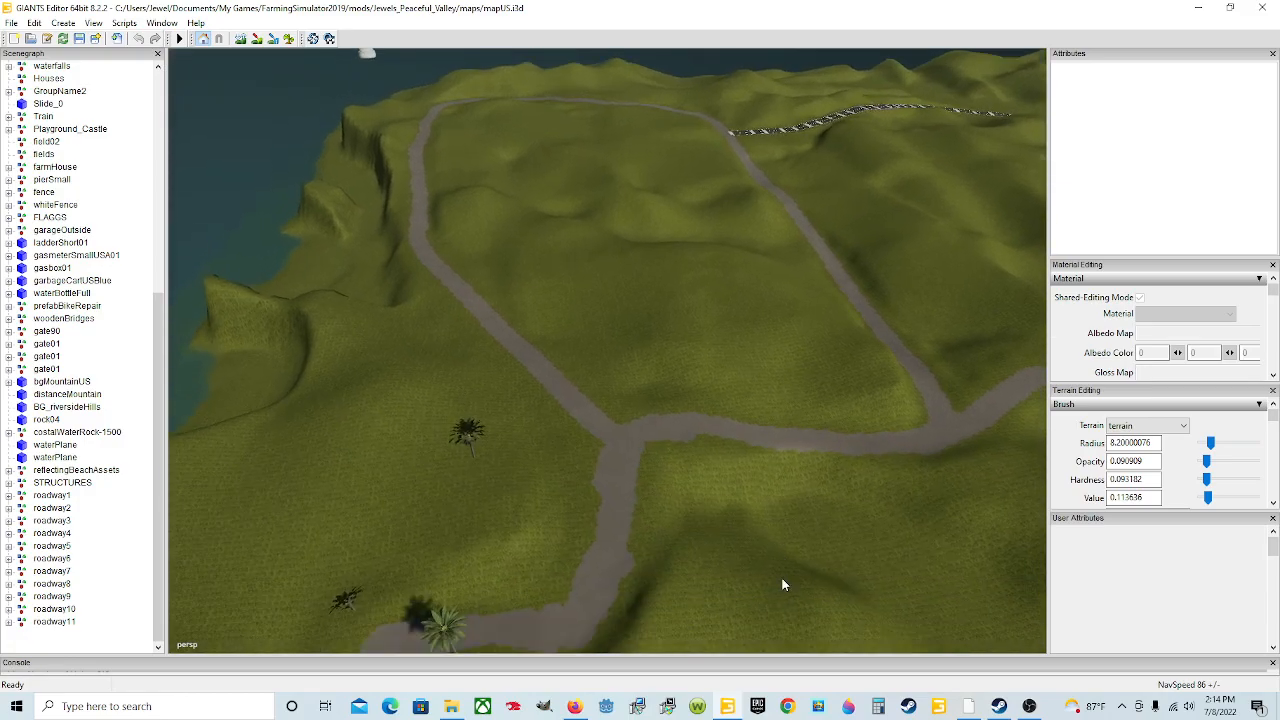
{"action": "scroll", "coordinate": [778, 582], "scroll_direction": "up", "scroll_amount": 3}
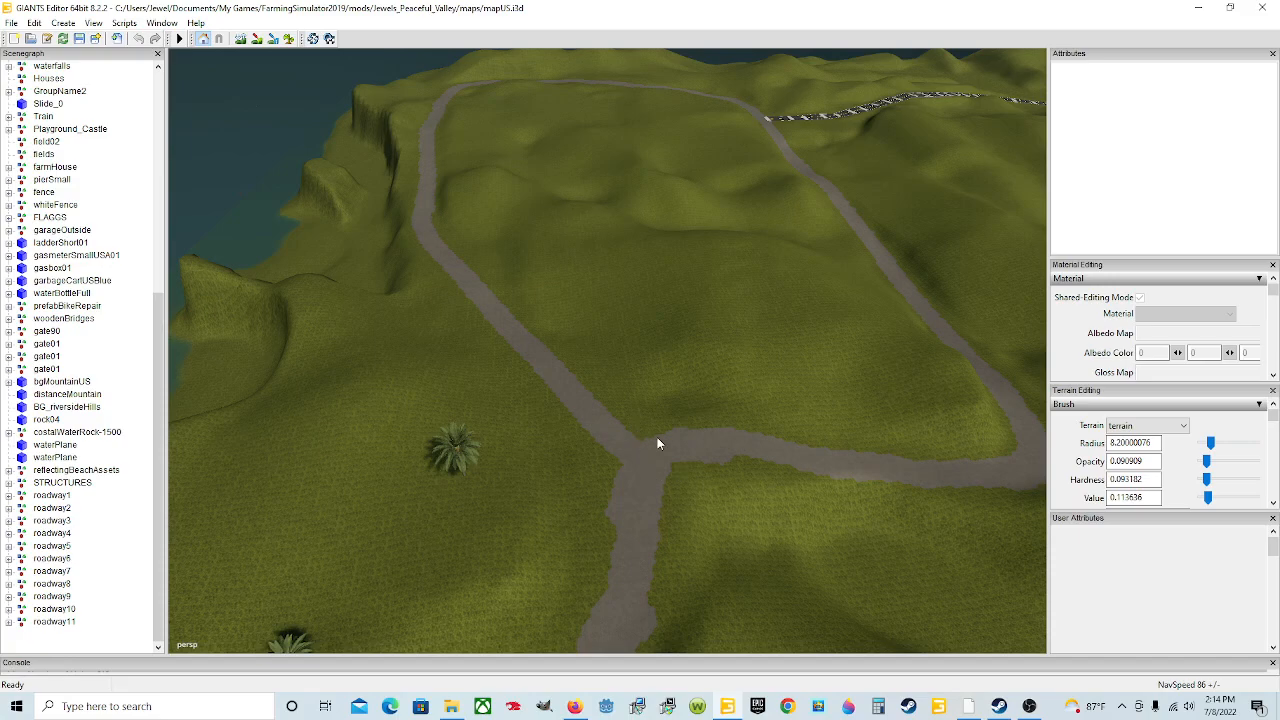
{"action": "right_click_drag", "start_coordinate": [827, 532], "coordinate": [757, 463]}
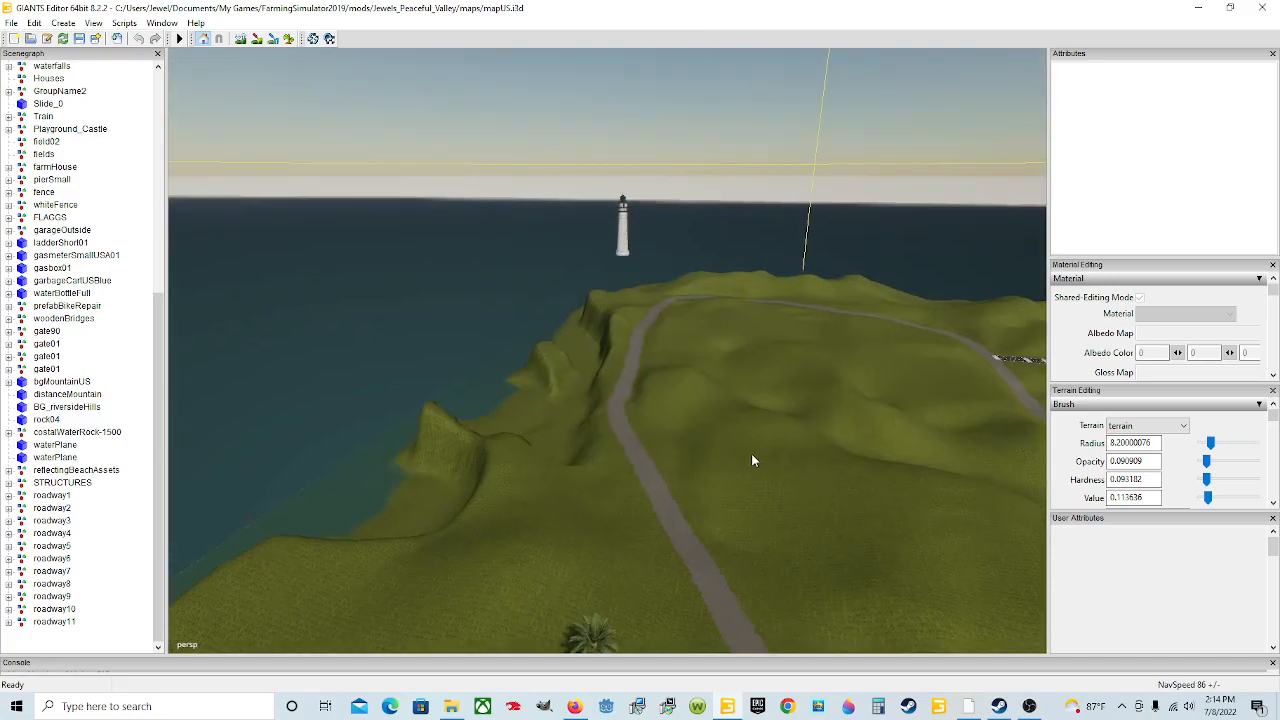
{"action": "right_click_drag", "start_coordinate": [972, 395], "coordinate": [952, 477]}
{"action": "right_click_drag", "start_coordinate": [801, 536], "coordinate": [854, 474]}
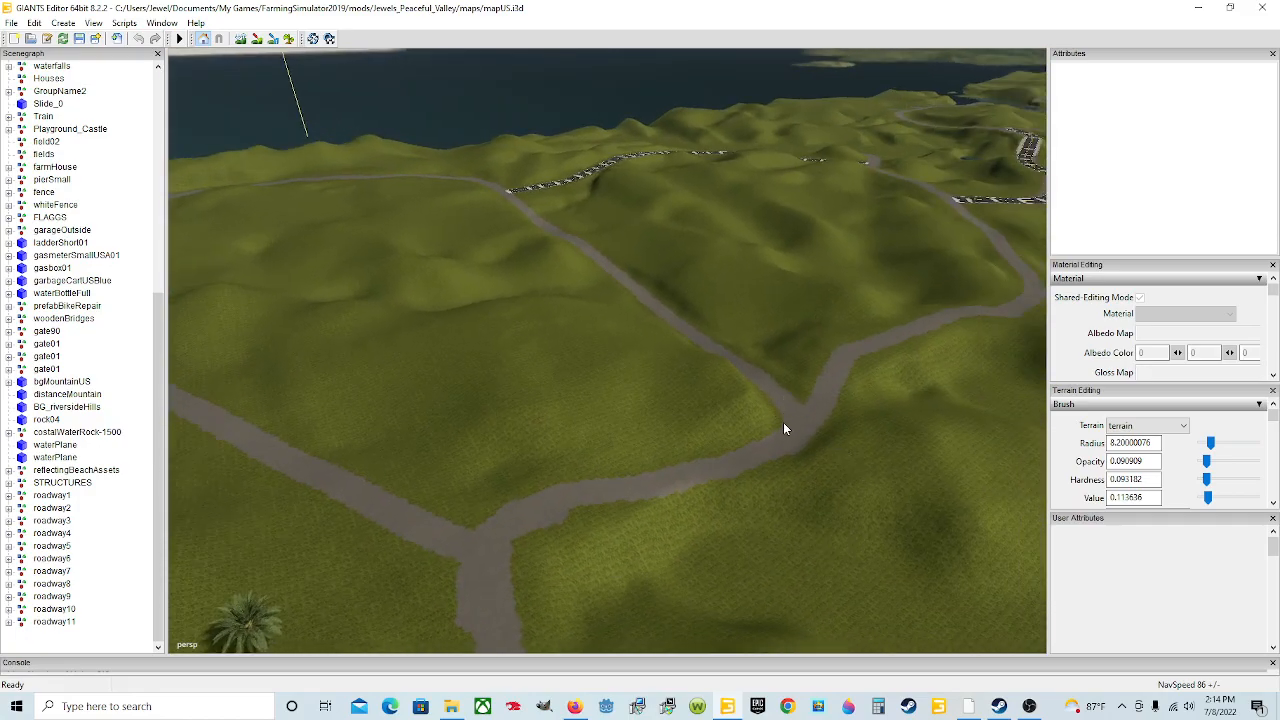
{"action": "right_click_drag", "start_coordinate": [758, 453], "coordinate": [705, 463]}
{"action": "right_click_drag", "start_coordinate": [699, 536], "coordinate": [679, 598]}
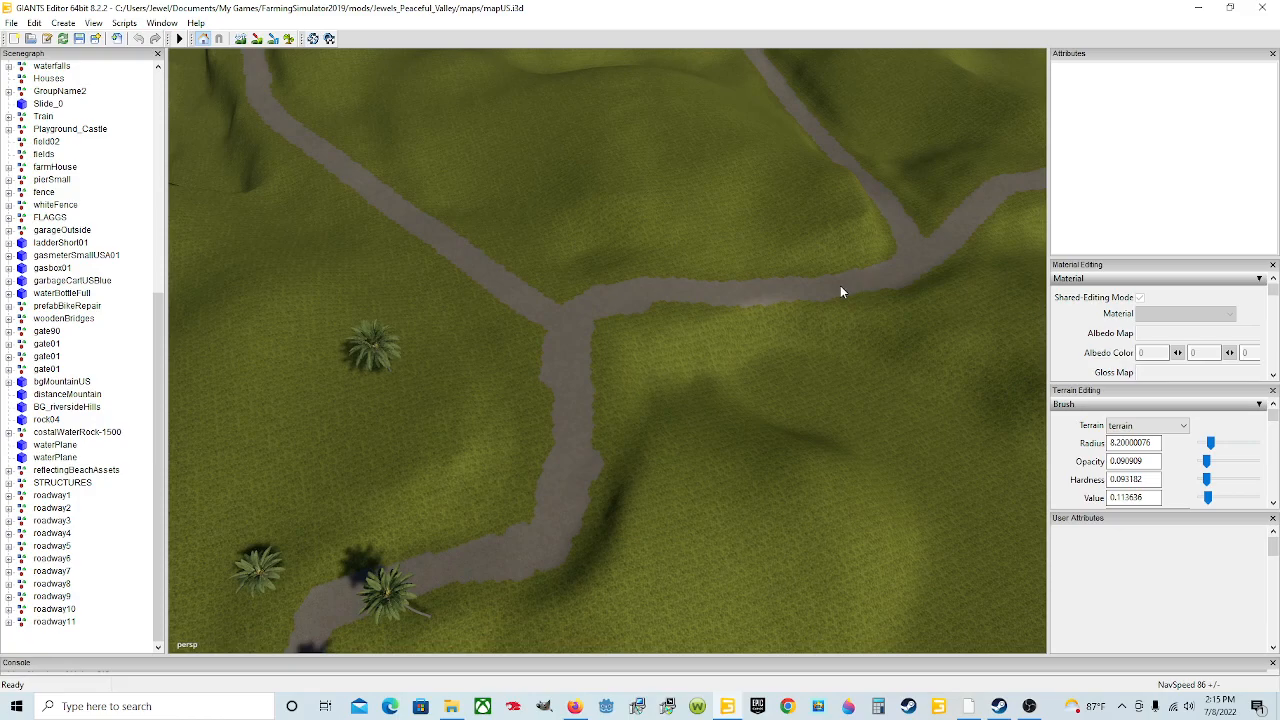
{"action": "right_click_drag", "start_coordinate": [560, 303], "coordinate": [601, 260]}
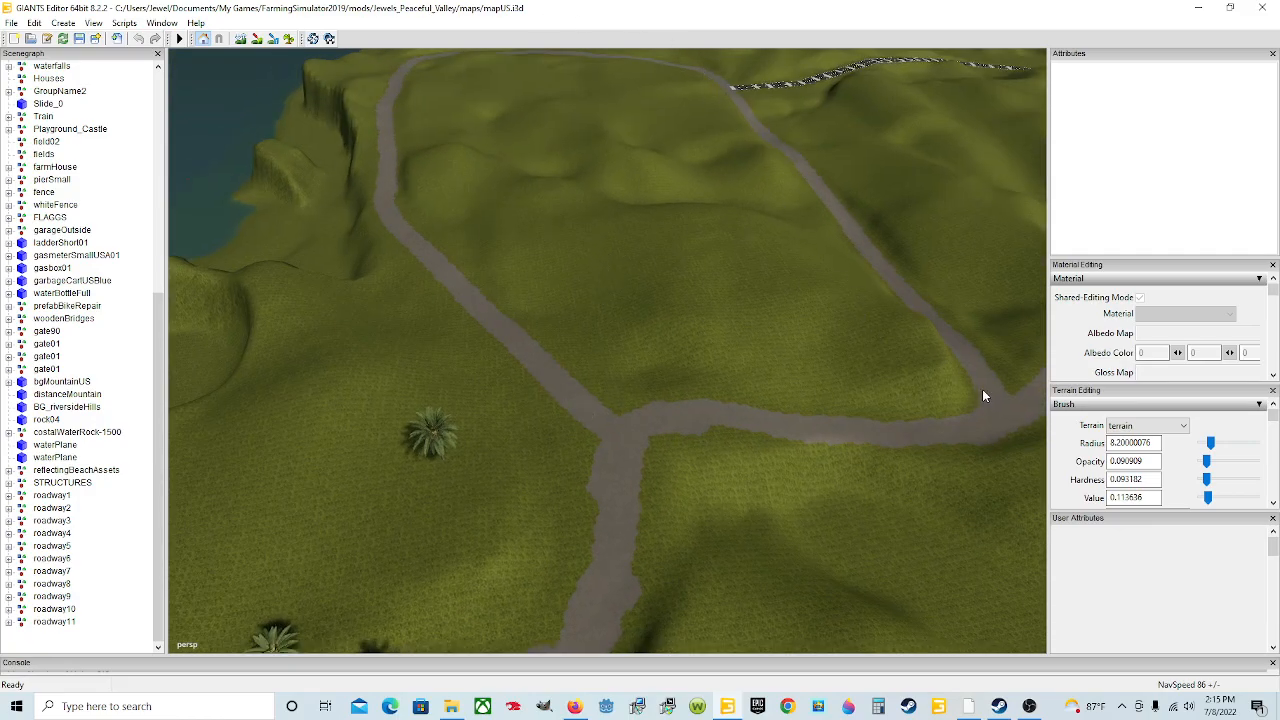
{"action": "right_click_drag", "start_coordinate": [704, 468], "coordinate": [775, 469]}
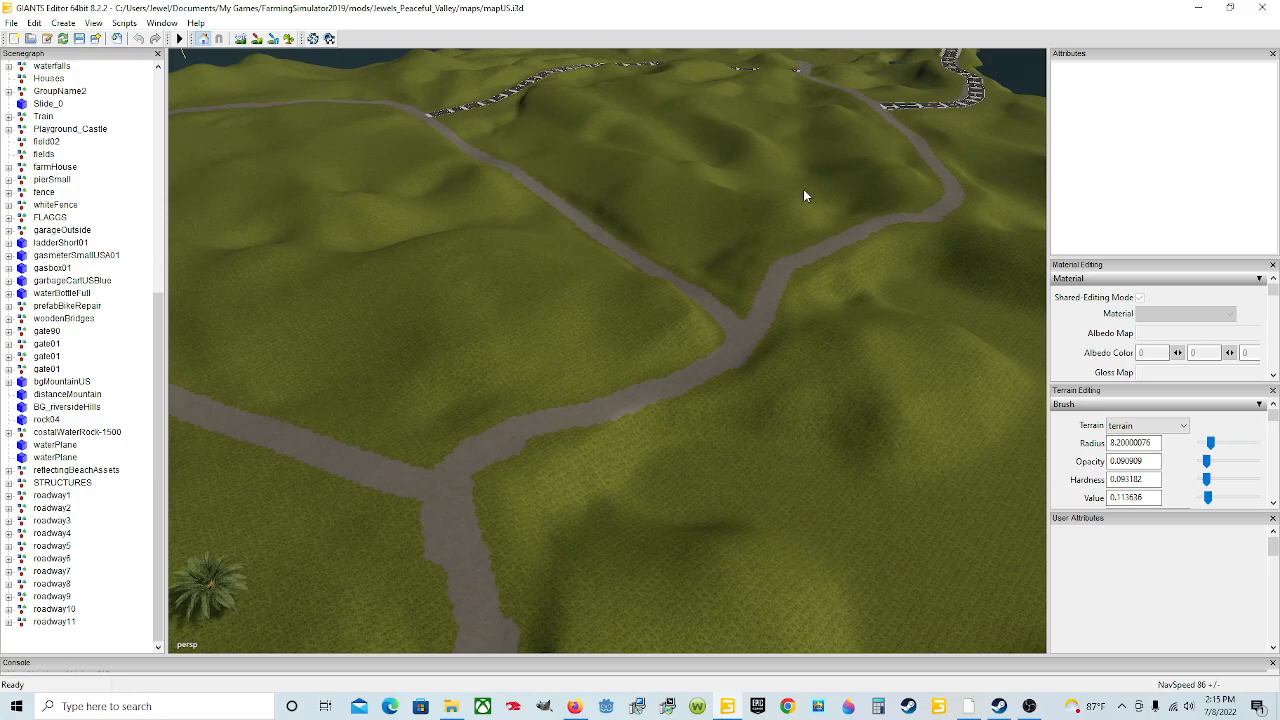
{"action": "right_click_drag", "start_coordinate": [588, 450], "coordinate": [543, 500]}
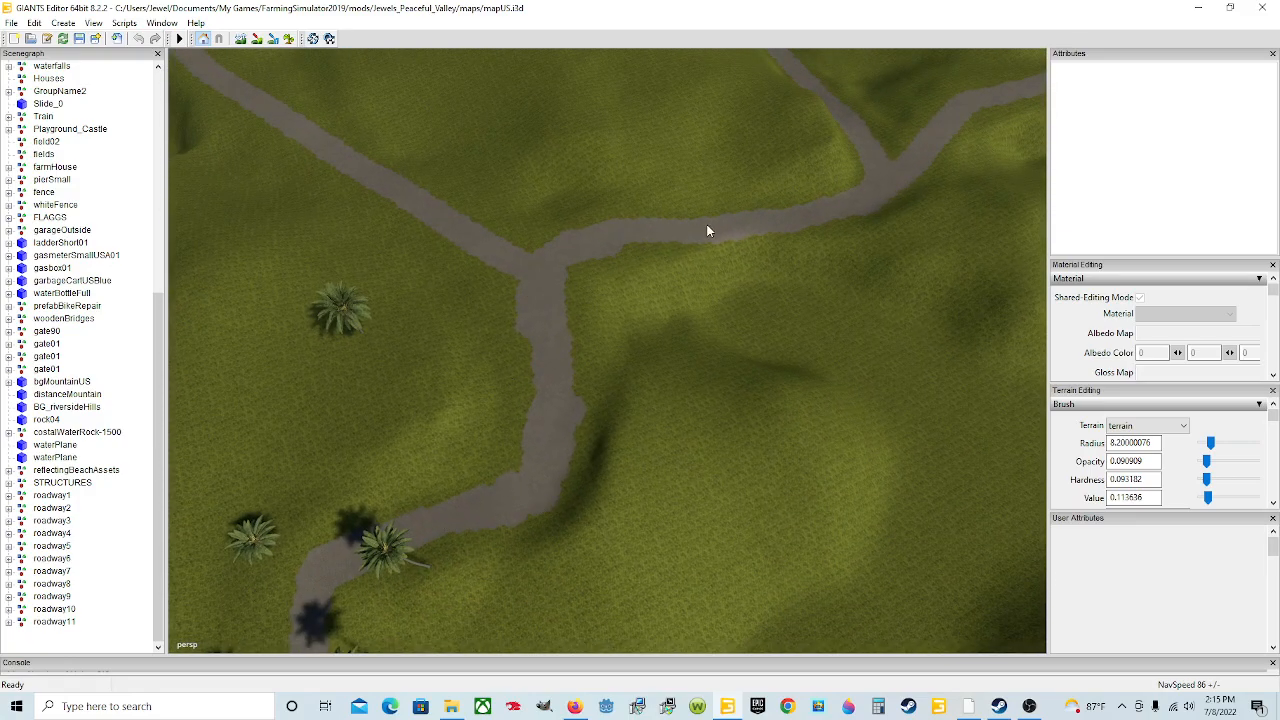
{"action": "right_click_drag", "start_coordinate": [857, 177], "coordinate": [985, 49]}
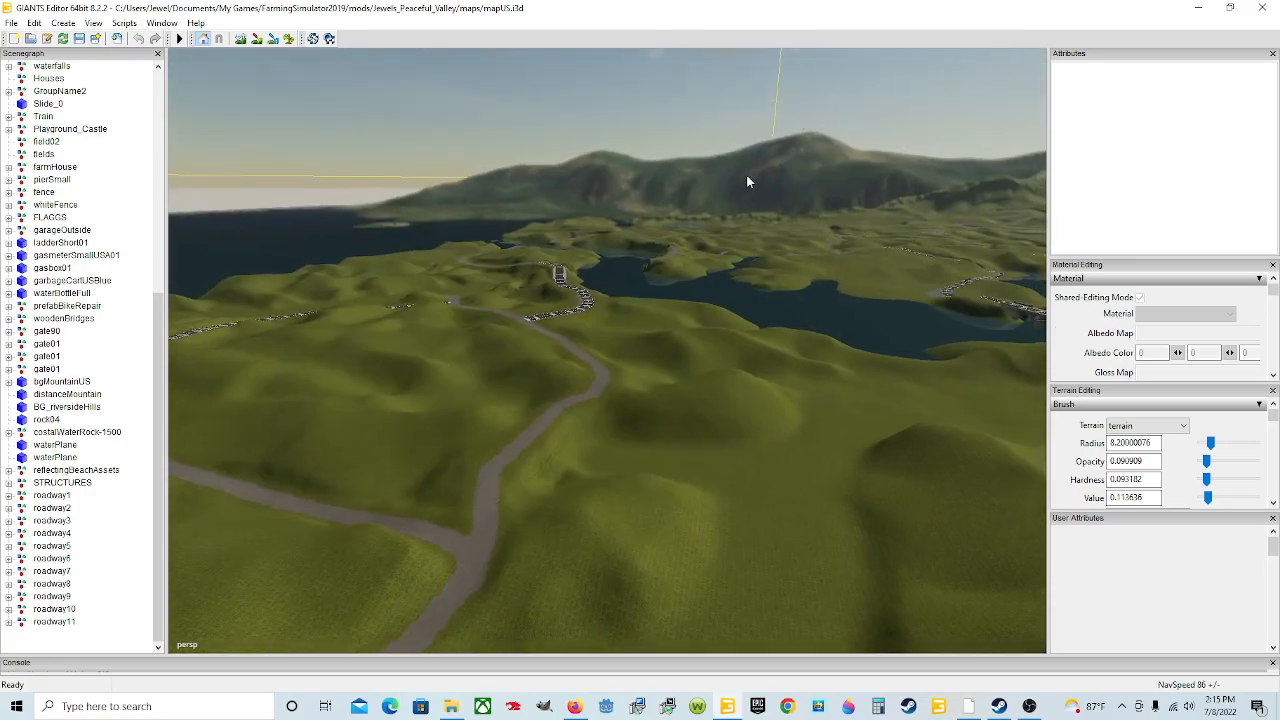
Step: Examine where the paved roadway ends at the dirt road and the bridges crossing the lake
{"action": "left_click_drag", "start_coordinate": [681, 353], "coordinate": [567, 345], "text": "alt"}
{"action": "scroll", "coordinate": [619, 309], "scroll_direction": "up", "scroll_amount": 8}
{"action": "scroll", "coordinate": [622, 344], "scroll_direction": "up", "scroll_amount": 4}
{"action": "scroll", "coordinate": [567, 345], "scroll_direction": "up", "scroll_amount": 4}
{"action": "scroll", "coordinate": [716, 359], "scroll_direction": "up", "scroll_amount": 2}
{"action": "left_click_drag", "start_coordinate": [650, 331], "coordinate": [781, 430], "text": "alt"}
{"action": "scroll", "coordinate": [716, 360], "scroll_direction": "up", "scroll_amount": 4}
{"action": "scroll", "coordinate": [781, 430], "scroll_direction": "down", "scroll_amount": 4}
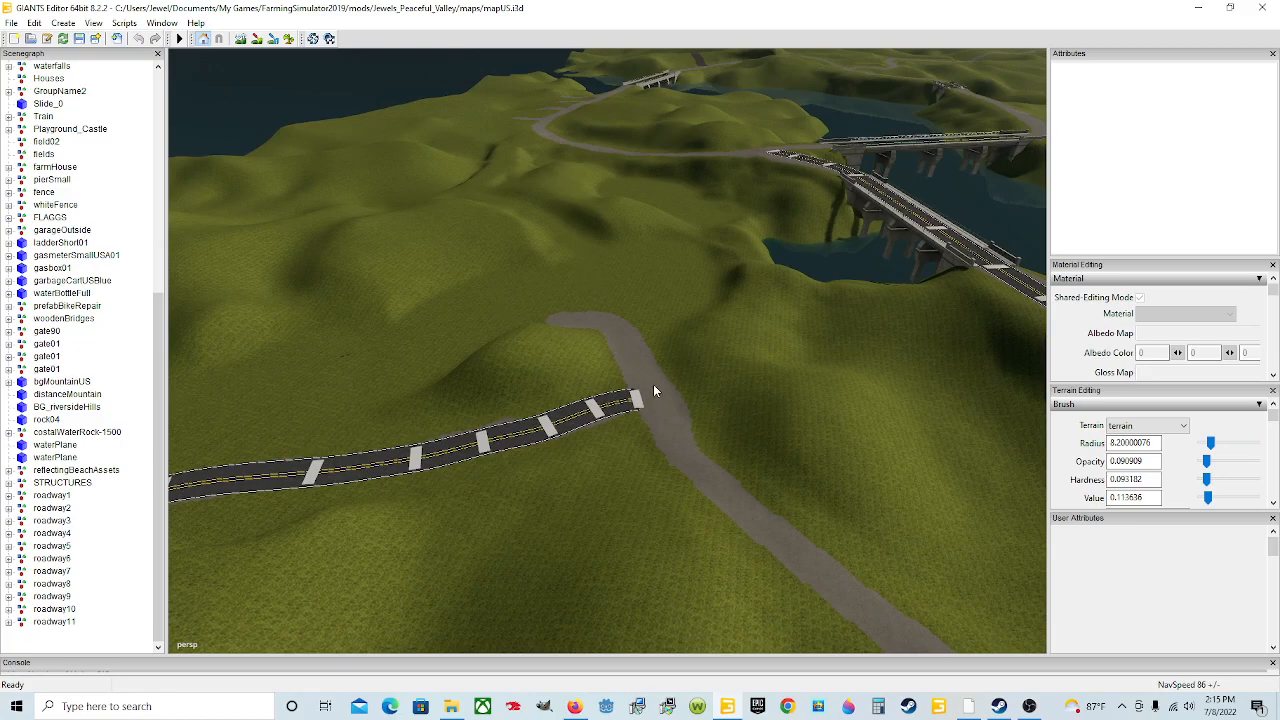
{"action": "left_click_drag", "start_coordinate": [654, 393], "coordinate": [654, 357], "text": "alt"}
{"action": "scroll", "coordinate": [654, 357], "scroll_direction": "up", "scroll_amount": 4}
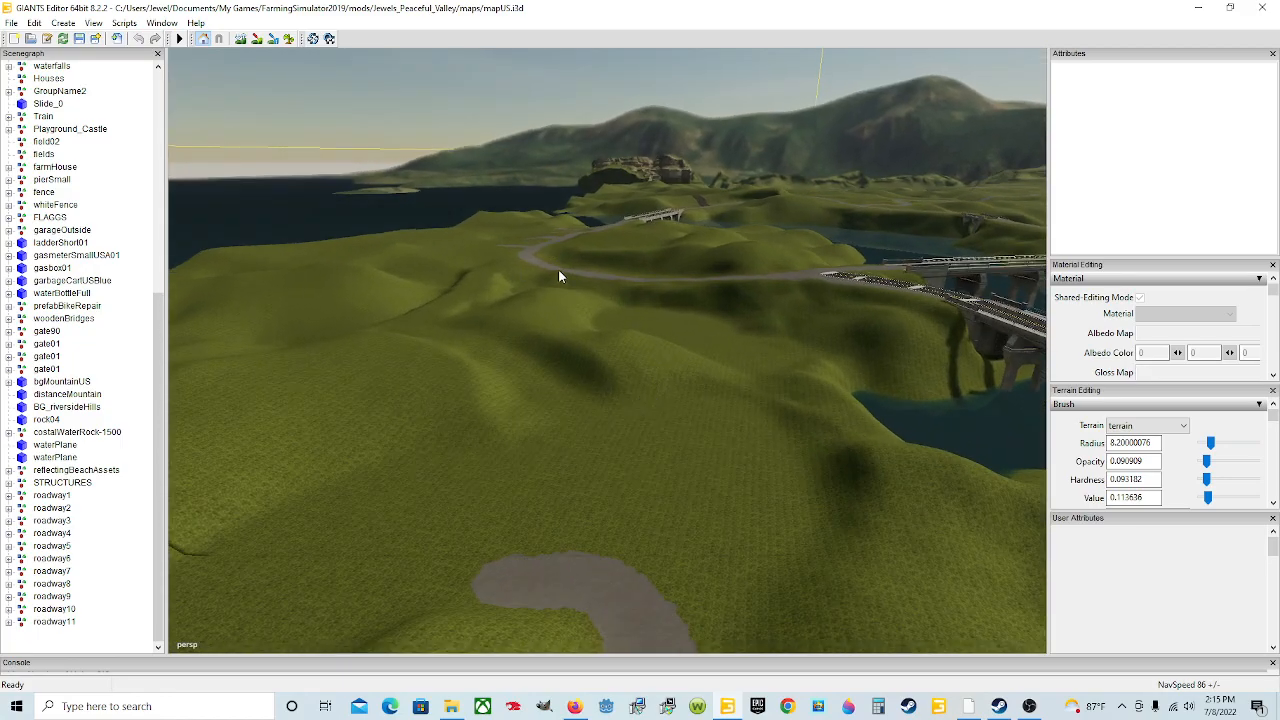
{"action": "left_click_drag", "start_coordinate": [598, 305], "coordinate": [617, 381], "text": "alt"}
{"action": "scroll", "coordinate": [635, 381], "scroll_direction": "down", "scroll_amount": 6}
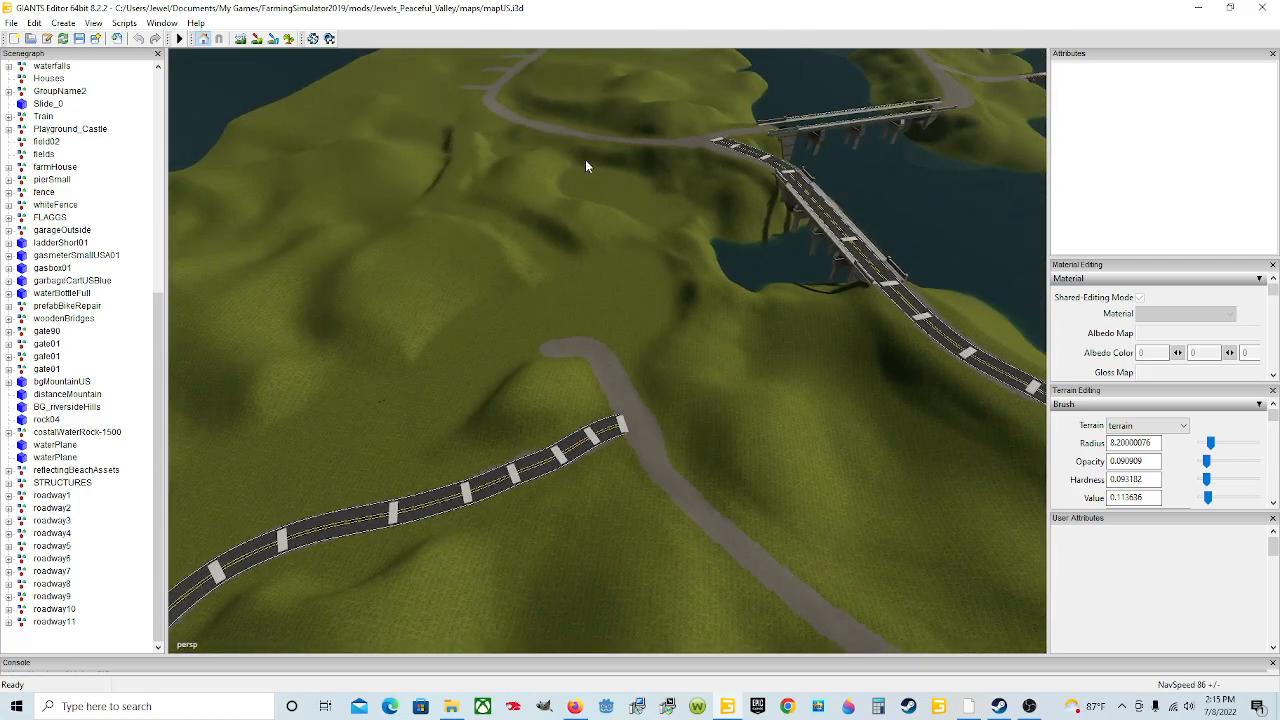
{"action": "left_click_drag", "start_coordinate": [668, 473], "coordinate": [1098, 397], "text": "alt"}
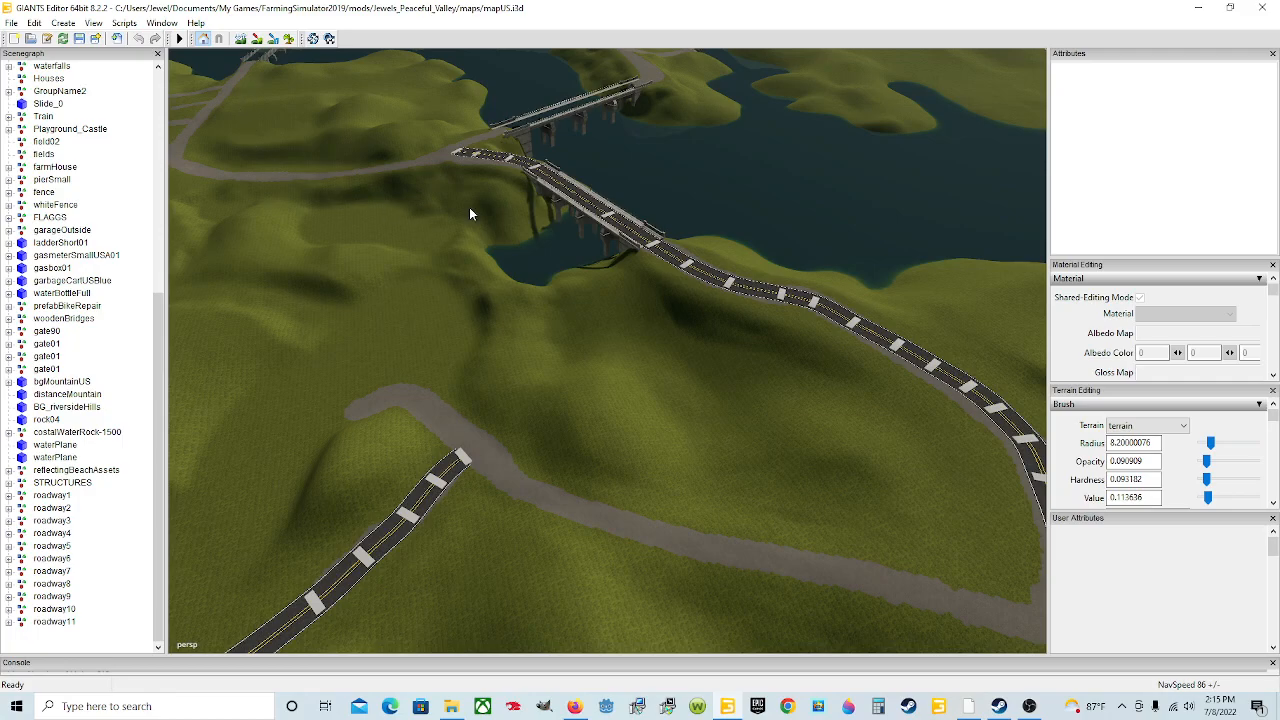
{"action": "left_click_drag", "start_coordinate": [650, 249], "coordinate": [588, 272], "text": "alt"}
{"action": "left_click_drag", "start_coordinate": [498, 117], "coordinate": [625, 222], "text": "alt"}
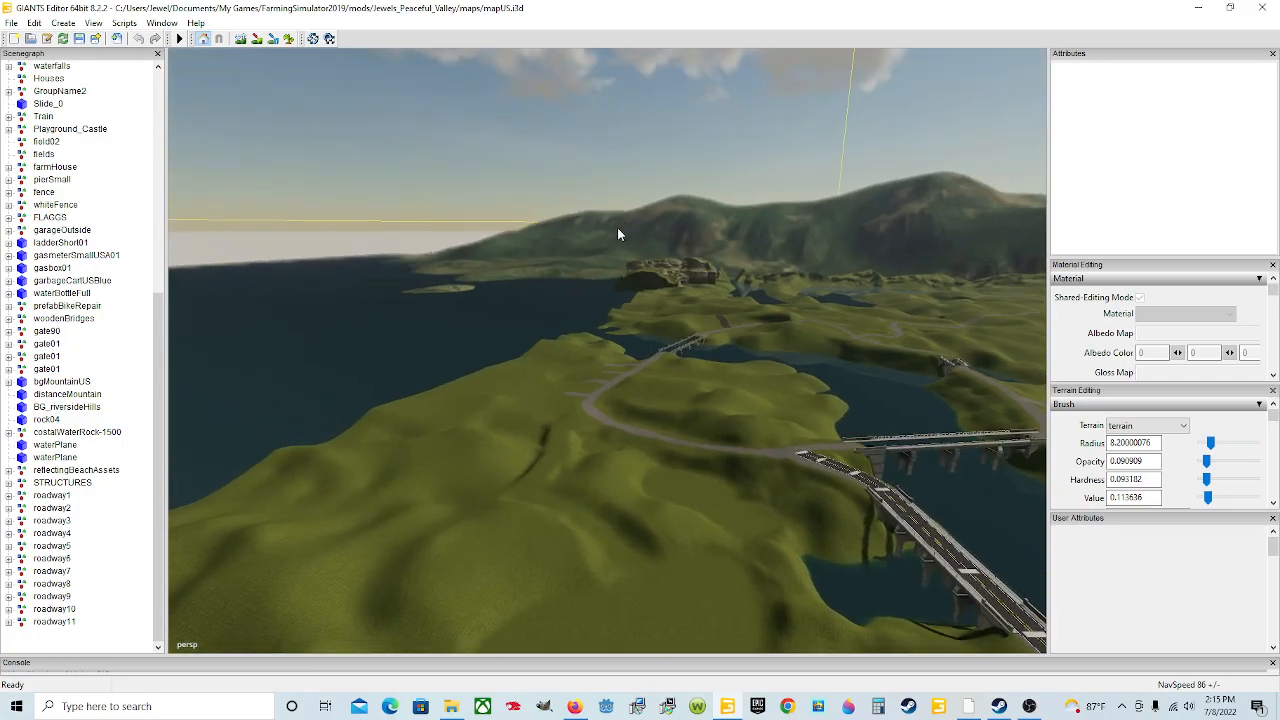
{"action": "left_click_drag", "start_coordinate": [608, 393], "coordinate": [664, 462], "text": "alt"}
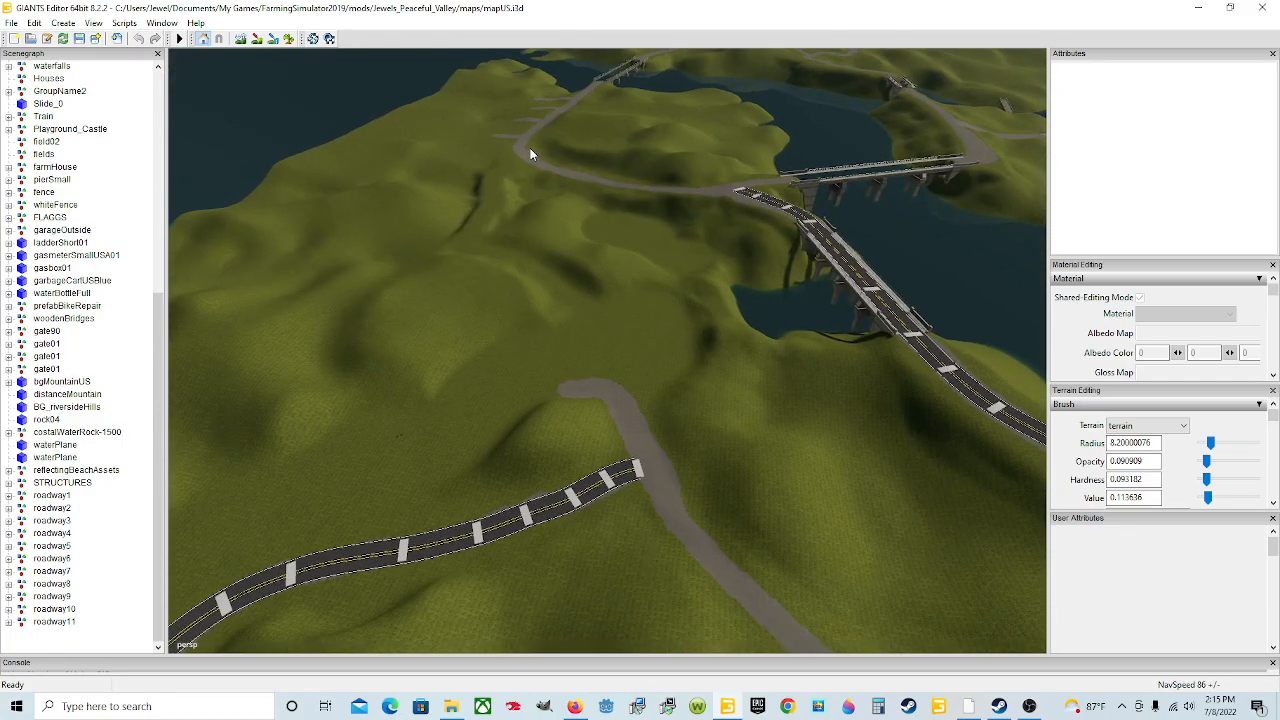
{"action": "left_click_drag", "start_coordinate": [617, 463], "coordinate": [618, 420], "text": "alt"}
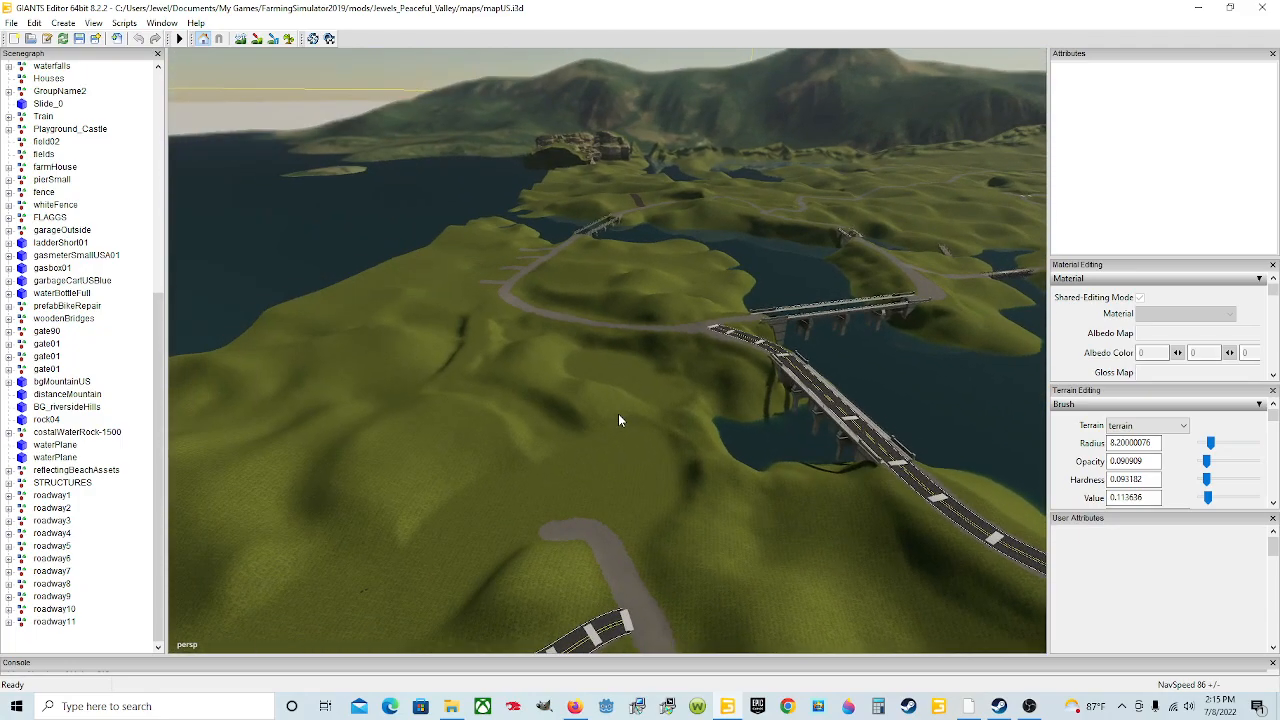
{"action": "left_click_drag", "start_coordinate": [377, 455], "coordinate": [818, 465], "text": "alt"}
{"action": "left_click_drag", "start_coordinate": [594, 523], "coordinate": [342, 473], "text": "alt"}
{"action": "scroll", "coordinate": [430, 442], "scroll_direction": "up", "scroll_amount": 10}
{"action": "scroll", "coordinate": [342, 473], "scroll_direction": "up", "scroll_amount": 8}
{"action": "left_click_drag", "start_coordinate": [512, 522], "coordinate": [518, 472], "text": "alt"}
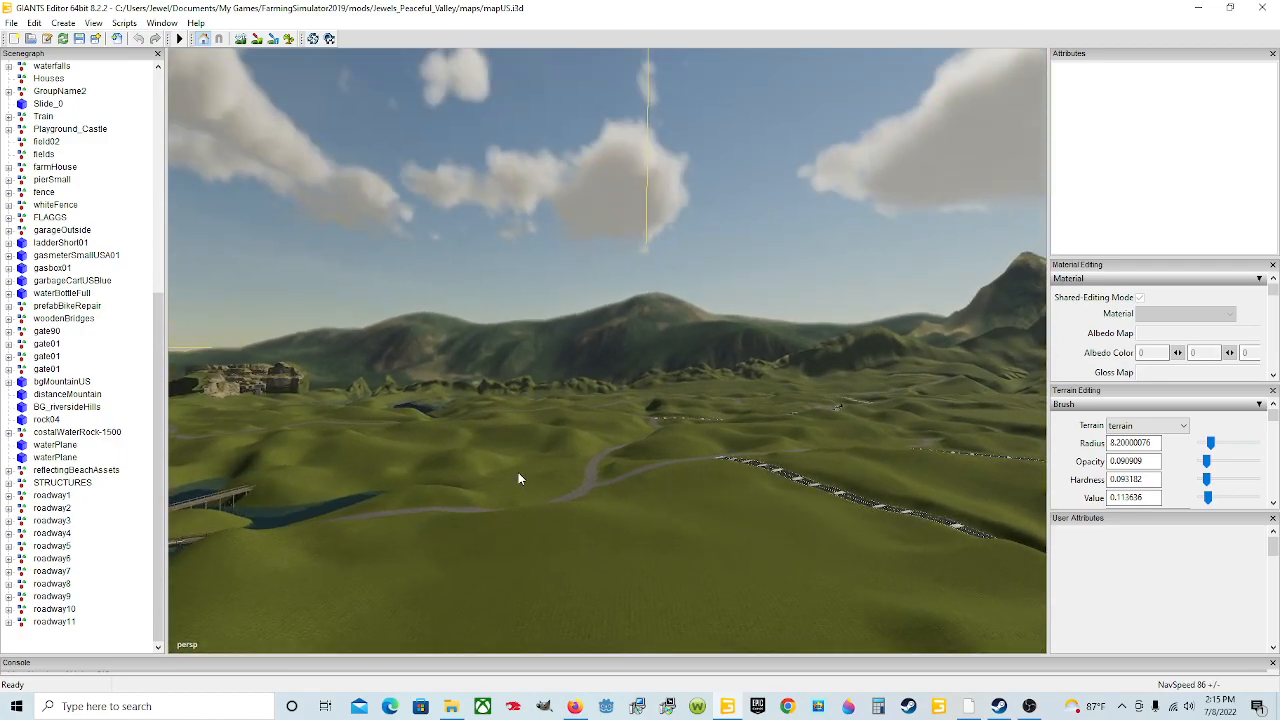
Step: Survey the hills below the mountain and zoom in on the dirt road beside the paved roadway
{"action": "scroll", "coordinate": [513, 473], "scroll_direction": "up", "scroll_amount": 10}
{"action": "scroll", "coordinate": [484, 508], "scroll_direction": "up", "scroll_amount": 10}
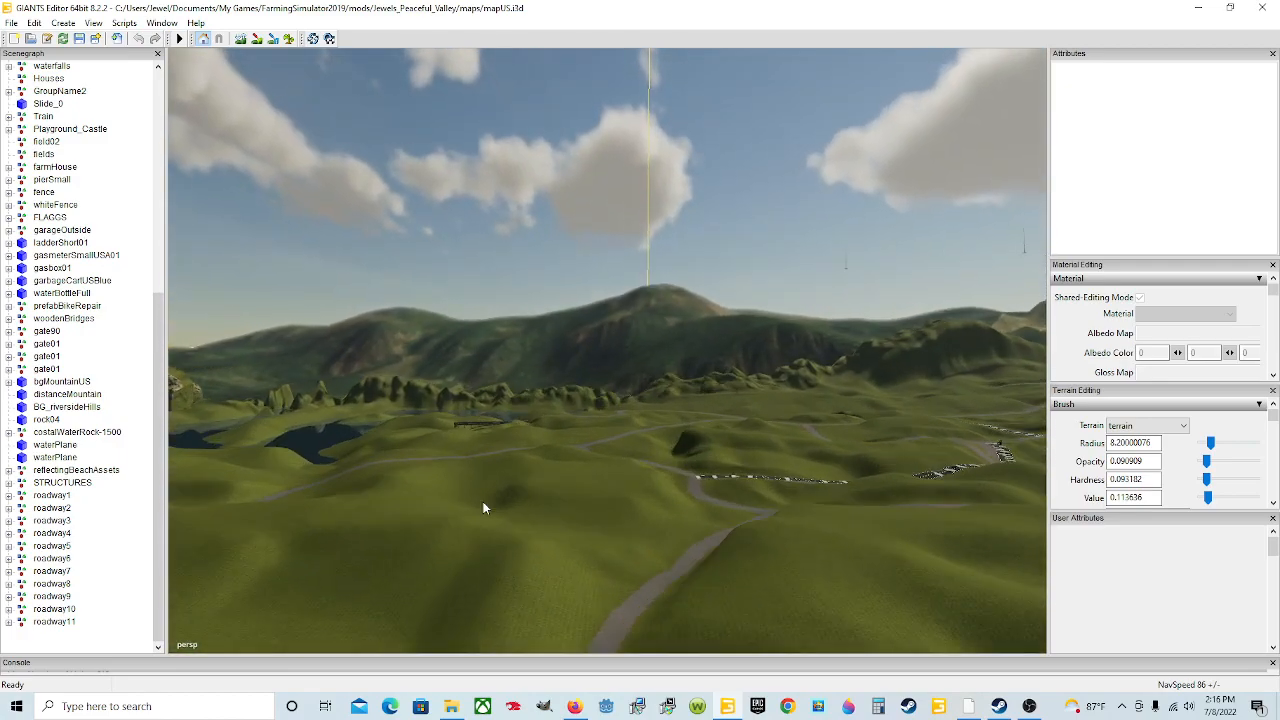
{"action": "scroll", "coordinate": [481, 503], "scroll_direction": "up", "scroll_amount": 6}
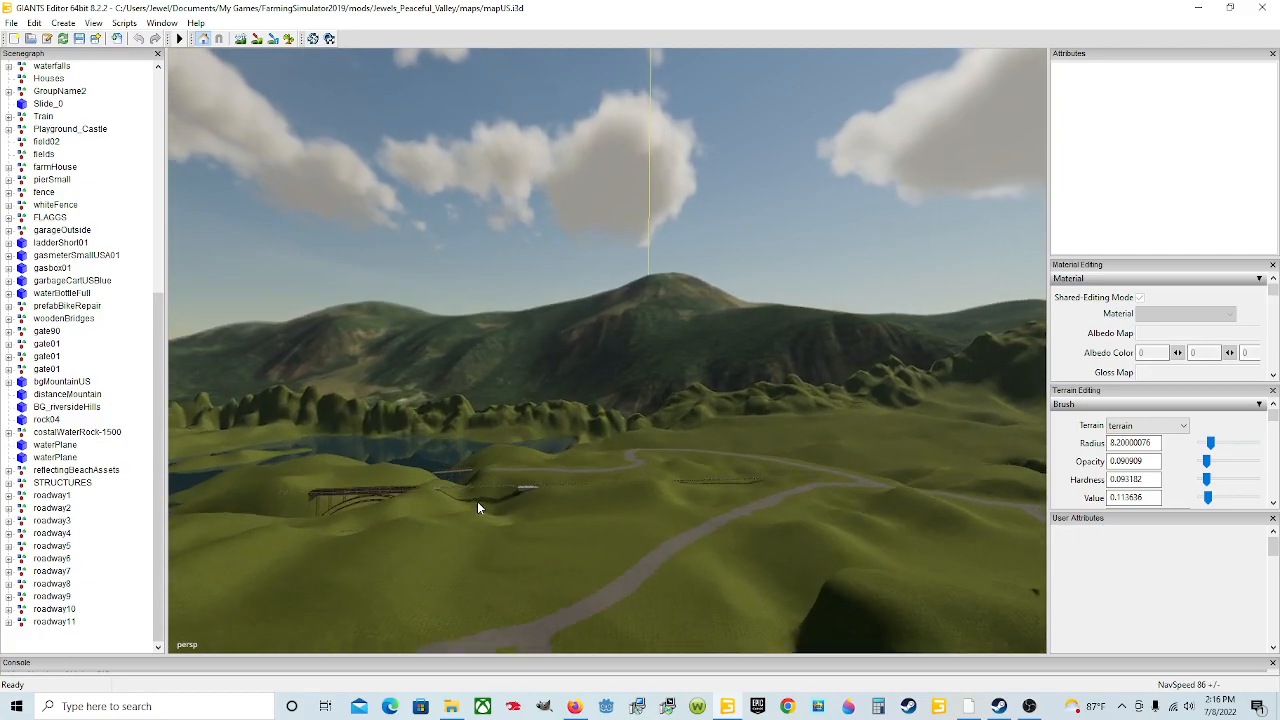
{"action": "left_click_drag", "start_coordinate": [476, 502], "coordinate": [951, 617], "text": "alt"}
{"action": "left_click_drag", "start_coordinate": [492, 566], "coordinate": [348, 522], "text": "alt"}
{"action": "scroll", "coordinate": [503, 575], "scroll_direction": "up", "scroll_amount": 5}
{"action": "scroll", "coordinate": [350, 523], "scroll_direction": "up", "scroll_amount": 4}
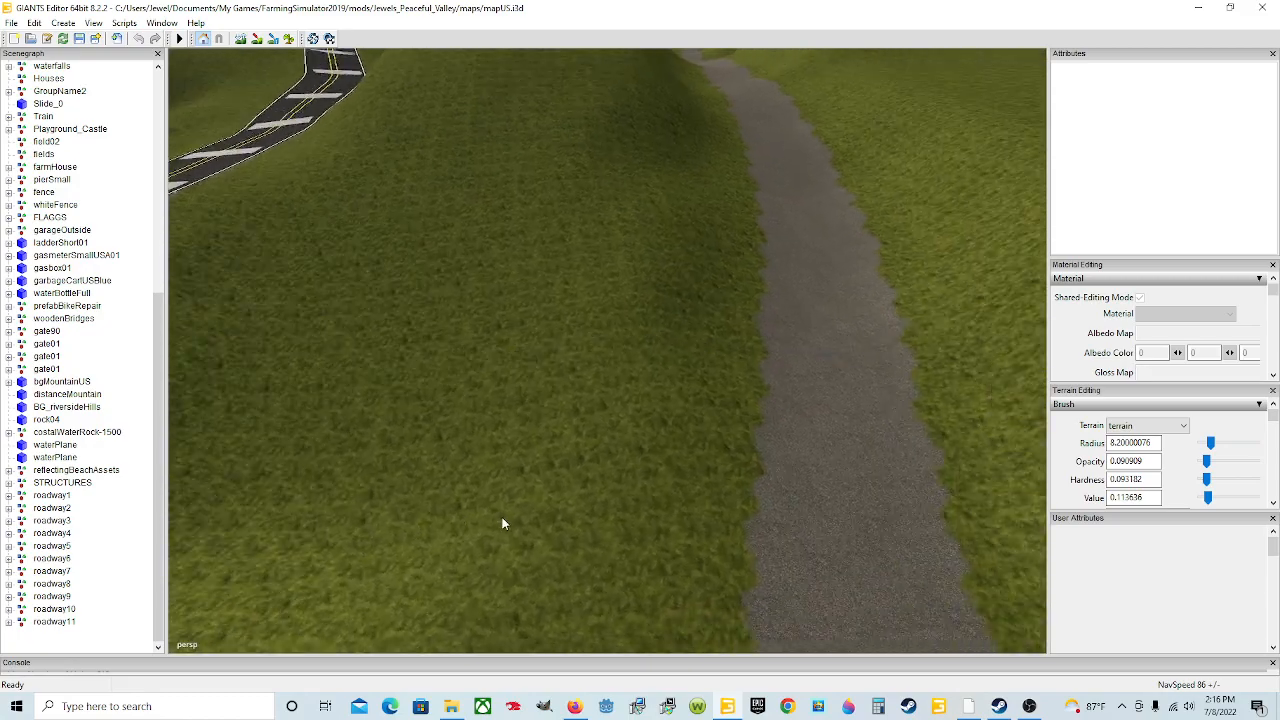
{"action": "left_click_drag", "start_coordinate": [485, 516], "coordinate": [752, 521], "text": "alt"}
{"action": "scroll", "coordinate": [752, 521], "scroll_direction": "down", "scroll_amount": 4}
{"action": "left_click_drag", "start_coordinate": [612, 522], "coordinate": [624, 506], "text": "alt"}
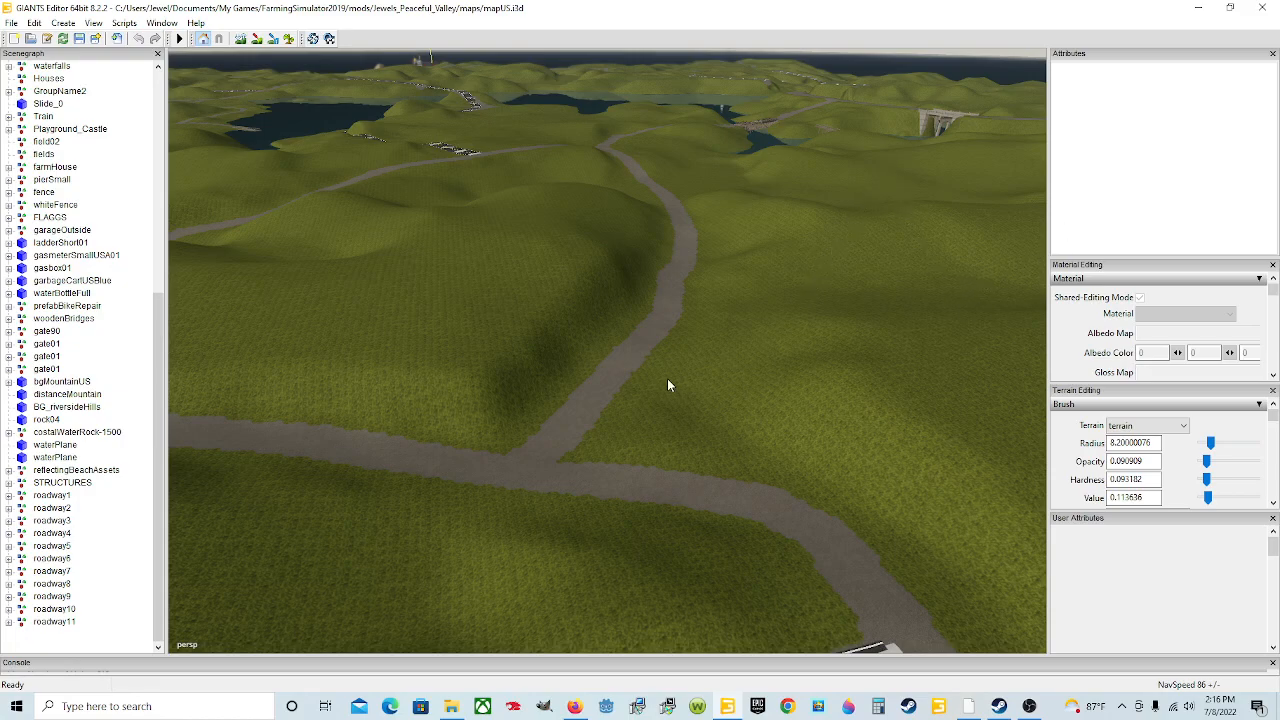
Step: Follow the paved roadway through the hills, then zoom in on the dirt road junction
{"action": "scroll", "coordinate": [656, 449], "scroll_direction": "up", "scroll_amount": 3}
{"action": "scroll", "coordinate": [662, 449], "scroll_direction": "up", "scroll_amount": 2}
{"action": "left_click_drag", "start_coordinate": [662, 449], "coordinate": [373, 521], "text": "alt"}
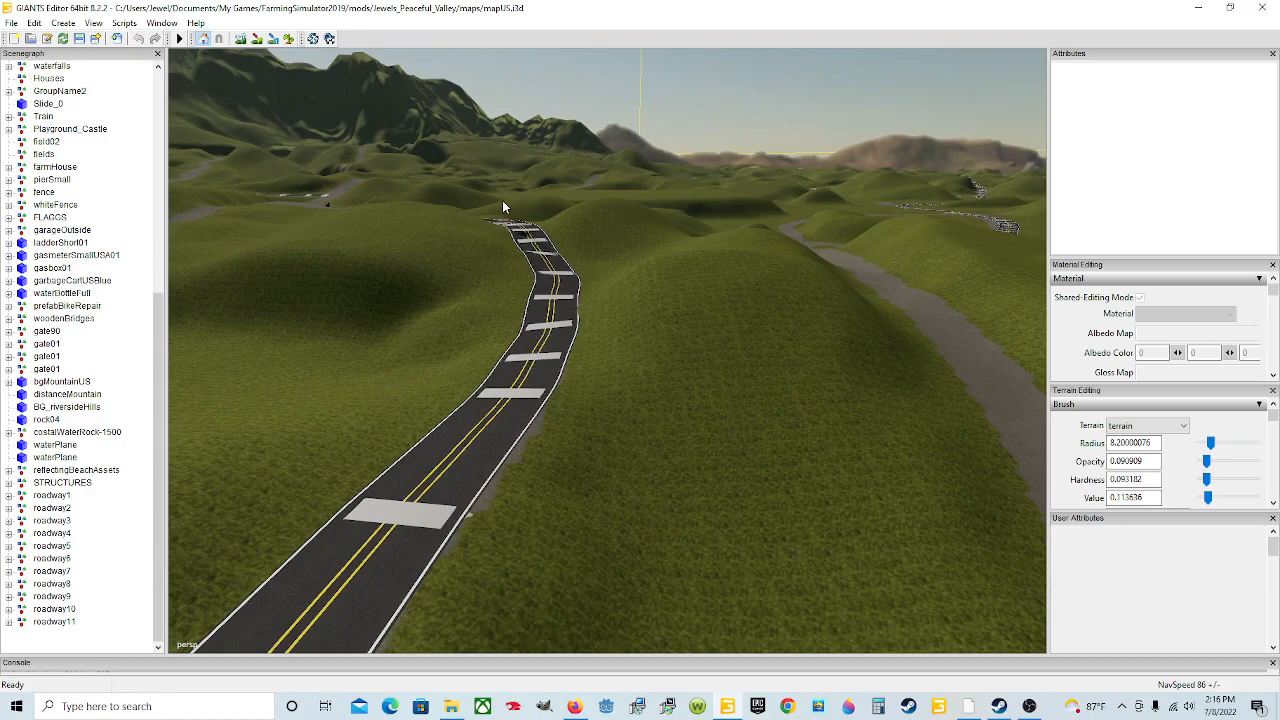
{"action": "left_click_drag", "start_coordinate": [602, 427], "coordinate": [693, 428], "text": "alt"}
{"action": "left_click_drag", "start_coordinate": [729, 449], "coordinate": [721, 463], "text": "alt"}
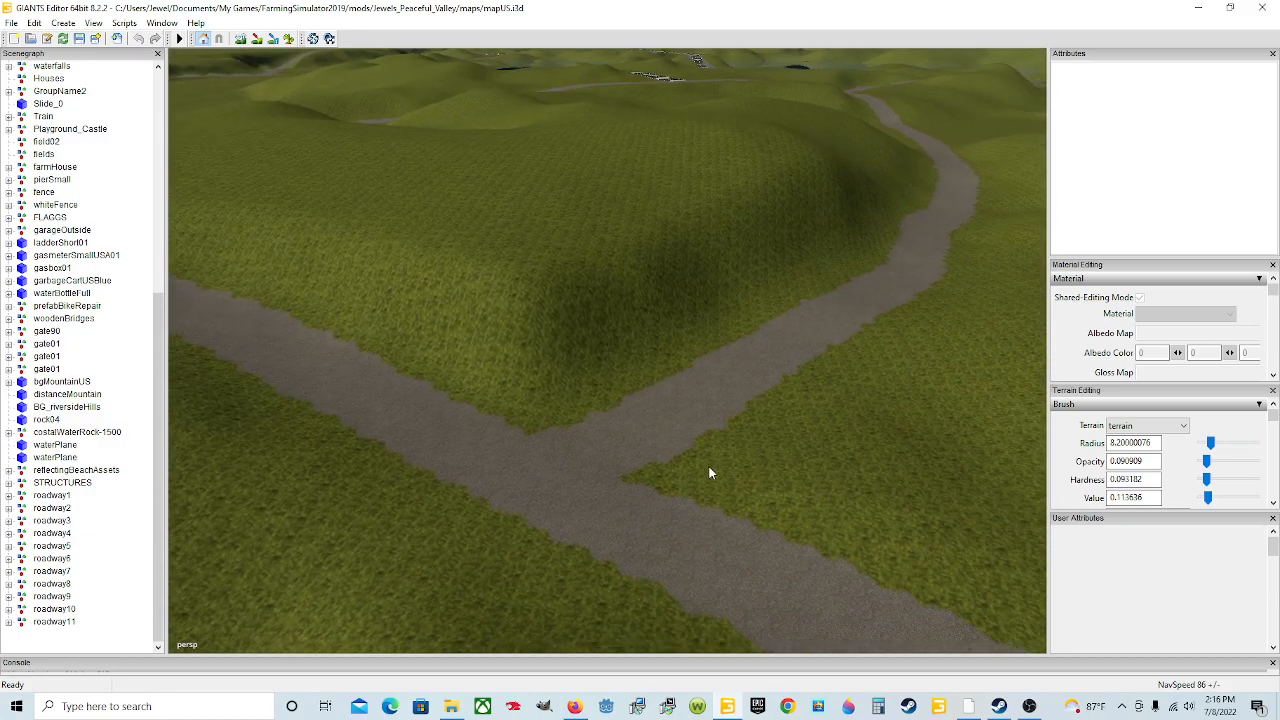
{"action": "scroll", "coordinate": [666, 474], "scroll_direction": "up", "scroll_amount": 5}
{"action": "left_click_drag", "start_coordinate": [541, 501], "coordinate": [572, 499], "text": "alt"}
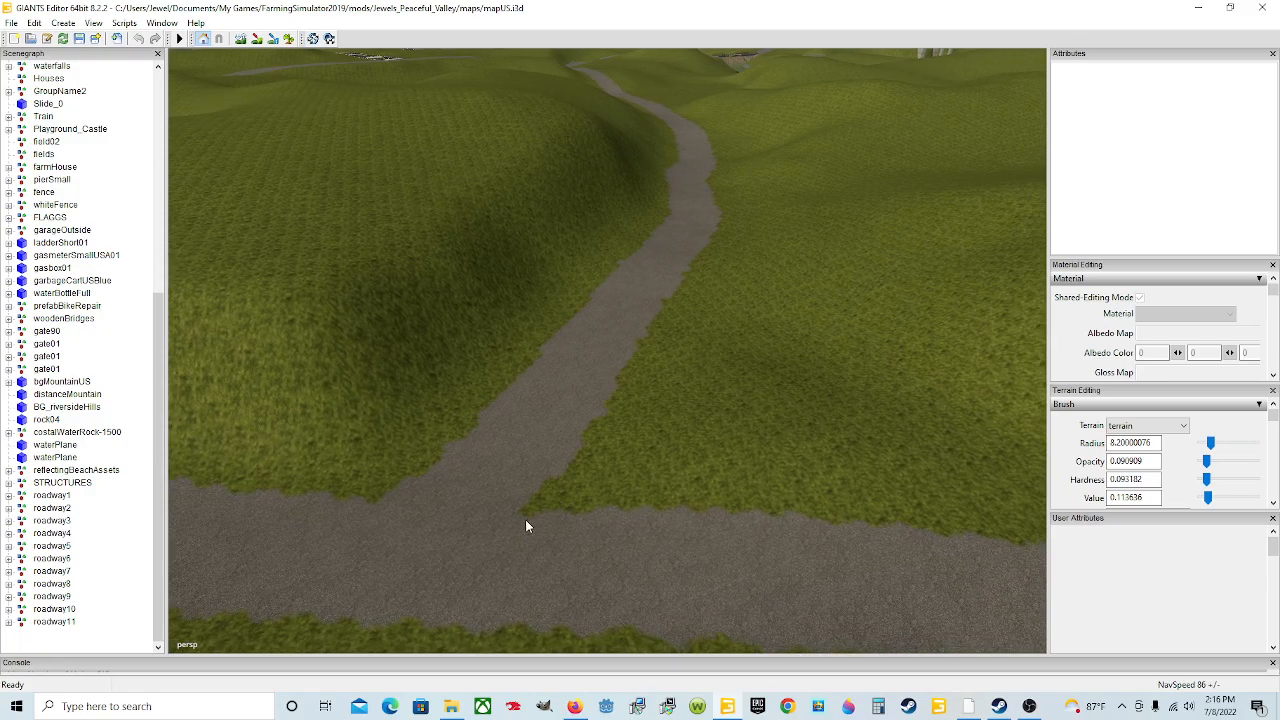
Step: Switch to File Explorer and browse the Downloads folder's files
{"action": "mouse_move", "coordinate": [462, 710]}
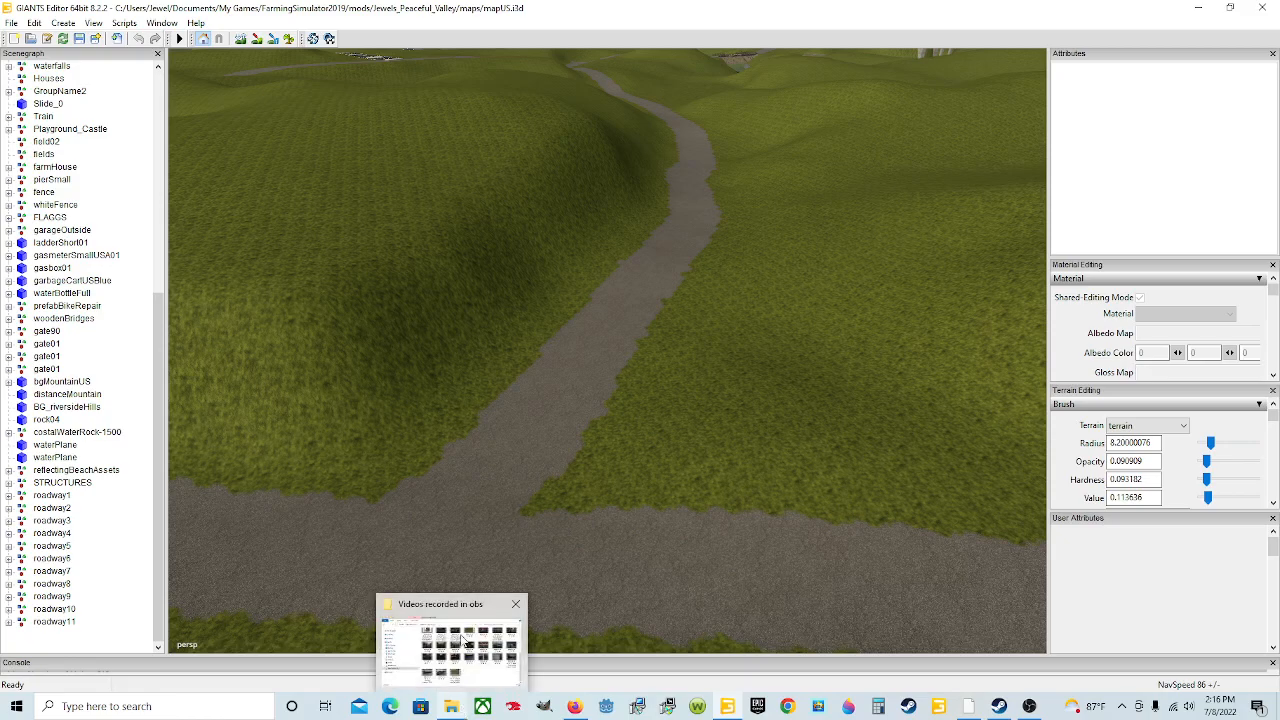
{"action": "left_click", "coordinate": [458, 620]}
{"action": "left_click", "coordinate": [386, 236]}
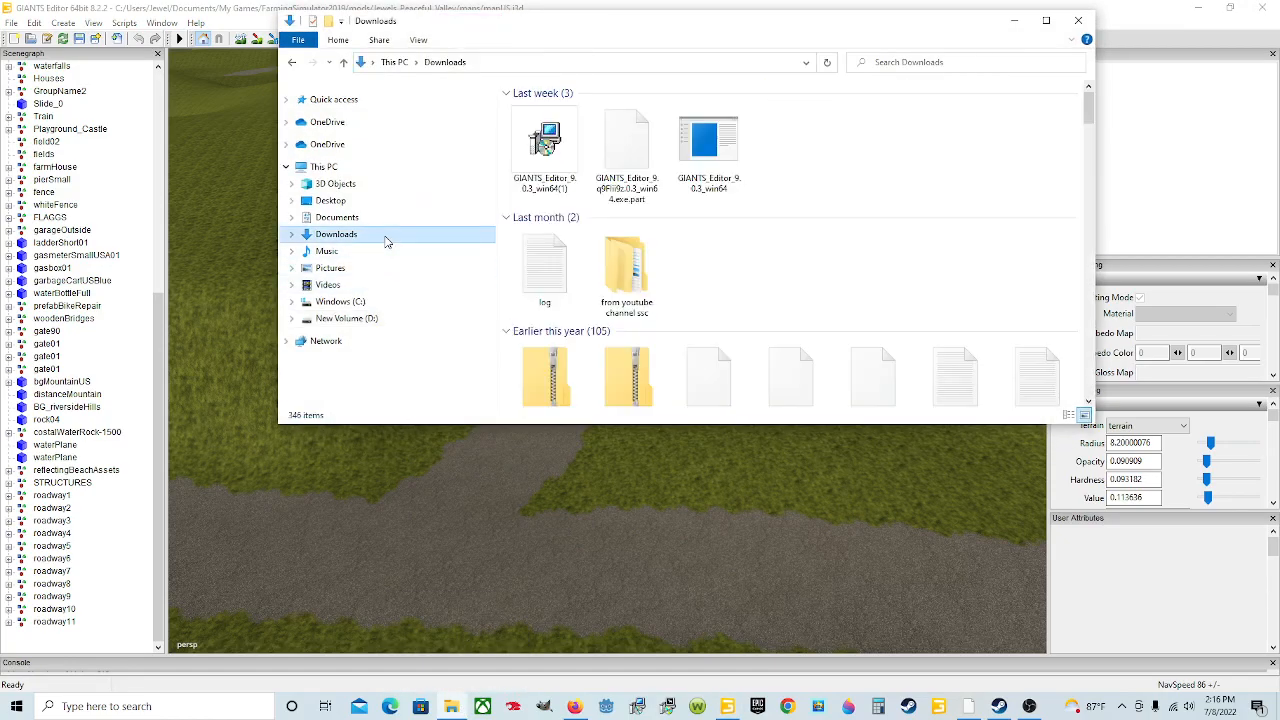
{"action": "scroll", "coordinate": [843, 240], "scroll_direction": "down", "scroll_amount": 5}
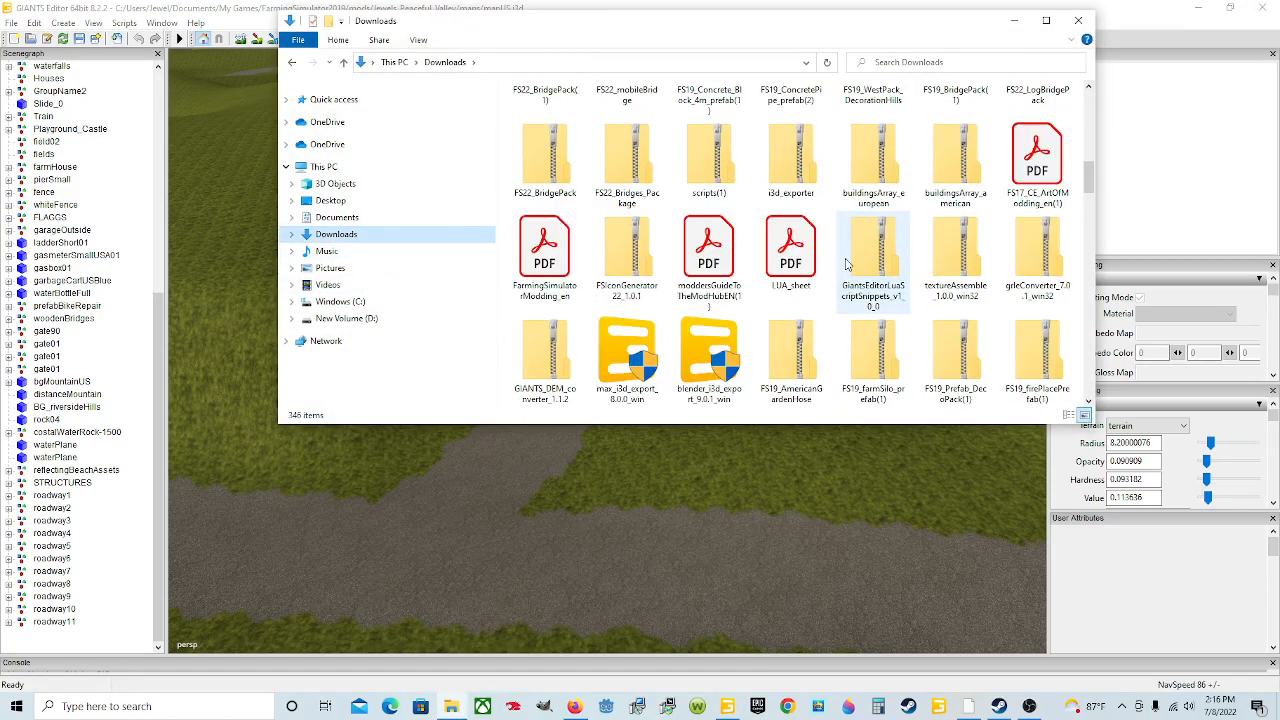
{"action": "scroll", "coordinate": [866, 268], "scroll_direction": "down", "scroll_amount": 5}
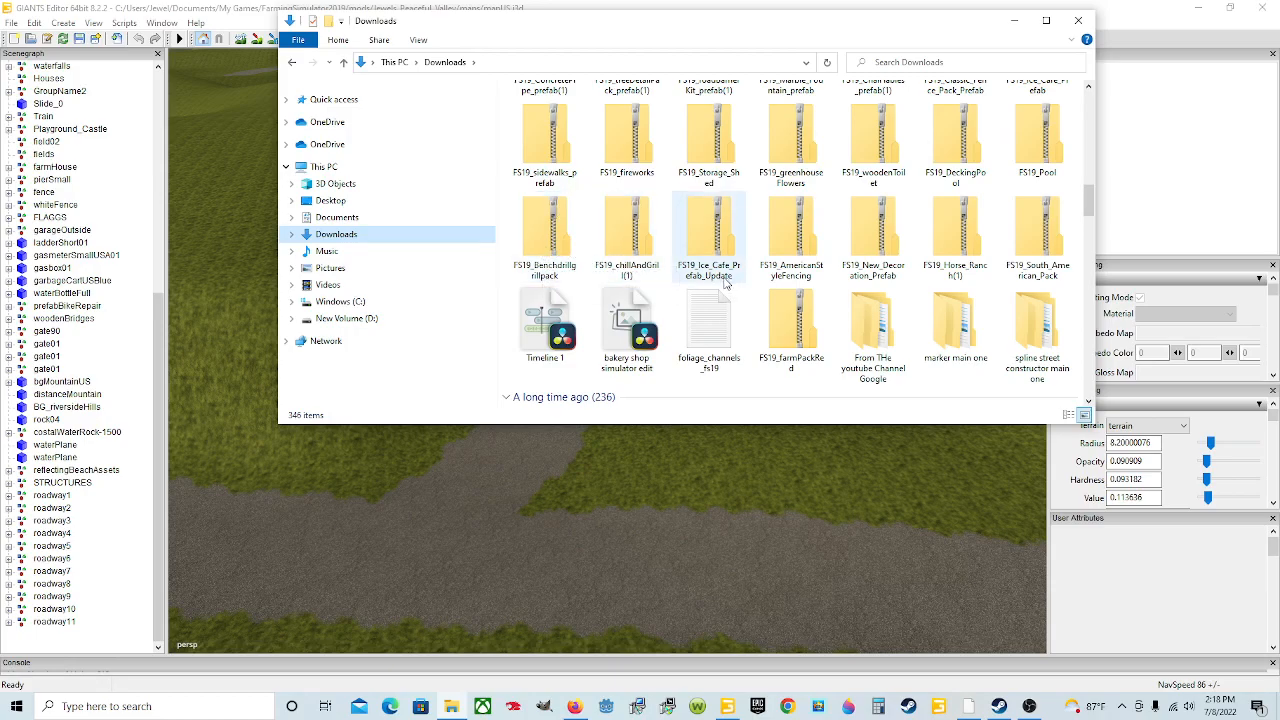
{"action": "left_click", "coordinate": [563, 247]}
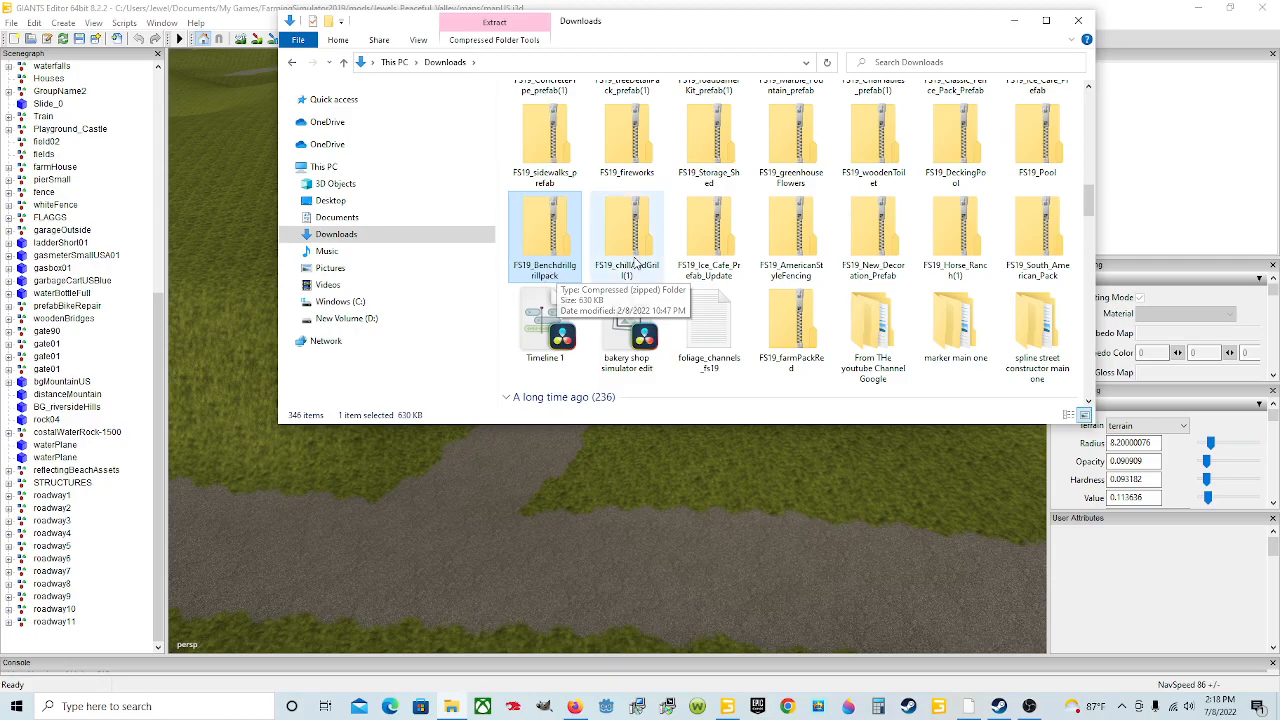
{"action": "right_click", "coordinate": [551, 239]}
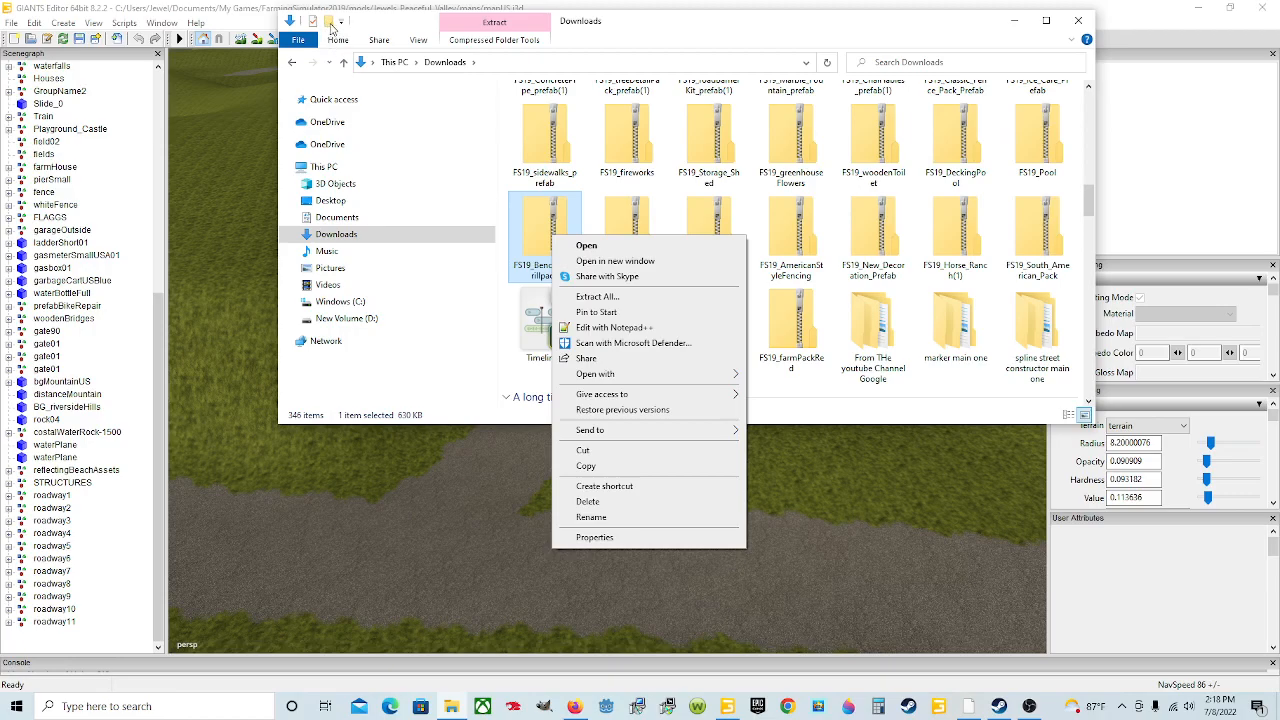
{"action": "left_click", "coordinate": [463, 234]}
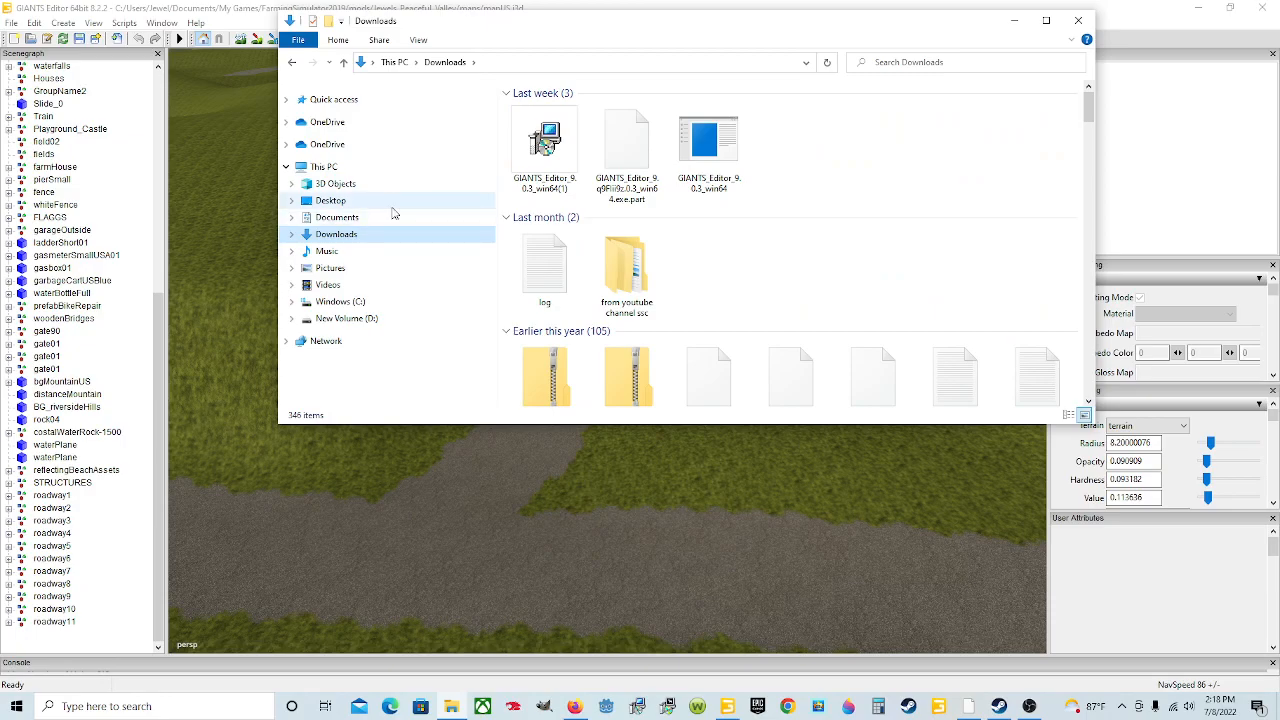
{"action": "right_click", "coordinate": [891, 268]}
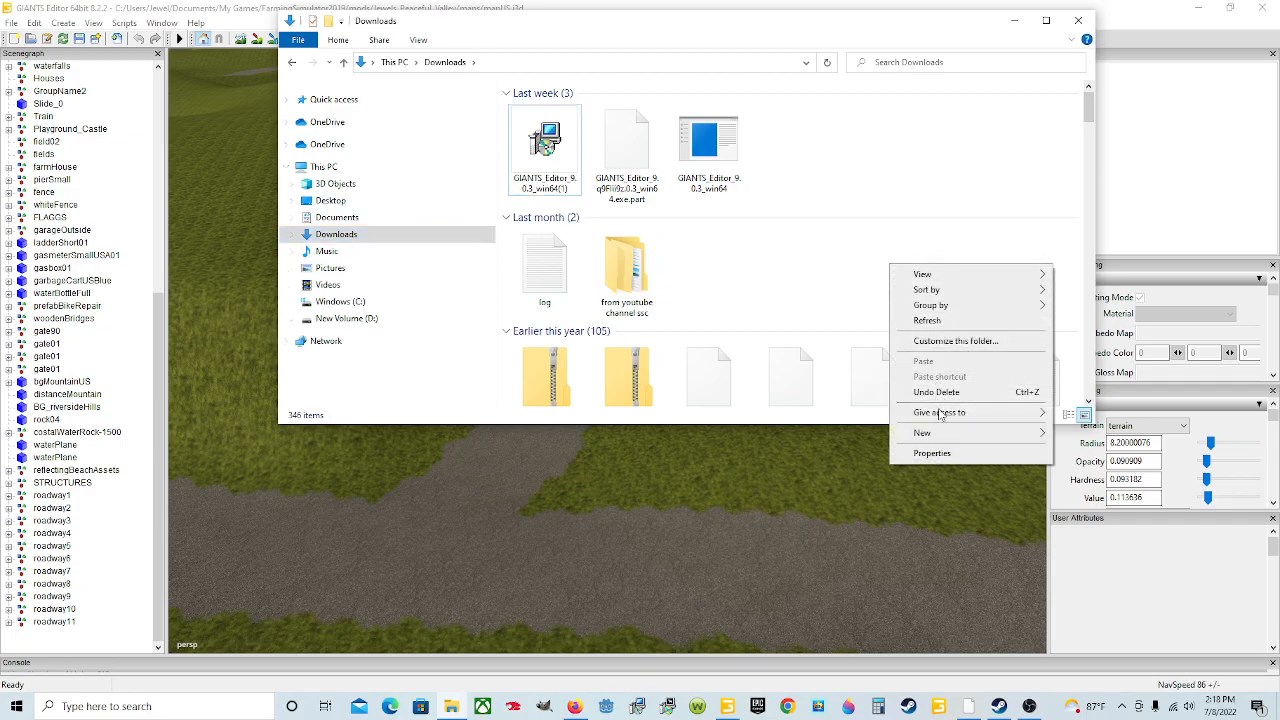
{"action": "mouse_move", "coordinate": [943, 435]}
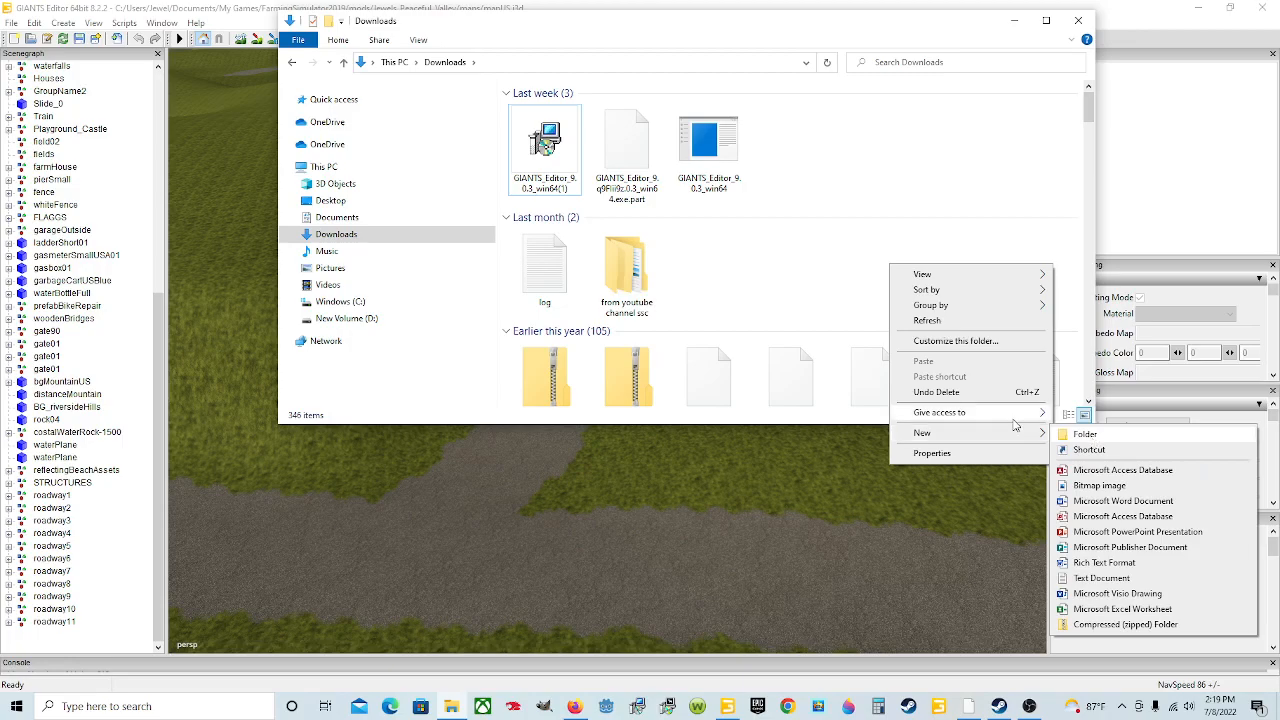
{"action": "left_click", "coordinate": [759, 263]}
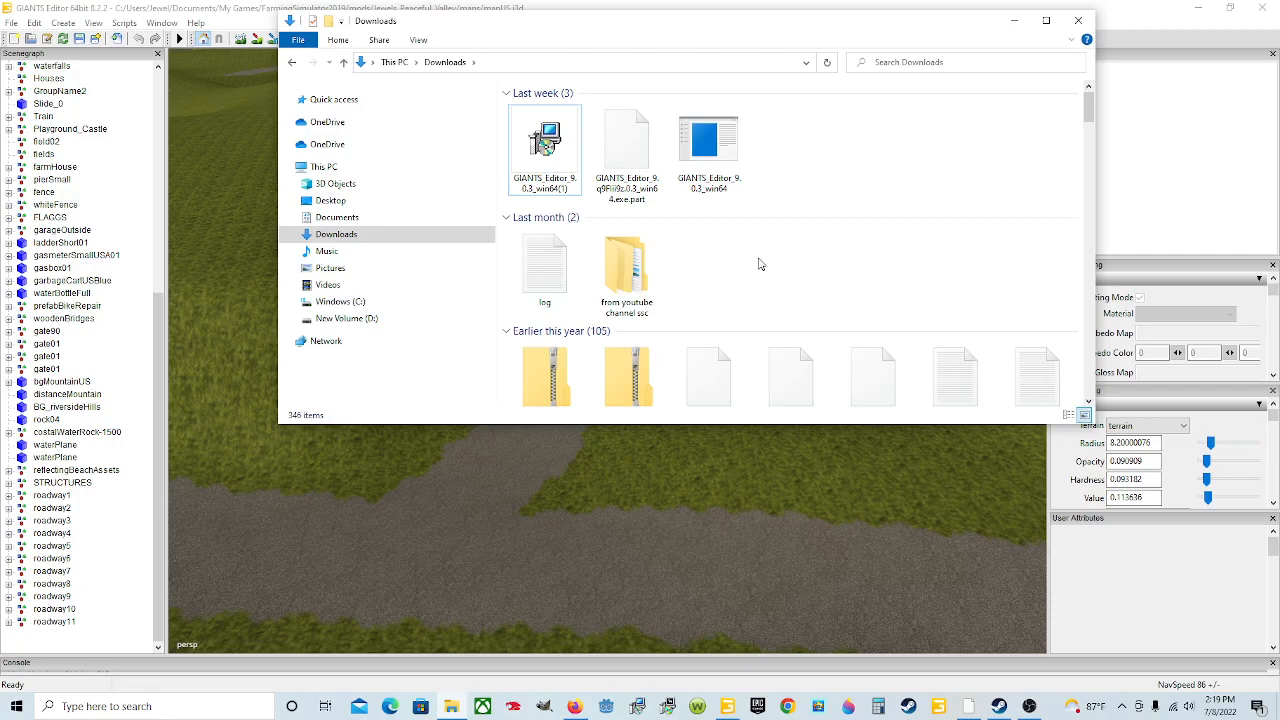
Step: Scroll through the Downloads folder looking for the spline street constructor folder
{"action": "scroll", "coordinate": [759, 263], "scroll_direction": "down", "scroll_amount": 5}
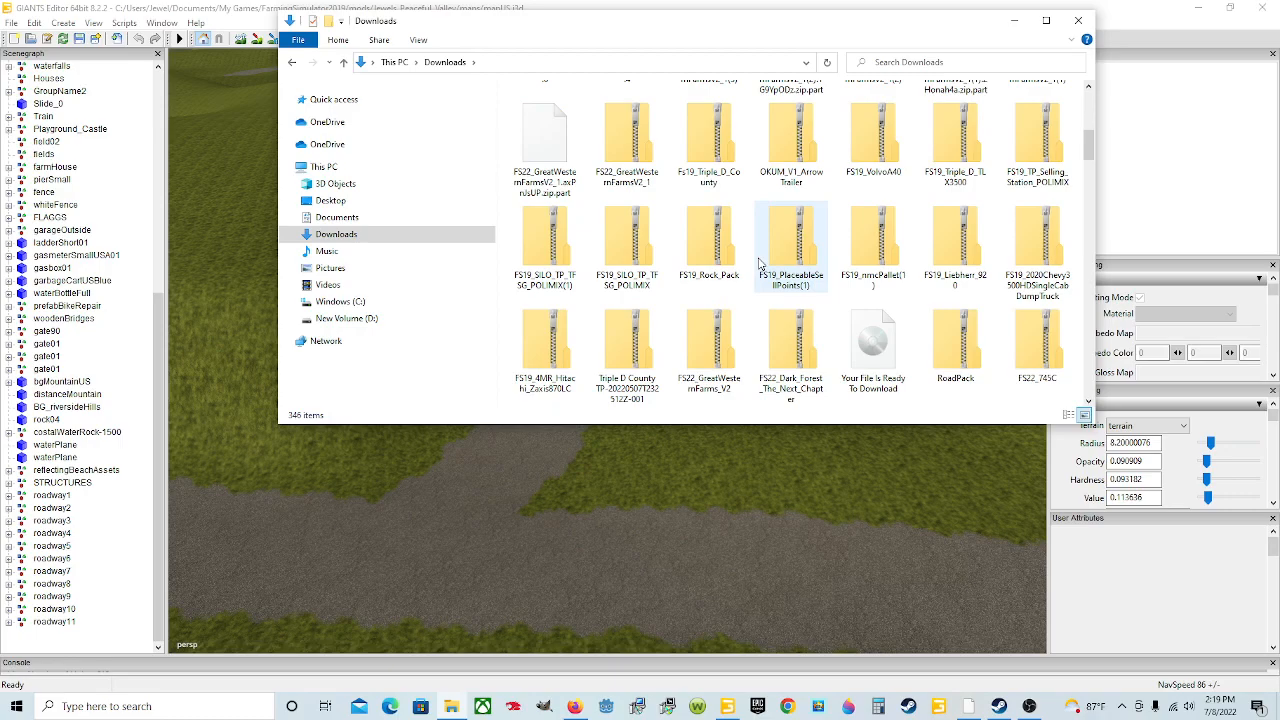
{"action": "scroll", "coordinate": [759, 263], "scroll_direction": "up", "scroll_amount": 2}
{"action": "scroll", "coordinate": [759, 263], "scroll_direction": "down", "scroll_amount": 6}
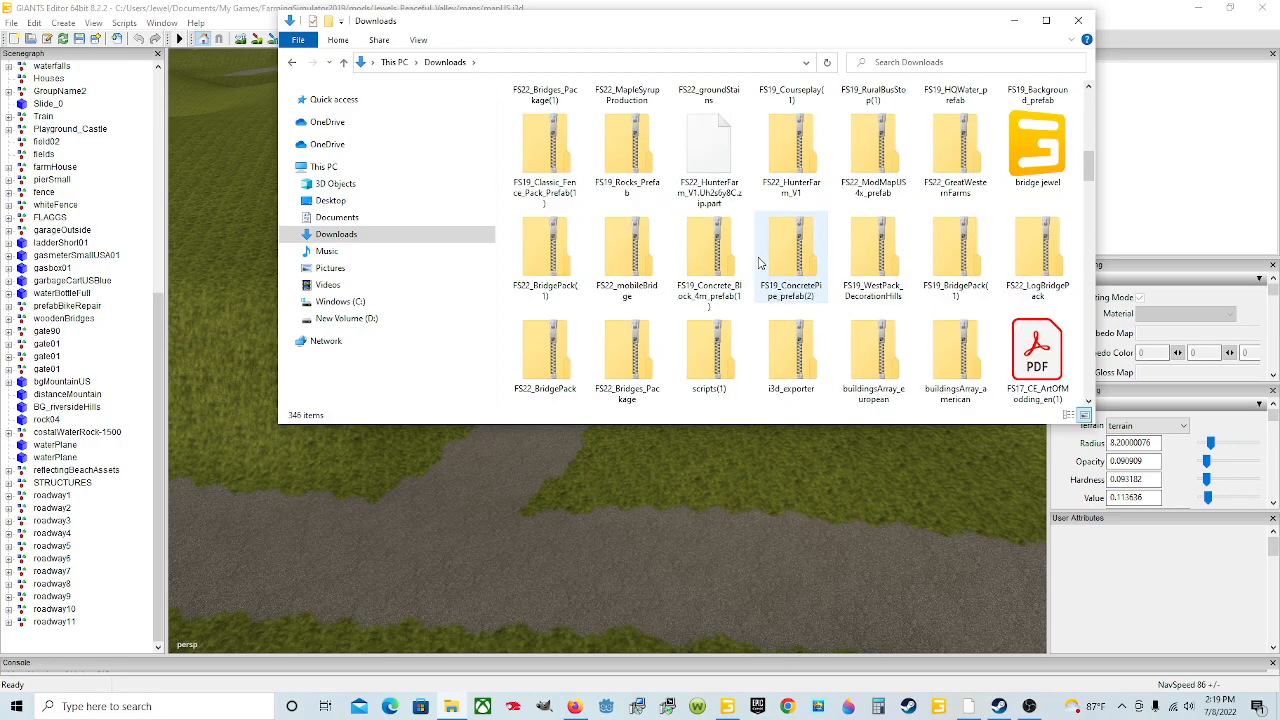
{"action": "scroll", "coordinate": [759, 263], "scroll_direction": "down", "scroll_amount": 2}
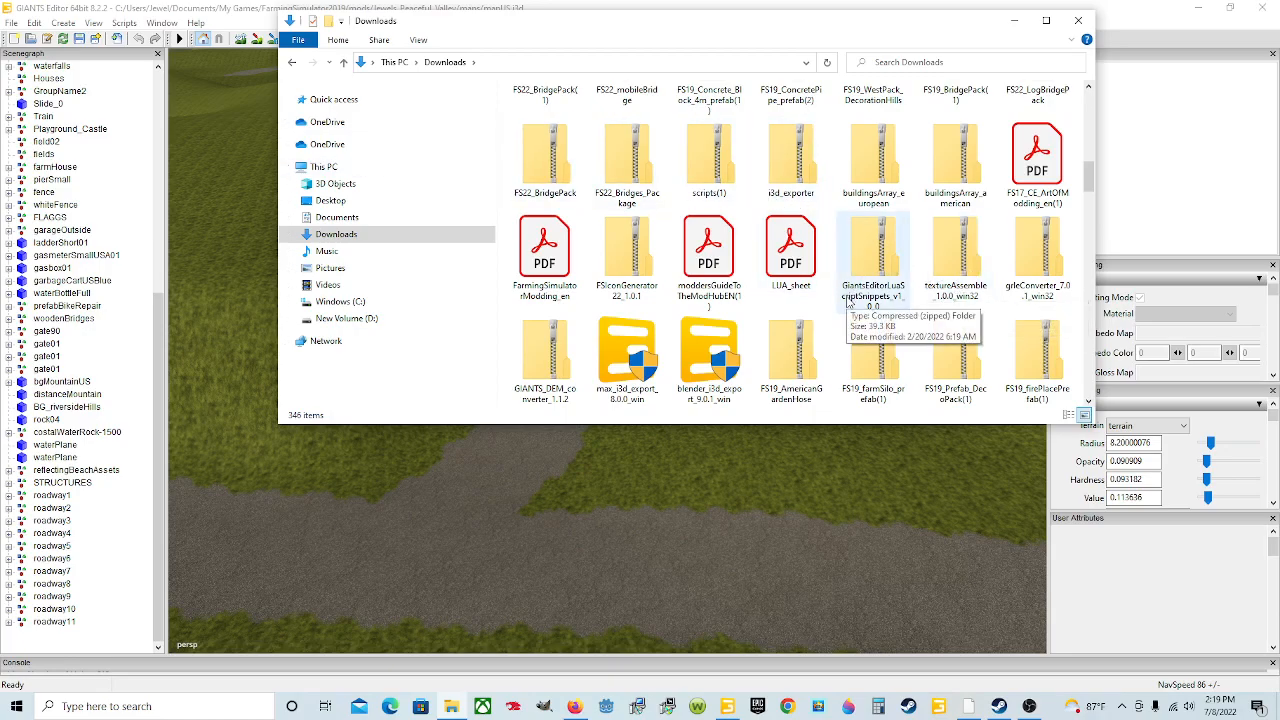
{"action": "scroll", "coordinate": [848, 303], "scroll_direction": "down", "scroll_amount": 5}
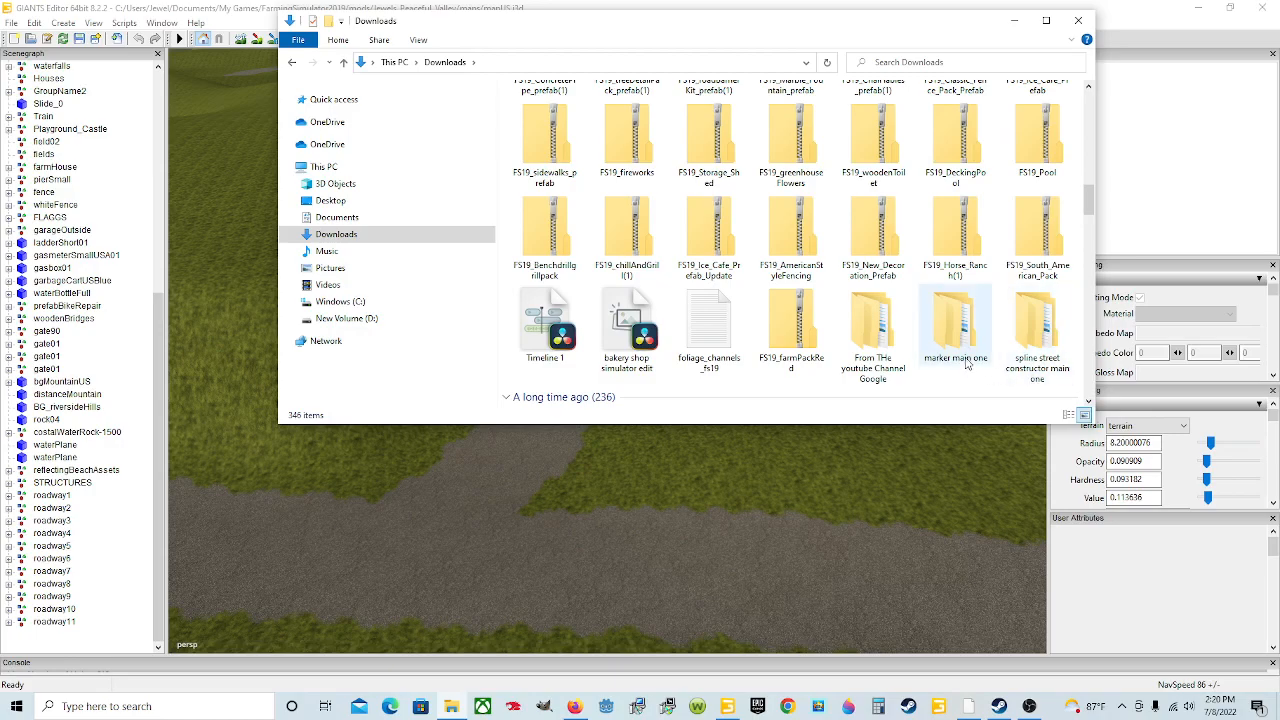
{"action": "left_click", "coordinate": [626, 240]}
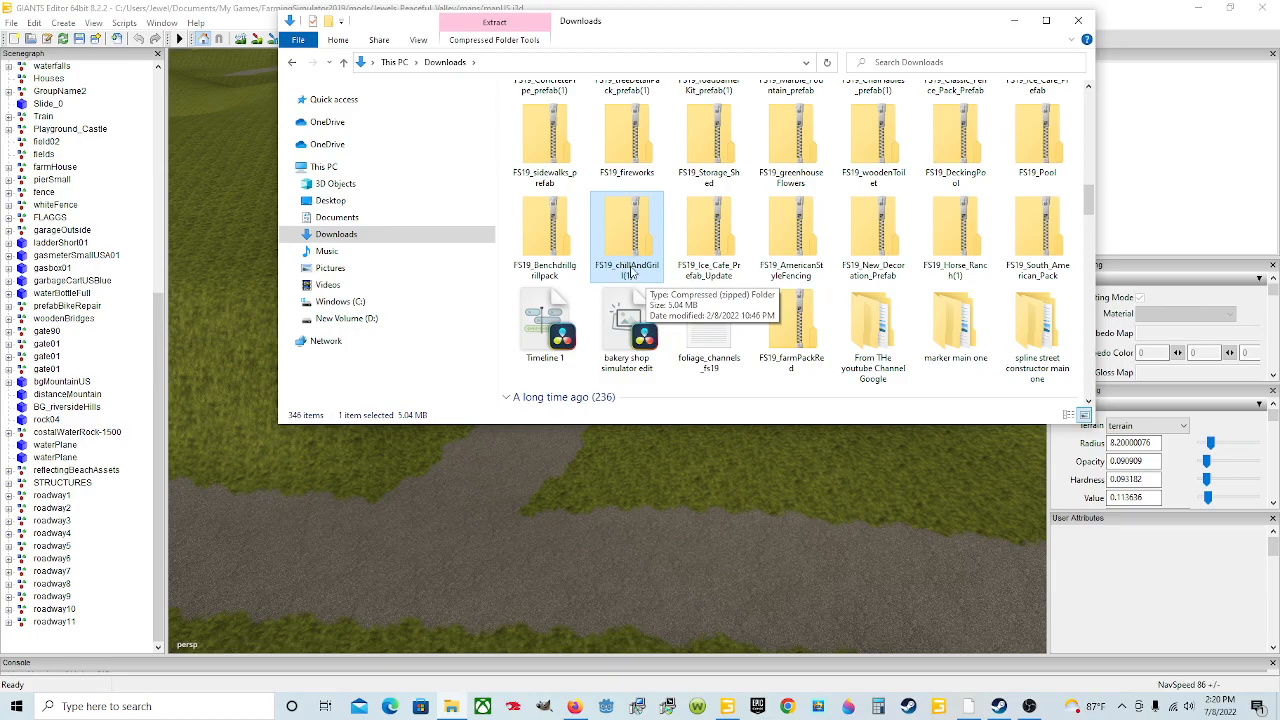
{"action": "right_click", "coordinate": [630, 251]}
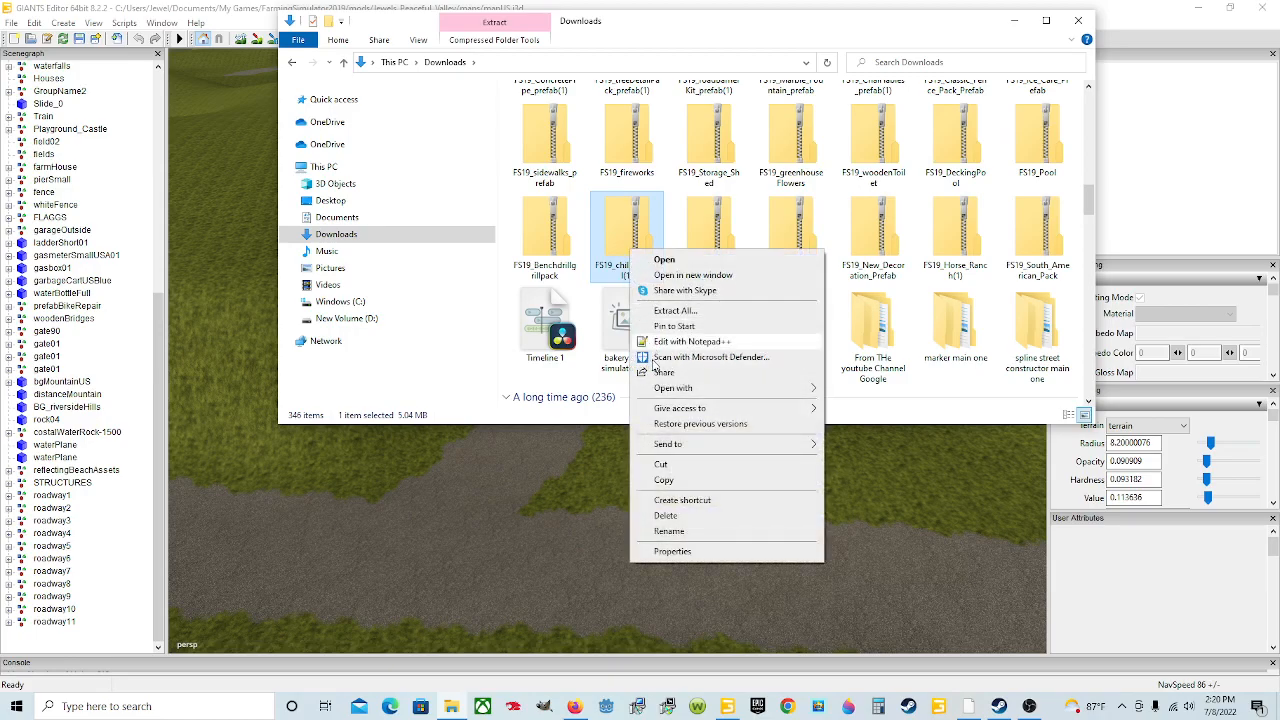
{"action": "left_click", "coordinate": [1035, 350]}
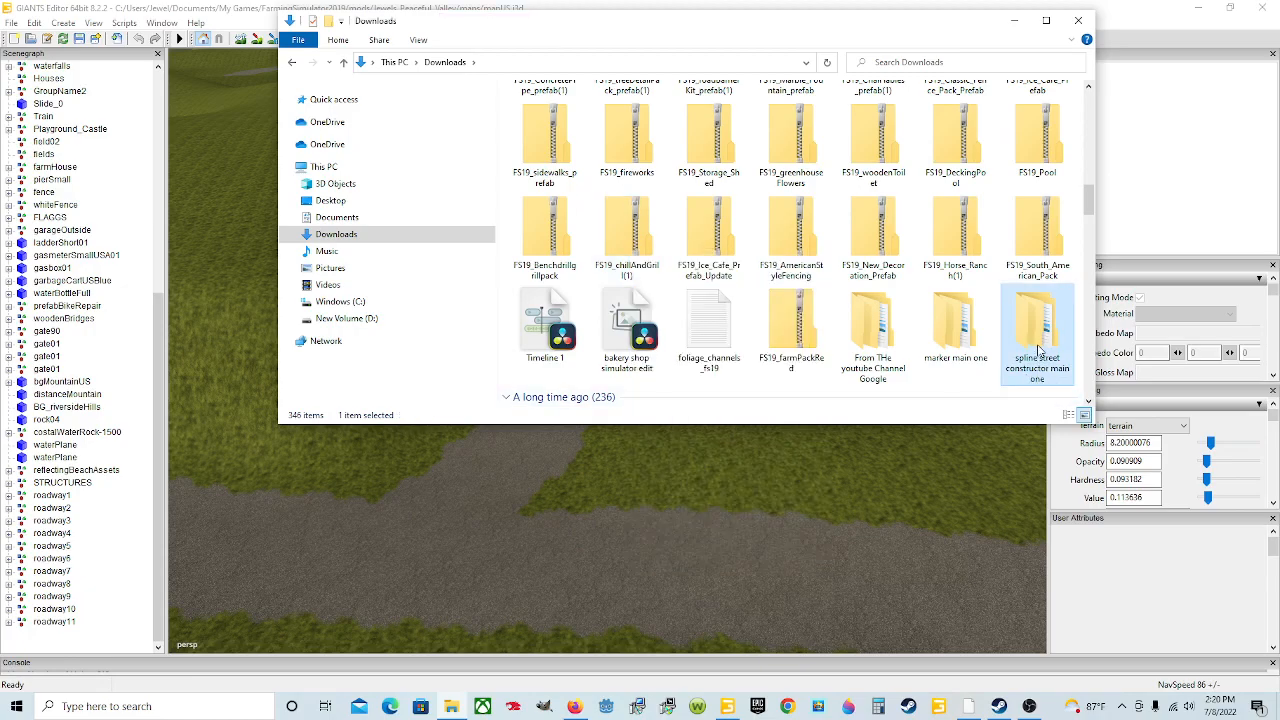
Step: Open the spline street constructor main one folder and its SplineStreetConstructor_1.64 subfolder
{"action": "right_click", "coordinate": [1029, 342]}
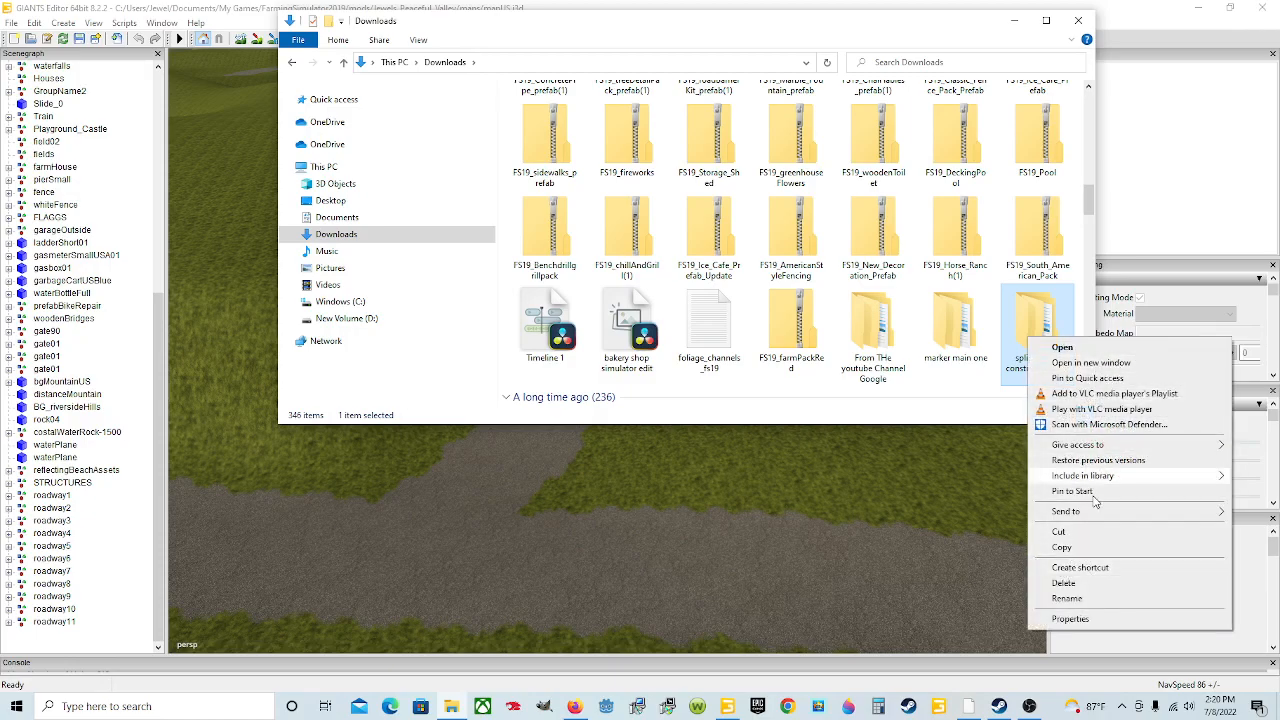
{"action": "left_click", "coordinate": [1040, 350]}
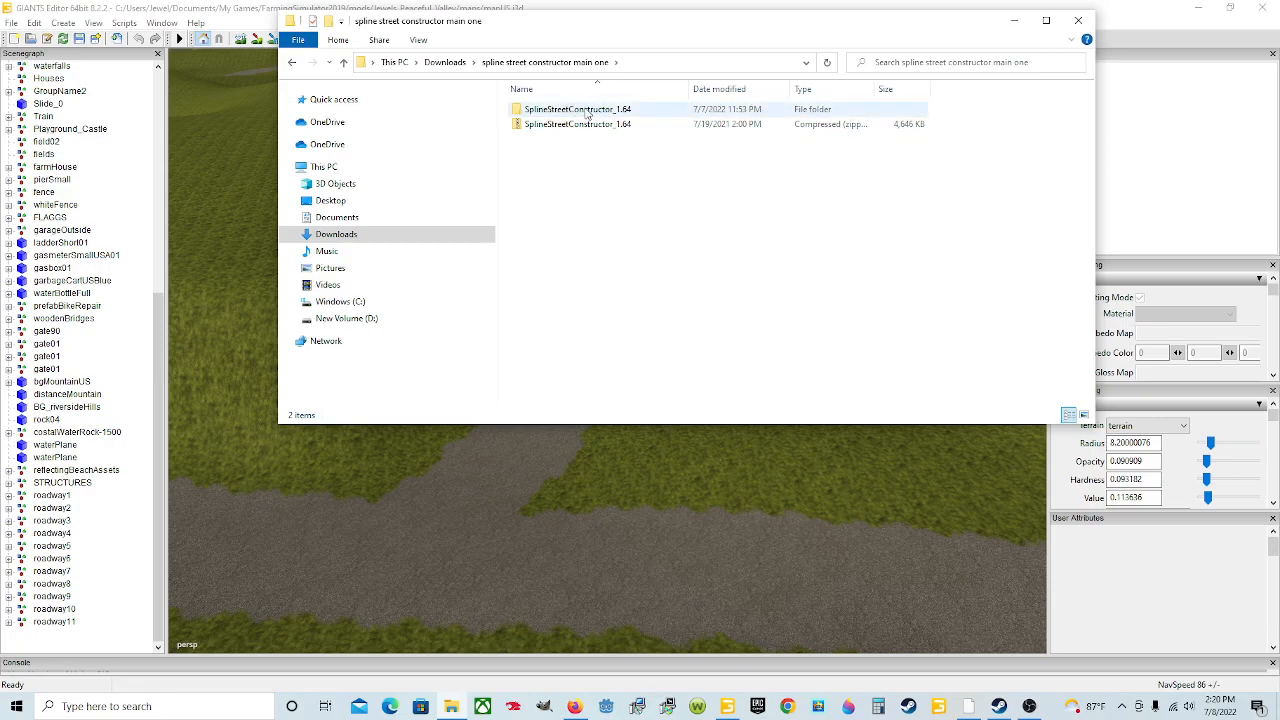
{"action": "left_click", "coordinate": [614, 126]}
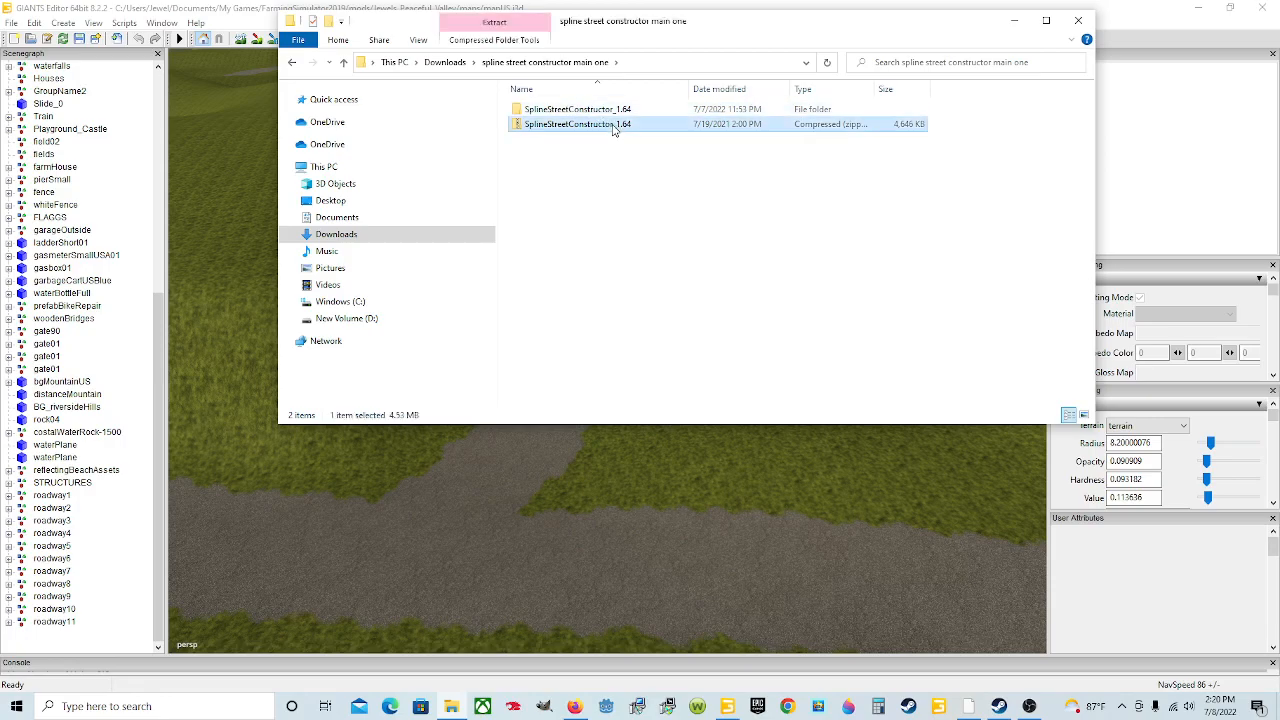
{"action": "right_click", "coordinate": [619, 133]}
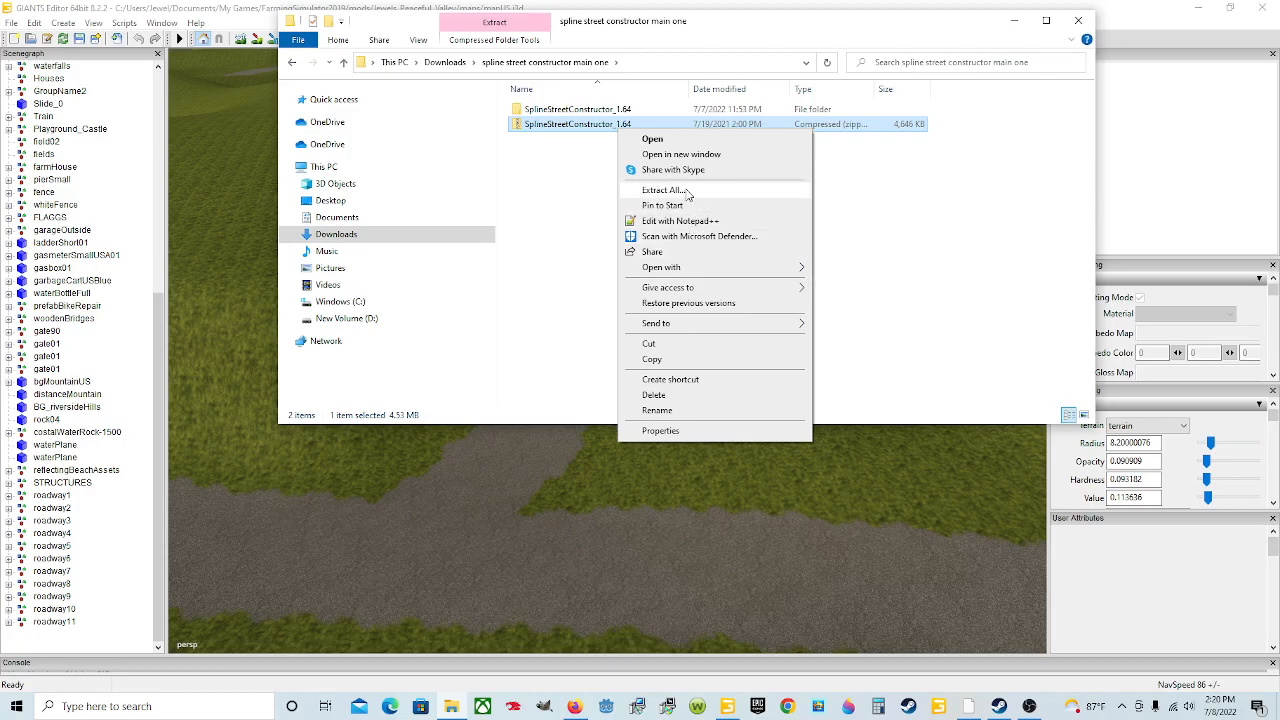
{"action": "left_click", "coordinate": [563, 180]}
{"action": "left_click", "coordinate": [604, 113]}
{"action": "double_click", "coordinate": [604, 113]}
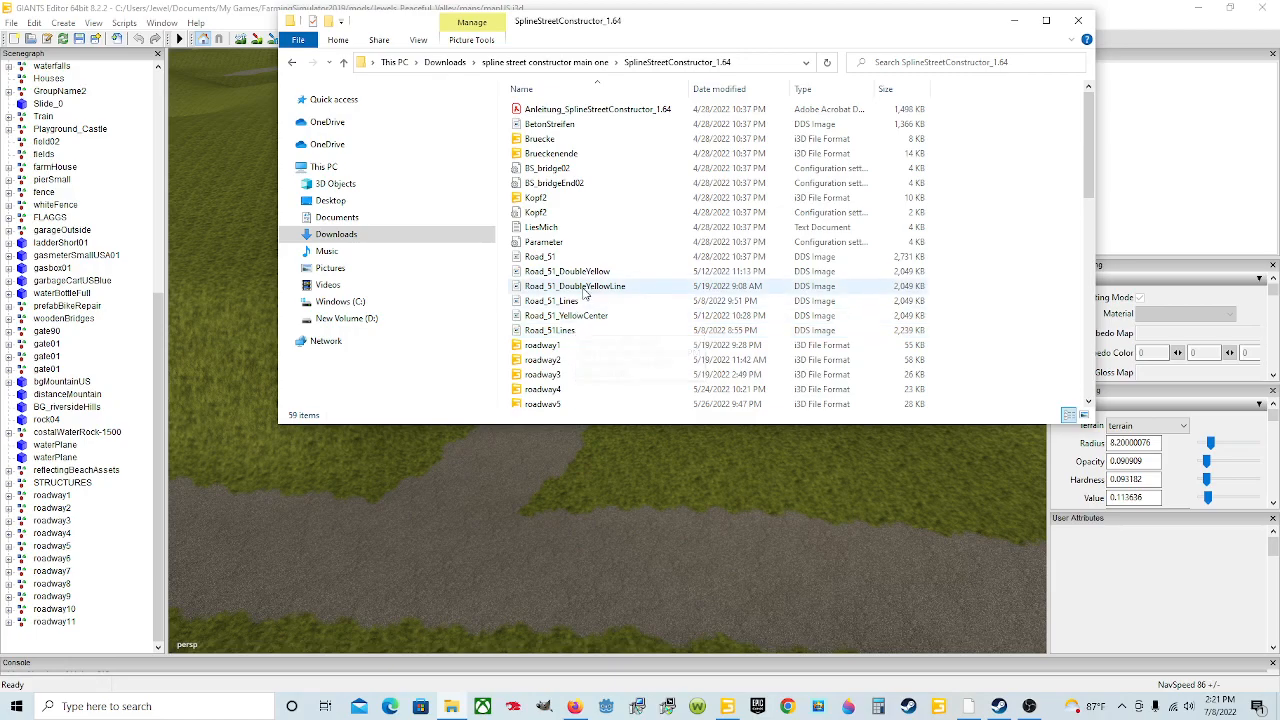
Step: Scroll through the SplineStreetConstructor_1.64 folder's roadway and spline files
{"action": "scroll", "coordinate": [570, 341], "scroll_direction": "down", "scroll_amount": 1}
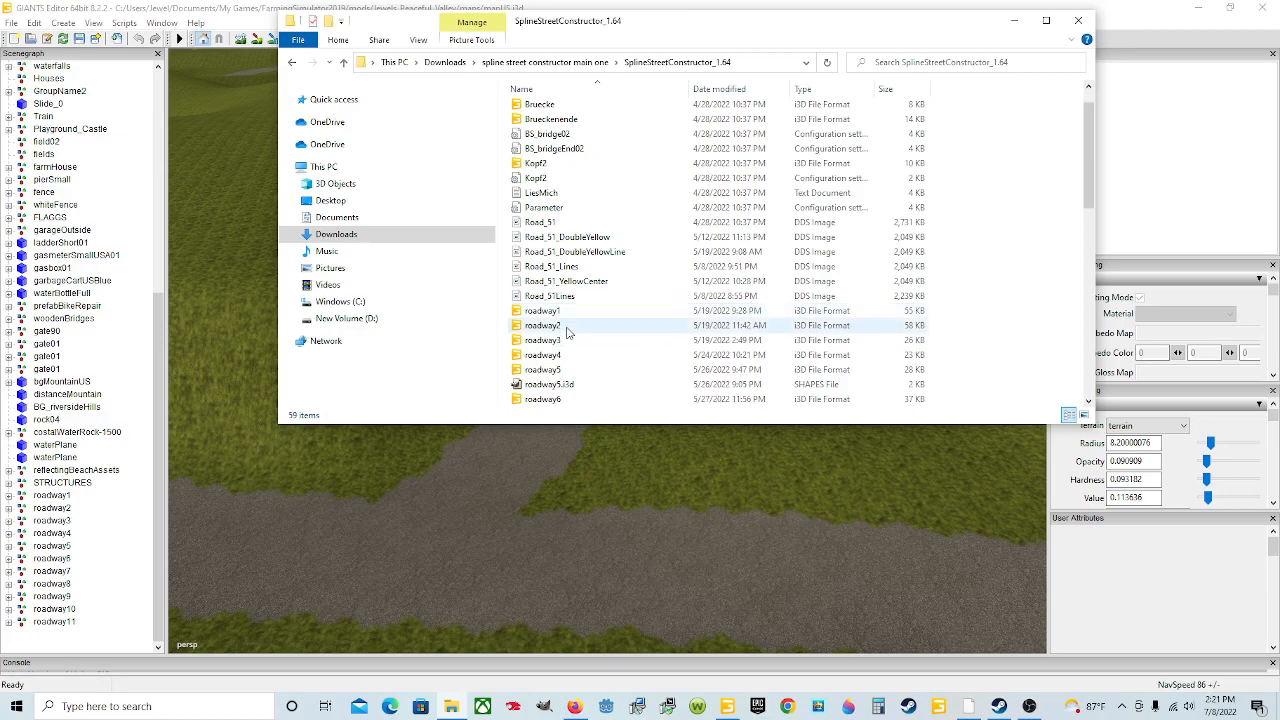
{"action": "scroll", "coordinate": [571, 377], "scroll_direction": "down", "scroll_amount": 2}
{"action": "scroll", "coordinate": [575, 350], "scroll_direction": "down", "scroll_amount": 3}
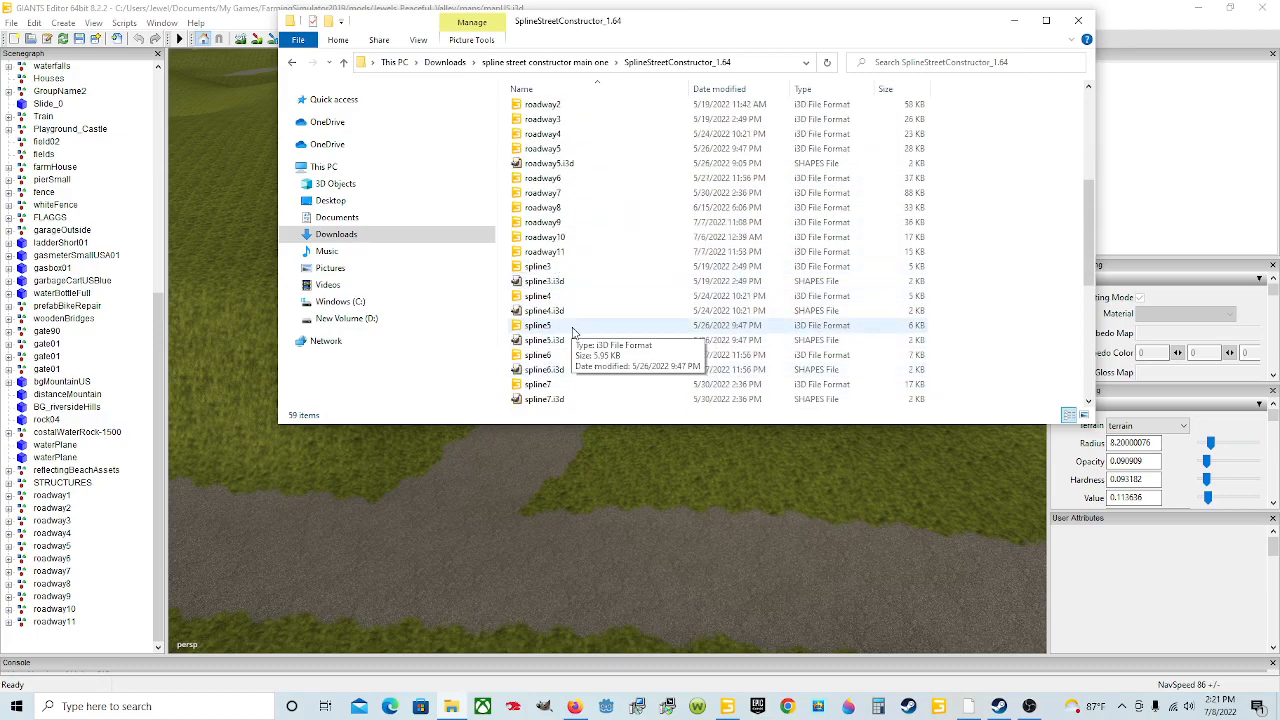
{"action": "scroll", "coordinate": [575, 335], "scroll_direction": "down", "scroll_amount": 7}
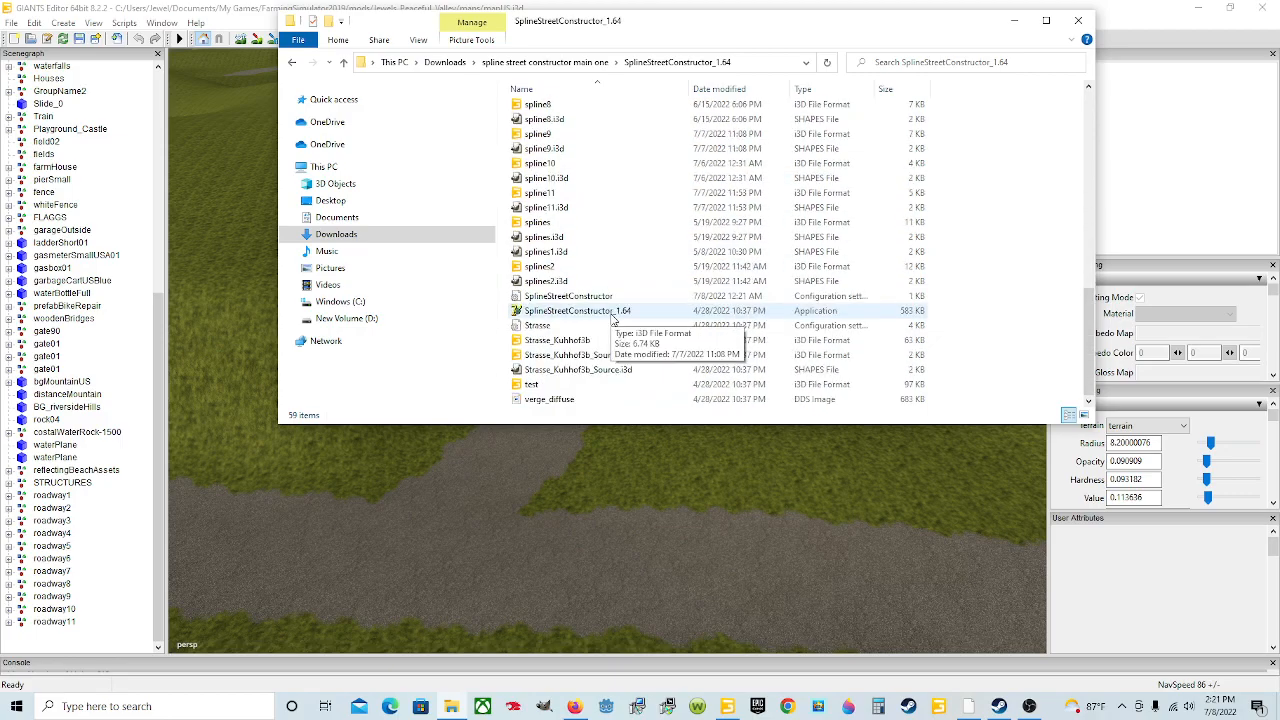
{"action": "scroll", "coordinate": [610, 320], "scroll_direction": "up", "scroll_amount": 8}
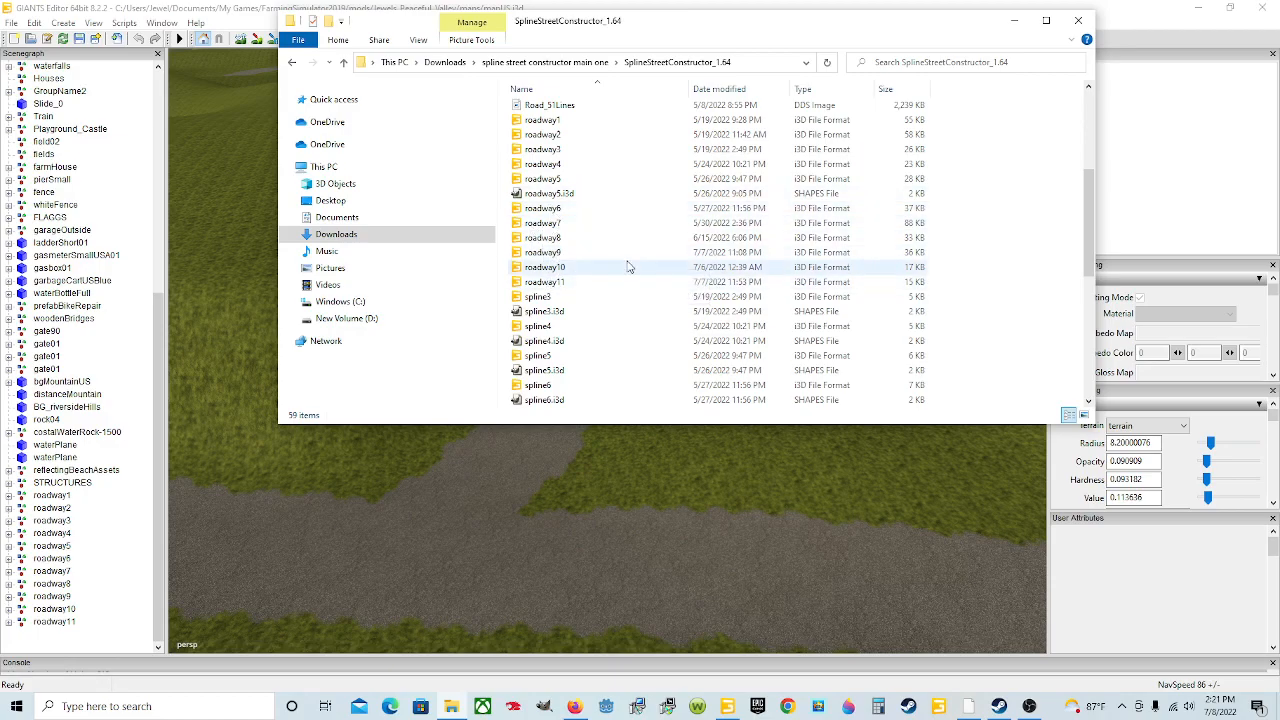
{"action": "scroll", "coordinate": [597, 290], "scroll_direction": "down", "scroll_amount": 8}
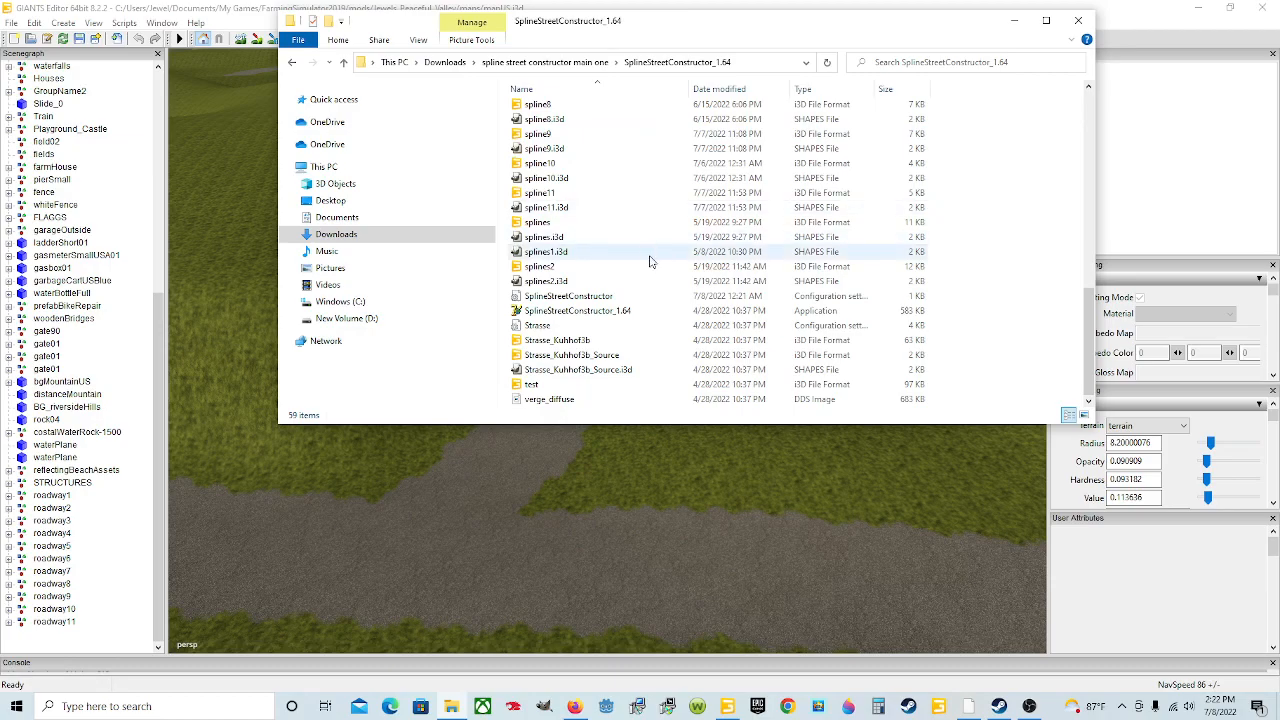
{"action": "scroll", "coordinate": [640, 263], "scroll_direction": "up", "scroll_amount": 1}
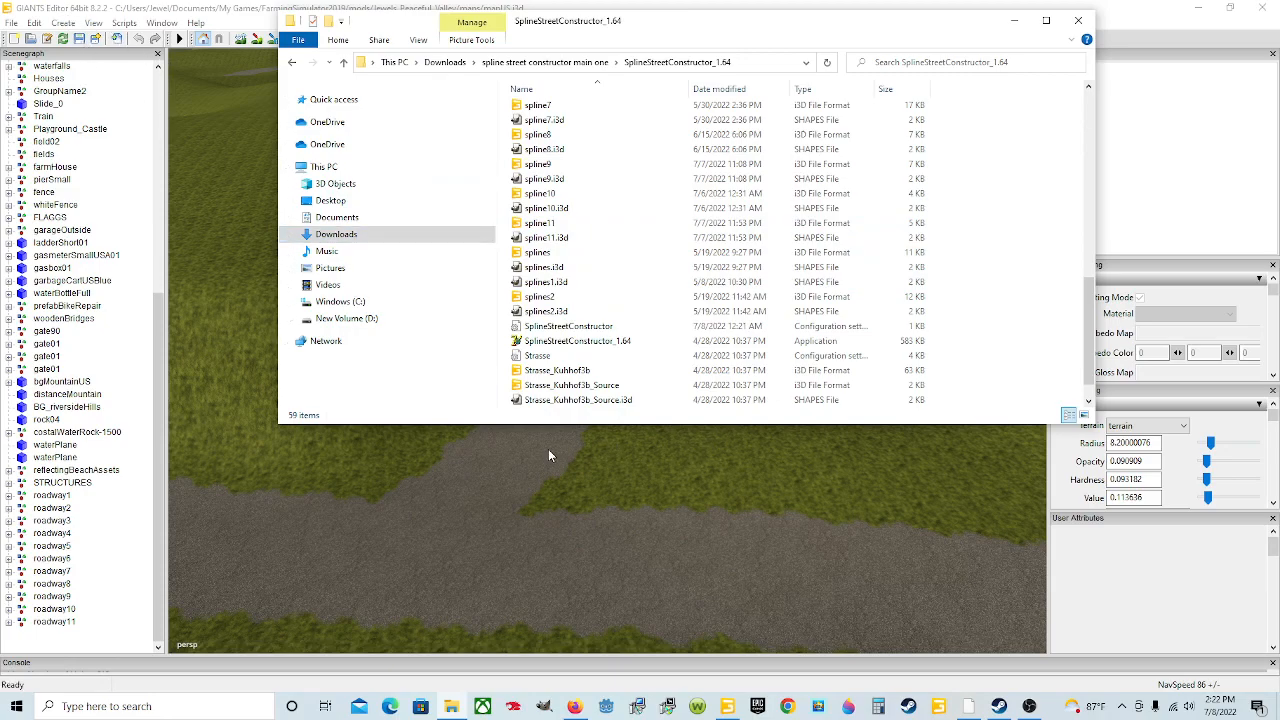
{"action": "scroll", "coordinate": [790, 305], "scroll_direction": "down", "scroll_amount": 1}
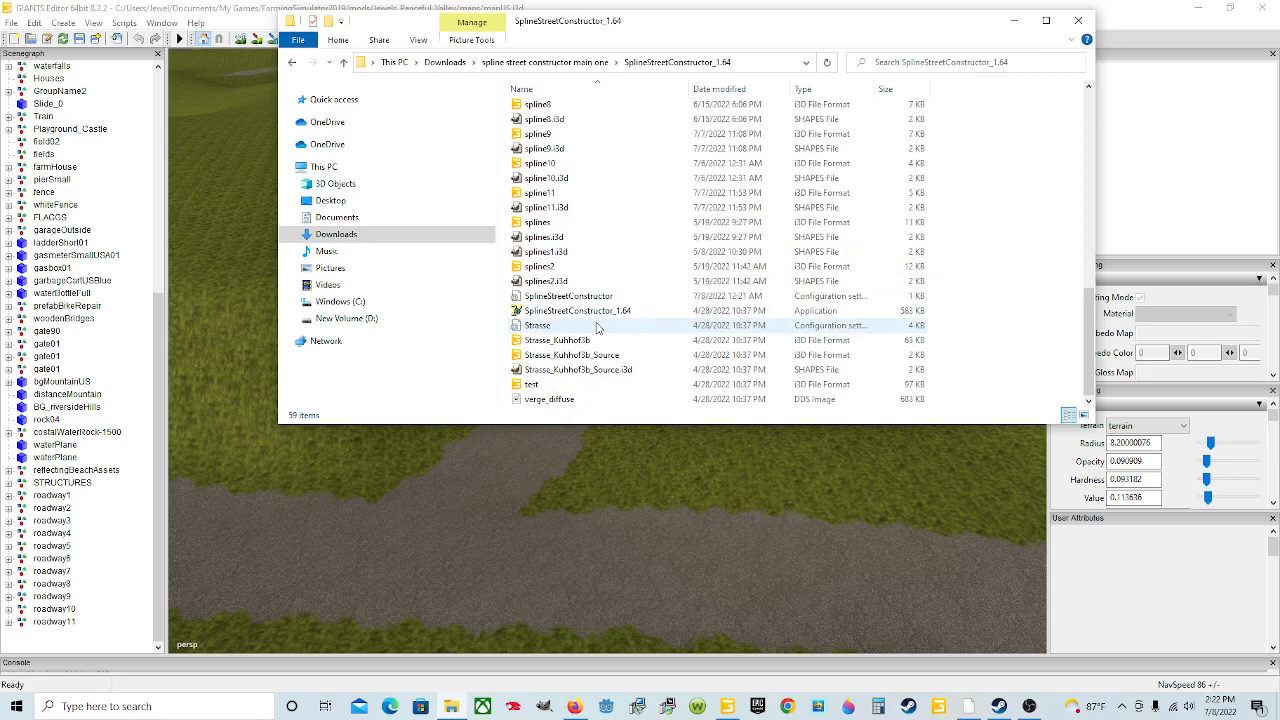
Step: Launch the SplineStreetConstructor_1.64 application, then minimize it and the Explorer window
{"action": "double_click", "coordinate": [660, 316]}
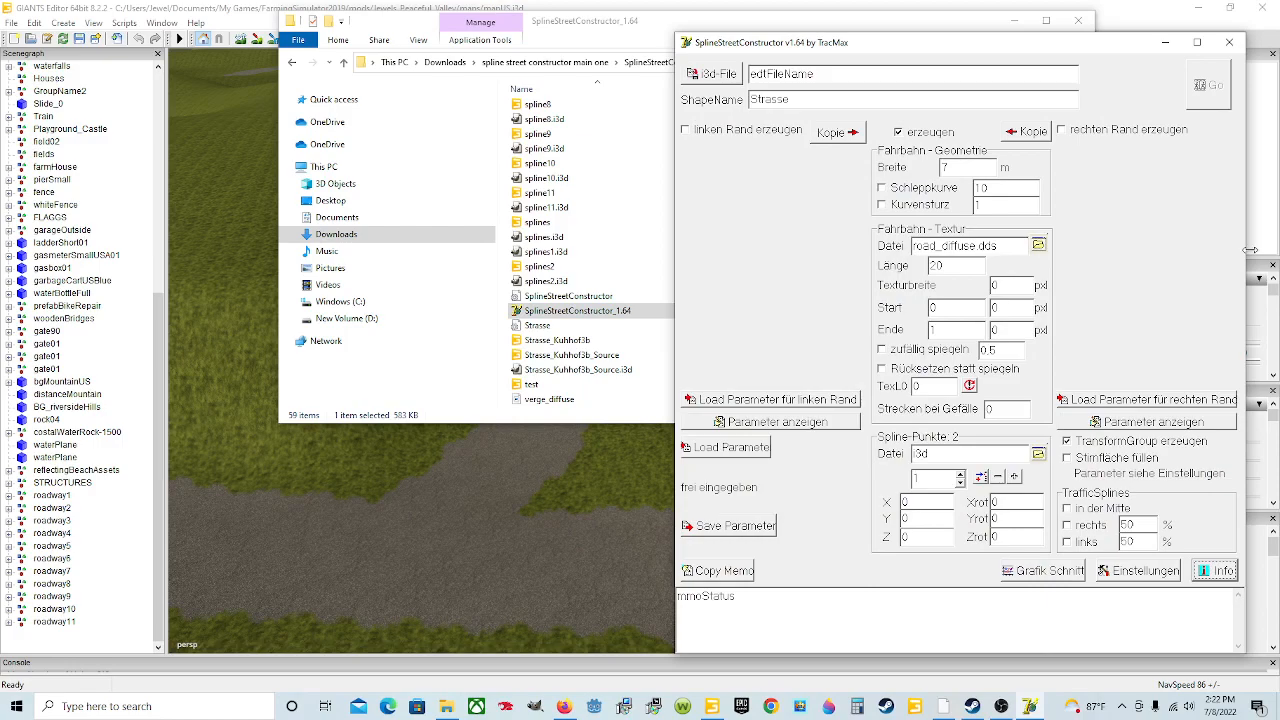
{"action": "left_click", "coordinate": [1164, 45]}
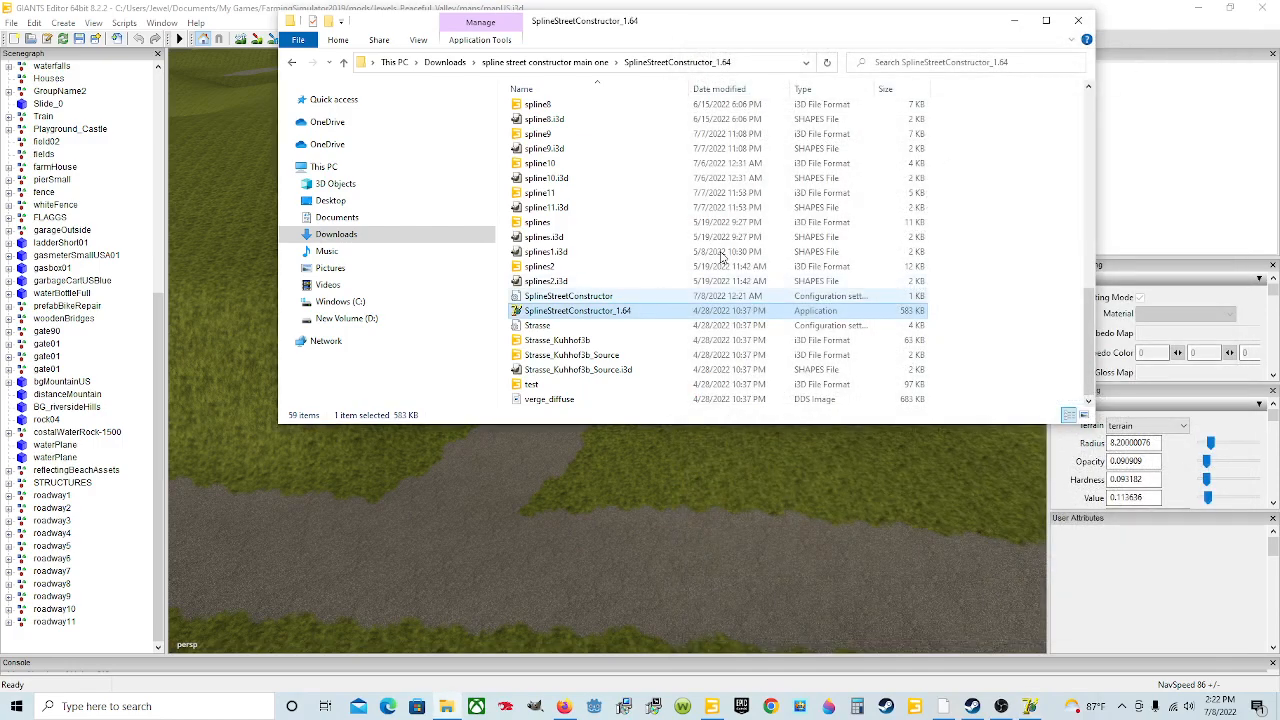
{"action": "left_click", "coordinate": [1013, 24]}
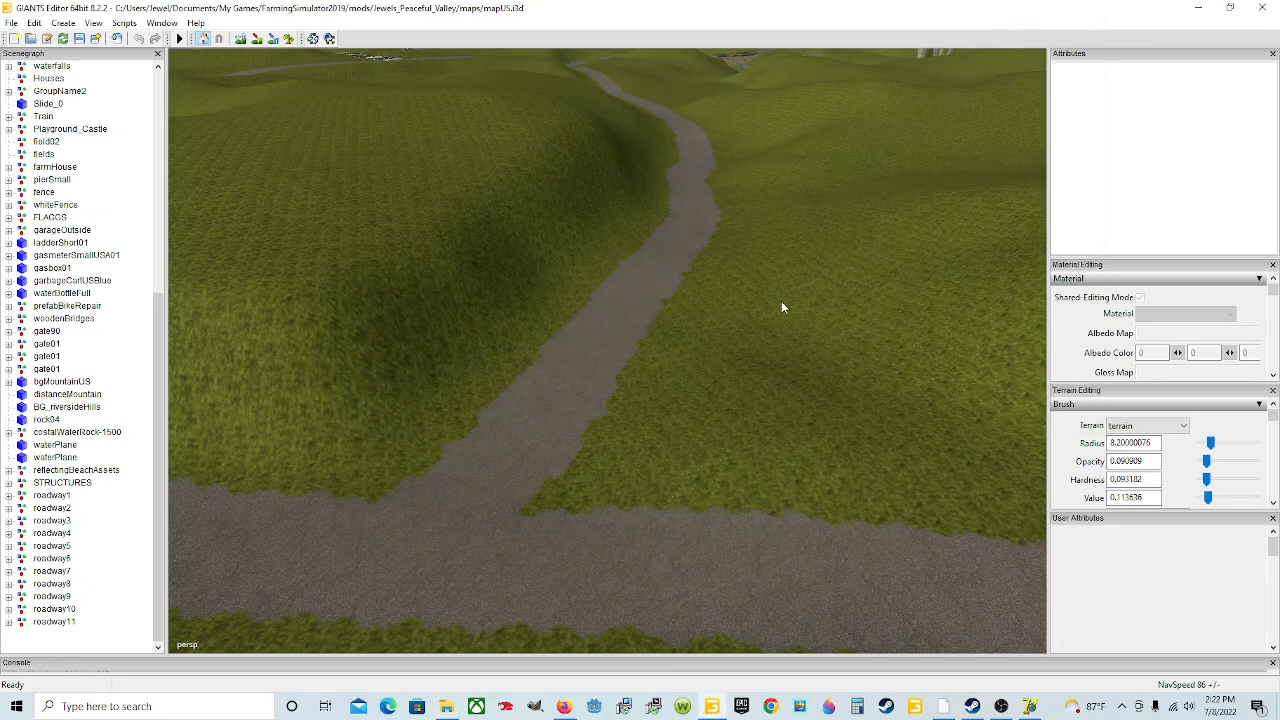
Step: Create a new transform group in the scene and select it in the scenegraph
{"action": "scroll", "coordinate": [565, 360], "scroll_direction": "down", "scroll_amount": 4}
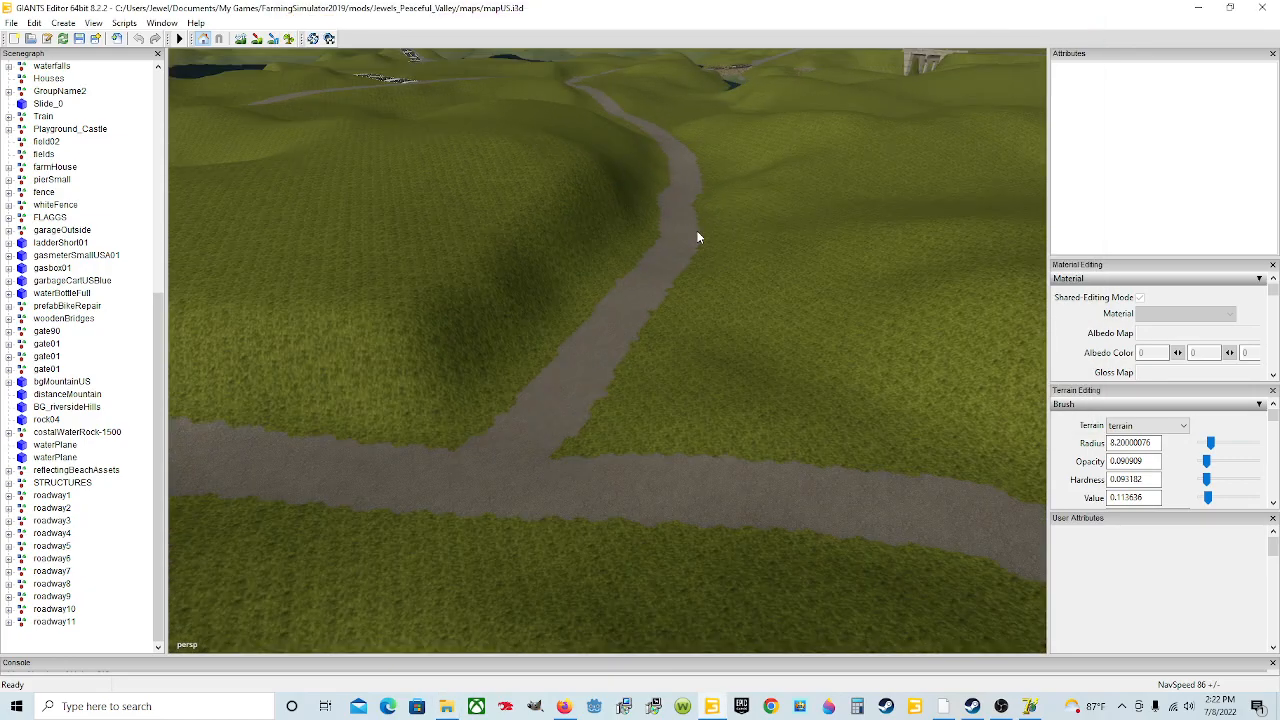
{"action": "left_click_drag", "start_coordinate": [695, 244], "coordinate": [708, 221], "text": "alt"}
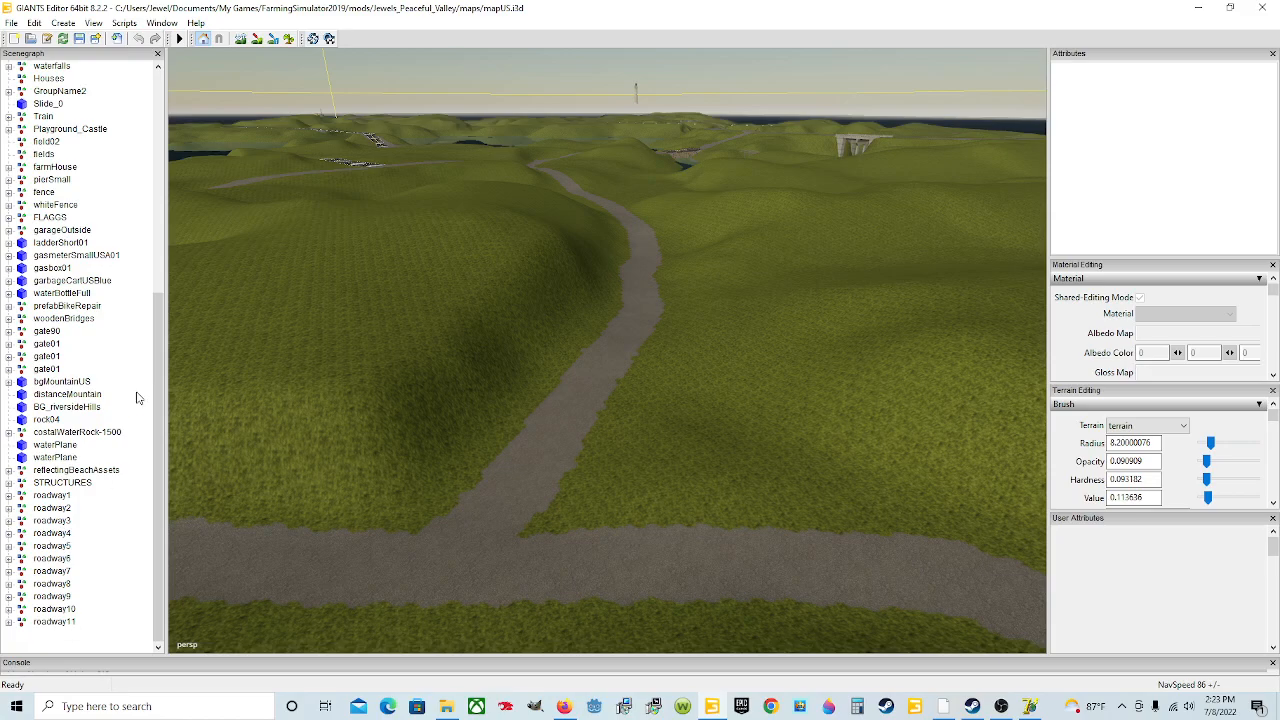
{"action": "left_click", "coordinate": [63, 23]}
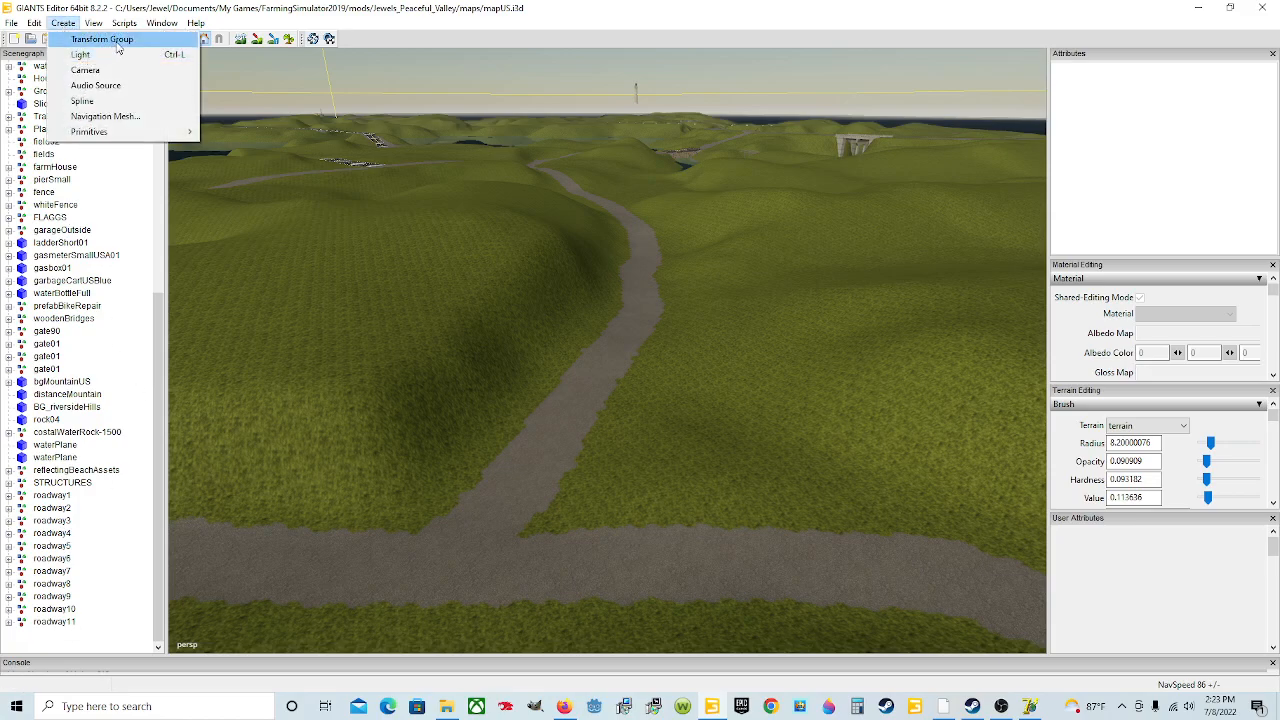
{"action": "left_click", "coordinate": [101, 39]}
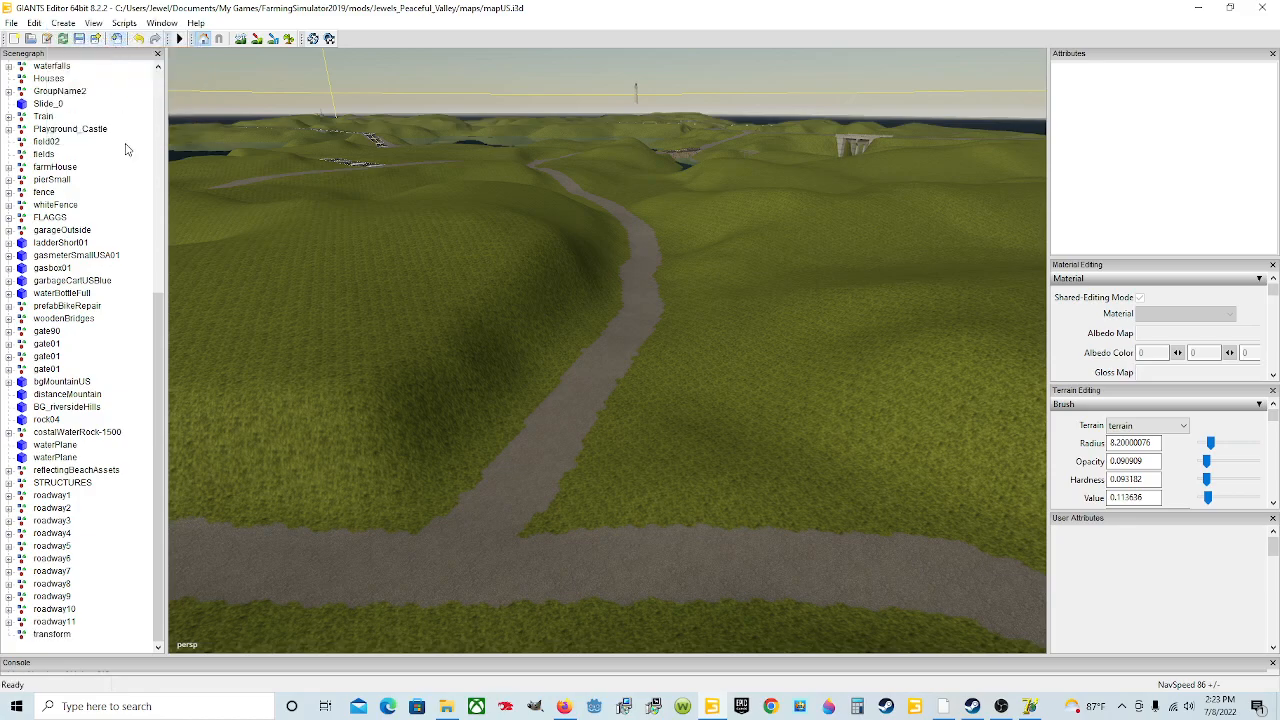
{"action": "left_click", "coordinate": [52, 634]}
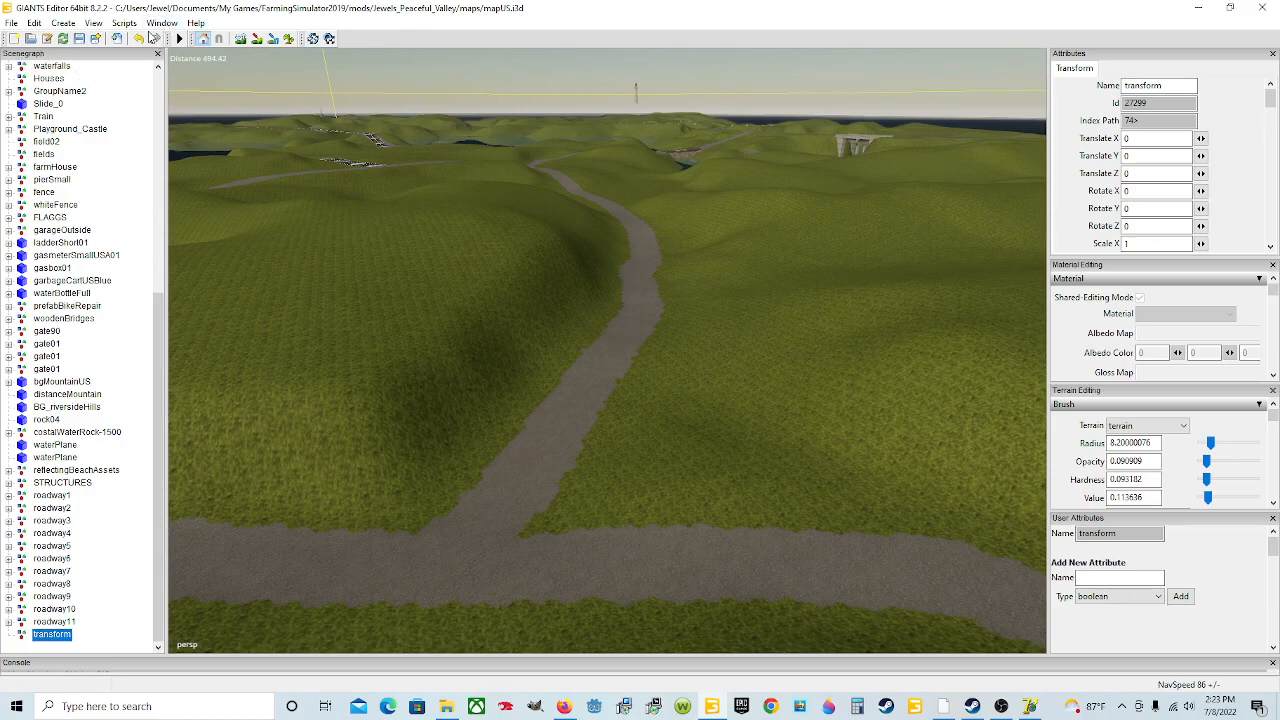
Step: Rename the new transform group to roadway12
{"action": "left_click", "coordinate": [163, 23]}
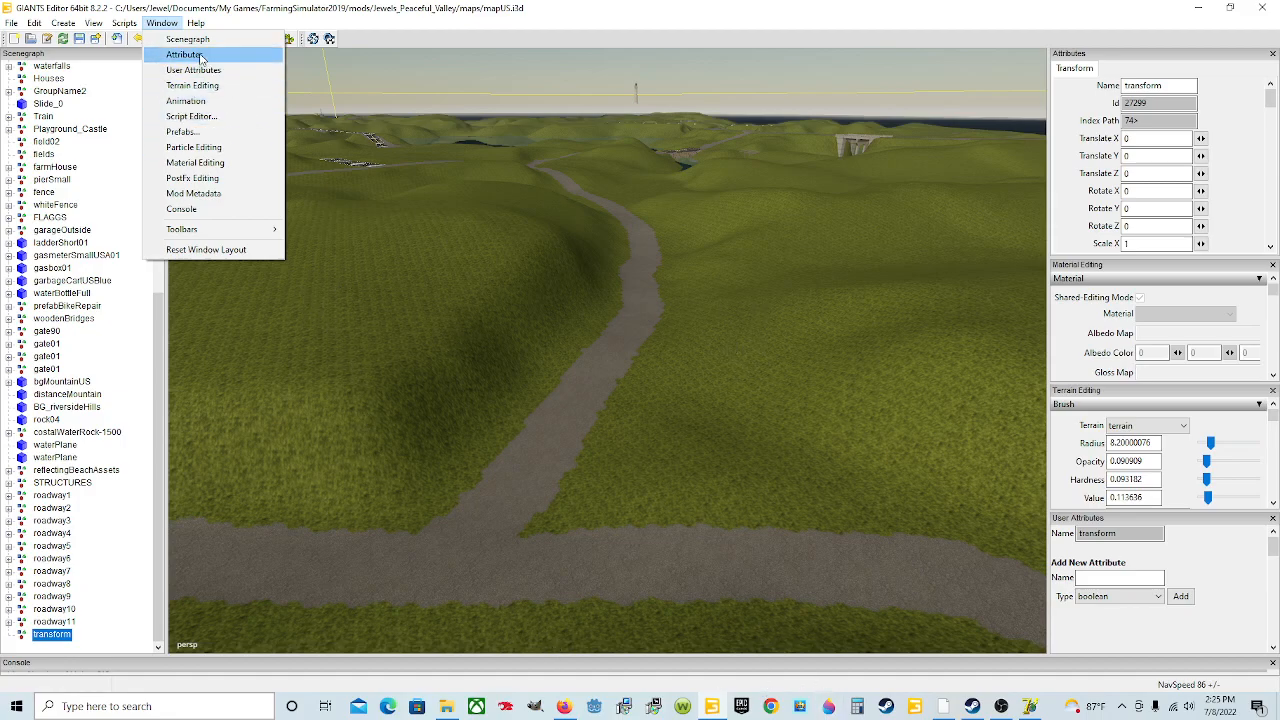
{"action": "left_click", "coordinate": [167, 24]}
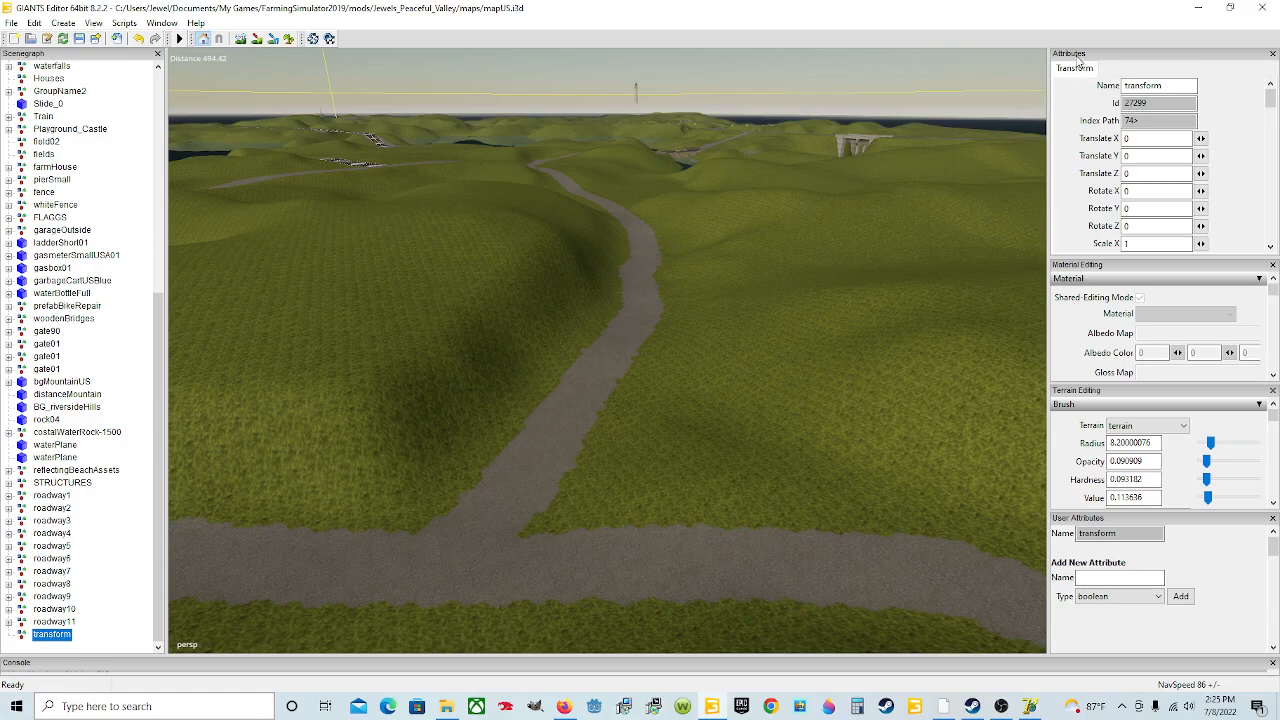
{"action": "double_click", "coordinate": [1172, 86]}
{"action": "type", "text": "roadway1"}
{"action": "key", "text": "Return"}
Step: Export the selected roadway12 group as roadway12 into the SplineStreetConstructor_1.64 folder under Downloads
{"action": "left_click", "coordinate": [11, 24]}
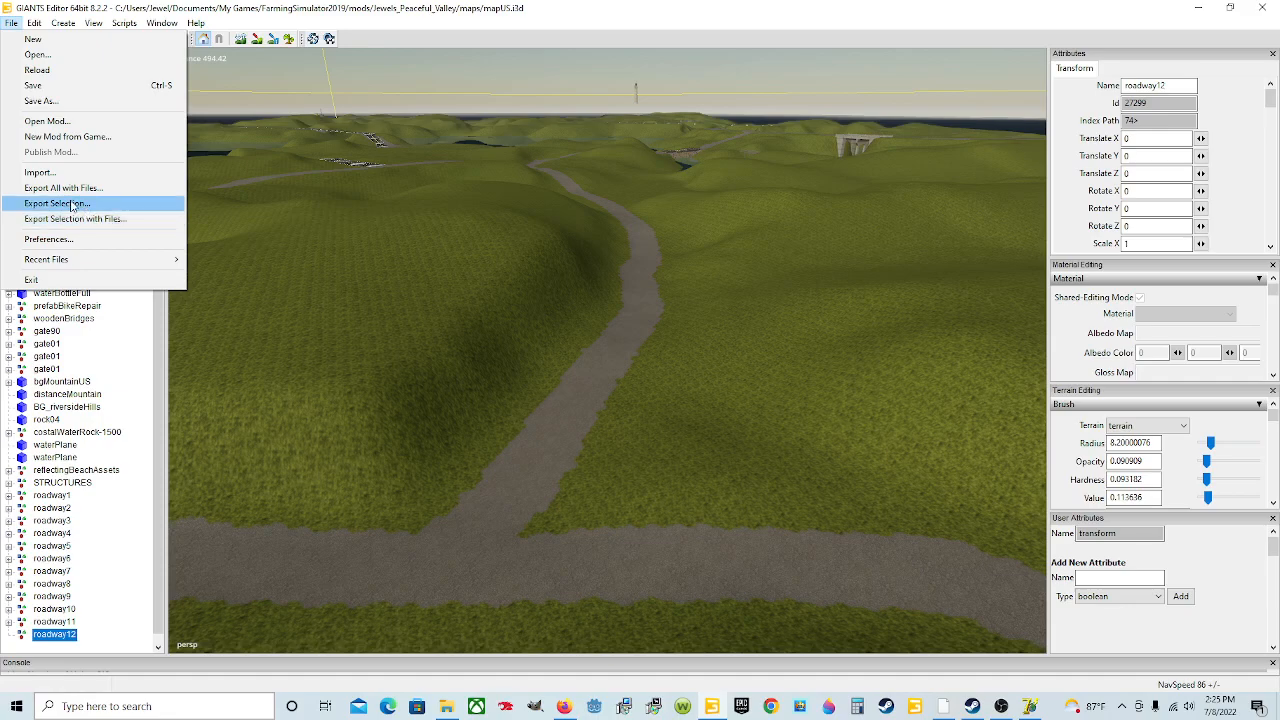
{"action": "left_click", "coordinate": [75, 205]}
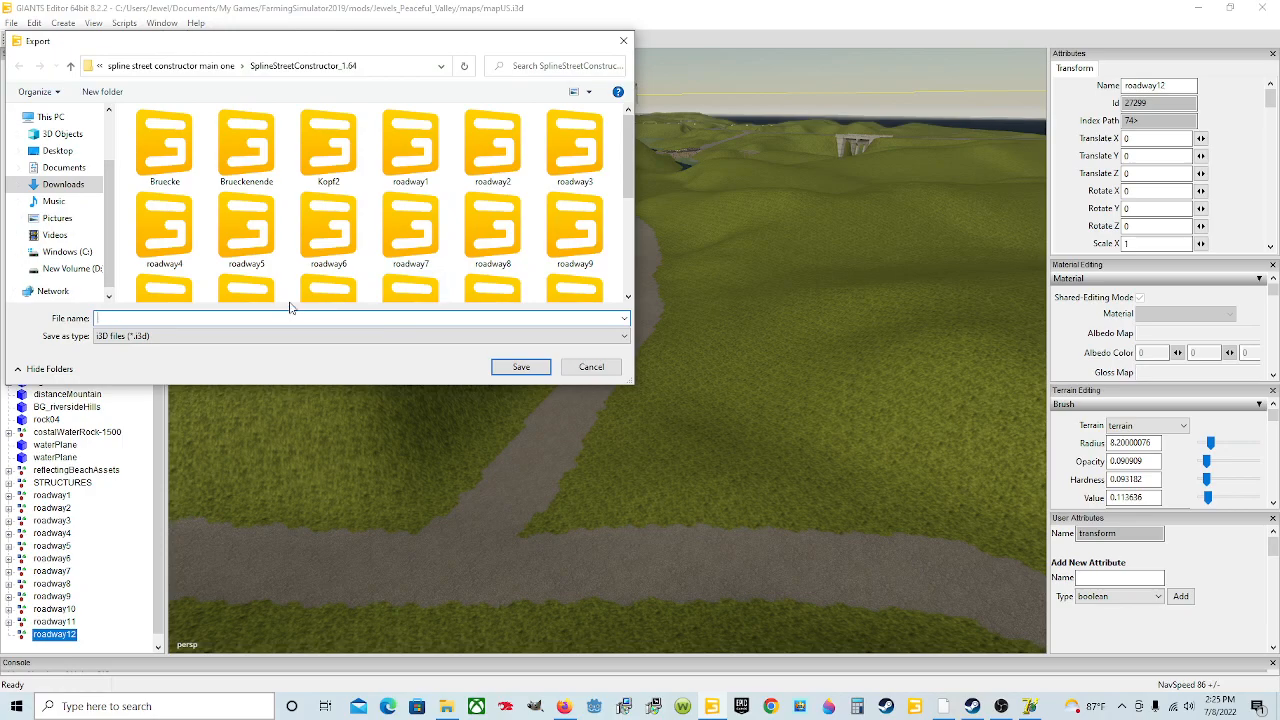
{"action": "left_click", "coordinate": [57, 187]}
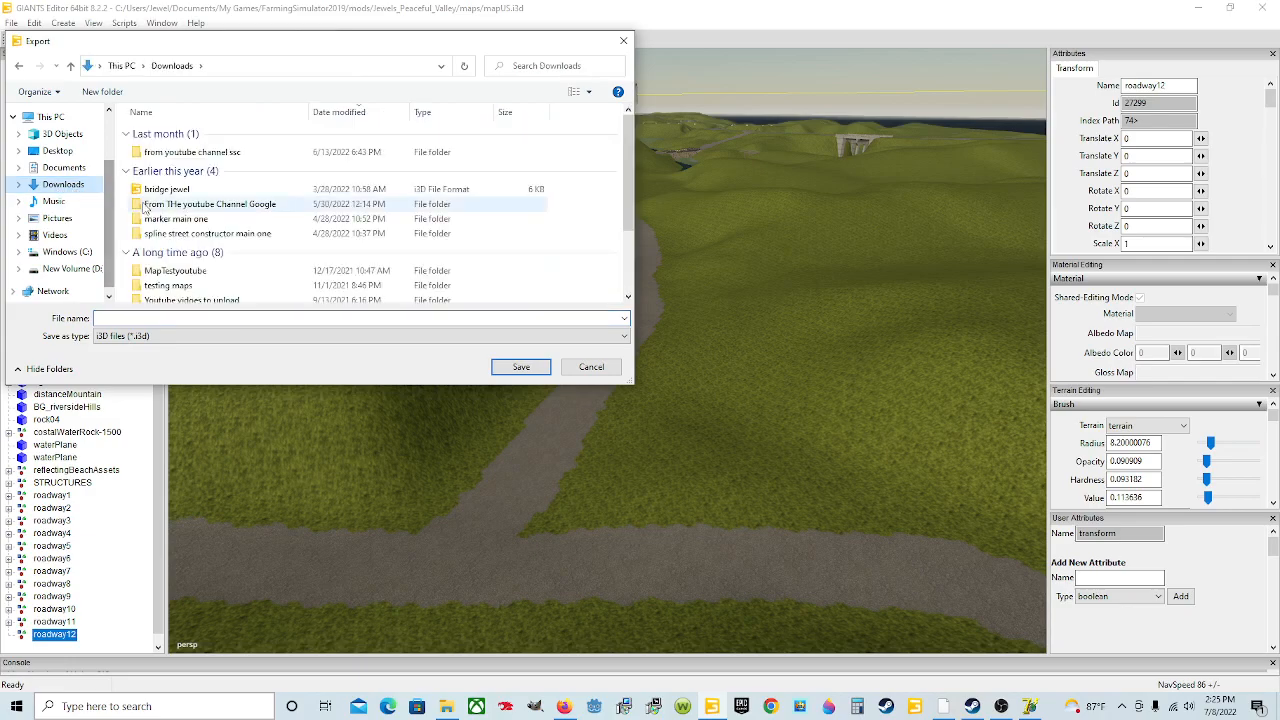
{"action": "double_click", "coordinate": [205, 235]}
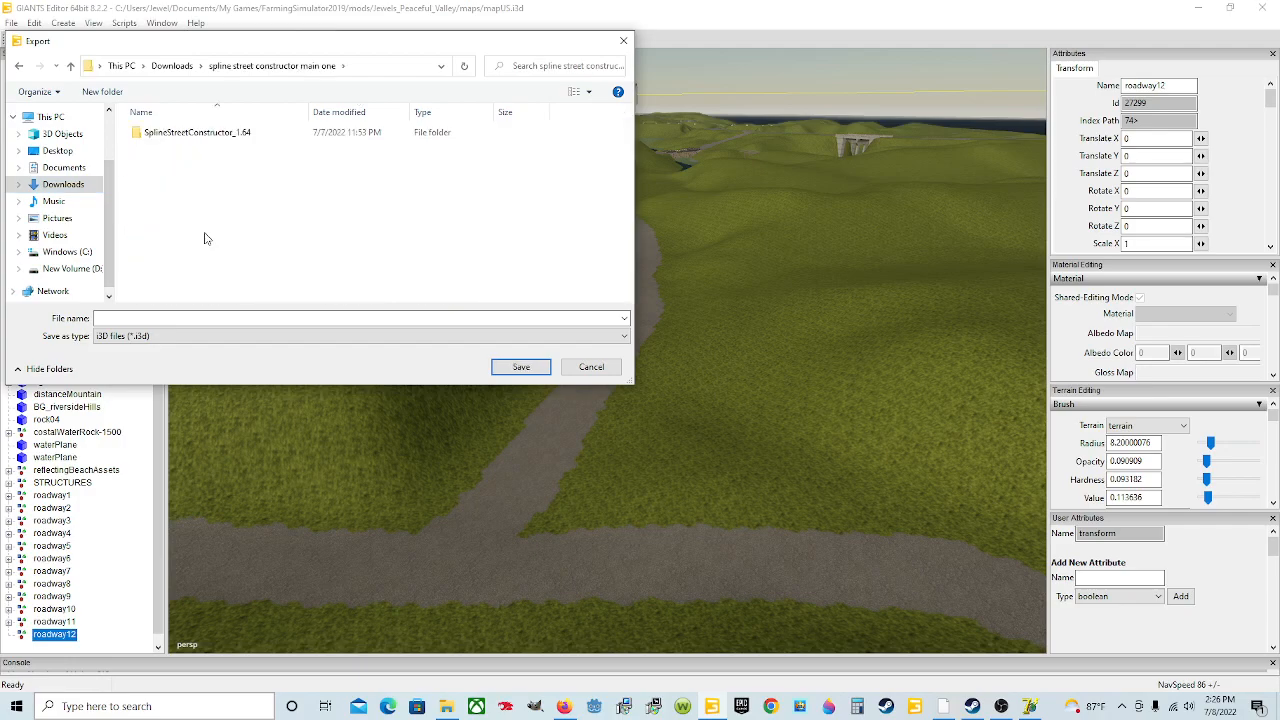
{"action": "double_click", "coordinate": [212, 135]}
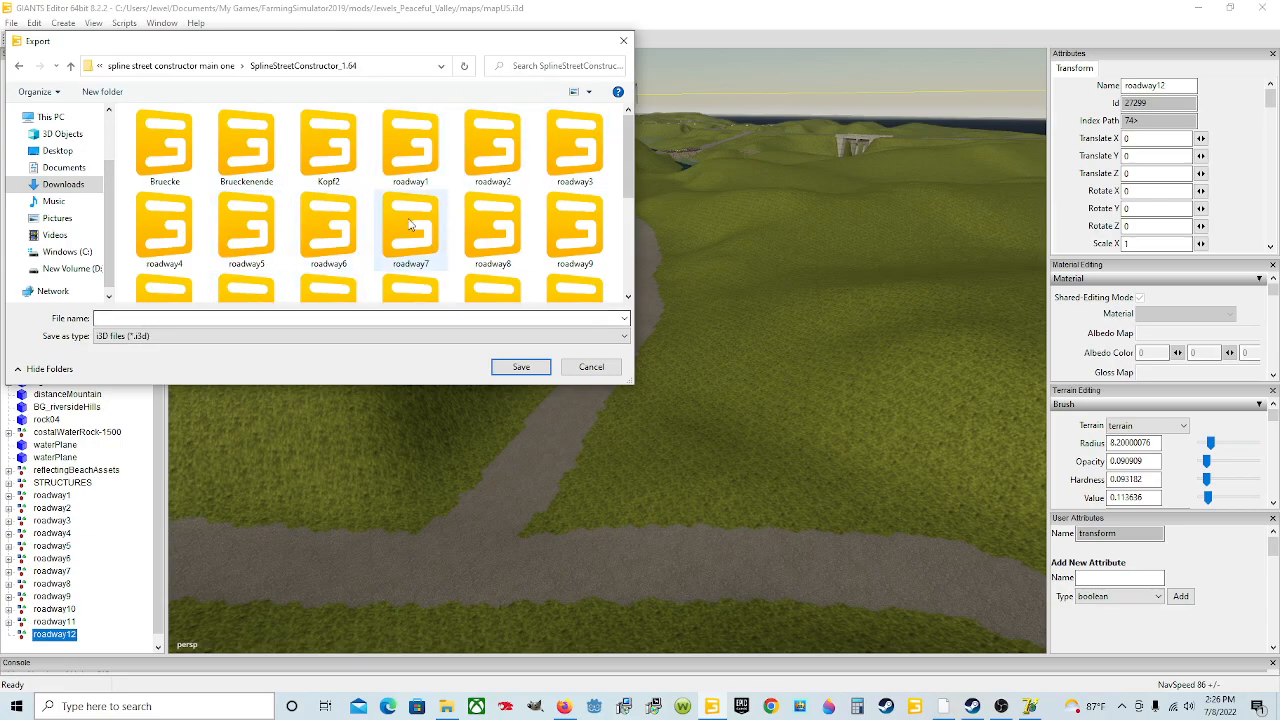
{"action": "left_click", "coordinate": [112, 318]}
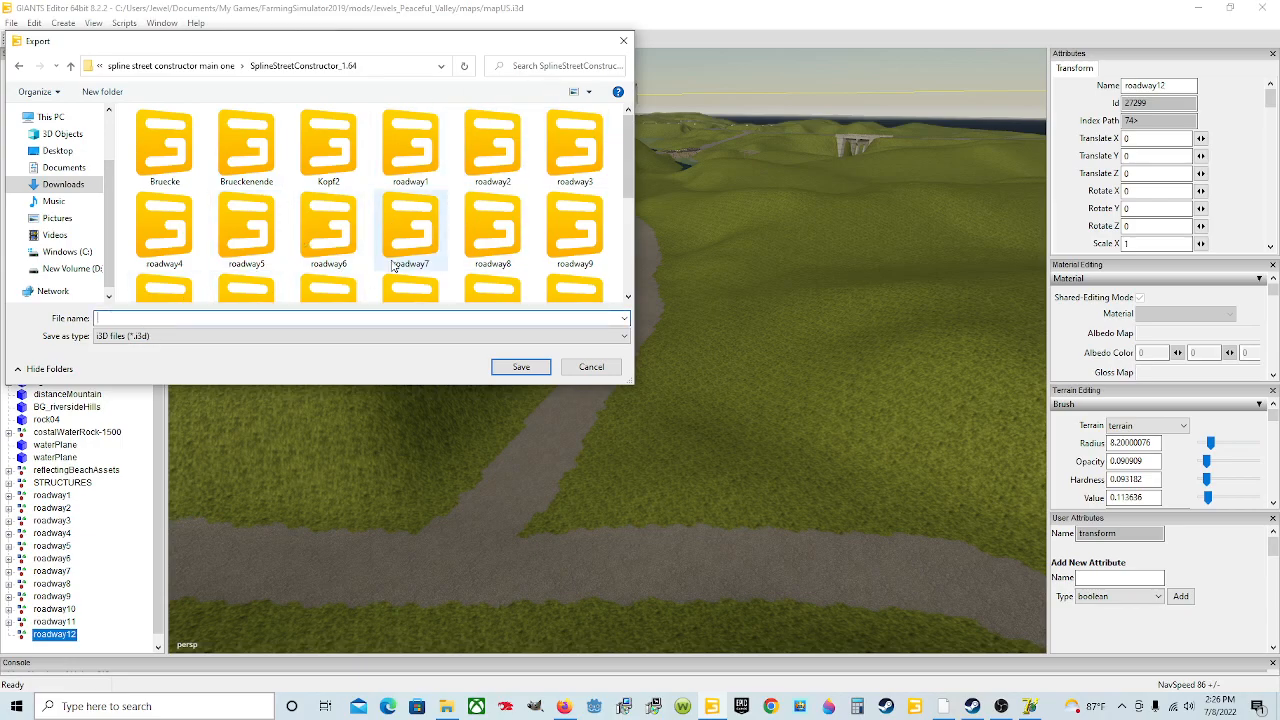
{"action": "type", "text": "roa"}
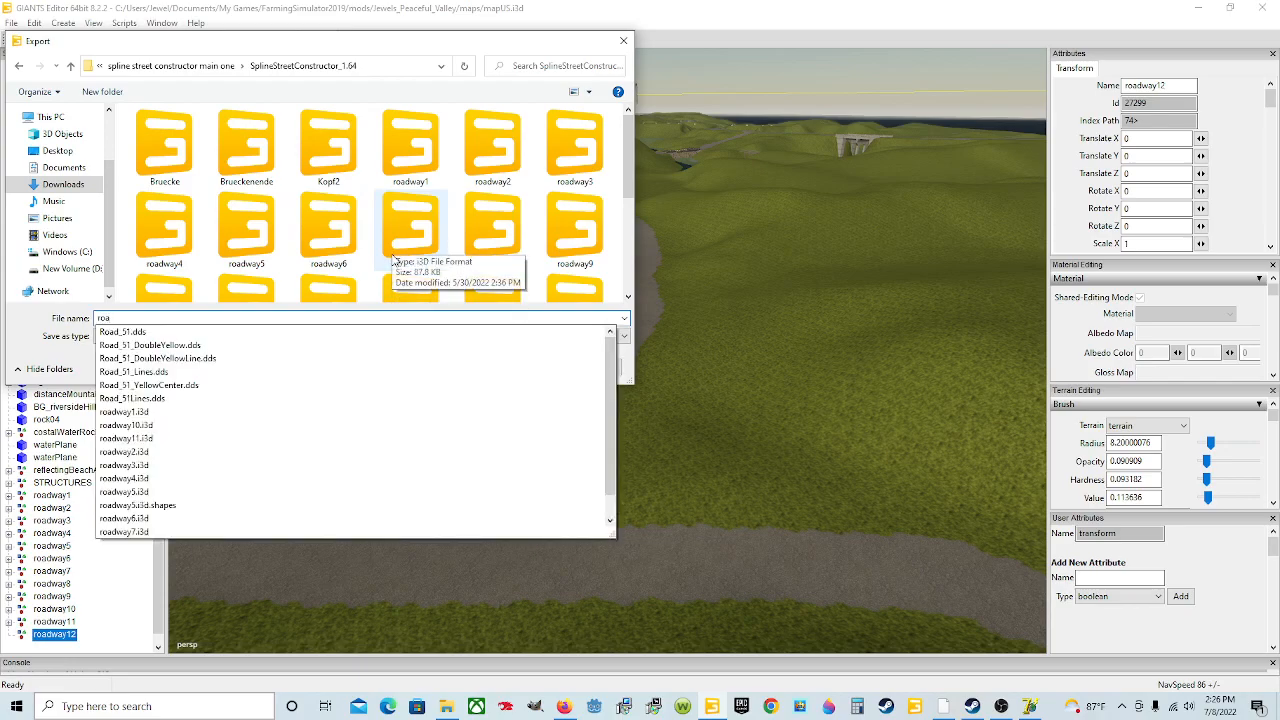
{"action": "type", "text": "dway12"}
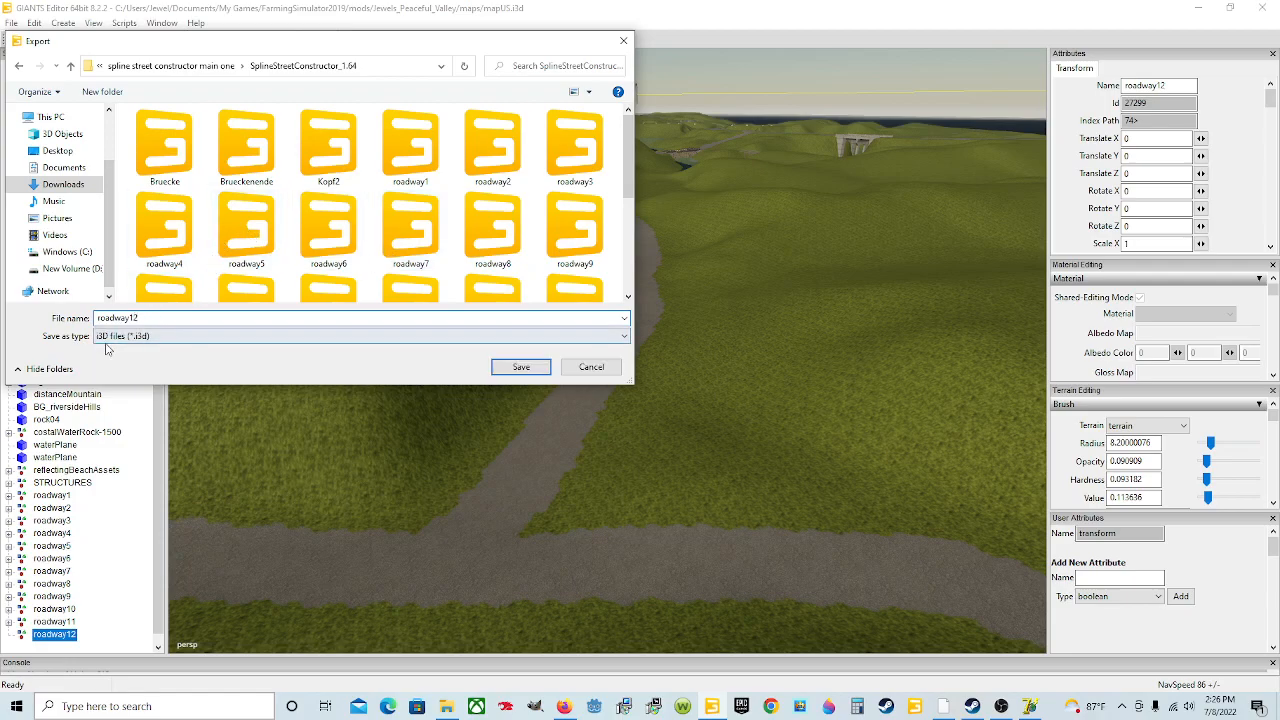
{"action": "left_click", "coordinate": [515, 367]}
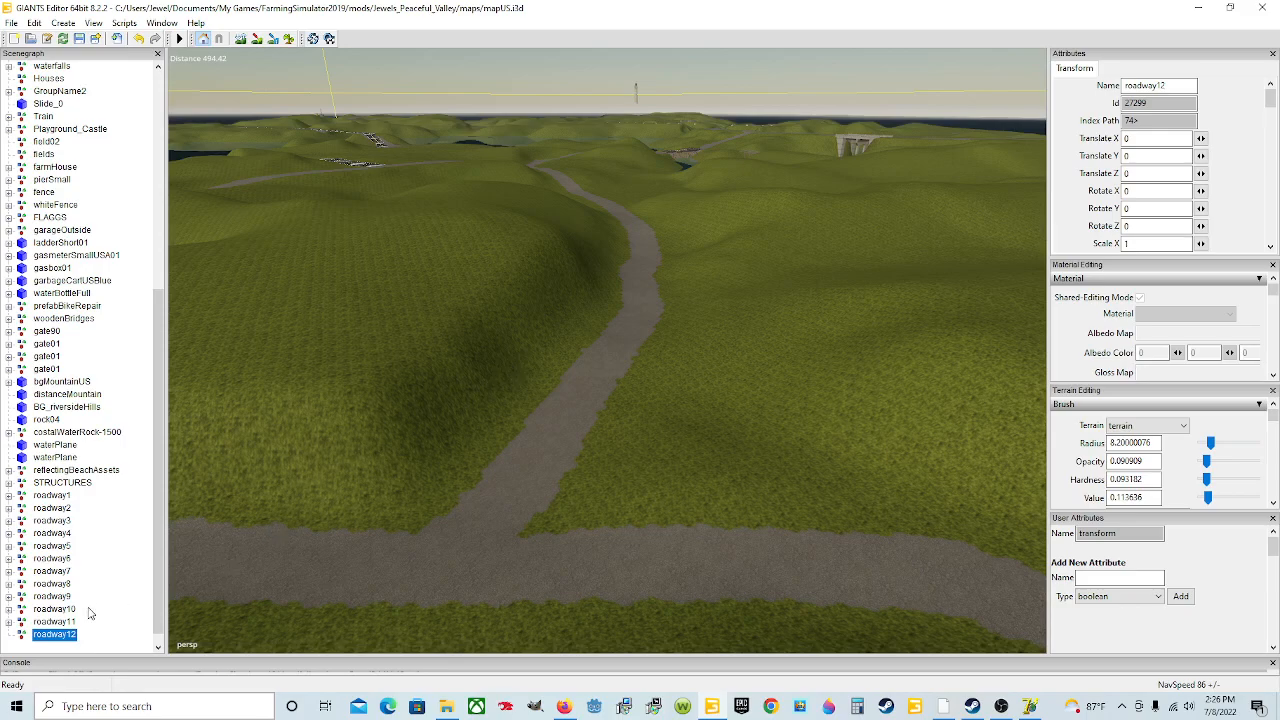
Step: Create a new spline, select it, and rename it to spline12
{"action": "left_click", "coordinate": [63, 23]}
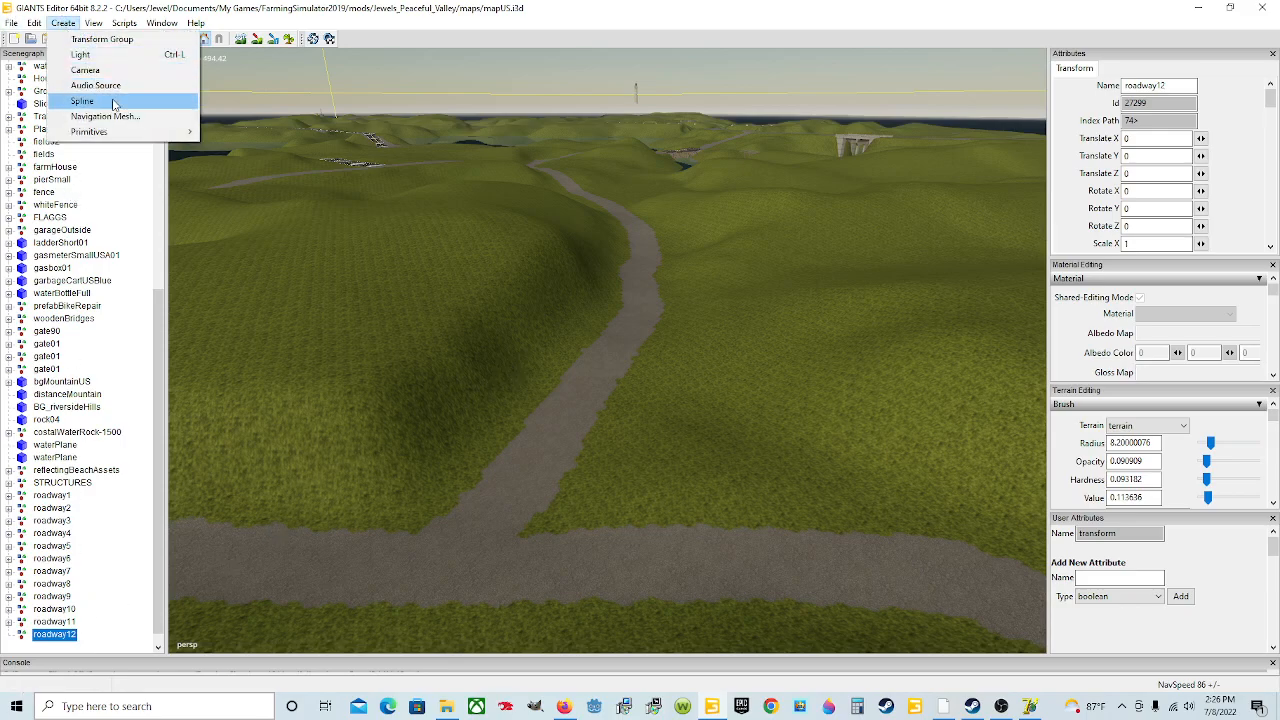
{"action": "left_click", "coordinate": [114, 102]}
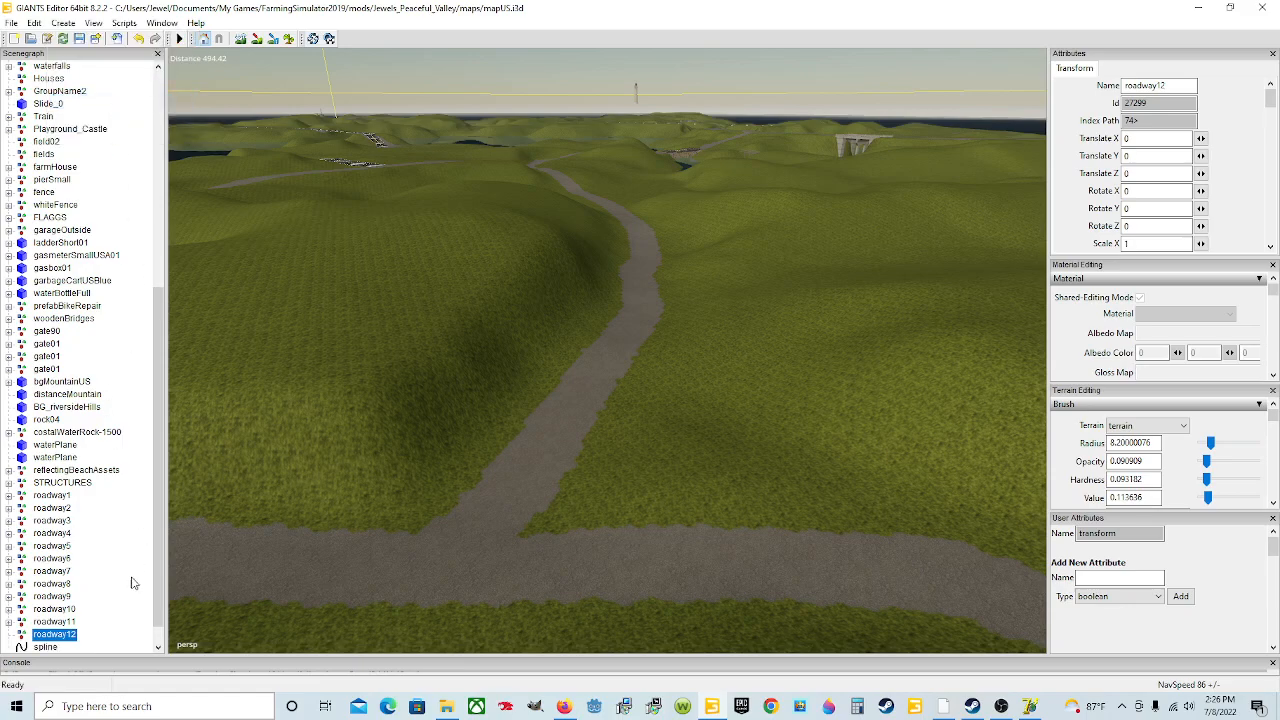
{"action": "left_click", "coordinate": [54, 650]}
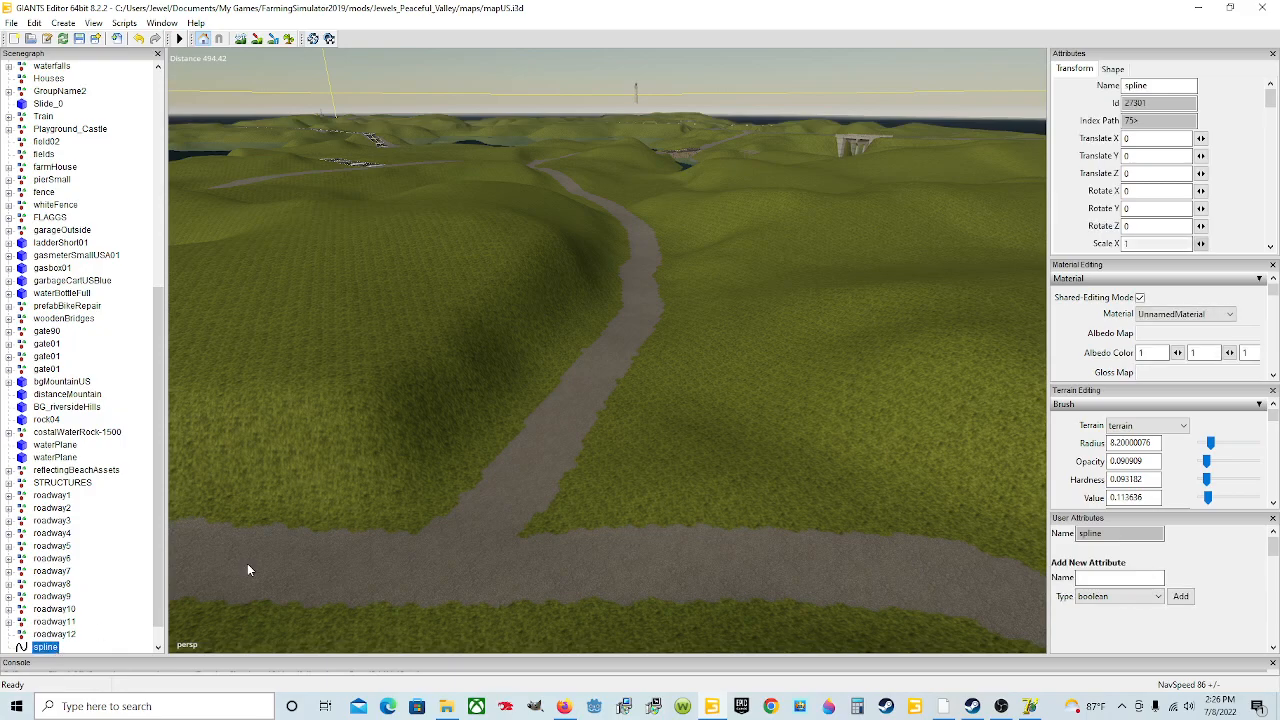
{"action": "left_click", "coordinate": [1151, 86]}
{"action": "type", "text": "12"}
Step: Export the selected spline12 as spline12 into the SplineStreetConstructor_1.64 folder
{"action": "left_click", "coordinate": [11, 22]}
{"action": "left_click", "coordinate": [70, 203]}
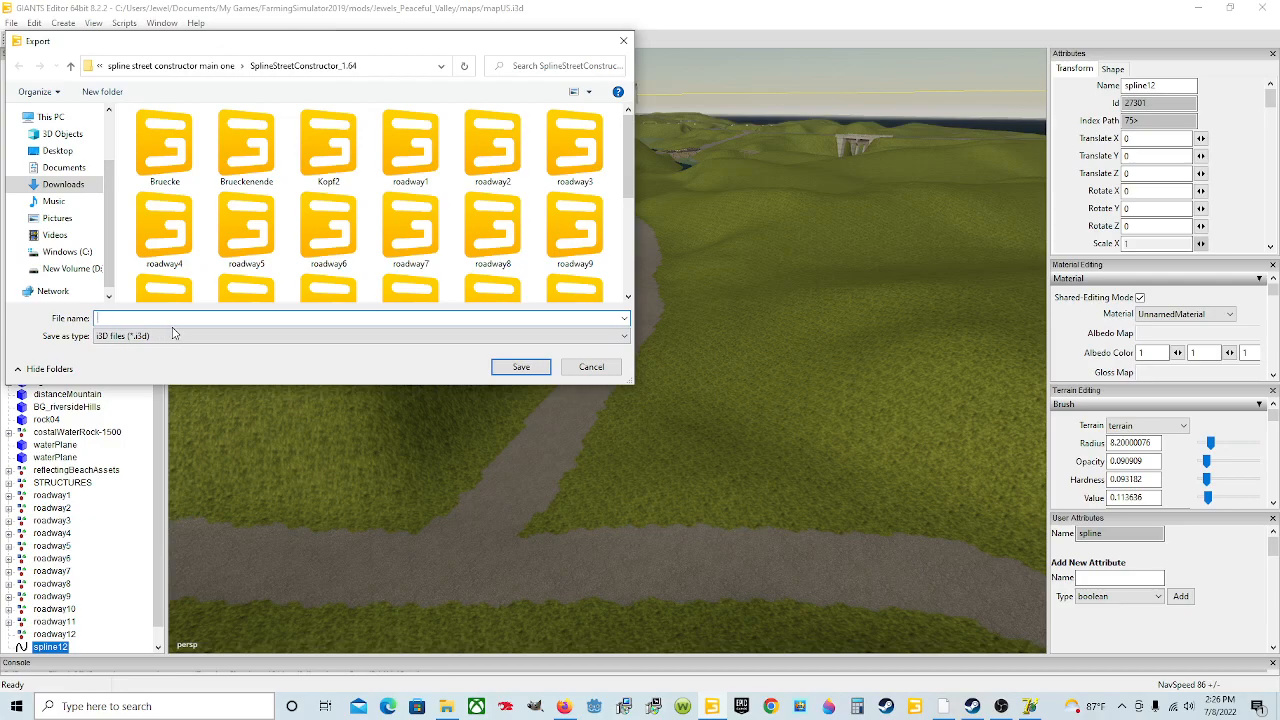
{"action": "left_click", "coordinate": [72, 189]}
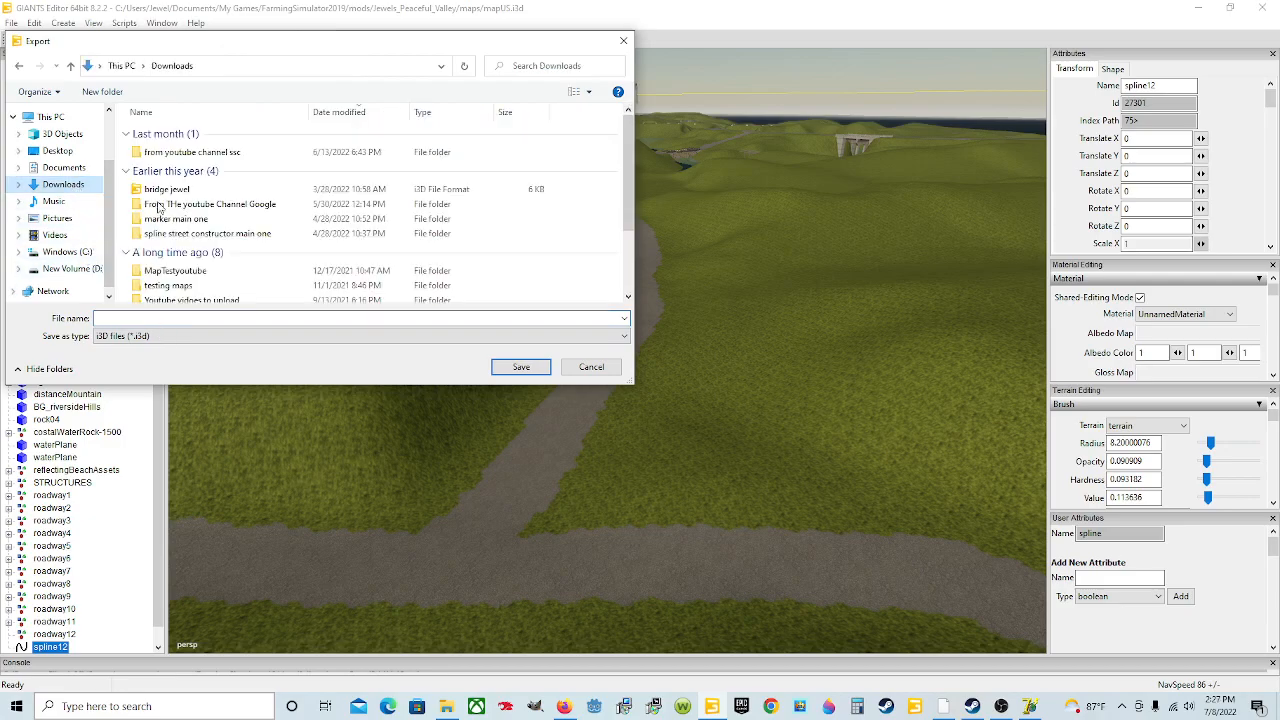
{"action": "left_click", "coordinate": [199, 236]}
{"action": "double_click", "coordinate": [199, 236]}
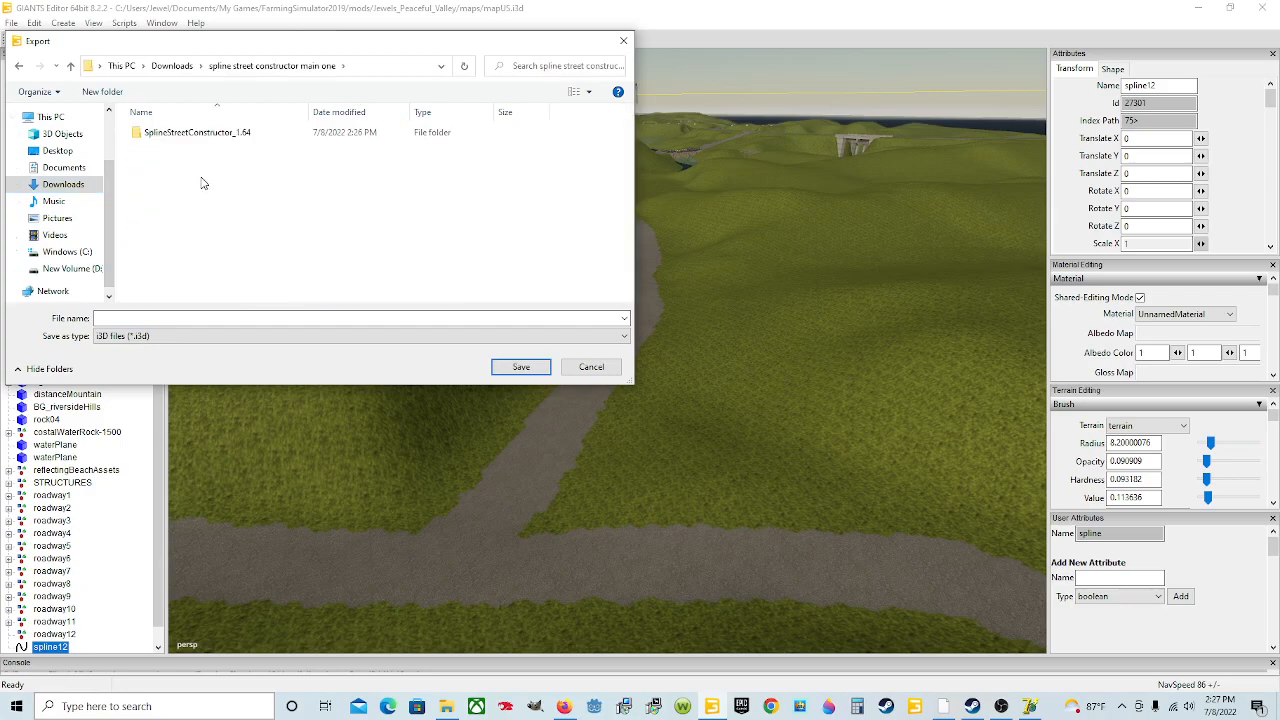
{"action": "left_click", "coordinate": [236, 140]}
{"action": "double_click", "coordinate": [236, 140]}
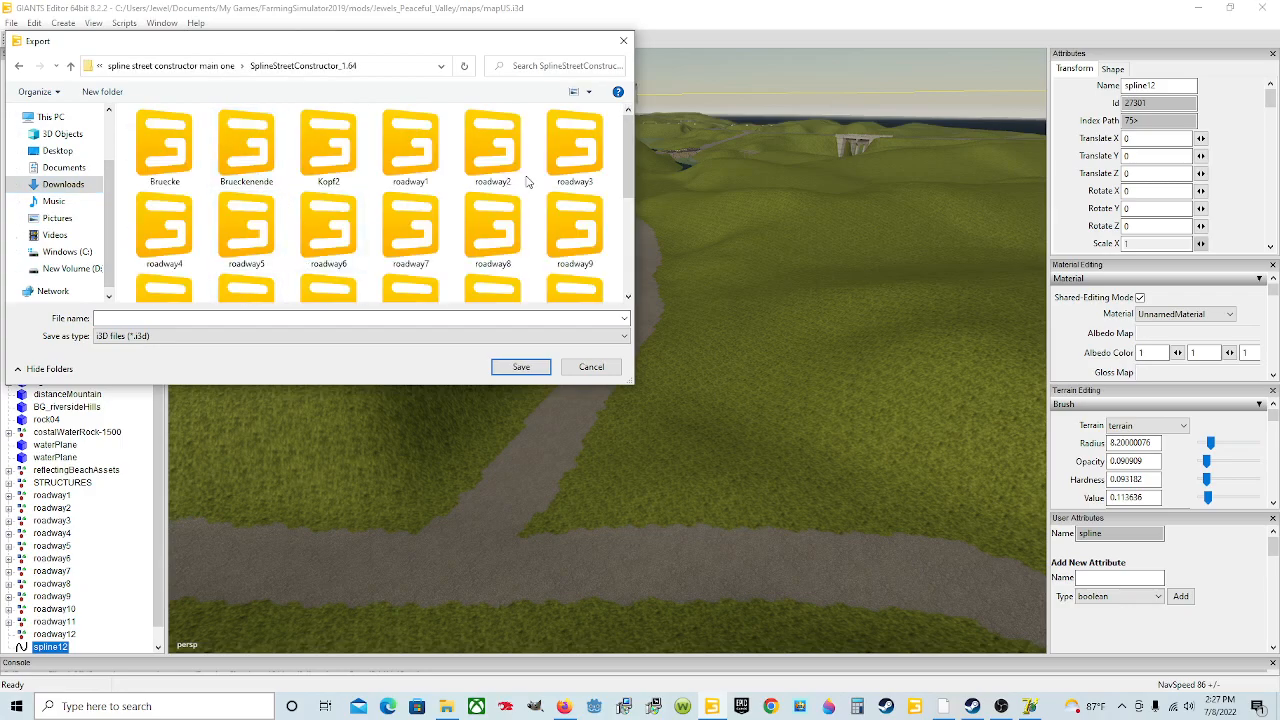
{"action": "left_click", "coordinate": [127, 316]}
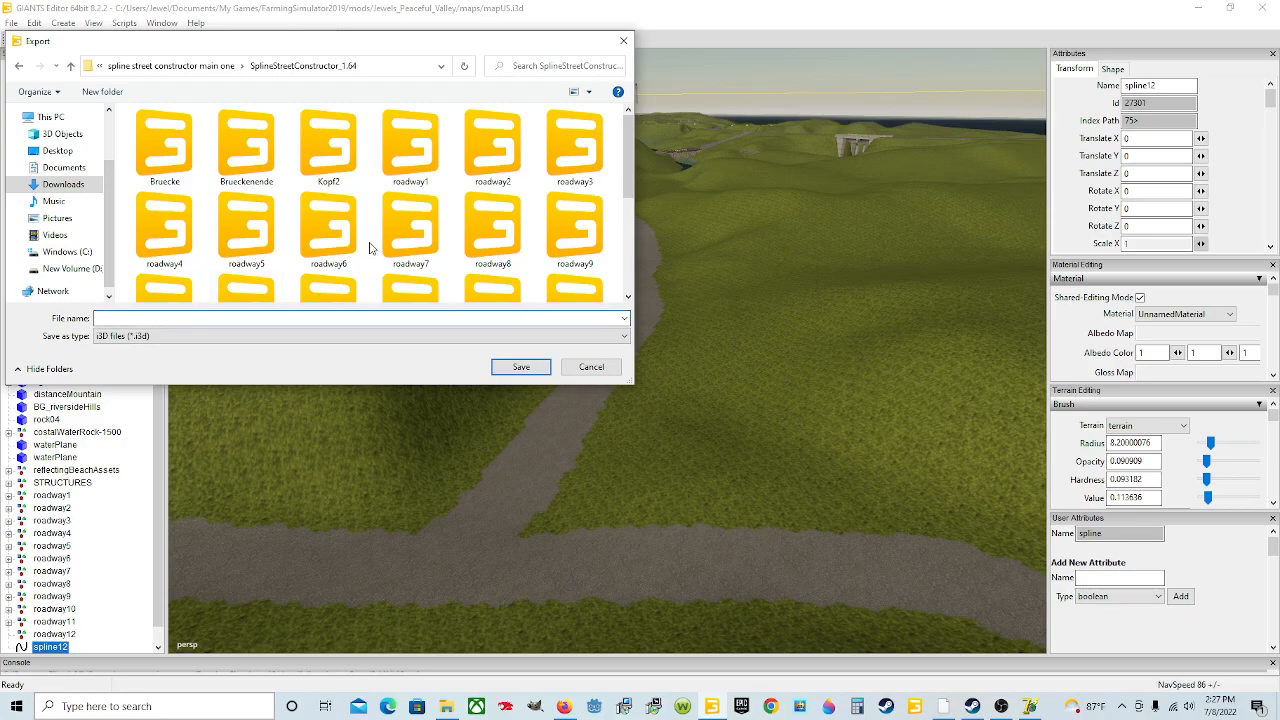
{"action": "type", "text": "spline12"}
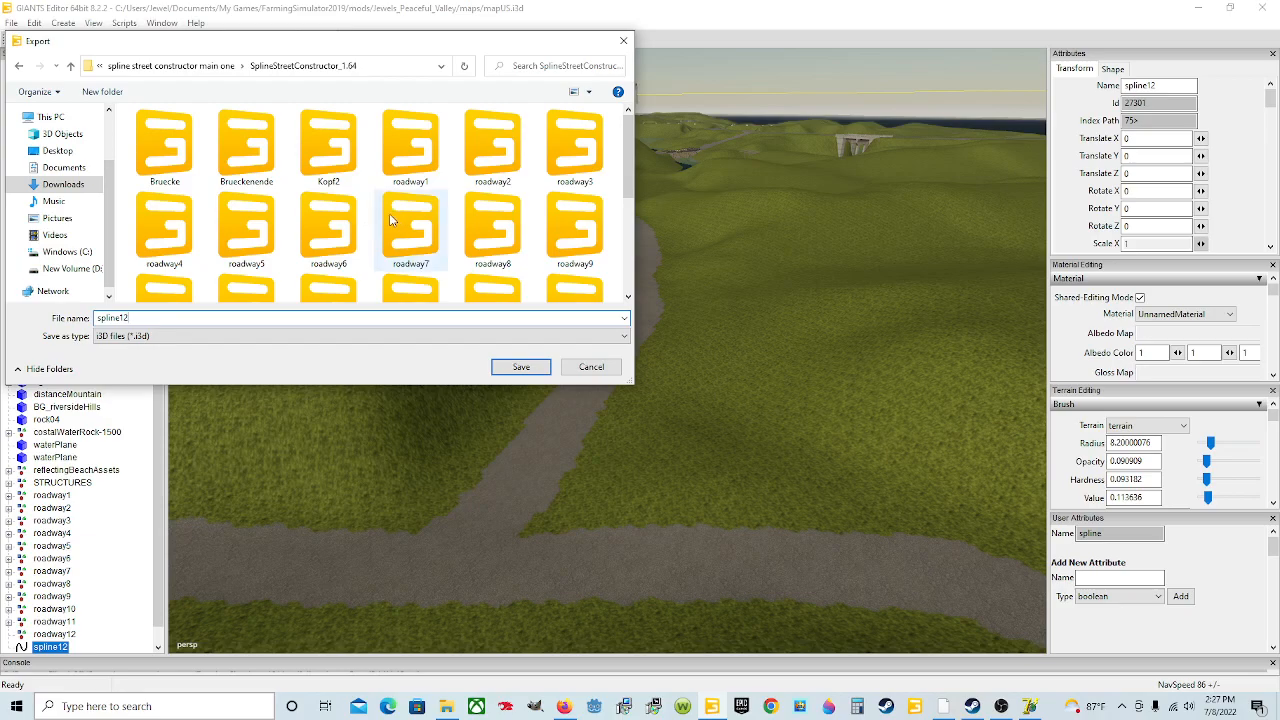
{"action": "left_click", "coordinate": [505, 369]}
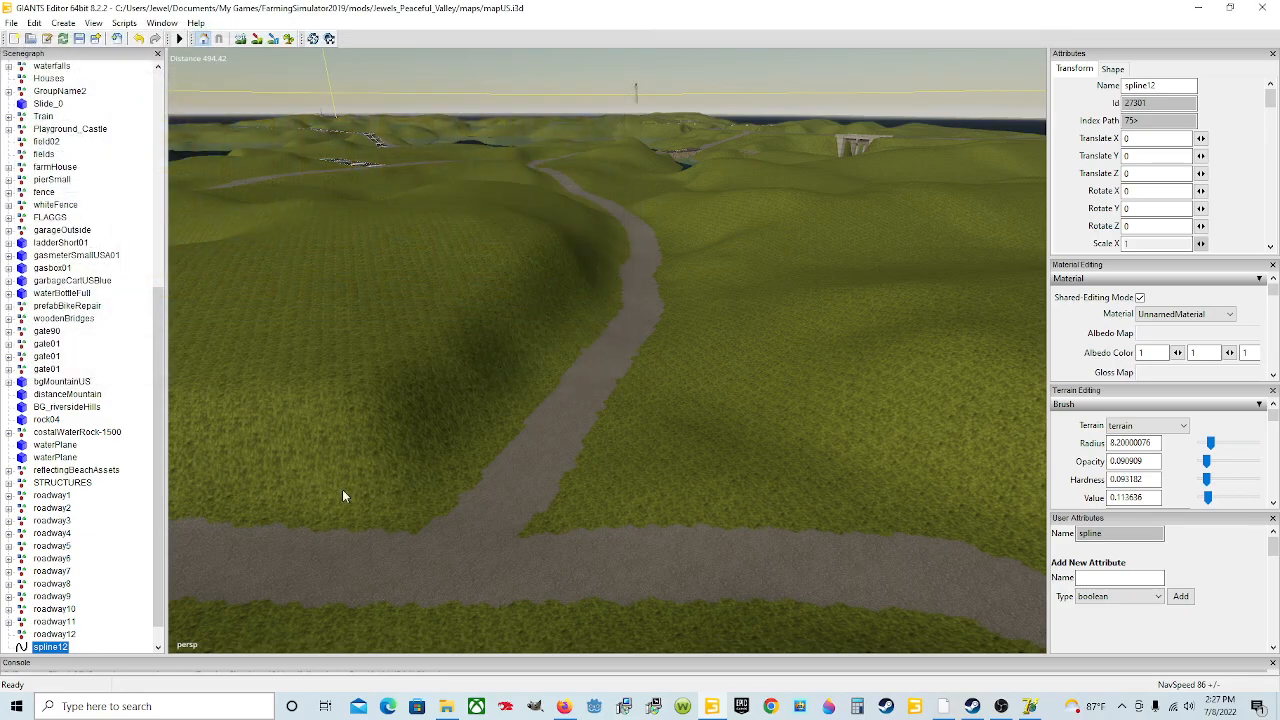
Step: Delete spline12 from the scene
{"action": "scroll", "coordinate": [68, 648], "scroll_direction": "down", "scroll_amount": 1}
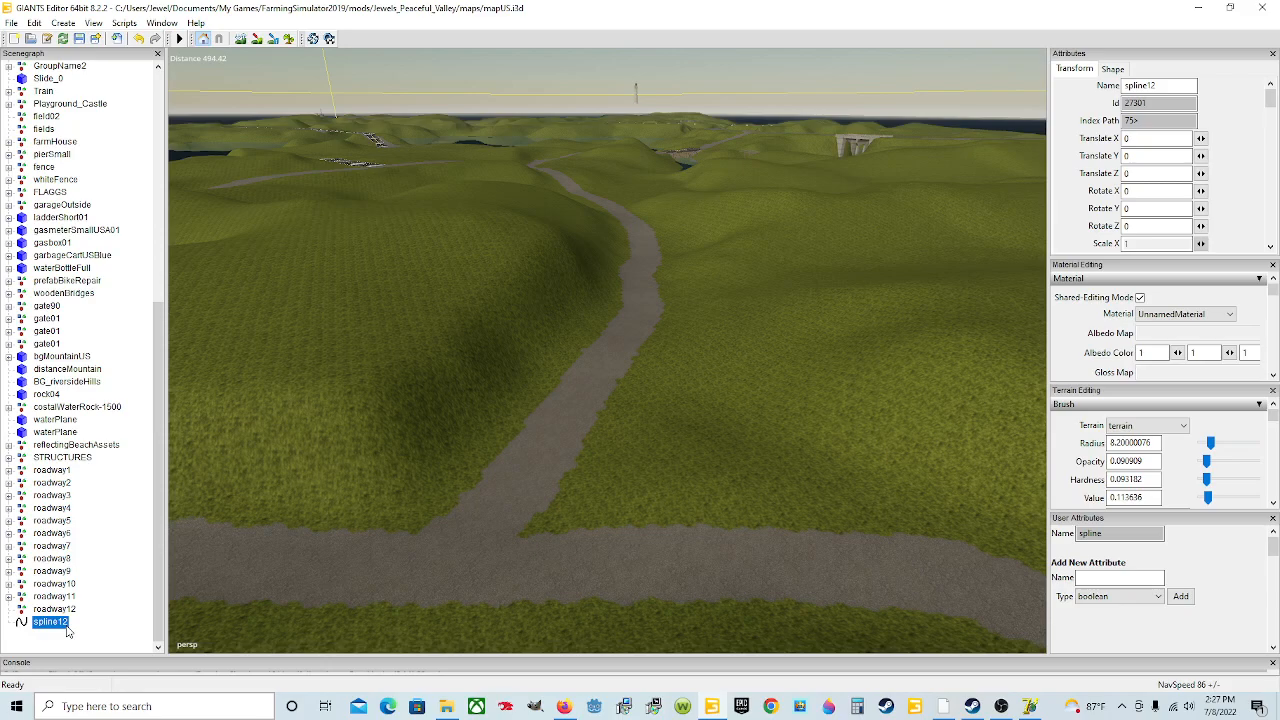
{"action": "key", "text": "Delete"}
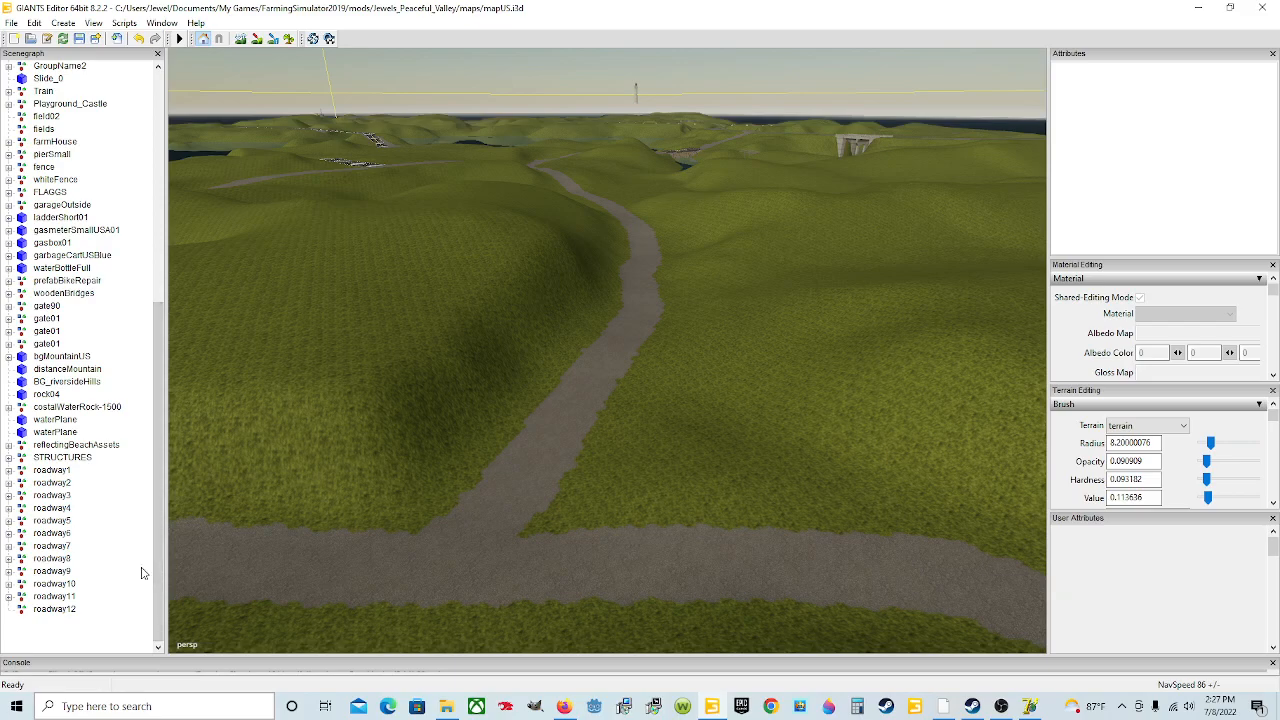
Step: Select roadway12 and orbit around the map to inspect the surrounding roads
{"action": "left_click", "coordinate": [57, 609]}
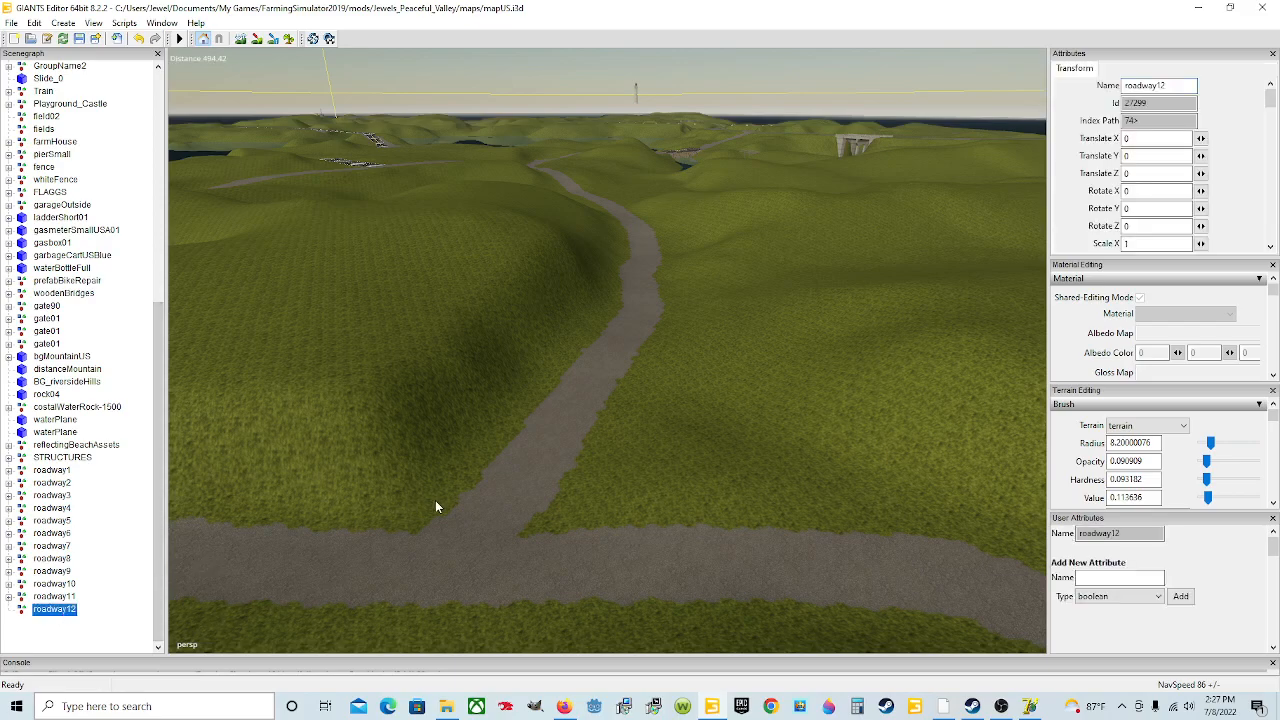
{"action": "left_click_drag", "start_coordinate": [753, 458], "coordinate": [293, 362], "text": "alt"}
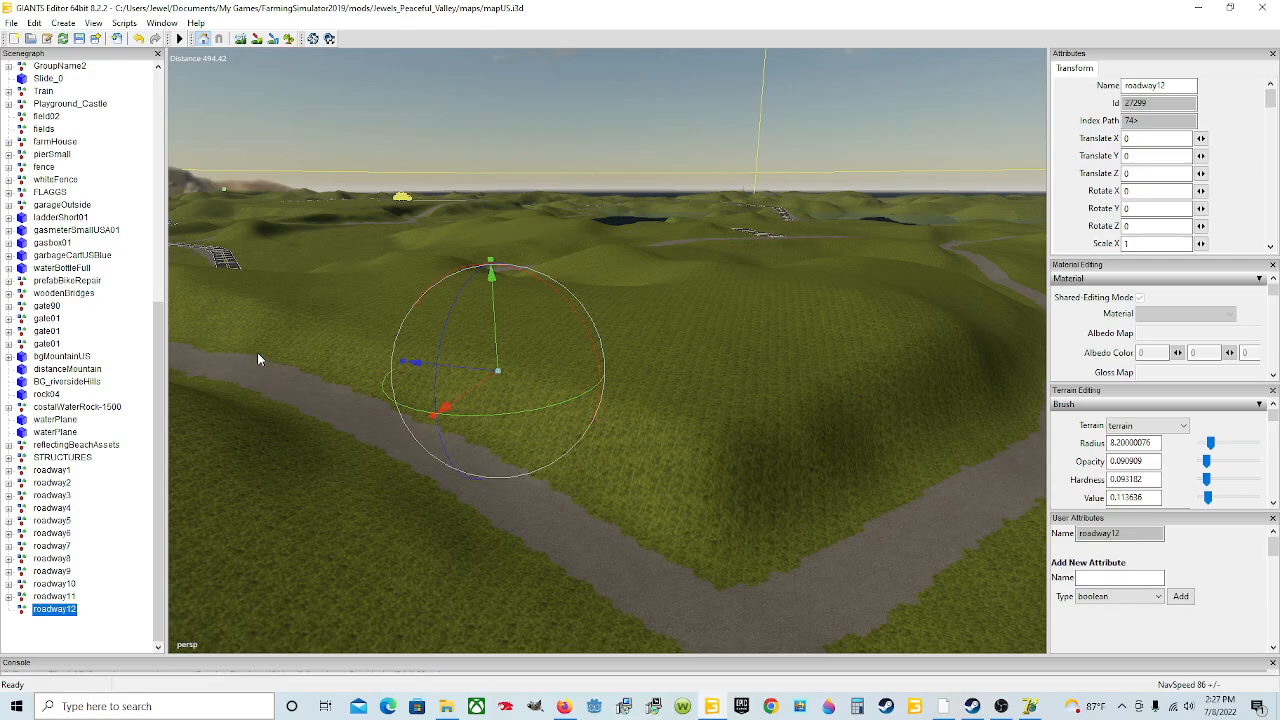
{"action": "left_click_drag", "start_coordinate": [726, 420], "coordinate": [791, 455], "text": "alt"}
{"action": "right_click_drag", "start_coordinate": [530, 459], "coordinate": [704, 380]}
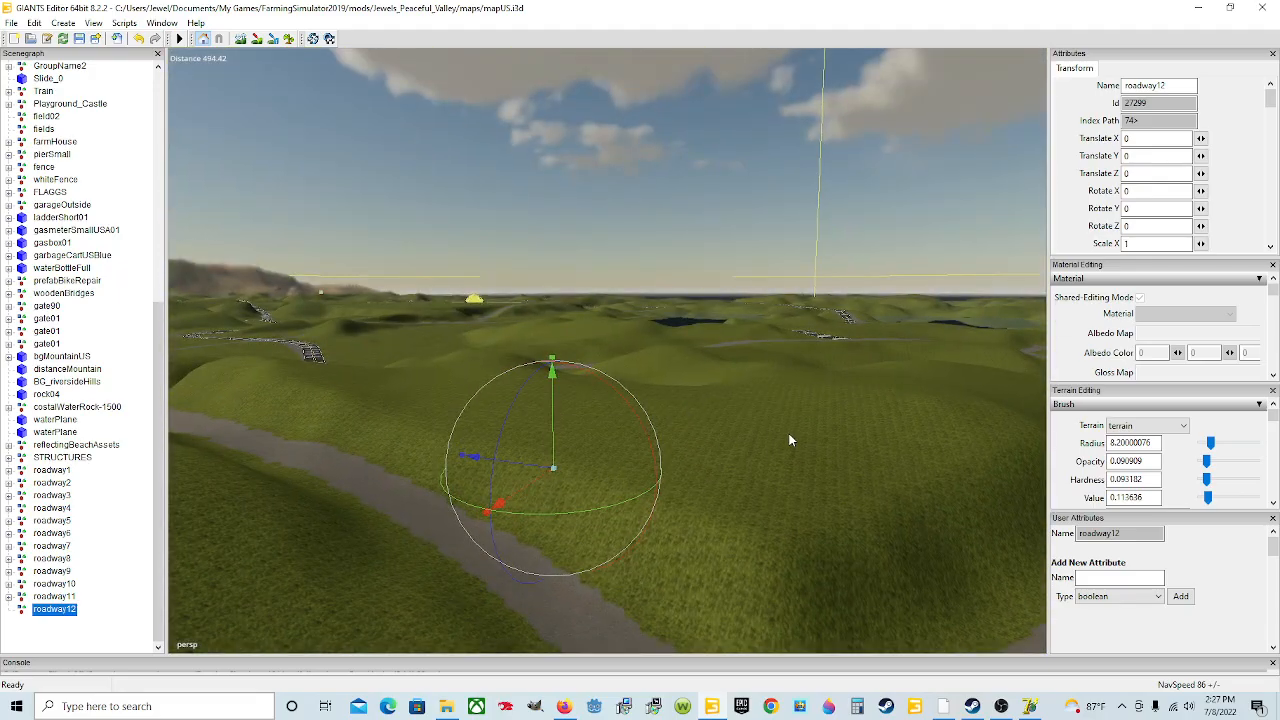
{"action": "scroll", "coordinate": [758, 447], "scroll_direction": "up", "scroll_amount": 3}
{"action": "scroll", "coordinate": [758, 447], "scroll_direction": "down", "scroll_amount": 2}
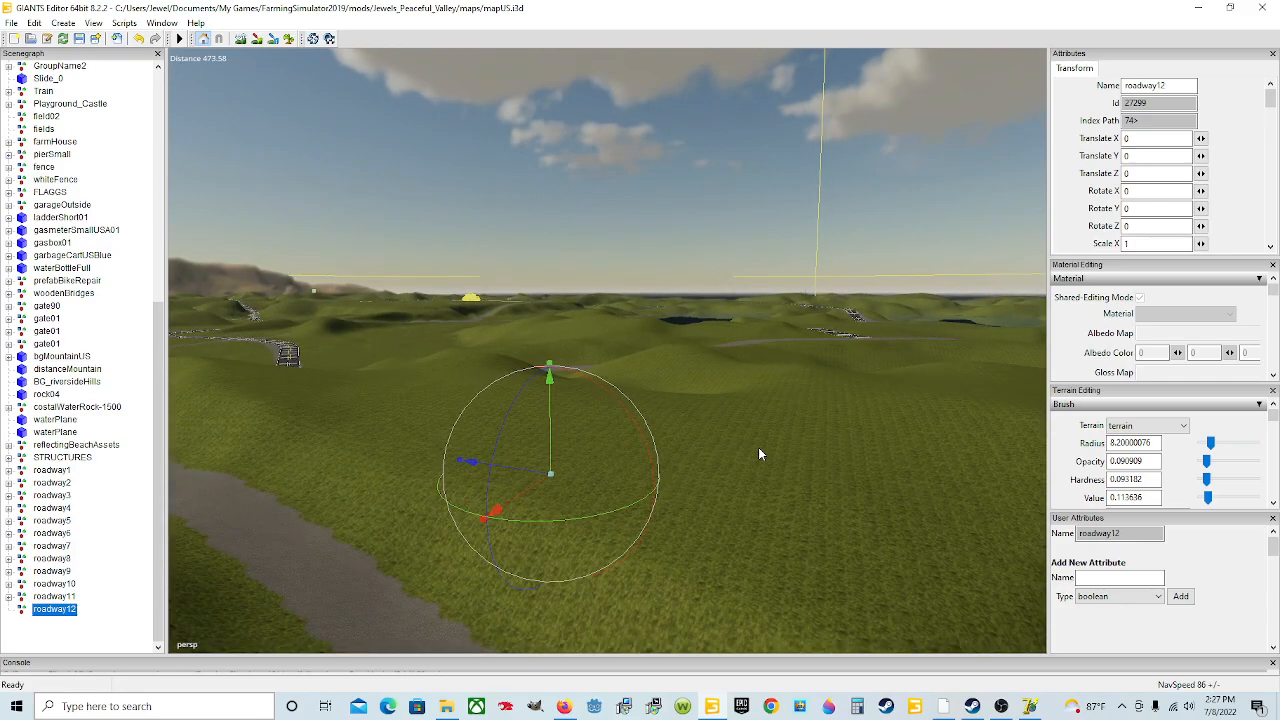
{"action": "right_click_drag", "start_coordinate": [833, 398], "coordinate": [844, 438]}
{"action": "right_click_drag", "start_coordinate": [743, 443], "coordinate": [757, 410]}
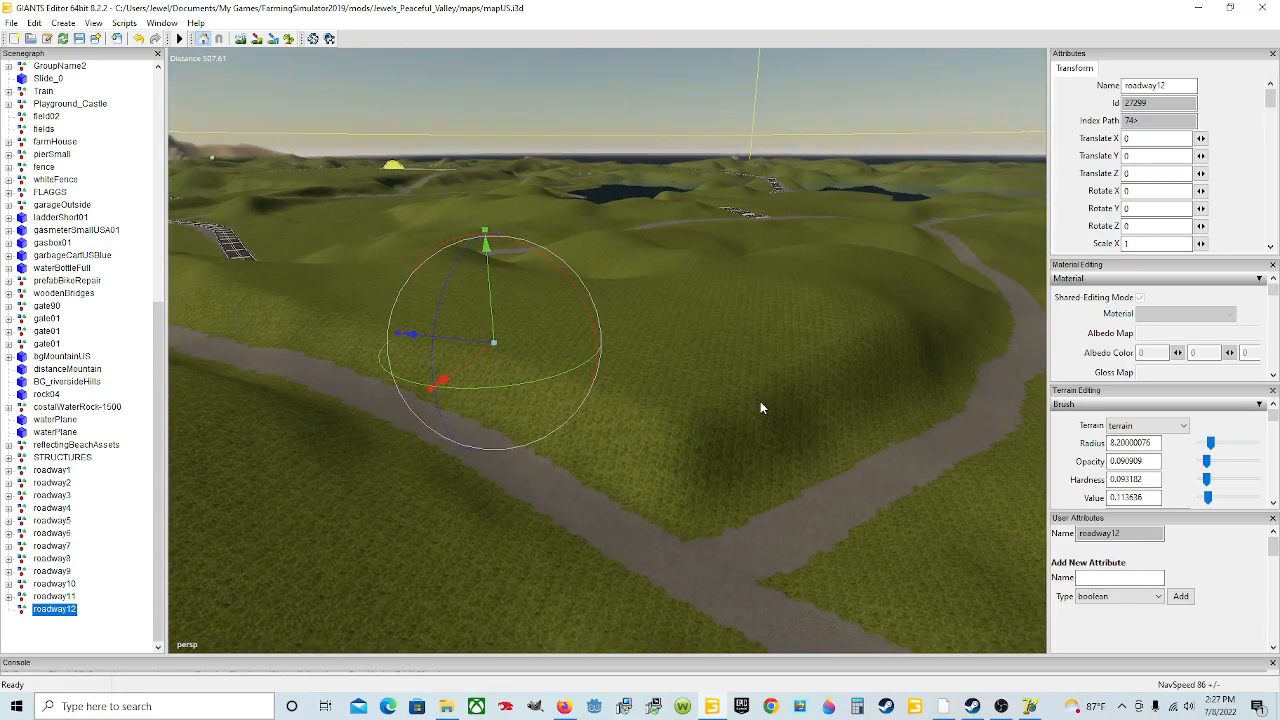
{"action": "mouse_move", "coordinate": [625, 430]}
{"action": "left_mouse_down", "text": "alt"}
{"action": "mouse_move", "coordinate": [734, 462]}
{"action": "mouse_move", "coordinate": [639, 420]}
{"action": "left_mouse_up", "text": "alt"}
{"action": "scroll", "coordinate": [732, 462], "scroll_direction": "down", "scroll_amount": 3}
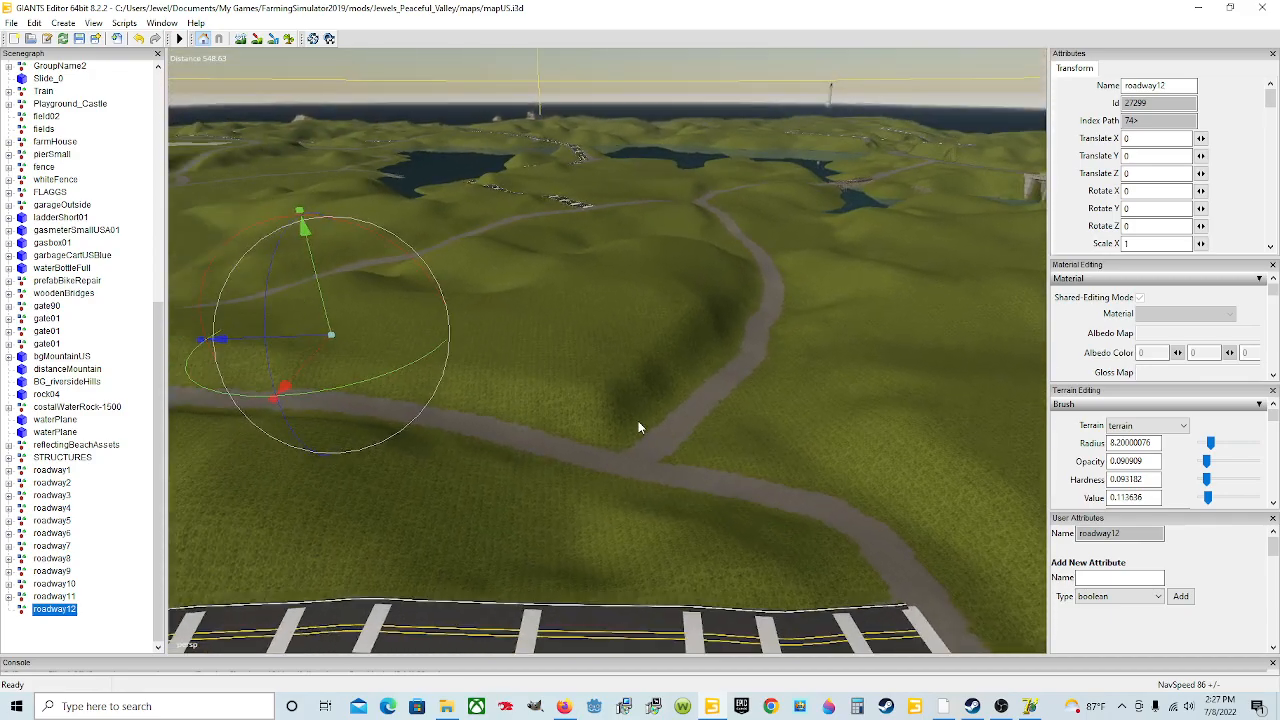
{"action": "right_click_drag", "start_coordinate": [566, 315], "coordinate": [698, 303]}
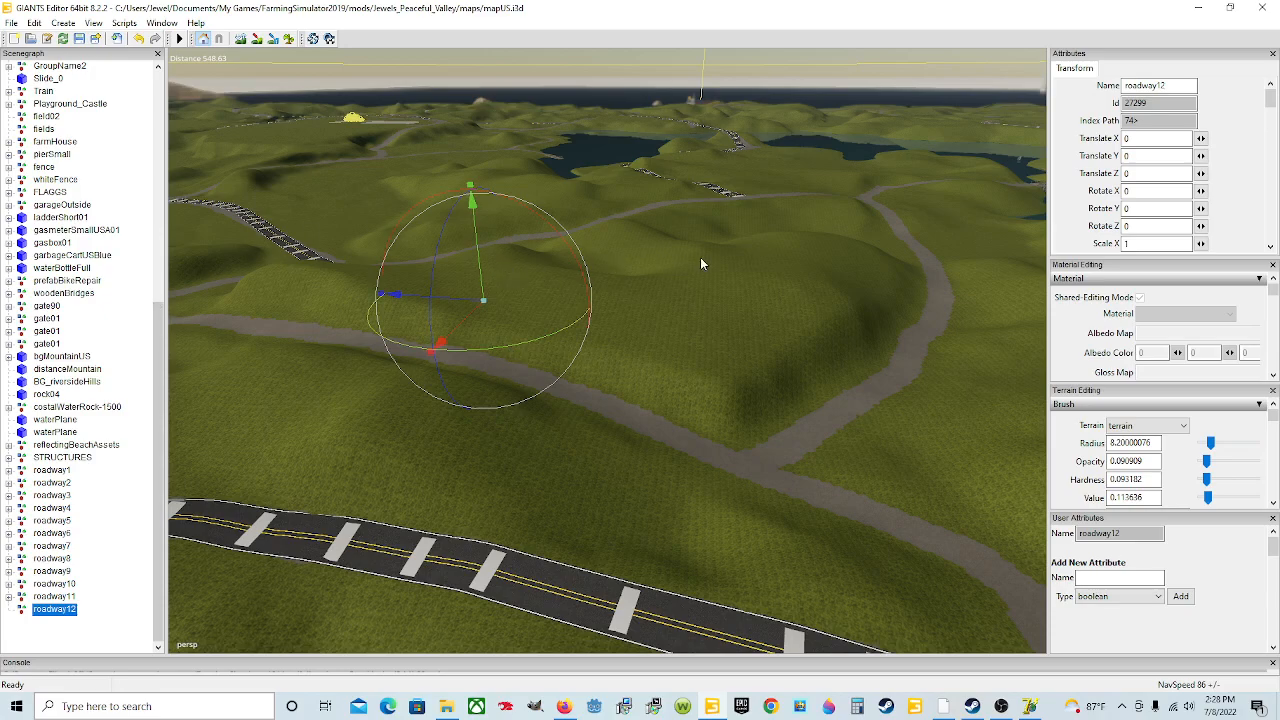
Step: Set roadway12's Y rotation to -120
{"action": "key", "text": "Tab"}
{"action": "type", "text": "-90"}
{"action": "double_click", "coordinate": [1132, 208]}
{"action": "type", "text": "-100"}
{"action": "left_click_drag", "start_coordinate": [1145, 210], "coordinate": [1133, 209]}
{"action": "type", "text": "20"}
Step: Orbit and zoom across the map to inspect the dirt roads around roadway12
{"action": "left_click_drag", "start_coordinate": [489, 452], "coordinate": [614, 480], "text": "alt"}
{"action": "scroll", "coordinate": [739, 428], "scroll_direction": "down", "scroll_amount": 1}
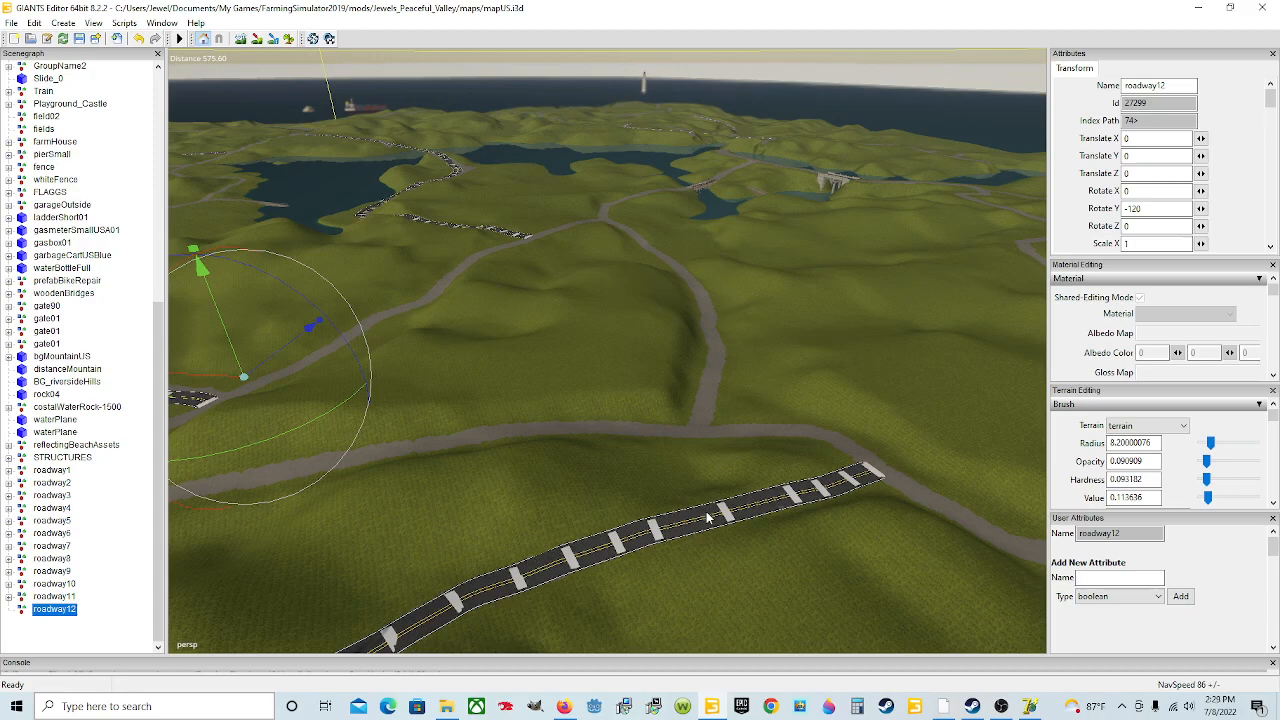
{"action": "scroll", "coordinate": [744, 503], "scroll_direction": "up", "scroll_amount": 5}
{"action": "scroll", "coordinate": [744, 498], "scroll_direction": "up", "scroll_amount": 5}
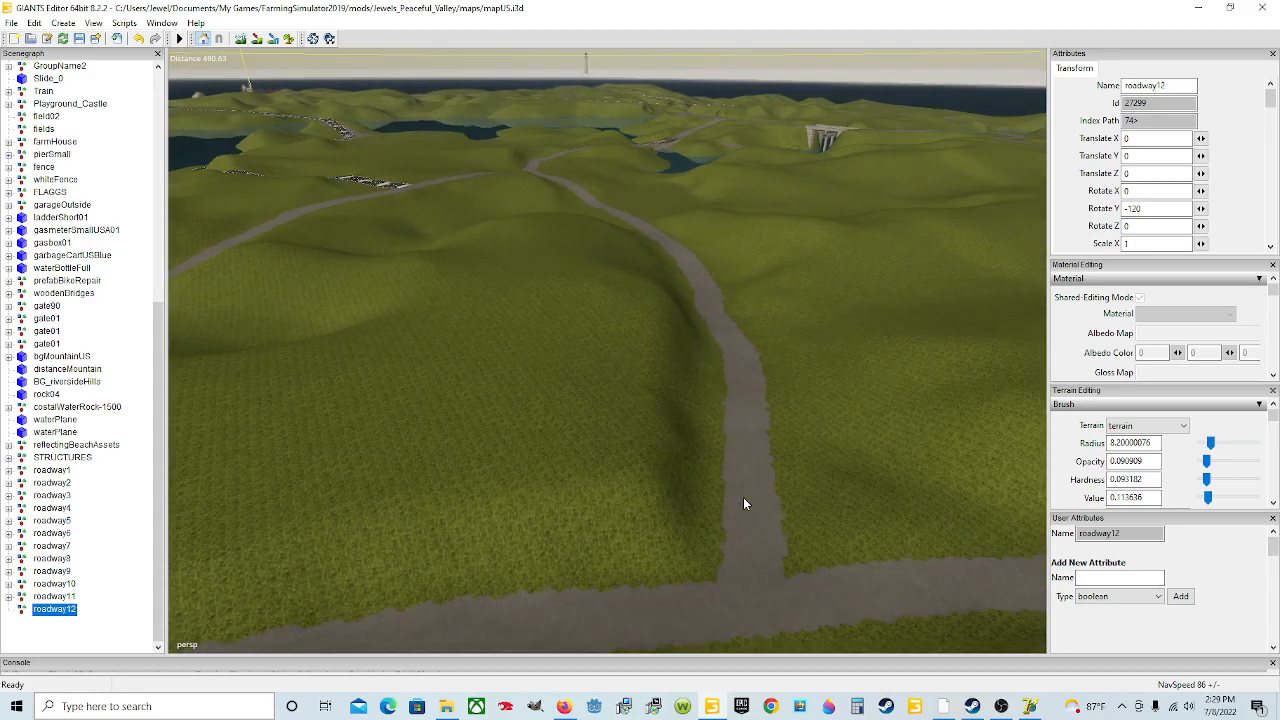
{"action": "left_click_drag", "start_coordinate": [739, 497], "coordinate": [785, 371], "text": "alt"}
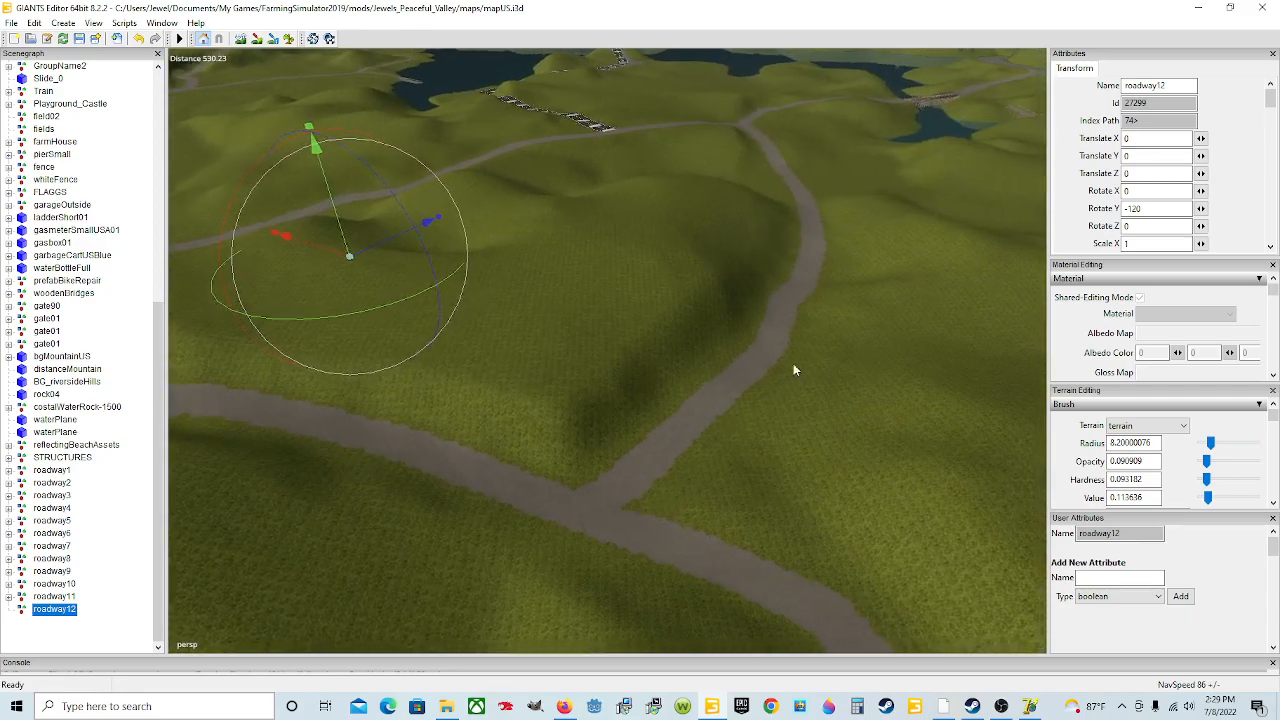
{"action": "scroll", "coordinate": [694, 422], "scroll_direction": "down", "scroll_amount": 3}
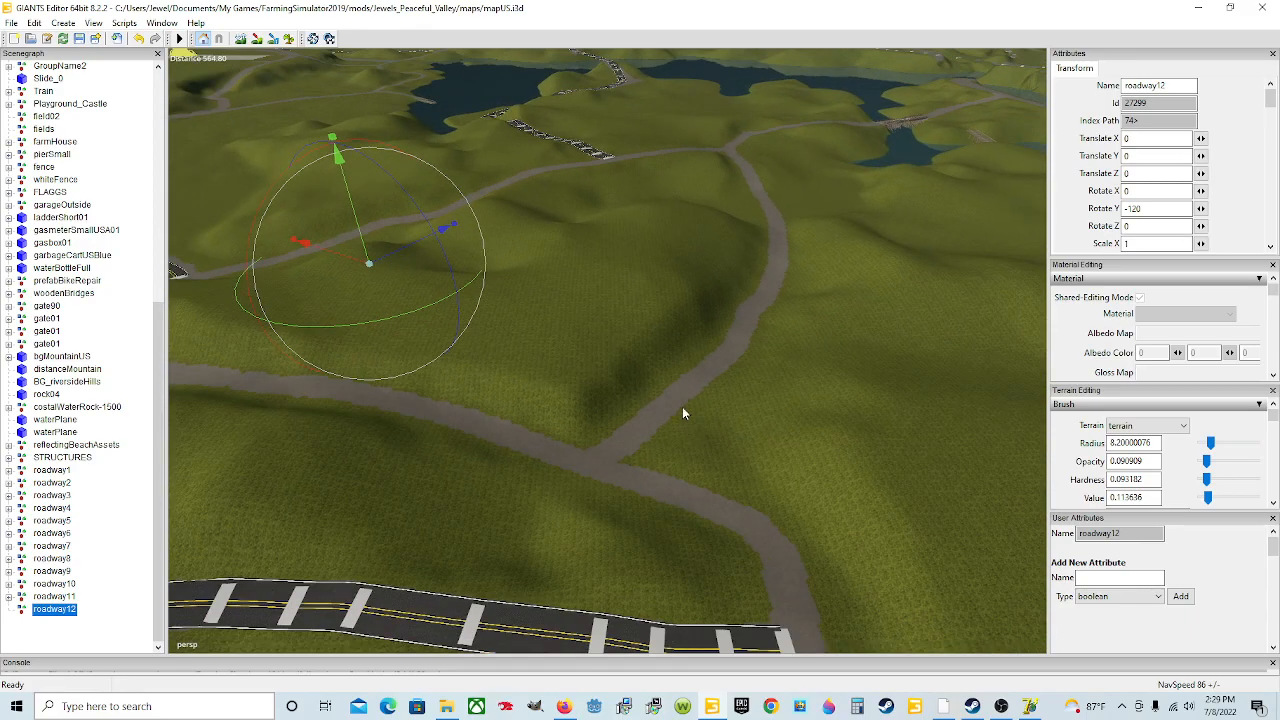
{"action": "left_click_drag", "start_coordinate": [577, 443], "coordinate": [617, 414], "text": "alt"}
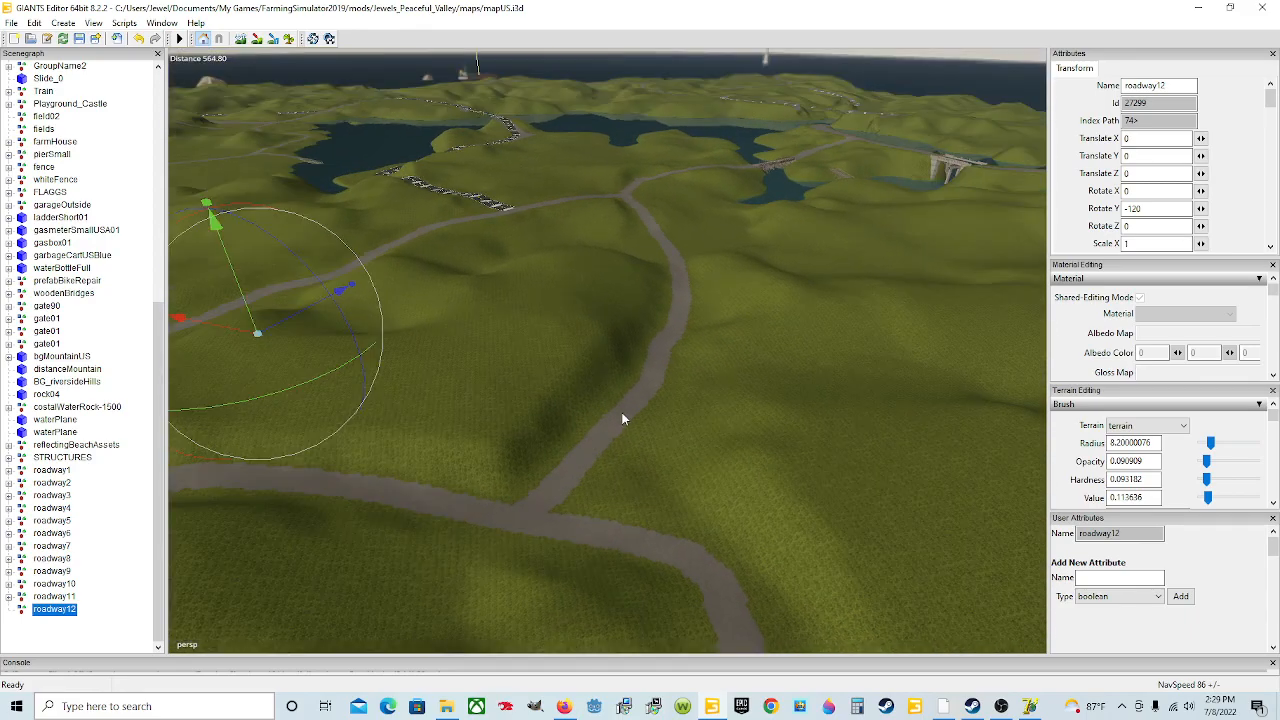
{"action": "scroll", "coordinate": [786, 352], "scroll_direction": "down", "scroll_amount": 2}
{"action": "left_click_drag", "start_coordinate": [786, 352], "coordinate": [748, 378], "text": "alt"}
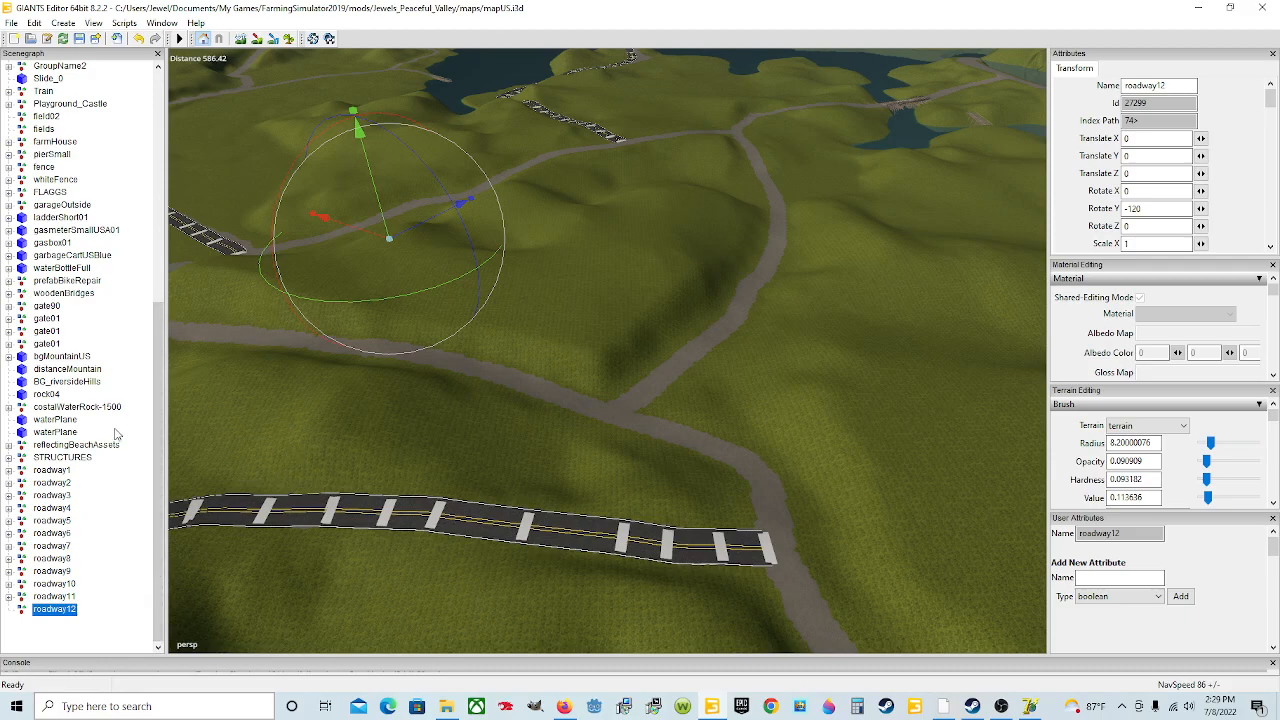
Step: Import the post file from the Downloads > marker main one > marker folder
{"action": "left_click", "coordinate": [12, 23]}
{"action": "left_click", "coordinate": [64, 173]}
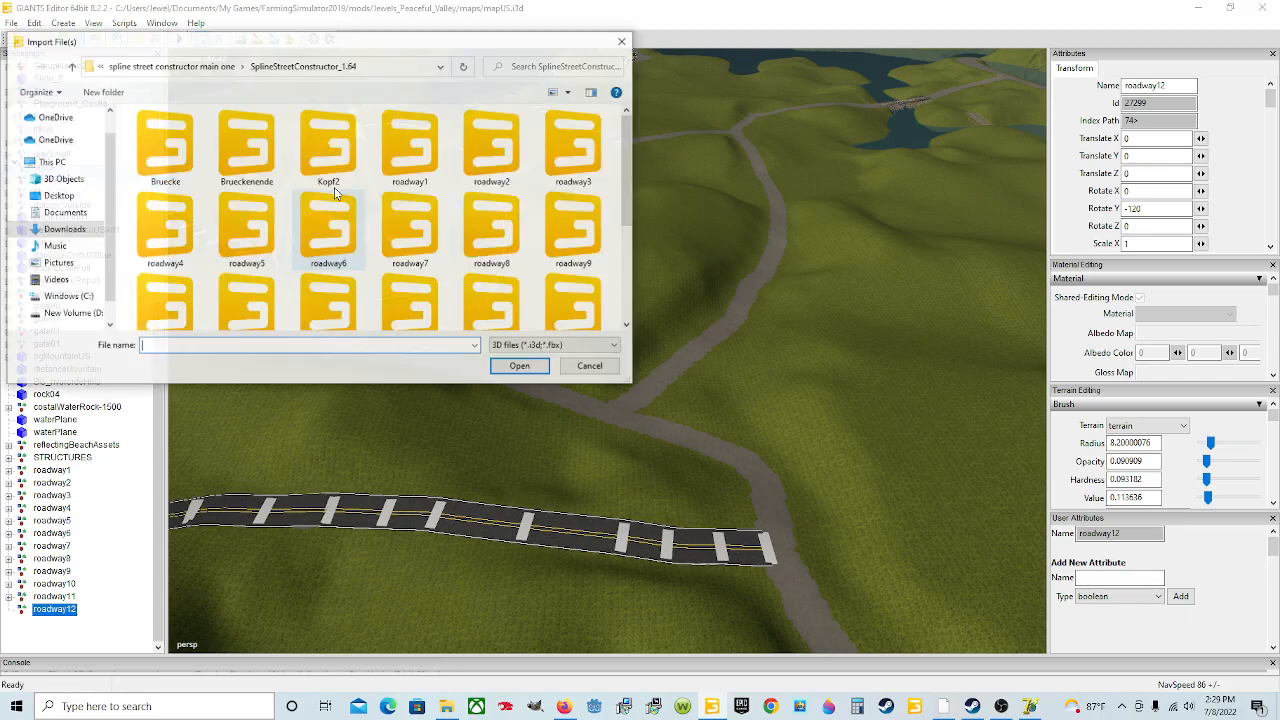
{"action": "left_click", "coordinate": [70, 230]}
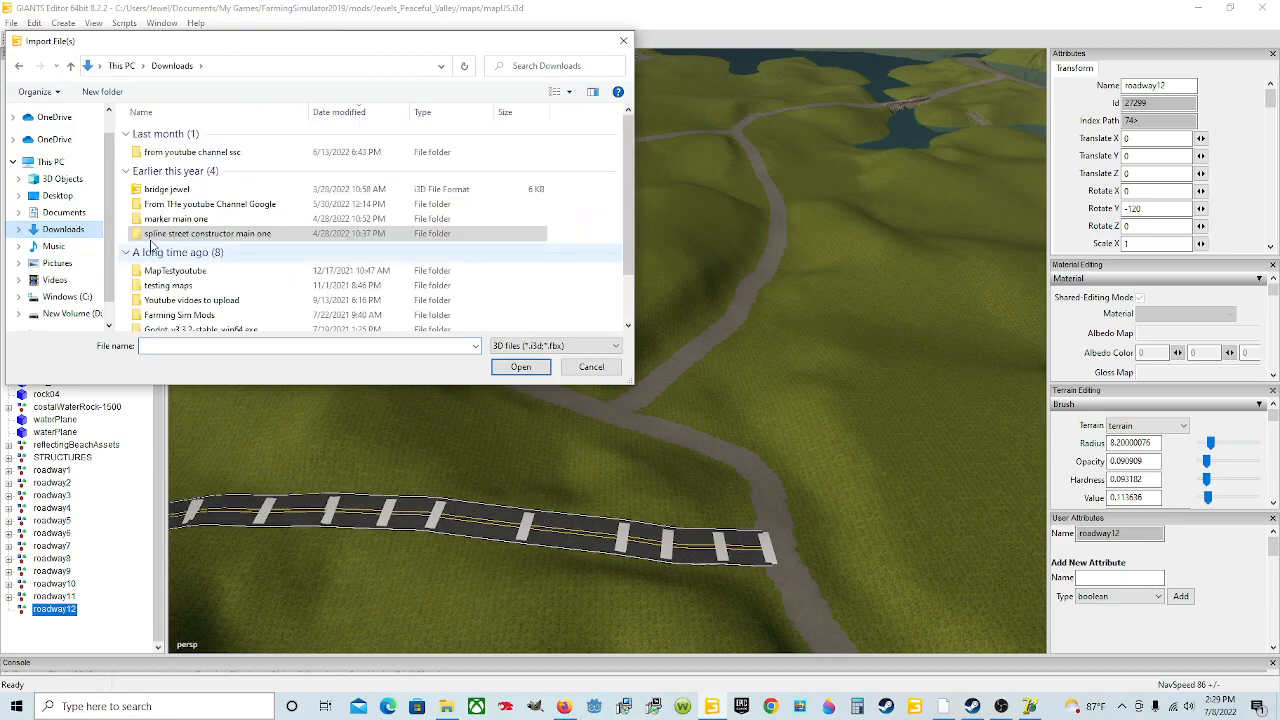
{"action": "double_click", "coordinate": [192, 226]}
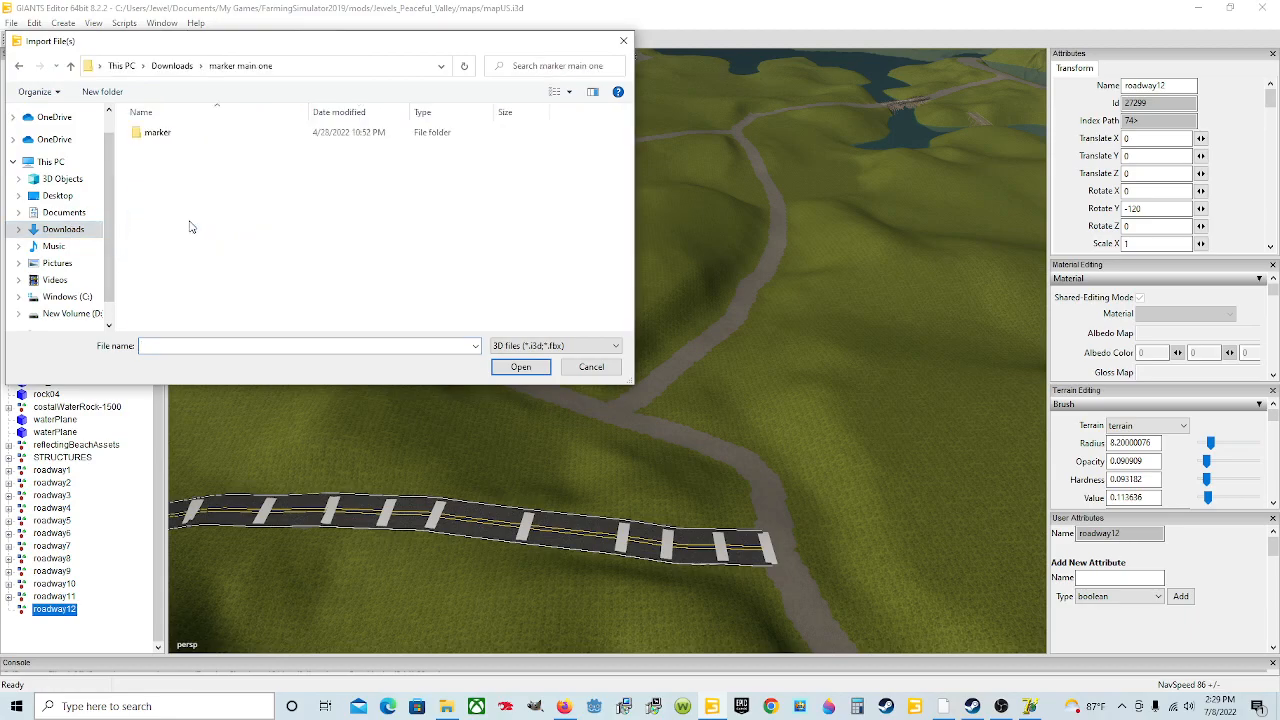
{"action": "double_click", "coordinate": [196, 137]}
{"action": "left_click", "coordinate": [195, 134]}
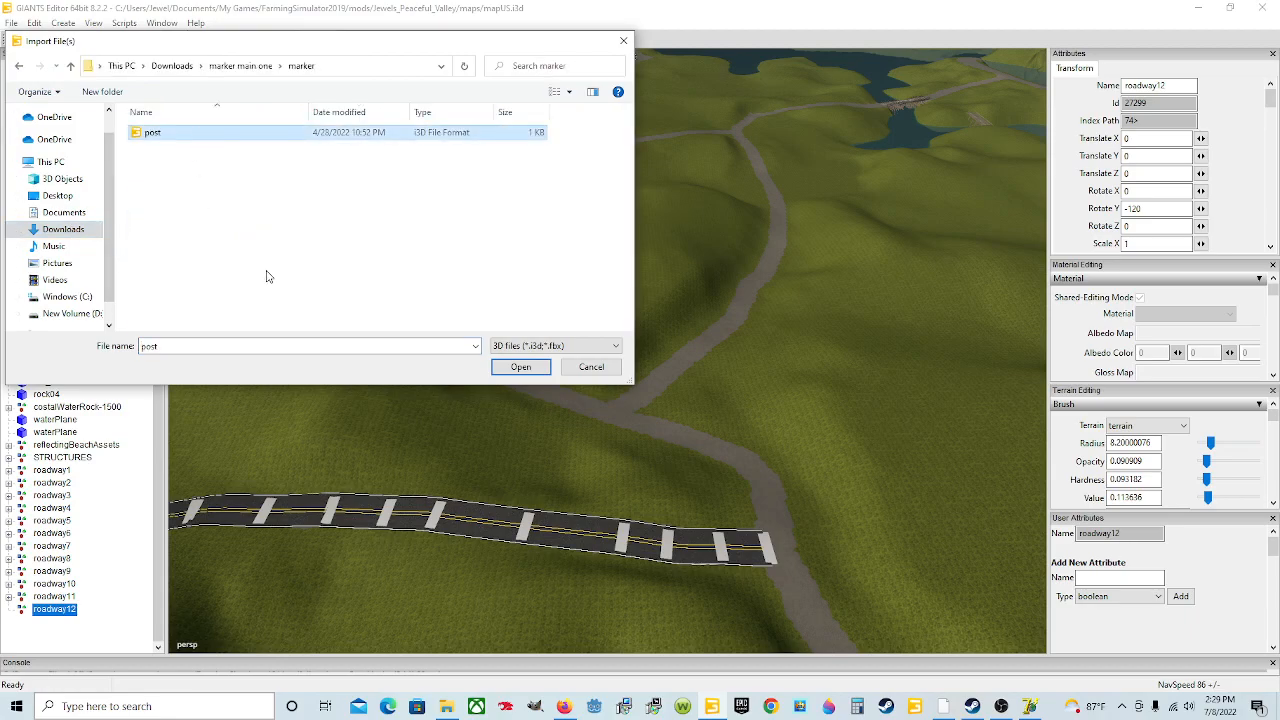
{"action": "left_click", "coordinate": [514, 366]}
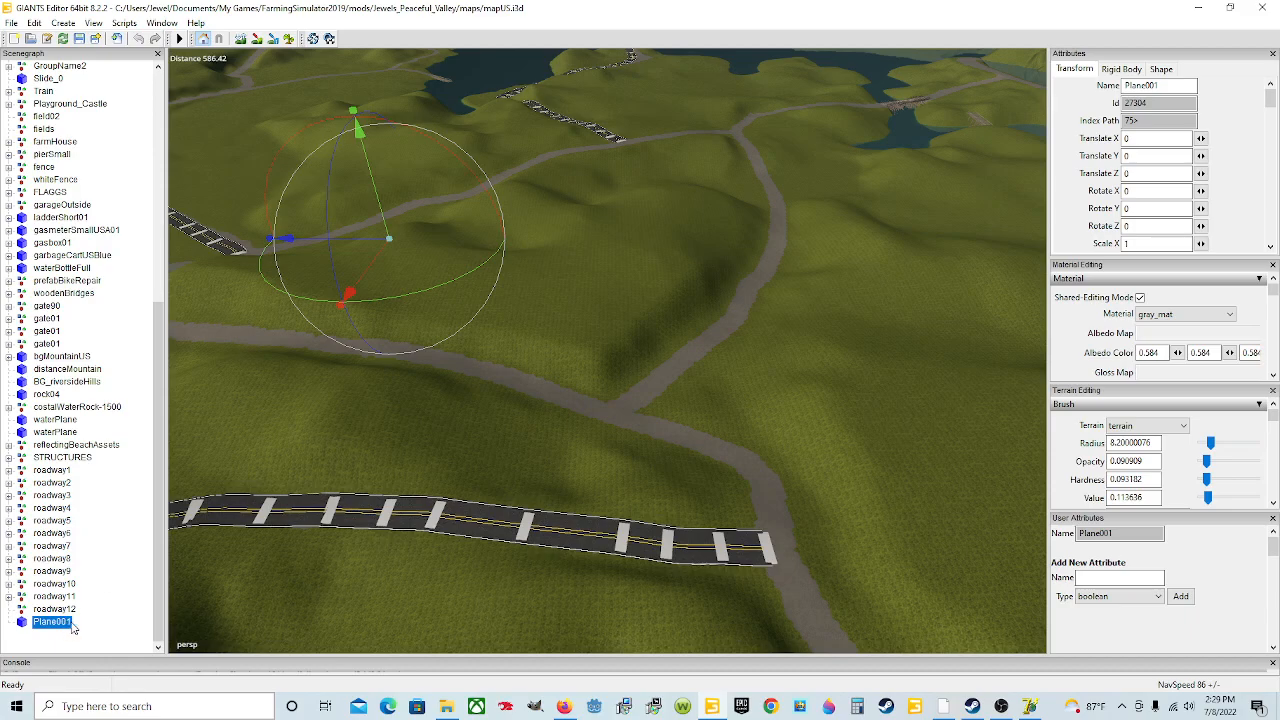
Step: Cut the imported plane and paste it as a child of roadway12
{"action": "left_click", "coordinate": [34, 23]}
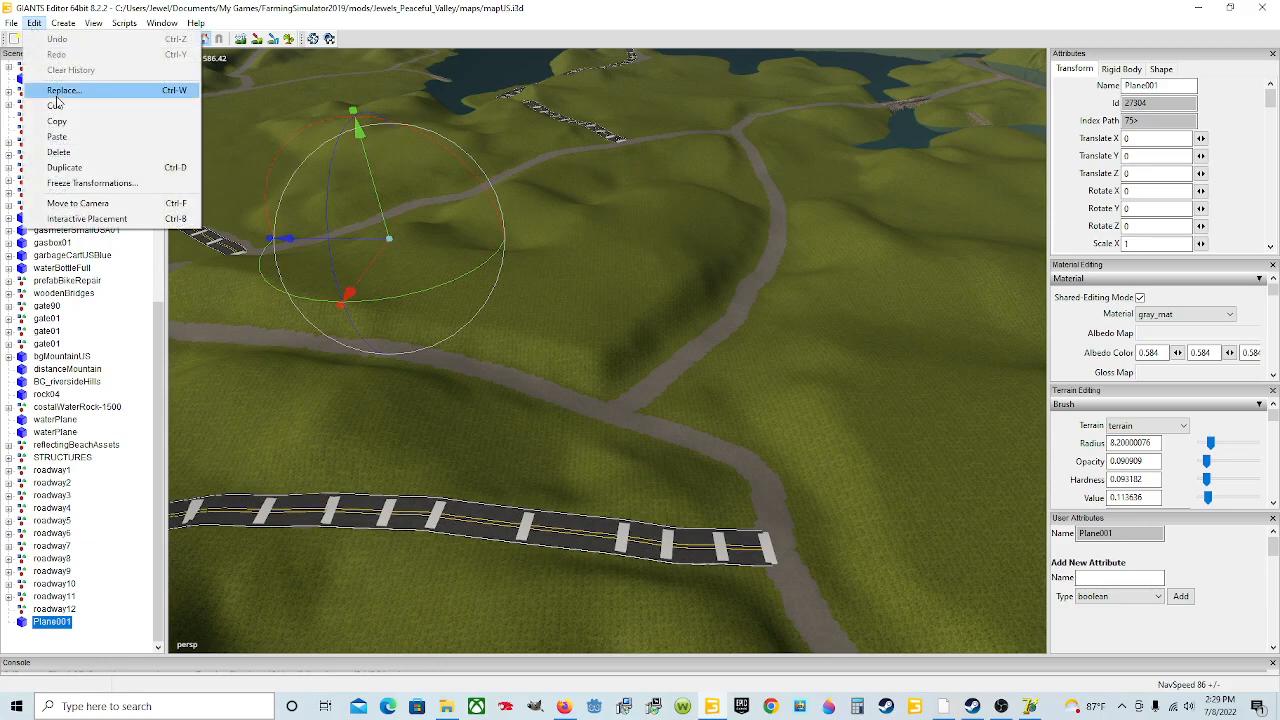
{"action": "left_click", "coordinate": [72, 107]}
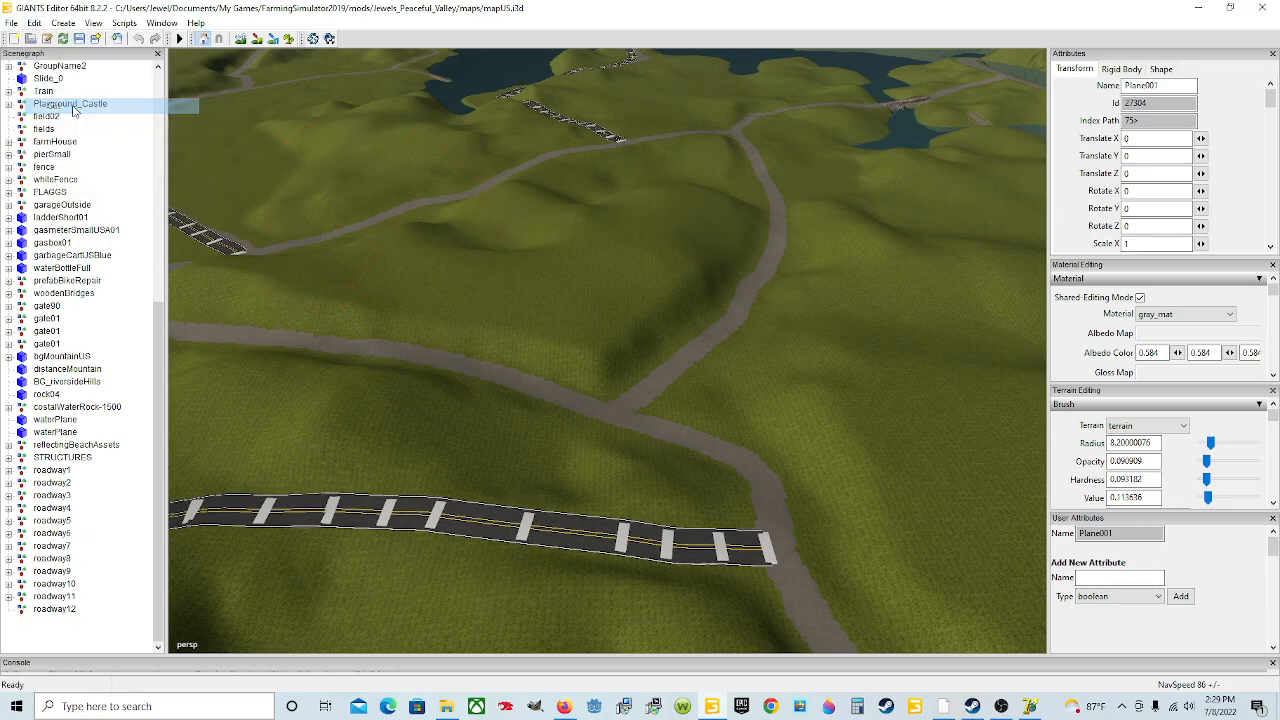
{"action": "left_click", "coordinate": [60, 610]}
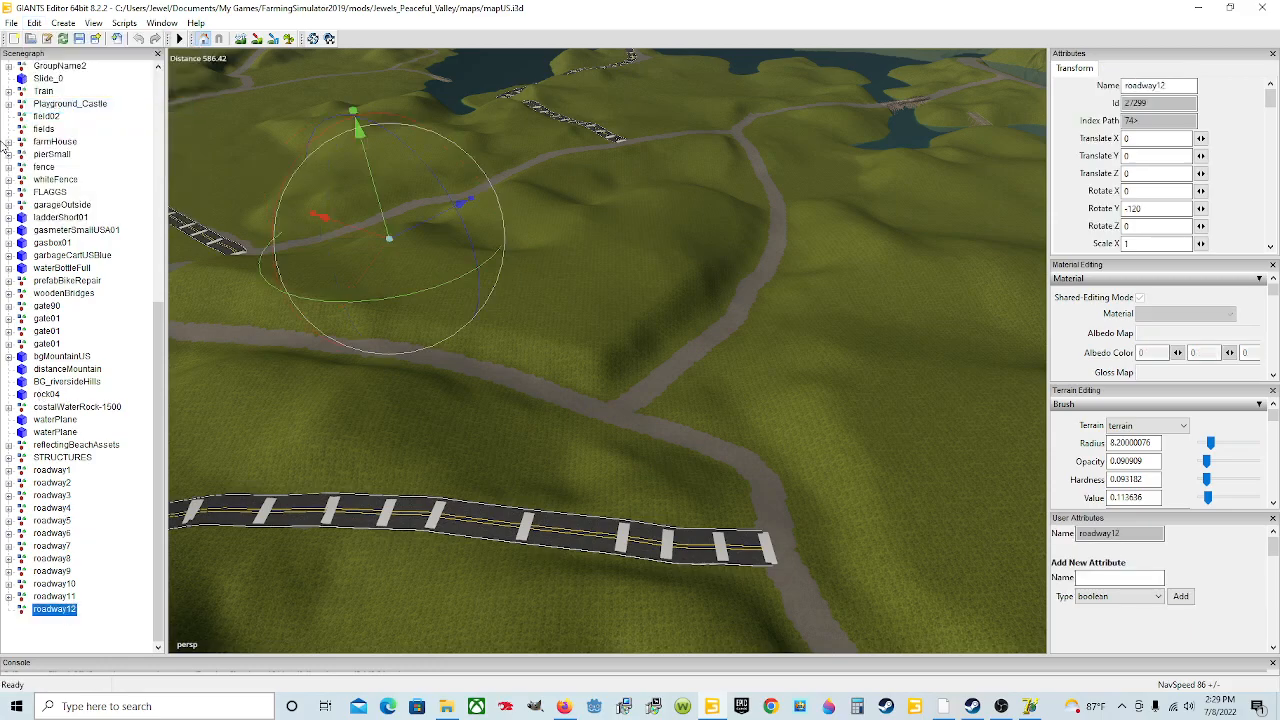
{"action": "left_click", "coordinate": [34, 23]}
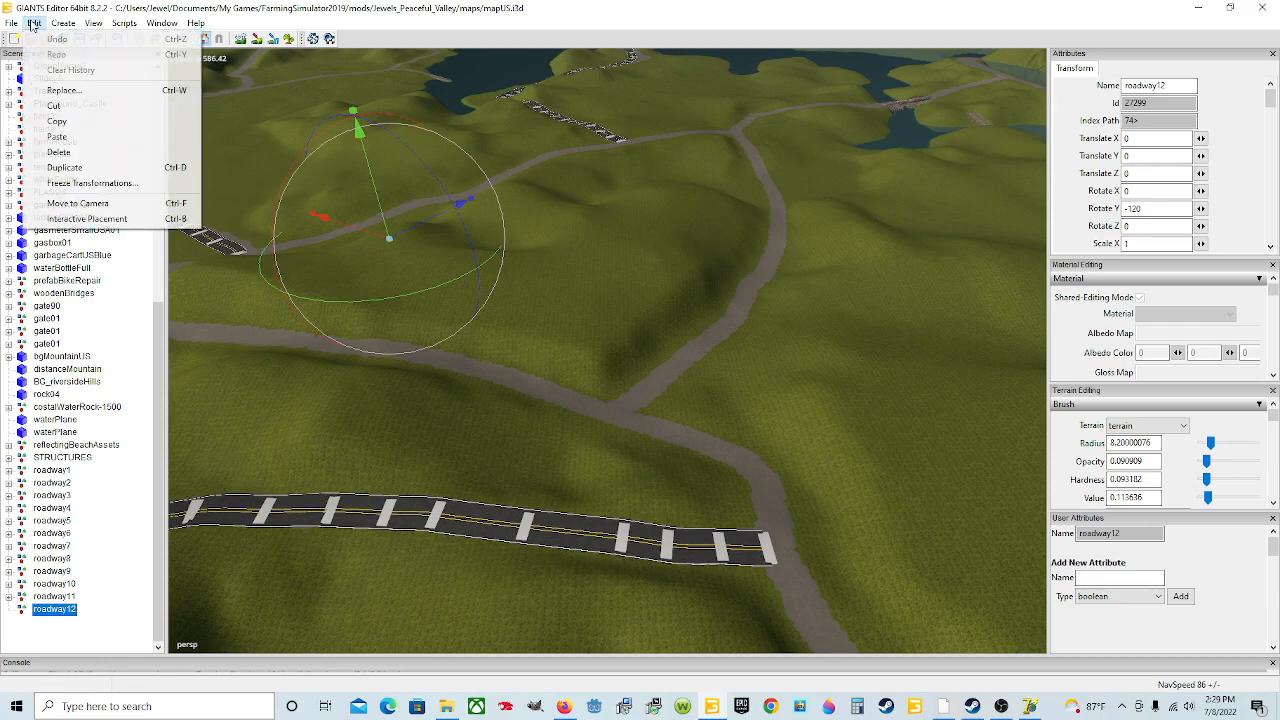
{"action": "left_click", "coordinate": [88, 137]}
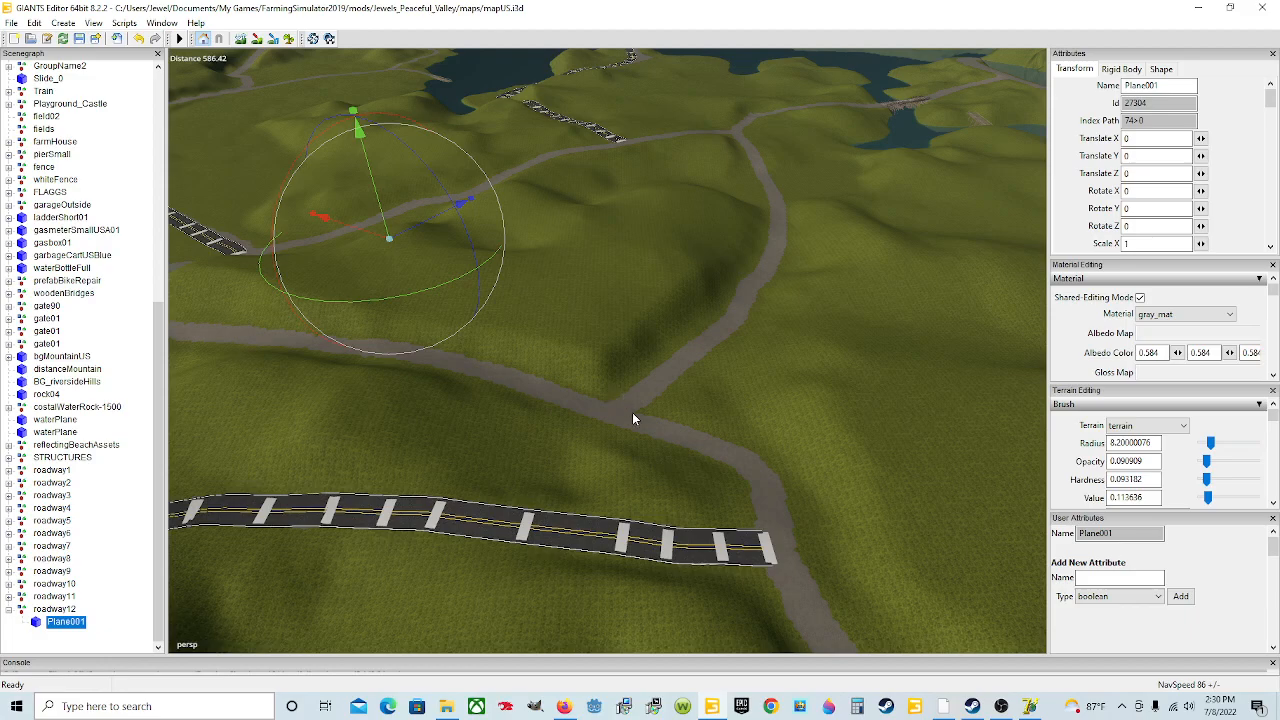
Step: Move the plane onto the dirt road junction at the cursor position
{"action": "key", "text": "ctrl+b"}
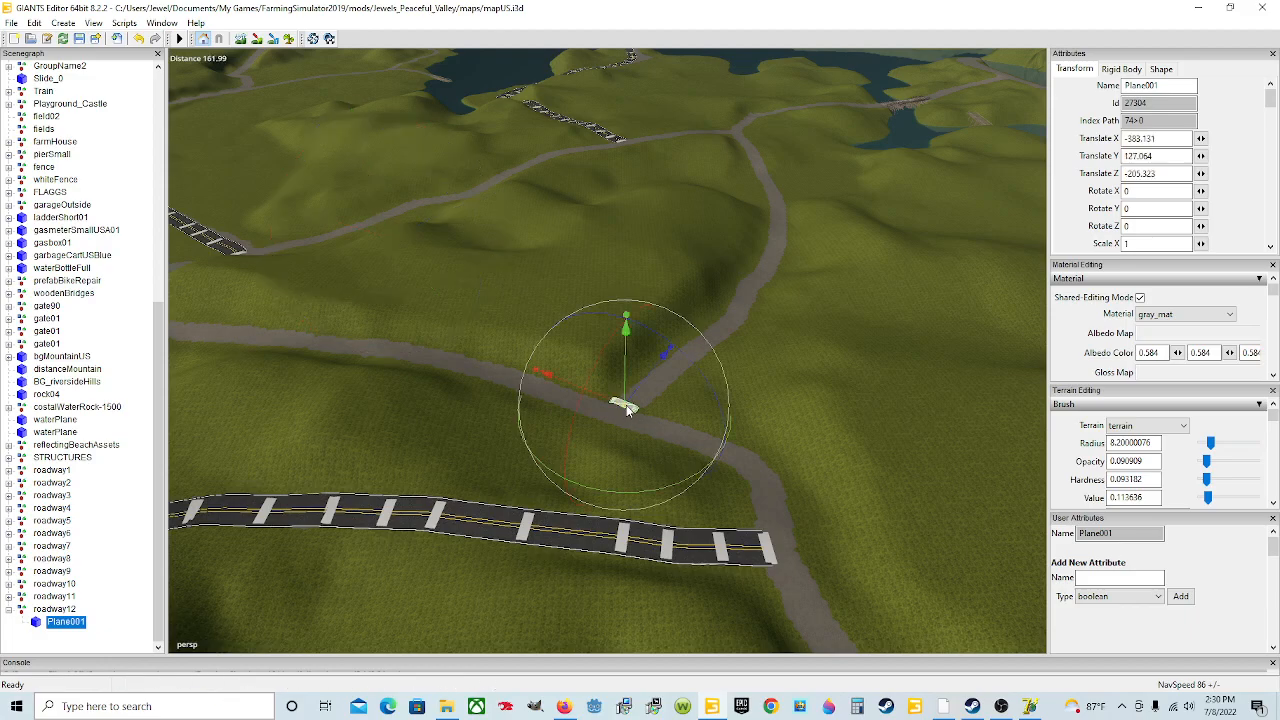
{"action": "key", "text": "ctrl+b"}
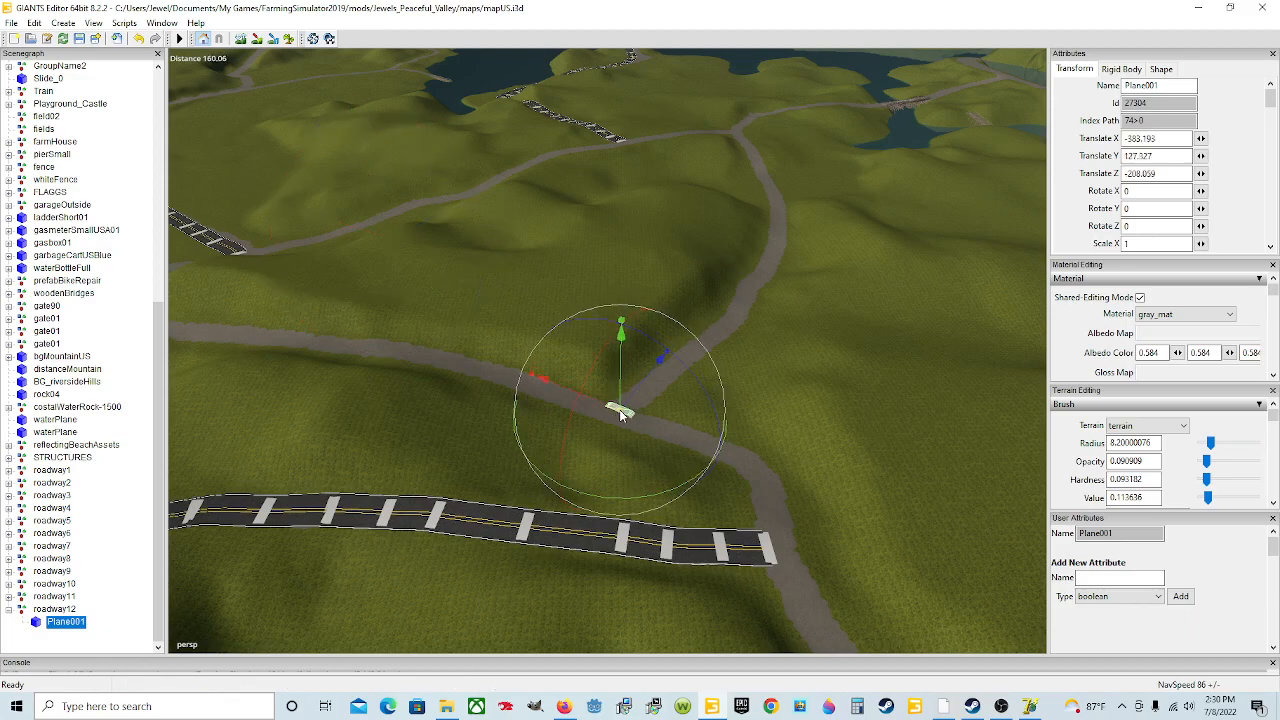
{"action": "scroll", "coordinate": [620, 410], "scroll_direction": "up", "scroll_amount": 7}
{"action": "scroll", "coordinate": [632, 410], "scroll_direction": "up", "scroll_amount": 10}
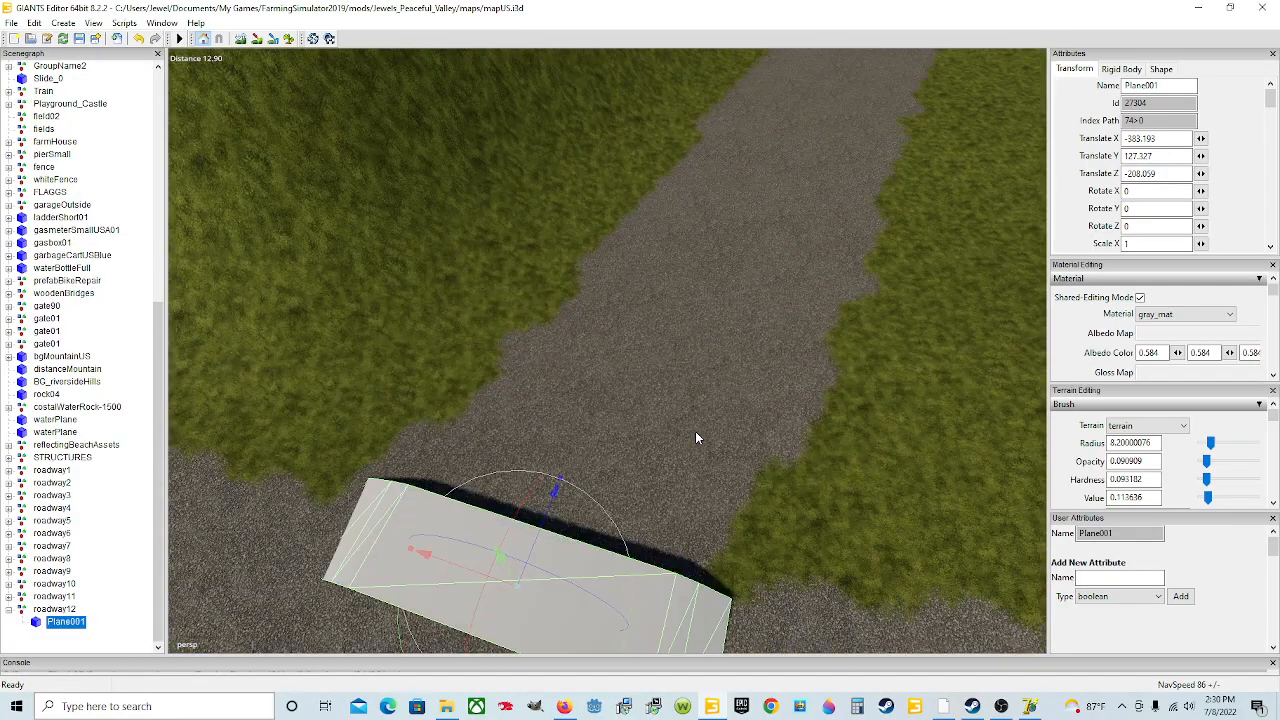
{"action": "left_click_drag", "start_coordinate": [695, 431], "coordinate": [563, 358], "text": "alt"}
{"action": "scroll", "coordinate": [510, 335], "scroll_direction": "down", "scroll_amount": 6}
{"action": "left_click_drag", "start_coordinate": [459, 311], "coordinate": [584, 360], "text": "alt"}
{"action": "scroll", "coordinate": [584, 360], "scroll_direction": "down", "scroll_amount": 5}
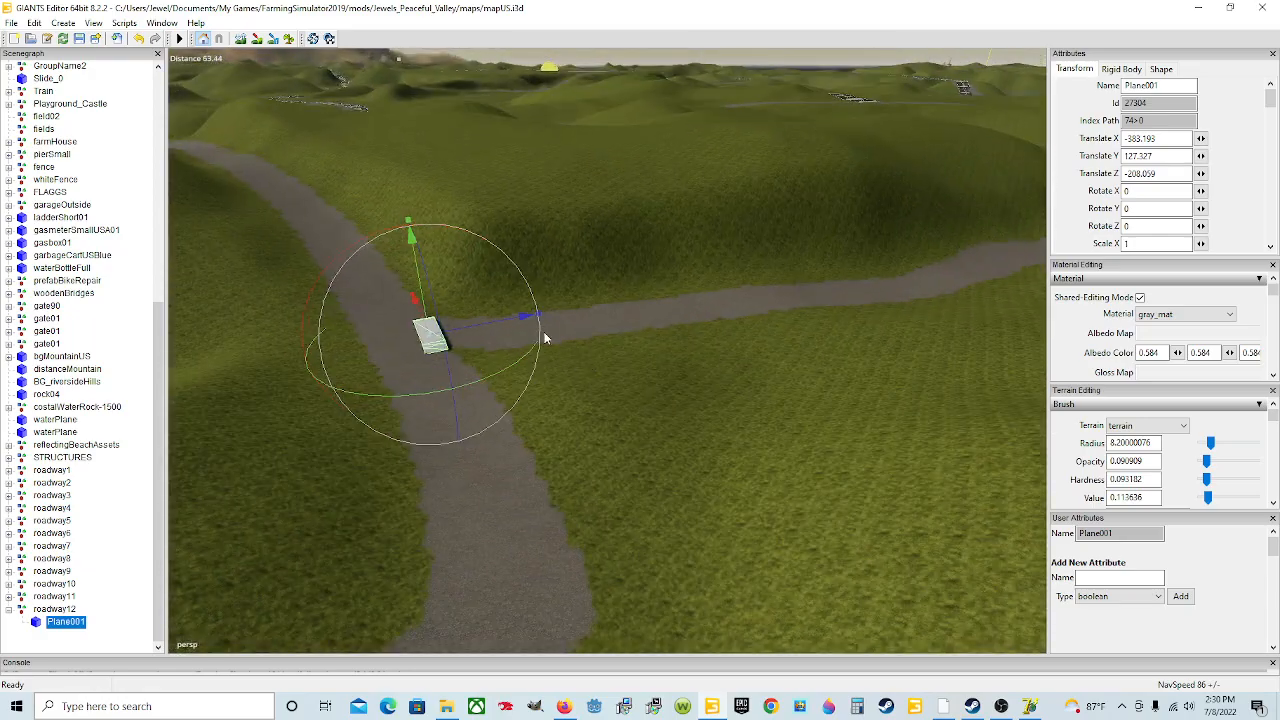
Step: Rotate the plane about 7 degrees around Y to line it up with the road
{"action": "mouse_move", "coordinate": [537, 427]}
{"action": "left_mouse_down", "text": "alt"}
{"action": "mouse_move", "coordinate": [497, 377]}
{"action": "mouse_move", "coordinate": [401, 376]}
{"action": "mouse_move", "coordinate": [706, 404]}
{"action": "mouse_move", "coordinate": [523, 429]}
{"action": "left_mouse_up", "text": "alt"}
{"action": "scroll", "coordinate": [491, 460], "scroll_direction": "up", "scroll_amount": 4}
{"action": "scroll", "coordinate": [491, 460], "scroll_direction": "down", "scroll_amount": 3}
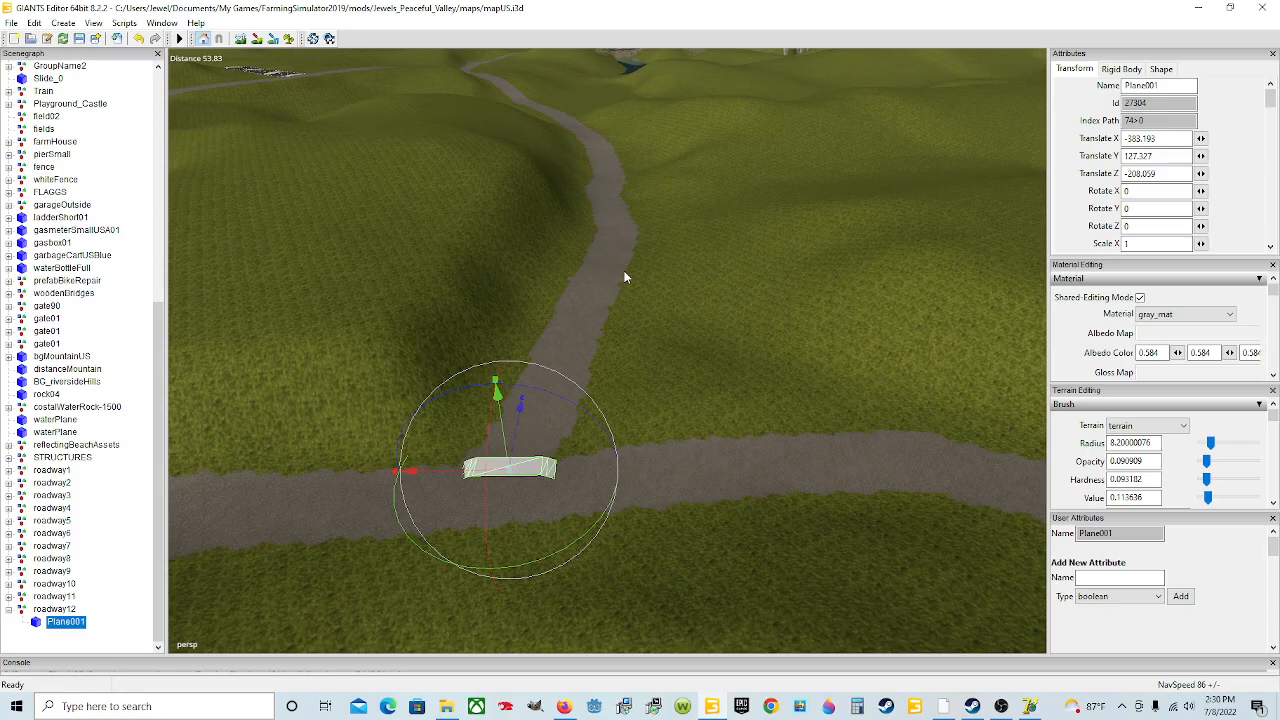
{"action": "scroll", "coordinate": [525, 477], "scroll_direction": "up", "scroll_amount": 10}
{"action": "scroll", "coordinate": [483, 476], "scroll_direction": "down", "scroll_amount": 6}
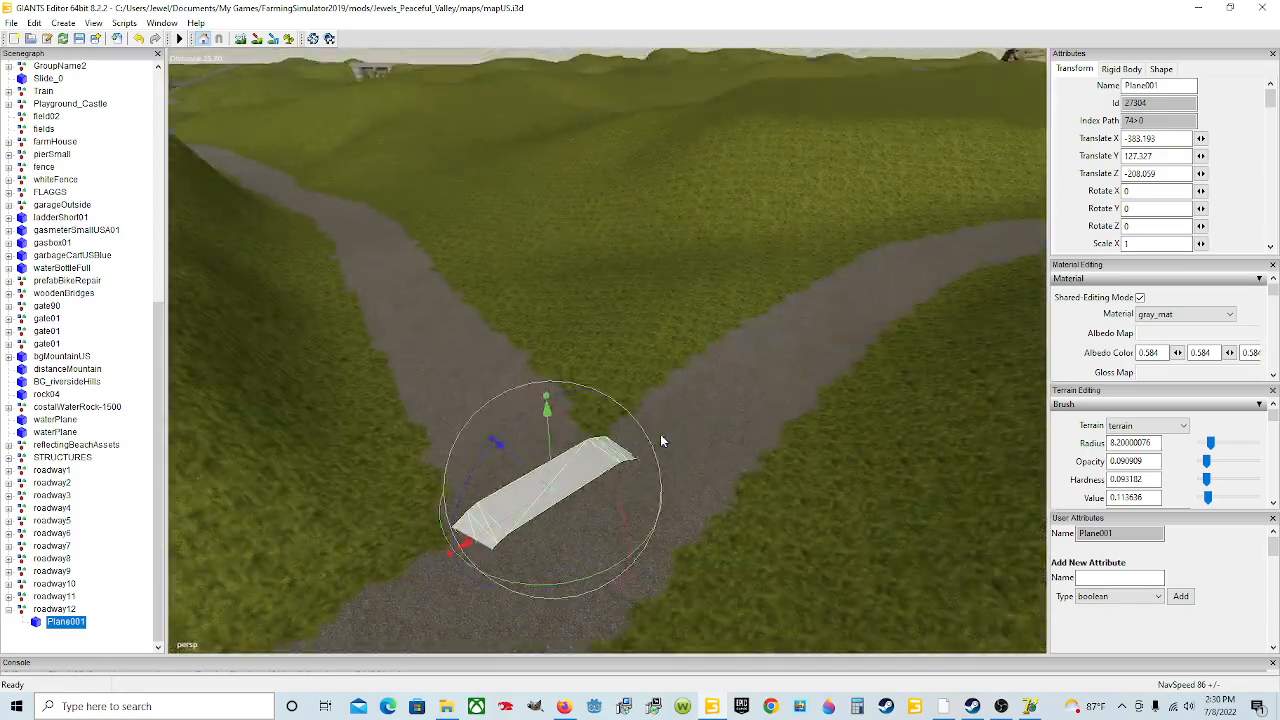
{"action": "left_click_drag", "start_coordinate": [660, 434], "coordinate": [617, 455], "text": "alt"}
{"action": "scroll", "coordinate": [481, 461], "scroll_direction": "up", "scroll_amount": 6}
{"action": "left_click_drag", "start_coordinate": [481, 461], "coordinate": [709, 455], "text": "alt"}
{"action": "scroll", "coordinate": [709, 455], "scroll_direction": "down", "scroll_amount": 5}
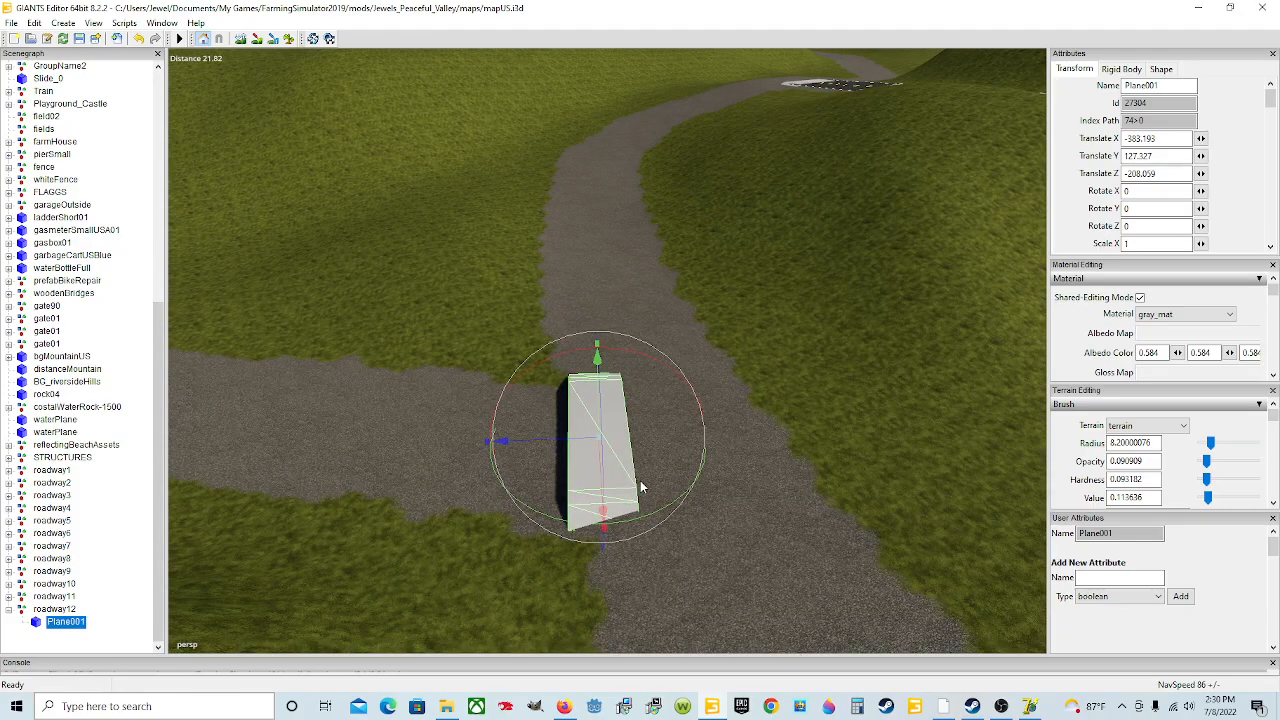
{"action": "middle_click_drag", "start_coordinate": [640, 480], "coordinate": [676, 448], "text": "alt"}
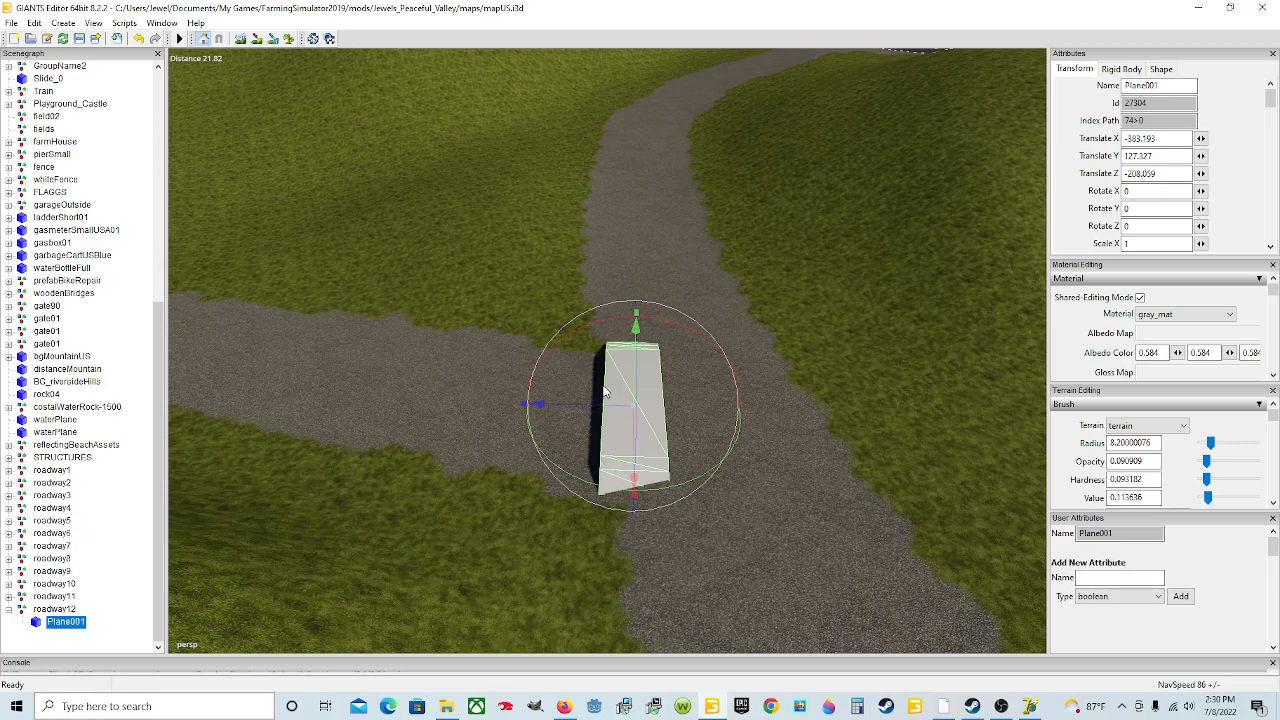
{"action": "left_click_drag", "start_coordinate": [596, 406], "coordinate": [656, 488]}
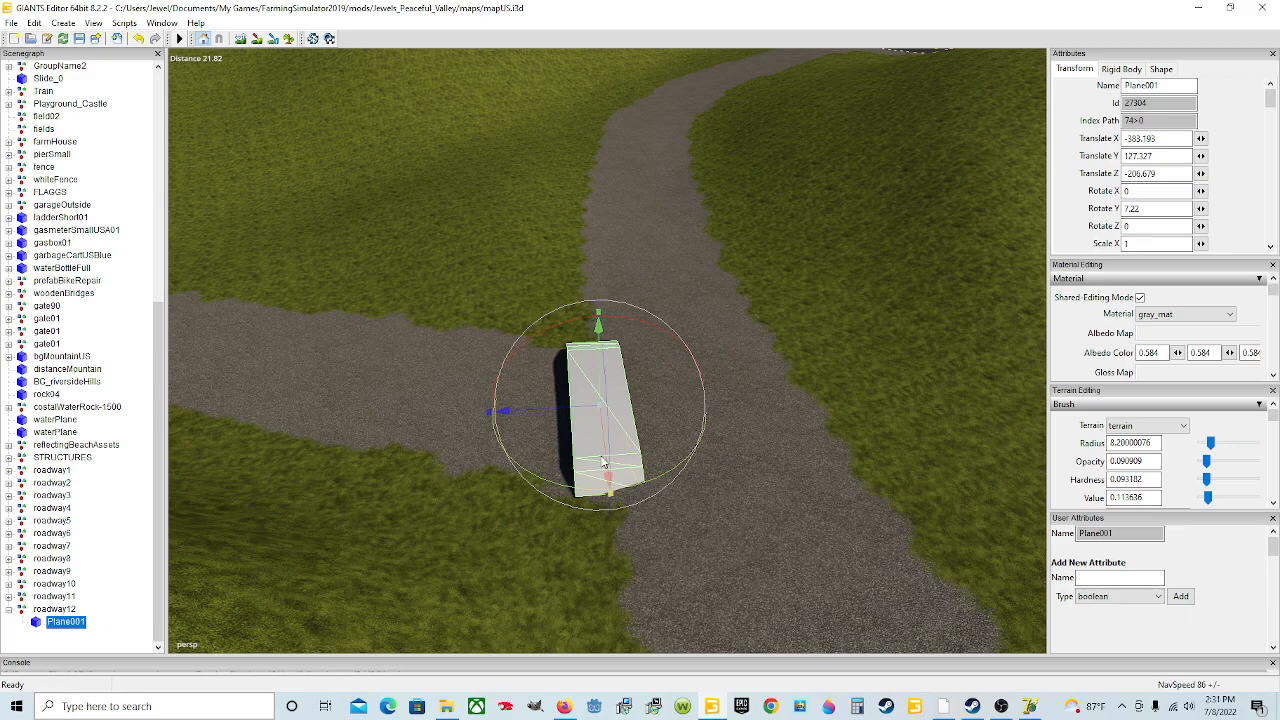
Step: Increase the plane's Y rotation to about 9 degrees and nudge it along the road
{"action": "scroll", "coordinate": [622, 536], "scroll_direction": "up", "scroll_amount": 3}
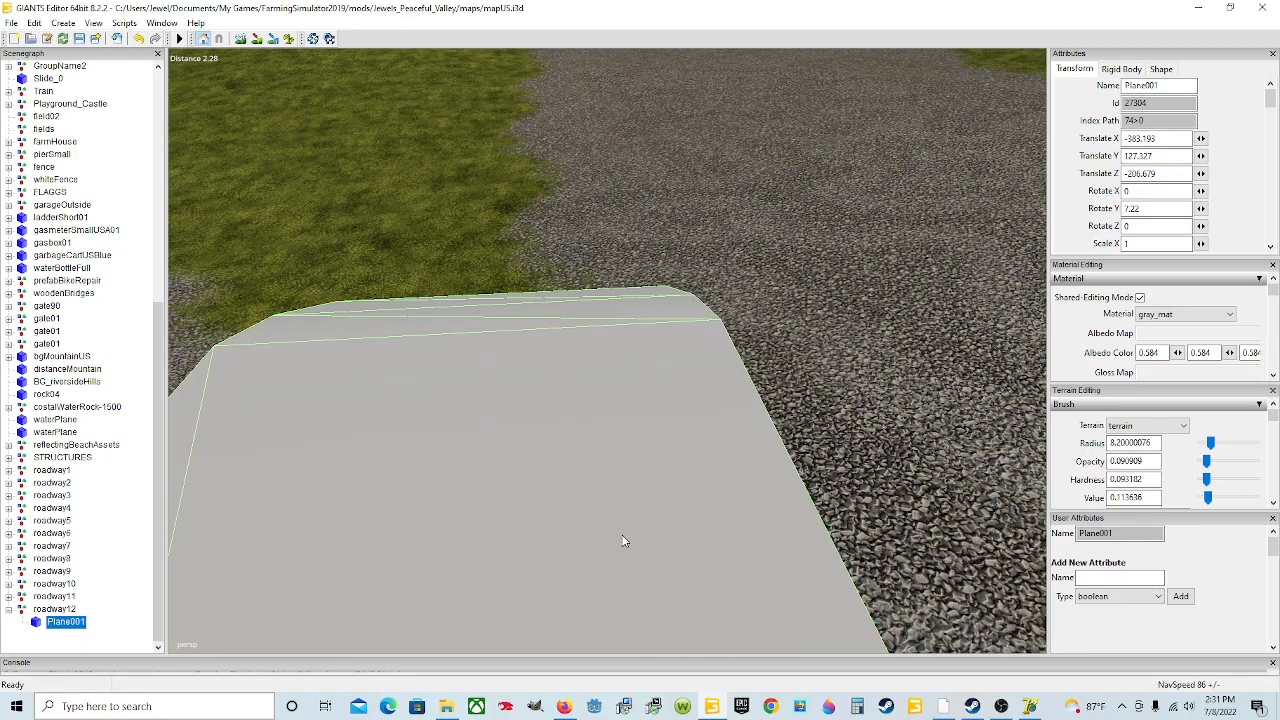
{"action": "left_click_drag", "start_coordinate": [622, 536], "coordinate": [589, 452], "text": "alt"}
{"action": "scroll", "coordinate": [589, 452], "scroll_direction": "down", "scroll_amount": 2}
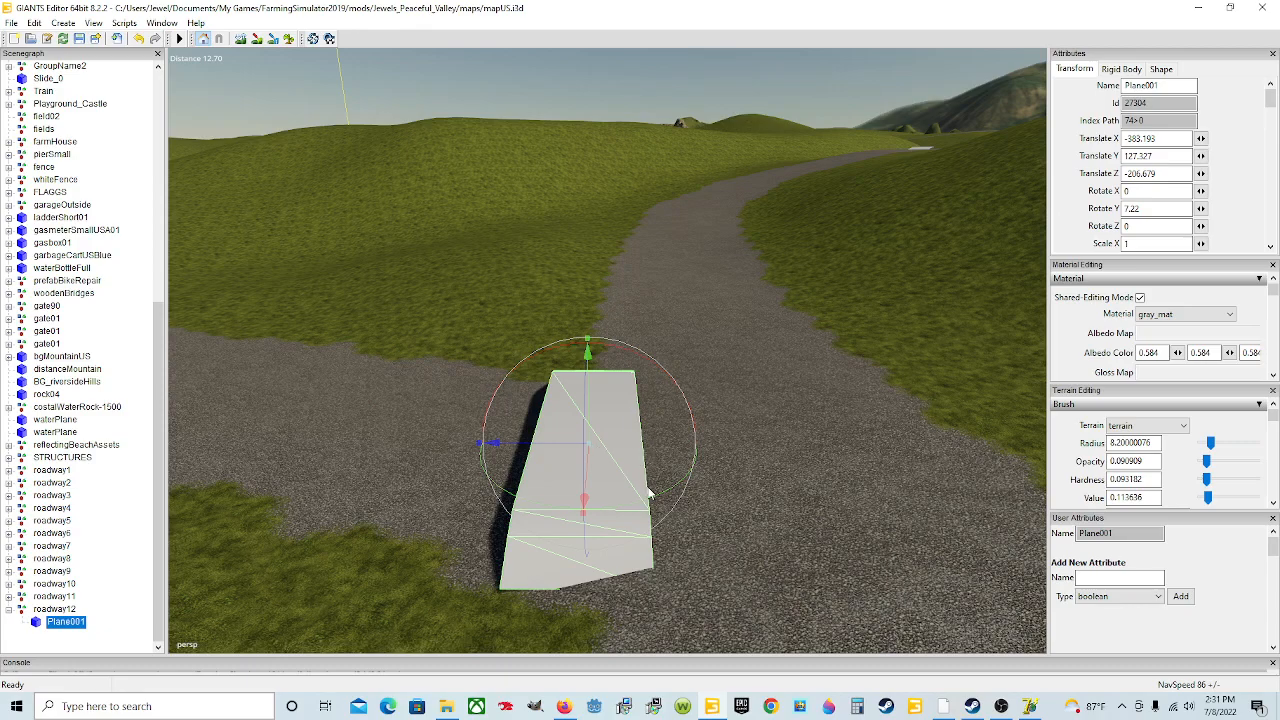
{"action": "left_click_drag", "start_coordinate": [622, 507], "coordinate": [627, 513]}
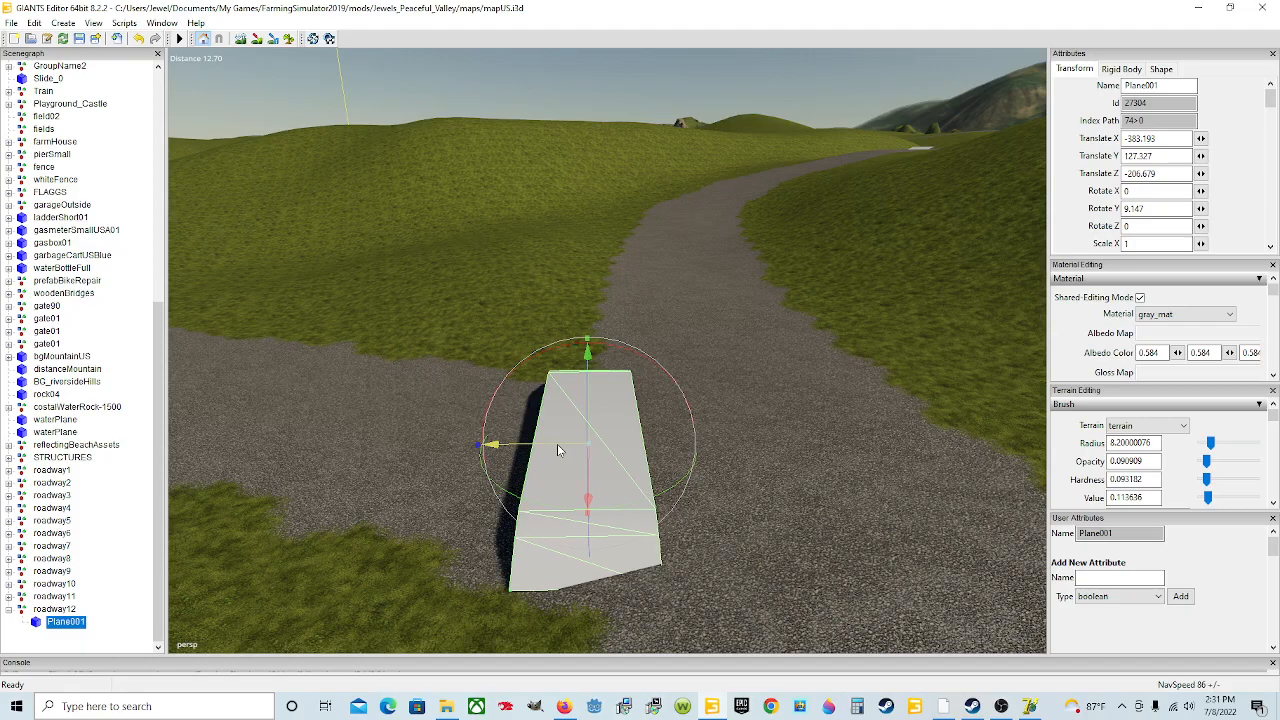
{"action": "left_click_drag", "start_coordinate": [557, 444], "coordinate": [561, 444]}
{"action": "left_click_drag", "start_coordinate": [690, 523], "coordinate": [627, 527], "text": "alt"}
{"action": "scroll", "coordinate": [666, 504], "scroll_direction": "up", "scroll_amount": 5}
{"action": "scroll", "coordinate": [603, 508], "scroll_direction": "down", "scroll_amount": 4}
{"action": "scroll", "coordinate": [597, 479], "scroll_direction": "up", "scroll_amount": 4}
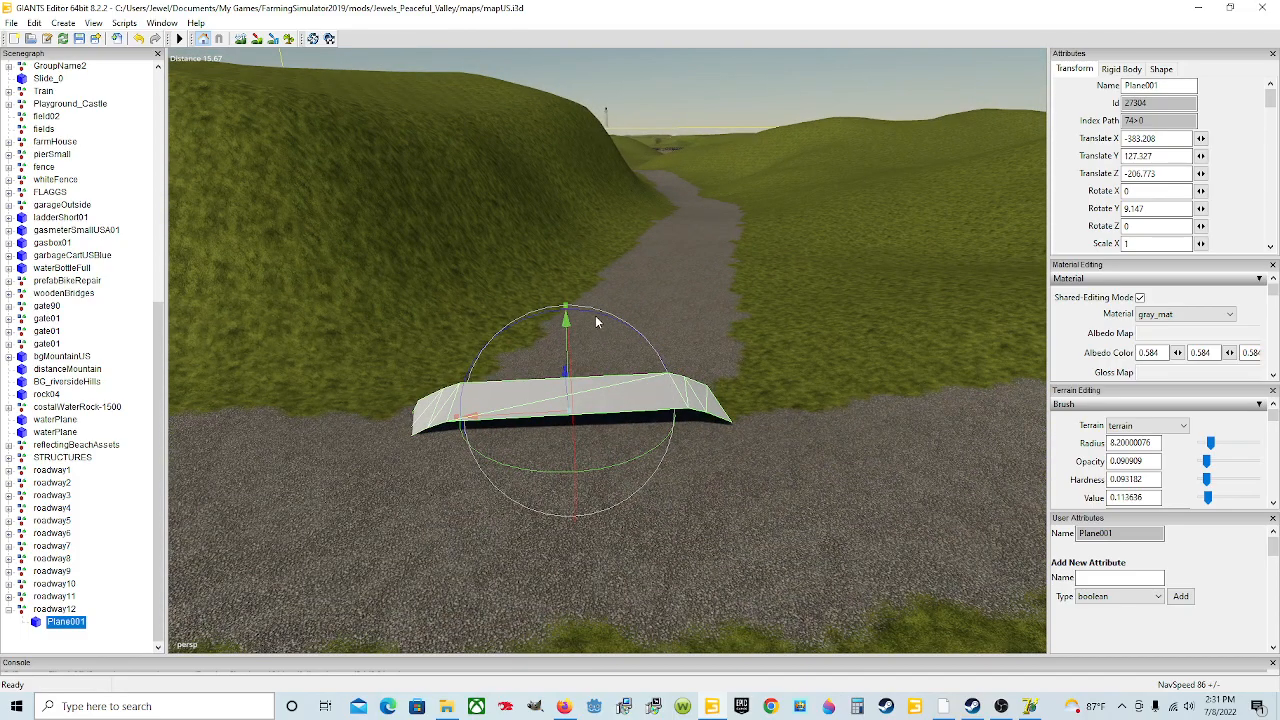
Step: Tilt the plane slightly on X and Z and lower it onto the road surface
{"action": "scroll", "coordinate": [590, 340], "scroll_direction": "up", "scroll_amount": 5}
{"action": "scroll", "coordinate": [587, 336], "scroll_direction": "down", "scroll_amount": 3}
{"action": "left_click_drag", "start_coordinate": [587, 336], "coordinate": [530, 378], "text": "alt"}
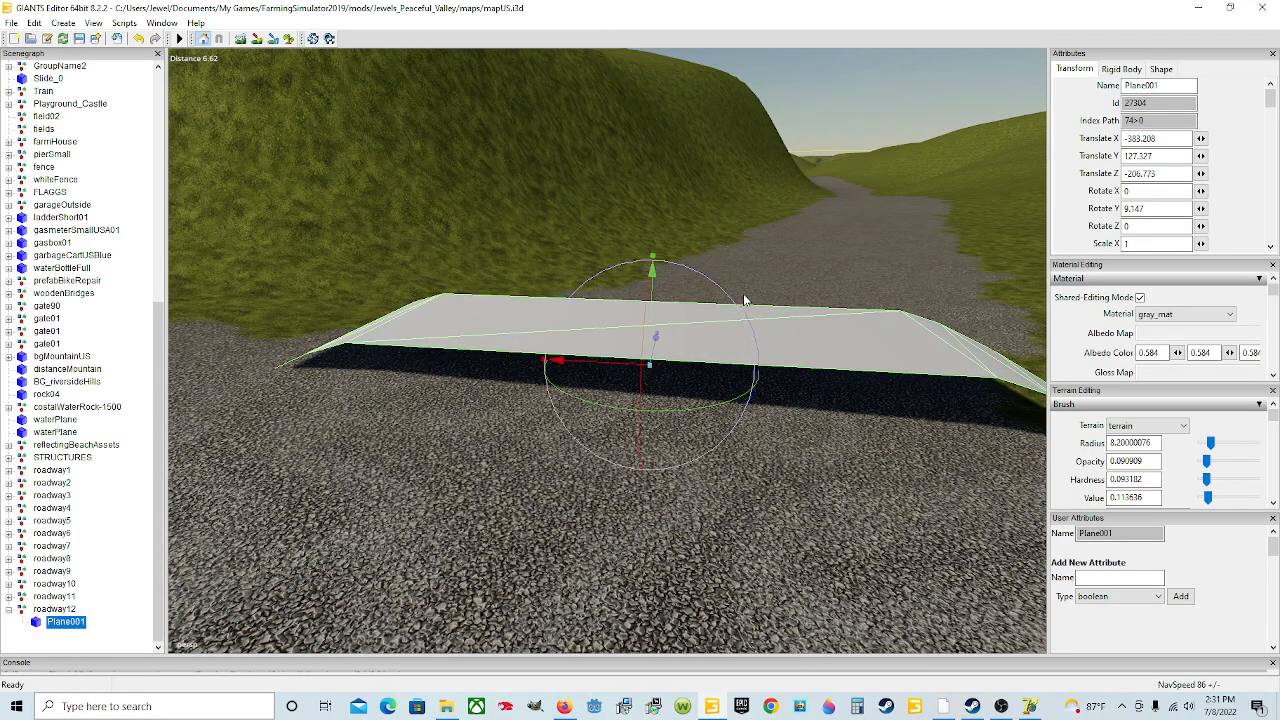
{"action": "left_click_drag", "start_coordinate": [733, 302], "coordinate": [689, 358]}
{"action": "scroll", "coordinate": [690, 358], "scroll_direction": "down", "scroll_amount": 4}
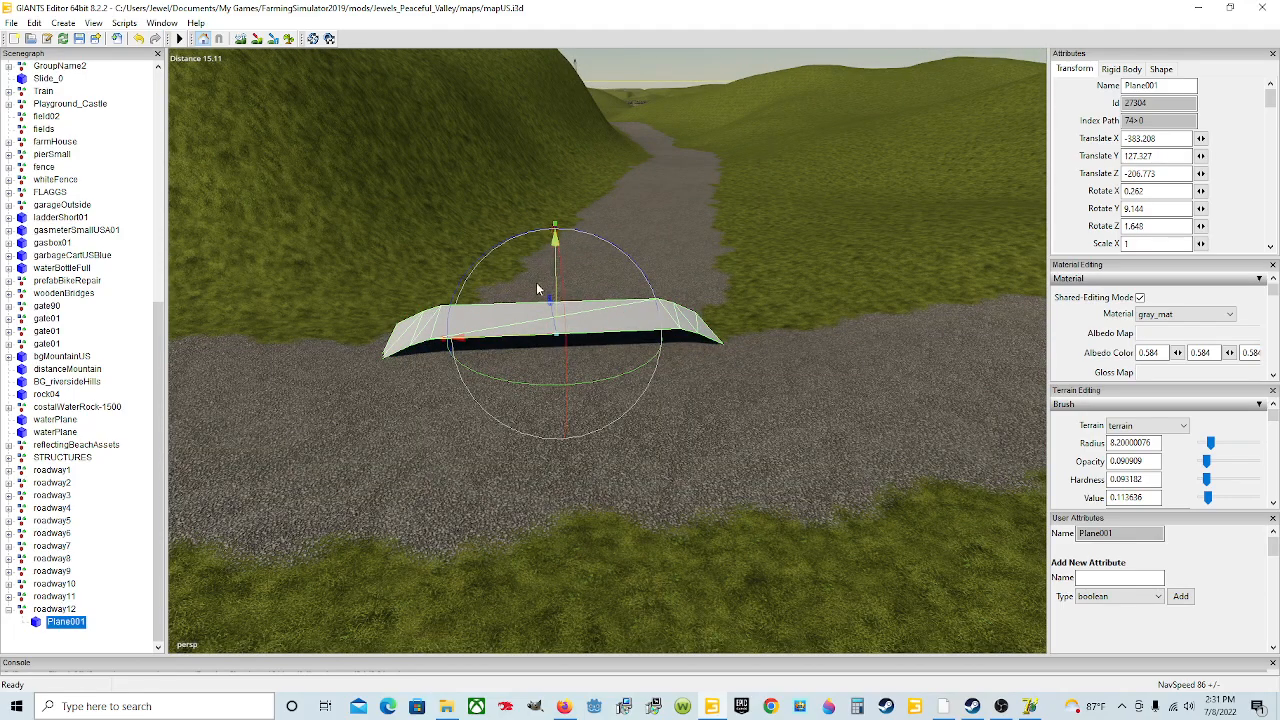
{"action": "left_click_drag", "start_coordinate": [557, 277], "coordinate": [557, 288]}
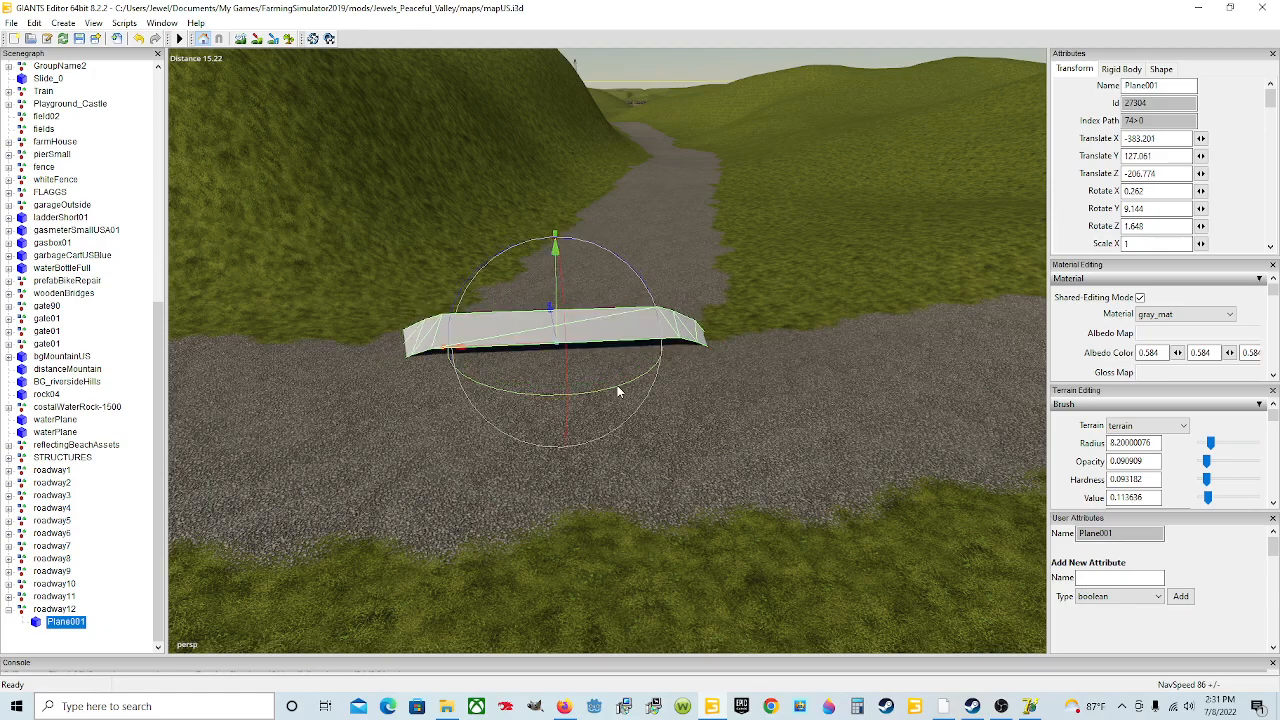
Step: Reduce the plane's Y rotation to about 8.5 degrees to match the road direction
{"action": "left_click_drag", "start_coordinate": [615, 392], "coordinate": [607, 396]}
{"action": "left_click_drag", "start_coordinate": [536, 442], "coordinate": [610, 474], "text": "alt"}
{"action": "scroll", "coordinate": [683, 455], "scroll_direction": "up", "scroll_amount": 3}
{"action": "scroll", "coordinate": [540, 451], "scroll_direction": "up", "scroll_amount": 3}
{"action": "scroll", "coordinate": [608, 474], "scroll_direction": "down", "scroll_amount": 4}
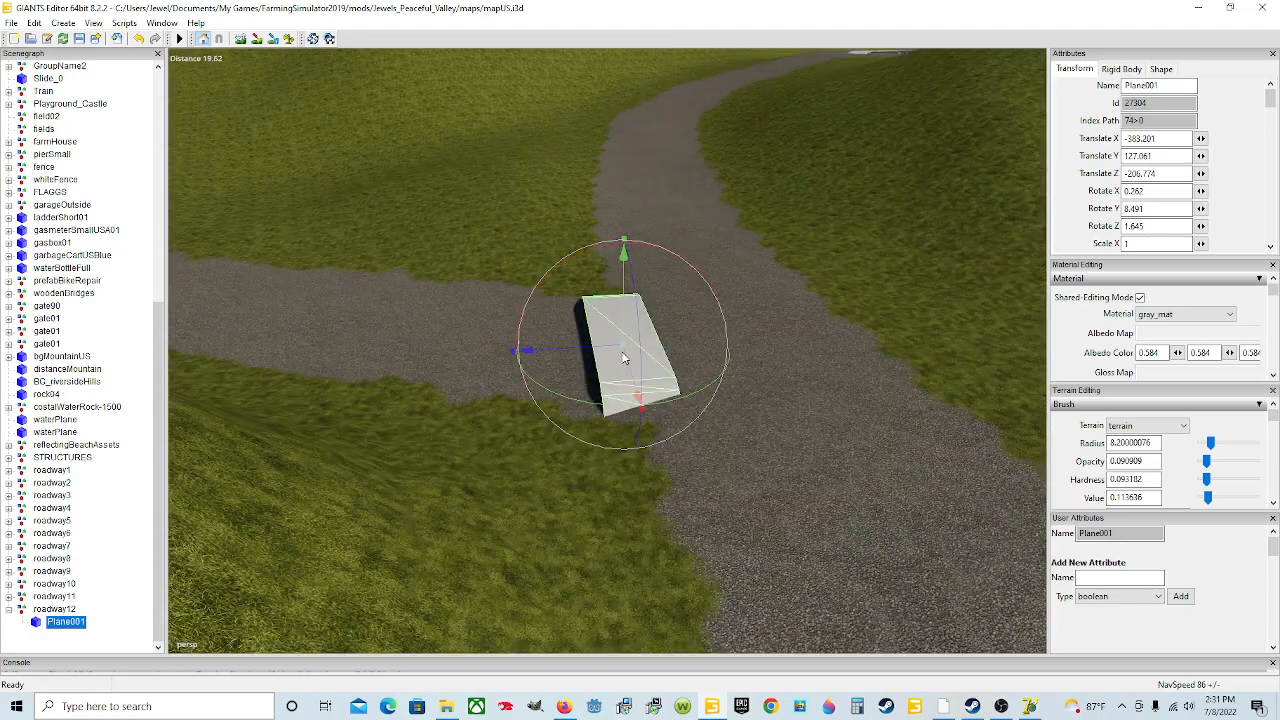
{"action": "scroll", "coordinate": [742, 396], "scroll_direction": "up", "scroll_amount": 3}
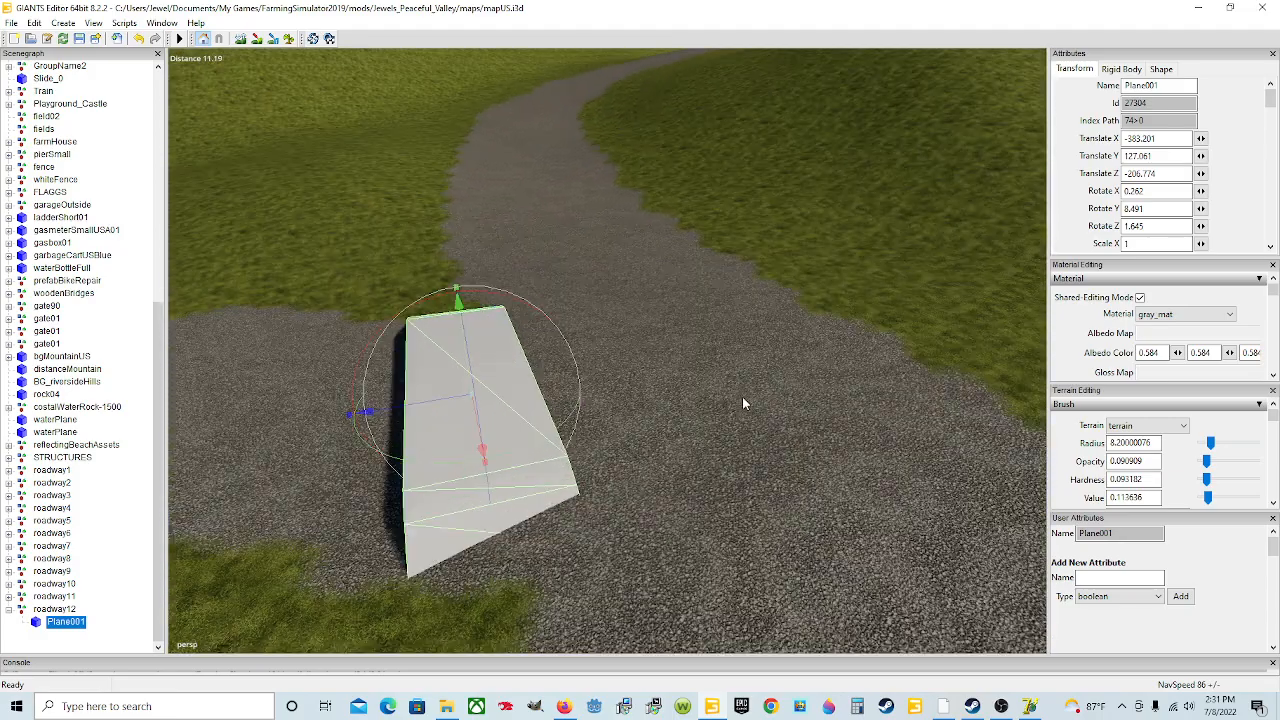
{"action": "left_click_drag", "start_coordinate": [742, 396], "coordinate": [657, 413], "text": "alt"}
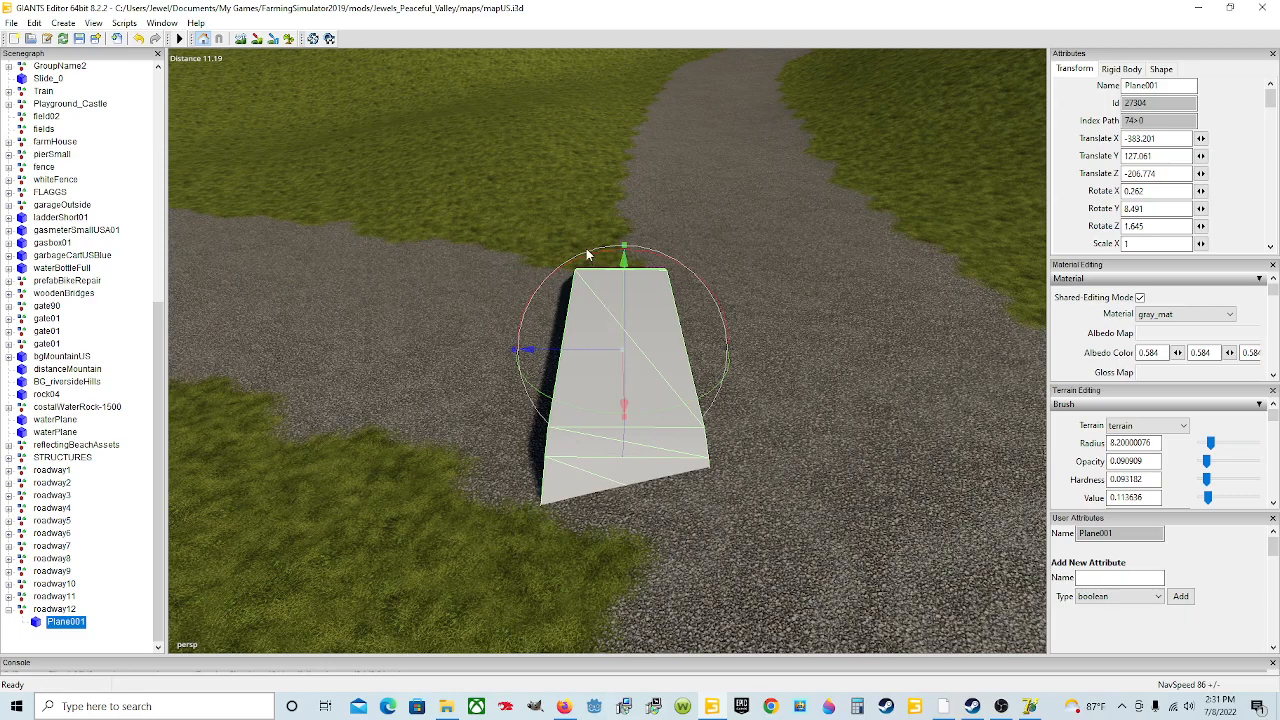
Step: Tilt the marker plane to about 1.2 degrees on X and raise its Y rotation to about 9.6 degrees
{"action": "left_click_drag", "start_coordinate": [585, 260], "coordinate": [587, 272]}
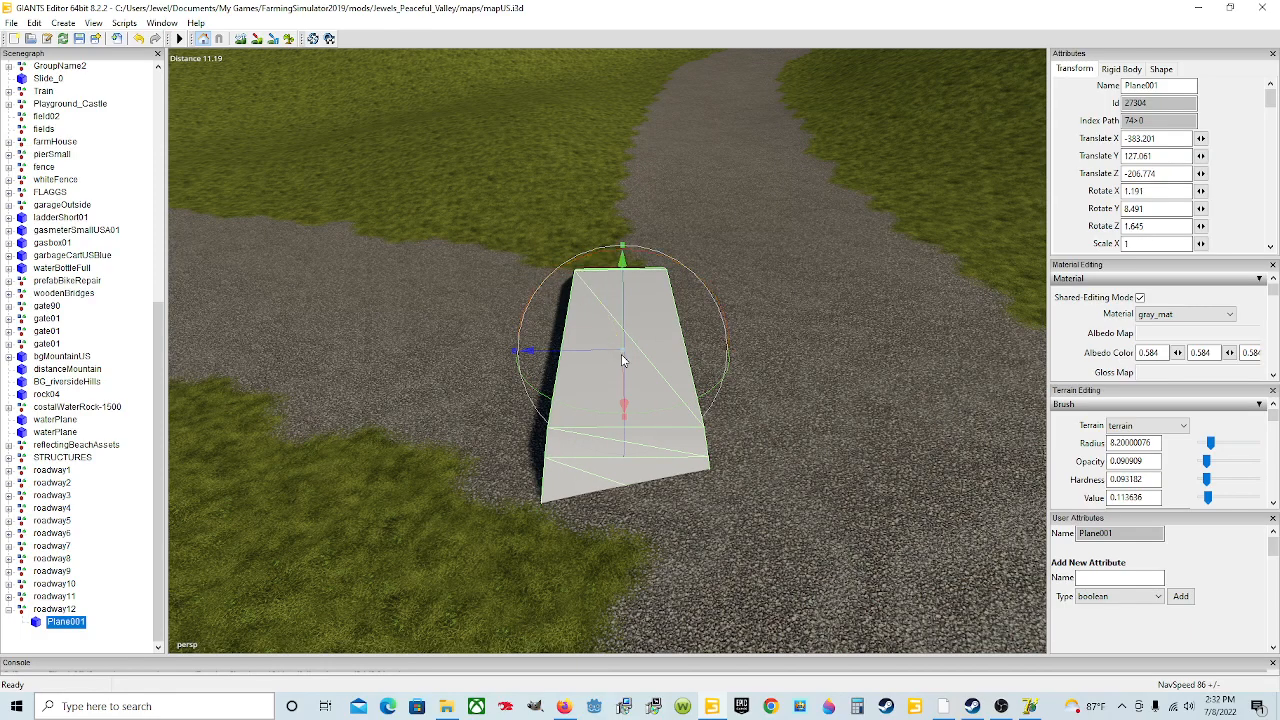
{"action": "left_click_drag", "start_coordinate": [670, 416], "coordinate": [672, 416]}
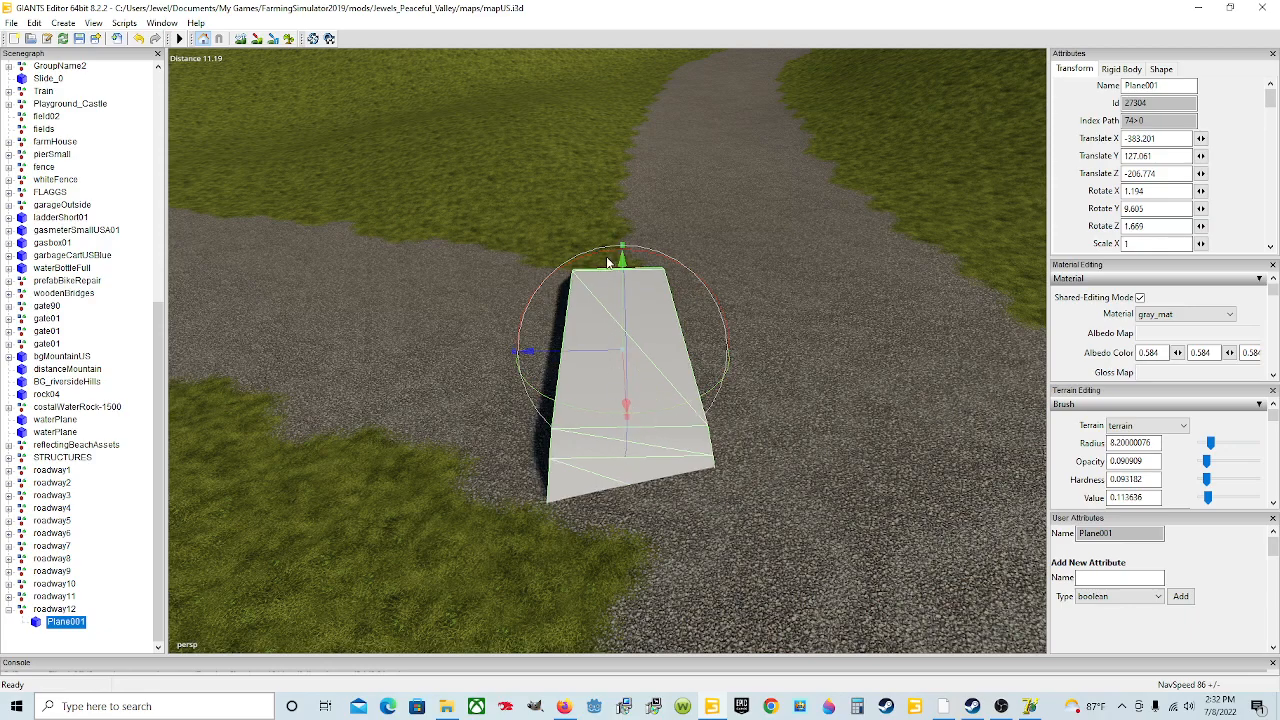
{"action": "left_click_drag", "start_coordinate": [776, 444], "coordinate": [652, 404], "text": "alt"}
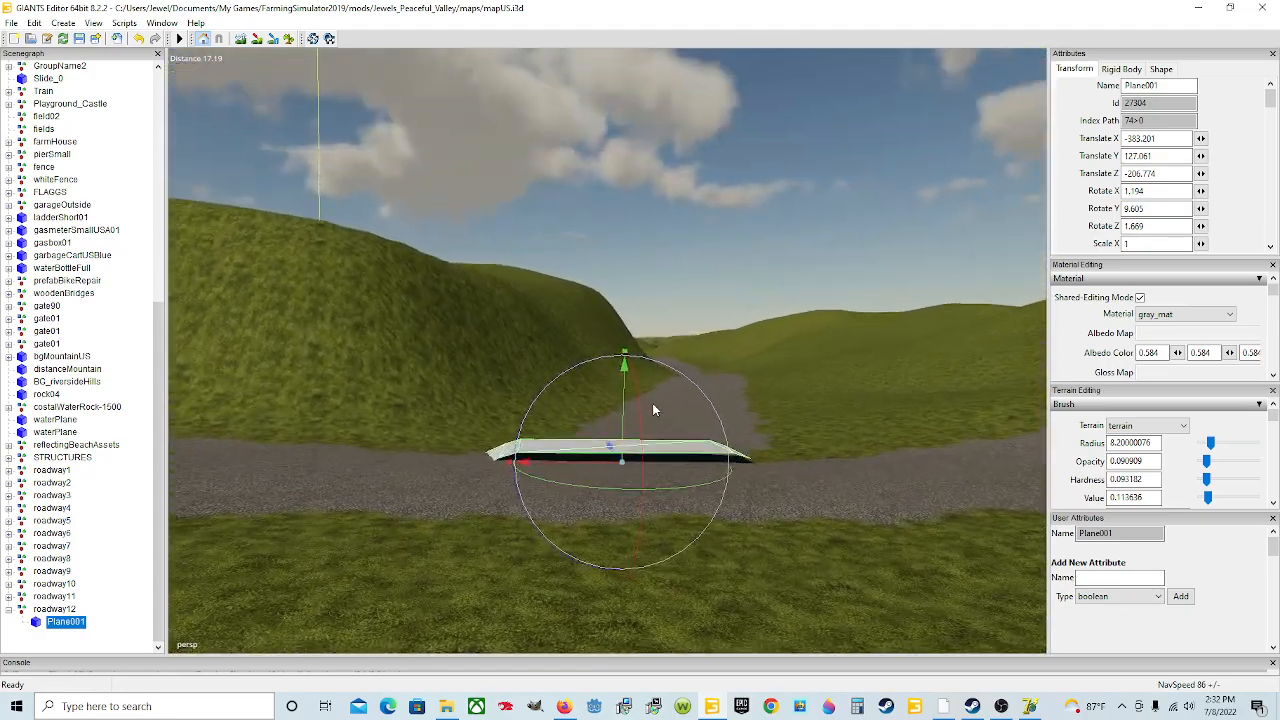
{"action": "scroll", "coordinate": [652, 404], "scroll_direction": "up", "scroll_amount": 2}
Step: Lower the plane onto the road surface and tilt it to about 5.8 degrees on X and 2.3 on Z
{"action": "left_click_drag", "start_coordinate": [640, 503], "coordinate": [701, 518]}
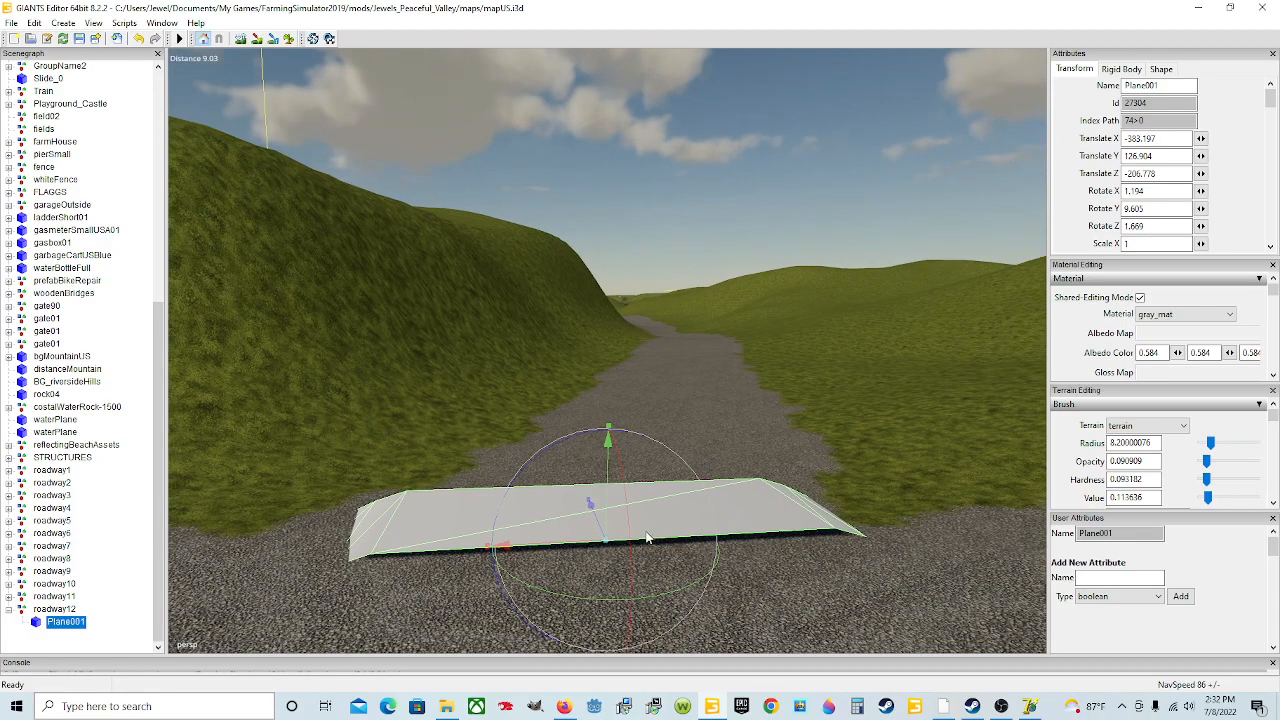
{"action": "left_click_drag", "start_coordinate": [628, 540], "coordinate": [628, 538]}
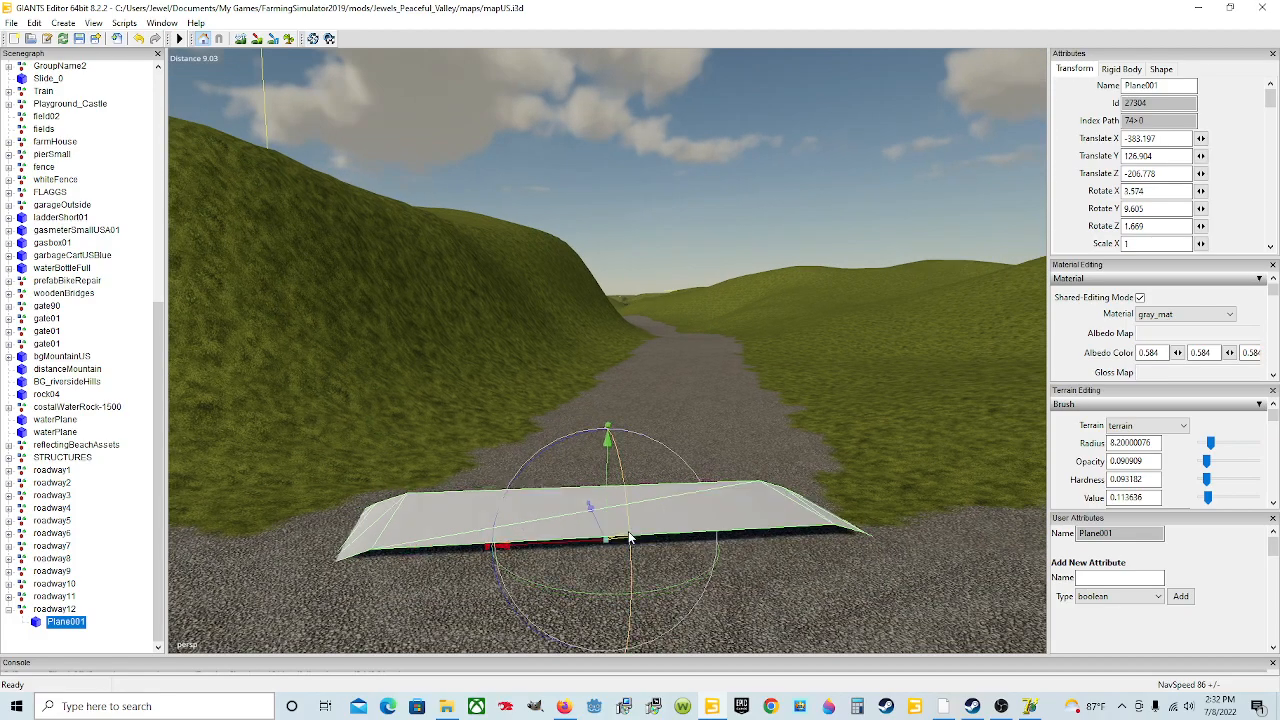
{"action": "left_click_drag", "start_coordinate": [612, 495], "coordinate": [684, 508]}
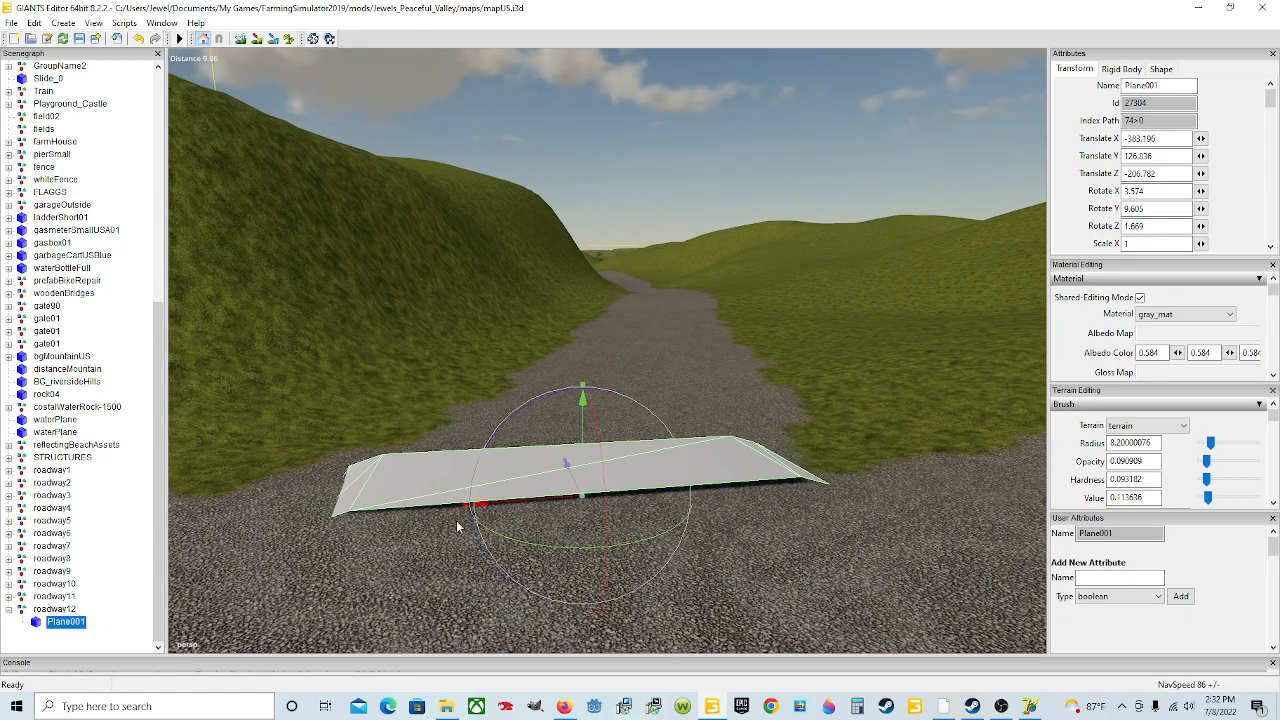
{"action": "left_click_drag", "start_coordinate": [543, 401], "coordinate": [561, 432]}
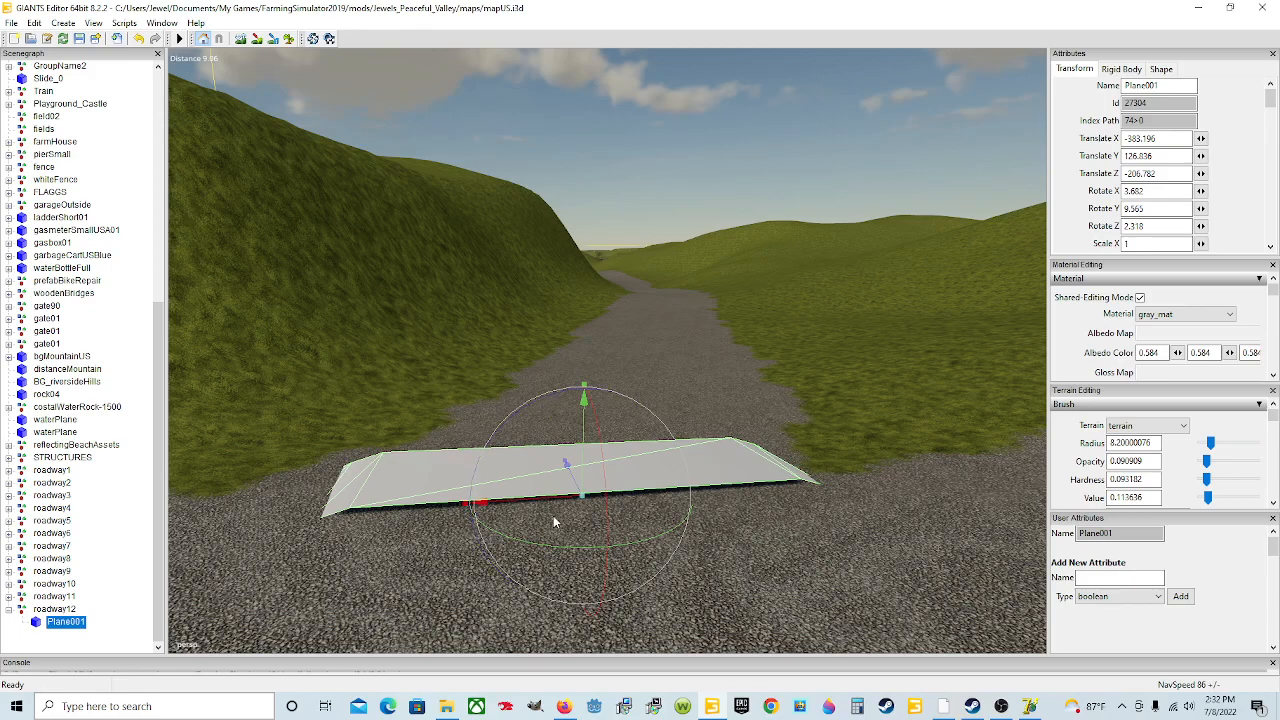
{"action": "left_click_drag", "start_coordinate": [592, 482], "coordinate": [573, 516], "text": "alt"}
{"action": "scroll", "coordinate": [572, 511], "scroll_direction": "down", "scroll_amount": 2}
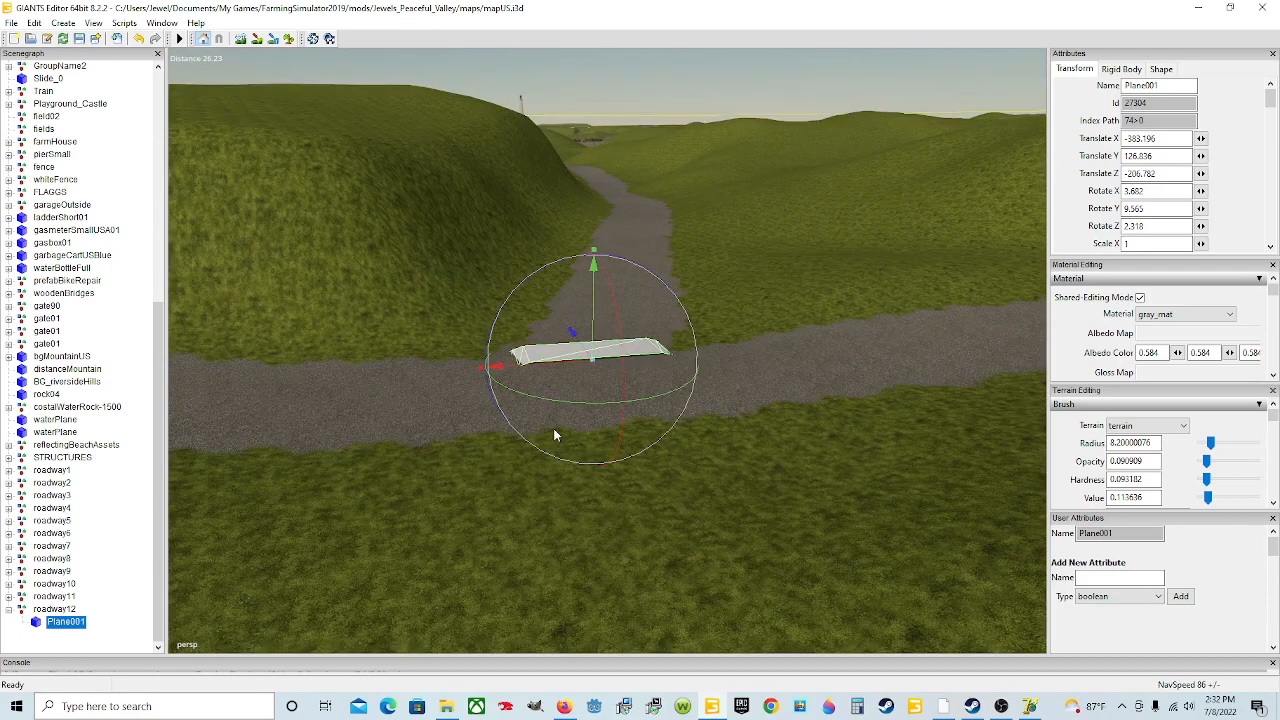
{"action": "left_click_drag", "start_coordinate": [625, 373], "coordinate": [627, 374]}
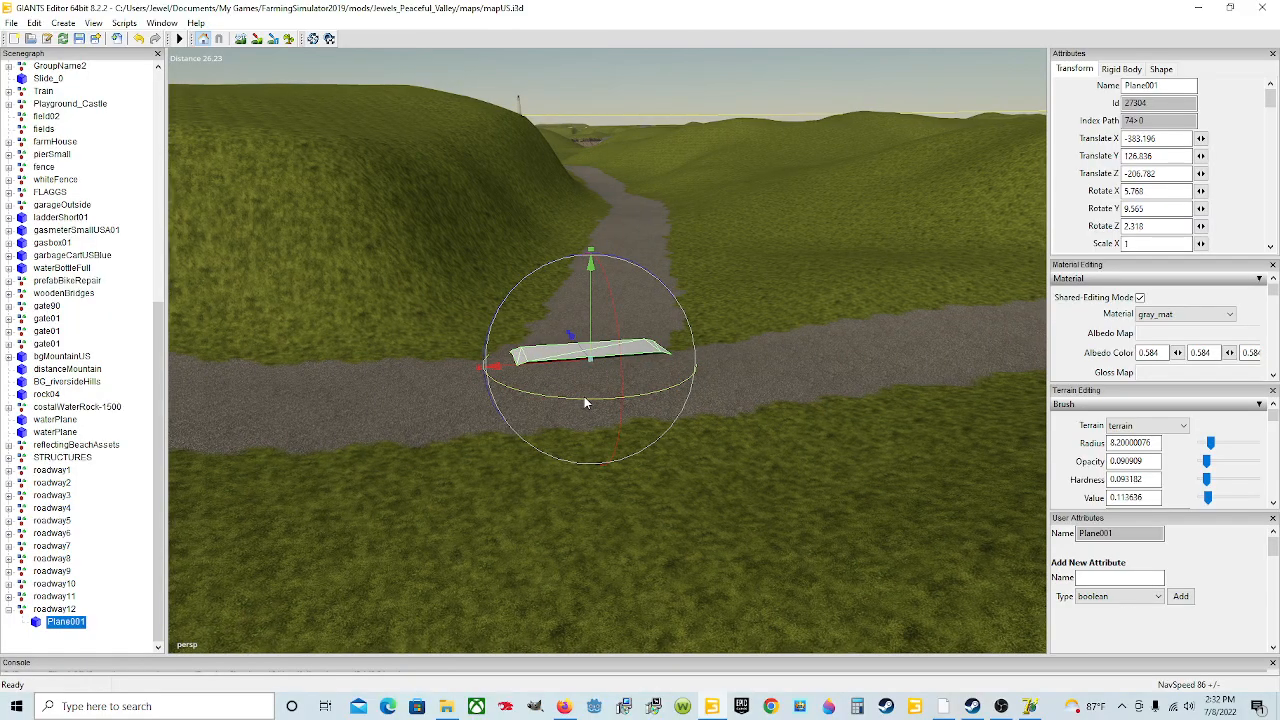
Step: Shift the plane slightly along X to center it on the road junction
{"action": "scroll", "coordinate": [584, 398], "scroll_direction": "up", "scroll_amount": 2}
{"action": "left_click_drag", "start_coordinate": [584, 398], "coordinate": [606, 434], "text": "alt"}
{"action": "scroll", "coordinate": [606, 434], "scroll_direction": "down", "scroll_amount": 3}
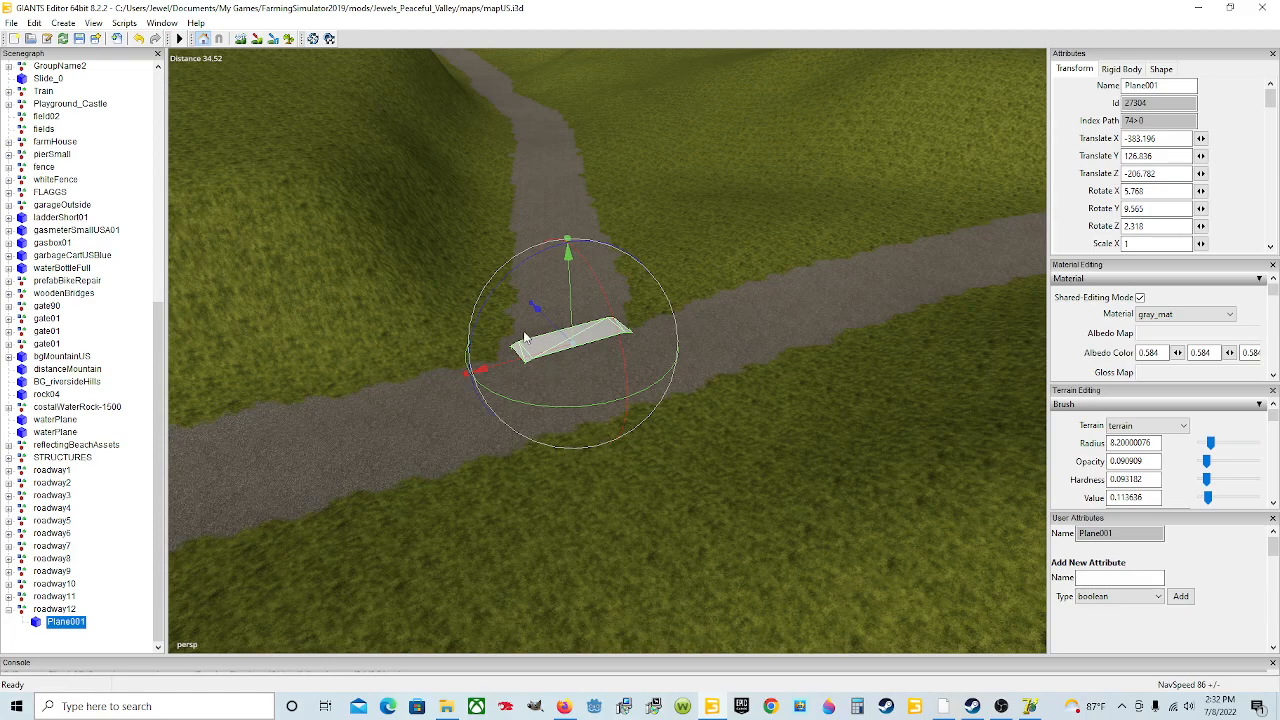
{"action": "left_click_drag", "start_coordinate": [506, 365], "coordinate": [513, 365]}
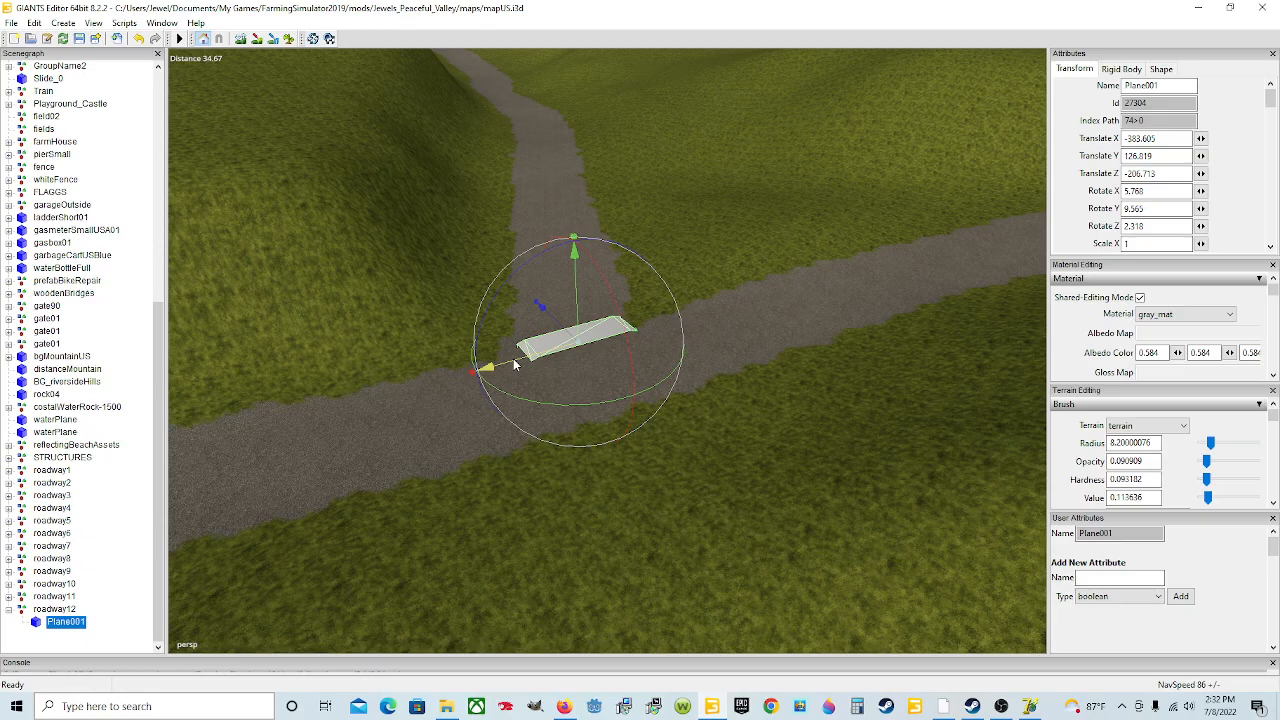
{"action": "scroll", "coordinate": [760, 372], "scroll_direction": "up", "scroll_amount": 8}
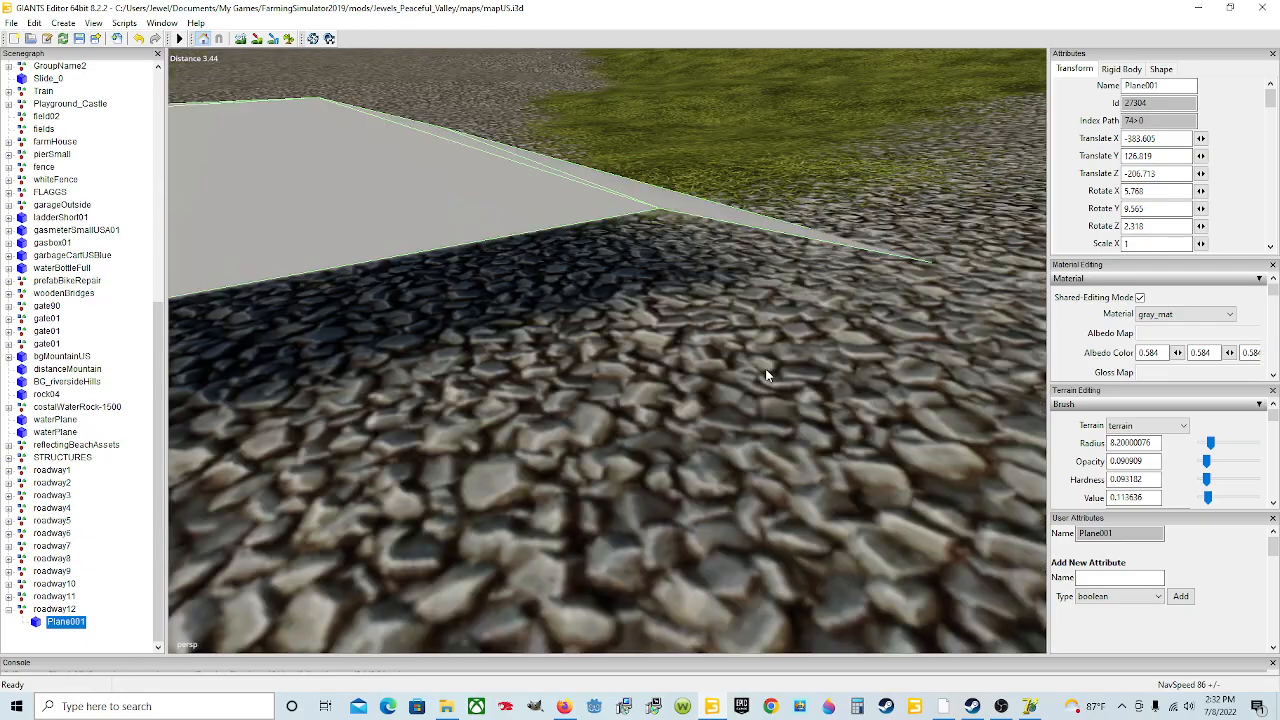
{"action": "scroll", "coordinate": [765, 375], "scroll_direction": "down", "scroll_amount": 8}
Step: Duplicate the plane, move the copy up the north road and rotate it to about -7.8 degrees on Y
{"action": "key", "text": "ctrl+d"}
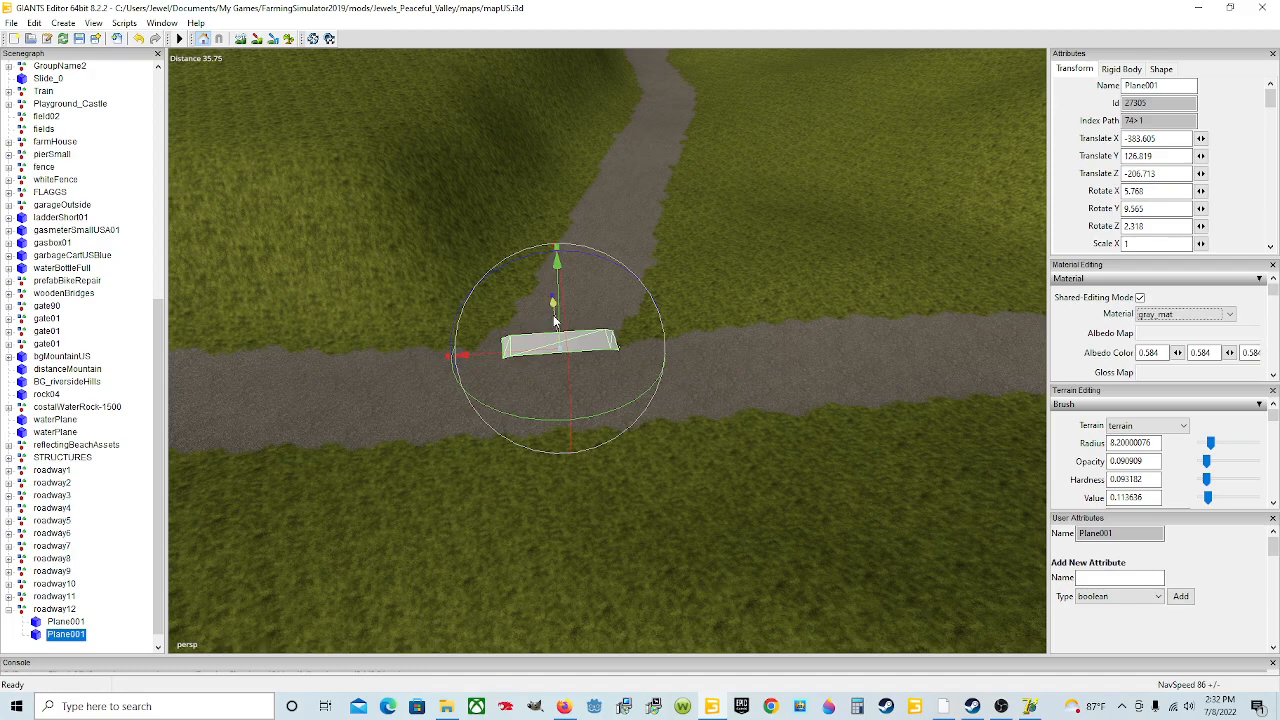
{"action": "left_click_drag", "start_coordinate": [555, 320], "coordinate": [611, 238]}
{"action": "left_click_drag", "start_coordinate": [484, 305], "coordinate": [509, 304]}
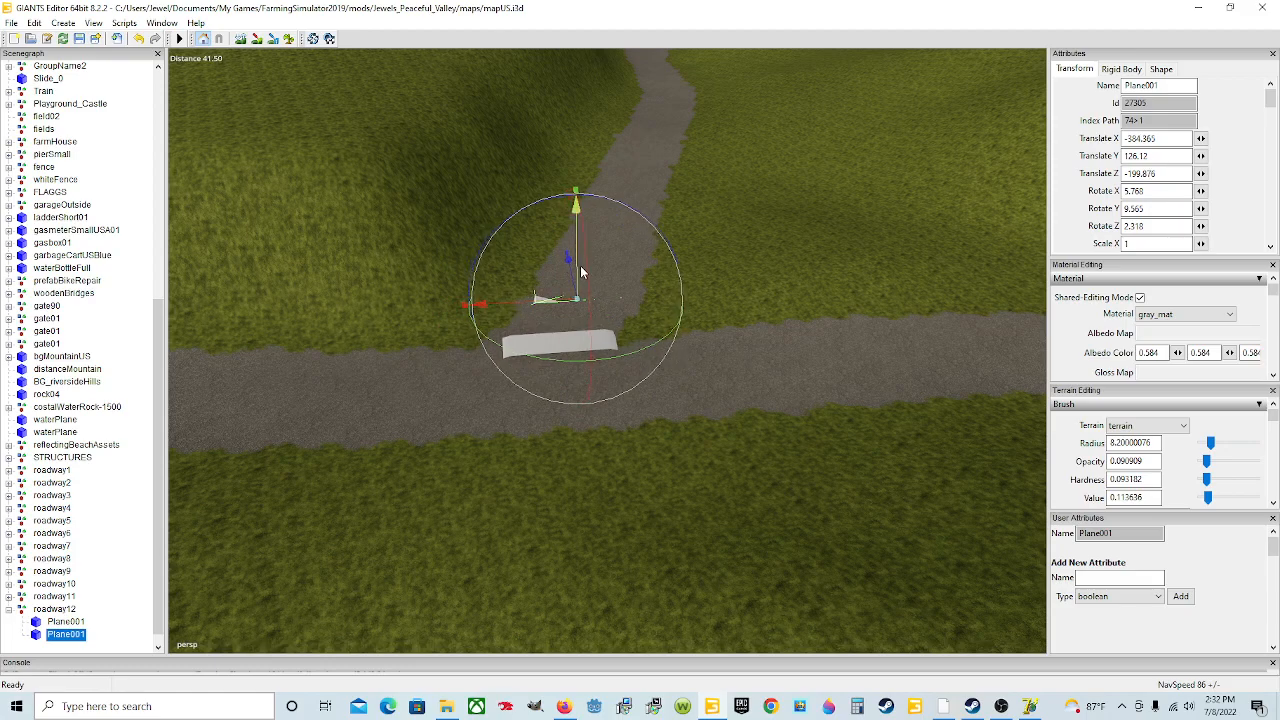
{"action": "left_click_drag", "start_coordinate": [577, 262], "coordinate": [576, 256]}
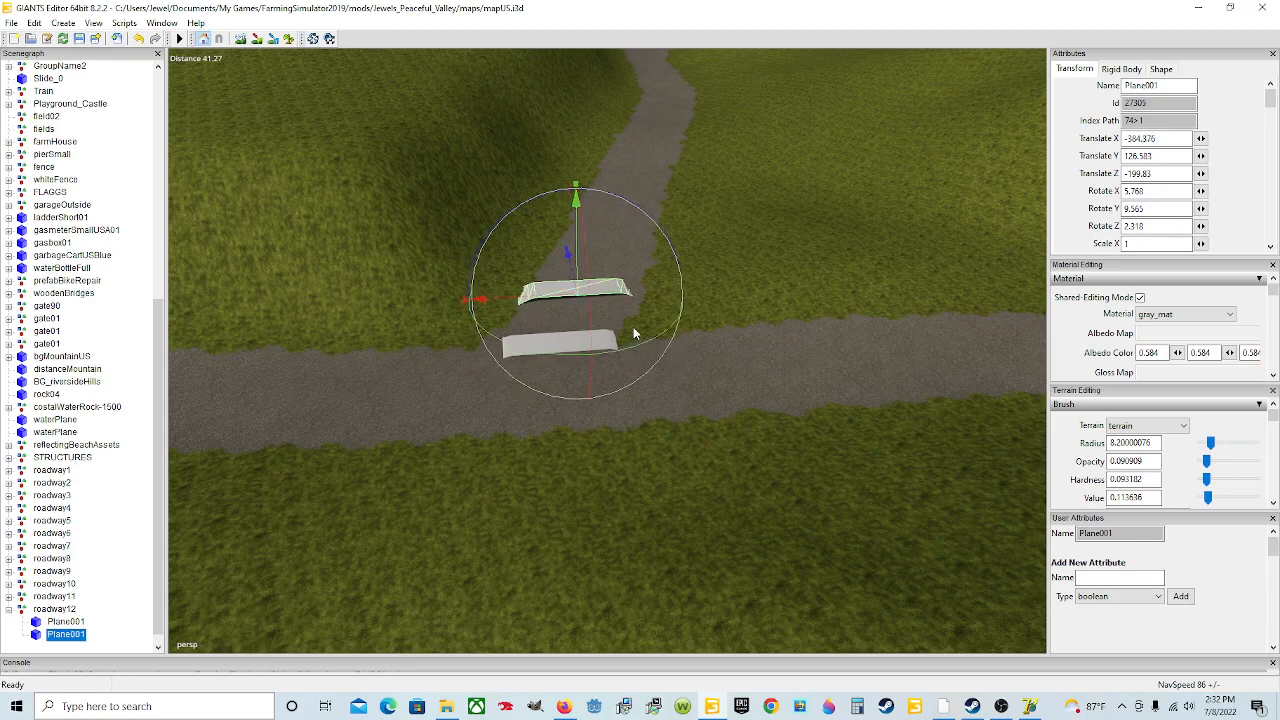
{"action": "left_click_drag", "start_coordinate": [643, 342], "coordinate": [528, 330]}
{"action": "scroll", "coordinate": [571, 411], "scroll_direction": "up", "scroll_amount": 3}
{"action": "scroll", "coordinate": [640, 395], "scroll_direction": "down", "scroll_amount": 3}
{"action": "scroll", "coordinate": [619, 380], "scroll_direction": "up", "scroll_amount": 2}
{"action": "scroll", "coordinate": [518, 379], "scroll_direction": "up", "scroll_amount": 4}
{"action": "scroll", "coordinate": [539, 341], "scroll_direction": "up", "scroll_amount": 2}
{"action": "scroll", "coordinate": [538, 338], "scroll_direction": "down", "scroll_amount": 5}
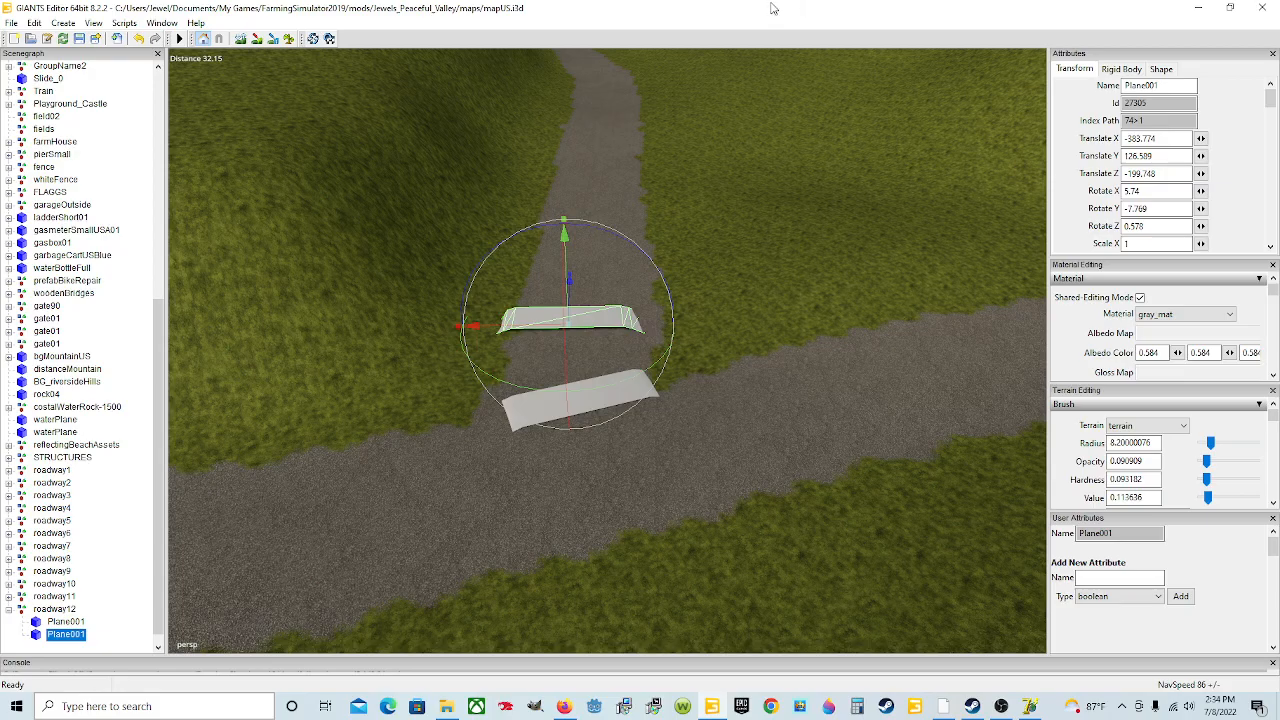
Step: Tilt the second plane to about 1.35 degrees on X and lower it onto the road
{"action": "middle_click_drag", "start_coordinate": [526, 450], "coordinate": [567, 351], "text": "alt"}
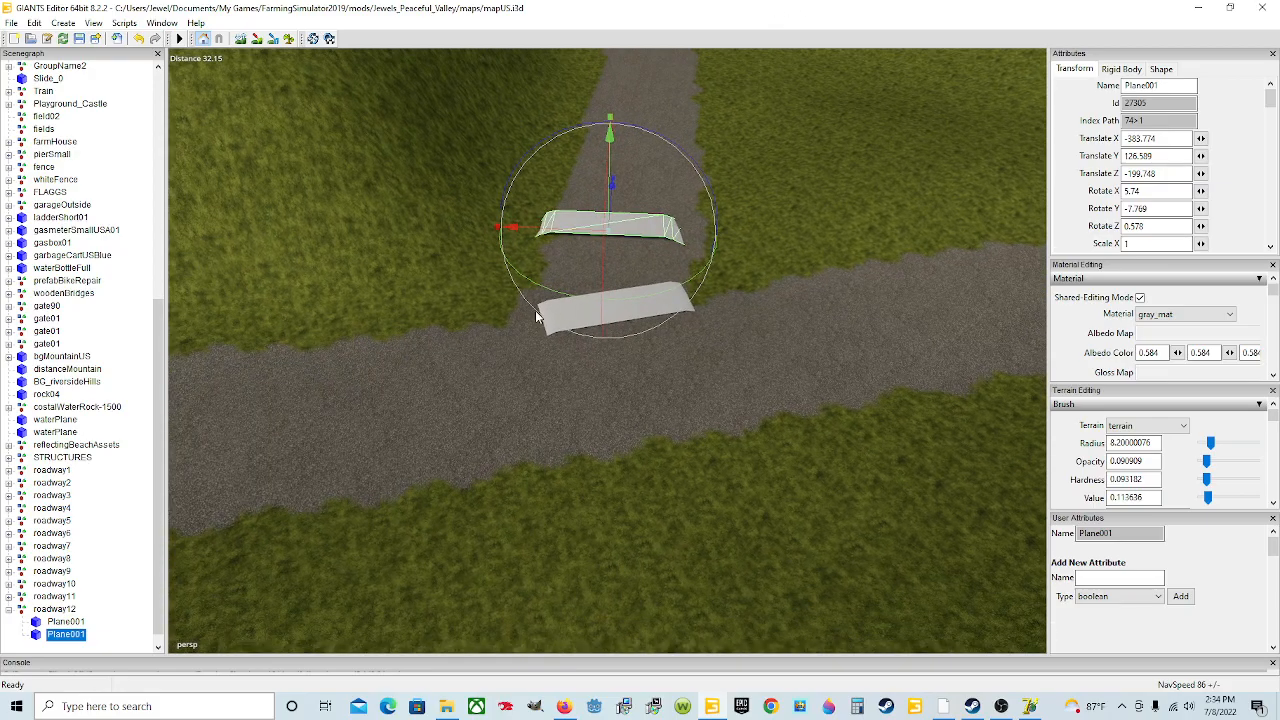
{"action": "scroll", "coordinate": [567, 351], "scroll_direction": "up", "scroll_amount": 5}
{"action": "left_click_drag", "start_coordinate": [567, 351], "coordinate": [664, 304], "text": "alt"}
{"action": "scroll", "coordinate": [666, 306], "scroll_direction": "up", "scroll_amount": 5}
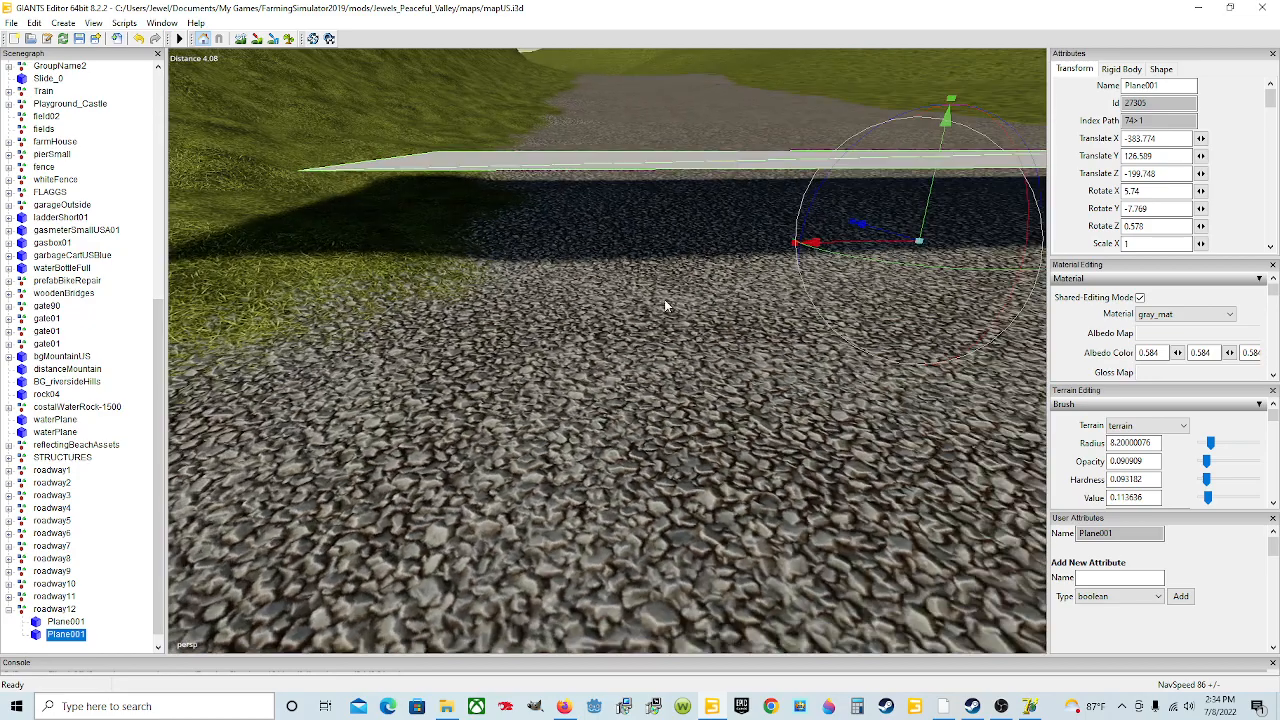
{"action": "scroll", "coordinate": [665, 305], "scroll_direction": "down", "scroll_amount": 5}
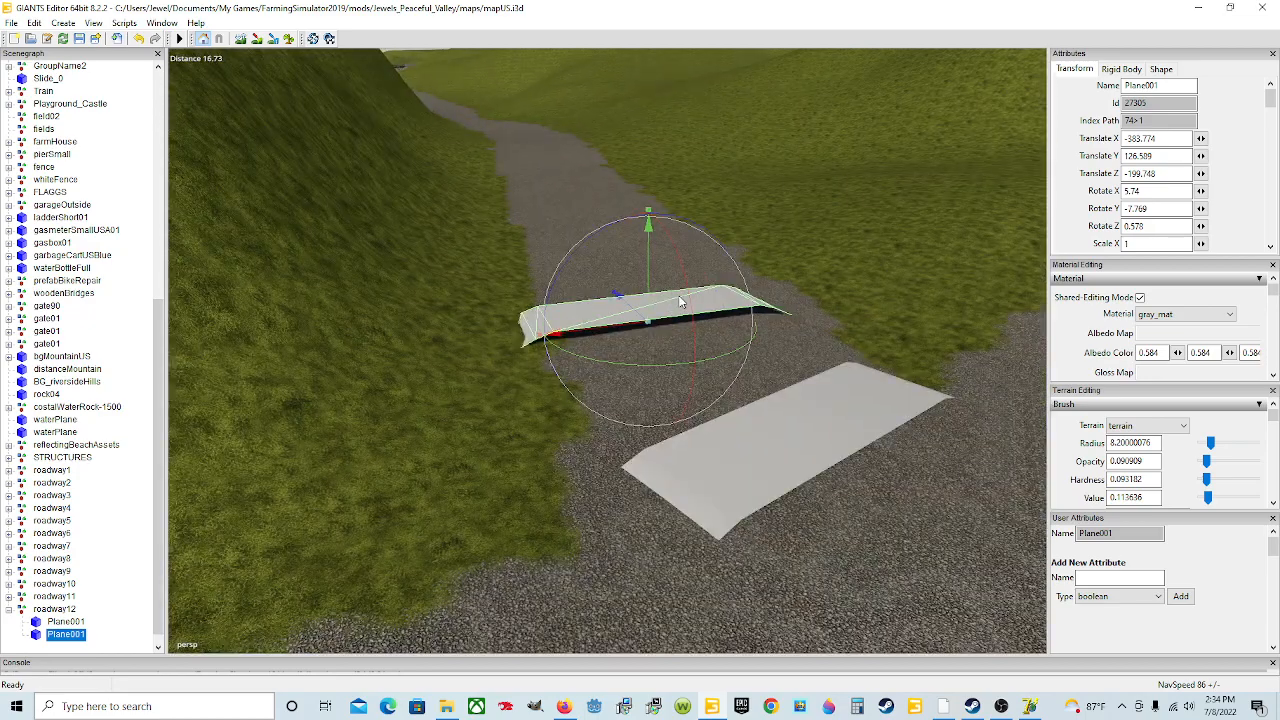
{"action": "left_click_drag", "start_coordinate": [694, 298], "coordinate": [691, 321]}
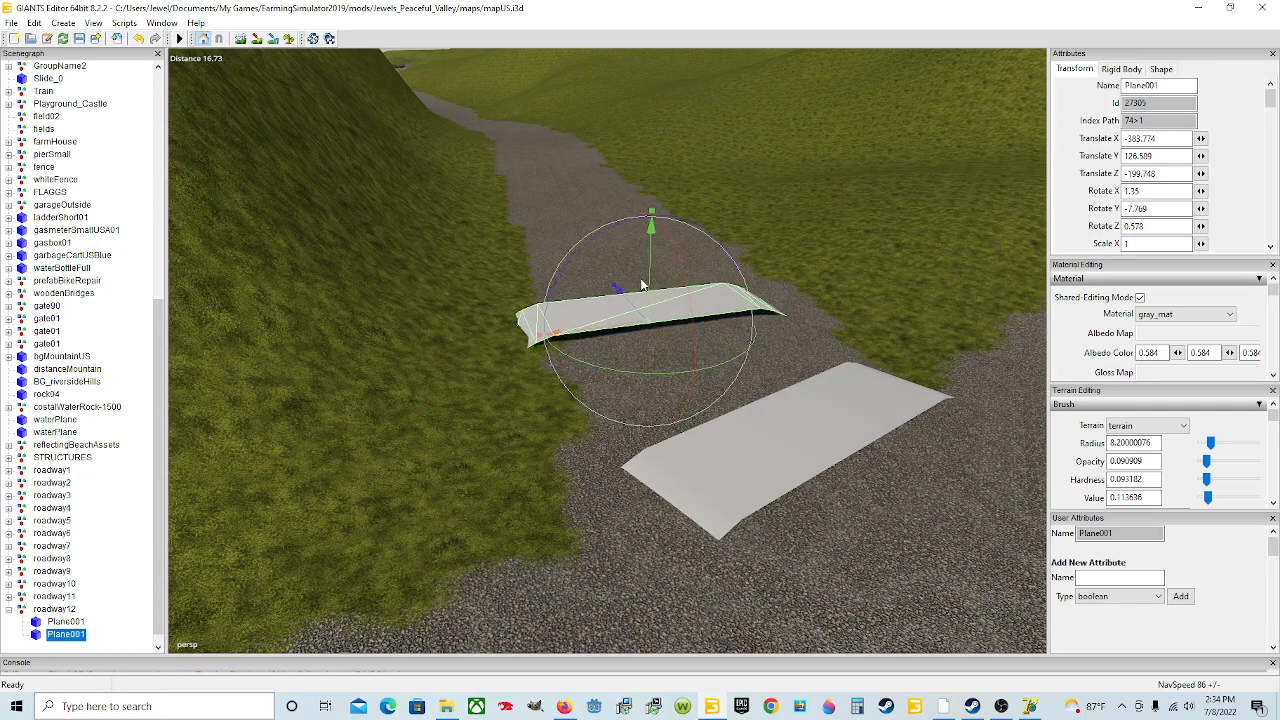
{"action": "left_click_drag", "start_coordinate": [648, 281], "coordinate": [604, 381]}
{"action": "scroll", "coordinate": [648, 331], "scroll_direction": "down", "scroll_amount": 3}
{"action": "scroll", "coordinate": [630, 376], "scroll_direction": "down", "scroll_amount": 4}
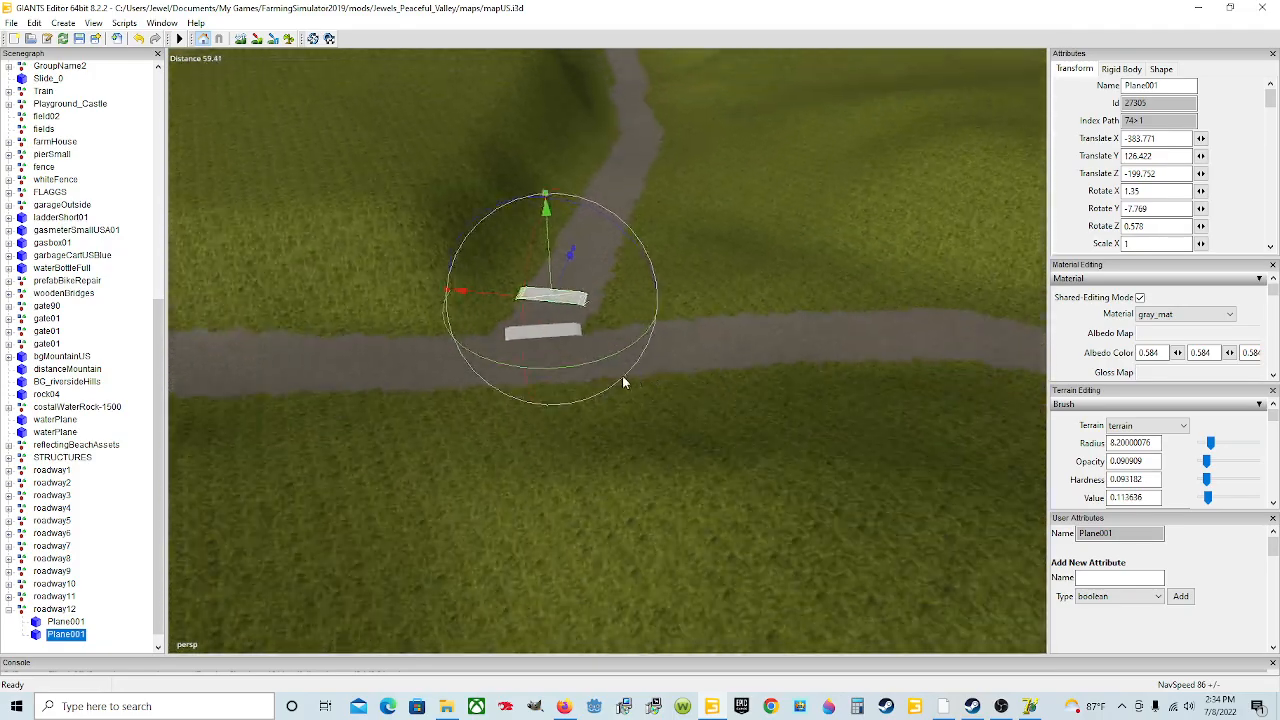
{"action": "left_click_drag", "start_coordinate": [530, 365], "coordinate": [572, 380], "text": "alt"}
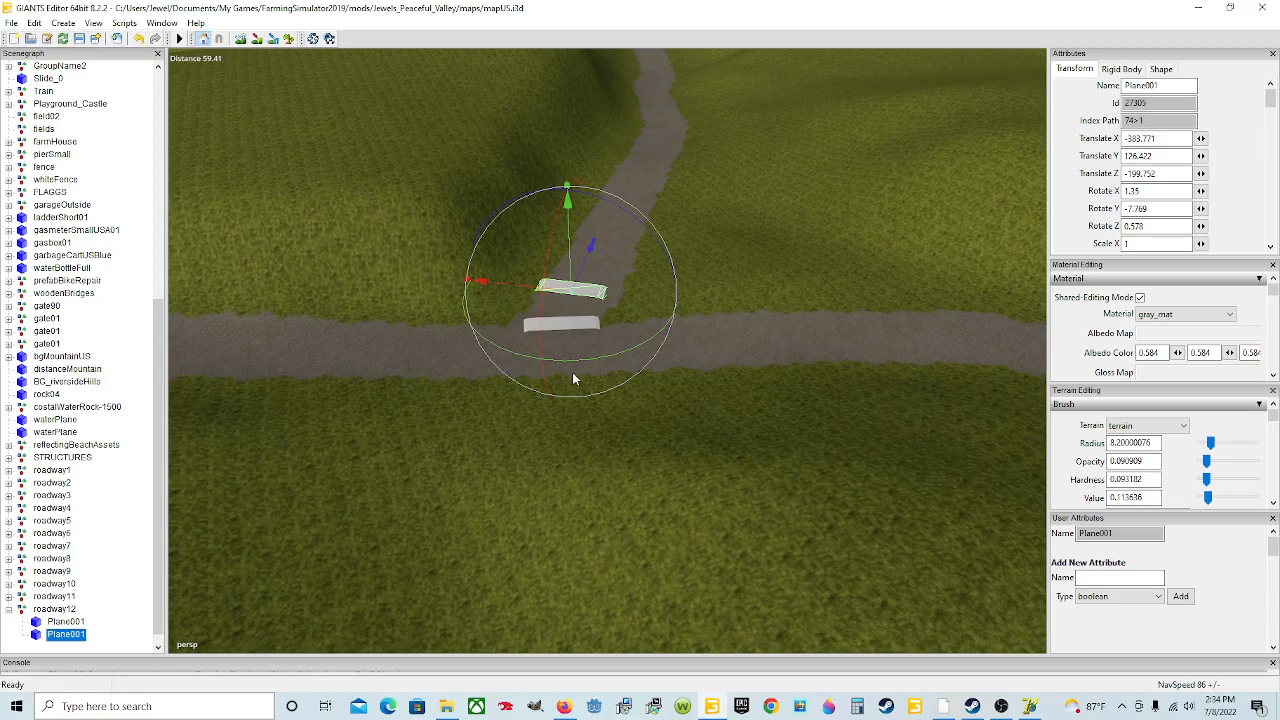
Step: Duplicate the second plane and move the copy further up the road, raising it slightly
{"action": "key", "text": "ctrl+d"}
{"action": "left_click_drag", "start_coordinate": [593, 247], "coordinate": [628, 211]}
{"action": "scroll", "coordinate": [612, 237], "scroll_direction": "up", "scroll_amount": 10}
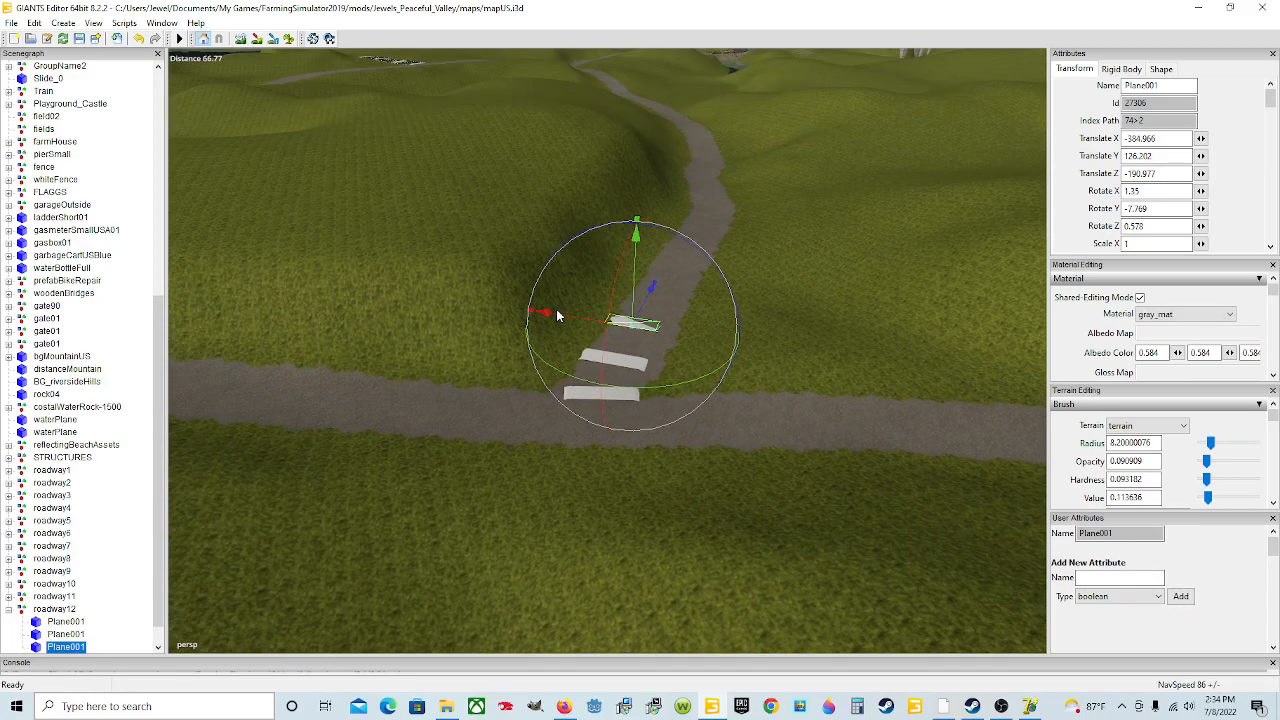
{"action": "scroll", "coordinate": [625, 328], "scroll_direction": "down", "scroll_amount": 3}
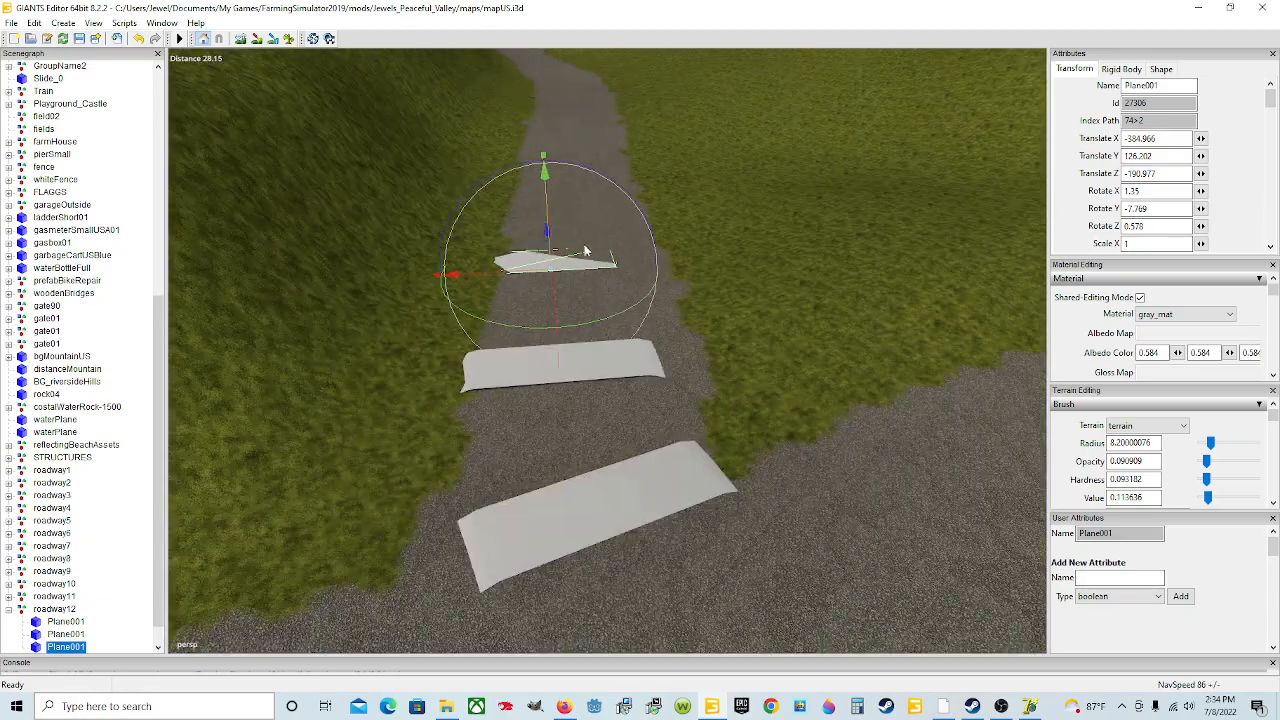
{"action": "left_click_drag", "start_coordinate": [545, 218], "coordinate": [546, 209]}
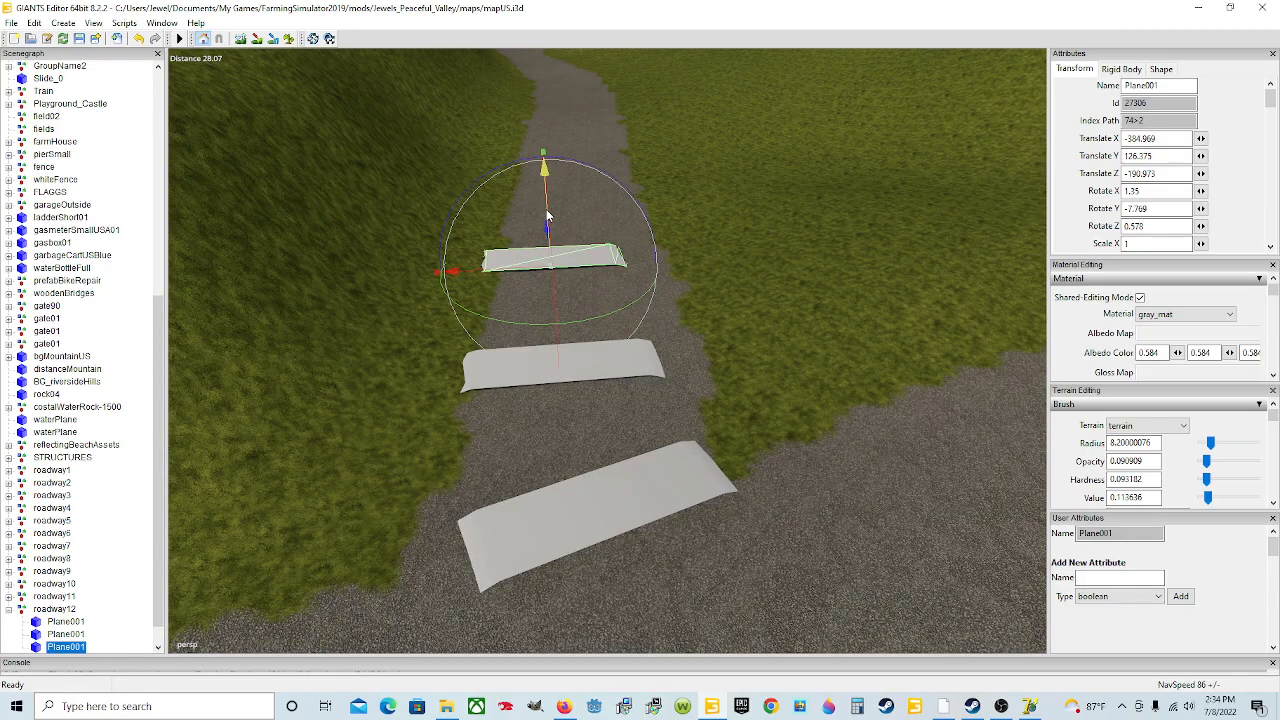
{"action": "middle_click_drag", "start_coordinate": [645, 280], "coordinate": [533, 247]}
{"action": "left_click_drag", "start_coordinate": [665, 330], "coordinate": [674, 331]}
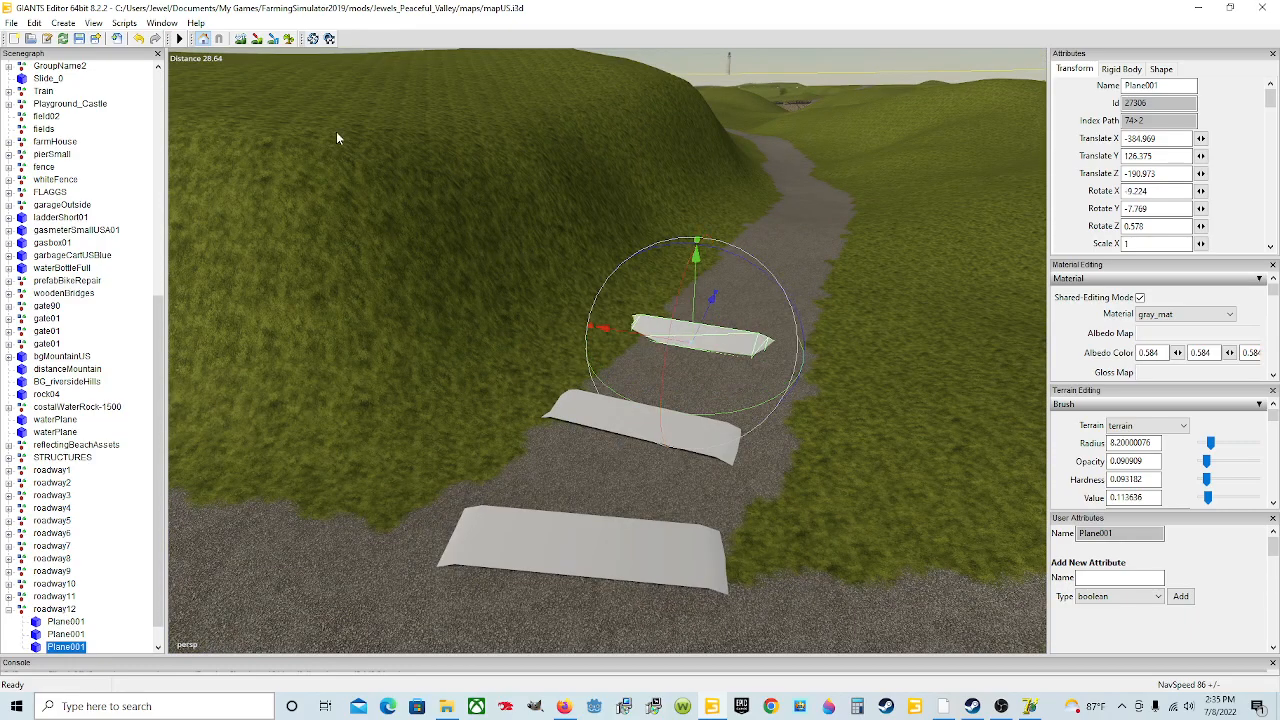
{"action": "left_click", "coordinate": [140, 40]}
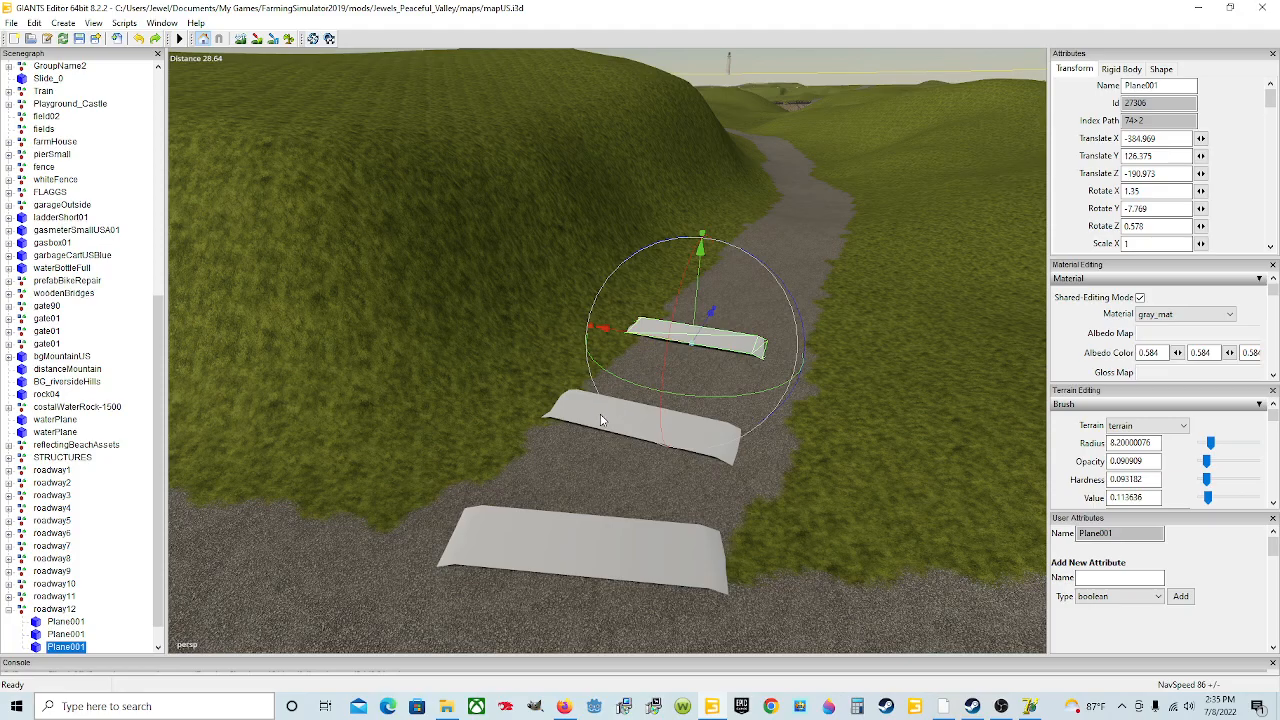
Step: Rotate the third plane to about -10.7 degrees on Y and shift it slightly along X
{"action": "scroll", "coordinate": [625, 395], "scroll_direction": "up", "scroll_amount": 5}
{"action": "scroll", "coordinate": [631, 391], "scroll_direction": "down", "scroll_amount": 7}
{"action": "left_click_drag", "start_coordinate": [631, 391], "coordinate": [634, 446], "text": "alt"}
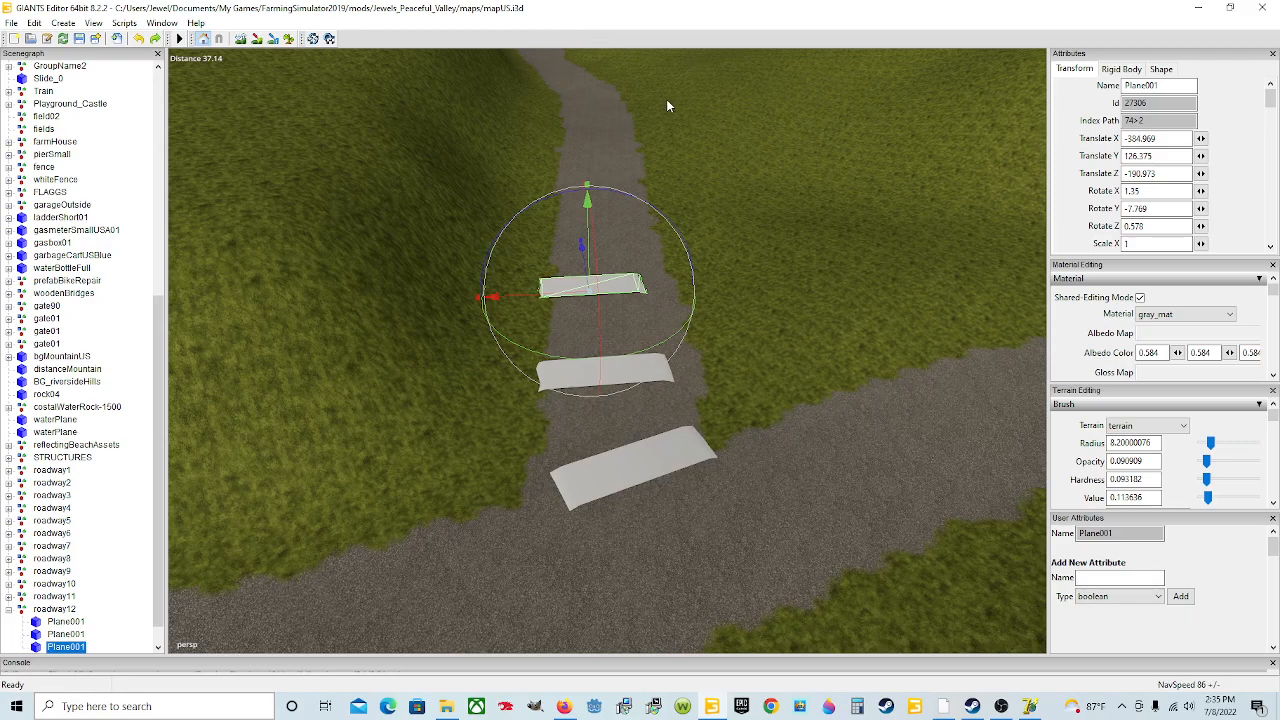
{"action": "scroll", "coordinate": [657, 200], "scroll_direction": "up", "scroll_amount": 5}
{"action": "left_click_drag", "start_coordinate": [519, 188], "coordinate": [610, 208], "text": "alt"}
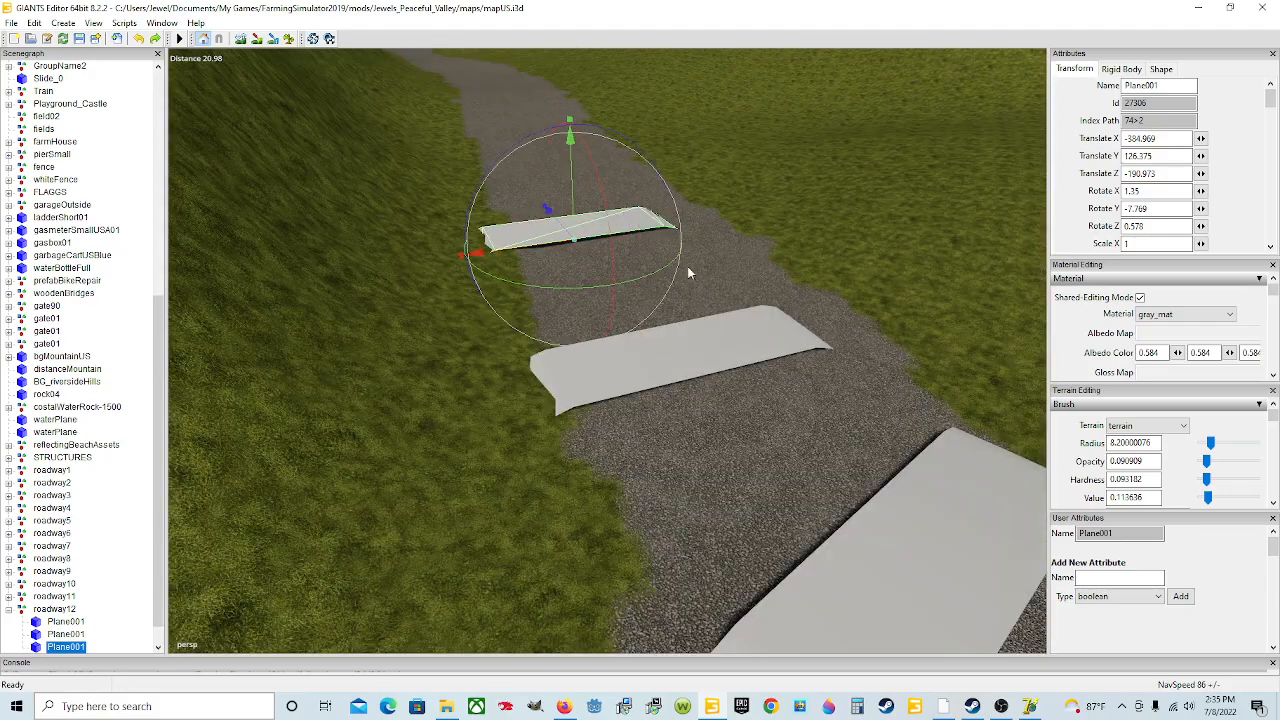
{"action": "left_click_drag", "start_coordinate": [595, 250], "coordinate": [576, 320]}
{"action": "scroll", "coordinate": [684, 300], "scroll_direction": "up", "scroll_amount": 5}
{"action": "scroll", "coordinate": [576, 320], "scroll_direction": "down", "scroll_amount": 6}
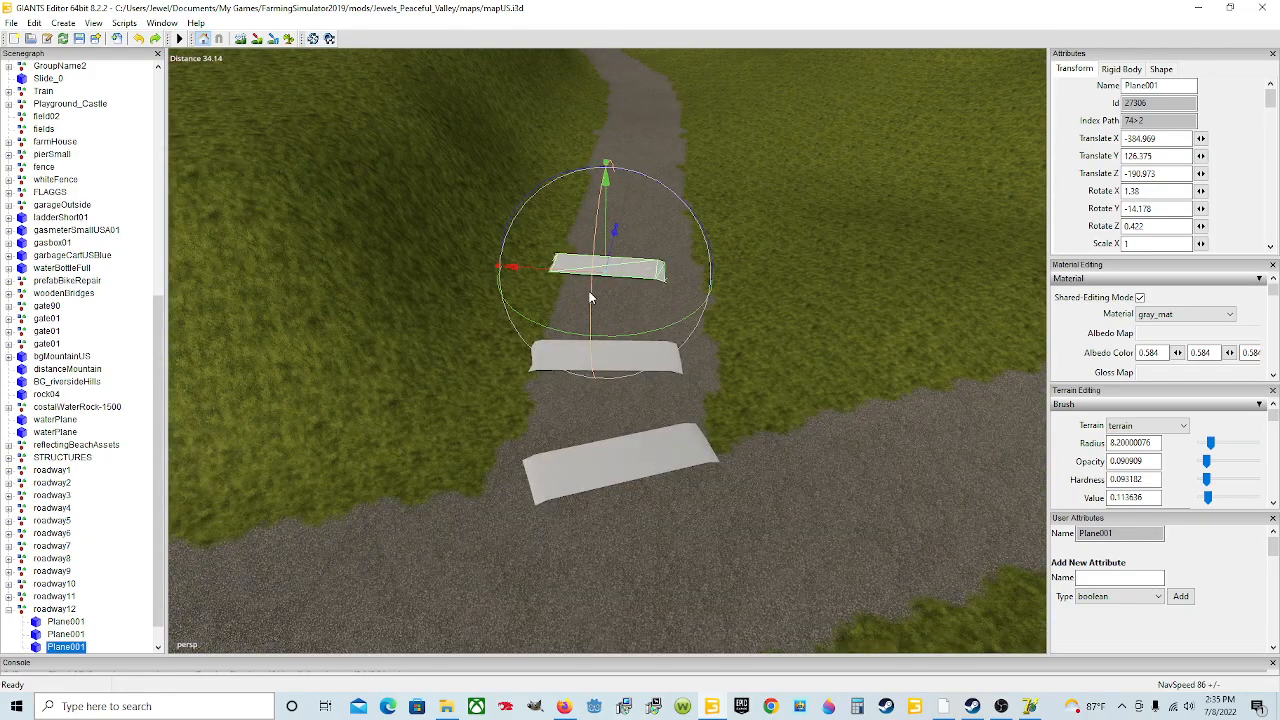
{"action": "left_click_drag", "start_coordinate": [623, 335], "coordinate": [630, 345]}
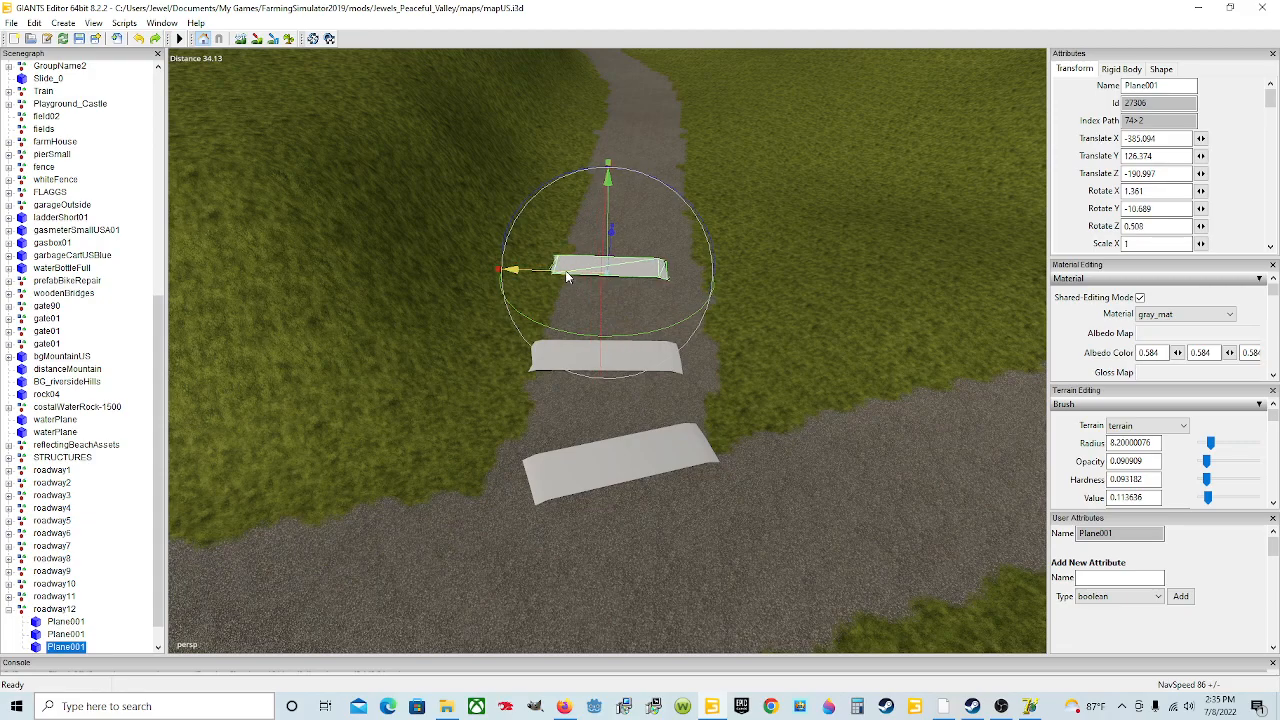
{"action": "left_click_drag", "start_coordinate": [565, 270], "coordinate": [591, 344]}
{"action": "scroll", "coordinate": [591, 344], "scroll_direction": "down", "scroll_amount": 3}
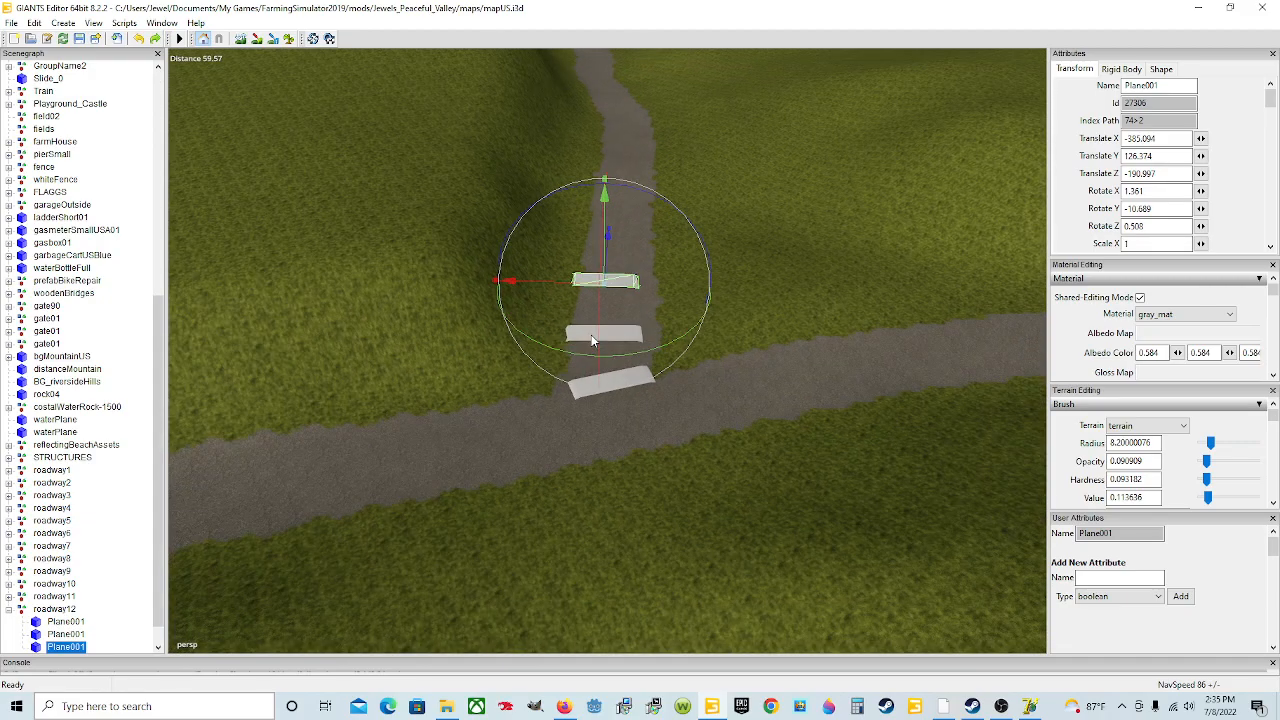
Step: Duplicate the third plane and move the copy further up the road
{"action": "key", "text": "ctrl+d"}
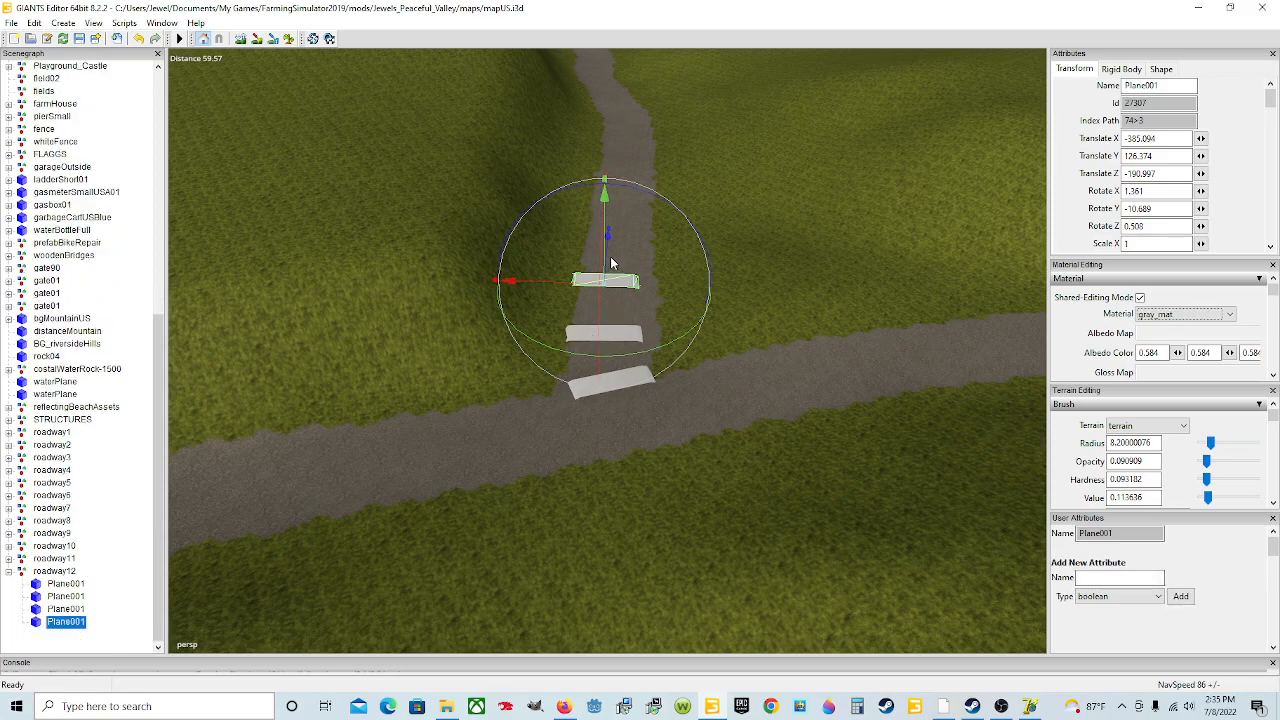
{"action": "left_click_drag", "start_coordinate": [608, 238], "coordinate": [717, 194]}
{"action": "scroll", "coordinate": [634, 307], "scroll_direction": "up", "scroll_amount": 5}
{"action": "scroll", "coordinate": [636, 318], "scroll_direction": "down", "scroll_amount": 3}
{"action": "left_click_drag", "start_coordinate": [637, 340], "coordinate": [652, 367], "text": "alt"}
{"action": "scroll", "coordinate": [640, 290], "scroll_direction": "up", "scroll_amount": 3}
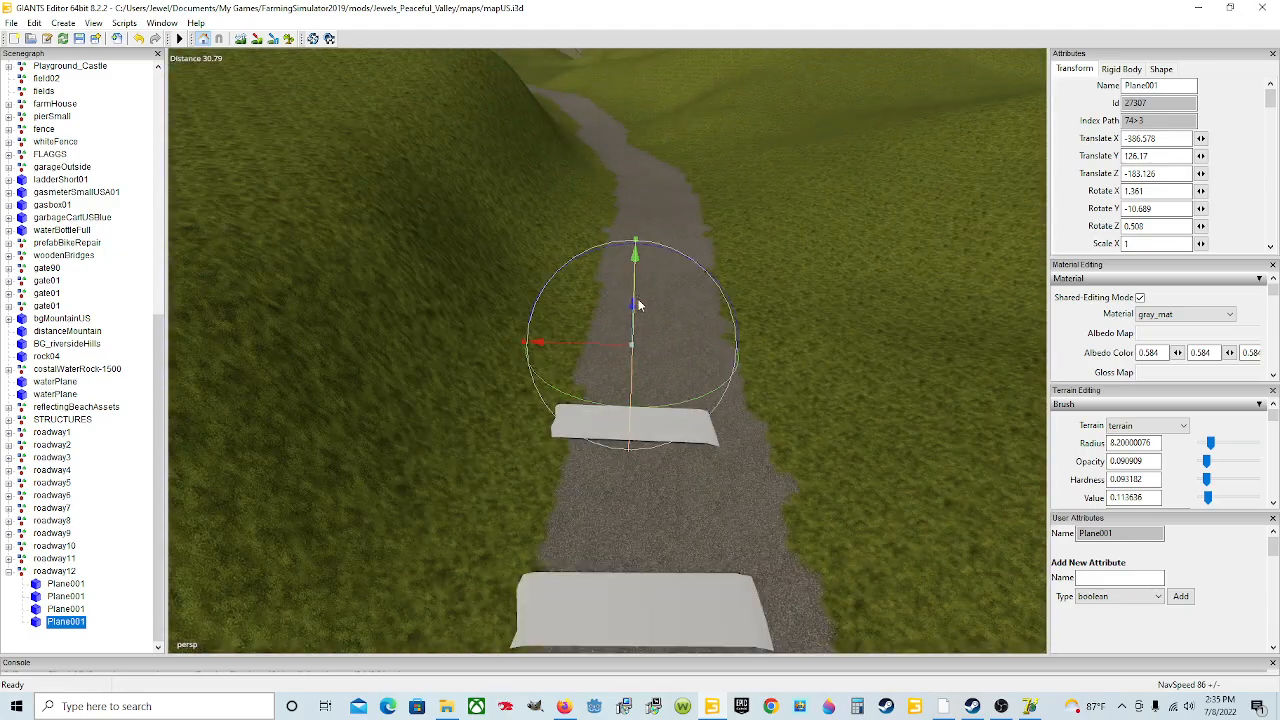
Step: Raise the fourth plane onto the road surface and tilt it to about -0.5 degrees on X
{"action": "left_click_drag", "start_coordinate": [640, 306], "coordinate": [743, 306], "text": "alt"}
{"action": "scroll", "coordinate": [706, 310], "scroll_direction": "up", "scroll_amount": 2}
{"action": "scroll", "coordinate": [594, 313], "scroll_direction": "down", "scroll_amount": 1}
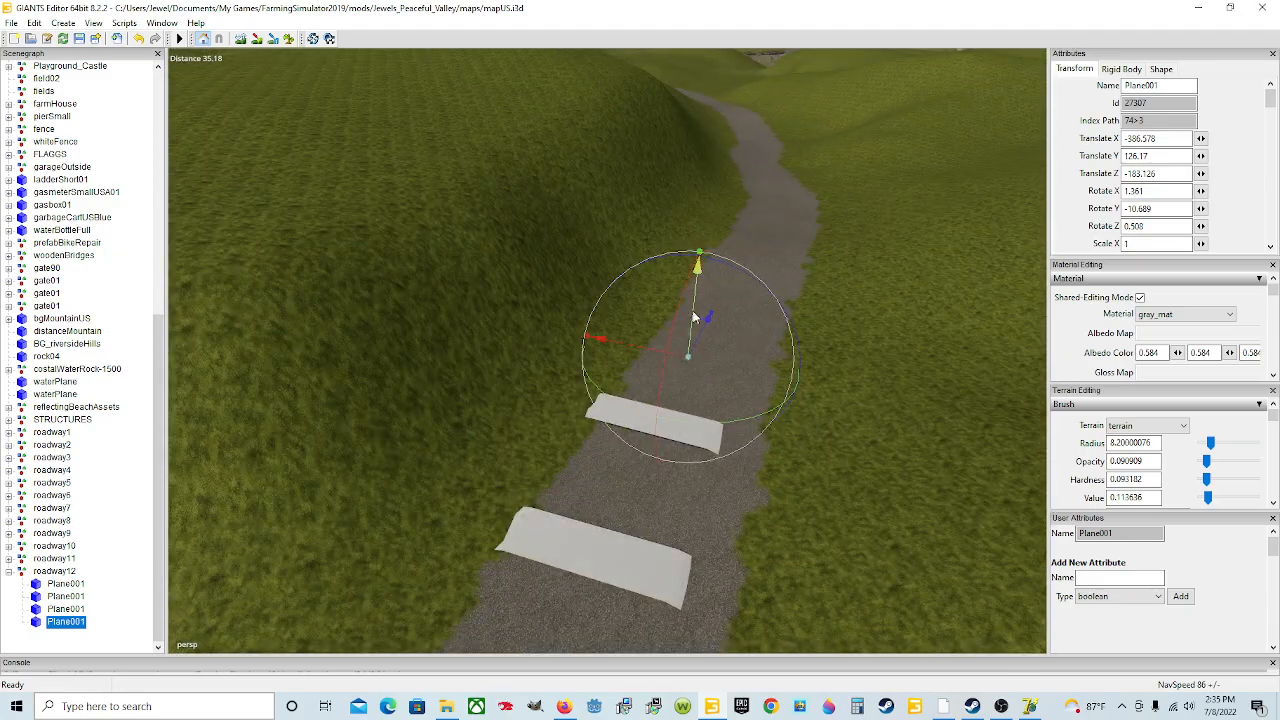
{"action": "left_click_drag", "start_coordinate": [697, 316], "coordinate": [708, 305]}
{"action": "left_click_drag", "start_coordinate": [660, 352], "coordinate": [662, 358]}
{"action": "scroll", "coordinate": [650, 375], "scroll_direction": "up", "scroll_amount": 4}
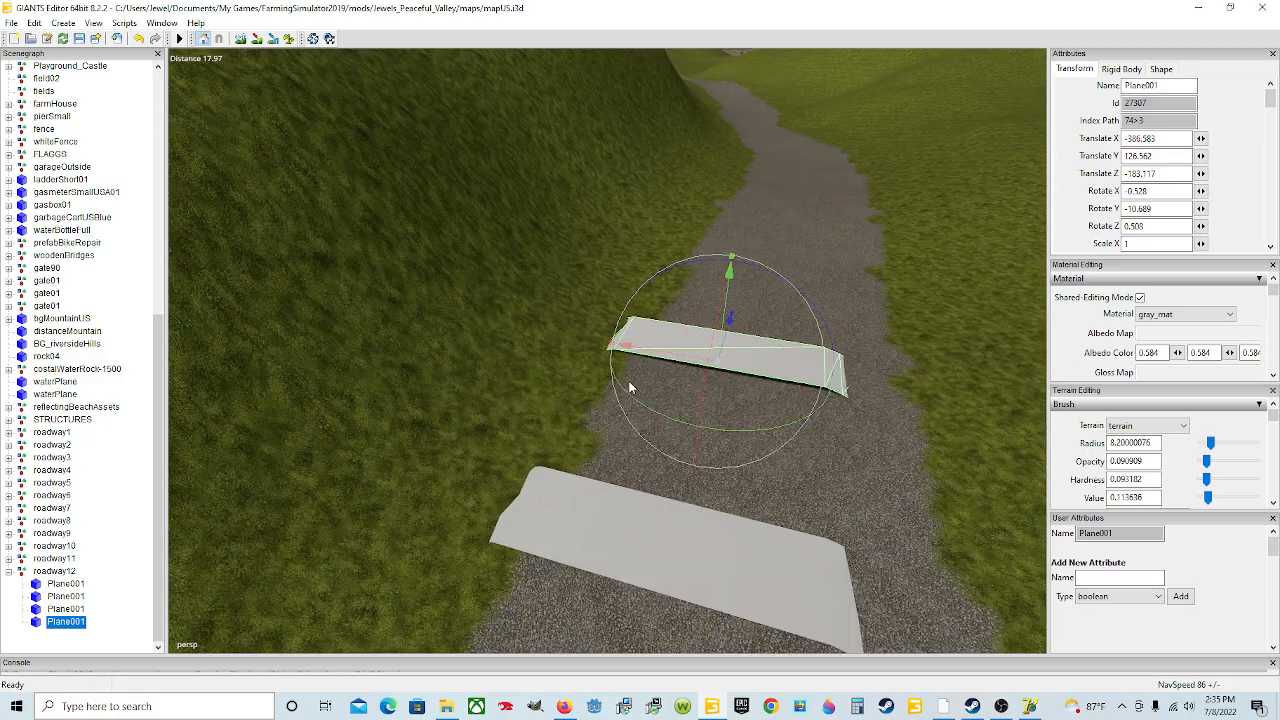
{"action": "scroll", "coordinate": [612, 384], "scroll_direction": "down", "scroll_amount": 4}
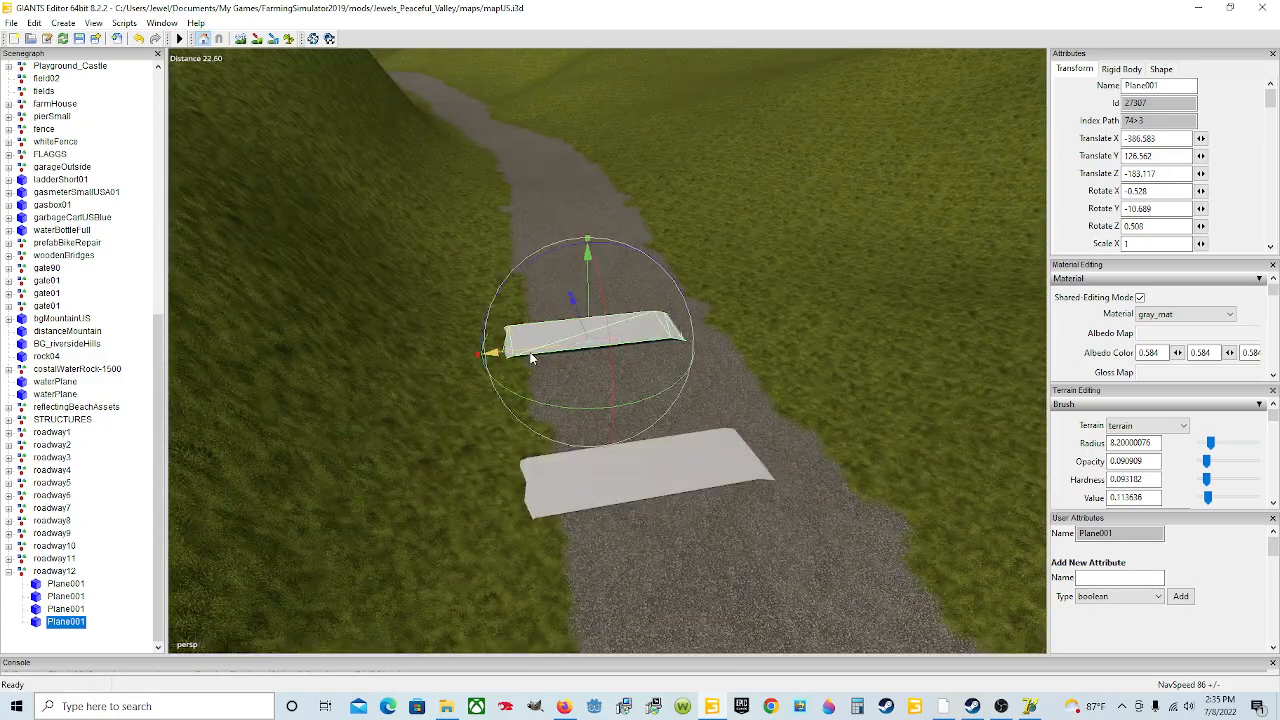
Step: Nudge the fourth plane slightly sideways along X
{"action": "left_click_drag", "start_coordinate": [529, 352], "coordinate": [542, 351]}
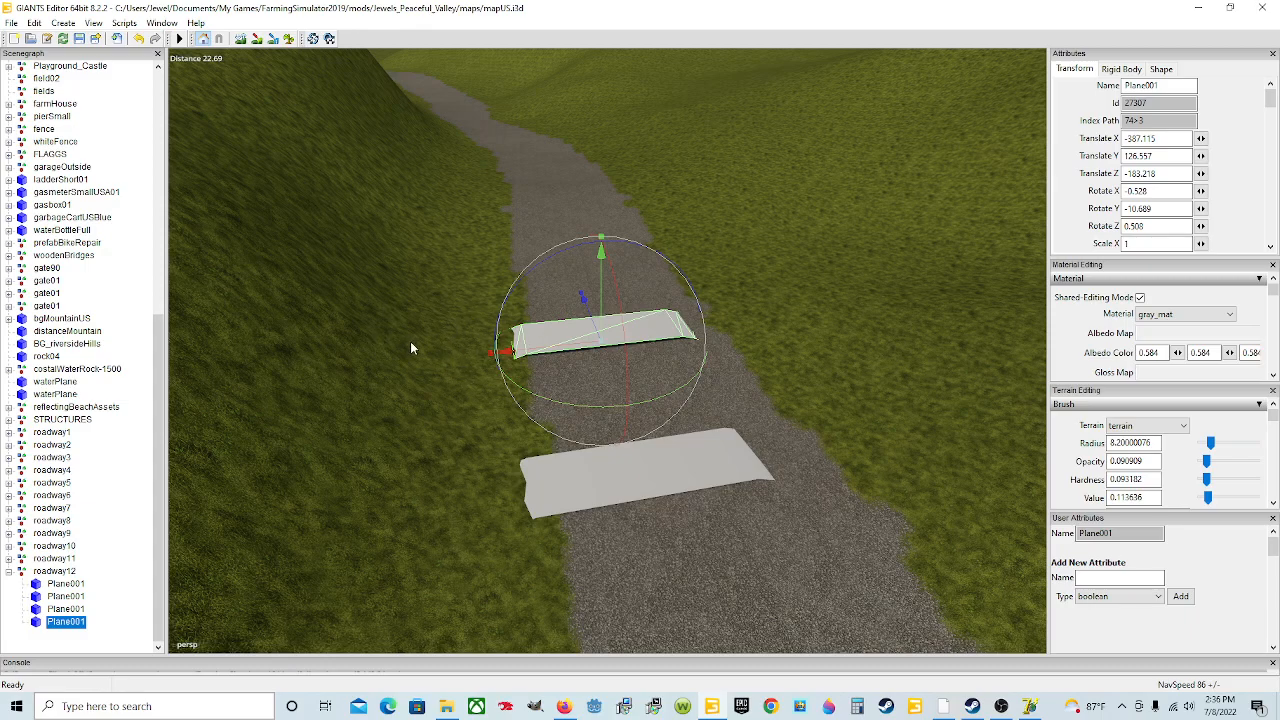
{"action": "scroll", "coordinate": [430, 385], "scroll_direction": "down", "scroll_amount": 5}
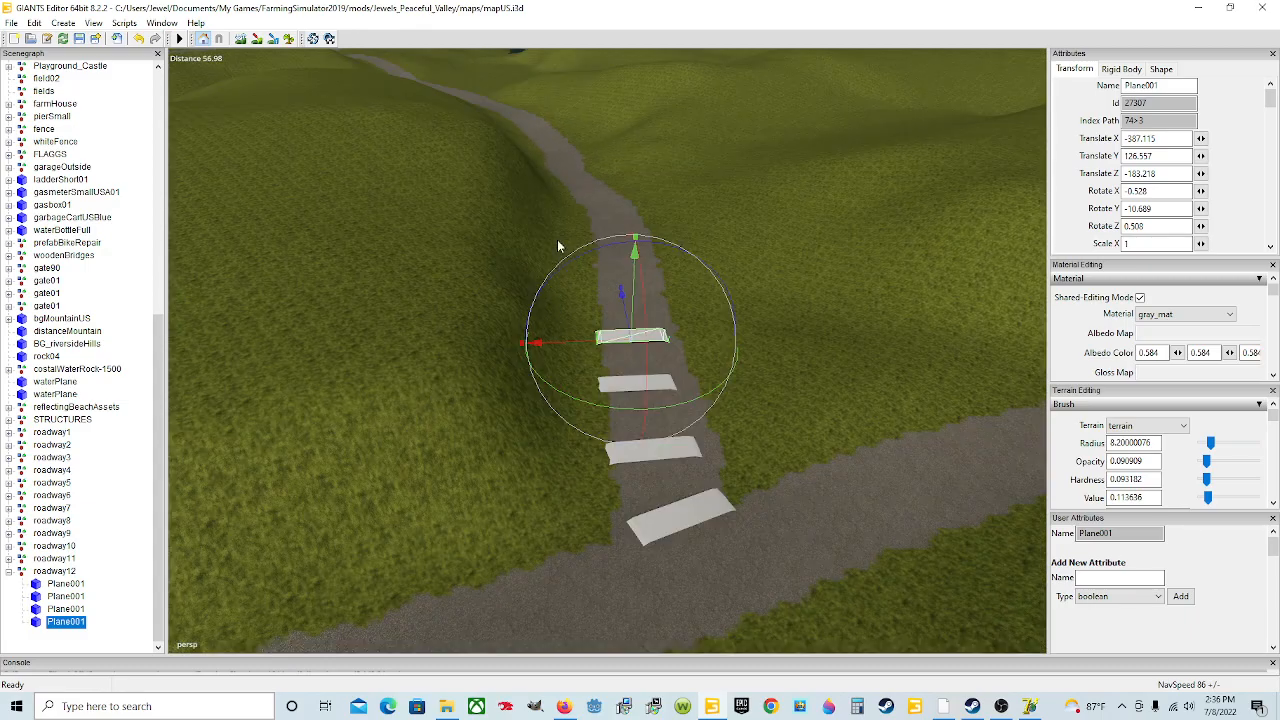
Step: Switch to terrain editing and set the brush mouse modes to Subtract, Replace and Smooth
{"action": "left_click", "coordinate": [240, 38]}
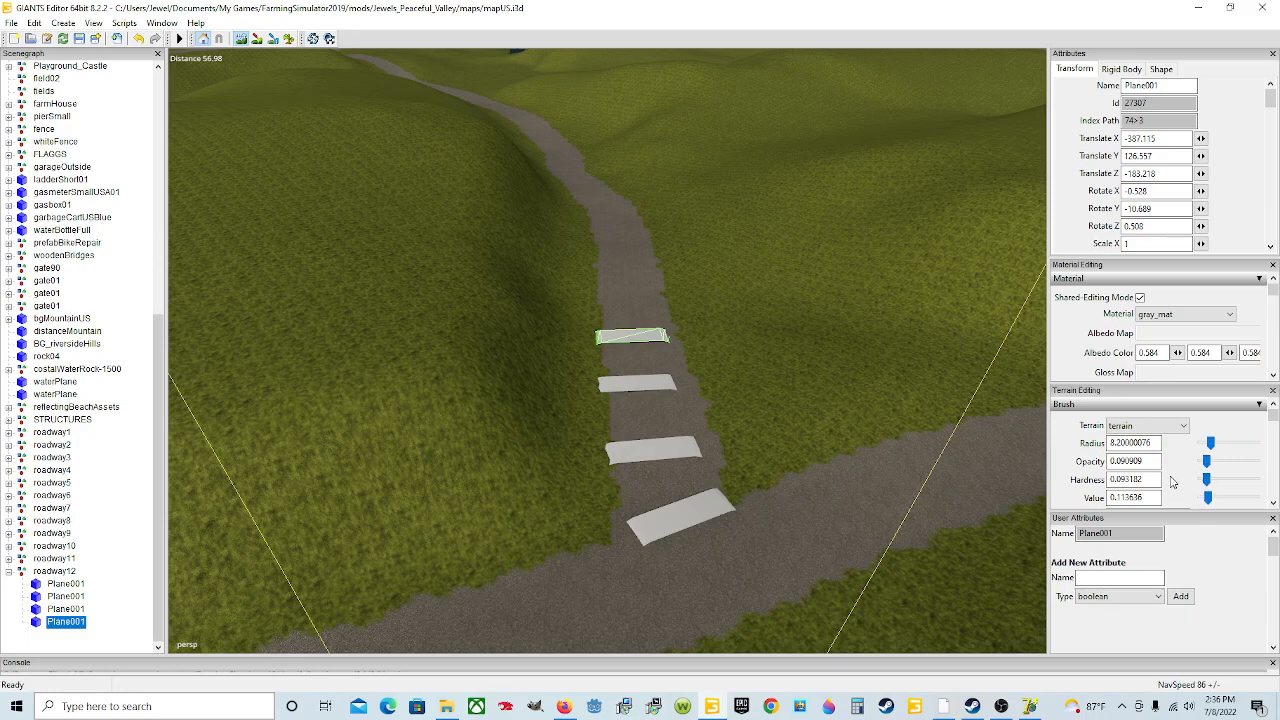
{"action": "scroll", "coordinate": [1088, 465], "scroll_direction": "down", "scroll_amount": 1}
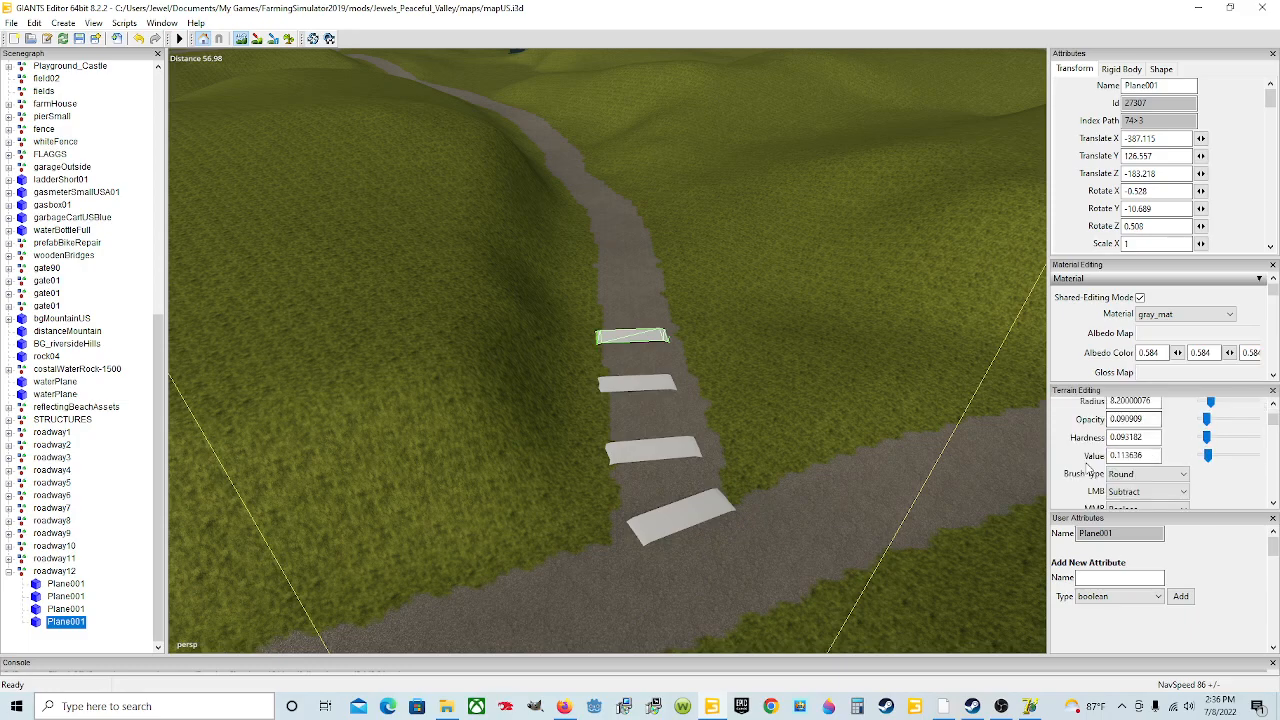
{"action": "left_click", "coordinate": [1155, 492]}
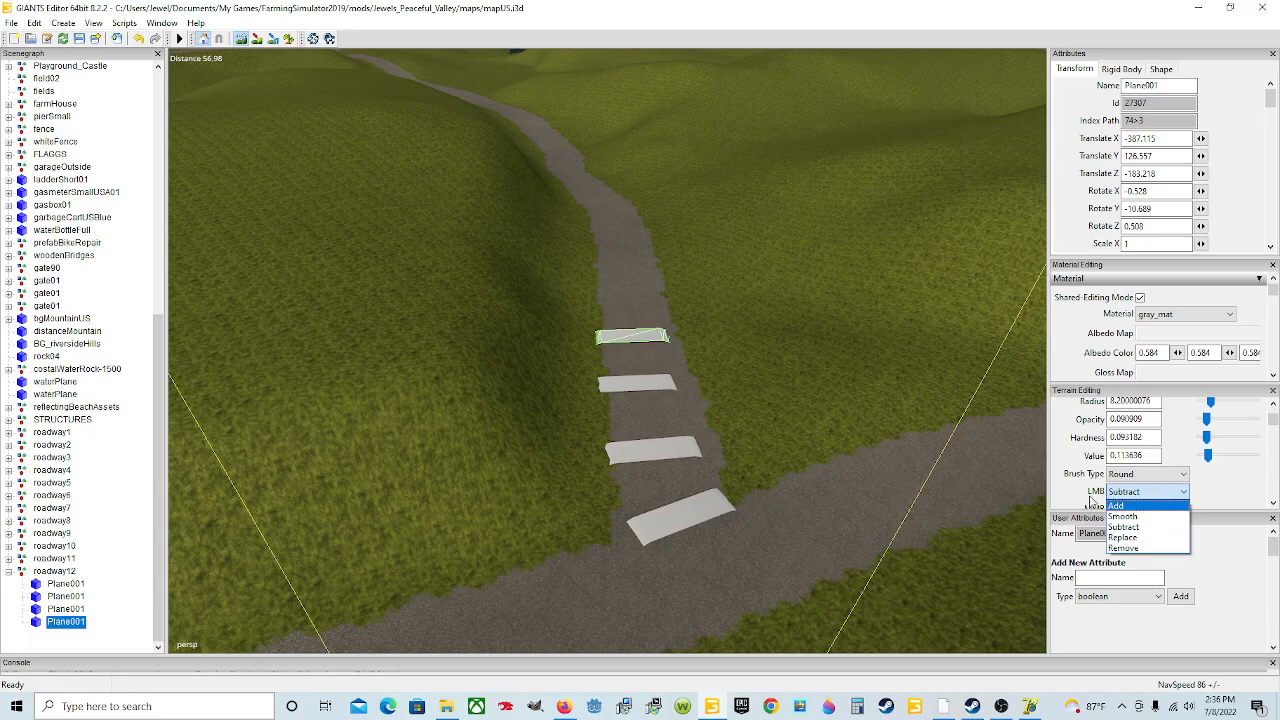
{"action": "left_click", "coordinate": [1140, 527]}
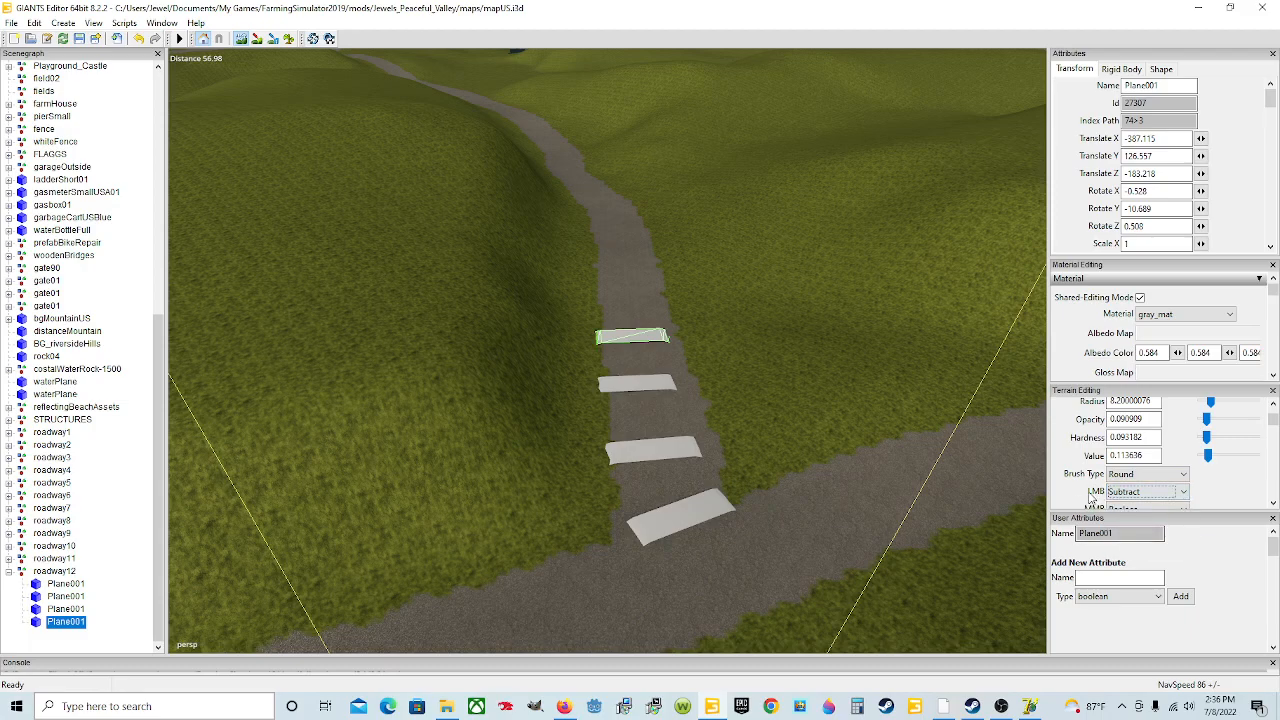
{"action": "scroll", "coordinate": [1066, 491], "scroll_direction": "down", "scroll_amount": 1}
{"action": "left_click", "coordinate": [1160, 432]}
{"action": "left_click", "coordinate": [1130, 446]}
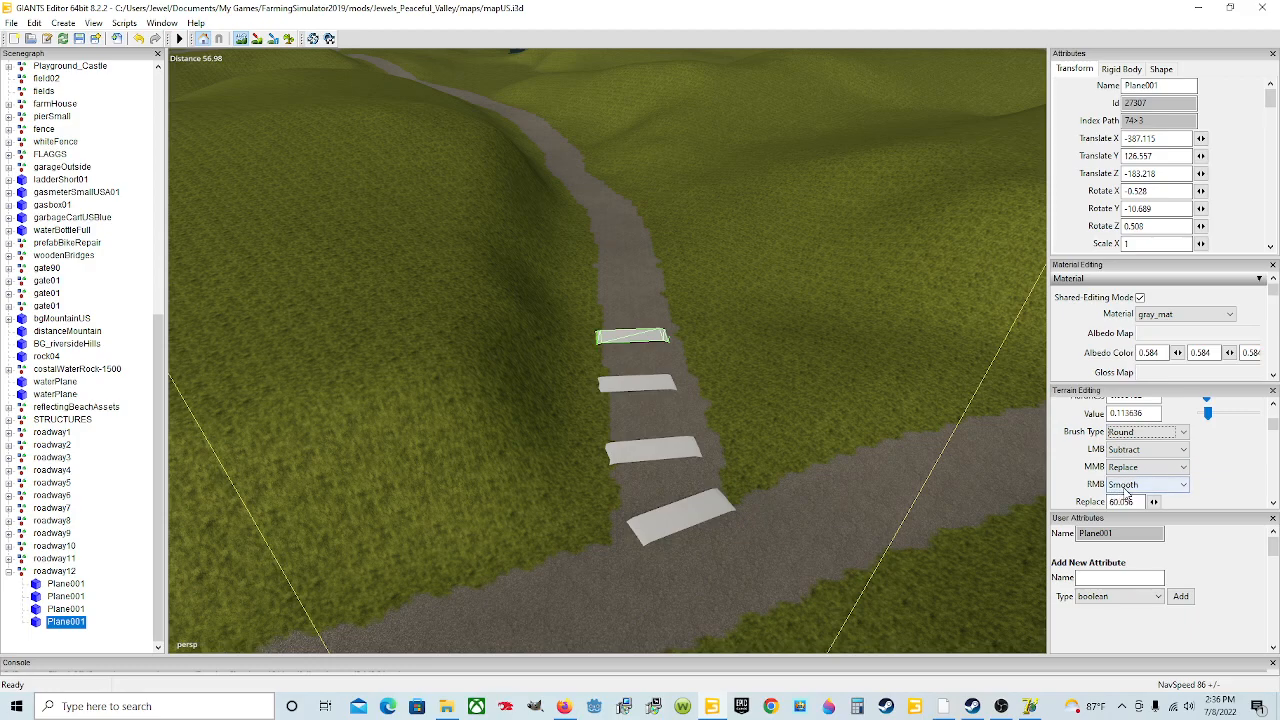
{"action": "left_click", "coordinate": [1184, 487]}
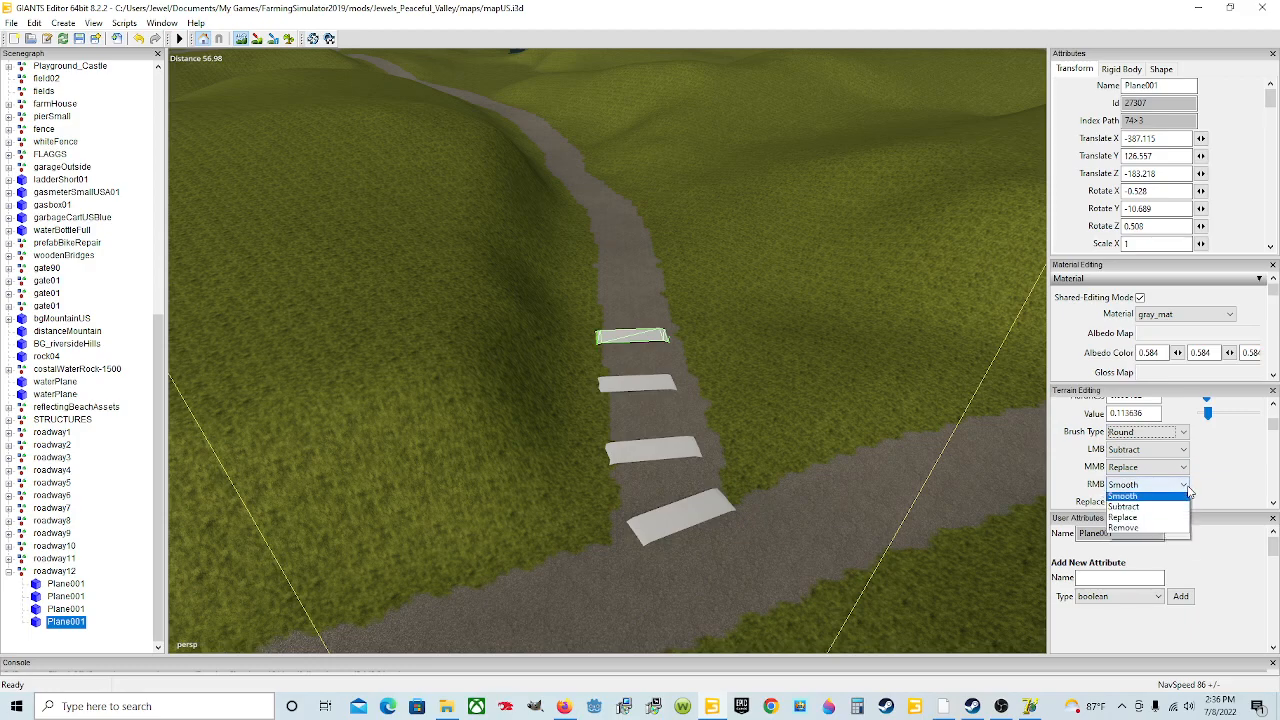
{"action": "left_click", "coordinate": [1184, 488]}
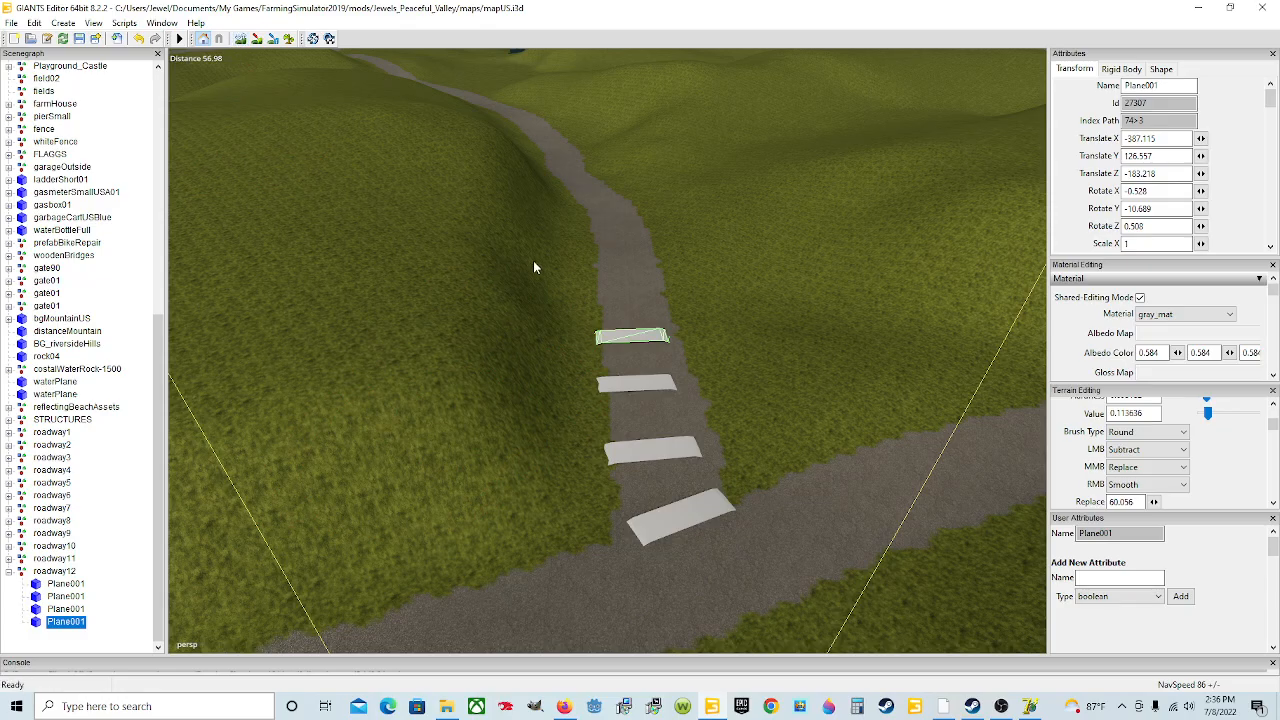
Step: Lower the fourth plane slightly so it sits on the road surface
{"action": "scroll", "coordinate": [727, 298], "scroll_direction": "up", "scroll_amount": 4}
{"action": "left_click_drag", "start_coordinate": [727, 298], "coordinate": [513, 320], "text": "alt"}
{"action": "scroll", "coordinate": [737, 365], "scroll_direction": "up", "scroll_amount": 4}
{"action": "scroll", "coordinate": [658, 352], "scroll_direction": "down", "scroll_amount": 5}
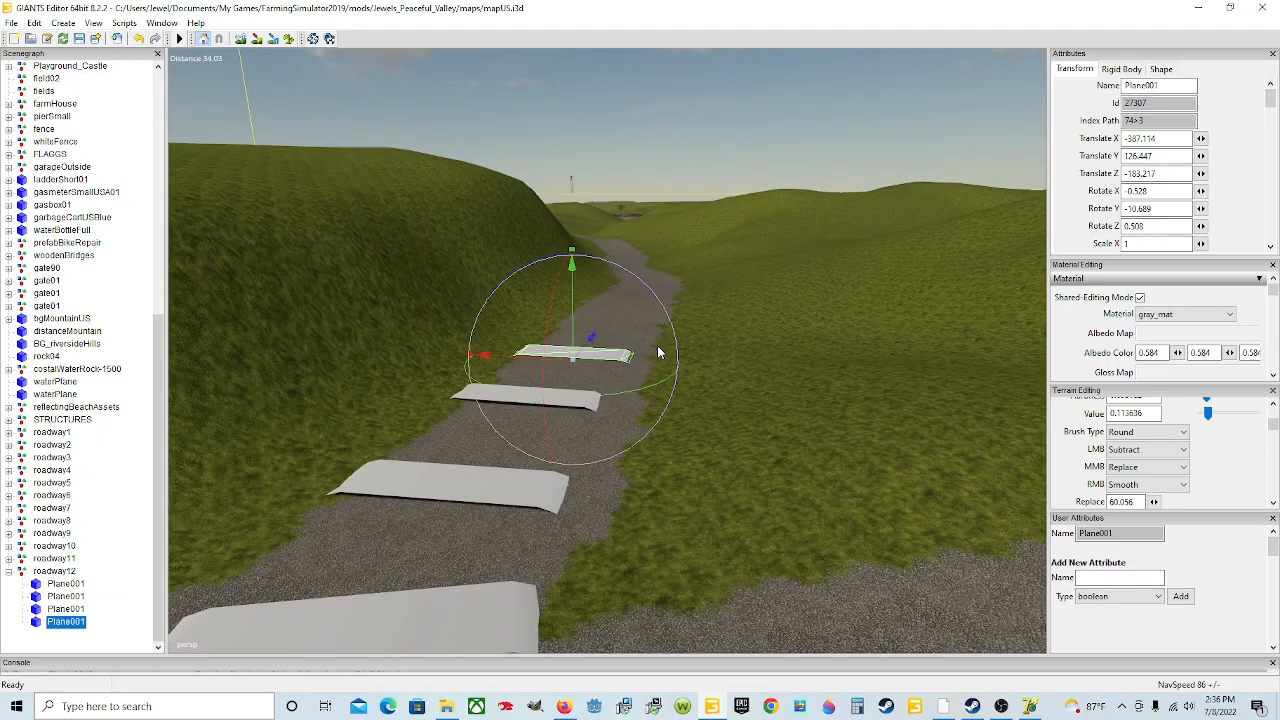
{"action": "scroll", "coordinate": [685, 358], "scroll_direction": "up", "scroll_amount": 5}
{"action": "left_click_drag", "start_coordinate": [685, 358], "coordinate": [594, 448], "text": "alt"}
{"action": "scroll", "coordinate": [243, 396], "scroll_direction": "down", "scroll_amount": 3}
{"action": "scroll", "coordinate": [498, 456], "scroll_direction": "down", "scroll_amount": 4}
{"action": "left_click_drag", "start_coordinate": [498, 456], "coordinate": [599, 448], "text": "alt"}
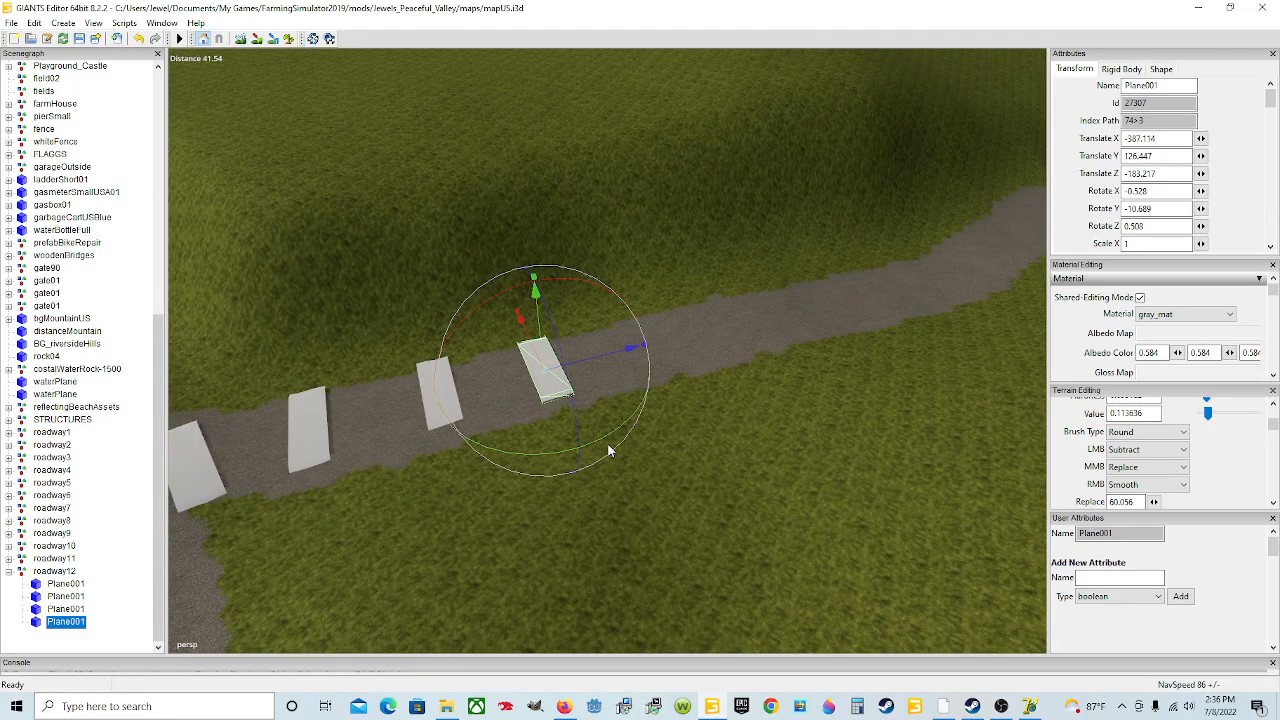
Step: Duplicate the fourth plane
{"action": "key", "text": "ctrl+d"}
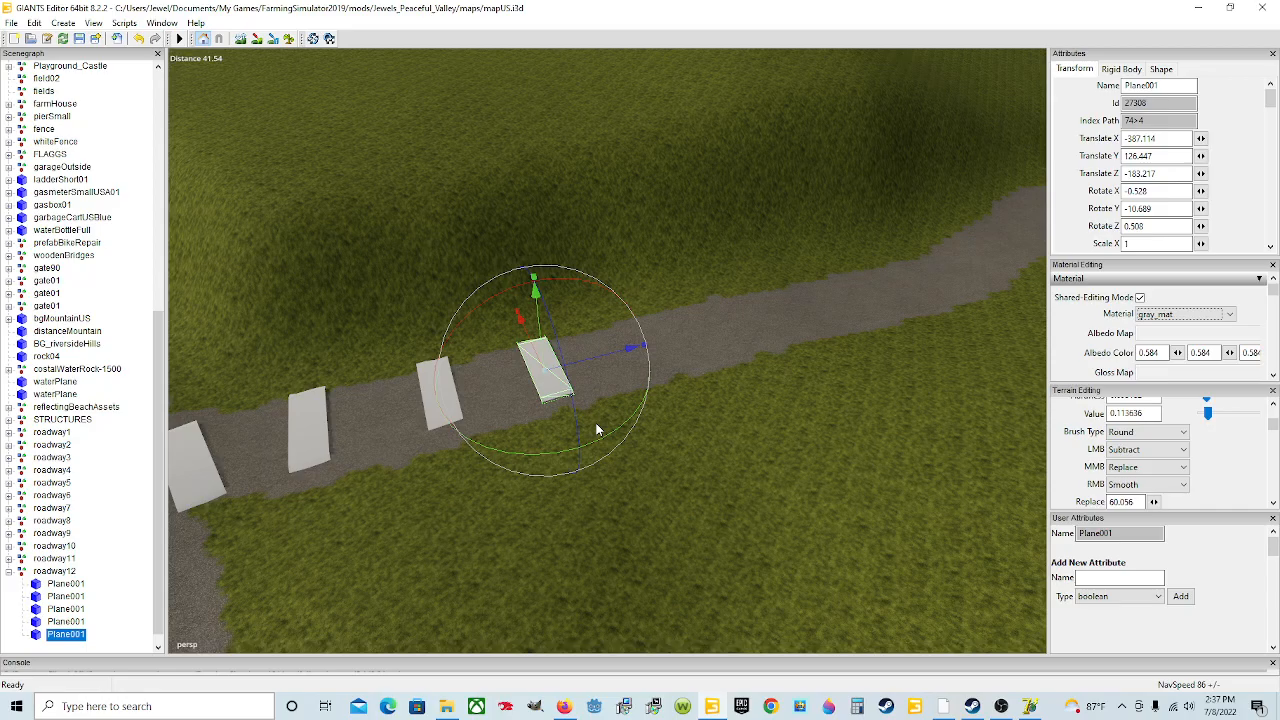
{"action": "scroll", "coordinate": [597, 429], "scroll_direction": "up", "scroll_amount": 4}
{"action": "left_click_drag", "start_coordinate": [597, 429], "coordinate": [640, 423], "text": "alt"}
{"action": "scroll", "coordinate": [655, 434], "scroll_direction": "up", "scroll_amount": 5}
{"action": "scroll", "coordinate": [655, 434], "scroll_direction": "down", "scroll_amount": 4}
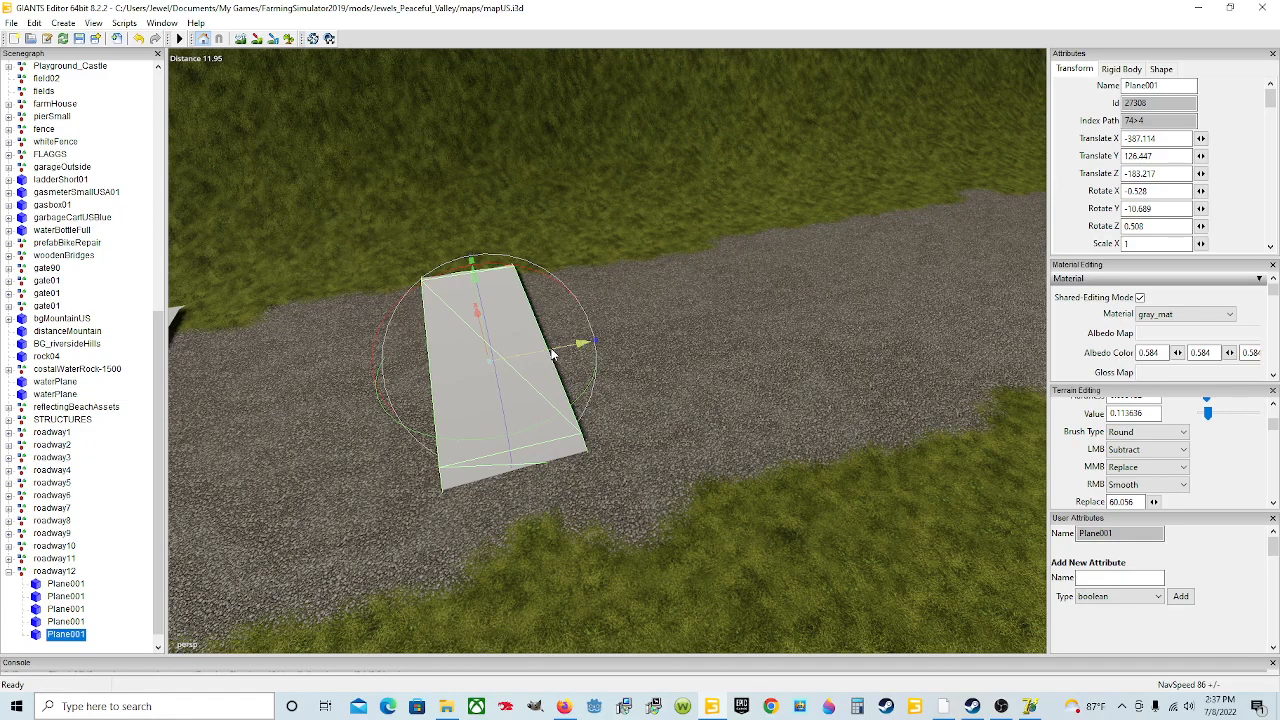
Step: Compare the fourth and fifth planes by selecting each in the roadway12 group
{"action": "left_click", "coordinate": [66, 622]}
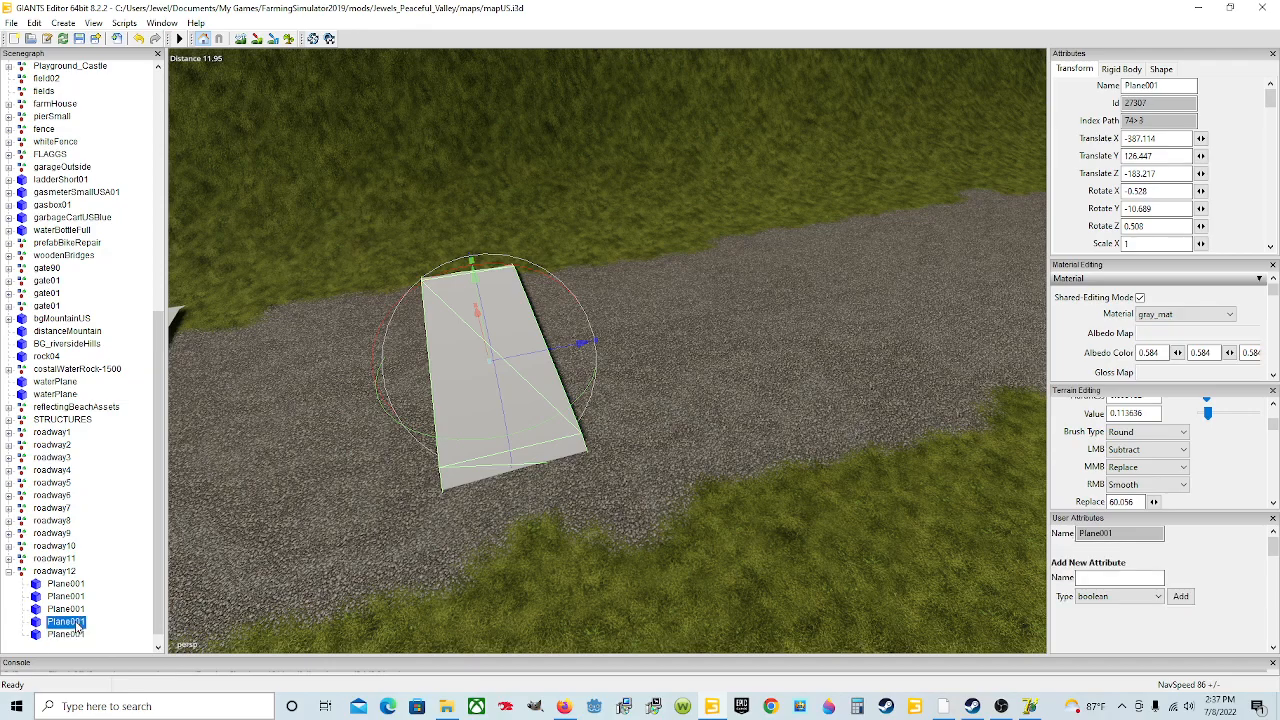
{"action": "left_click", "coordinate": [66, 635]}
{"action": "left_click", "coordinate": [66, 622]}
{"action": "left_click", "coordinate": [66, 609]}
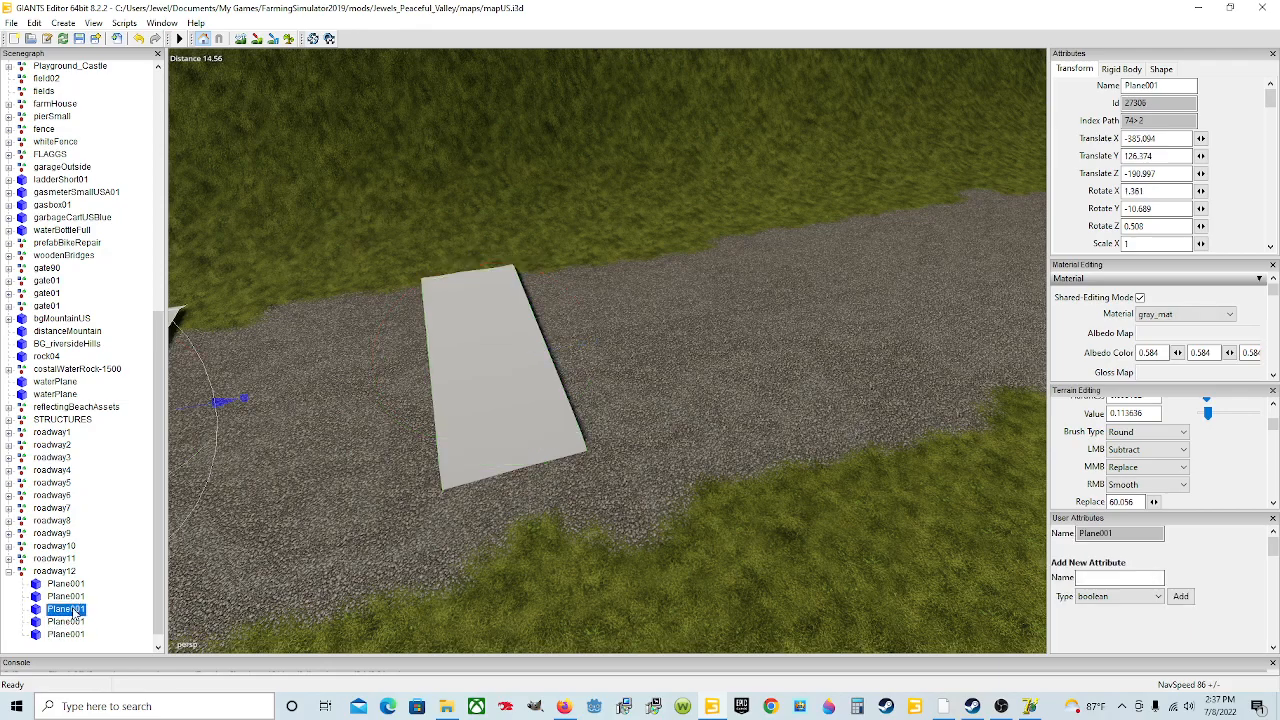
{"action": "left_click", "coordinate": [66, 622]}
{"action": "left_click", "coordinate": [66, 635]}
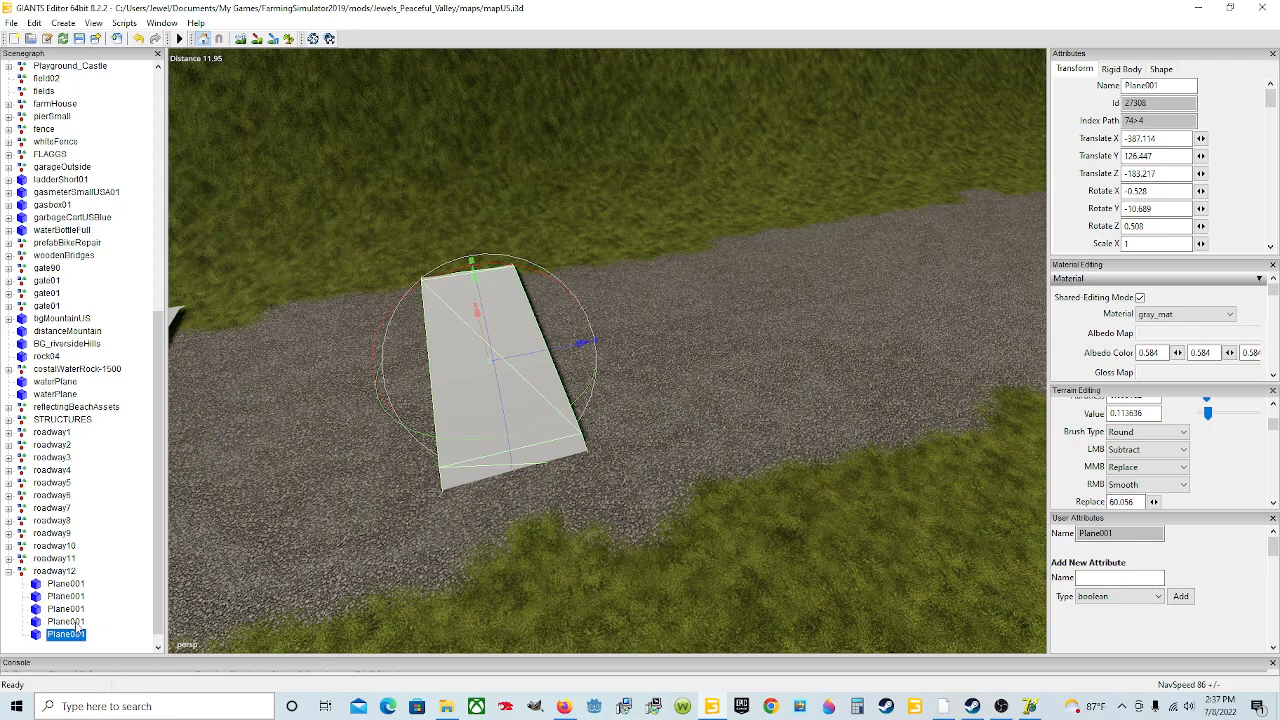
{"action": "left_click", "coordinate": [66, 622]}
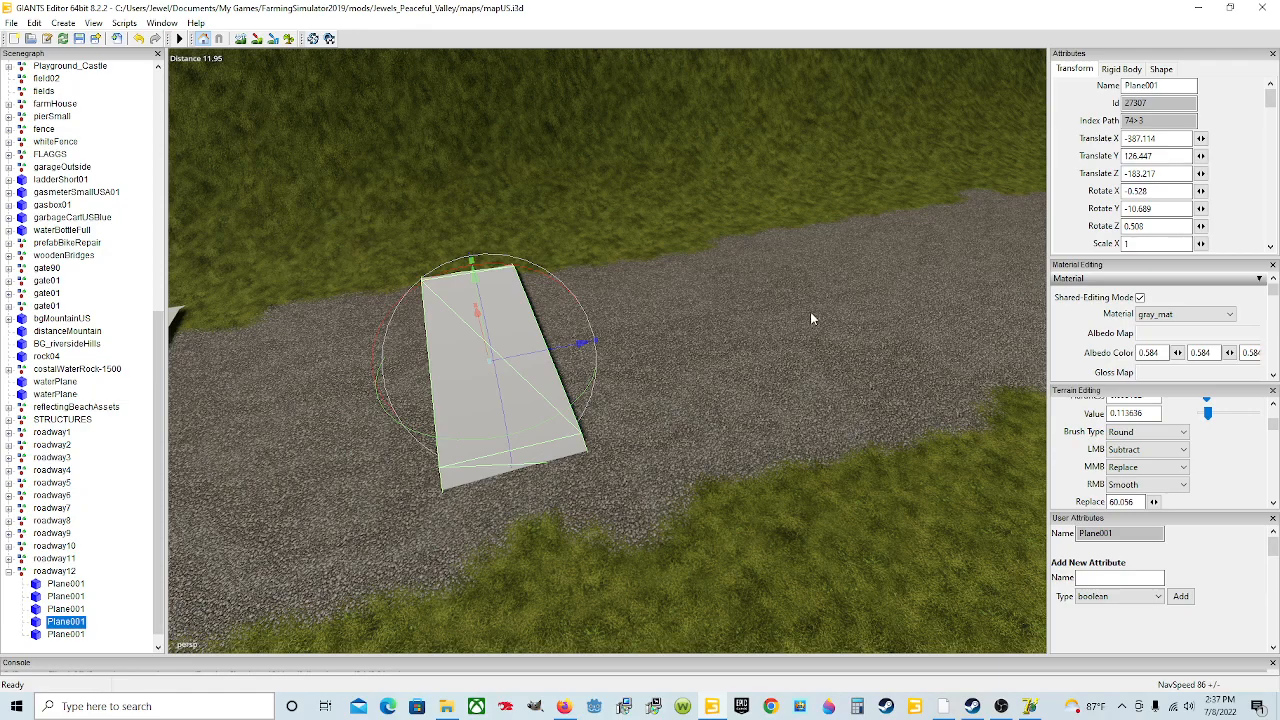
{"action": "left_click", "coordinate": [66, 634]}
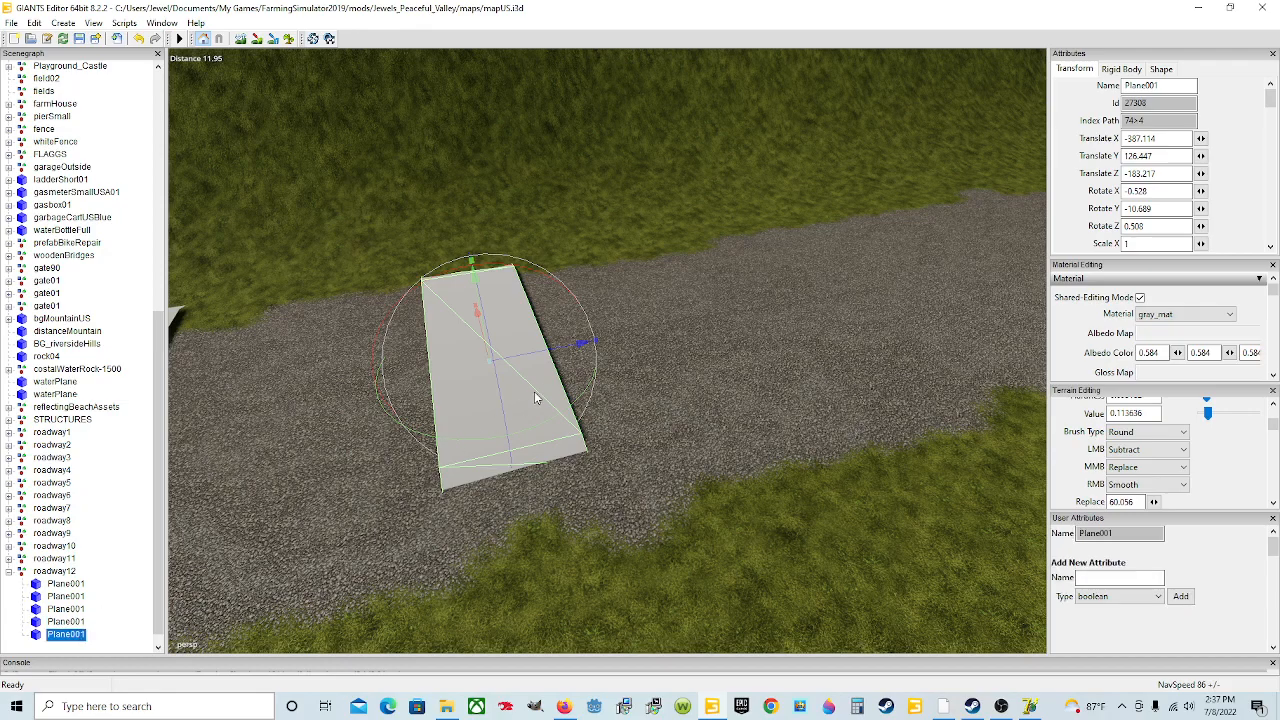
Step: Move the fifth plane further up the road ahead of the fourth
{"action": "left_click_drag", "start_coordinate": [551, 358], "coordinate": [977, 358]}
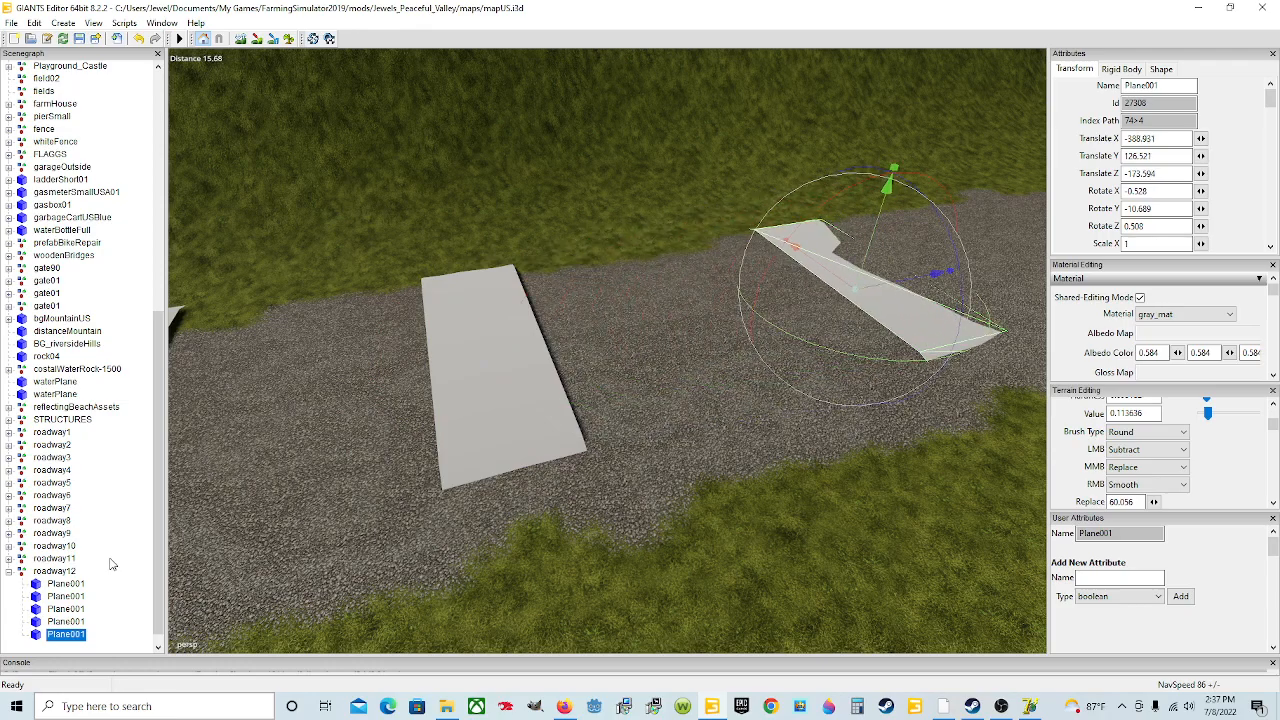
{"action": "left_click", "coordinate": [80, 612]}
{"action": "left_click", "coordinate": [84, 622]}
{"action": "left_click", "coordinate": [88, 634]}
{"action": "left_click_drag", "start_coordinate": [457, 532], "coordinate": [646, 508], "text": "alt"}
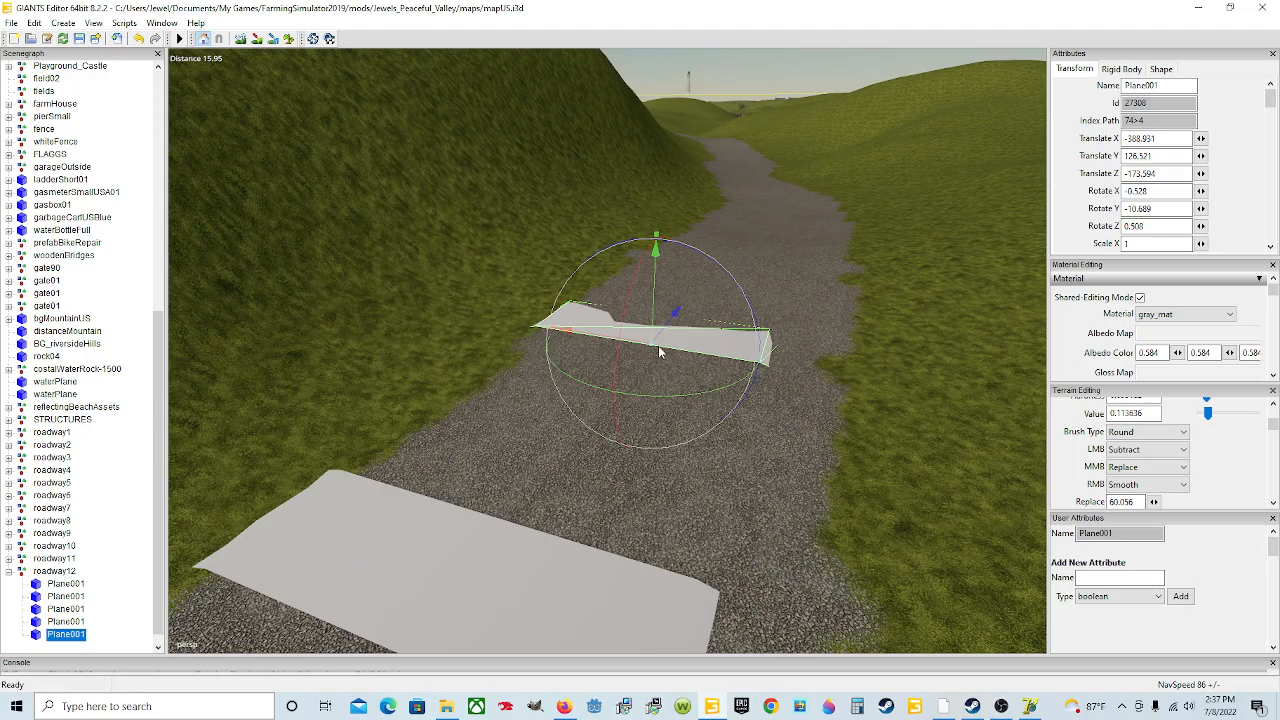
Step: Rotate the fifth plane to about -2.1 degrees on X and -14.9 on Y, shifting it slightly
{"action": "left_click_drag", "start_coordinate": [653, 313], "coordinate": [626, 336]}
{"action": "scroll", "coordinate": [655, 362], "scroll_direction": "up", "scroll_amount": 3}
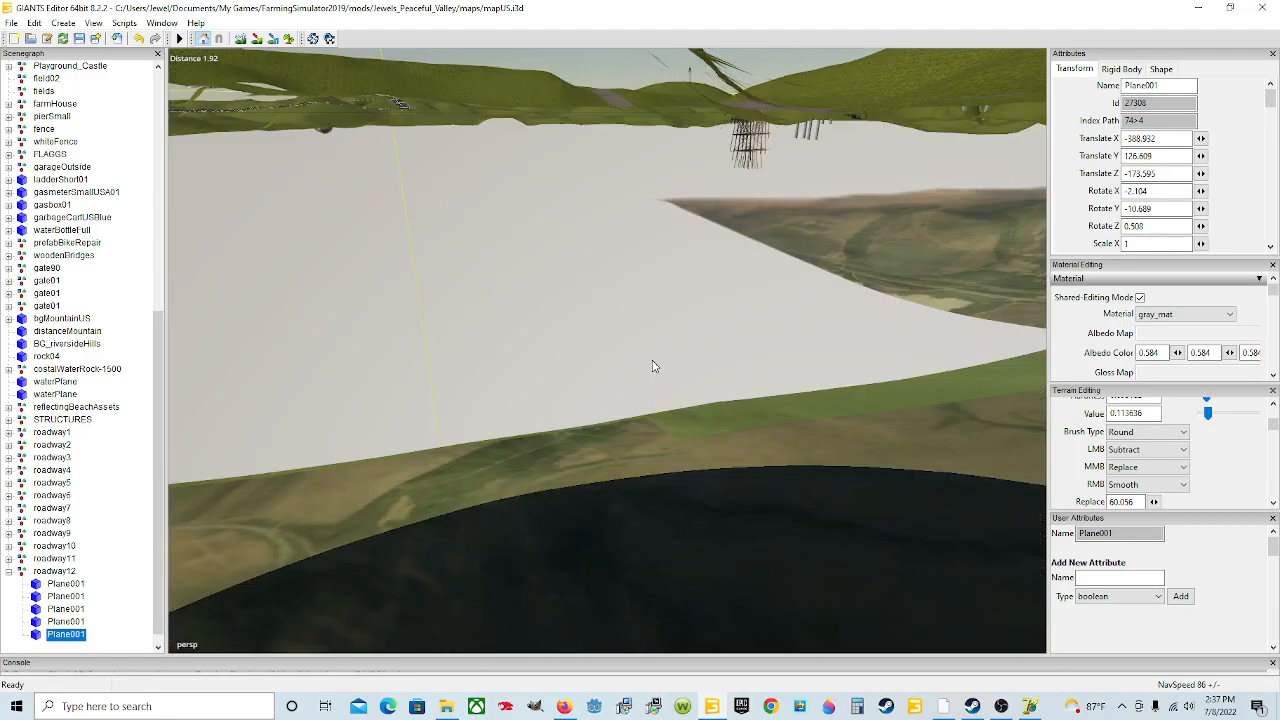
{"action": "scroll", "coordinate": [667, 370], "scroll_direction": "down", "scroll_amount": 3}
{"action": "left_click_drag", "start_coordinate": [671, 352], "coordinate": [633, 362], "text": "alt"}
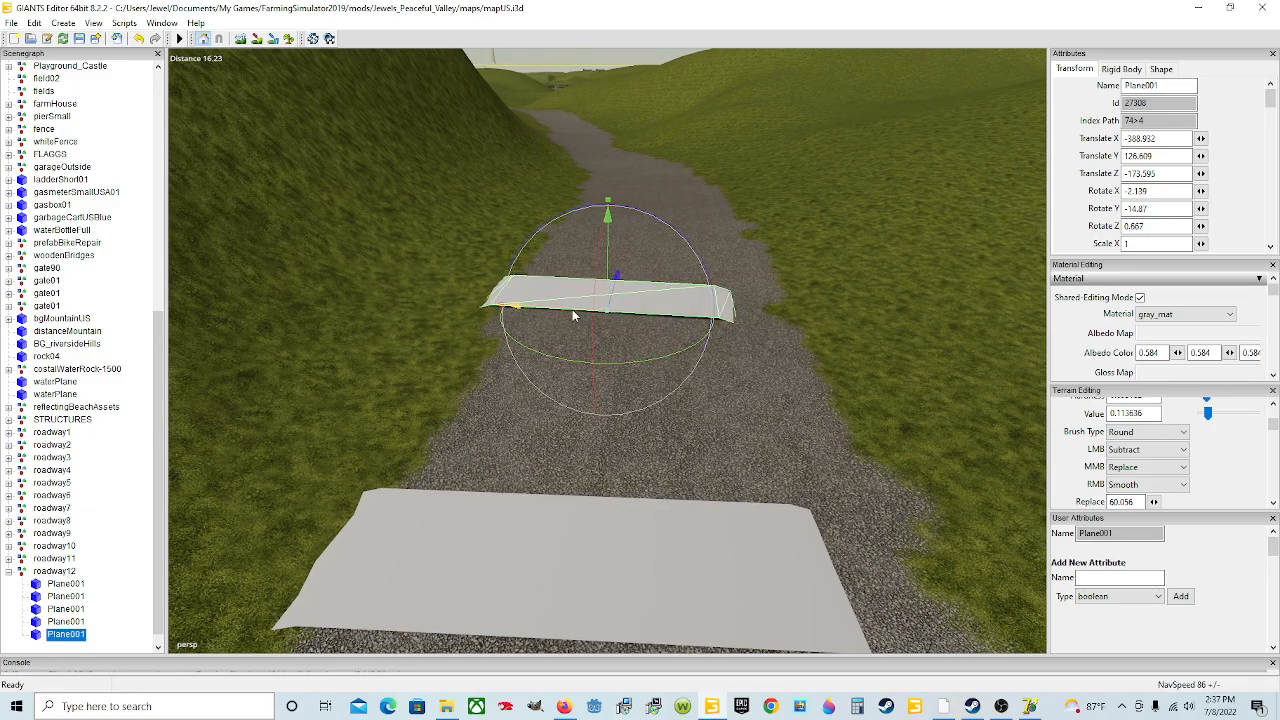
{"action": "left_click_drag", "start_coordinate": [572, 309], "coordinate": [584, 325]}
{"action": "scroll", "coordinate": [584, 325], "scroll_direction": "down", "scroll_amount": 3}
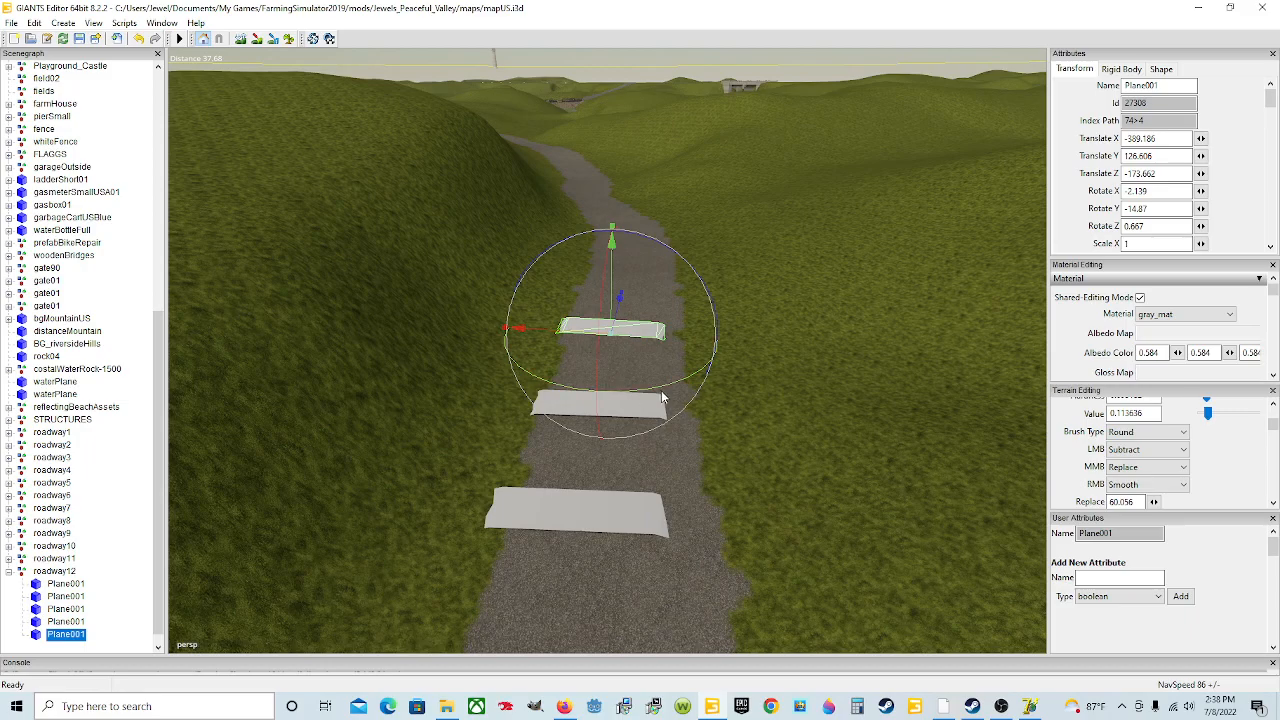
Step: Duplicate the fifth plane and move the copy further up the road
{"action": "key", "text": "ctrl+d"}
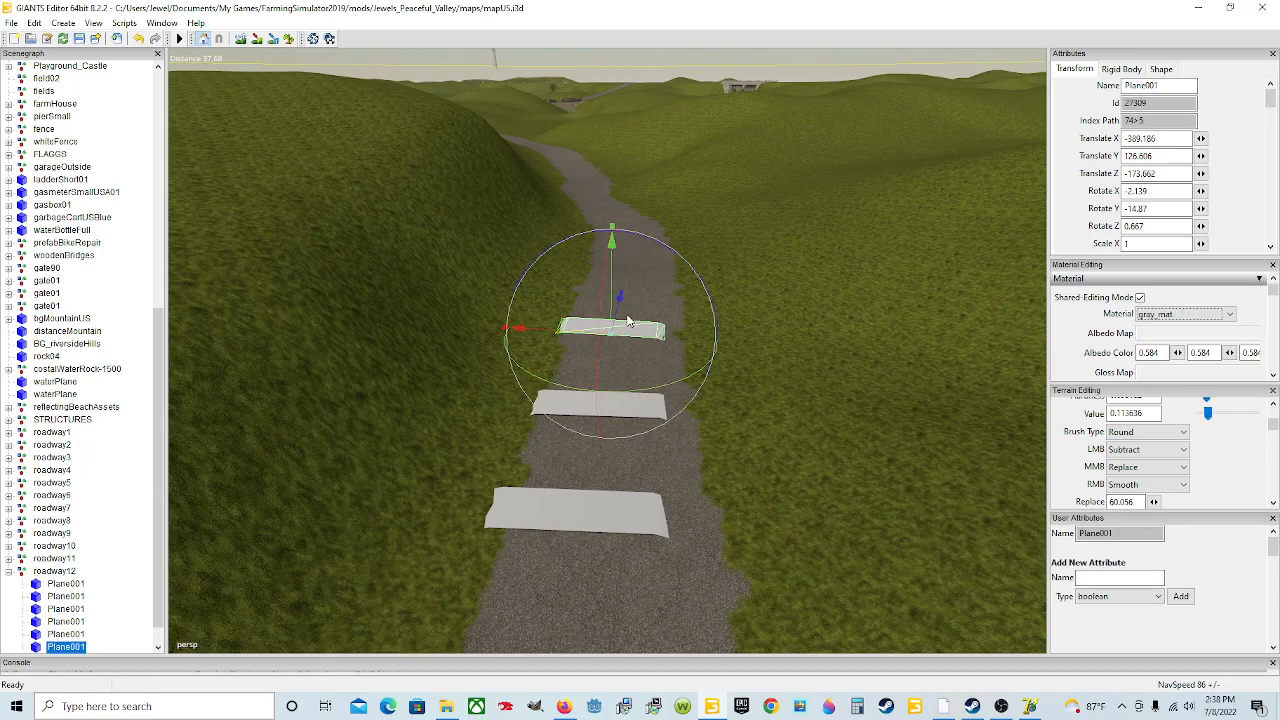
{"action": "left_click_drag", "start_coordinate": [620, 299], "coordinate": [633, 247]}
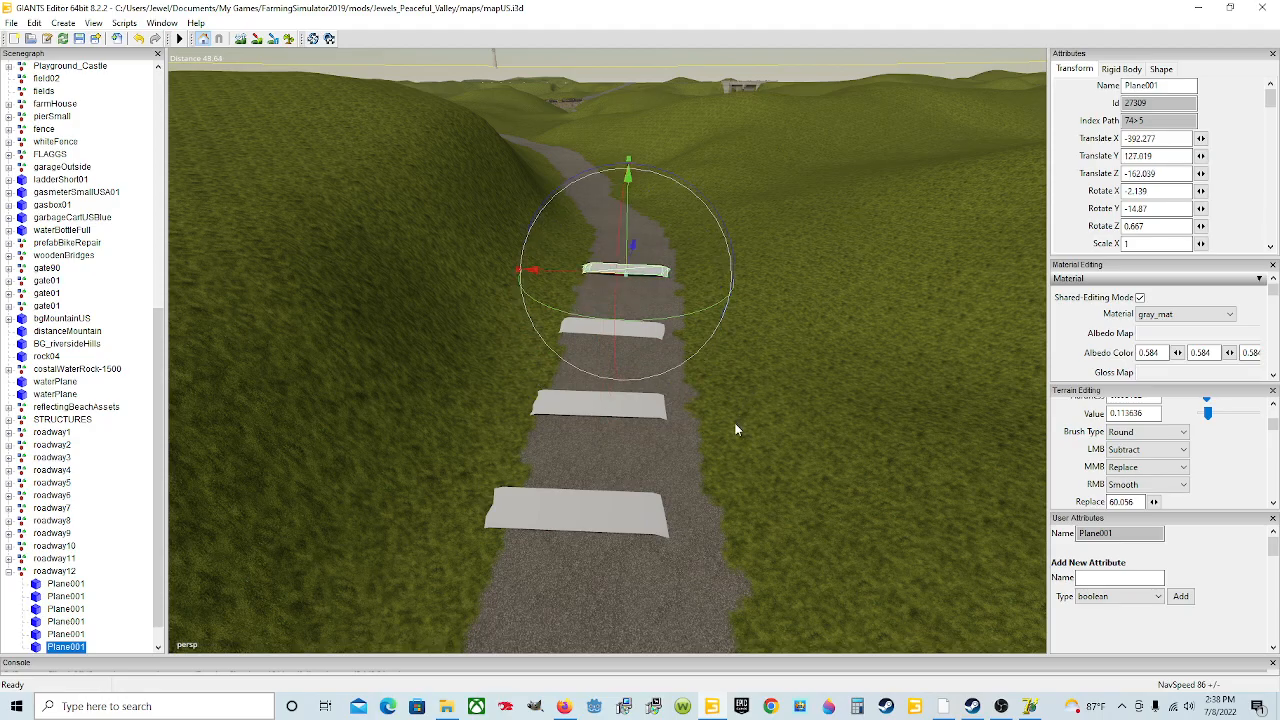
{"action": "left_click_drag", "start_coordinate": [708, 426], "coordinate": [714, 383], "text": "alt"}
{"action": "scroll", "coordinate": [714, 387], "scroll_direction": "up", "scroll_amount": 3}
{"action": "scroll", "coordinate": [531, 360], "scroll_direction": "up", "scroll_amount": 2}
{"action": "left_click_drag", "start_coordinate": [577, 383], "coordinate": [621, 411], "text": "alt"}
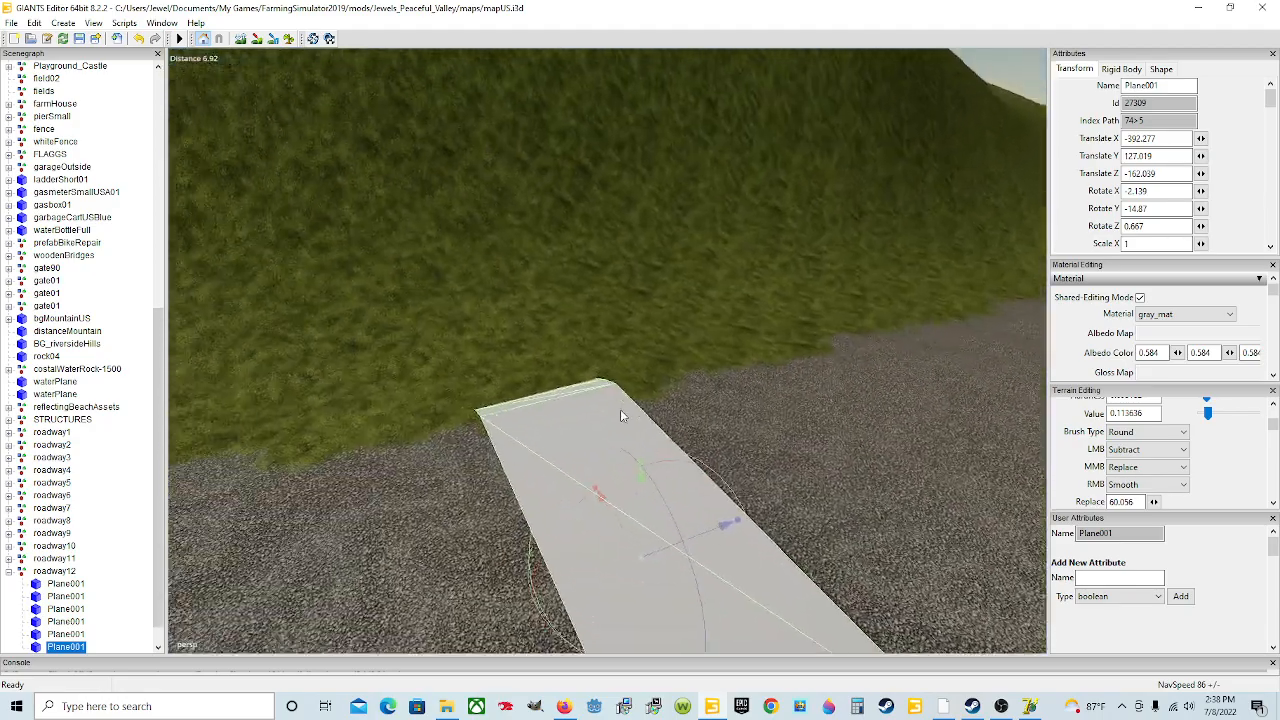
Step: Nudge the sixth plane slightly along the road
{"action": "scroll", "coordinate": [621, 411], "scroll_direction": "down", "scroll_amount": 3}
{"action": "scroll", "coordinate": [730, 393], "scroll_direction": "up", "scroll_amount": 4}
{"action": "scroll", "coordinate": [650, 419], "scroll_direction": "down", "scroll_amount": 5}
{"action": "left_click_drag", "start_coordinate": [730, 393], "coordinate": [422, 411], "text": "alt"}
{"action": "scroll", "coordinate": [704, 405], "scroll_direction": "up", "scroll_amount": 4}
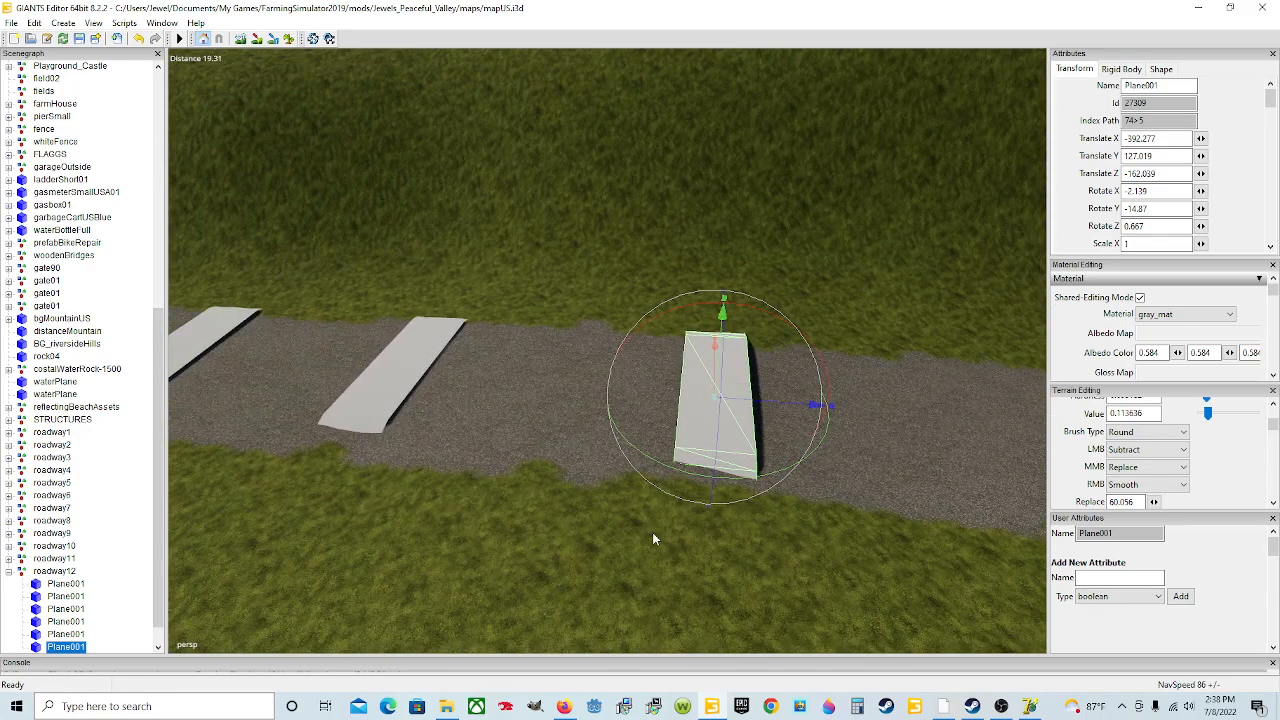
{"action": "left_click_drag", "start_coordinate": [457, 423], "coordinate": [780, 429], "text": "alt"}
{"action": "scroll", "coordinate": [520, 387], "scroll_direction": "up", "scroll_amount": 4}
{"action": "scroll", "coordinate": [780, 429], "scroll_direction": "down", "scroll_amount": 4}
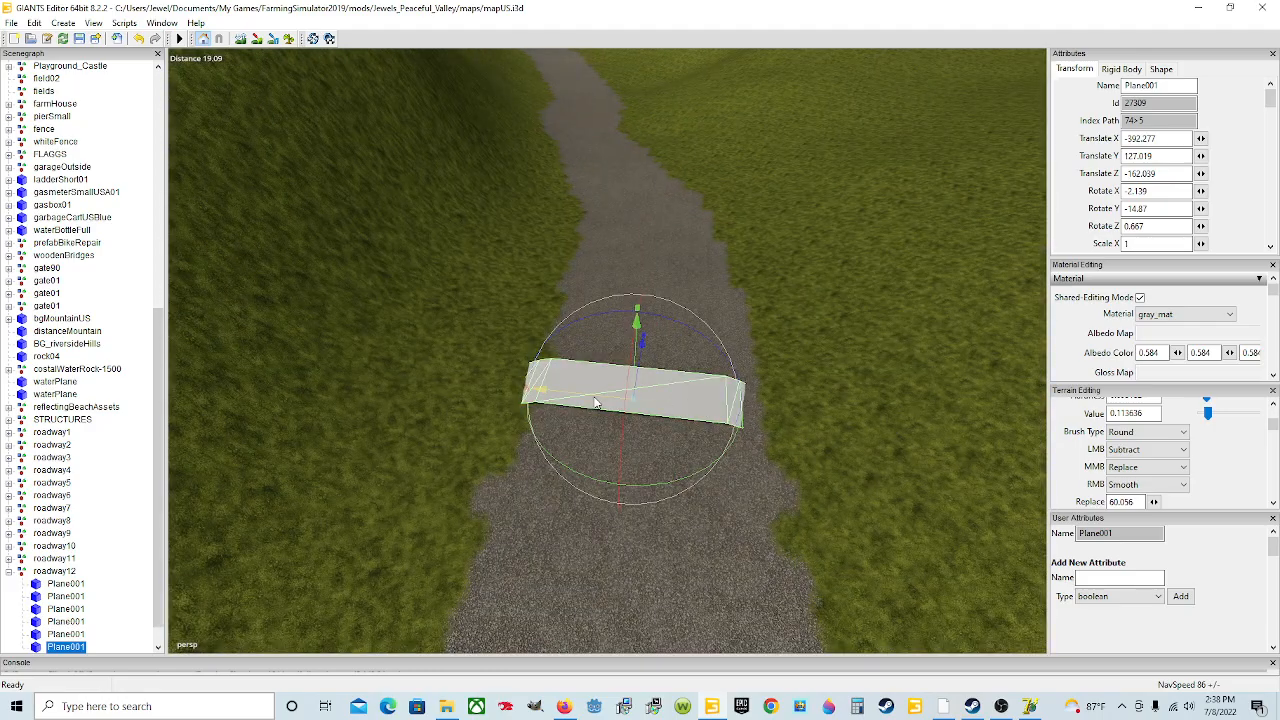
{"action": "left_click_drag", "start_coordinate": [594, 397], "coordinate": [602, 397]}
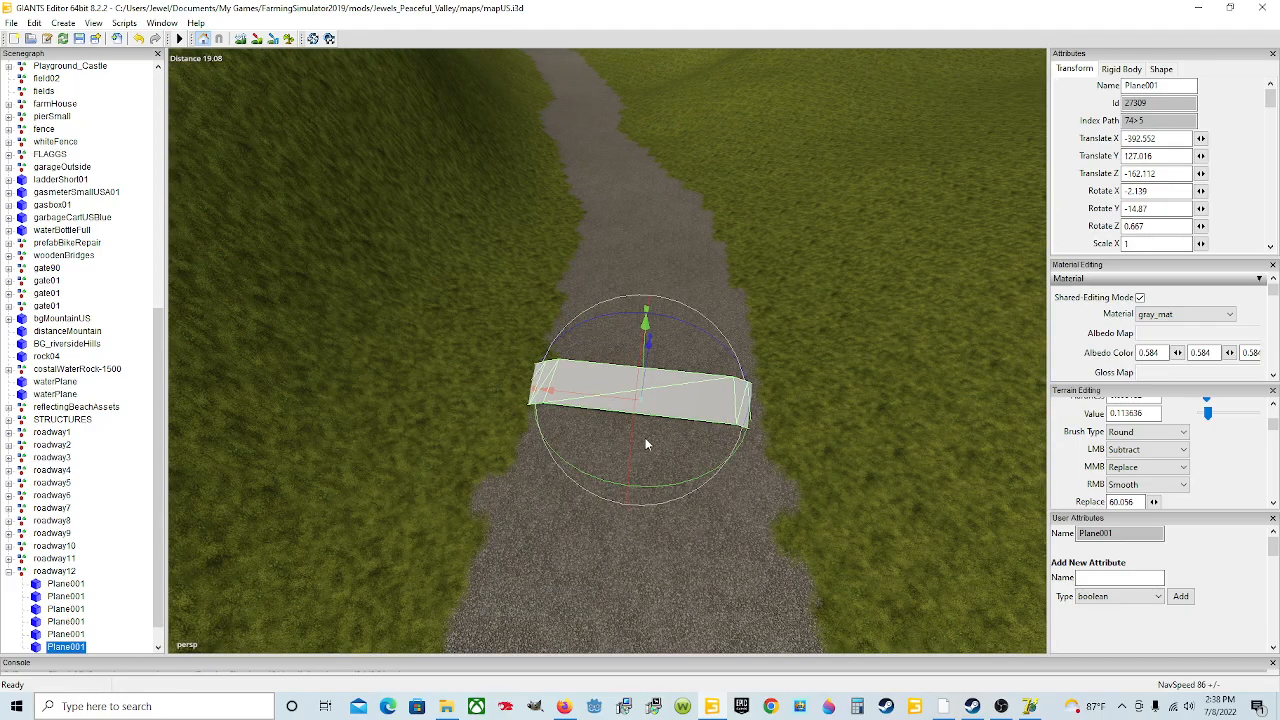
Step: Tilt the sixth plane to about 0.2 degrees on X, undoing an accidental large rotation
{"action": "mouse_move", "coordinate": [631, 470]}
{"action": "left_mouse_down"}
{"action": "mouse_move", "coordinate": [632, 440]}
{"action": "mouse_move", "coordinate": [633, 461]}
{"action": "left_mouse_up"}
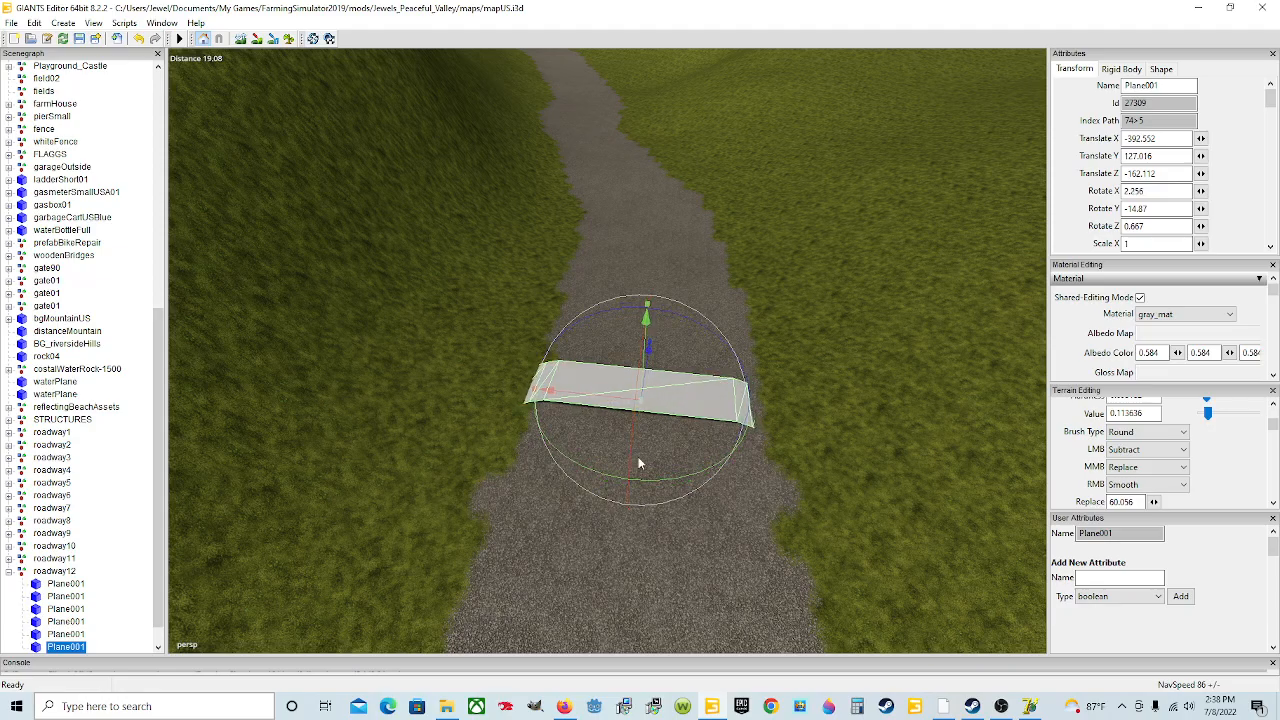
{"action": "middle_click_drag", "start_coordinate": [699, 559], "coordinate": [670, 482], "text": "alt"}
{"action": "scroll", "coordinate": [670, 484], "scroll_direction": "up", "scroll_amount": 5}
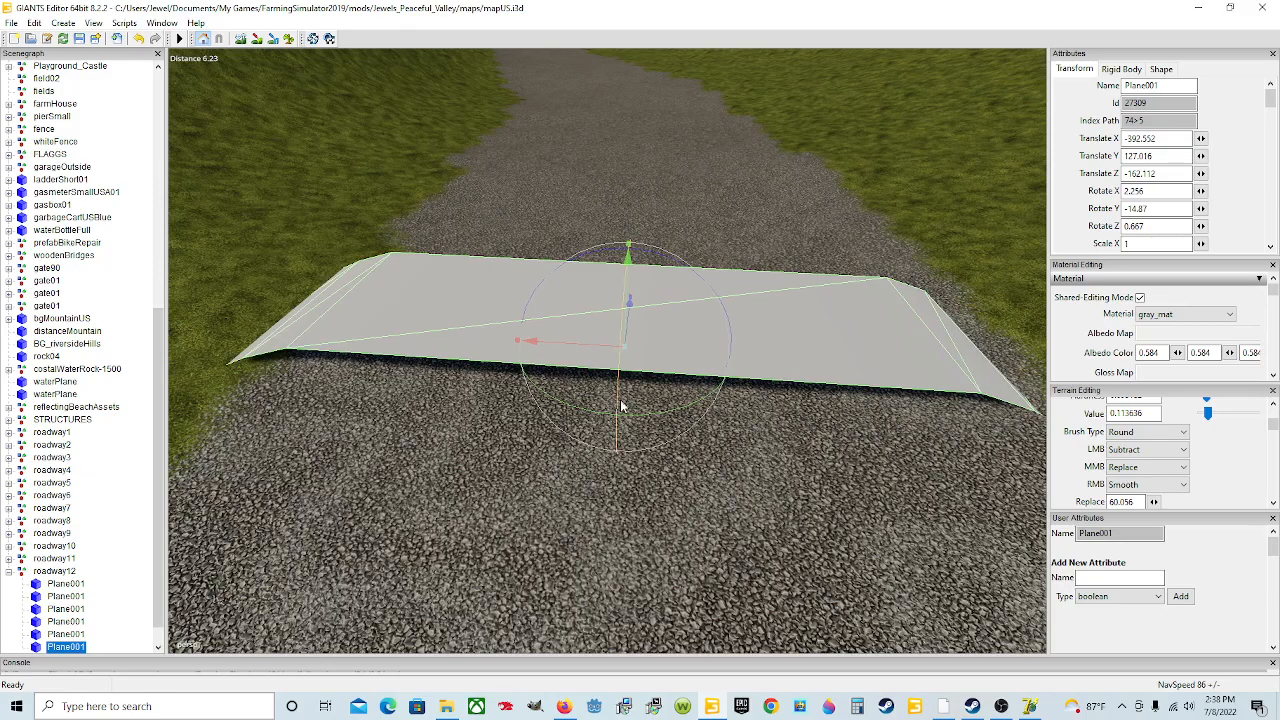
{"action": "left_click_drag", "start_coordinate": [620, 400], "coordinate": [615, 408]}
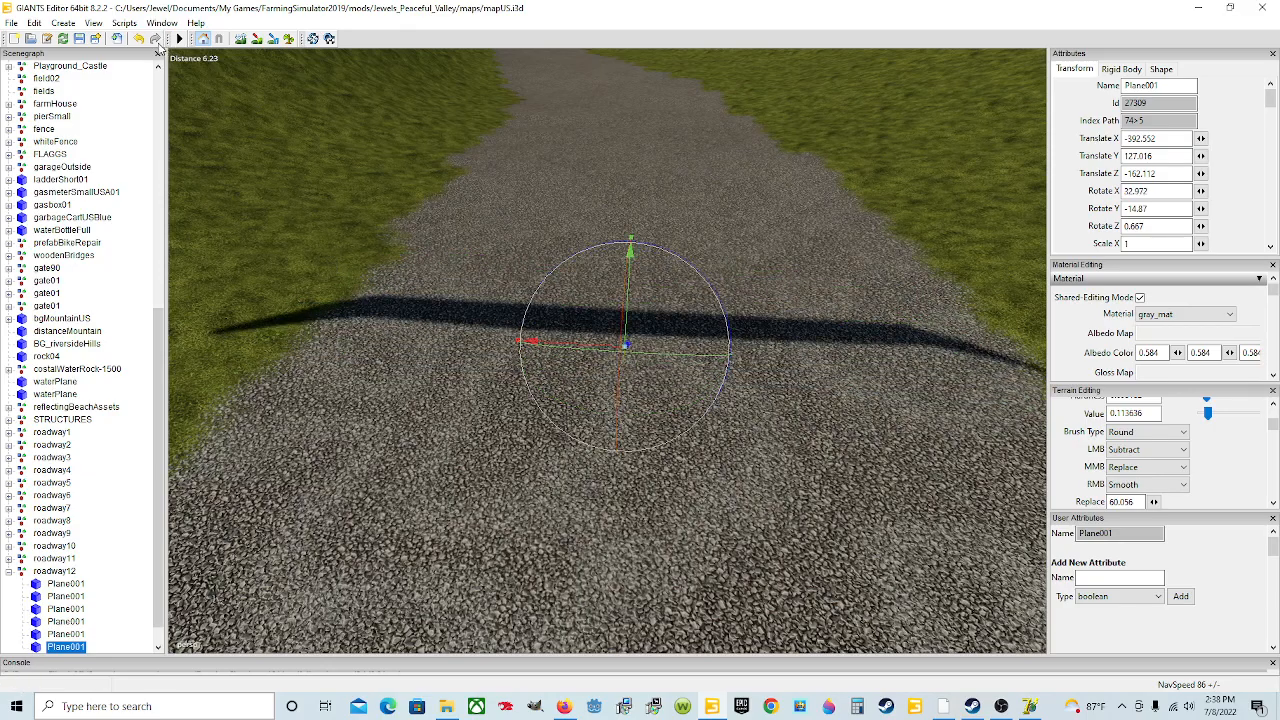
{"action": "left_click", "coordinate": [138, 38]}
{"action": "left_click_drag", "start_coordinate": [508, 291], "coordinate": [403, 286], "text": "alt"}
{"action": "scroll", "coordinate": [395, 271], "scroll_direction": "down", "scroll_amount": 5}
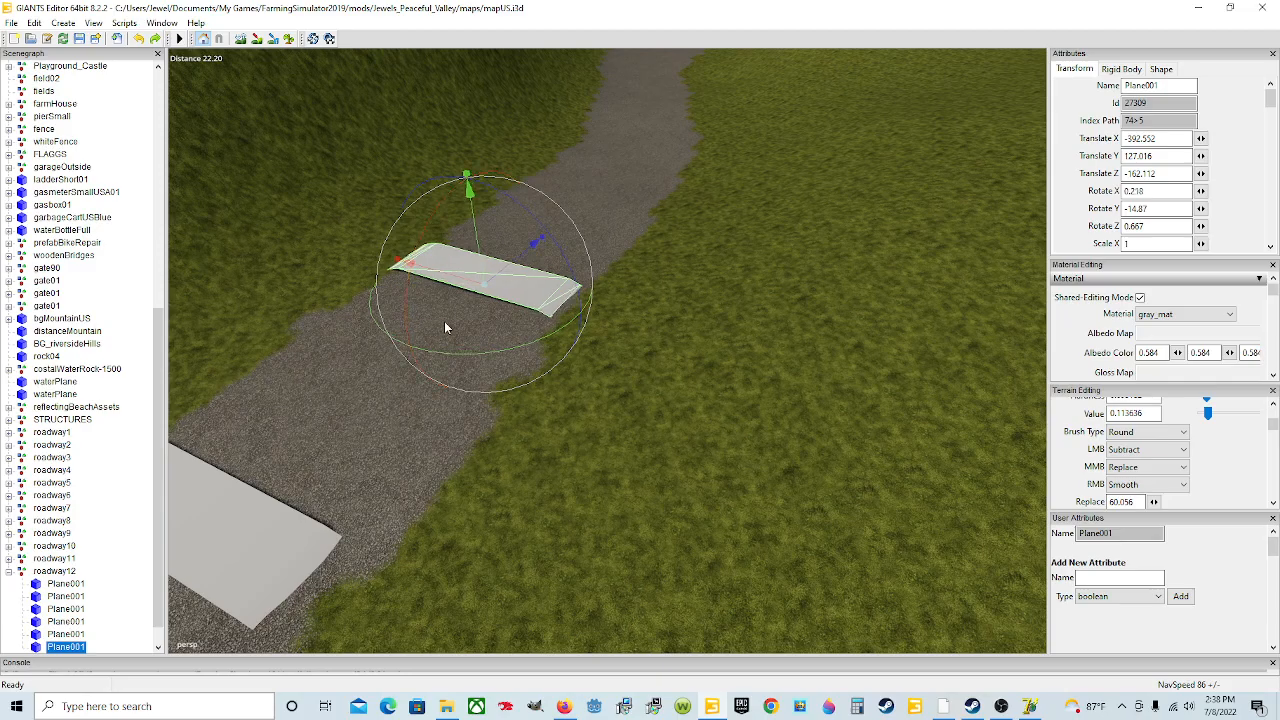
Step: Lower the sixth plane onto the road surface
{"action": "left_click_drag", "start_coordinate": [475, 312], "coordinate": [475, 251], "text": "alt"}
{"action": "scroll", "coordinate": [459, 349], "scroll_direction": "up", "scroll_amount": 5}
{"action": "scroll", "coordinate": [475, 251], "scroll_direction": "down", "scroll_amount": 2}
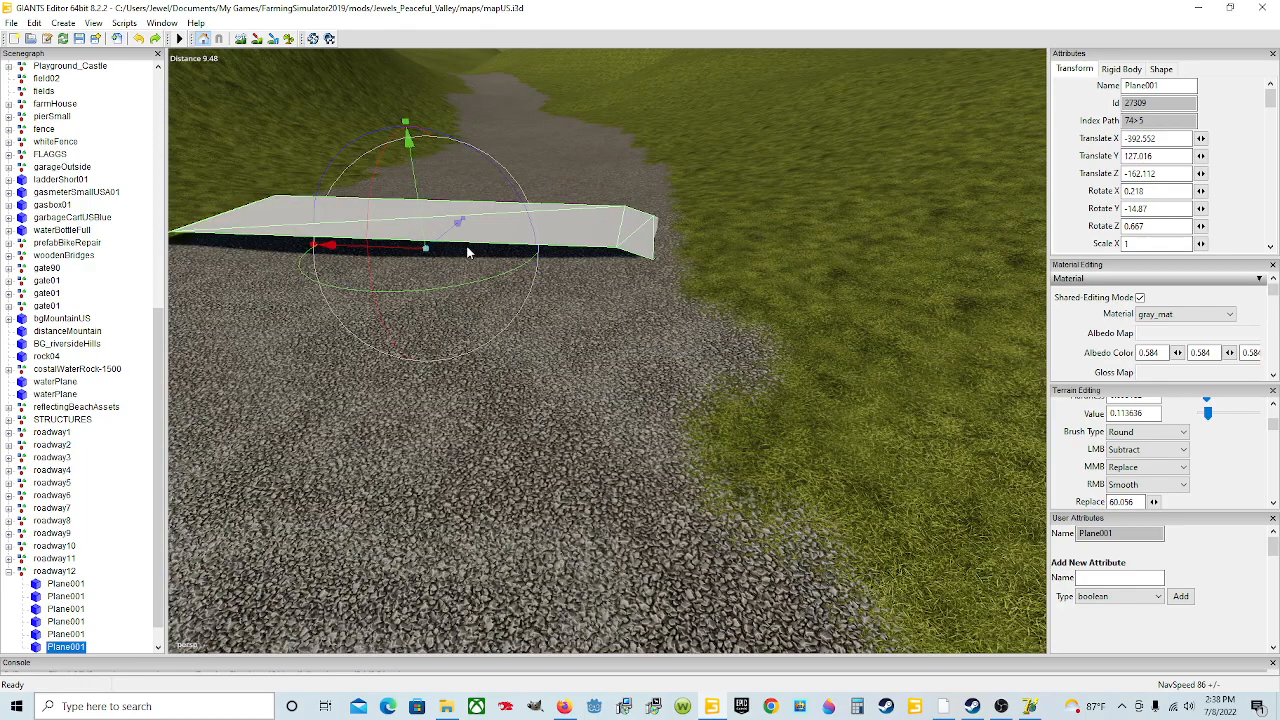
{"action": "left_click_drag", "start_coordinate": [413, 195], "coordinate": [547, 274]}
{"action": "scroll", "coordinate": [547, 274], "scroll_direction": "down", "scroll_amount": 4}
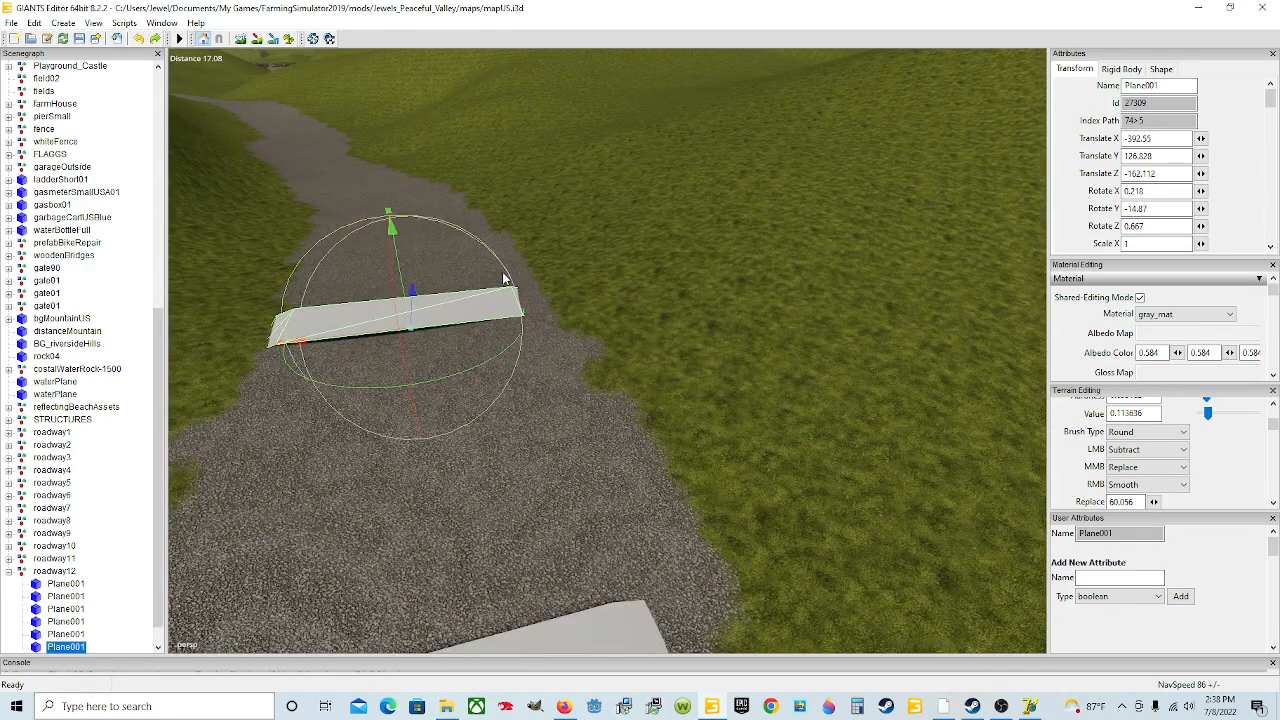
Step: Rotate the sixth plane to about 0.66 degrees on X and -1.05 degrees on Z to match the road slope
{"action": "left_click_drag", "start_coordinate": [448, 232], "coordinate": [447, 237]}
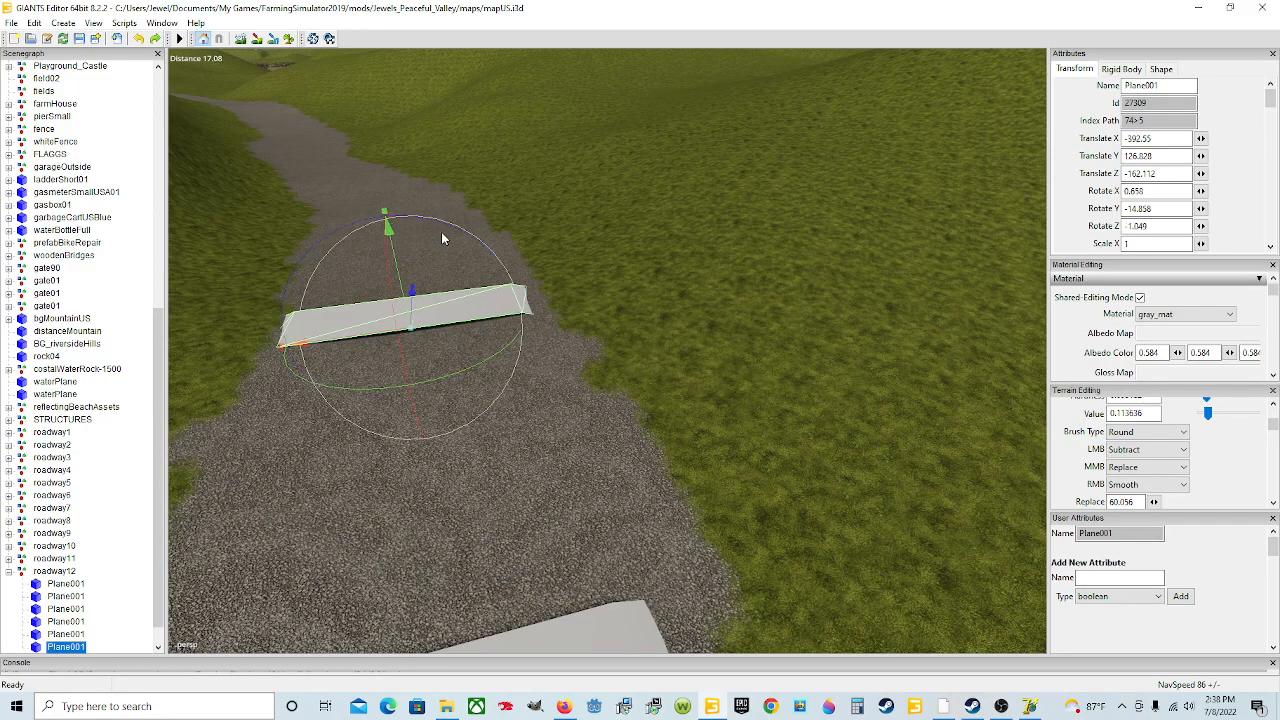
{"action": "scroll", "coordinate": [481, 273], "scroll_direction": "up", "scroll_amount": 4}
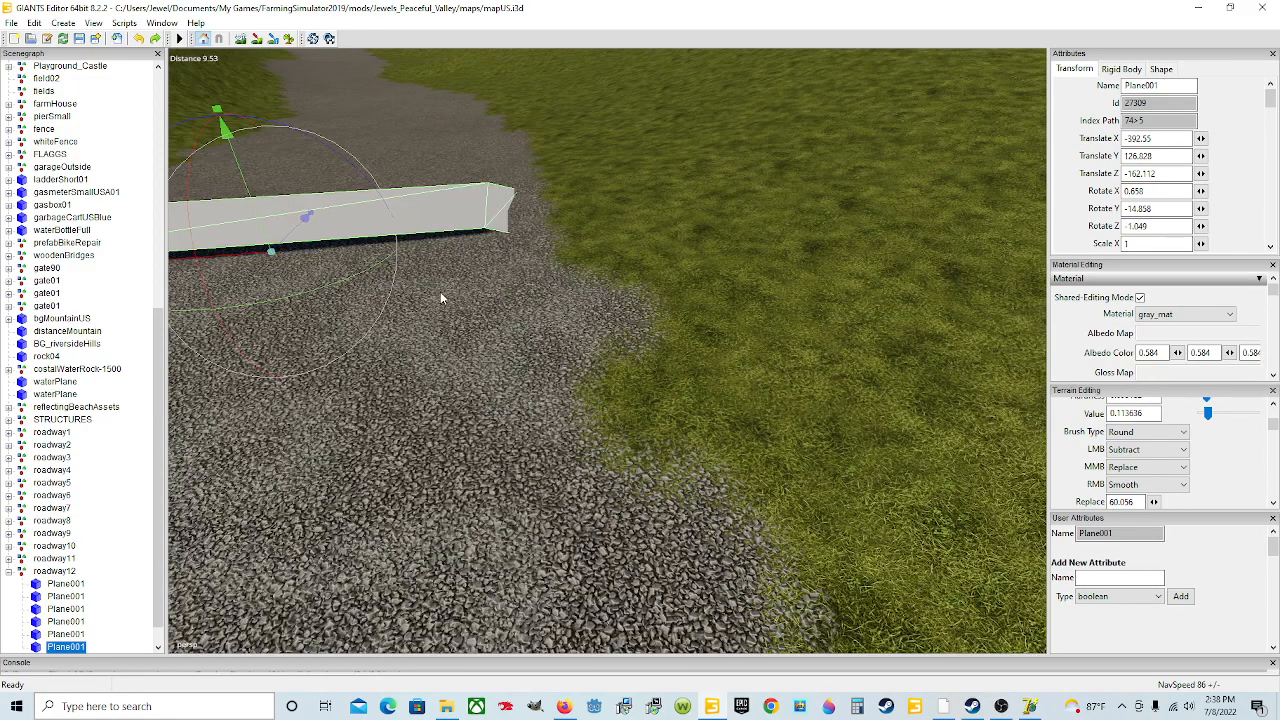
{"action": "mouse_move", "coordinate": [441, 293]}
{"action": "left_mouse_down", "text": "alt"}
{"action": "mouse_move", "coordinate": [371, 292]}
{"action": "mouse_move", "coordinate": [437, 296]}
{"action": "left_mouse_up", "text": "alt"}
{"action": "scroll", "coordinate": [437, 296], "scroll_direction": "down", "scroll_amount": 7}
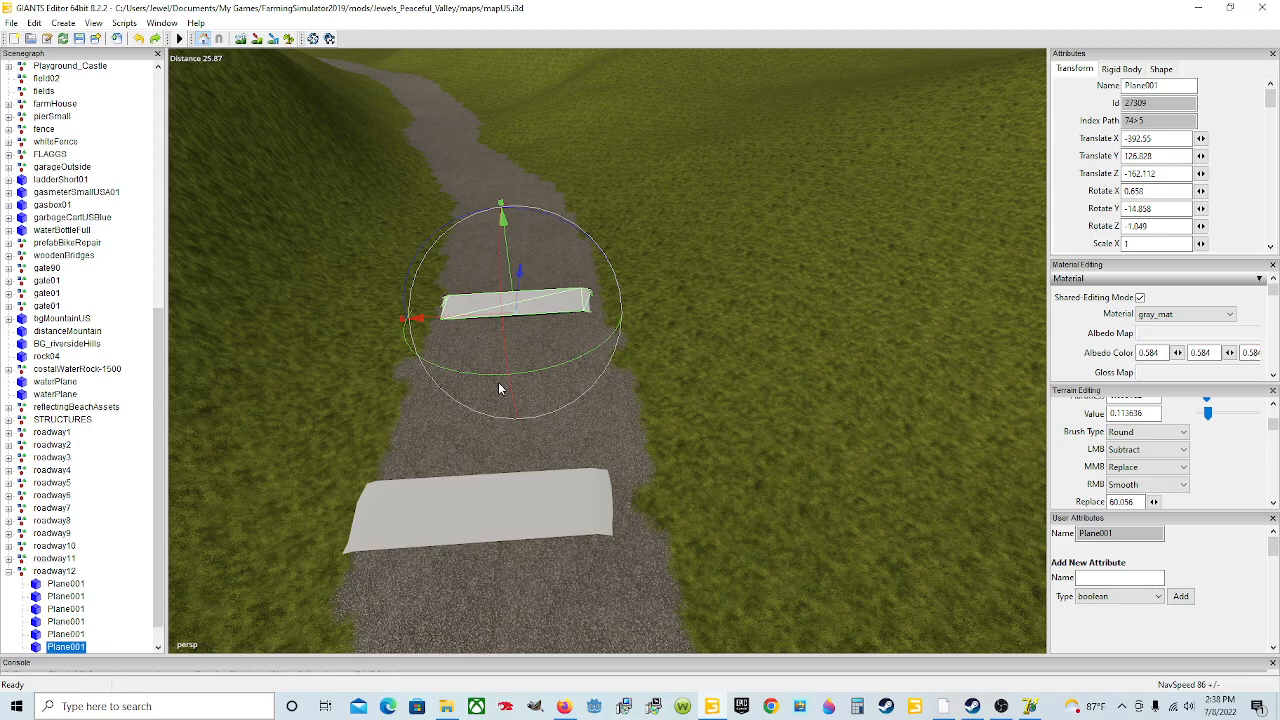
Step: Duplicate the sixth plane and move the copy further up the road
{"action": "key", "text": "ctrl+d"}
{"action": "left_click_drag", "start_coordinate": [500, 386], "coordinate": [647, 152]}
{"action": "left_click_drag", "start_coordinate": [526, 229], "coordinate": [536, 170]}
{"action": "left_click_drag", "start_coordinate": [571, 241], "coordinate": [519, 296], "text": "alt"}
{"action": "scroll", "coordinate": [613, 277], "scroll_direction": "up", "scroll_amount": 3}
{"action": "scroll", "coordinate": [519, 295], "scroll_direction": "down", "scroll_amount": 3}
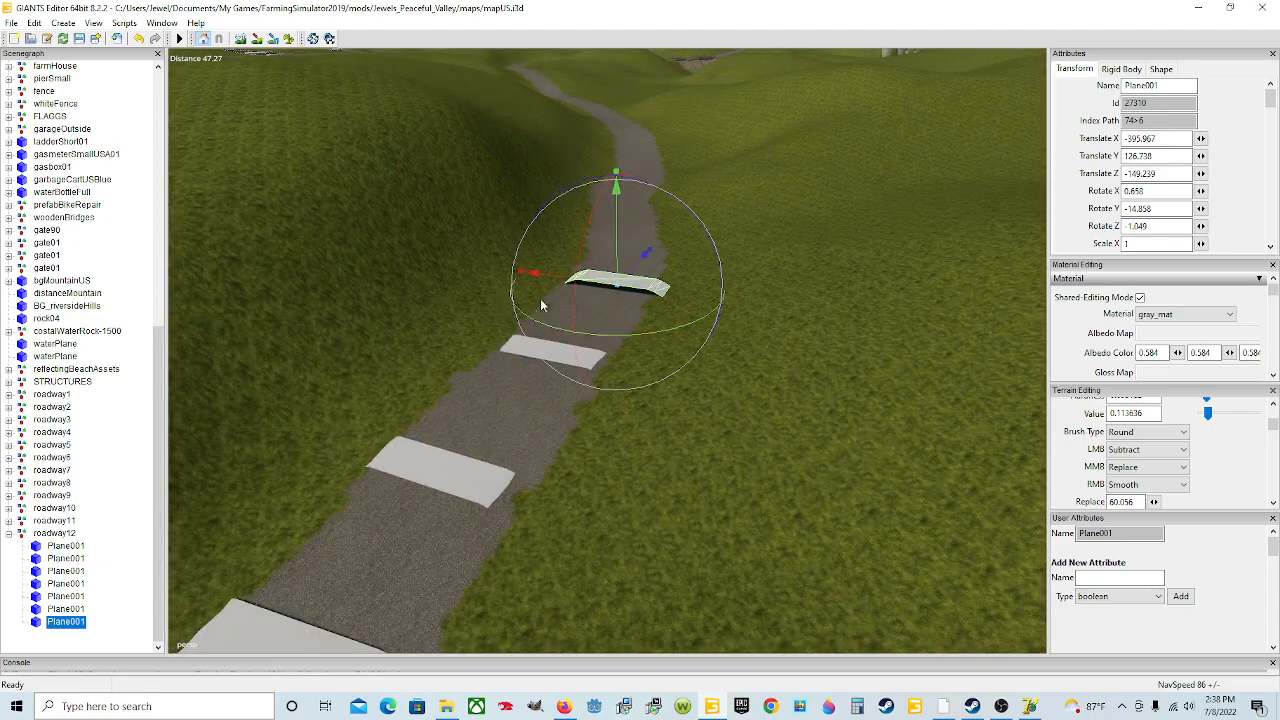
Step: Lower the seventh plane onto the road surface
{"action": "left_click_drag", "start_coordinate": [625, 317], "coordinate": [587, 305], "text": "alt"}
{"action": "scroll", "coordinate": [765, 265], "scroll_direction": "up", "scroll_amount": 4}
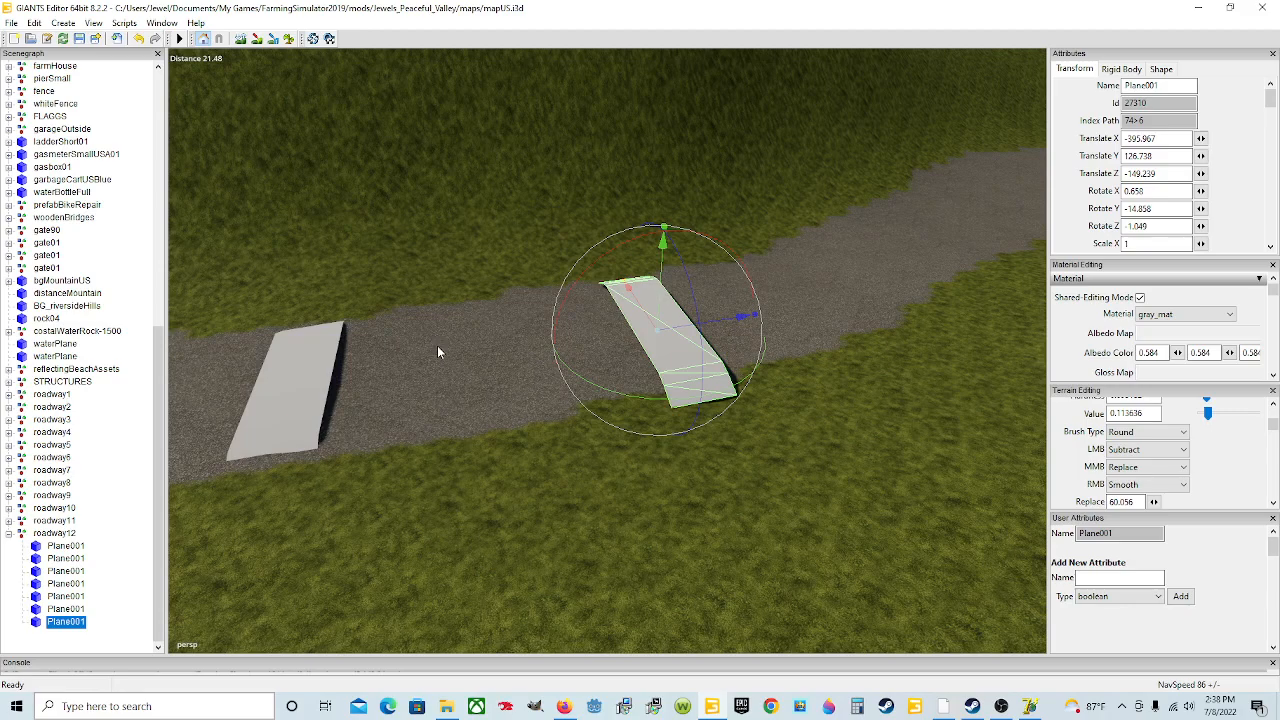
{"action": "left_click_drag", "start_coordinate": [438, 347], "coordinate": [362, 324], "text": "alt"}
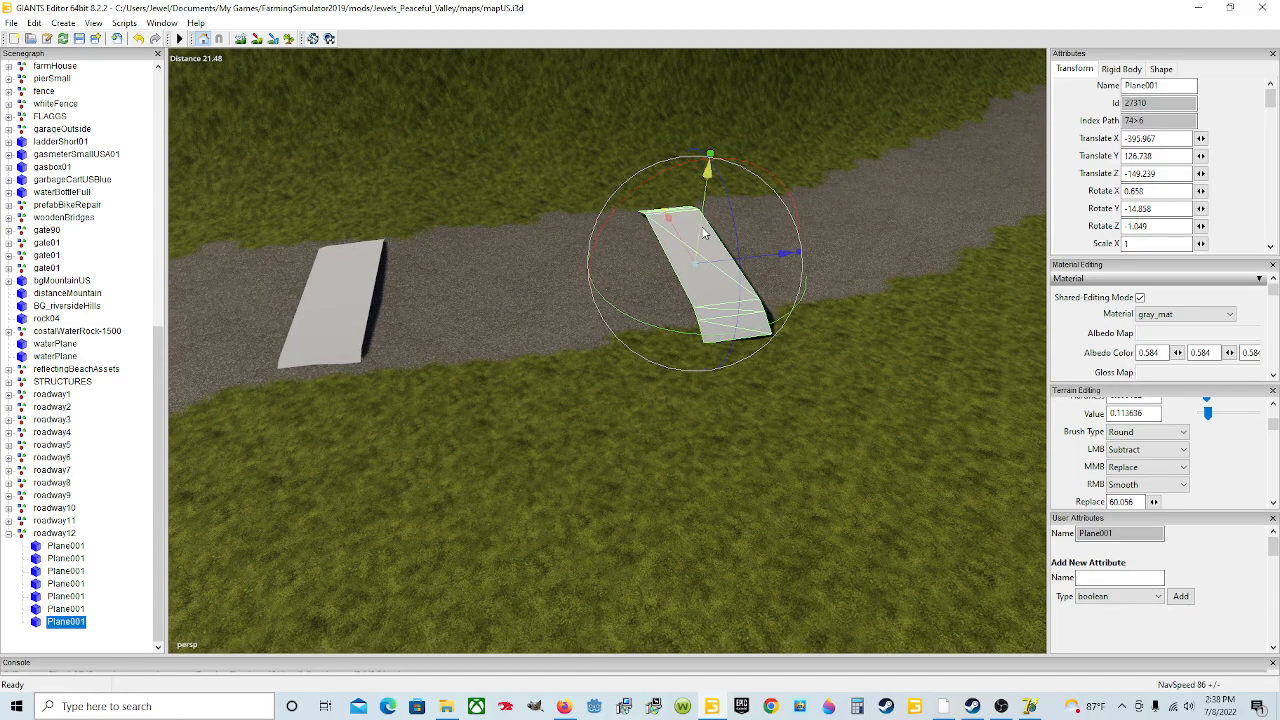
{"action": "left_click_drag", "start_coordinate": [683, 241], "coordinate": [658, 293]}
{"action": "scroll", "coordinate": [618, 259], "scroll_direction": "up", "scroll_amount": 3}
{"action": "scroll", "coordinate": [618, 258], "scroll_direction": "down", "scroll_amount": 3}
{"action": "scroll", "coordinate": [553, 285], "scroll_direction": "up", "scroll_amount": 3}
{"action": "scroll", "coordinate": [553, 285], "scroll_direction": "down", "scroll_amount": 2}
{"action": "scroll", "coordinate": [658, 294], "scroll_direction": "down", "scroll_amount": 3}
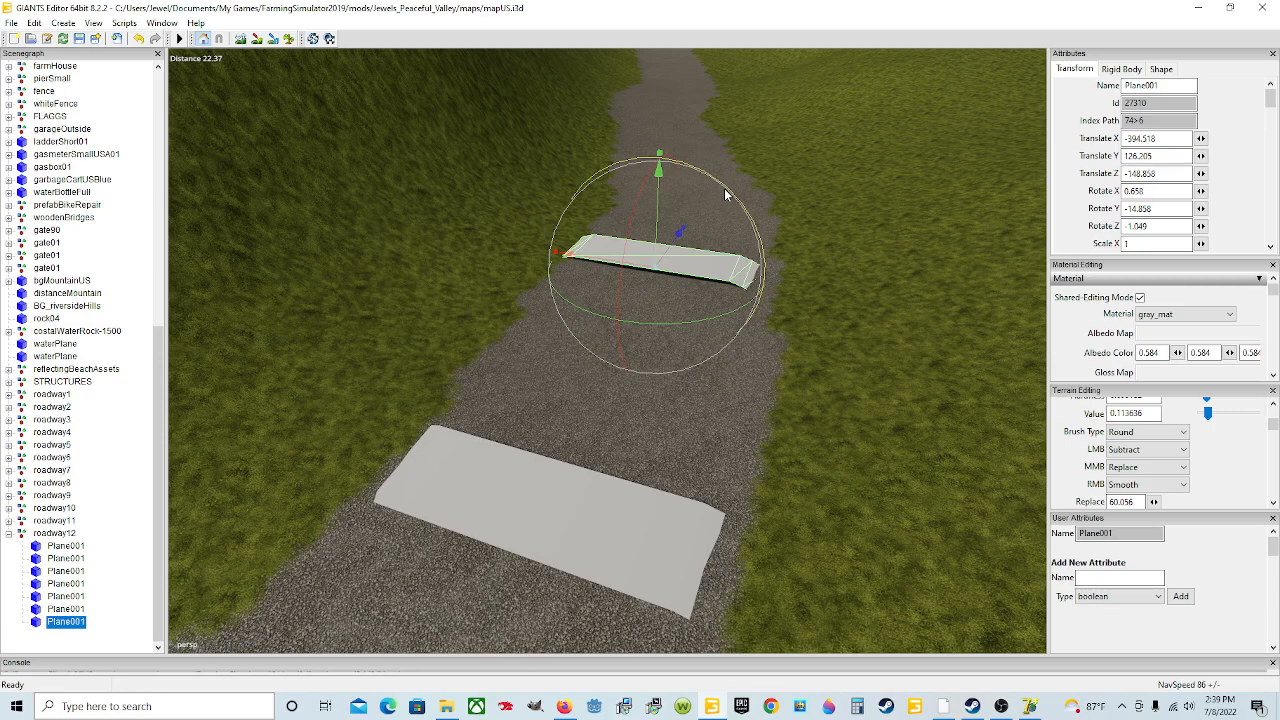
Step: Tilt the seventh plane to about 0.46 degrees on X and -0.28 degrees on Z, and lower it slightly
{"action": "left_click_drag", "start_coordinate": [725, 189], "coordinate": [725, 189]}
{"action": "scroll", "coordinate": [665, 222], "scroll_direction": "up", "scroll_amount": 5}
{"action": "left_click_drag", "start_coordinate": [649, 232], "coordinate": [694, 248], "text": "alt"}
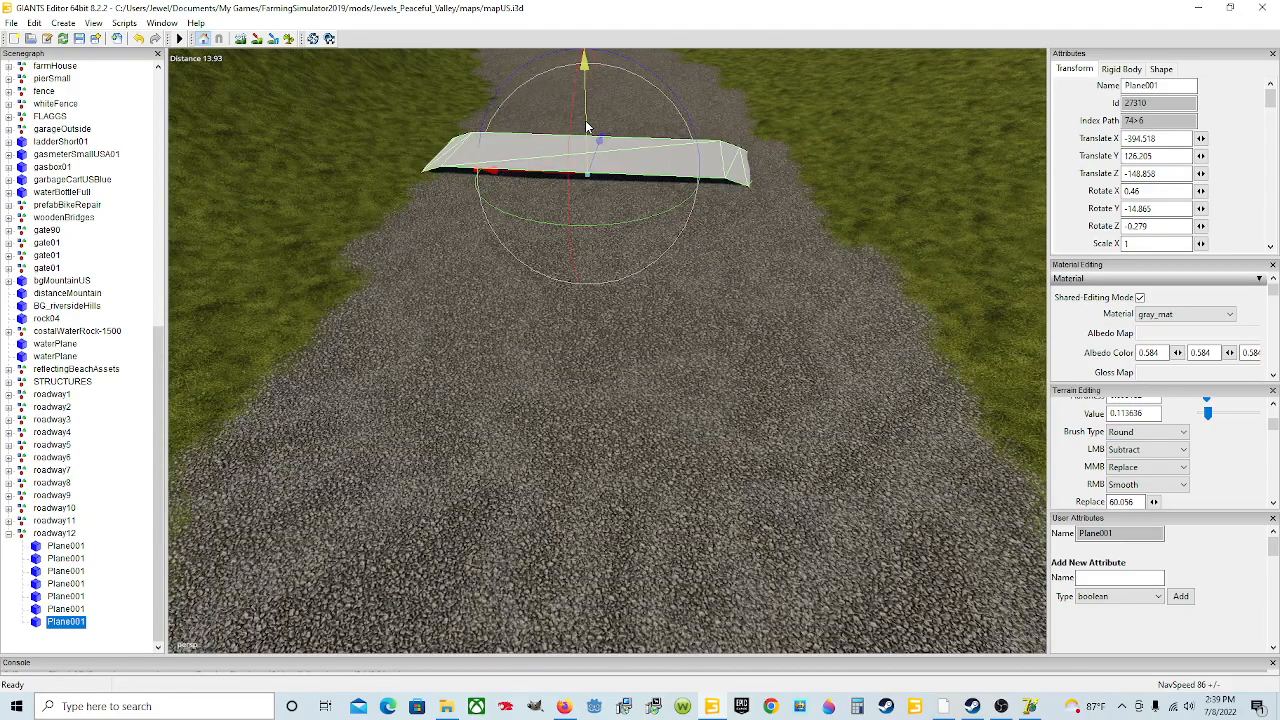
{"action": "left_click_drag", "start_coordinate": [586, 122], "coordinate": [587, 127]}
{"action": "scroll", "coordinate": [655, 178], "scroll_direction": "down", "scroll_amount": 10}
{"action": "left_click_drag", "start_coordinate": [655, 178], "coordinate": [662, 354], "text": "alt"}
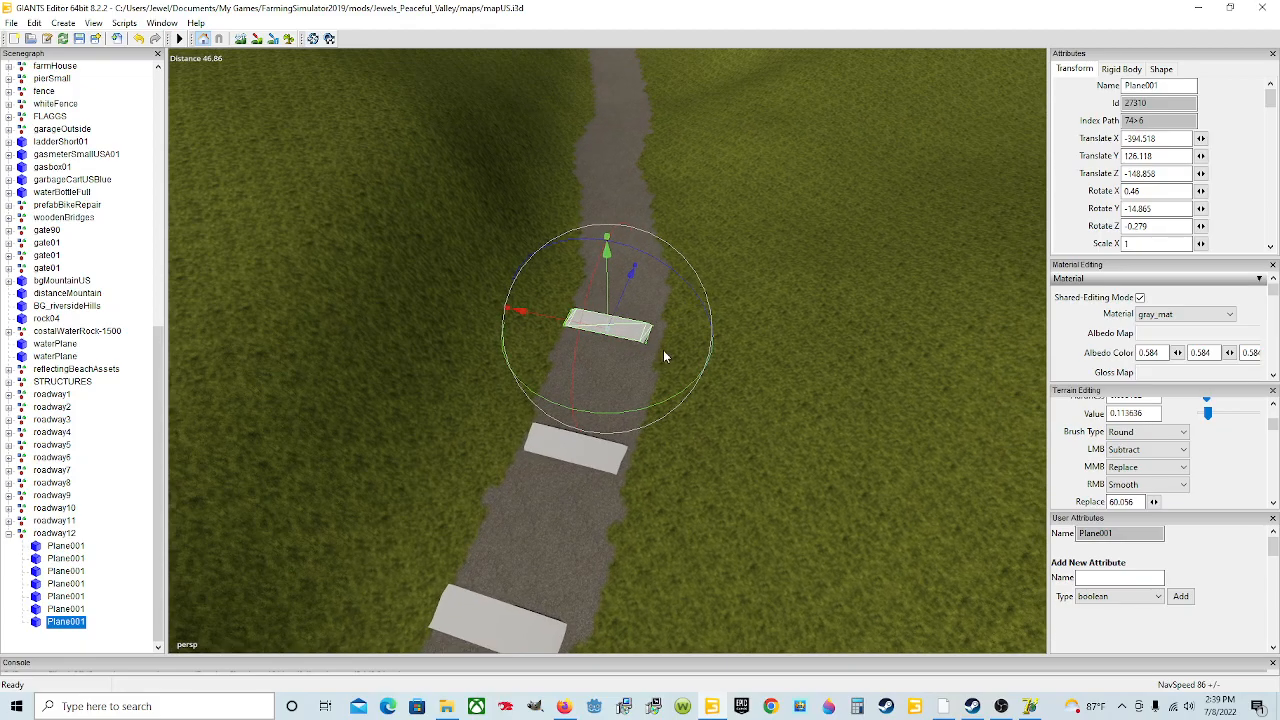
Step: Turn the seventh plane to about -12.14 degrees on Y to follow the road and lower it onto the surface
{"action": "left_click_drag", "start_coordinate": [626, 410], "coordinate": [495, 410]}
{"action": "scroll", "coordinate": [706, 338], "scroll_direction": "up", "scroll_amount": 5}
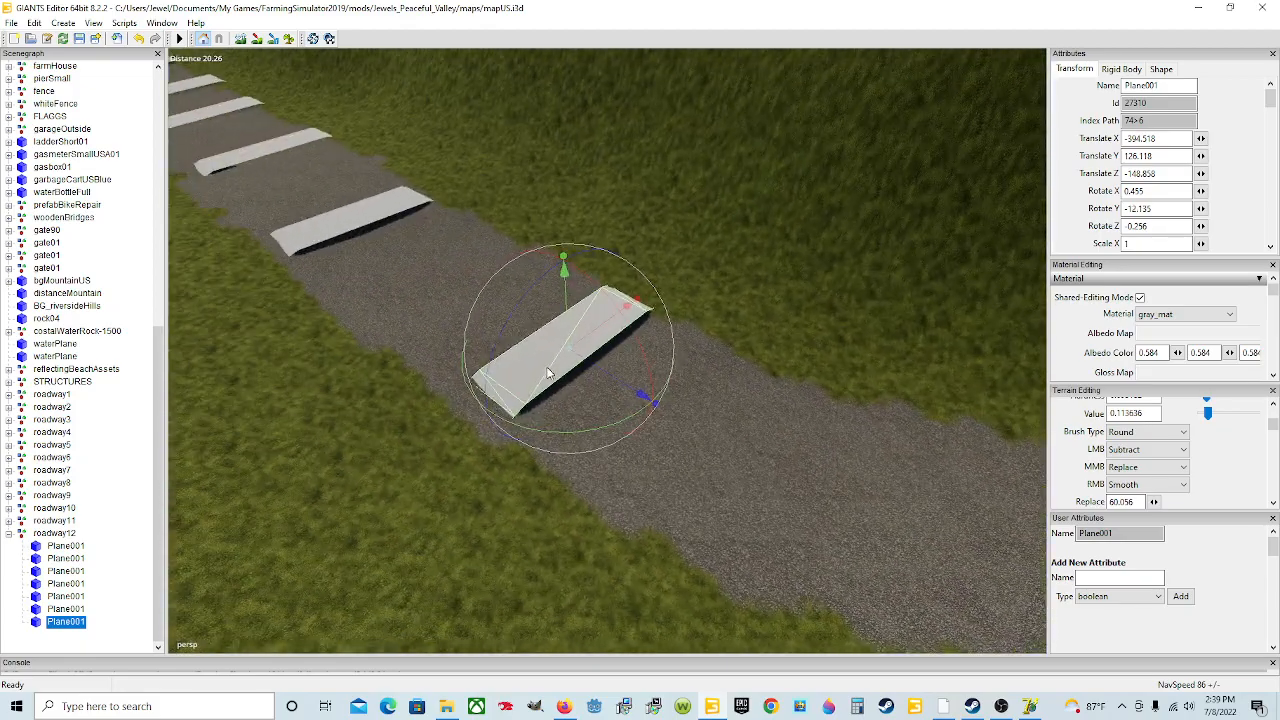
{"action": "left_click_drag", "start_coordinate": [568, 319], "coordinate": [449, 308]}
{"action": "scroll", "coordinate": [681, 356], "scroll_direction": "up", "scroll_amount": 3}
{"action": "scroll", "coordinate": [651, 326], "scroll_direction": "up", "scroll_amount": 3}
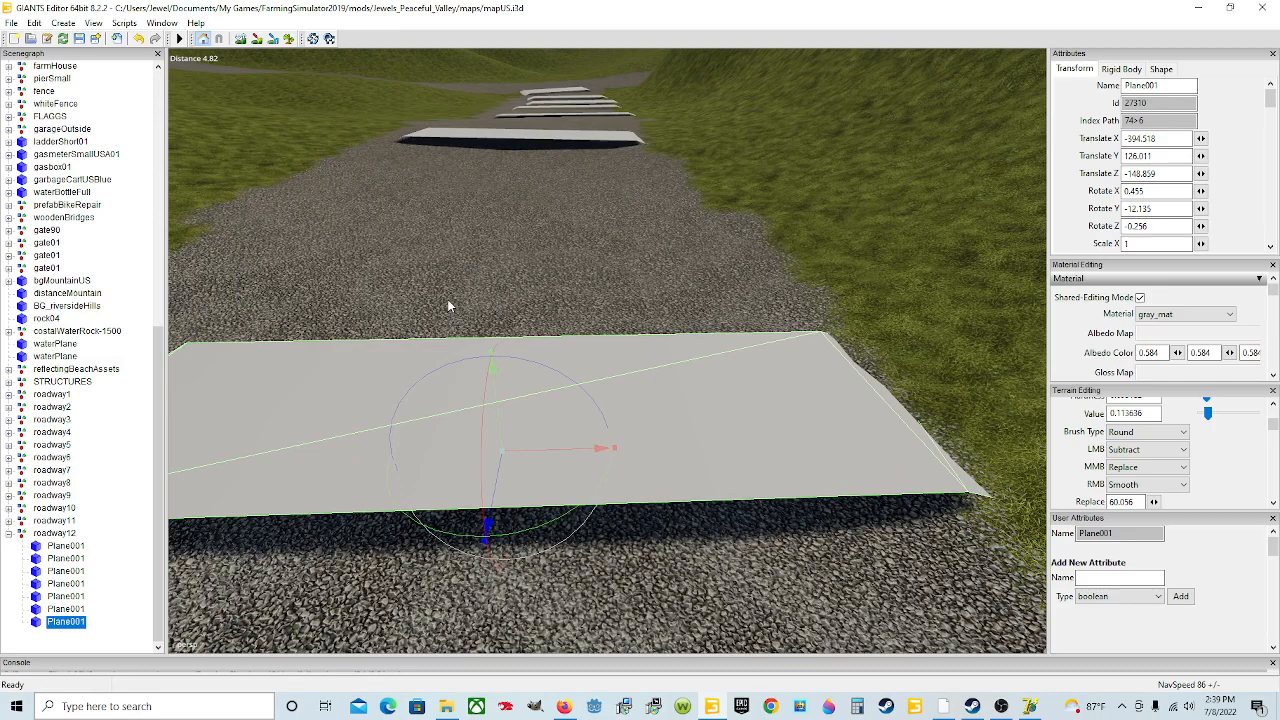
Step: Re-tilt the sixth plane to about 2.69 degrees on X and -0.26 degrees on Z, and lower it onto the road
{"action": "scroll", "coordinate": [449, 305], "scroll_direction": "down", "scroll_amount": 3}
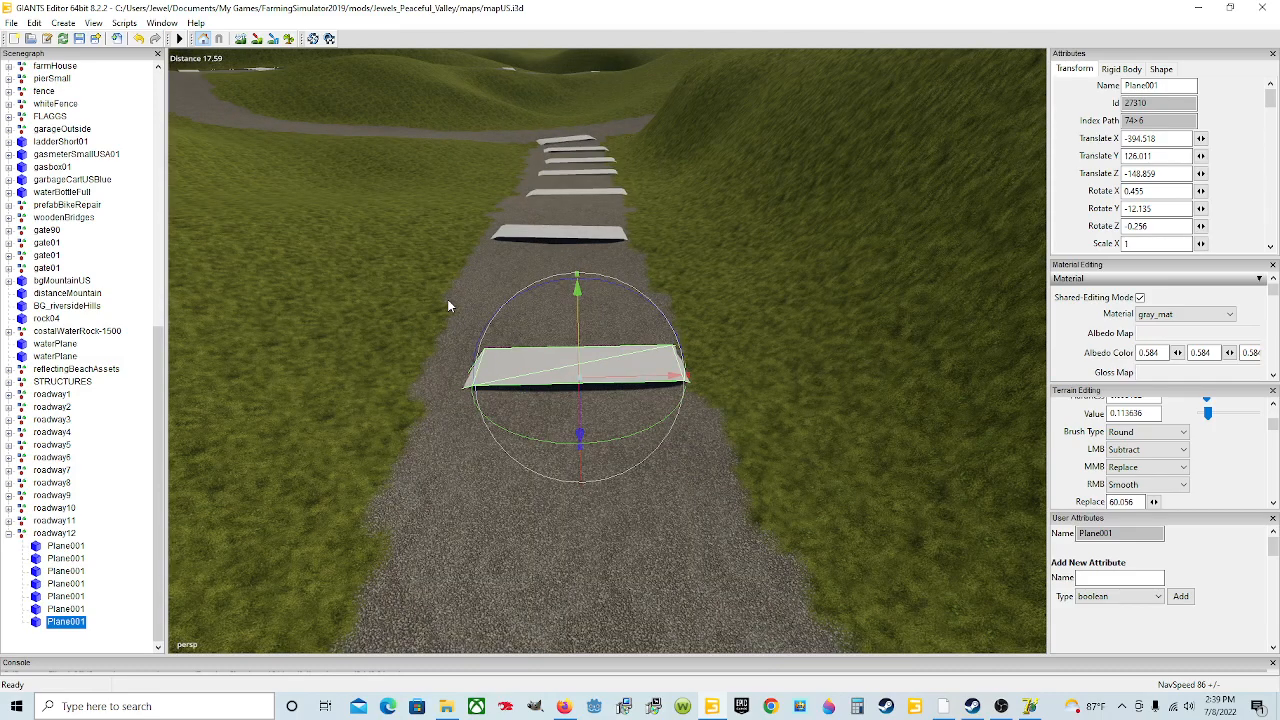
{"action": "left_click", "coordinate": [565, 232]}
{"action": "left_click_drag", "start_coordinate": [563, 224], "coordinate": [550, 233]}
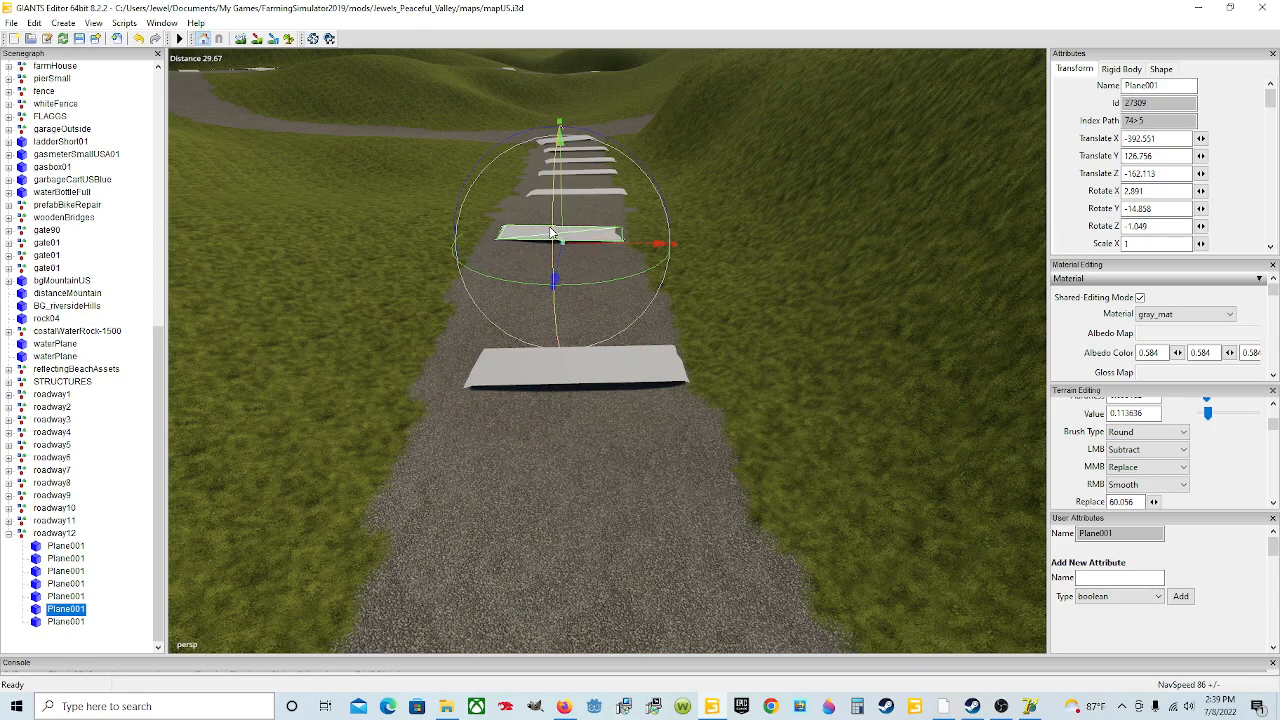
{"action": "left_click_drag", "start_coordinate": [646, 178], "coordinate": [644, 176]}
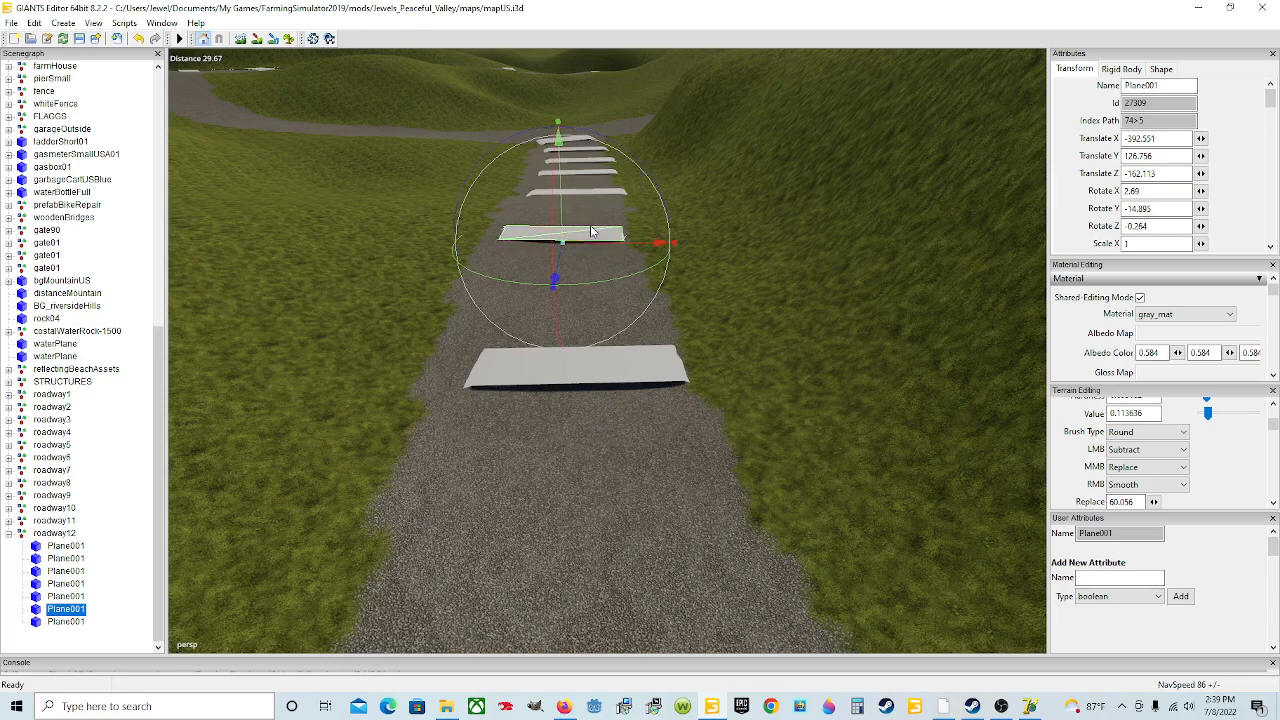
{"action": "left_click_drag", "start_coordinate": [566, 231], "coordinate": [566, 228]}
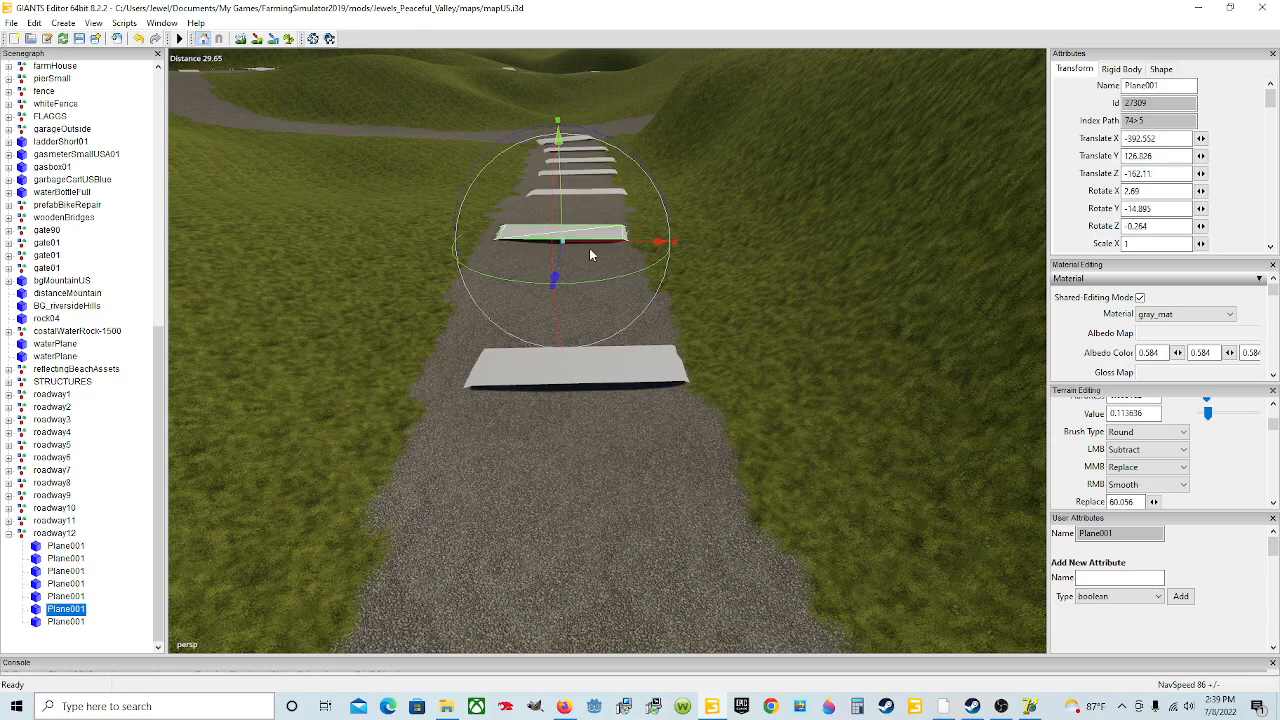
Step: Duplicate the seventh plane and move the copy further up the road
{"action": "scroll", "coordinate": [568, 275], "scroll_direction": "up", "scroll_amount": 5}
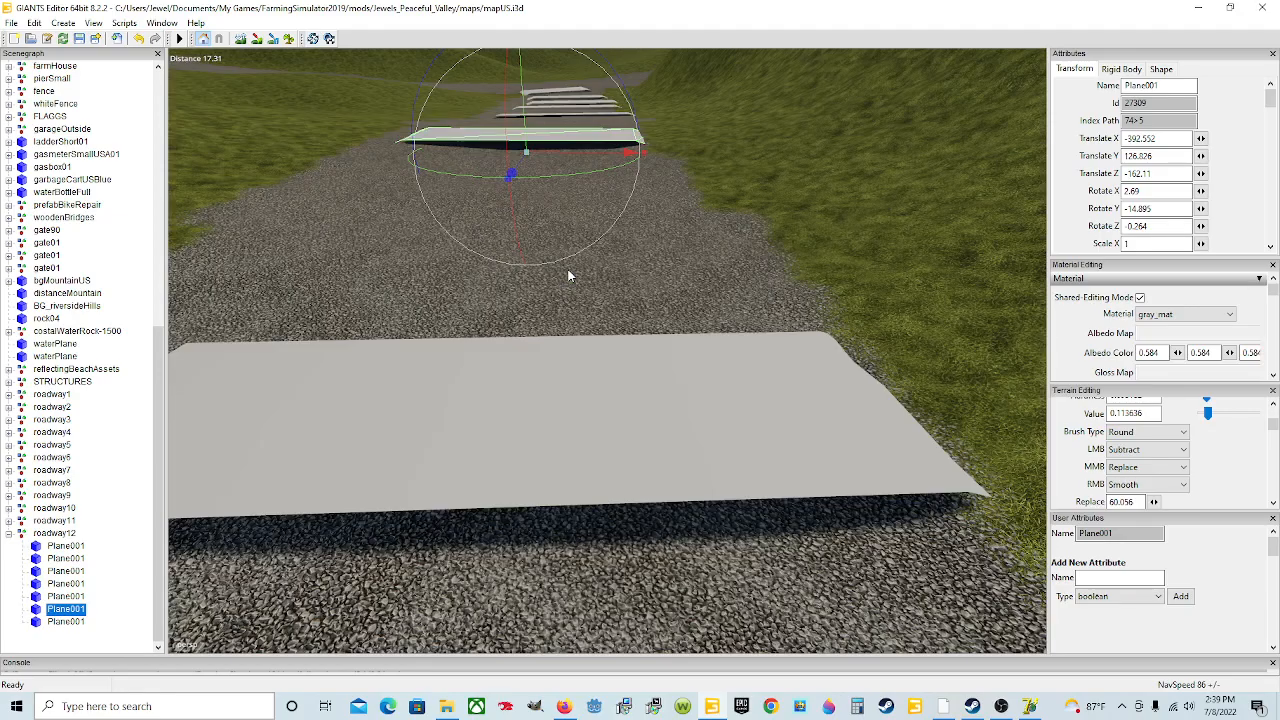
{"action": "left_click_drag", "start_coordinate": [538, 198], "coordinate": [612, 289], "text": "alt"}
{"action": "scroll", "coordinate": [660, 229], "scroll_direction": "down", "scroll_amount": 5}
{"action": "scroll", "coordinate": [528, 267], "scroll_direction": "up", "scroll_amount": 5}
{"action": "scroll", "coordinate": [612, 289], "scroll_direction": "down", "scroll_amount": 6}
{"action": "left_click", "coordinate": [570, 318]}
{"action": "left_click_drag", "start_coordinate": [396, 399], "coordinate": [428, 414], "text": "alt"}
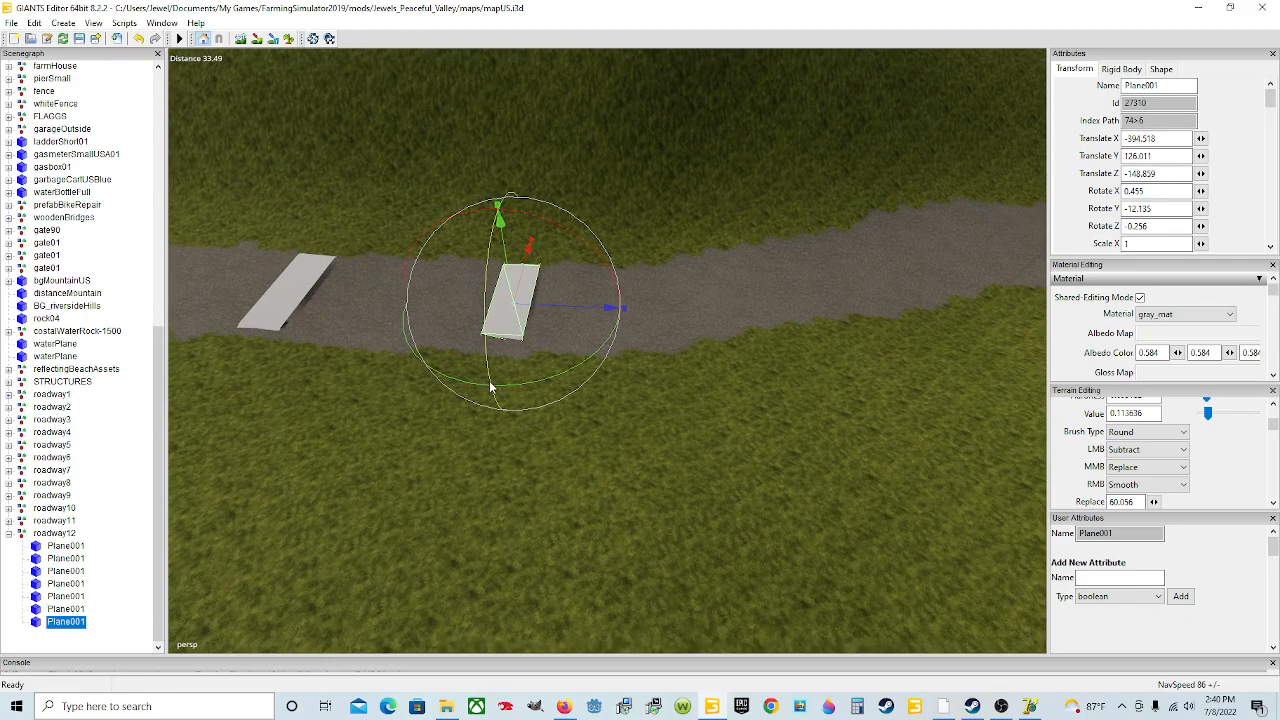
{"action": "key", "text": "ctrl+d"}
{"action": "left_click_drag", "start_coordinate": [563, 303], "coordinate": [722, 308]}
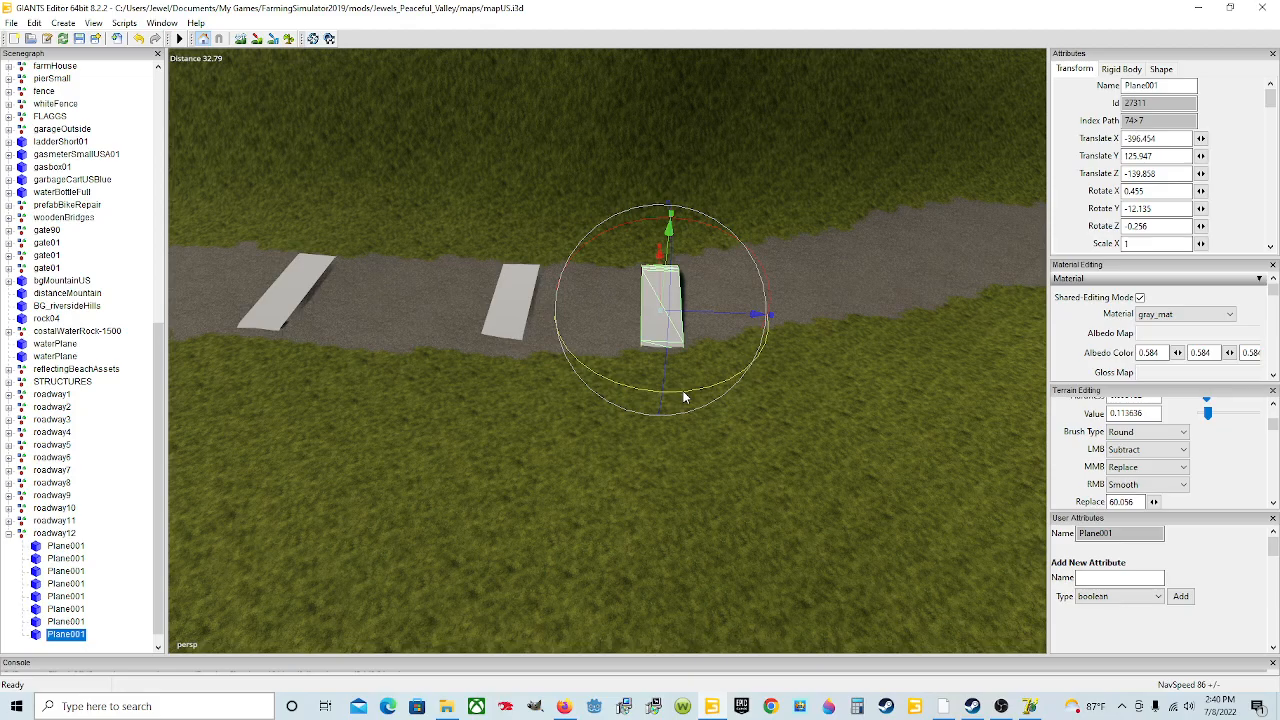
Step: Rotate the eighth plane to about 0.78 degrees X, -7.55 degrees Y and -2.58 degrees Z, lowering it onto the road
{"action": "left_click_drag", "start_coordinate": [684, 397], "coordinate": [694, 398]}
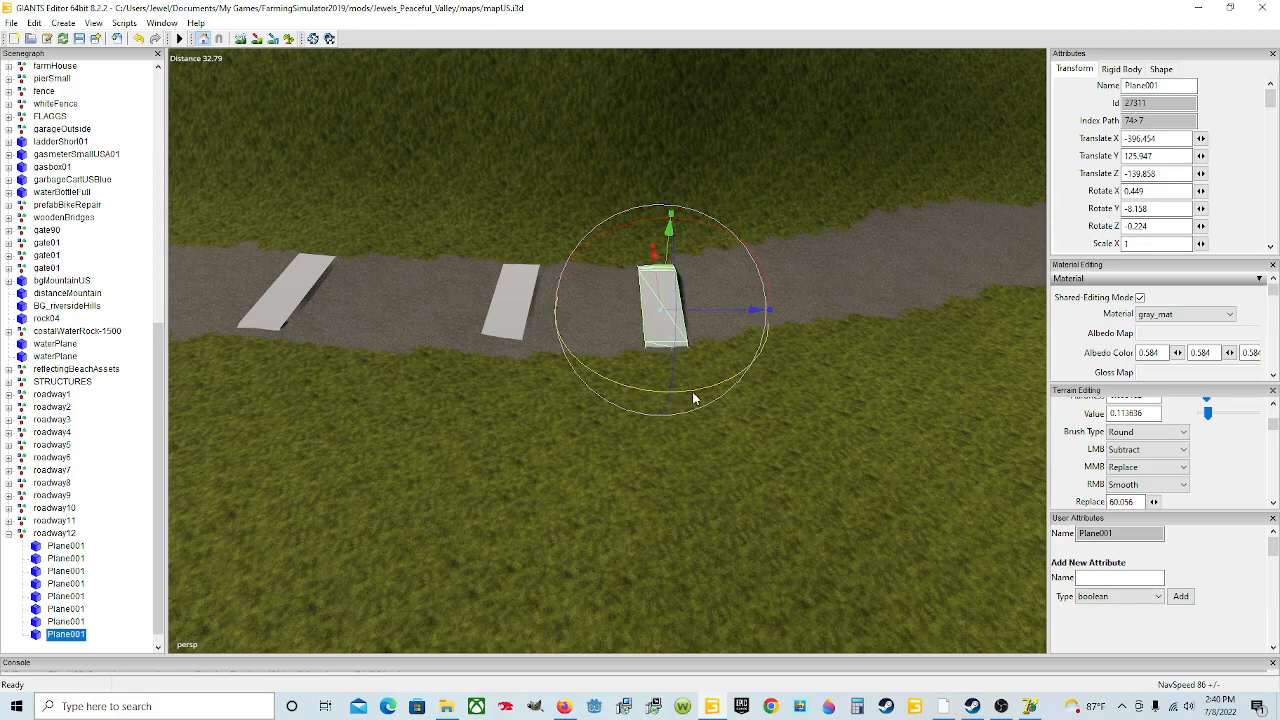
{"action": "scroll", "coordinate": [567, 403], "scroll_direction": "up", "scroll_amount": 5}
{"action": "left_click_drag", "start_coordinate": [567, 403], "coordinate": [784, 376], "text": "alt"}
{"action": "scroll", "coordinate": [510, 377], "scroll_direction": "up", "scroll_amount": 3}
{"action": "scroll", "coordinate": [510, 377], "scroll_direction": "down", "scroll_amount": 4}
{"action": "left_click_drag", "start_coordinate": [656, 174], "coordinate": [657, 178]}
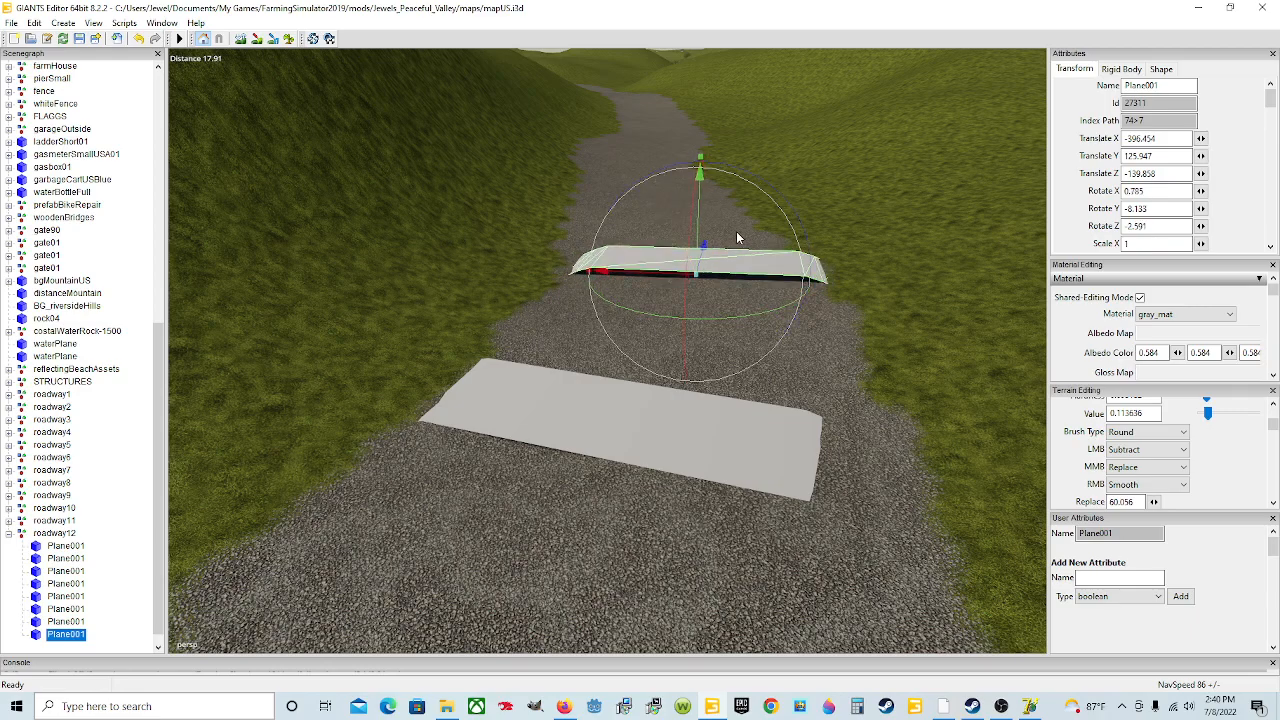
{"action": "left_click_drag", "start_coordinate": [672, 278], "coordinate": [660, 280]}
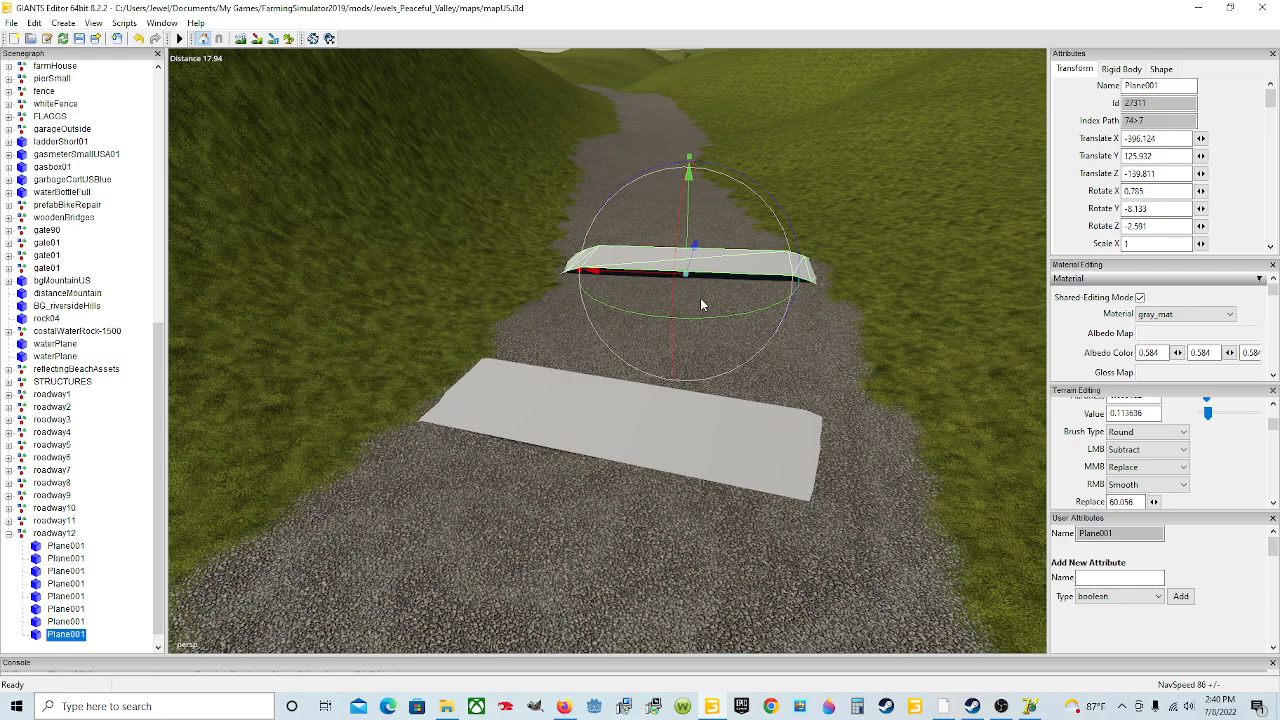
{"action": "left_click_drag", "start_coordinate": [709, 320], "coordinate": [710, 322]}
Step: Duplicate the eighth plane and move the copy further up the road, turning it to about -0.65 degrees on Y
{"action": "key", "text": "ctrl+d"}
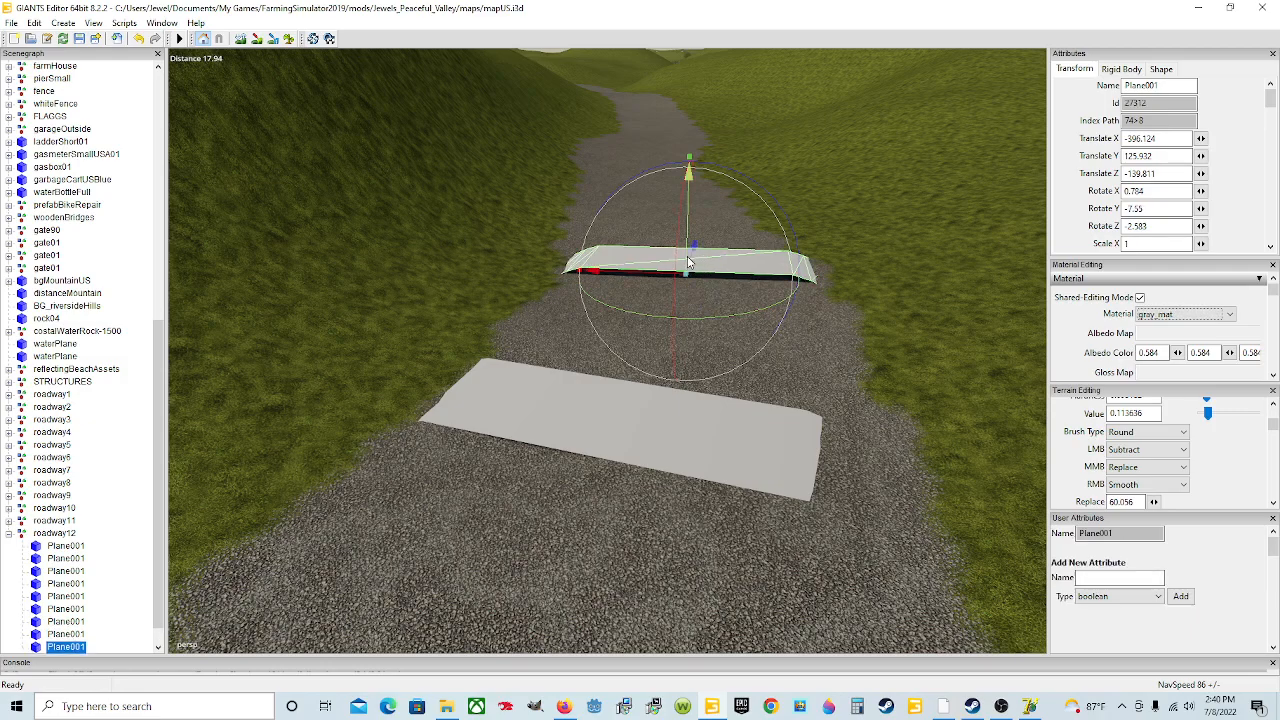
{"action": "left_click_drag", "start_coordinate": [693, 262], "coordinate": [634, 344]}
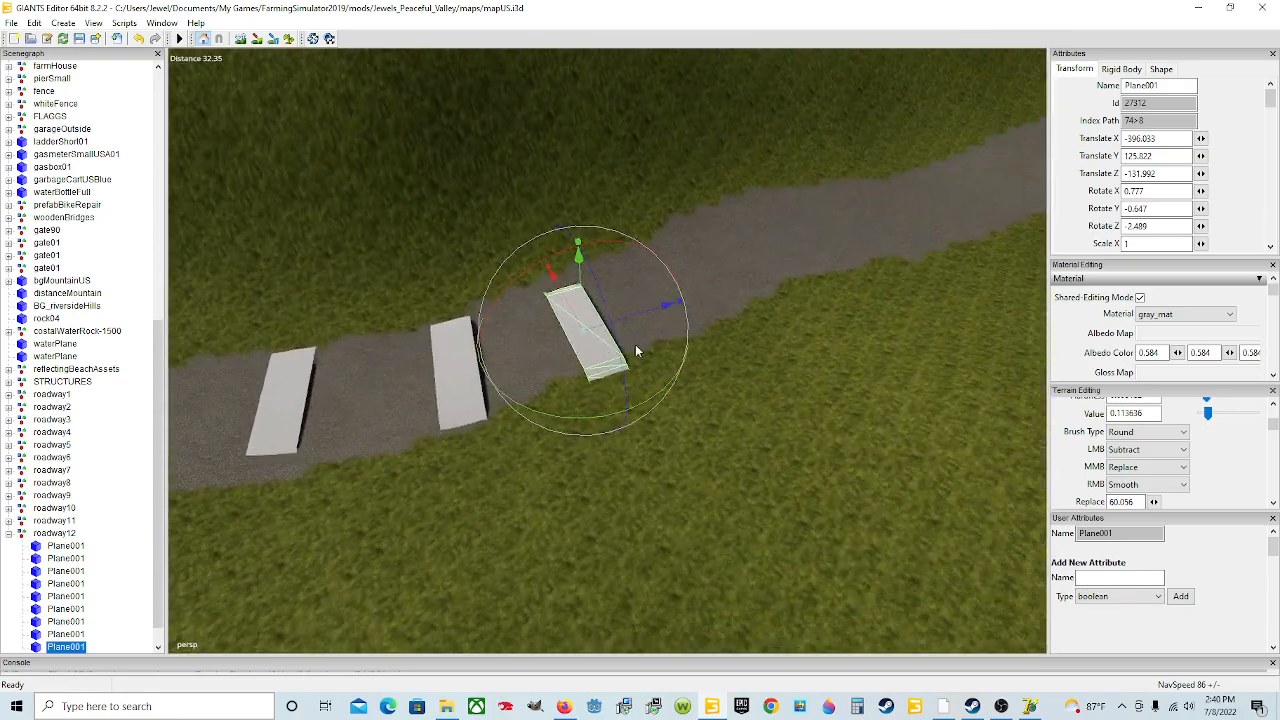
{"action": "left_click_drag", "start_coordinate": [581, 310], "coordinate": [353, 265], "text": "alt"}
{"action": "scroll", "coordinate": [548, 331], "scroll_direction": "up", "scroll_amount": 8}
Step: Lower the eighth plane slightly onto the road surface
{"action": "left_click", "coordinate": [353, 266]}
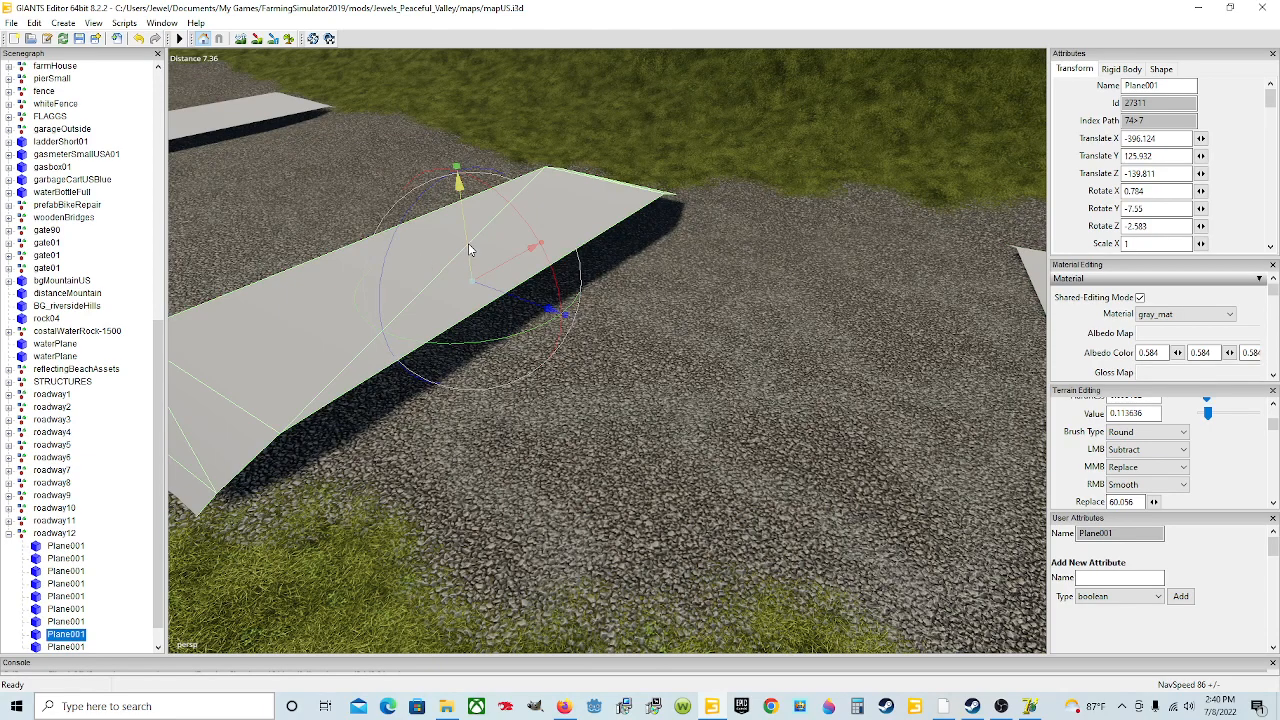
{"action": "left_click_drag", "start_coordinate": [474, 259], "coordinate": [474, 264]}
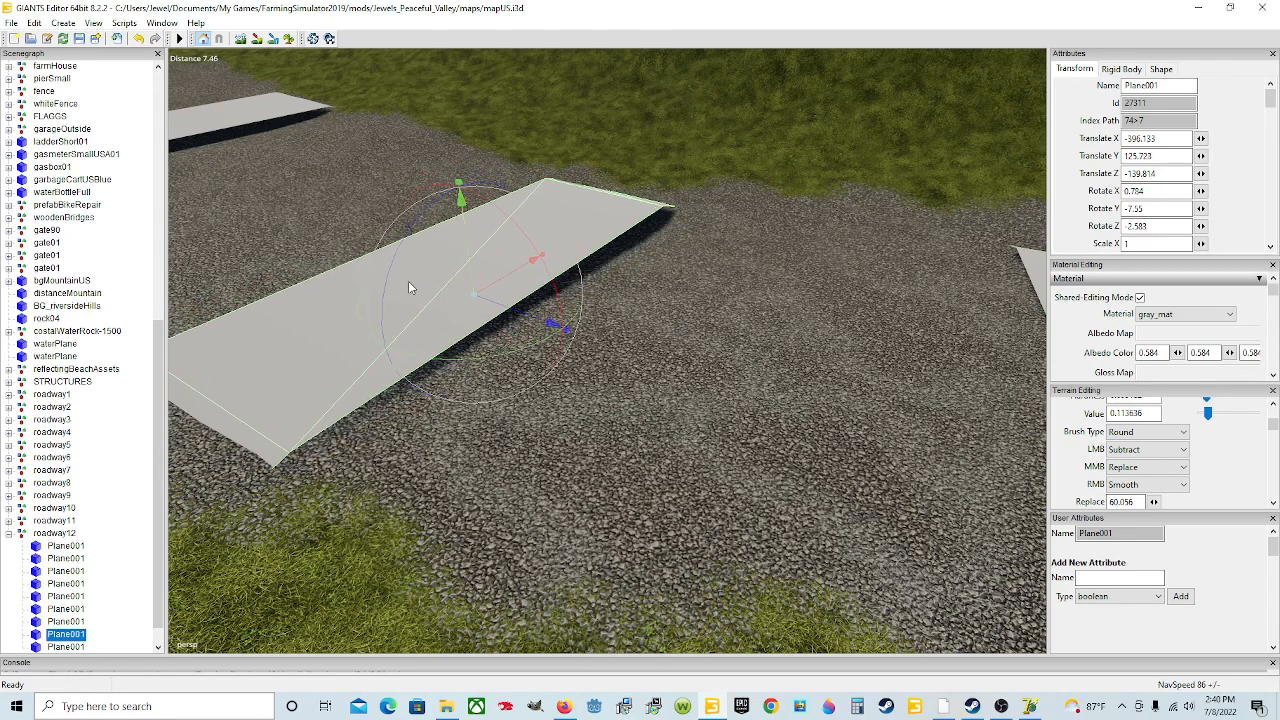
{"action": "left_click_drag", "start_coordinate": [389, 285], "coordinate": [671, 304]}
{"action": "left_click", "coordinate": [597, 301]}
Step: Tilt the ninth plane to about -0.83 degrees on Z and seat it on the road surface
{"action": "scroll", "coordinate": [358, 292], "scroll_direction": "down", "scroll_amount": 5}
{"action": "scroll", "coordinate": [866, 281], "scroll_direction": "up", "scroll_amount": 5}
{"action": "scroll", "coordinate": [671, 304], "scroll_direction": "down", "scroll_amount": 4}
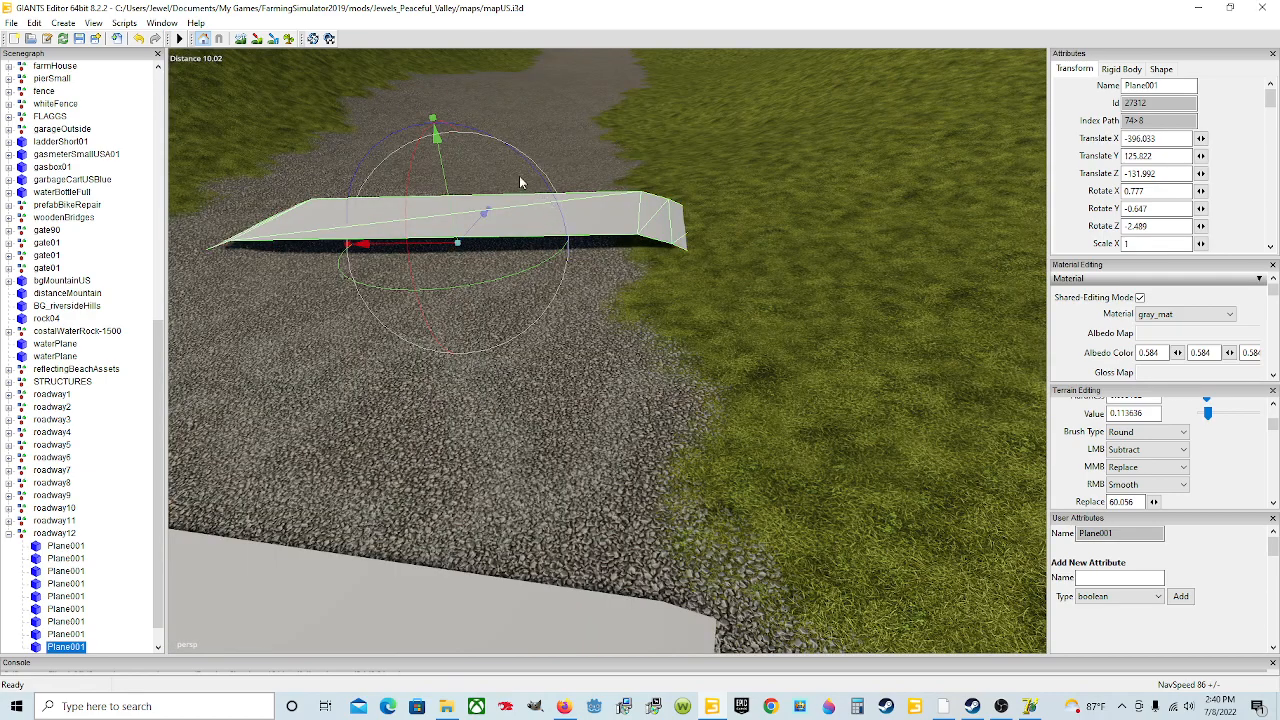
{"action": "left_click_drag", "start_coordinate": [518, 165], "coordinate": [508, 178]}
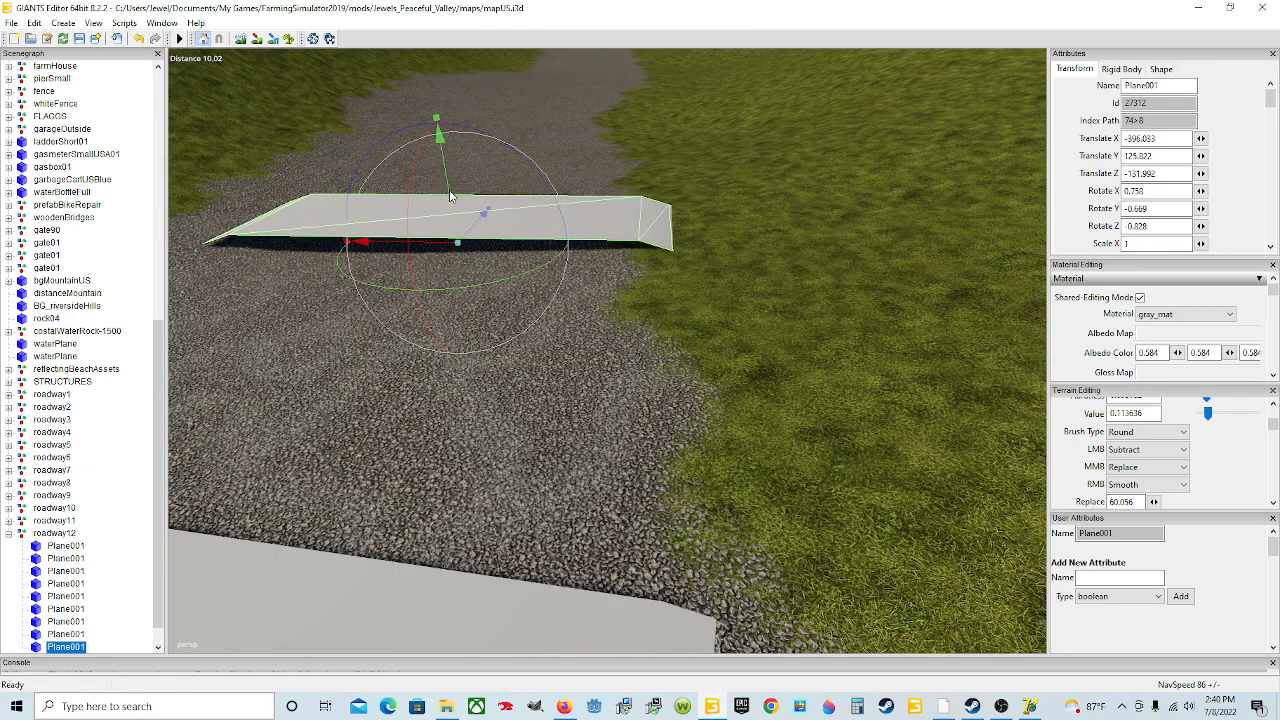
{"action": "left_click_drag", "start_coordinate": [449, 209], "coordinate": [453, 216]}
{"action": "scroll", "coordinate": [454, 217], "scroll_direction": "down", "scroll_amount": 5}
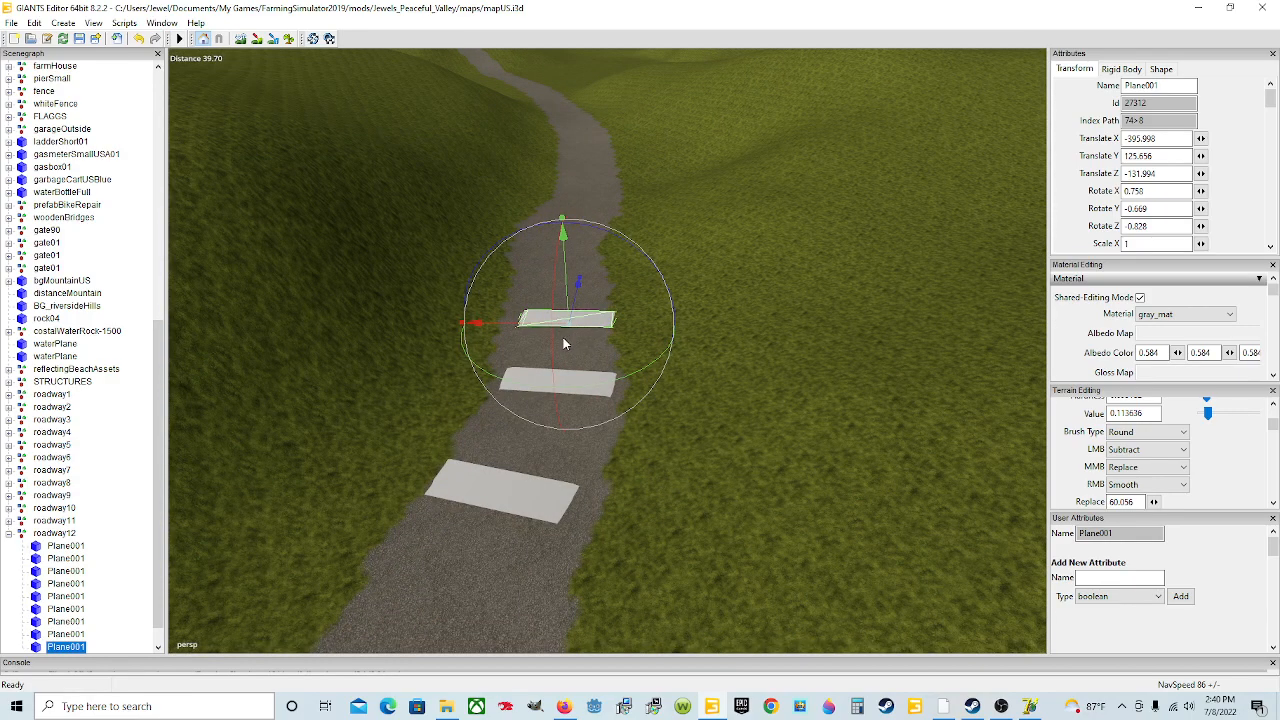
Step: Duplicate the ninth plane and move the copy further up the road
{"action": "key", "text": "ctrl+d"}
{"action": "left_click_drag", "start_coordinate": [579, 285], "coordinate": [651, 189]}
{"action": "scroll", "coordinate": [661, 266], "scroll_direction": "up", "scroll_amount": 3}
{"action": "mouse_move", "coordinate": [673, 316]}
{"action": "left_mouse_down", "text": "alt"}
{"action": "mouse_move", "coordinate": [661, 266]}
{"action": "mouse_move", "coordinate": [696, 321]}
{"action": "left_mouse_up", "text": "alt"}
{"action": "scroll", "coordinate": [696, 321], "scroll_direction": "up", "scroll_amount": 3}
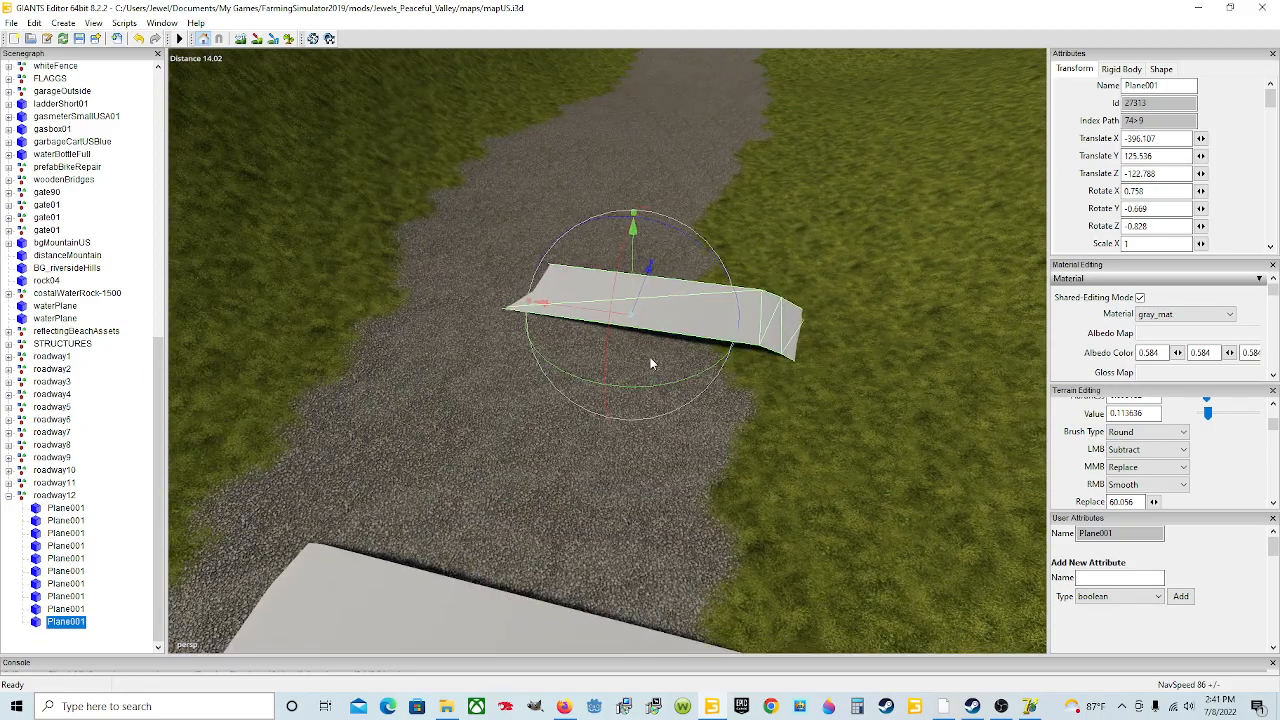
Step: Tilt the tenth plane to about 3.63 degrees on Z to match the road slope
{"action": "left_click", "coordinate": [668, 231]}
{"action": "left_click", "coordinate": [641, 286]}
{"action": "left_click_drag", "start_coordinate": [664, 228], "coordinate": [743, 234]}
{"action": "scroll", "coordinate": [720, 245], "scroll_direction": "up", "scroll_amount": 4}
{"action": "right_click_drag", "start_coordinate": [743, 234], "coordinate": [627, 233], "text": "alt"}
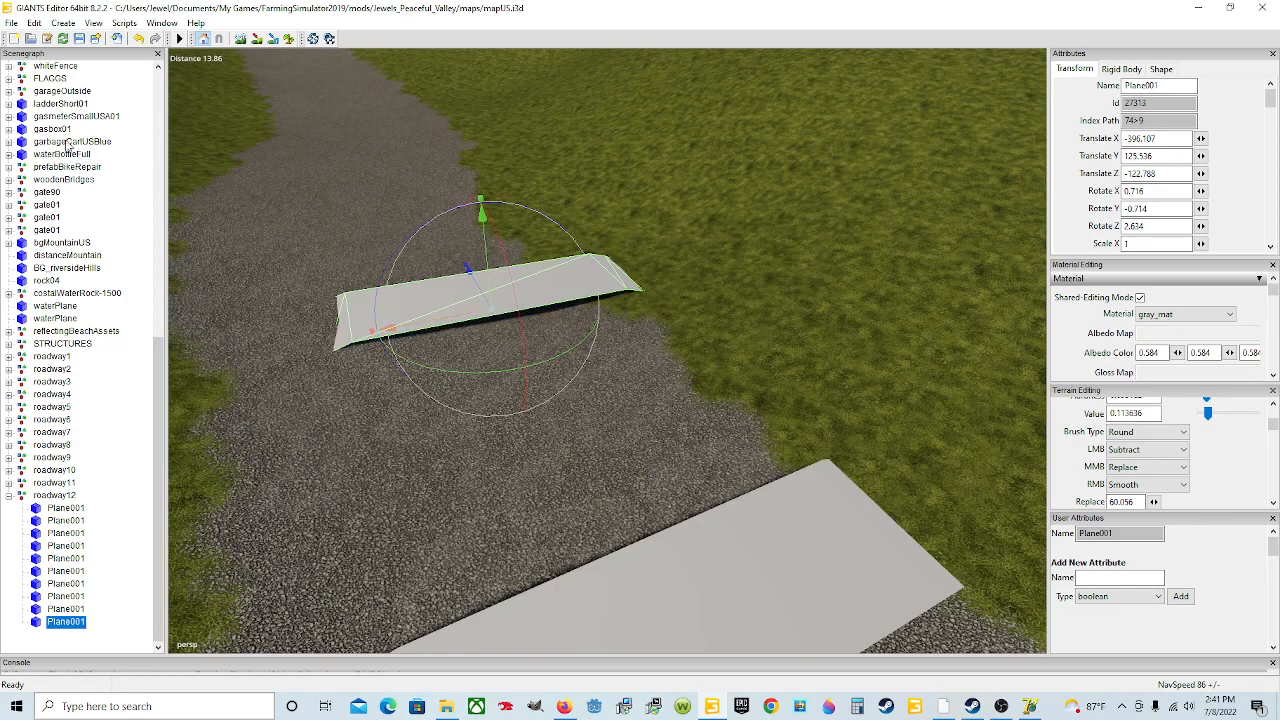
Step: Turn the tenth plane to about 11.47 degrees on Y and shift it to sit on the road
{"action": "left_click_drag", "start_coordinate": [536, 420], "coordinate": [225, 238], "text": "alt"}
{"action": "left_click_drag", "start_coordinate": [644, 358], "coordinate": [635, 406], "text": "alt"}
{"action": "left_click_drag", "start_coordinate": [560, 451], "coordinate": [584, 493]}
{"action": "scroll", "coordinate": [584, 493], "scroll_direction": "down", "scroll_amount": 3}
{"action": "left_click_drag", "start_coordinate": [695, 434], "coordinate": [721, 426]}
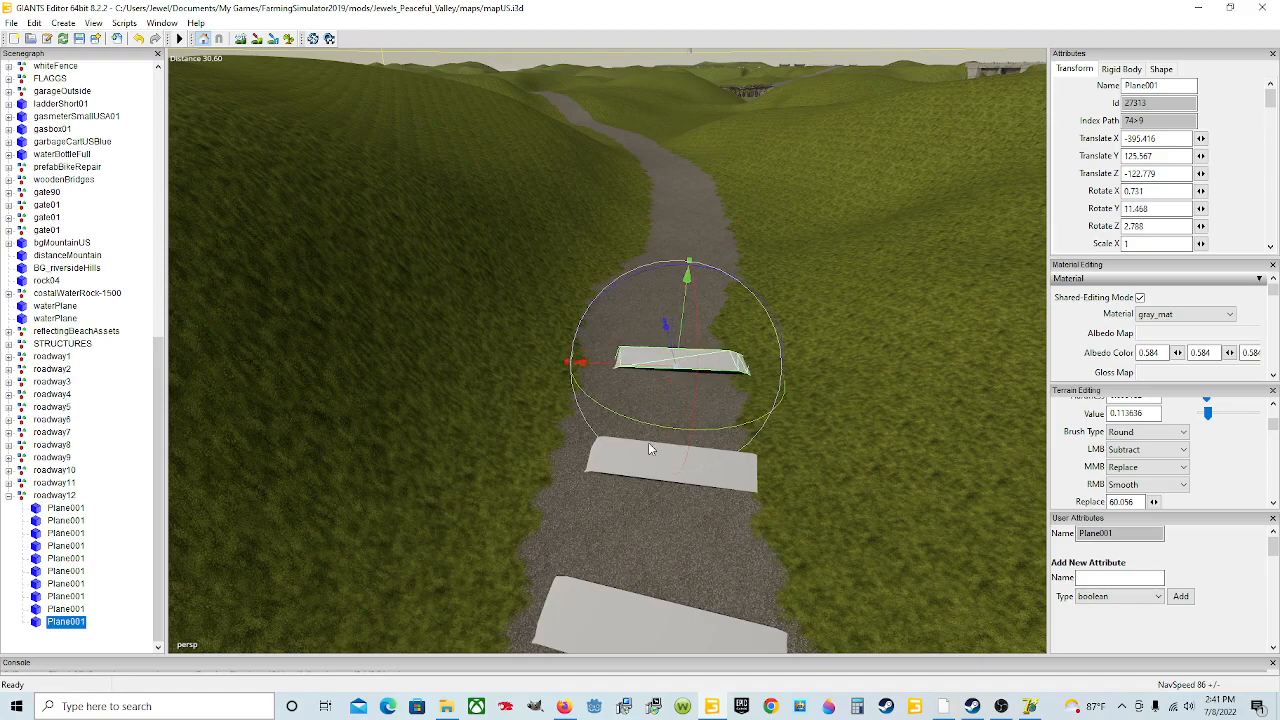
Step: Duplicate the tenth plane and move the copy further up the road
{"action": "key", "text": "ctrl+d"}
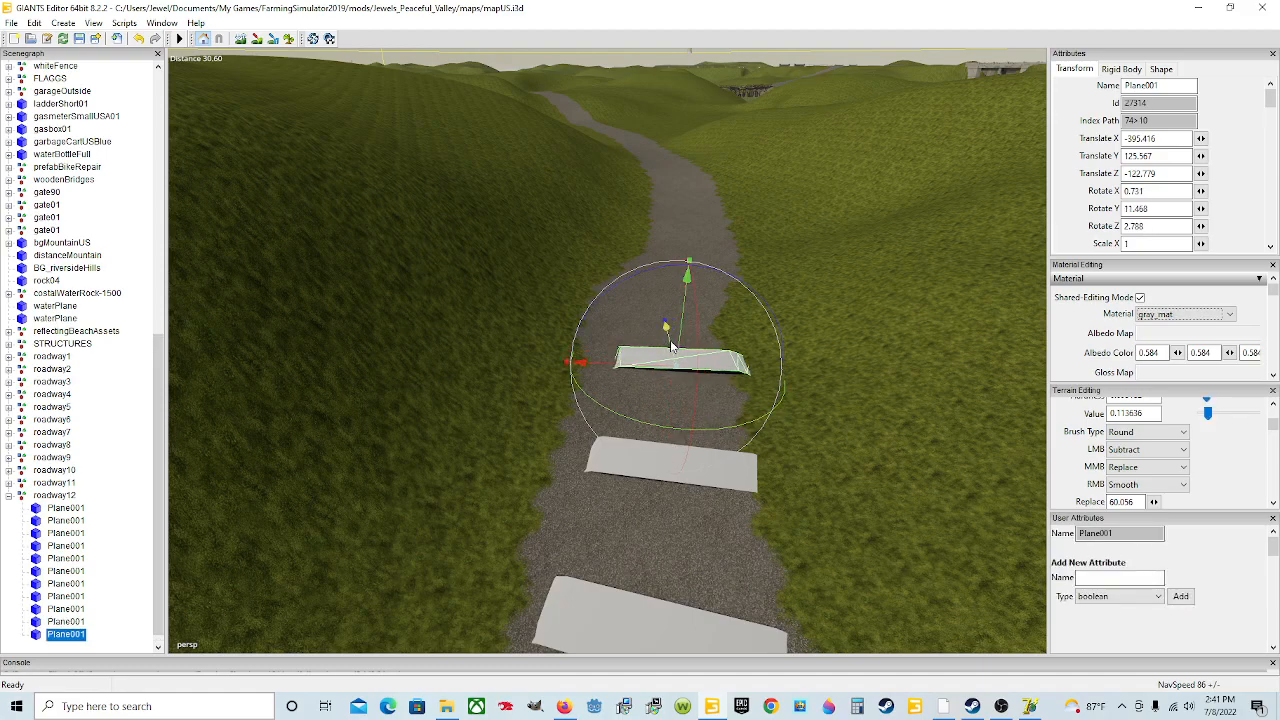
{"action": "left_click_drag", "start_coordinate": [665, 330], "coordinate": [718, 180]}
{"action": "mouse_move", "coordinate": [706, 345]}
{"action": "left_mouse_down", "text": "alt"}
{"action": "mouse_move", "coordinate": [713, 370]}
{"action": "mouse_move", "coordinate": [781, 380]}
{"action": "mouse_move", "coordinate": [704, 368]}
{"action": "left_mouse_up", "text": "alt"}
{"action": "scroll", "coordinate": [739, 371], "scroll_direction": "up", "scroll_amount": 5}
{"action": "scroll", "coordinate": [704, 396], "scroll_direction": "up", "scroll_amount": 3}
Step: Re-tilt the tenth plane to about -1.37 degrees on X and 4.61 degrees on Z
{"action": "left_click", "coordinate": [656, 314]}
{"action": "left_click_drag", "start_coordinate": [628, 252], "coordinate": [632, 245]}
{"action": "left_click_drag", "start_coordinate": [593, 305], "coordinate": [591, 323]}
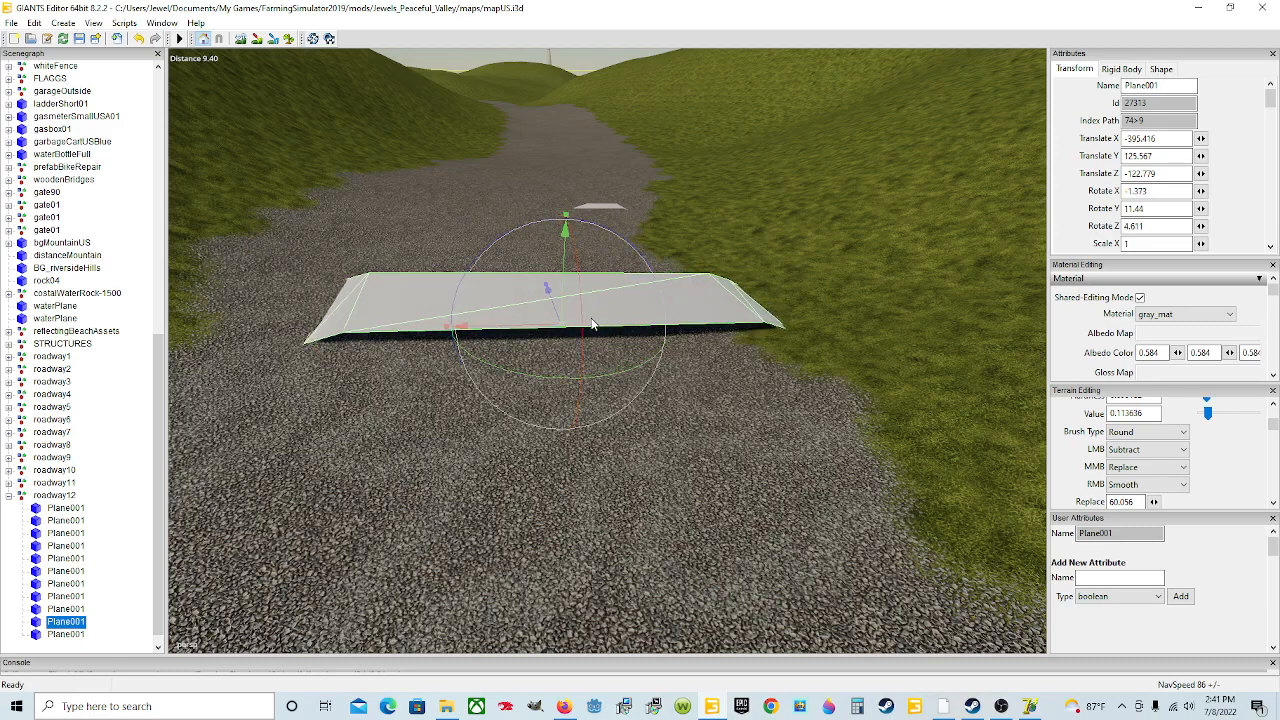
Step: Position the eleventh plane on the road and rotate it to about 4.12 degrees on Y and 7.05 degrees on Z
{"action": "left_click", "coordinate": [602, 208]}
{"action": "left_click_drag", "start_coordinate": [511, 180], "coordinate": [582, 238]}
{"action": "scroll", "coordinate": [563, 209], "scroll_direction": "up", "scroll_amount": 1}
{"action": "scroll", "coordinate": [580, 236], "scroll_direction": "down", "scroll_amount": 1}
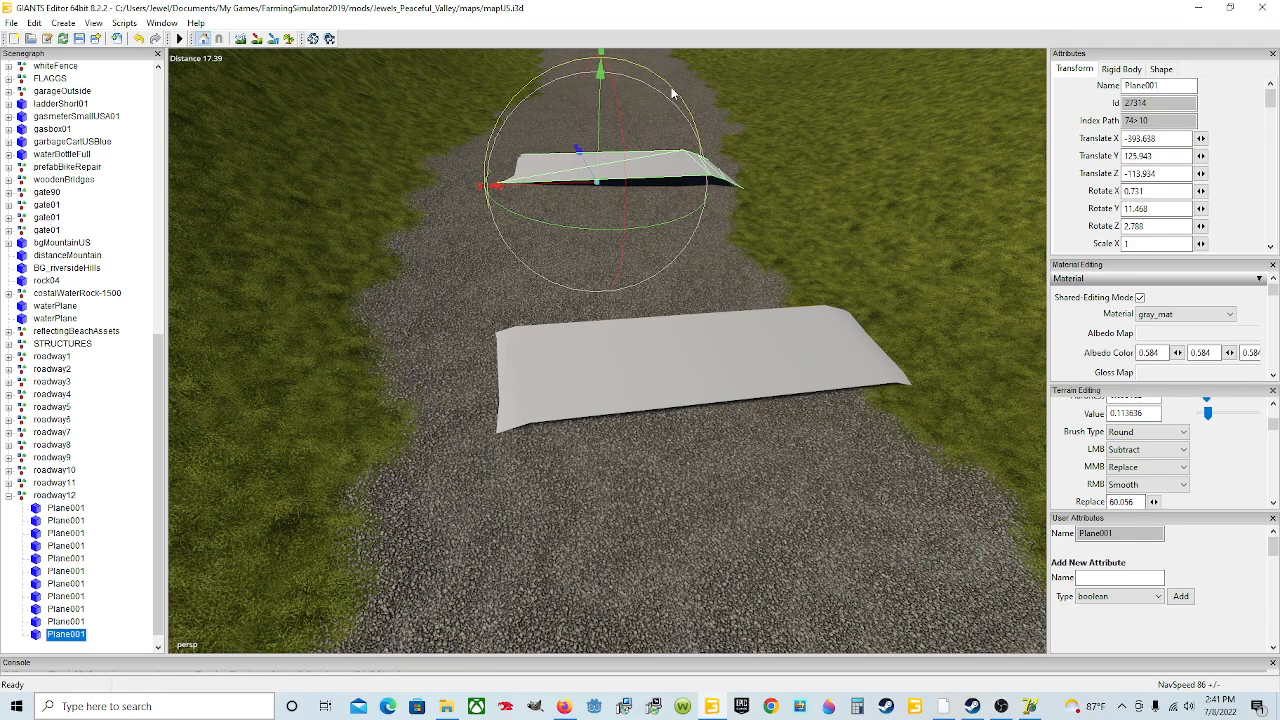
{"action": "left_click_drag", "start_coordinate": [665, 88], "coordinate": [615, 244]}
{"action": "scroll", "coordinate": [700, 258], "scroll_direction": "down", "scroll_amount": 4}
{"action": "scroll", "coordinate": [740, 277], "scroll_direction": "up", "scroll_amount": 5}
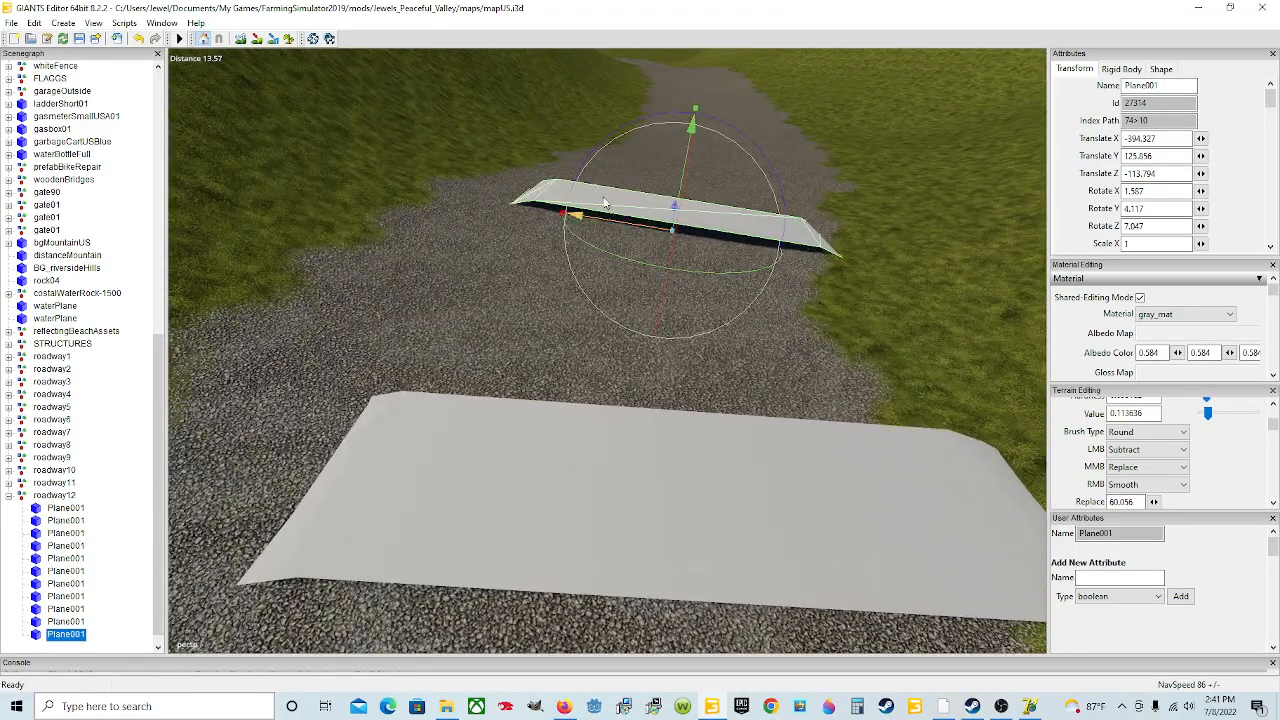
Step: Set the eleventh plane's X rotation to about -0.94 degrees and seat it on the road surface
{"action": "scroll", "coordinate": [651, 267], "scroll_direction": "up", "scroll_amount": 2}
{"action": "left_click_drag", "start_coordinate": [651, 267], "coordinate": [689, 240], "text": "alt"}
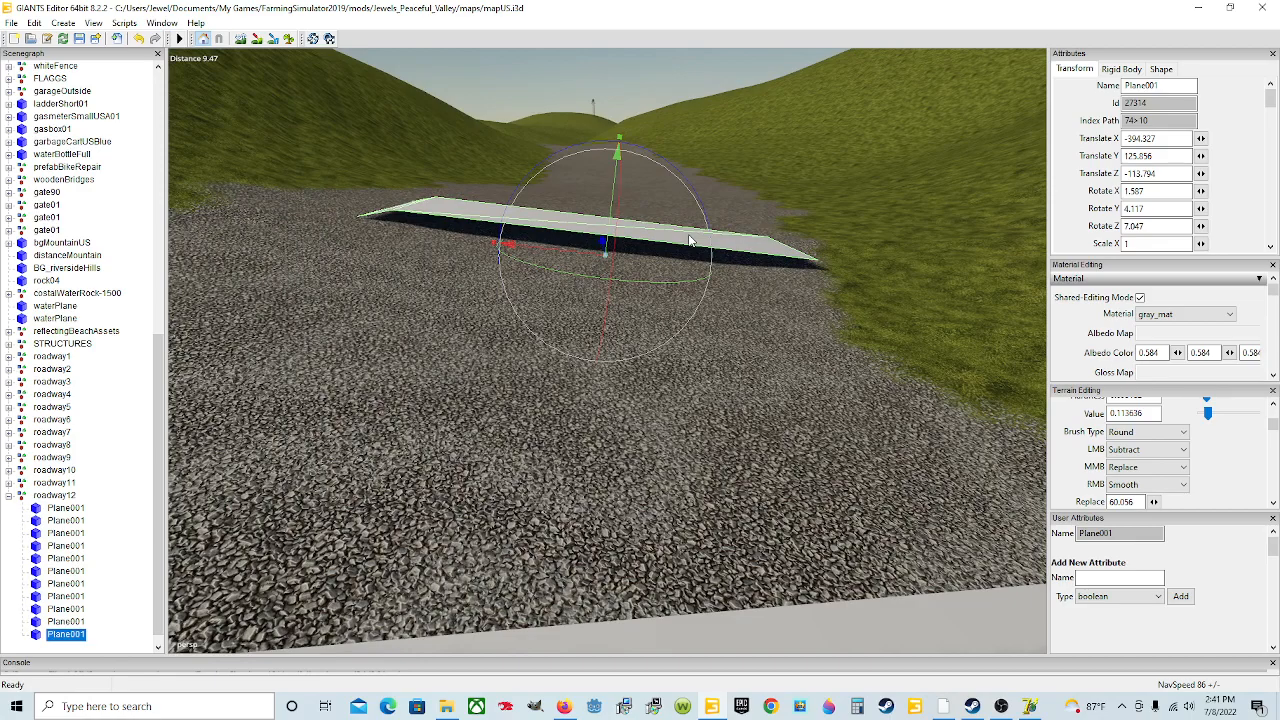
{"action": "scroll", "coordinate": [689, 240], "scroll_direction": "down", "scroll_amount": 2}
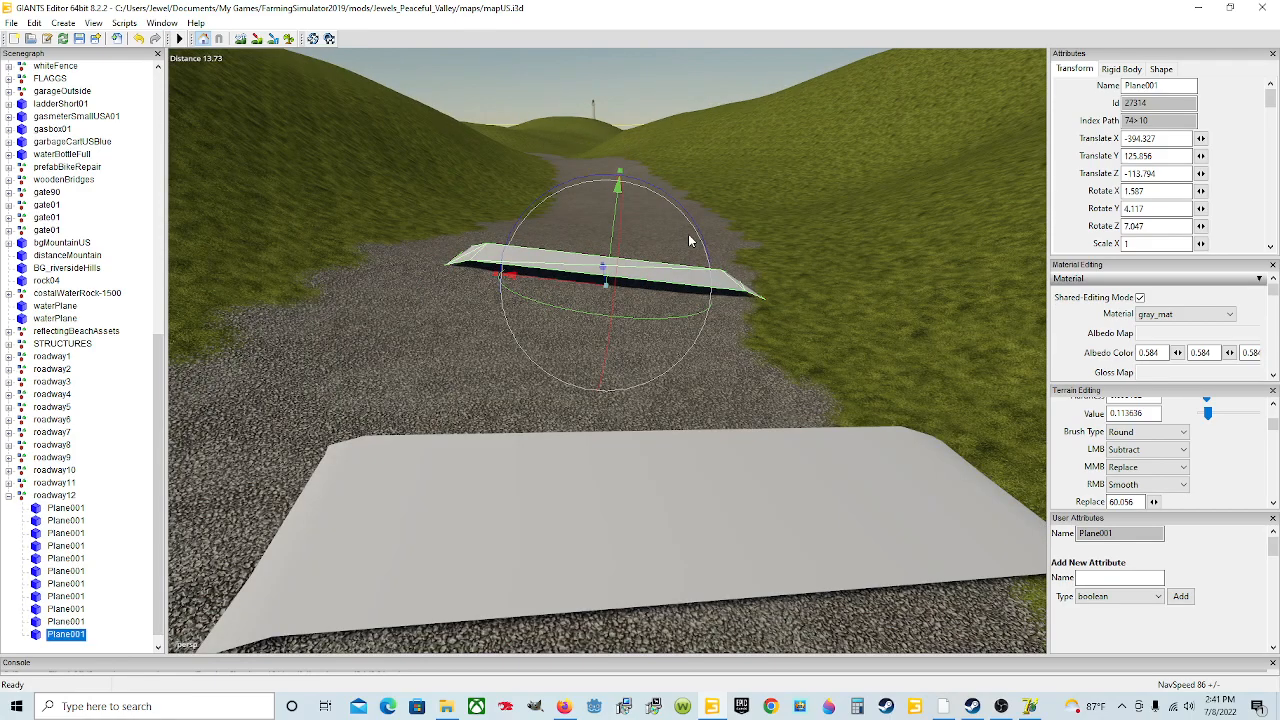
{"action": "left_click_drag", "start_coordinate": [478, 240], "coordinate": [541, 293], "text": "alt"}
{"action": "scroll", "coordinate": [509, 187], "scroll_direction": "down", "scroll_amount": 3}
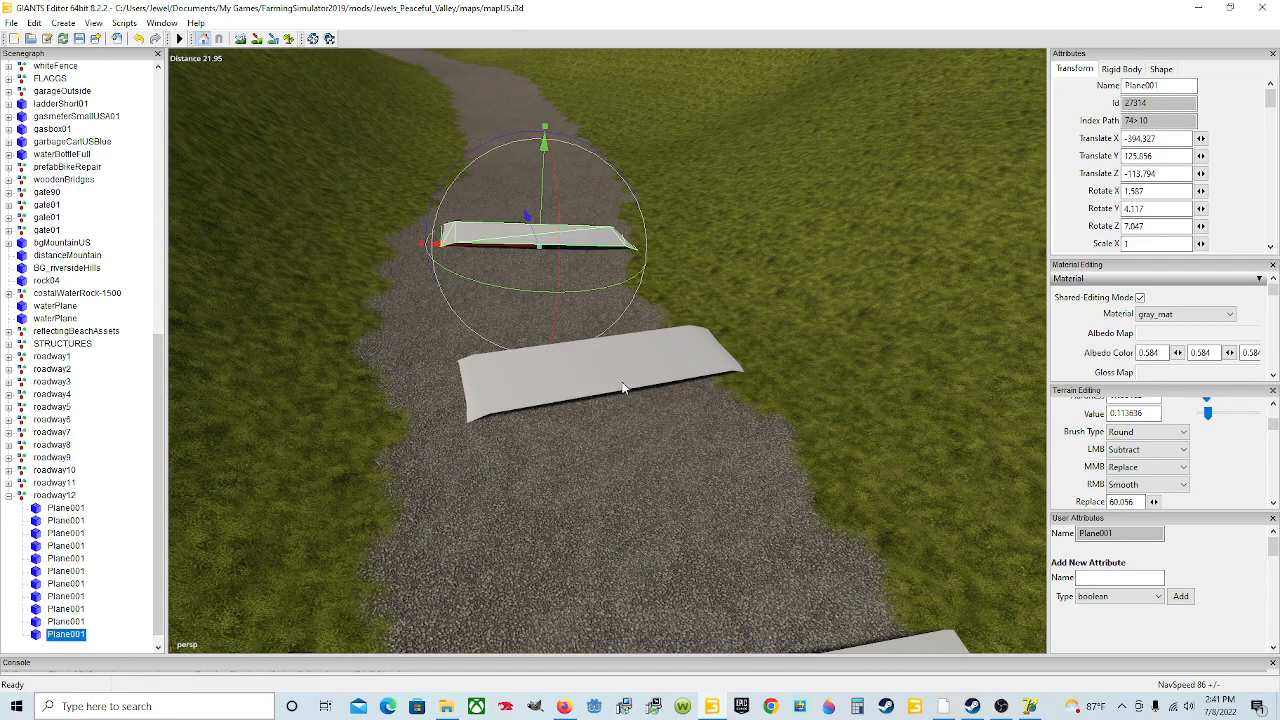
{"action": "scroll", "coordinate": [616, 404], "scroll_direction": "up", "scroll_amount": 4}
{"action": "left_click_drag", "start_coordinate": [615, 404], "coordinate": [580, 386], "text": "alt"}
{"action": "scroll", "coordinate": [580, 386], "scroll_direction": "down", "scroll_amount": 4}
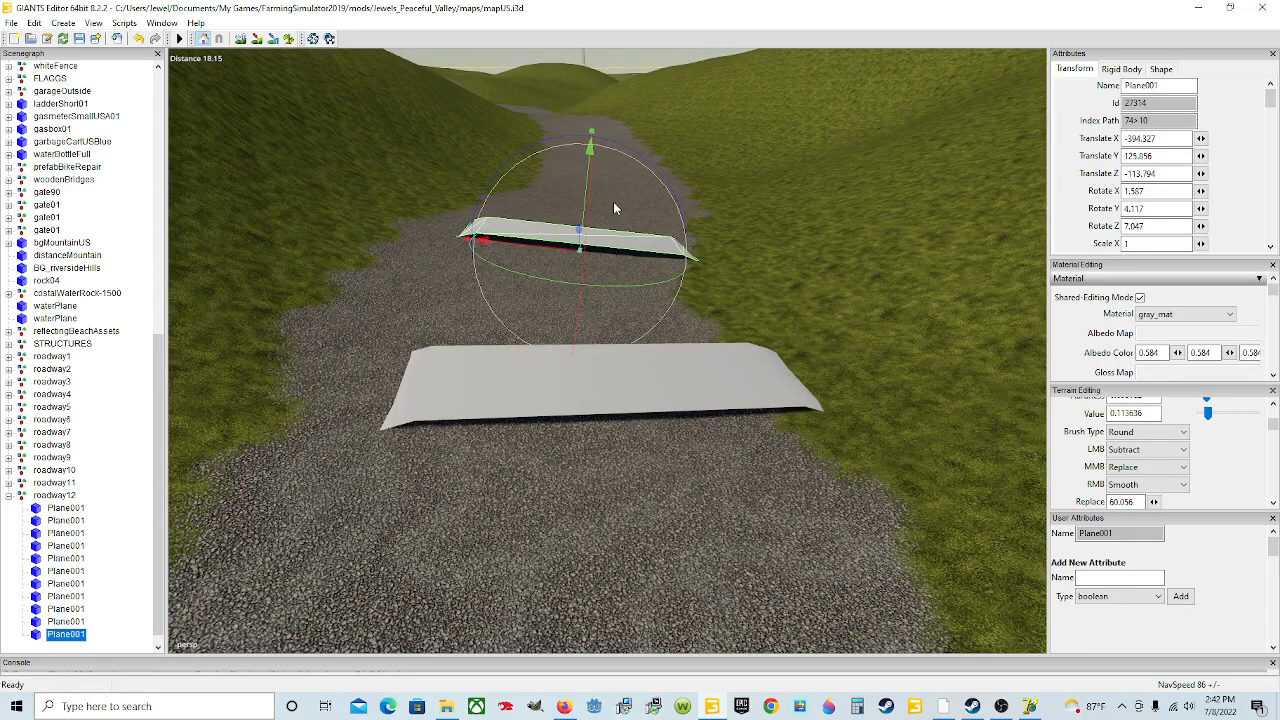
{"action": "left_click_drag", "start_coordinate": [582, 204], "coordinate": [591, 233]}
{"action": "scroll", "coordinate": [605, 240], "scroll_direction": "down", "scroll_amount": 3}
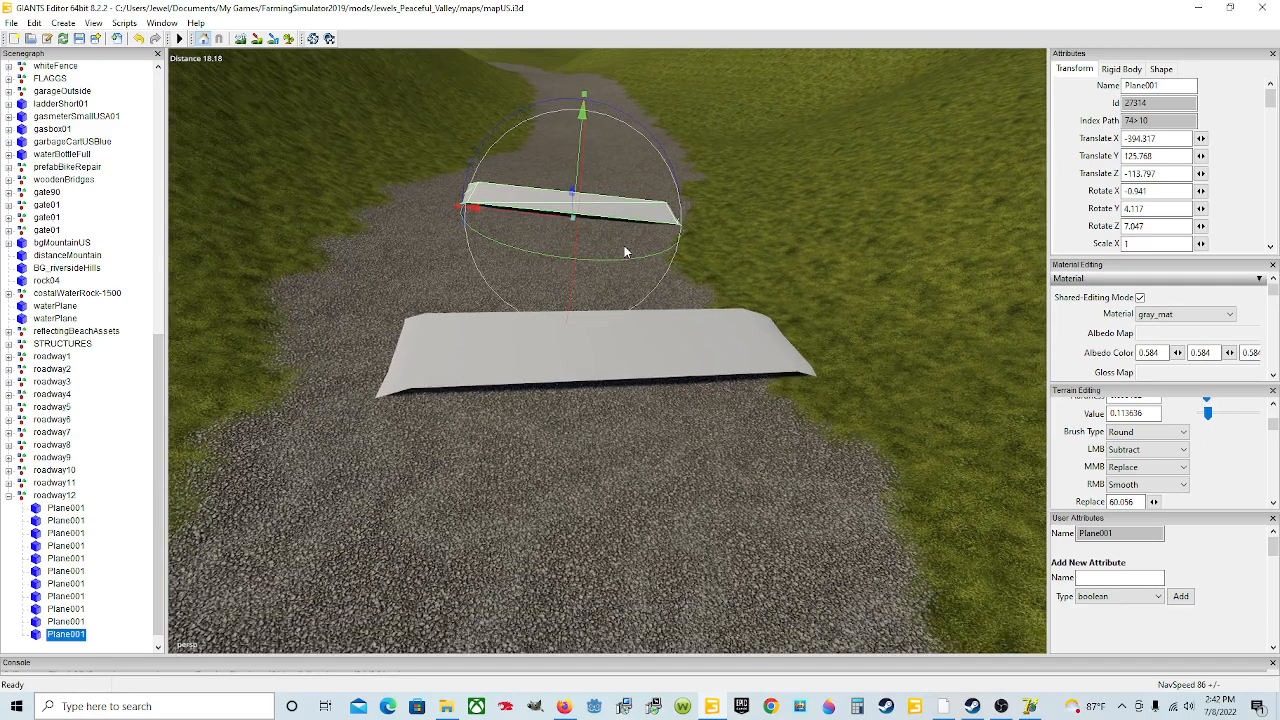
Step: Duplicate the eleventh plane and move the copy further up the road
{"action": "key", "text": "ctrl+d"}
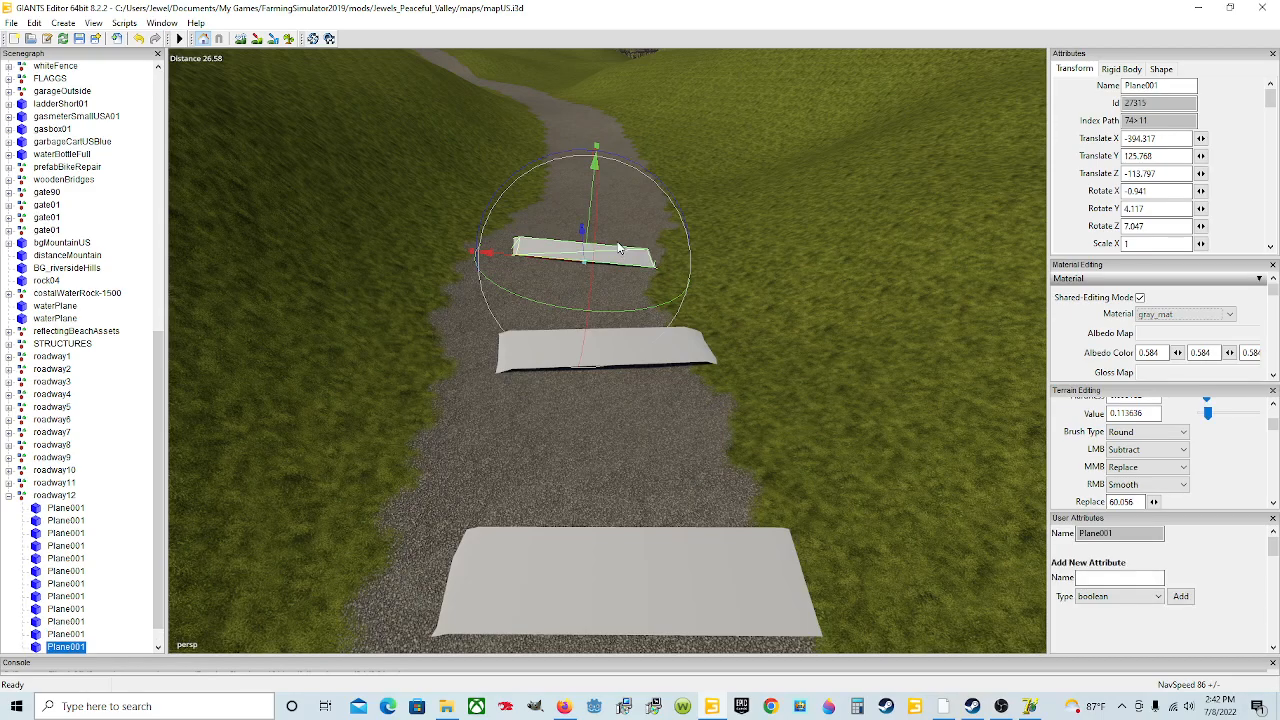
{"action": "left_click_drag", "start_coordinate": [582, 232], "coordinate": [655, 82]}
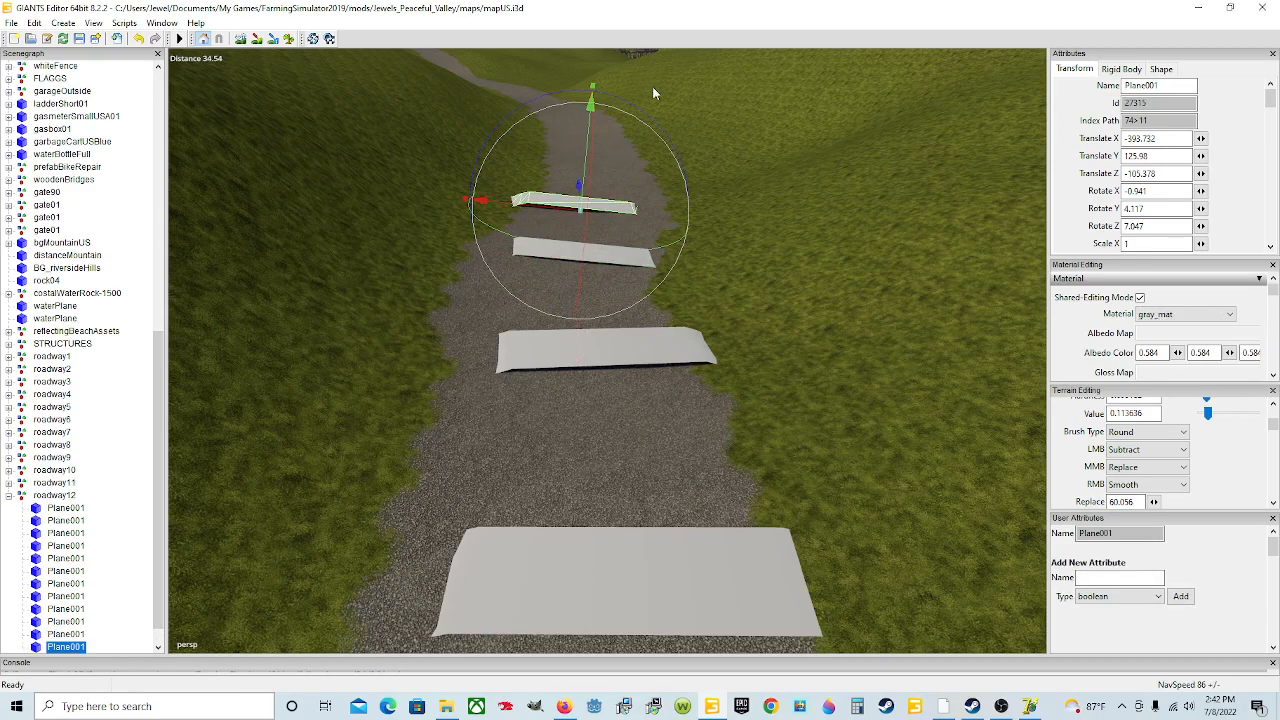
{"action": "left_click_drag", "start_coordinate": [548, 203], "coordinate": [576, 203]}
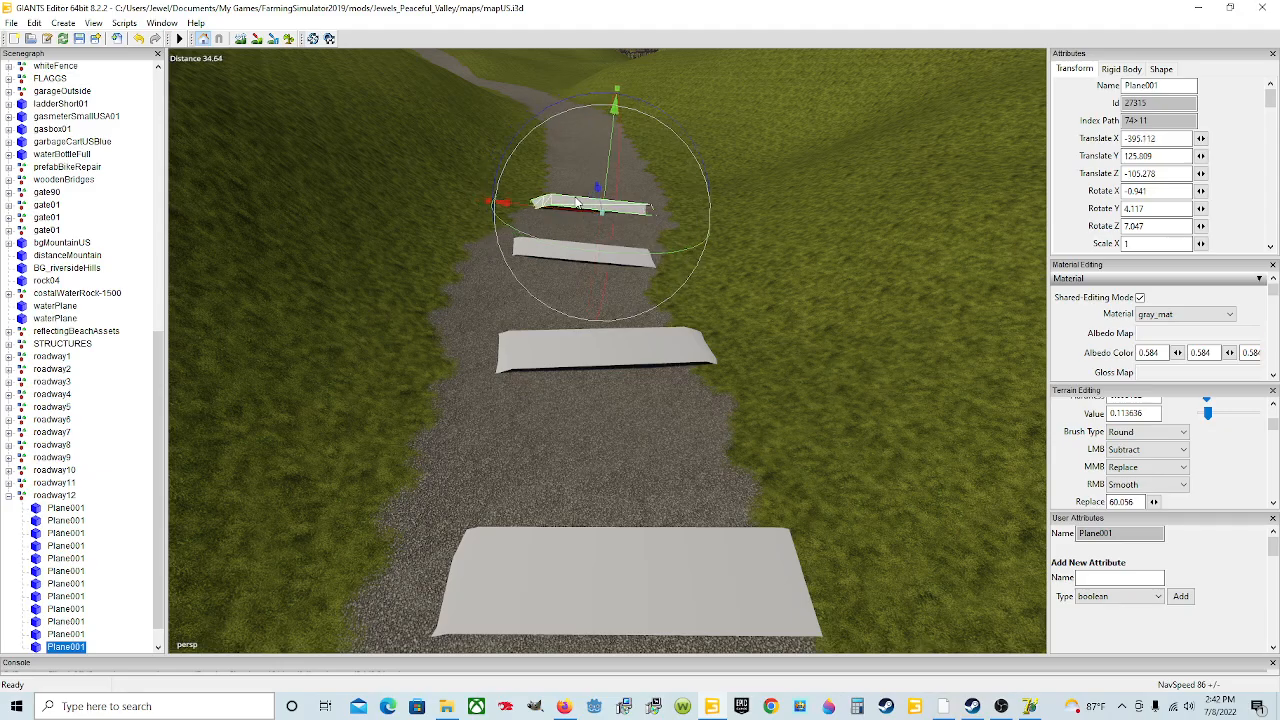
Step: Rotate the twelfth plane to about 4.30 degrees on X, -1.89 on Y and 3.49 on Z
{"action": "left_click_drag", "start_coordinate": [640, 252], "coordinate": [675, 289]}
{"action": "scroll", "coordinate": [655, 222], "scroll_direction": "up", "scroll_amount": 3}
{"action": "scroll", "coordinate": [675, 294], "scroll_direction": "down", "scroll_amount": 2}
{"action": "left_click_drag", "start_coordinate": [550, 92], "coordinate": [537, 92]}
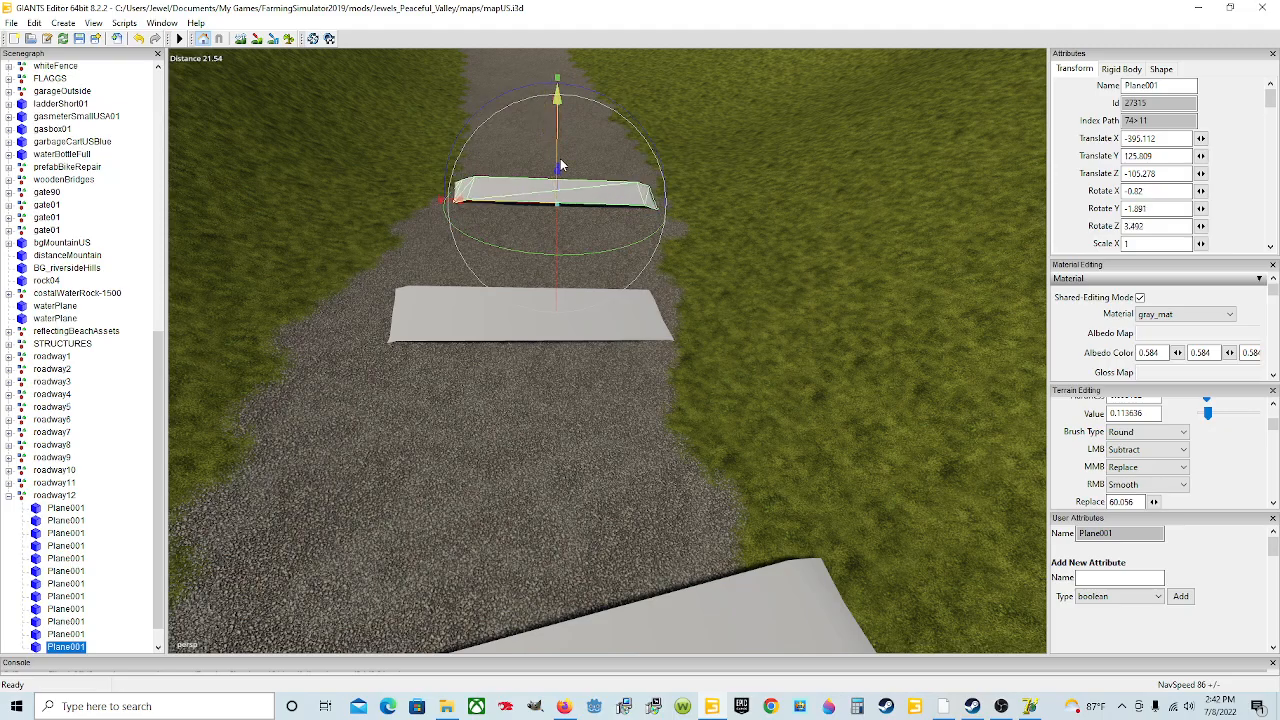
{"action": "scroll", "coordinate": [560, 160], "scroll_direction": "up", "scroll_amount": 4}
{"action": "left_click_drag", "start_coordinate": [561, 159], "coordinate": [610, 345], "text": "alt"}
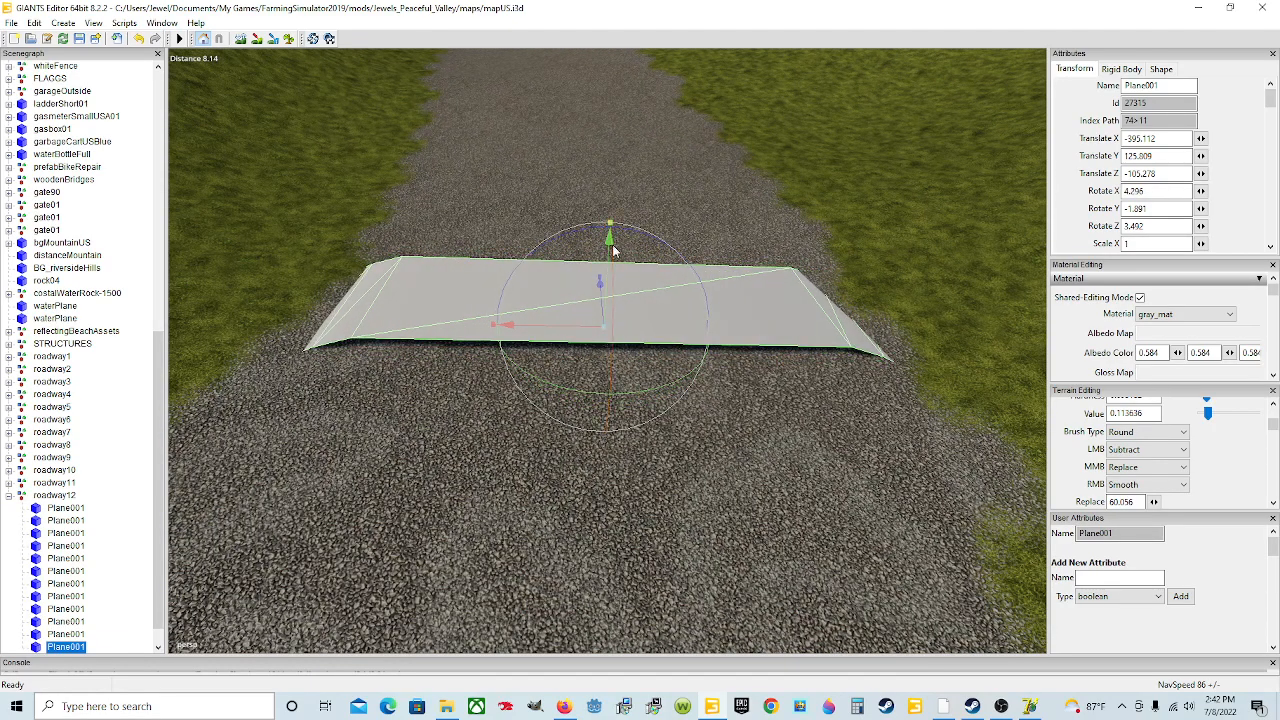
{"action": "scroll", "coordinate": [677, 321], "scroll_direction": "down", "scroll_amount": 3}
Step: Duplicate the twelfth plane and move the copy further up the road
{"action": "key", "text": "ctrl+d"}
{"action": "left_click_drag", "start_coordinate": [602, 298], "coordinate": [566, 130]}
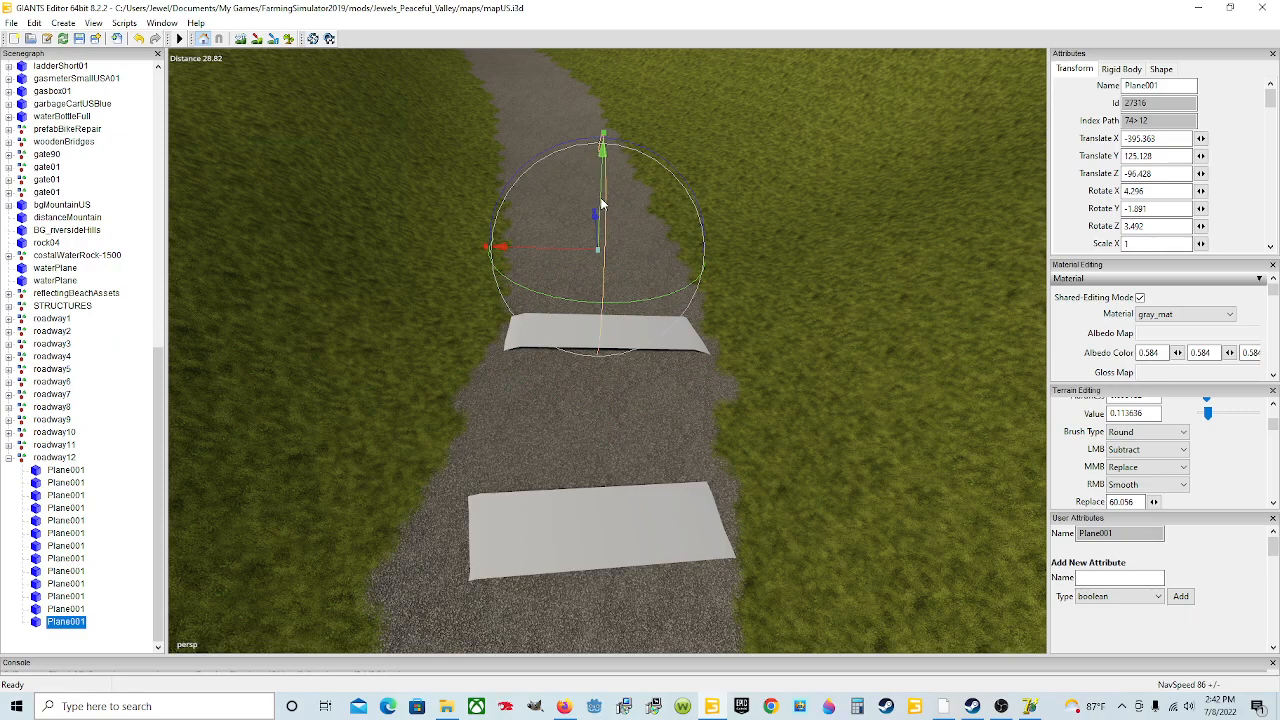
{"action": "left_click_drag", "start_coordinate": [597, 204], "coordinate": [606, 245]}
{"action": "left_click_drag", "start_coordinate": [599, 128], "coordinate": [591, 127]}
Step: Seat the thirteenth plane on the road and rotate it to about -1.48 degrees on X, -1.98 on Y and 0.27 on Z
{"action": "scroll", "coordinate": [625, 189], "scroll_direction": "up", "scroll_amount": 3}
{"action": "left_click_drag", "start_coordinate": [633, 257], "coordinate": [621, 223], "text": "alt"}
{"action": "scroll", "coordinate": [621, 223], "scroll_direction": "down", "scroll_amount": 3}
{"action": "left_click_drag", "start_coordinate": [656, 271], "coordinate": [649, 233], "text": "alt"}
{"action": "scroll", "coordinate": [649, 233], "scroll_direction": "up", "scroll_amount": 3}
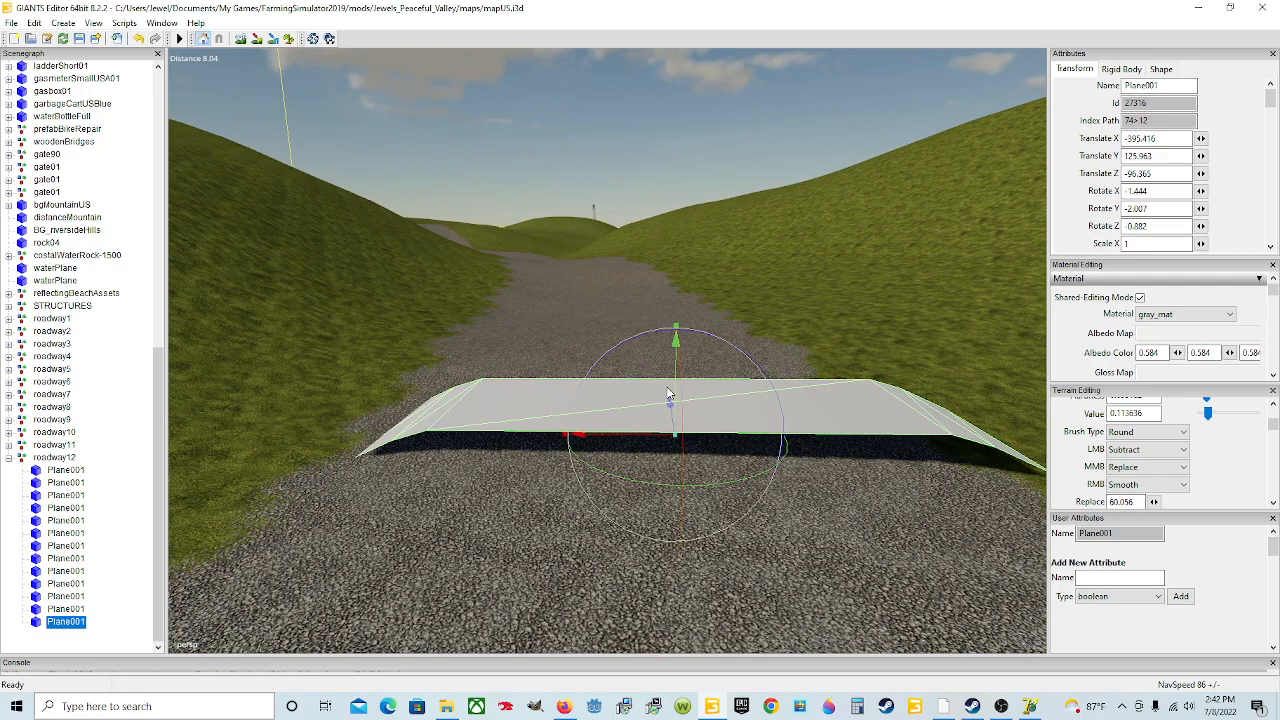
{"action": "left_click_drag", "start_coordinate": [676, 388], "coordinate": [763, 372]}
{"action": "scroll", "coordinate": [763, 372], "scroll_direction": "down", "scroll_amount": 3}
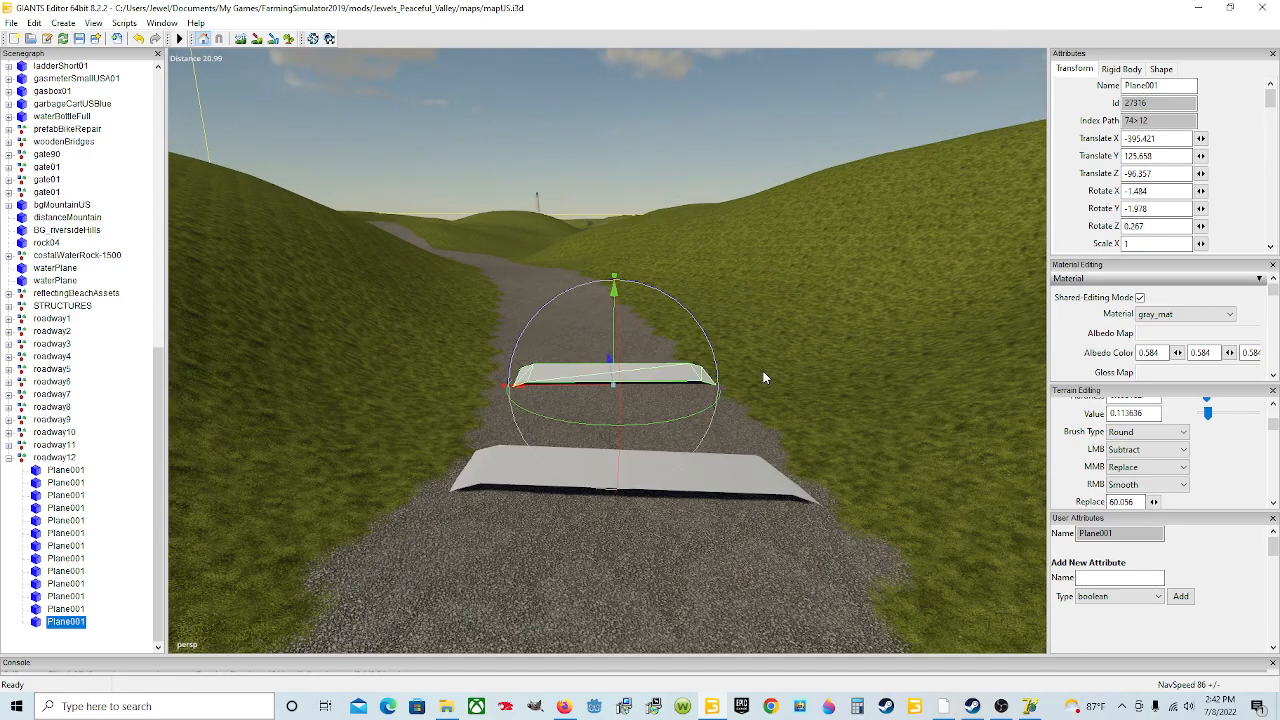
Step: Select the twelfth plane and inspect its fit on the road from several angles, then reselect the thirteenth plane
{"action": "left_click_drag", "start_coordinate": [761, 451], "coordinate": [699, 535], "text": "alt"}
{"action": "scroll", "coordinate": [757, 469], "scroll_direction": "down", "scroll_amount": 3}
{"action": "scroll", "coordinate": [766, 412], "scroll_direction": "up", "scroll_amount": 2}
{"action": "left_click", "coordinate": [710, 478]}
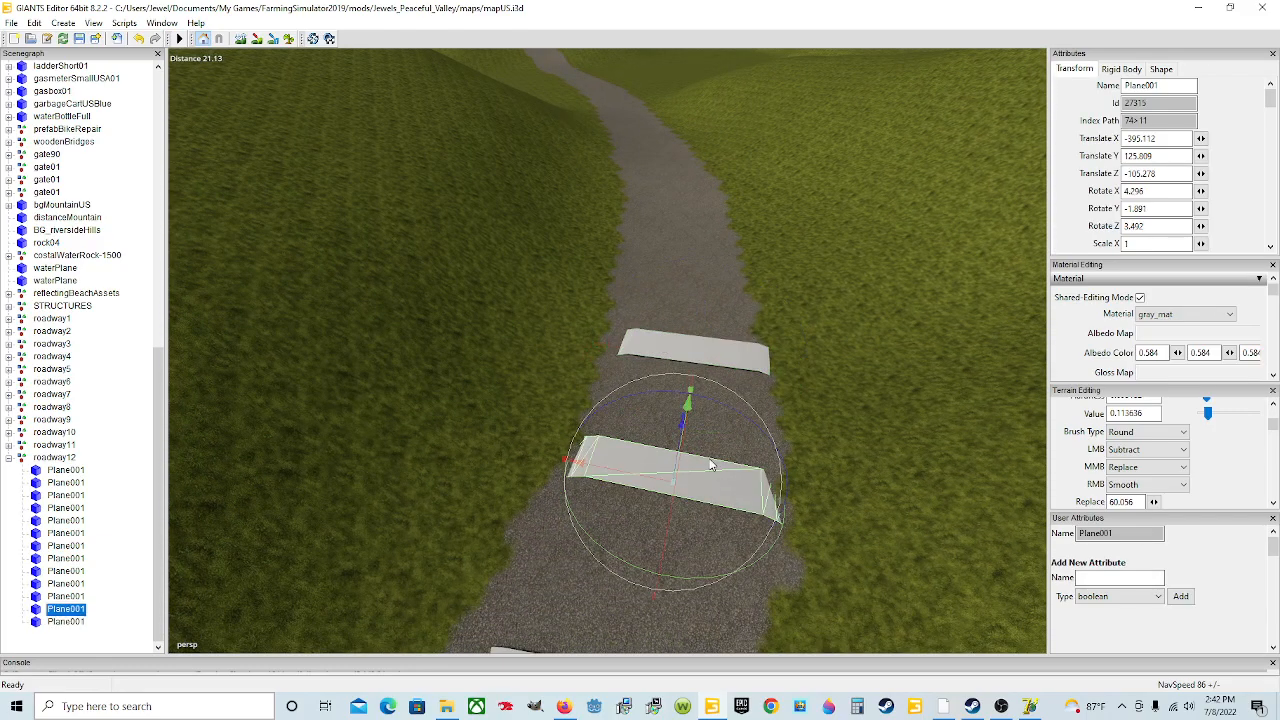
{"action": "left_click_drag", "start_coordinate": [700, 424], "coordinate": [768, 438], "text": "alt"}
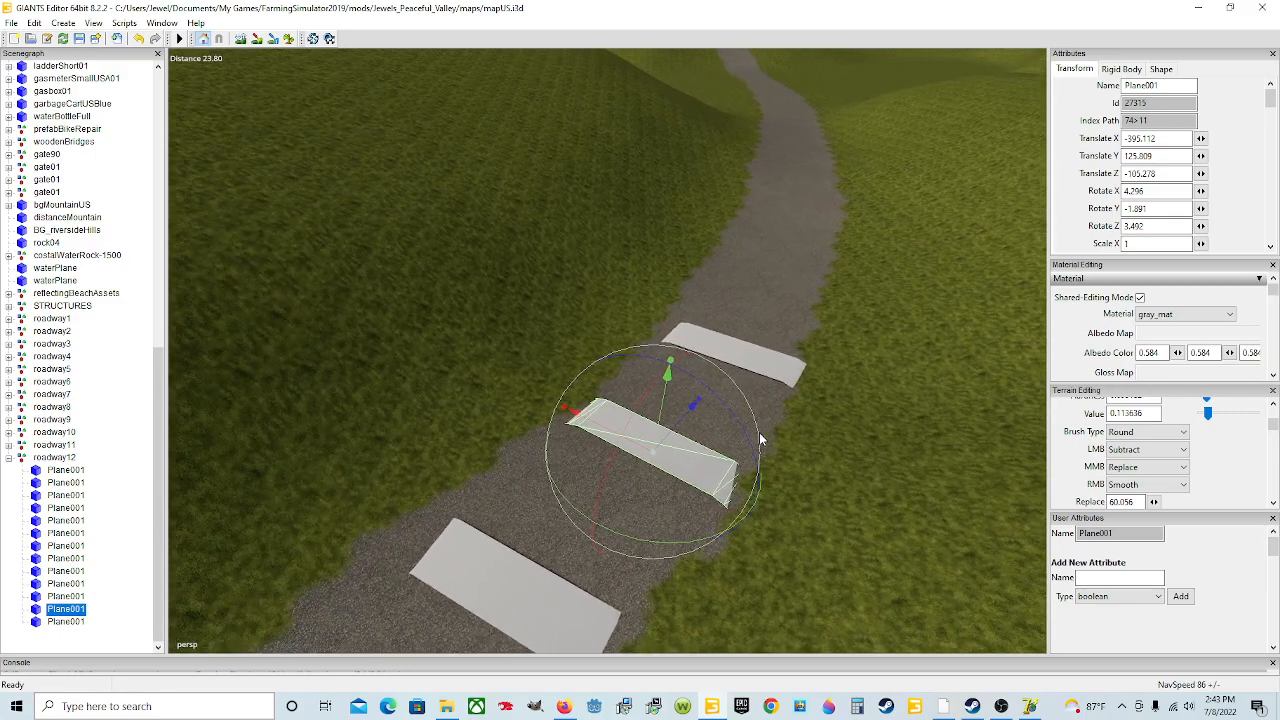
{"action": "left_click_drag", "start_coordinate": [661, 404], "coordinate": [634, 420]}
{"action": "left_click_drag", "start_coordinate": [687, 491], "coordinate": [717, 489], "text": "alt"}
{"action": "scroll", "coordinate": [665, 461], "scroll_direction": "up", "scroll_amount": 4}
{"action": "scroll", "coordinate": [717, 489], "scroll_direction": "down", "scroll_amount": 3}
{"action": "left_click", "coordinate": [624, 460]}
{"action": "left_click", "coordinate": [608, 450]}
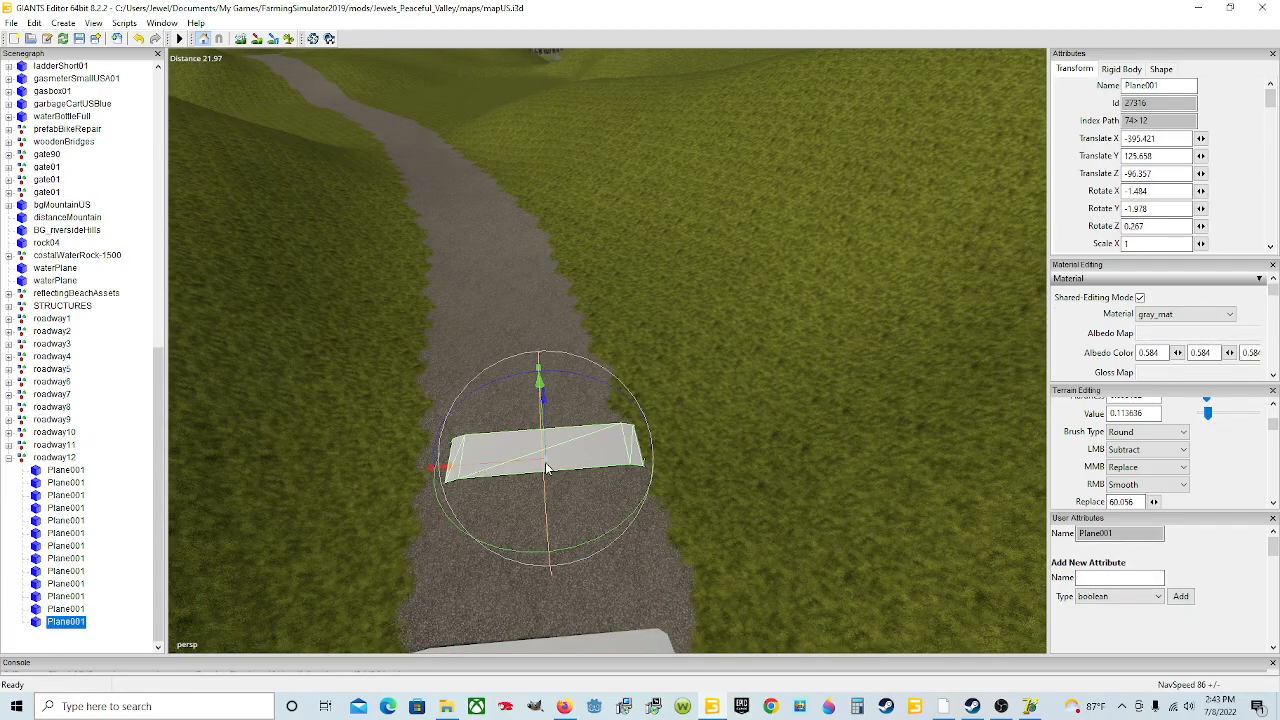
Step: Shift the thirteenth plane slightly sideways and turn it to about 2.83 degrees on Y
{"action": "left_click_drag", "start_coordinate": [547, 459], "coordinate": [523, 477], "text": "alt"}
{"action": "left_click_drag", "start_coordinate": [594, 389], "coordinate": [586, 391]}
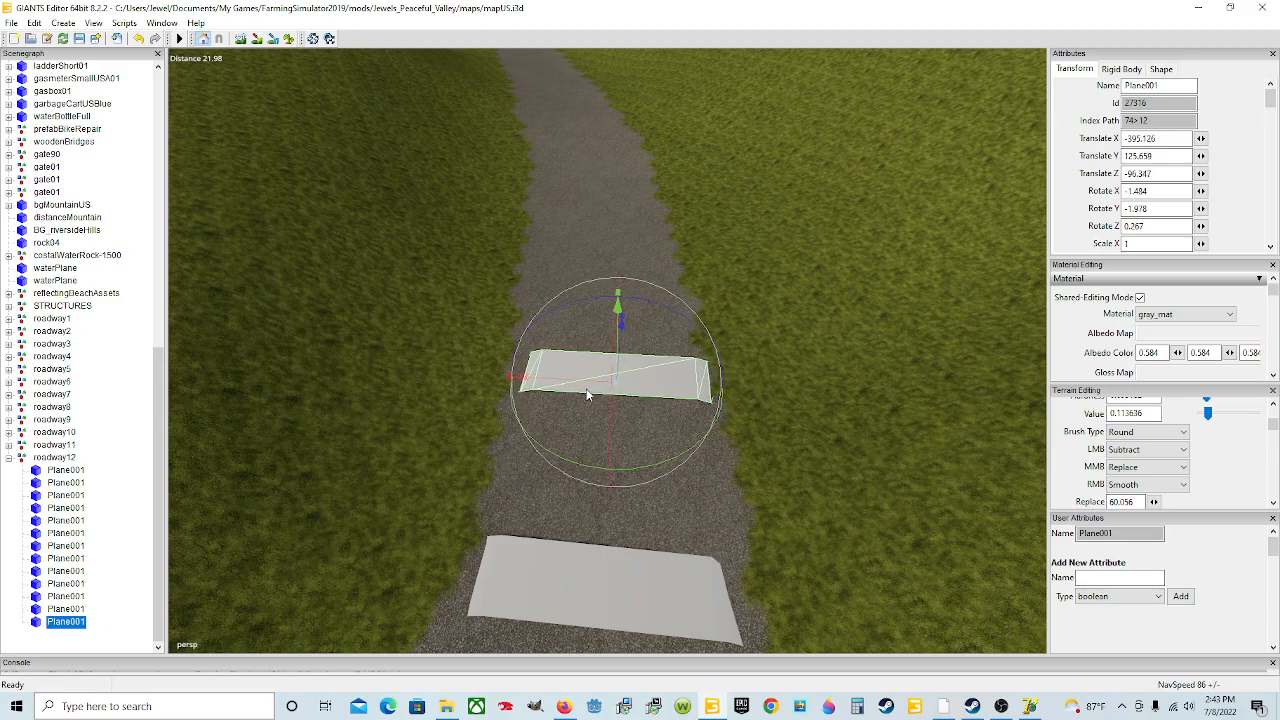
{"action": "left_click_drag", "start_coordinate": [636, 474], "coordinate": [646, 472]}
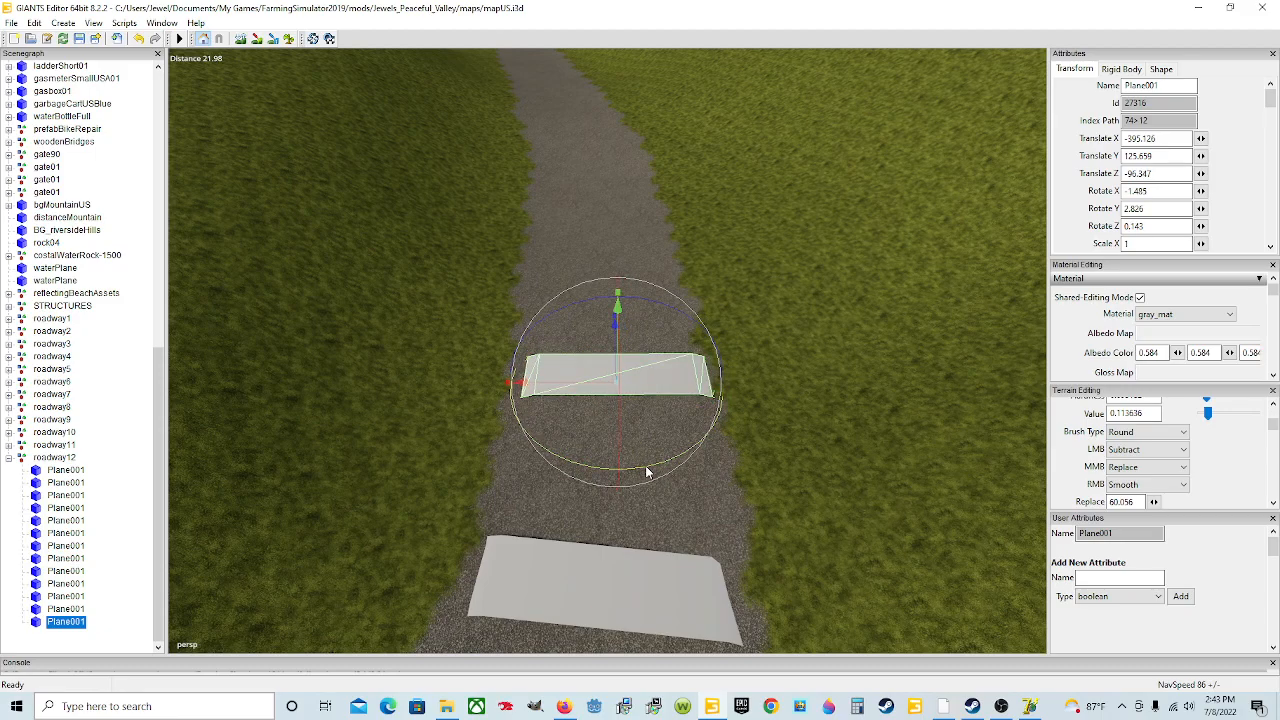
Step: Duplicate the thirteenth plane, move the copy up the road and tilt it to about -1.56 on X and -1.32 on Z
{"action": "key", "text": "ctrl+d"}
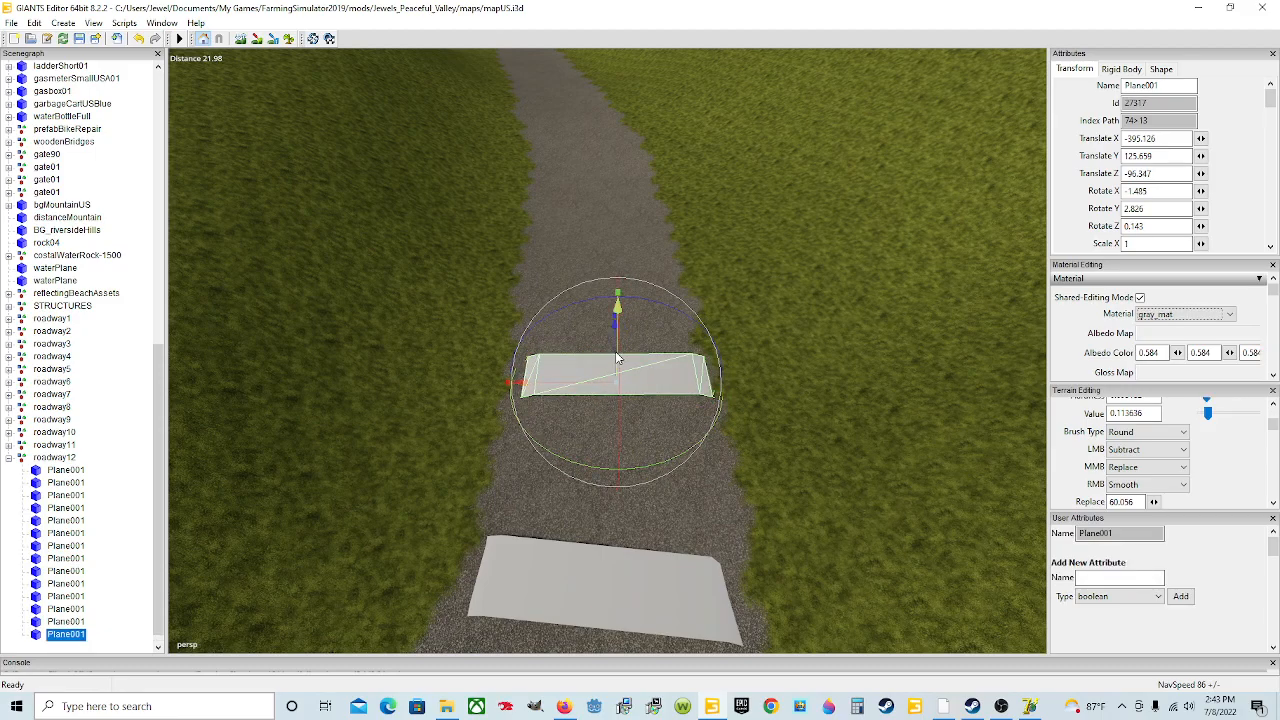
{"action": "left_click_drag", "start_coordinate": [615, 323], "coordinate": [601, 174]}
{"action": "left_click_drag", "start_coordinate": [684, 205], "coordinate": [619, 171], "text": "alt"}
{"action": "scroll", "coordinate": [668, 258], "scroll_direction": "up", "scroll_amount": 4}
{"action": "scroll", "coordinate": [688, 187], "scroll_direction": "up", "scroll_amount": 1}
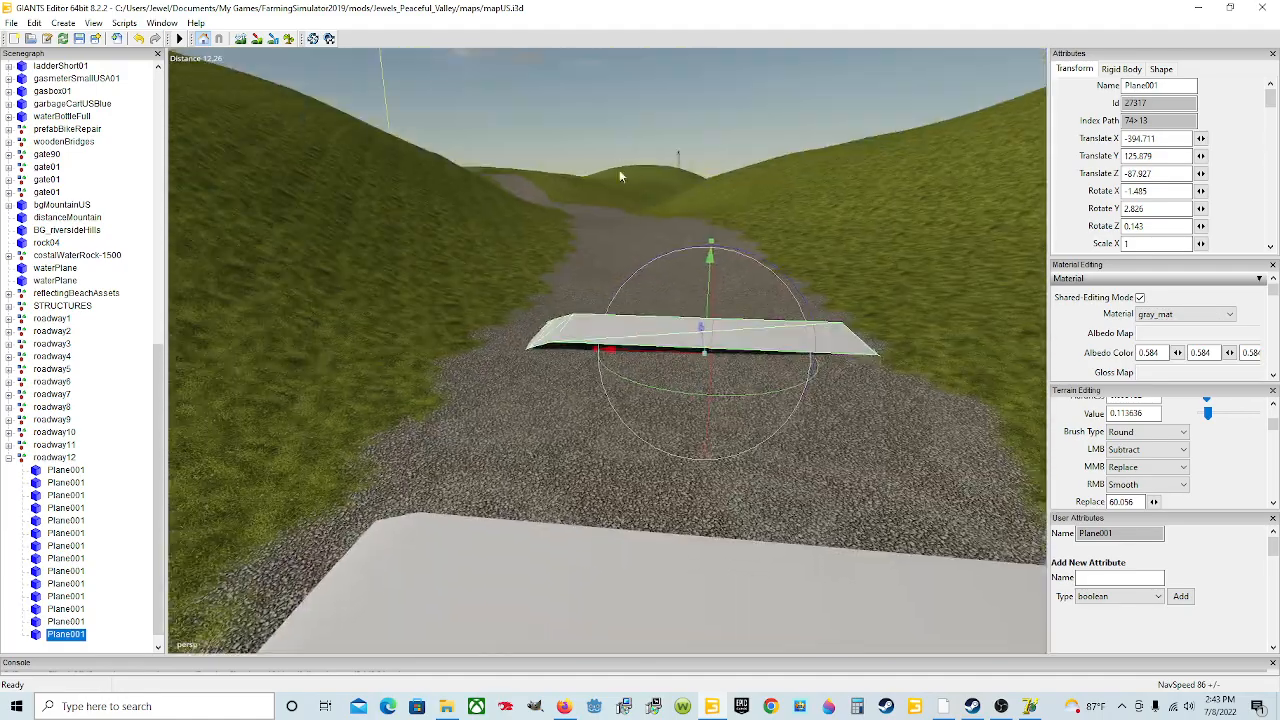
{"action": "left_click_drag", "start_coordinate": [675, 254], "coordinate": [687, 349]}
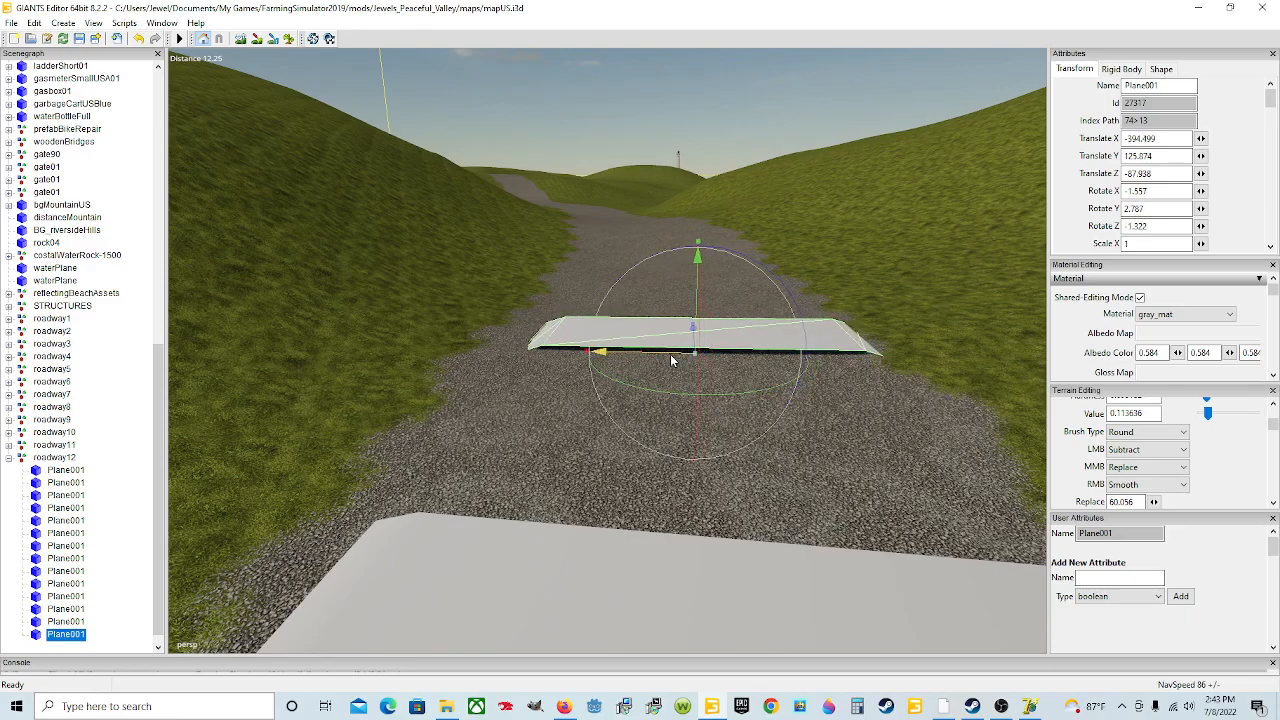
{"action": "scroll", "coordinate": [784, 364], "scroll_direction": "down", "scroll_amount": 4}
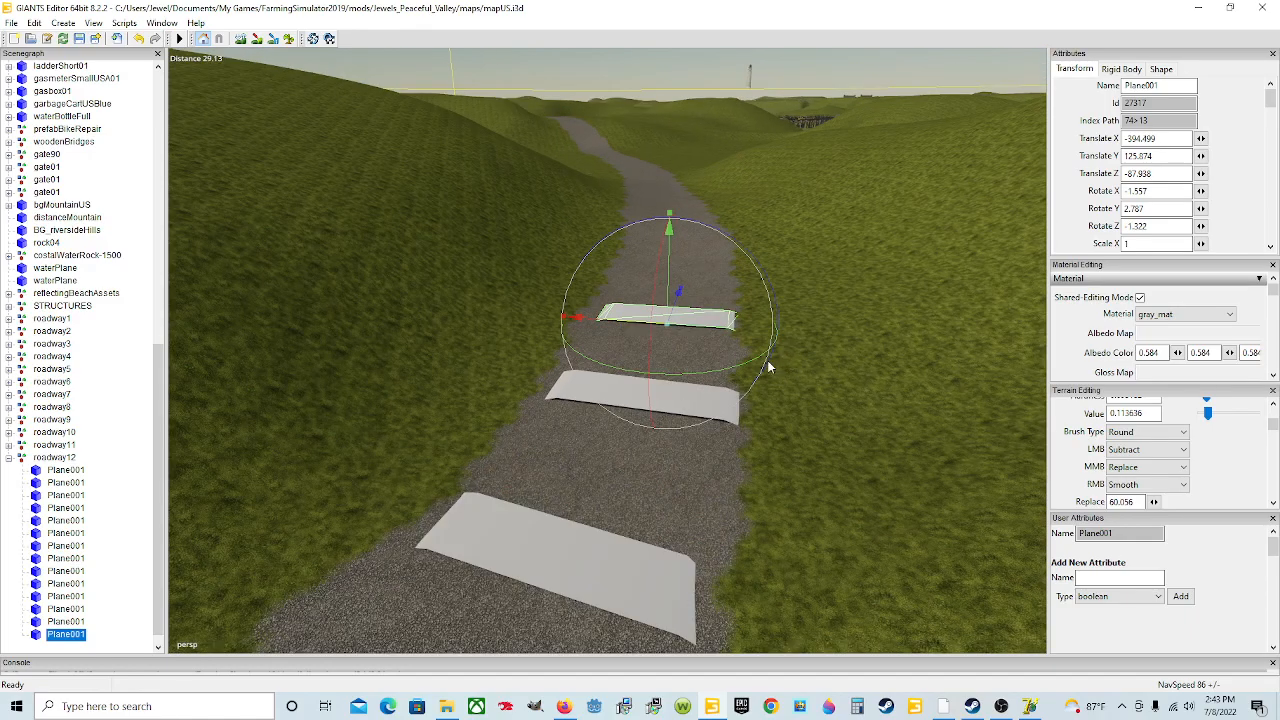
Step: Duplicate the fourteenth plane, move the copy up the road and rotate it to about -5.04 X, 8.13 Y, -1.47 Z
{"action": "key", "text": "ctrl+d"}
{"action": "left_click_drag", "start_coordinate": [680, 293], "coordinate": [723, 149]}
{"action": "left_click_drag", "start_coordinate": [778, 324], "coordinate": [673, 343], "text": "alt"}
{"action": "scroll", "coordinate": [783, 281], "scroll_direction": "up", "scroll_amount": 5}
{"action": "left_click_drag", "start_coordinate": [582, 343], "coordinate": [565, 358]}
{"action": "left_click_drag", "start_coordinate": [636, 395], "coordinate": [623, 371]}
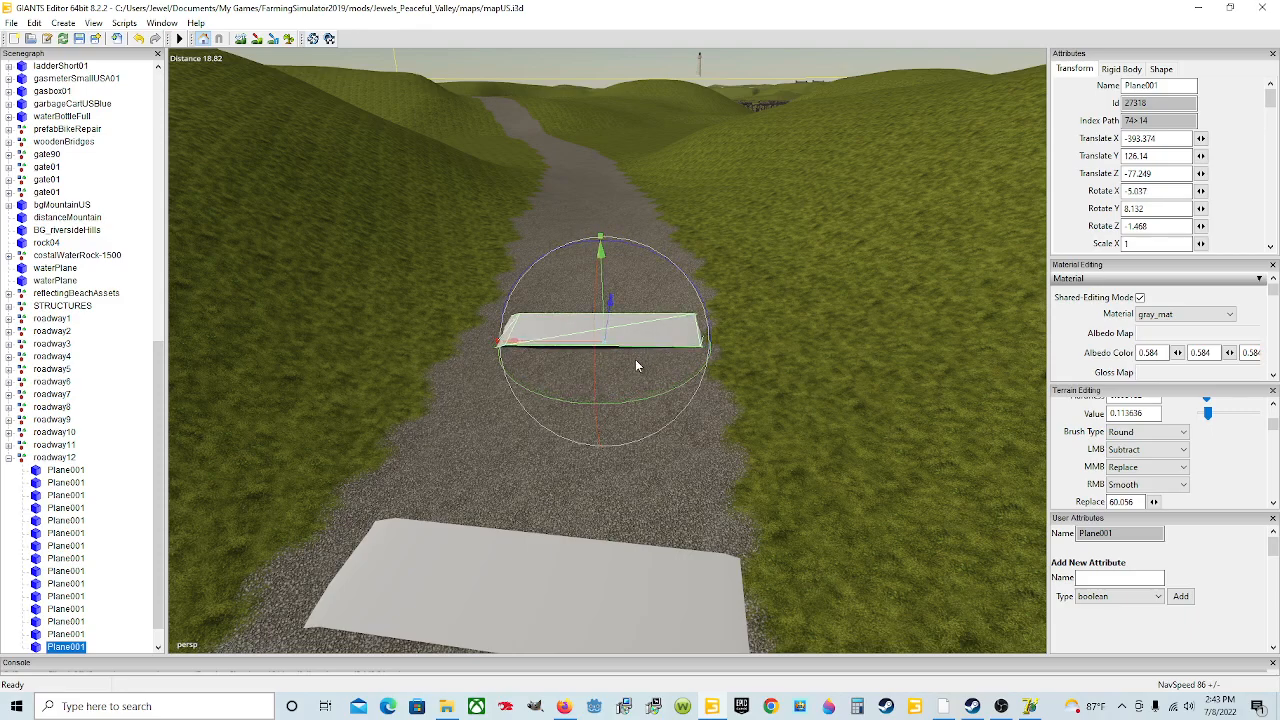
Step: Duplicate the fifteenth plane and move the copy further up the road
{"action": "key", "text": "ctrl+d"}
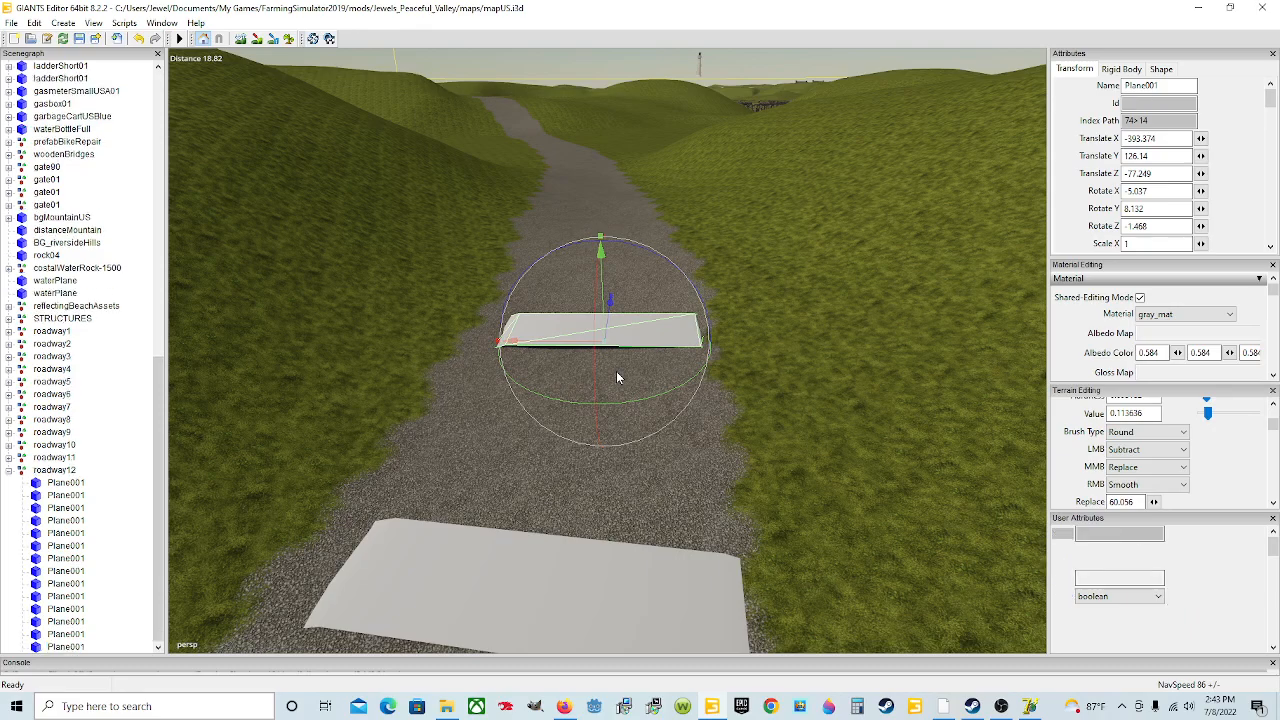
{"action": "left_click_drag", "start_coordinate": [610, 302], "coordinate": [651, 126]}
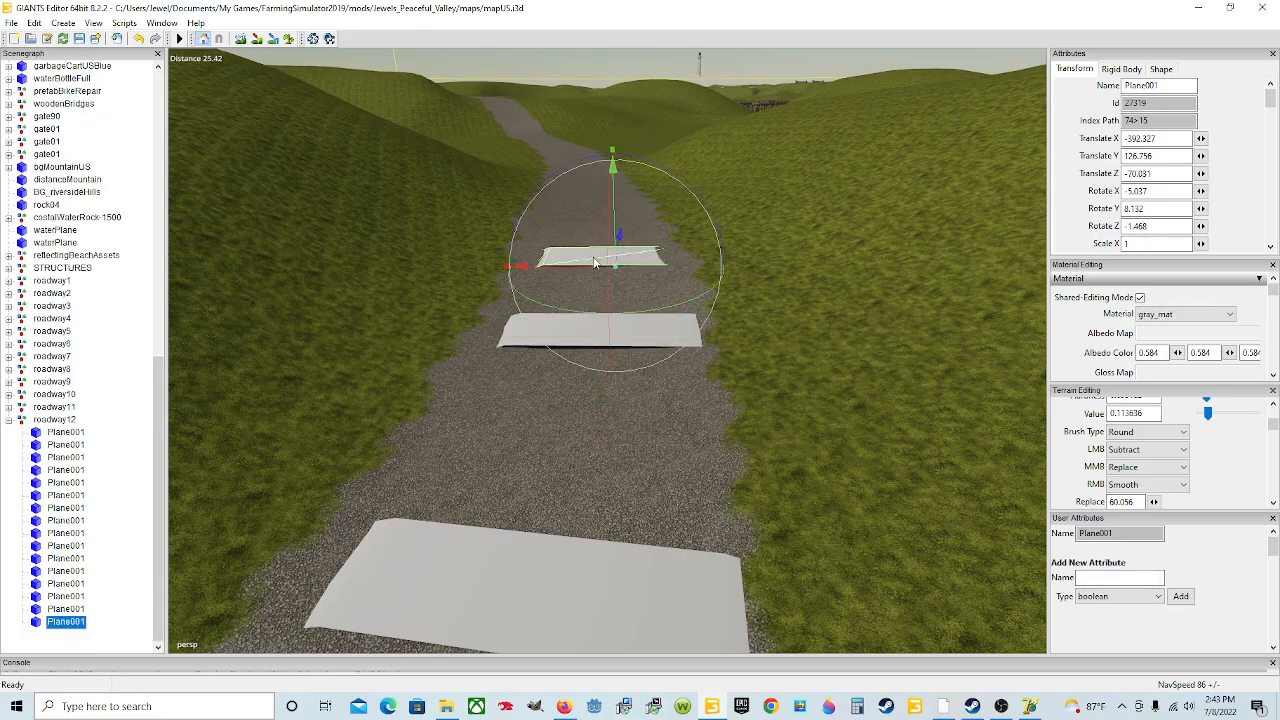
{"action": "left_click_drag", "start_coordinate": [588, 270], "coordinate": [573, 279]}
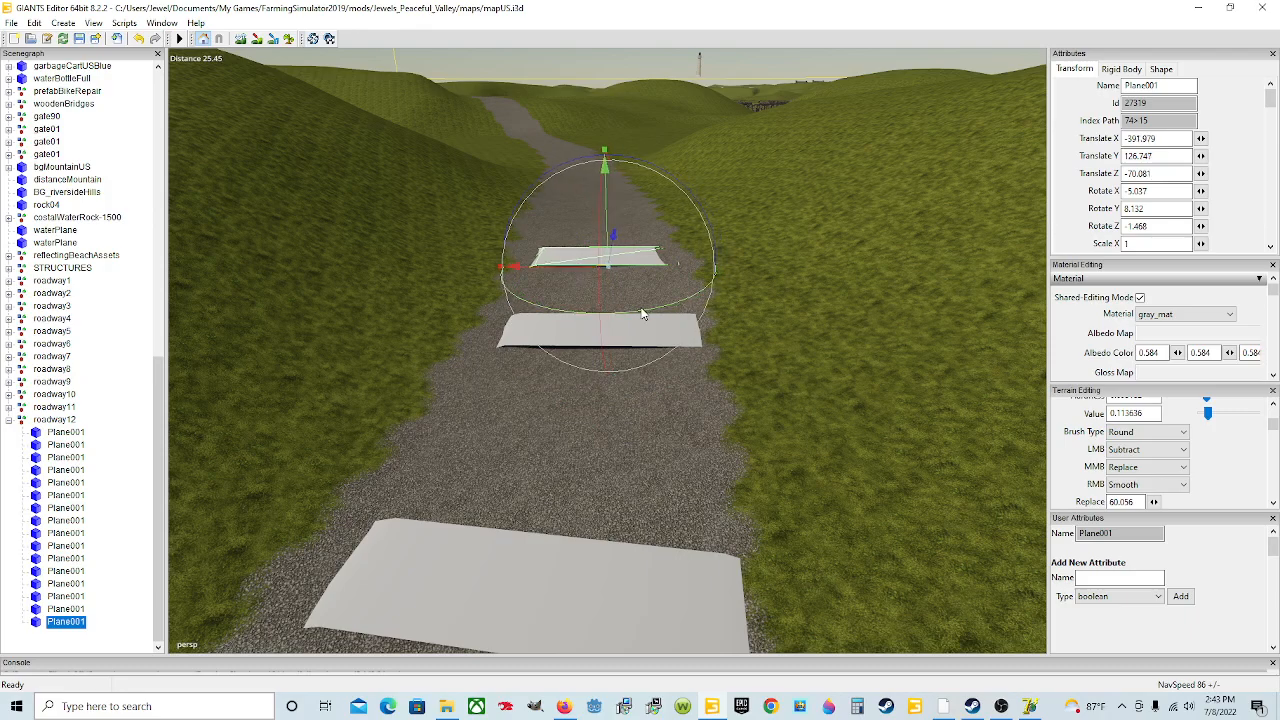
Step: Rotate the sixteenth plane to about -5.23 on X, 10.20 on Y and -2.57 on Z and lower it onto the road
{"action": "left_click_drag", "start_coordinate": [645, 314], "coordinate": [650, 316]}
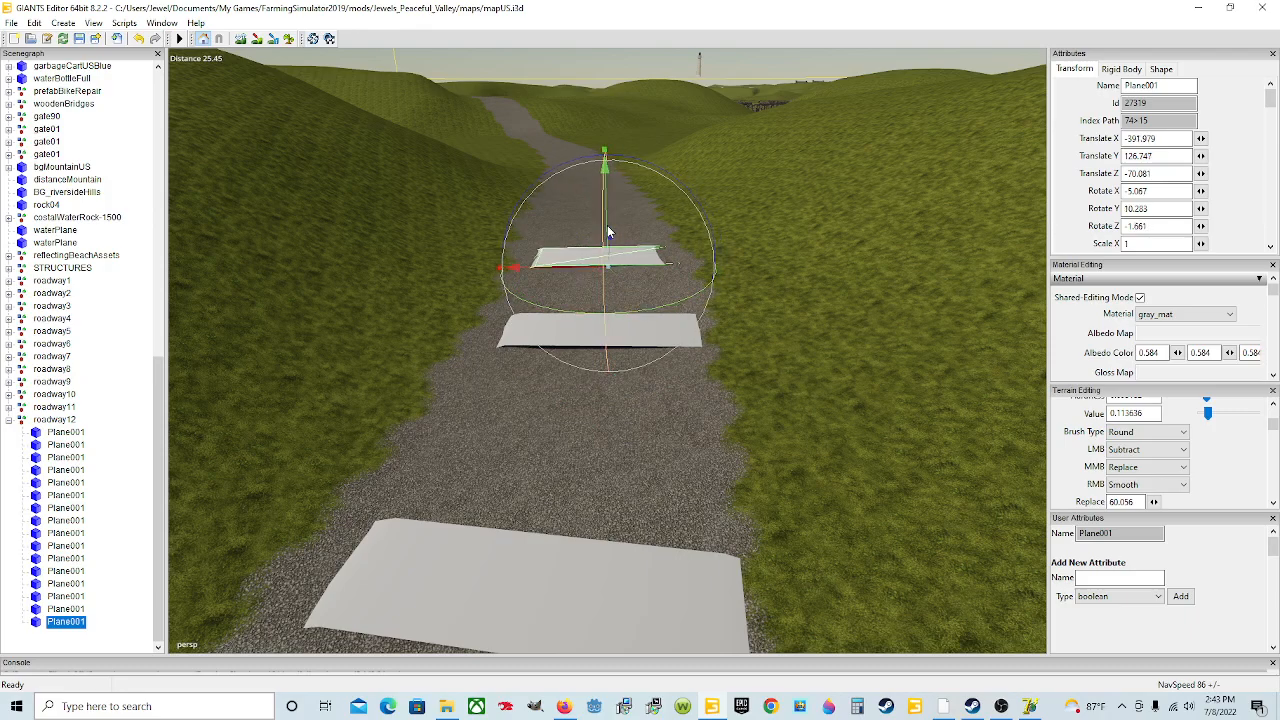
{"action": "left_click_drag", "start_coordinate": [608, 222], "coordinate": [608, 213]}
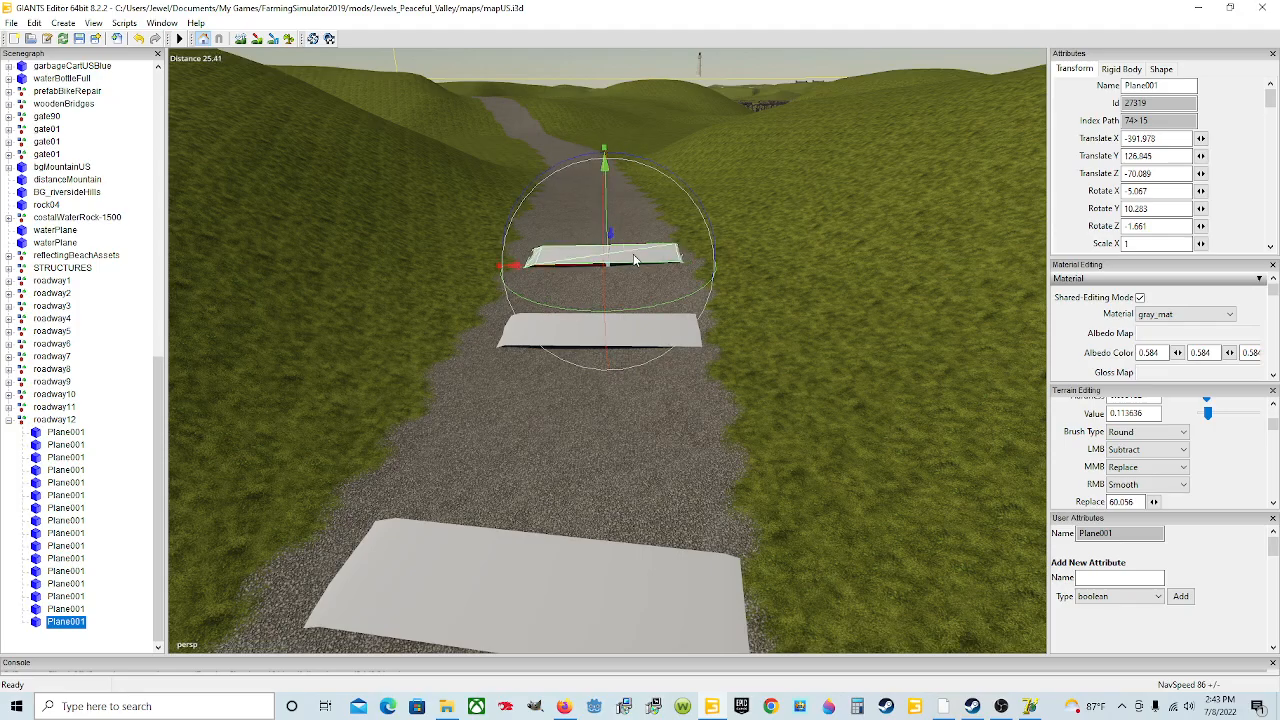
{"action": "scroll", "coordinate": [634, 261], "scroll_direction": "up", "scroll_amount": 2}
{"action": "mouse_move", "coordinate": [633, 260]}
{"action": "left_mouse_down", "text": "alt"}
{"action": "mouse_move", "coordinate": [562, 343]}
{"action": "mouse_move", "coordinate": [651, 257]}
{"action": "mouse_move", "coordinate": [656, 268]}
{"action": "left_mouse_up", "text": "alt"}
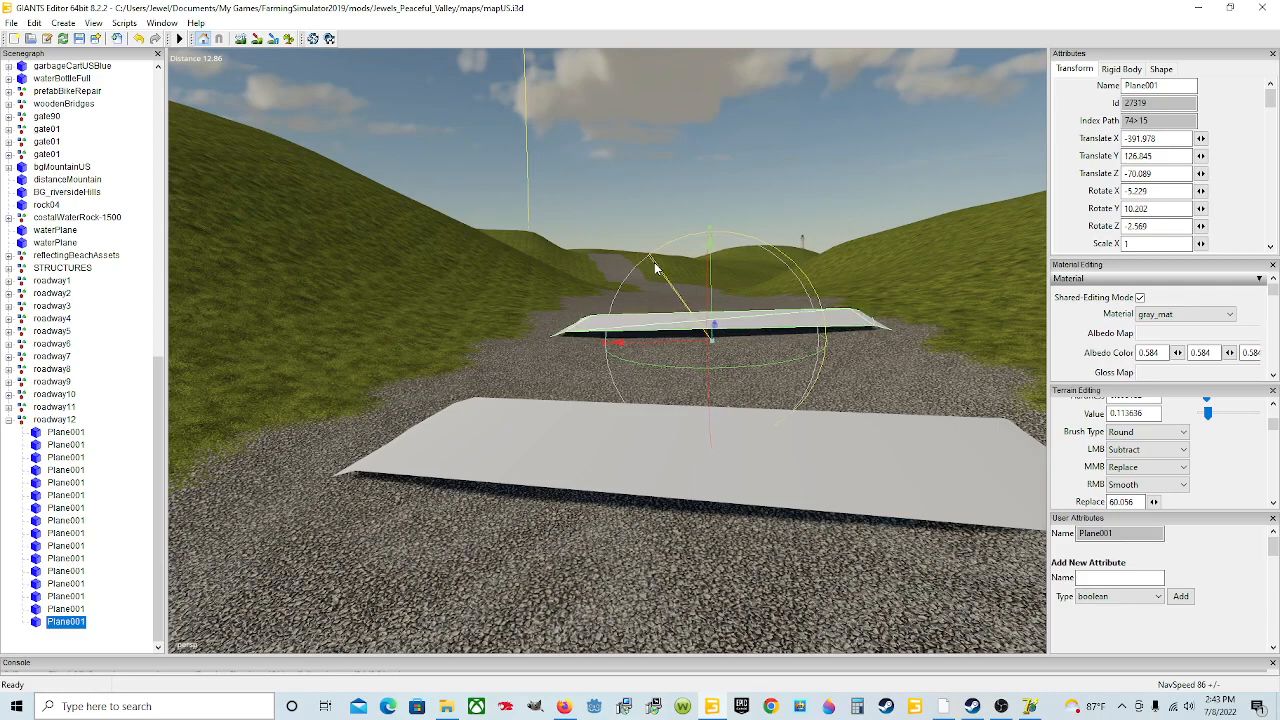
{"action": "scroll", "coordinate": [755, 375], "scroll_direction": "down", "scroll_amount": 3}
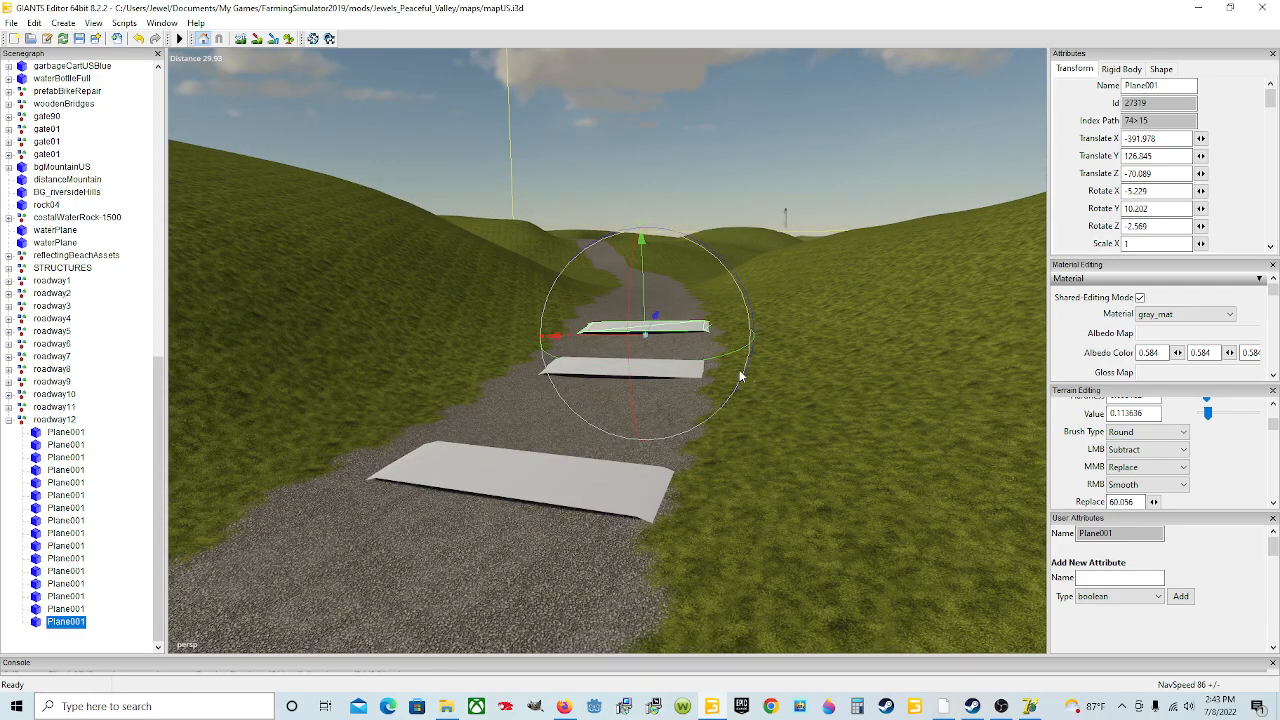
Step: Duplicate the sixteenth plane, move the copy up the road and turn it to about 13.70 degrees on Y
{"action": "key", "text": "ctrl+d"}
{"action": "mouse_move", "coordinate": [709, 354]}
{"action": "left_mouse_down", "text": "alt"}
{"action": "mouse_move", "coordinate": [705, 281]}
{"action": "mouse_move", "coordinate": [598, 386]}
{"action": "mouse_move", "coordinate": [673, 400]}
{"action": "mouse_move", "coordinate": [698, 346]}
{"action": "mouse_move", "coordinate": [688, 342]}
{"action": "left_mouse_up", "text": "alt"}
{"action": "scroll", "coordinate": [702, 284], "scroll_direction": "up", "scroll_amount": 3}
{"action": "scroll", "coordinate": [600, 388], "scroll_direction": "down", "scroll_amount": 5}
{"action": "left_click_drag", "start_coordinate": [716, 410], "coordinate": [722, 404]}
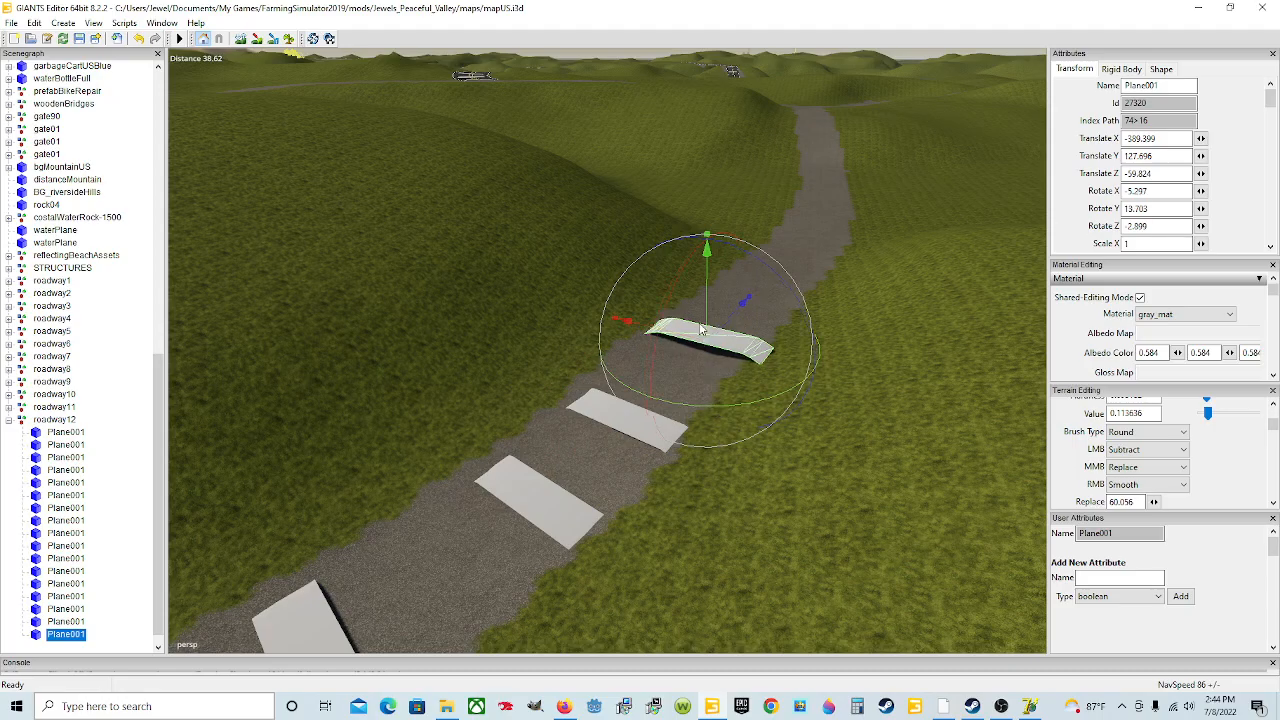
Step: Seat the seventeenth plane on the road and rotate it to about 4.81 on X, 17.29 on Y and -0.84 on Z
{"action": "left_click_drag", "start_coordinate": [705, 312], "coordinate": [788, 372]}
{"action": "scroll", "coordinate": [710, 325], "scroll_direction": "up", "scroll_amount": 5}
{"action": "scroll", "coordinate": [787, 338], "scroll_direction": "down", "scroll_amount": 2}
{"action": "scroll", "coordinate": [878, 345], "scroll_direction": "up", "scroll_amount": 3}
{"action": "scroll", "coordinate": [788, 378], "scroll_direction": "down", "scroll_amount": 3}
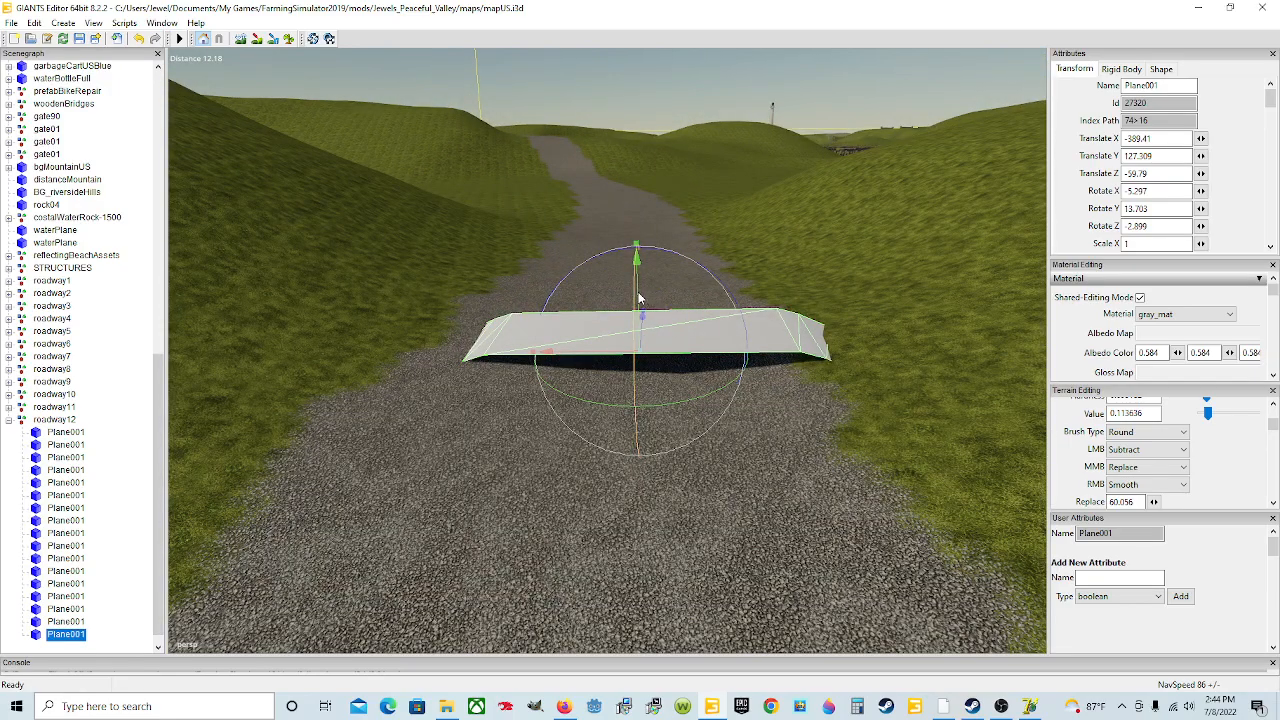
{"action": "left_click_drag", "start_coordinate": [643, 298], "coordinate": [741, 370]}
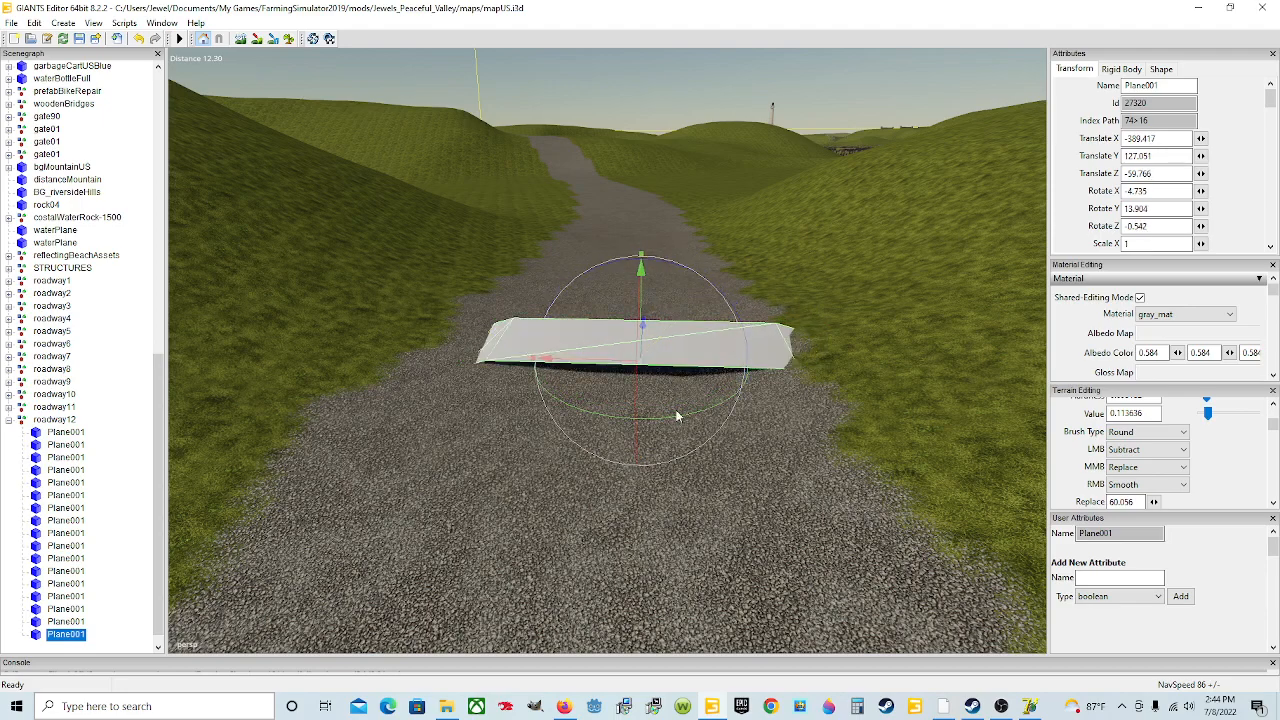
{"action": "left_click_drag", "start_coordinate": [679, 421], "coordinate": [686, 420]}
{"action": "scroll", "coordinate": [687, 421], "scroll_direction": "down", "scroll_amount": 5}
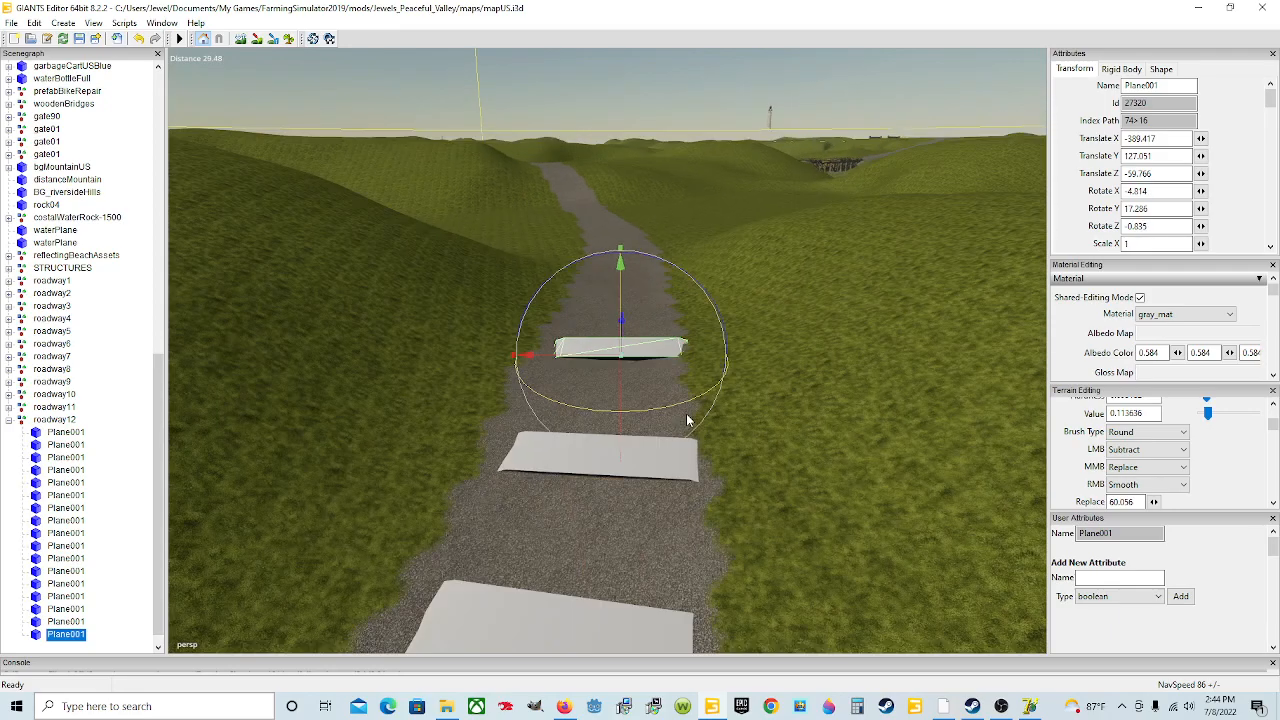
{"action": "left_click", "coordinate": [623, 398]}
{"action": "left_click", "coordinate": [634, 355]}
{"action": "left_click_drag", "start_coordinate": [619, 387], "coordinate": [622, 382]}
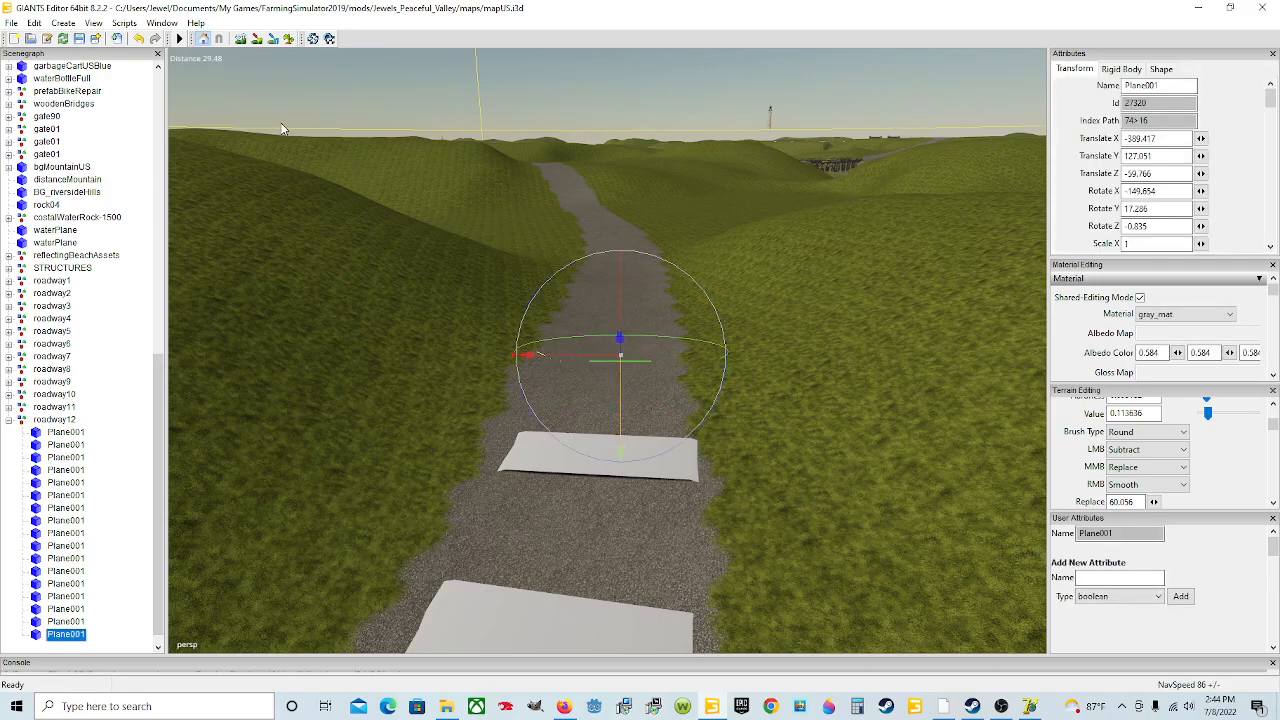
{"action": "left_click", "coordinate": [140, 40]}
Step: Tilt the seventeenth plane to about 1.52 degrees on X
{"action": "left_click_drag", "start_coordinate": [548, 368], "coordinate": [444, 374], "text": "alt"}
{"action": "scroll", "coordinate": [612, 342], "scroll_direction": "up", "scroll_amount": 5}
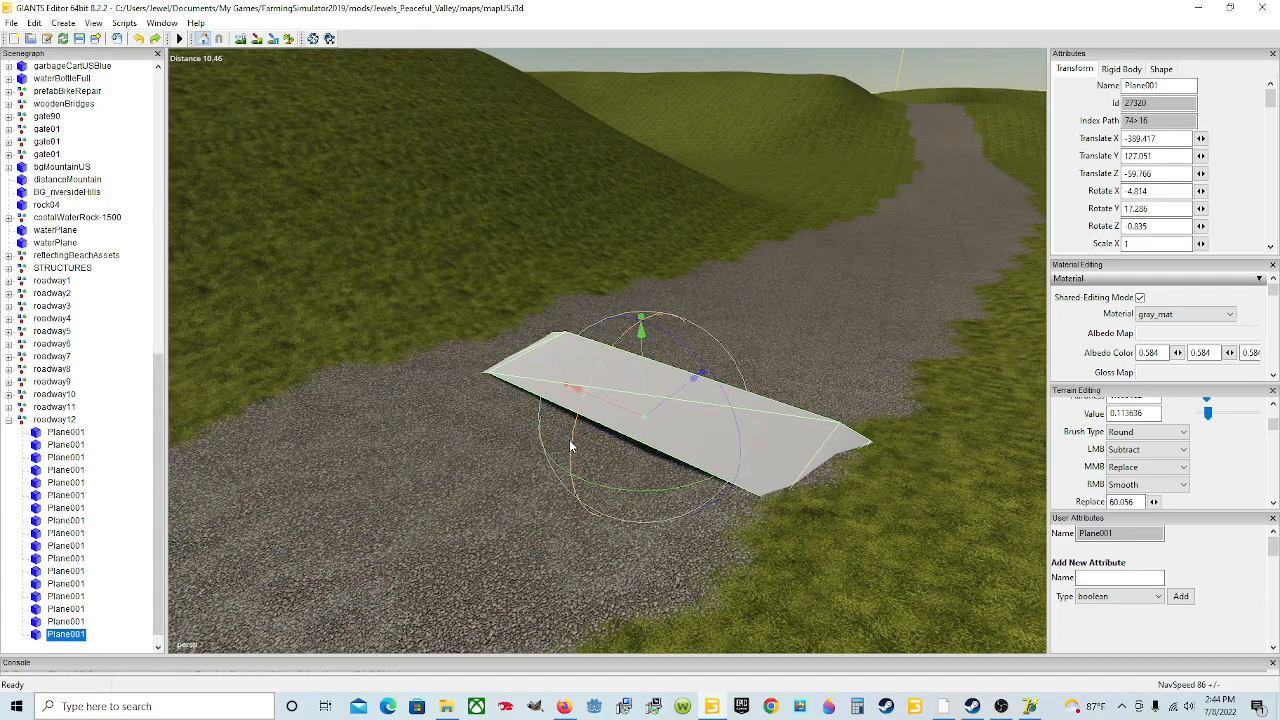
{"action": "left_click_drag", "start_coordinate": [571, 446], "coordinate": [649, 427]}
{"action": "scroll", "coordinate": [645, 428], "scroll_direction": "down", "scroll_amount": 3}
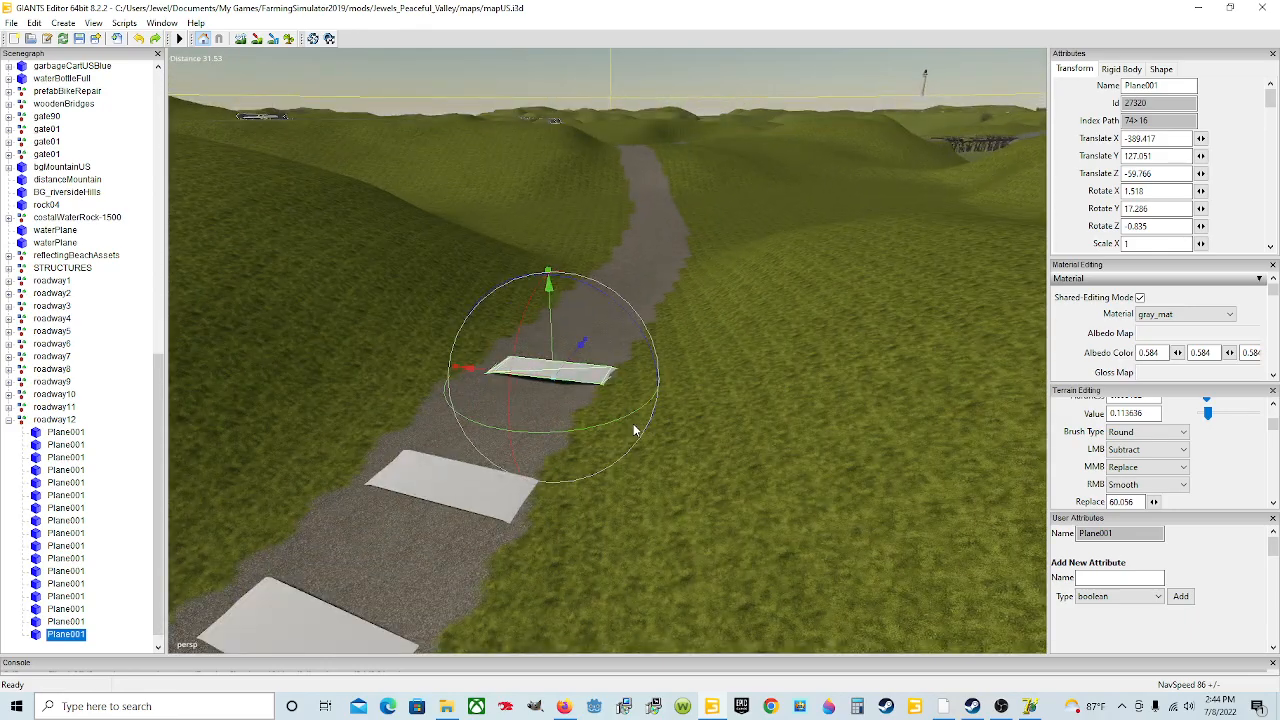
Step: Duplicate the seventeenth plane, move the copy up the road and tilt it to about 2.24 on X and 1.61 on Z
{"action": "key", "text": "ctrl+d"}
{"action": "left_click_drag", "start_coordinate": [578, 340], "coordinate": [725, 248]}
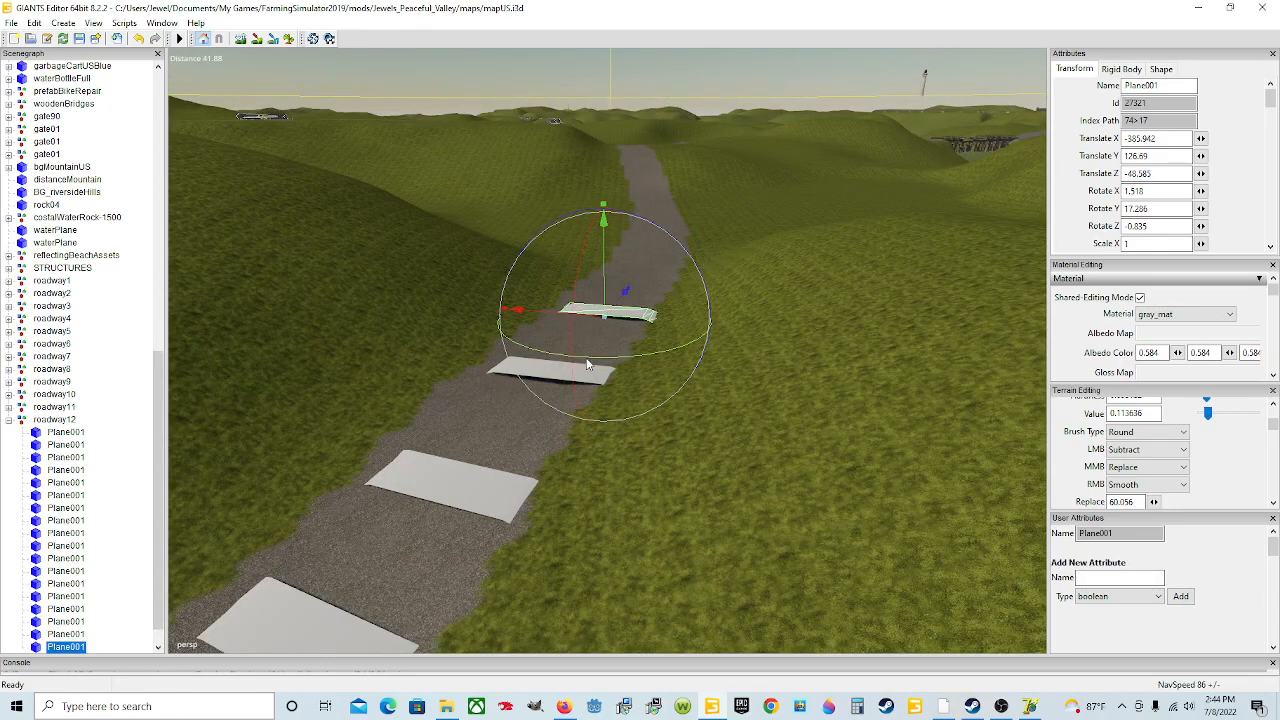
{"action": "scroll", "coordinate": [589, 366], "scroll_direction": "up", "scroll_amount": 4}
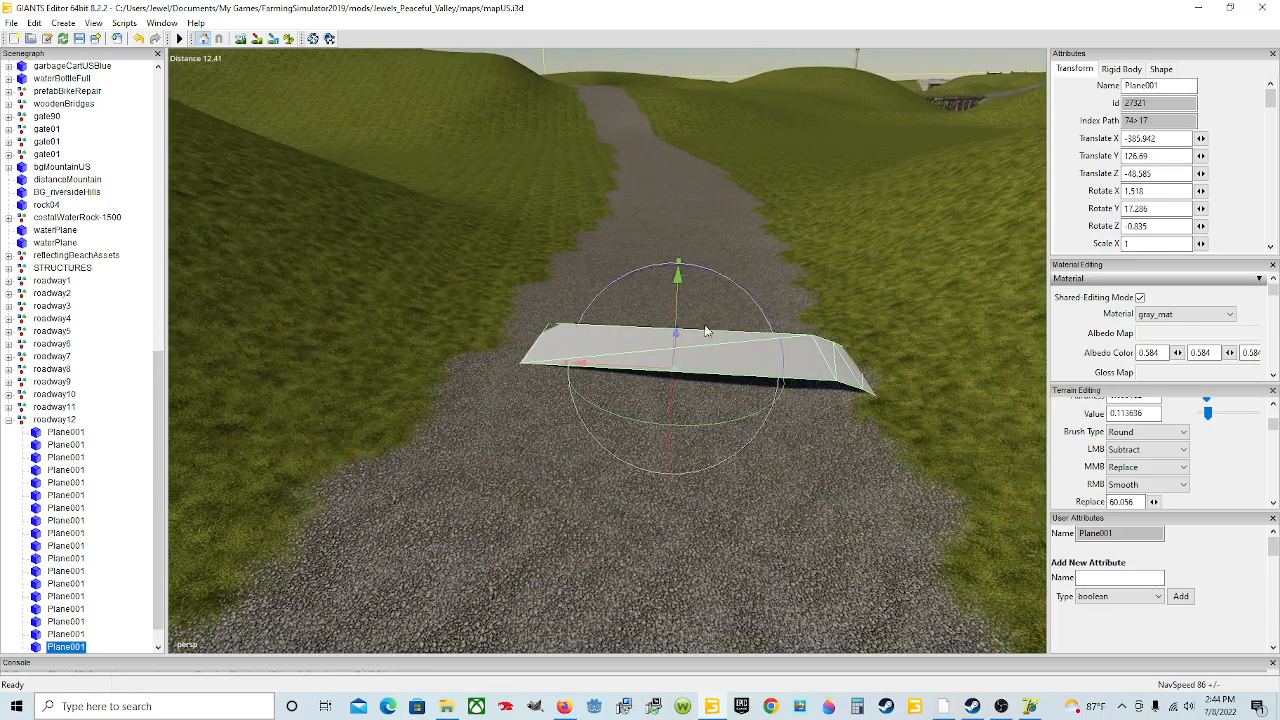
{"action": "left_click_drag", "start_coordinate": [726, 286], "coordinate": [730, 295]}
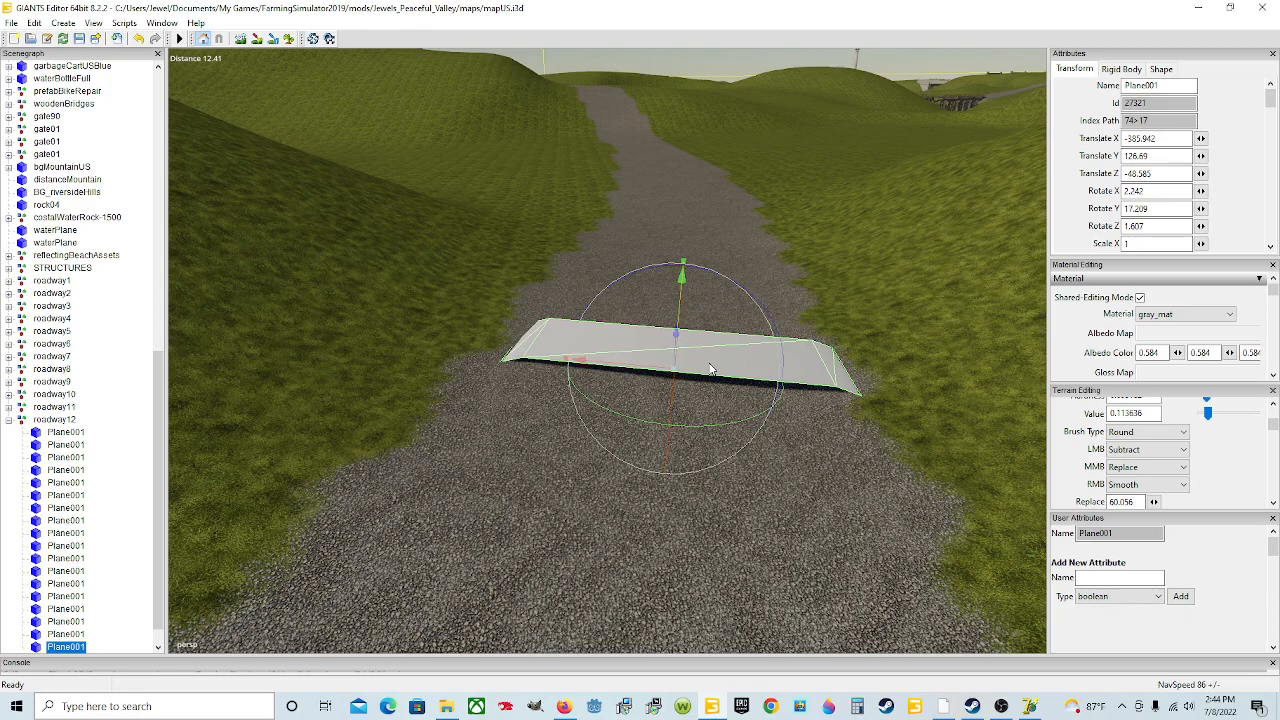
{"action": "scroll", "coordinate": [710, 370], "scroll_direction": "down", "scroll_amount": 5}
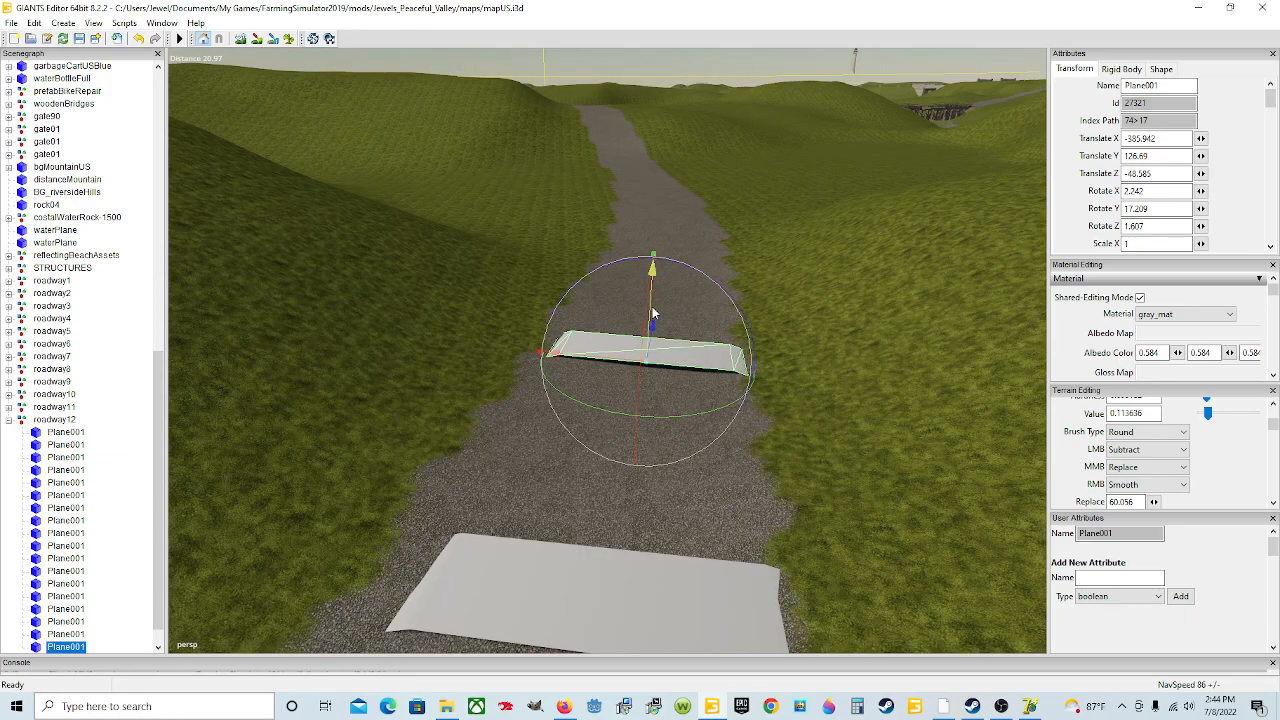
{"action": "left_click_drag", "start_coordinate": [652, 313], "coordinate": [652, 314]}
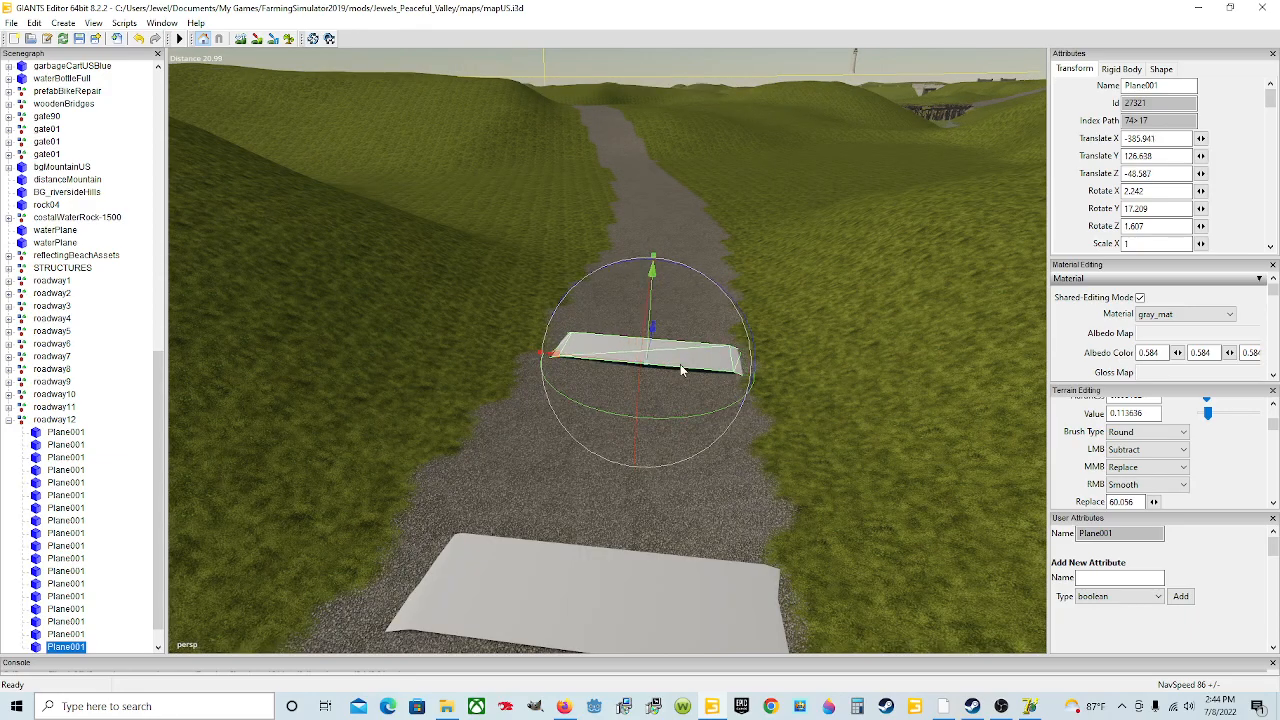
Step: Duplicate the eighteenth plane and move the copy up the road
{"action": "key", "text": "ctrl+d"}
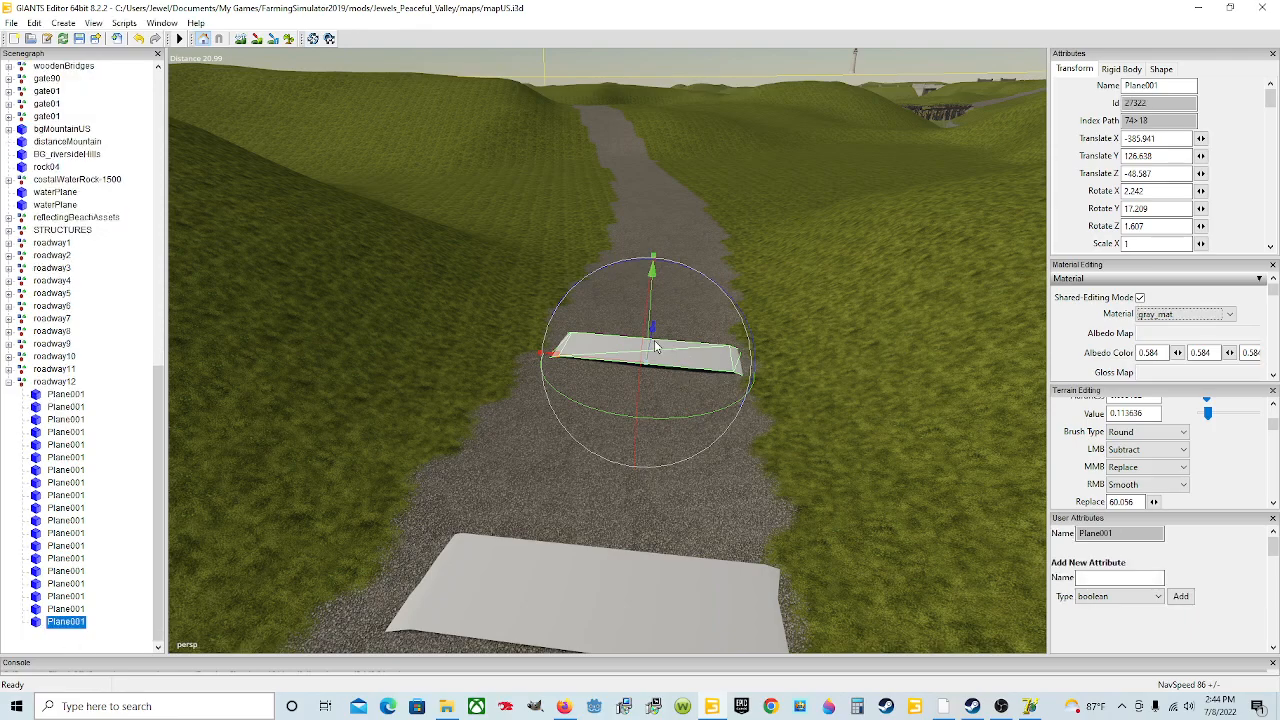
{"action": "left_click_drag", "start_coordinate": [652, 340], "coordinate": [717, 176]}
{"action": "left_click_drag", "start_coordinate": [696, 444], "coordinate": [725, 380], "text": "alt"}
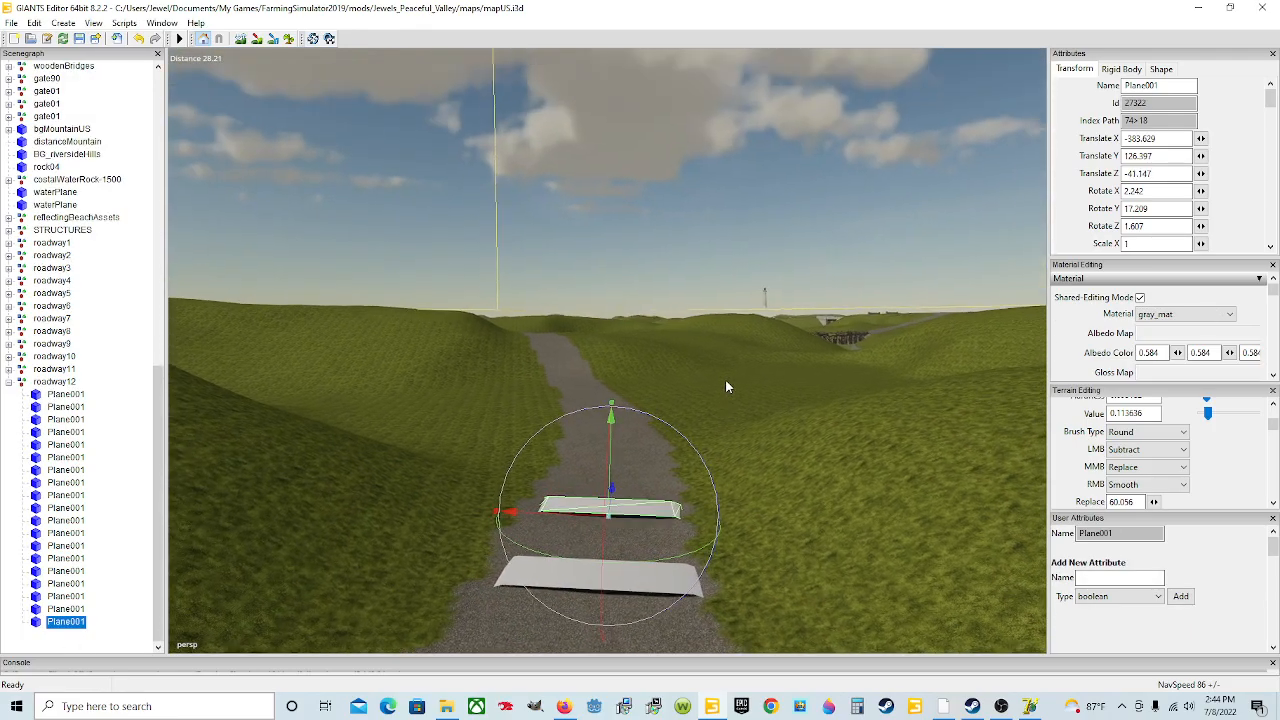
{"action": "scroll", "coordinate": [699, 405], "scroll_direction": "up", "scroll_amount": 2}
{"action": "scroll", "coordinate": [699, 405], "scroll_direction": "up", "scroll_amount": 3}
{"action": "left_click_drag", "start_coordinate": [724, 456], "coordinate": [703, 491], "text": "alt"}
{"action": "scroll", "coordinate": [659, 501], "scroll_direction": "down", "scroll_amount": 3}
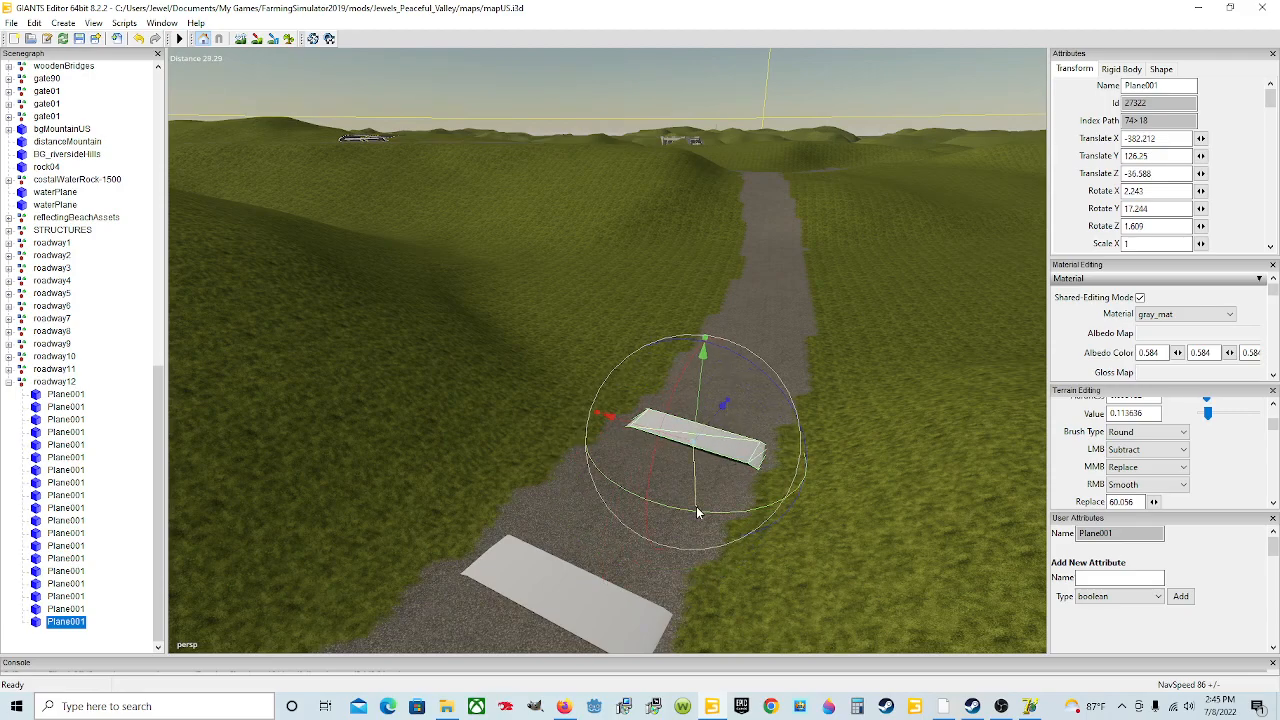
Step: Tilt the nineteenth plane to about 2.48 degrees on X and 2.39 on Z
{"action": "scroll", "coordinate": [697, 460], "scroll_direction": "up", "scroll_amount": 3}
{"action": "left_click_drag", "start_coordinate": [697, 462], "coordinate": [762, 480], "text": "alt"}
{"action": "scroll", "coordinate": [735, 535], "scroll_direction": "up", "scroll_amount": 3}
{"action": "left_click_drag", "start_coordinate": [543, 240], "coordinate": [545, 238]}
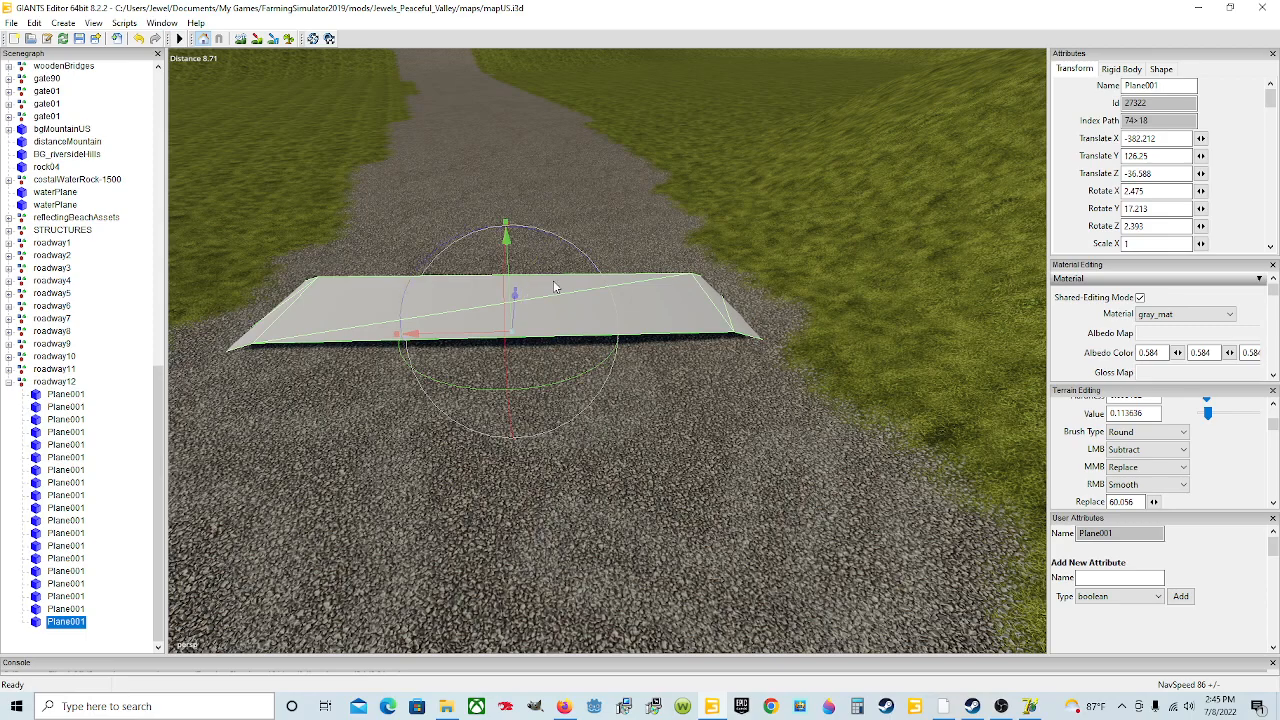
{"action": "scroll", "coordinate": [552, 284], "scroll_direction": "down", "scroll_amount": 4}
Step: Duplicate the nineteenth plane and move the copy further up the road onto the surface
{"action": "key", "text": "ctrl+d"}
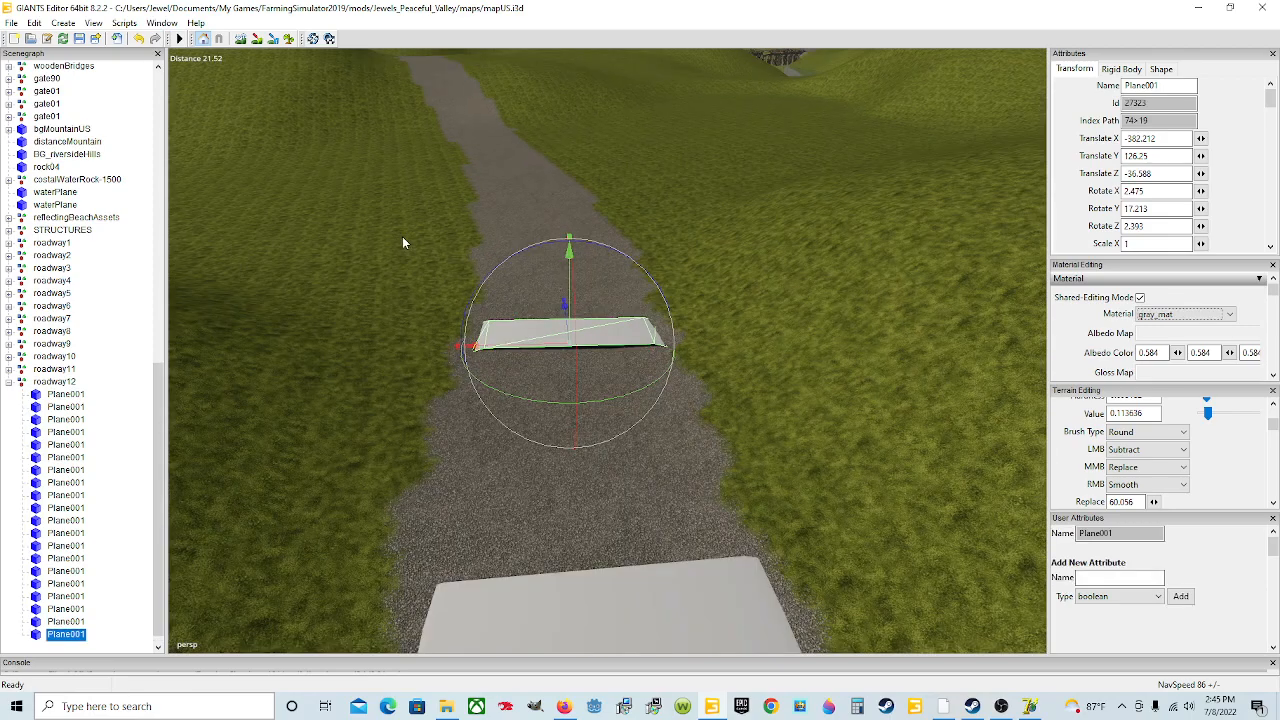
{"action": "left_click_drag", "start_coordinate": [564, 305], "coordinate": [568, 254]}
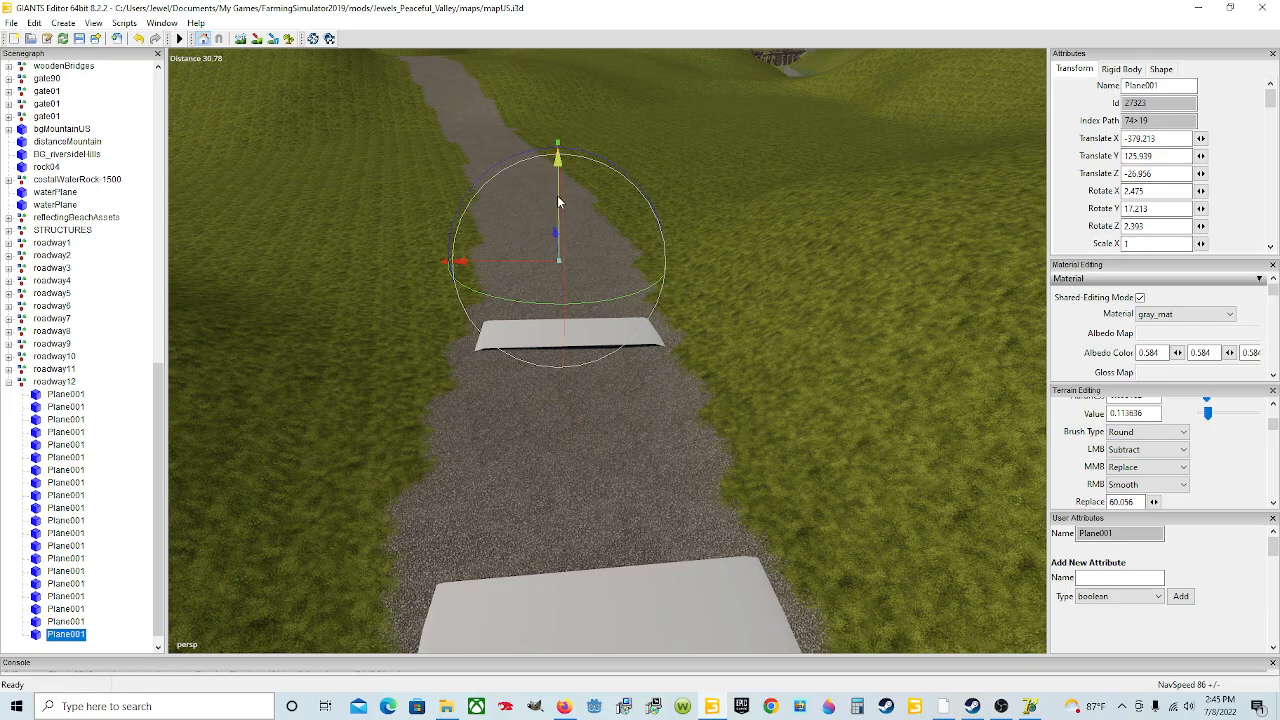
{"action": "left_click_drag", "start_coordinate": [558, 202], "coordinate": [561, 190]}
{"action": "scroll", "coordinate": [650, 339], "scroll_direction": "up", "scroll_amount": 3}
{"action": "left_click_drag", "start_coordinate": [650, 339], "coordinate": [621, 453], "text": "alt"}
{"action": "scroll", "coordinate": [503, 326], "scroll_direction": "up", "scroll_amount": 3}
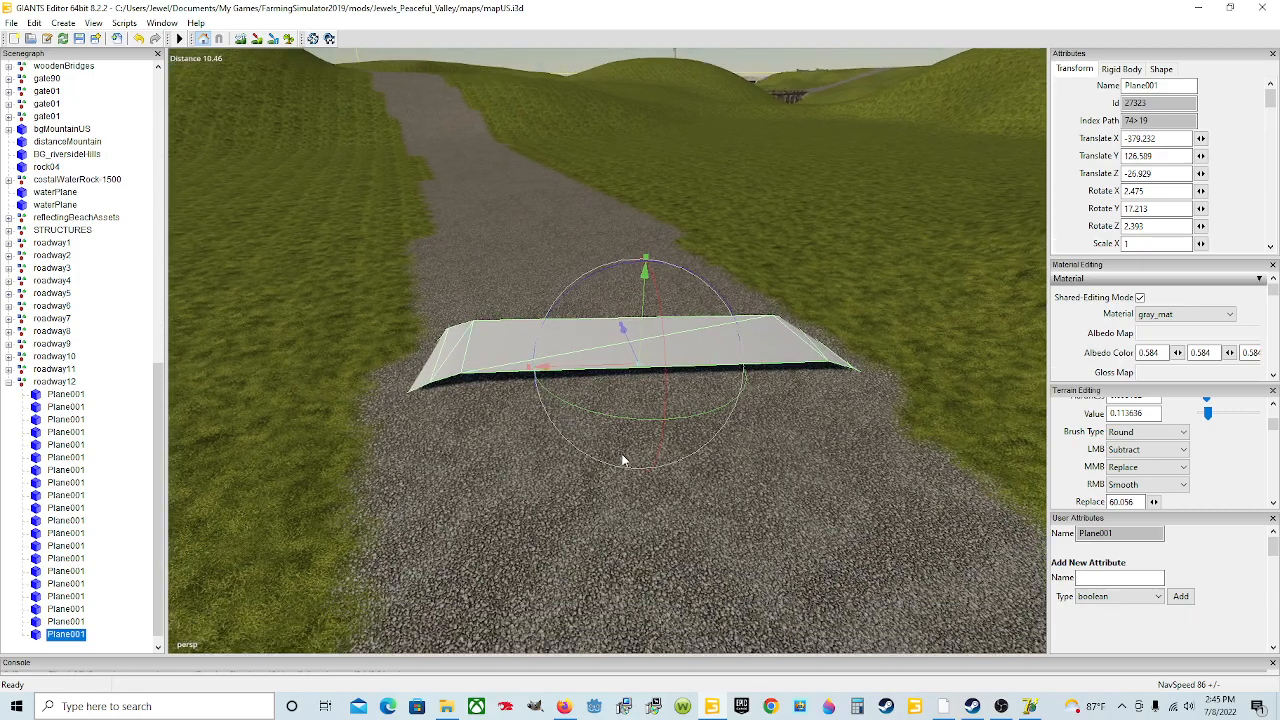
Step: Level the twentieth plane to about 0.25 degrees on X and 1.16 on Z
{"action": "scroll", "coordinate": [621, 453], "scroll_direction": "down", "scroll_amount": 3}
{"action": "left_click_drag", "start_coordinate": [575, 273], "coordinate": [572, 274]}
{"action": "left_click_drag", "start_coordinate": [628, 305], "coordinate": [649, 357]}
{"action": "left_click_drag", "start_coordinate": [706, 457], "coordinate": [671, 416], "text": "alt"}
{"action": "scroll", "coordinate": [732, 473], "scroll_direction": "up", "scroll_amount": 3}
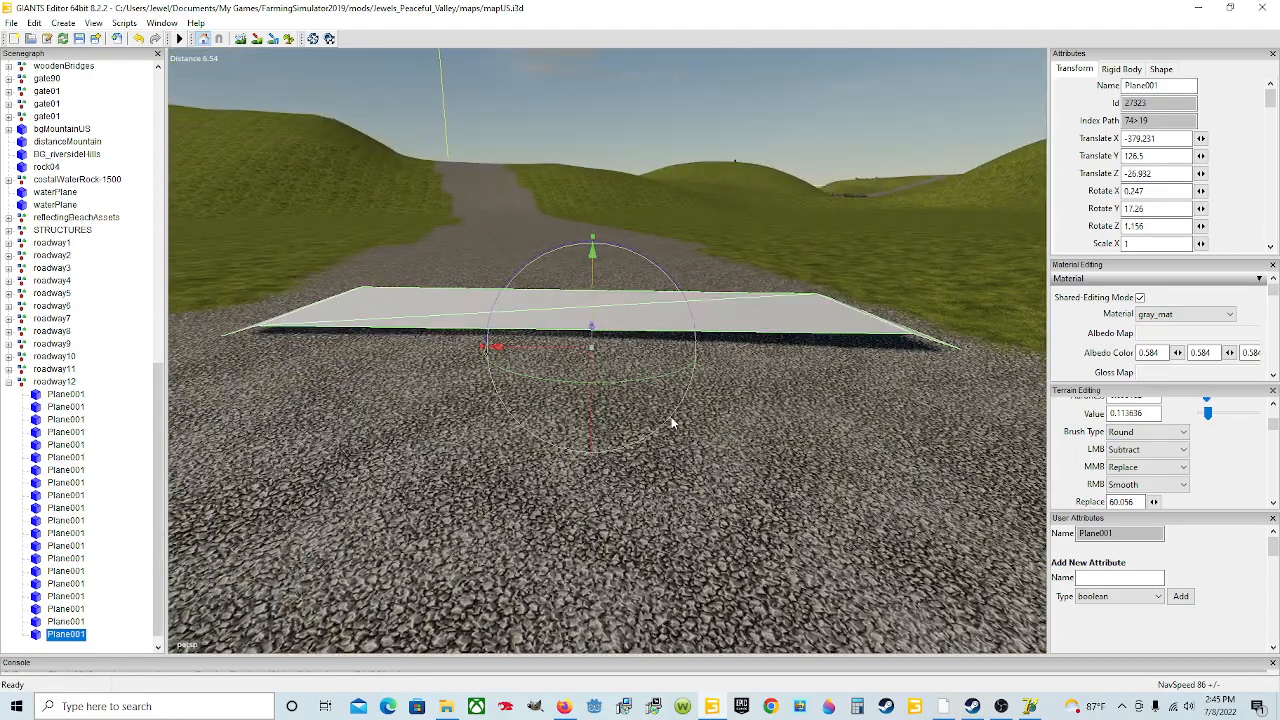
{"action": "scroll", "coordinate": [597, 445], "scroll_direction": "down", "scroll_amount": 3}
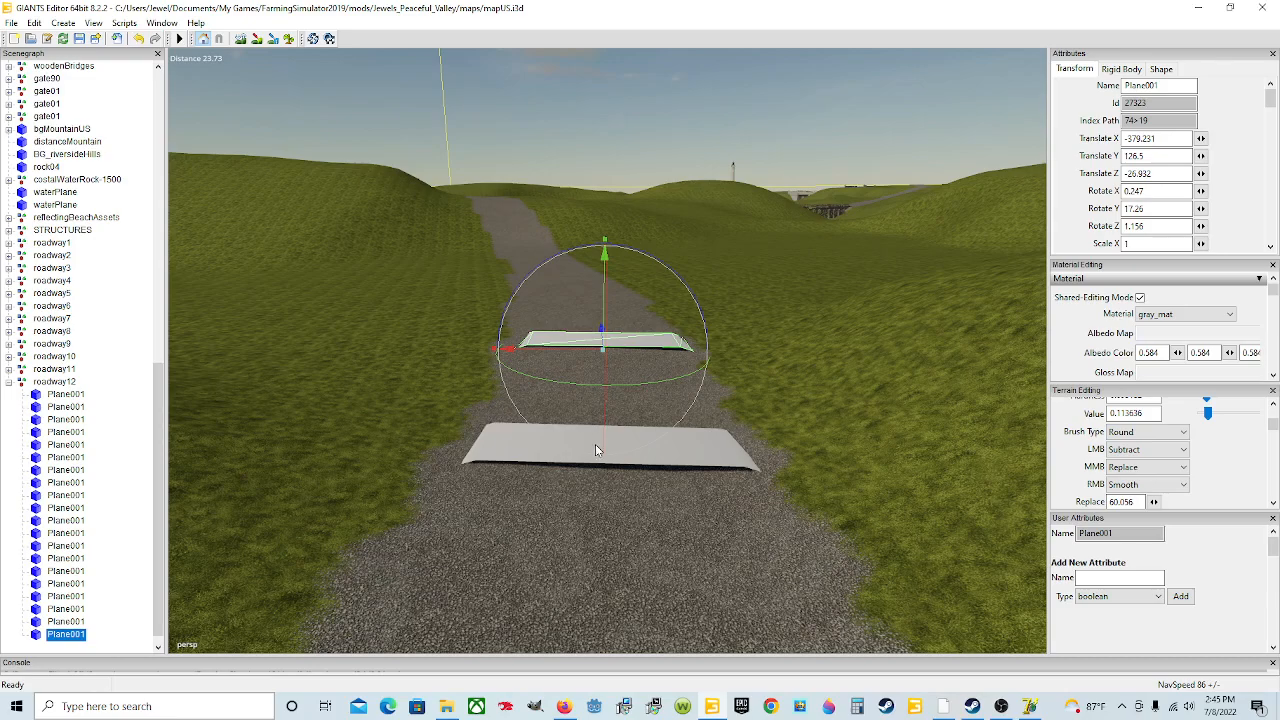
Step: Duplicate the twentieth plane, move the copy up the road and raise it slightly
{"action": "key", "text": "ctrl+d"}
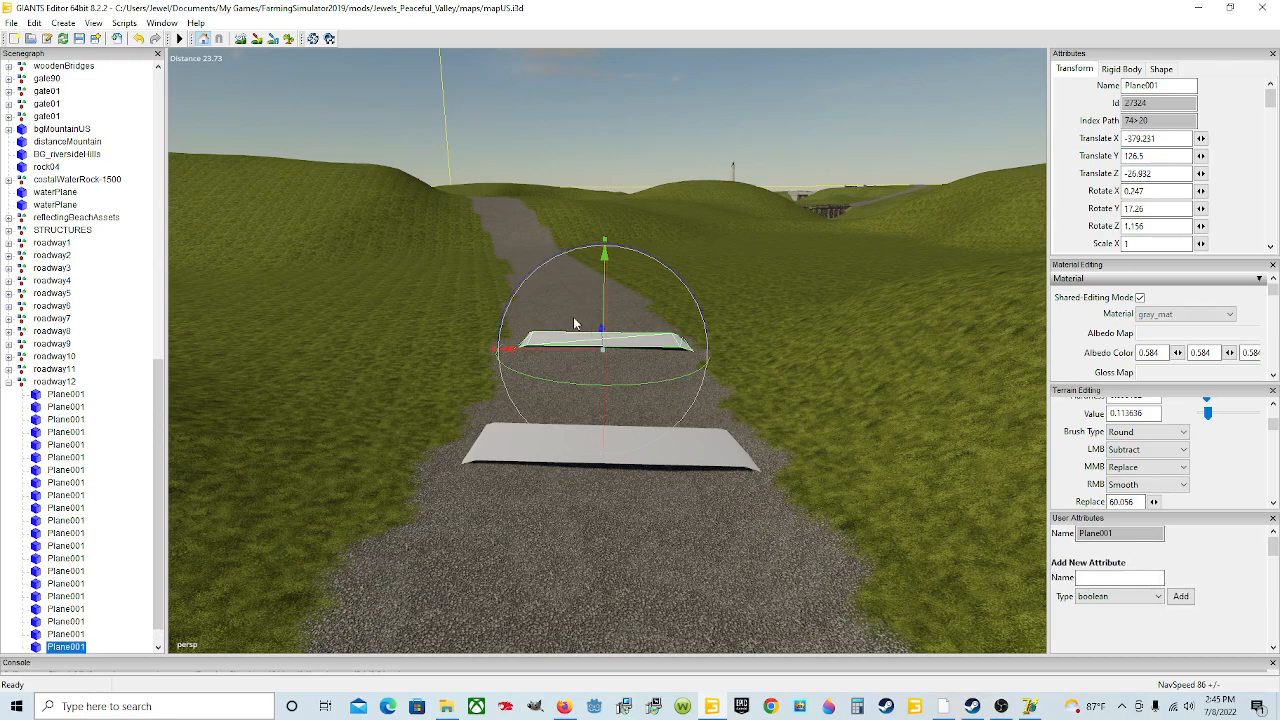
{"action": "left_click_drag", "start_coordinate": [601, 333], "coordinate": [562, 209]}
{"action": "left_click_drag", "start_coordinate": [690, 438], "coordinate": [652, 430], "text": "alt"}
{"action": "scroll", "coordinate": [652, 430], "scroll_direction": "up", "scroll_amount": 3}
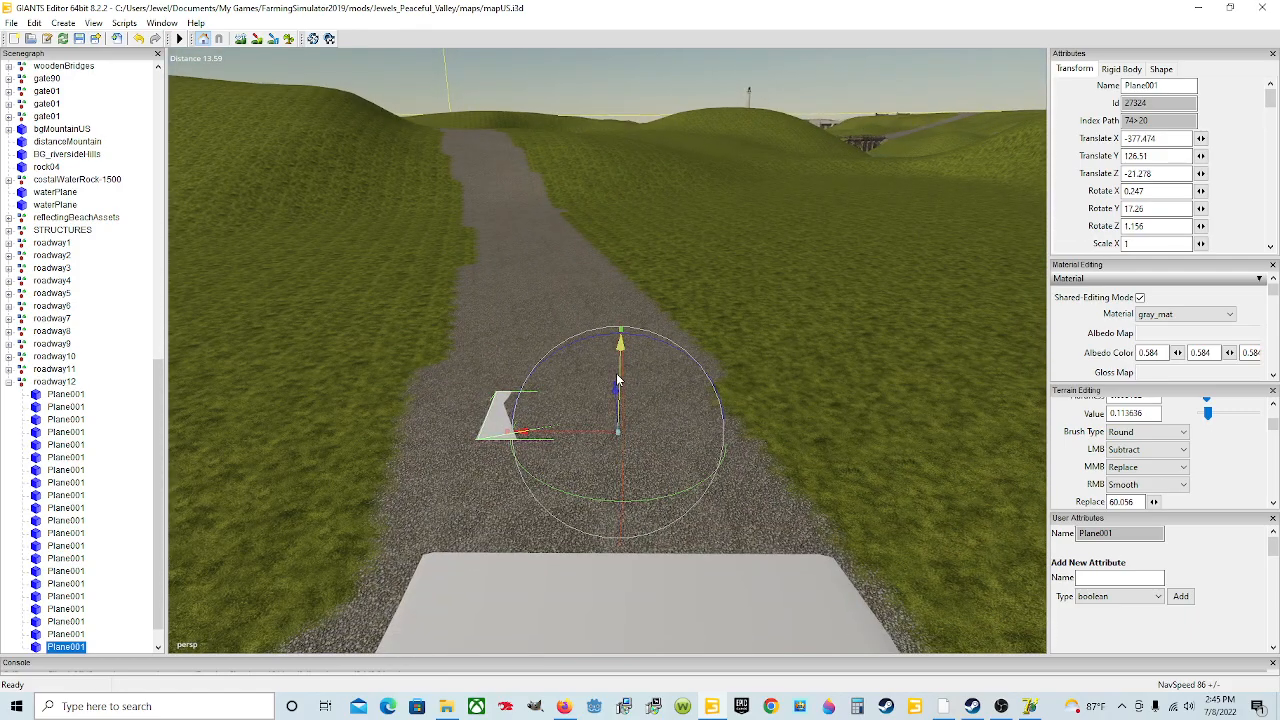
{"action": "left_click_drag", "start_coordinate": [617, 378], "coordinate": [617, 370]}
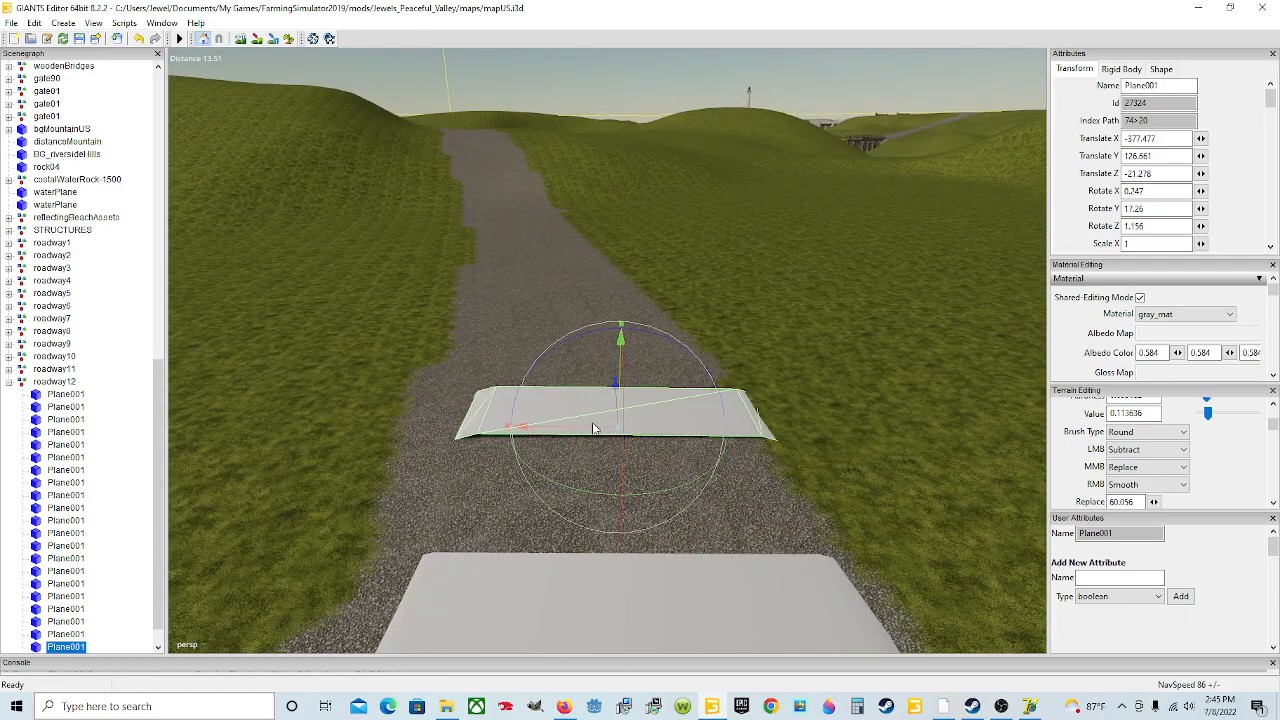
Step: Rotate the twenty-first plane to about -0.31 on X, 22.05 on Y and -0.32 on Z
{"action": "left_click_drag", "start_coordinate": [593, 428], "coordinate": [623, 497]}
{"action": "scroll", "coordinate": [623, 497], "scroll_direction": "down", "scroll_amount": 1}
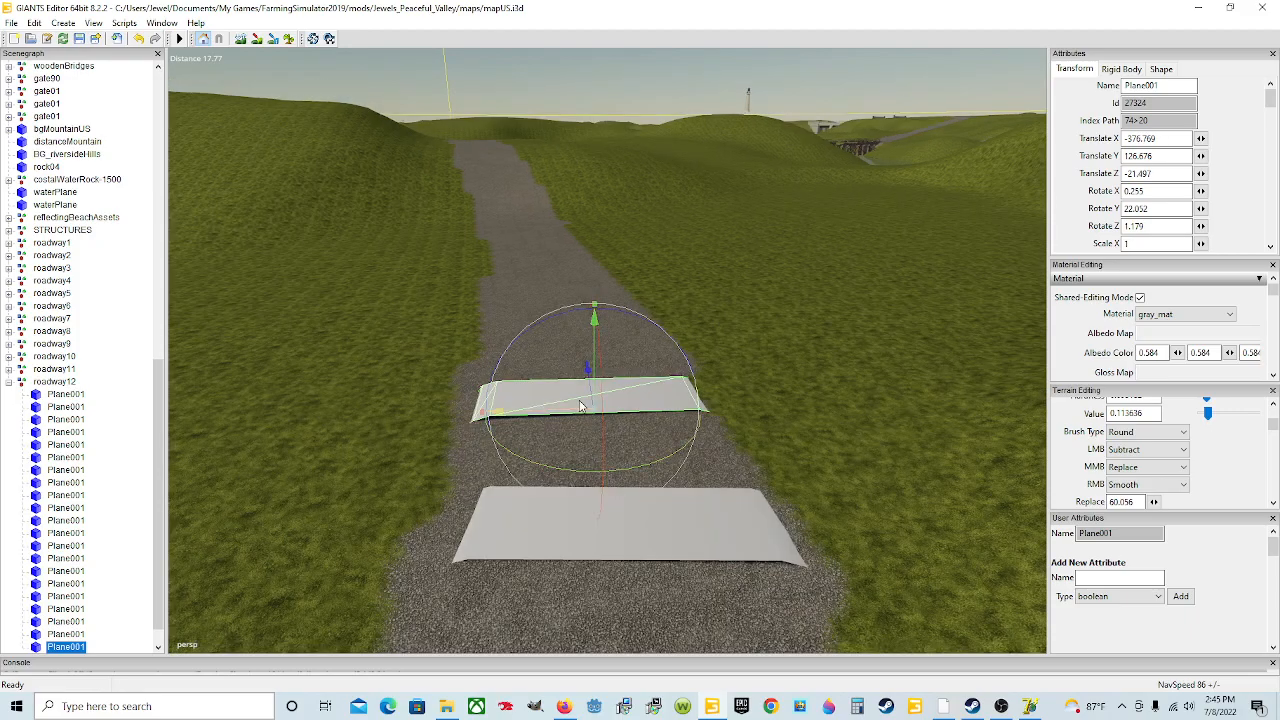
{"action": "left_click_drag", "start_coordinate": [578, 408], "coordinate": [627, 433]}
{"action": "scroll", "coordinate": [629, 445], "scroll_direction": "up", "scroll_amount": 3}
{"action": "scroll", "coordinate": [626, 430], "scroll_direction": "down", "scroll_amount": 3}
{"action": "left_click_drag", "start_coordinate": [519, 183], "coordinate": [516, 184]}
{"action": "left_click_drag", "start_coordinate": [600, 332], "coordinate": [605, 350], "text": "alt"}
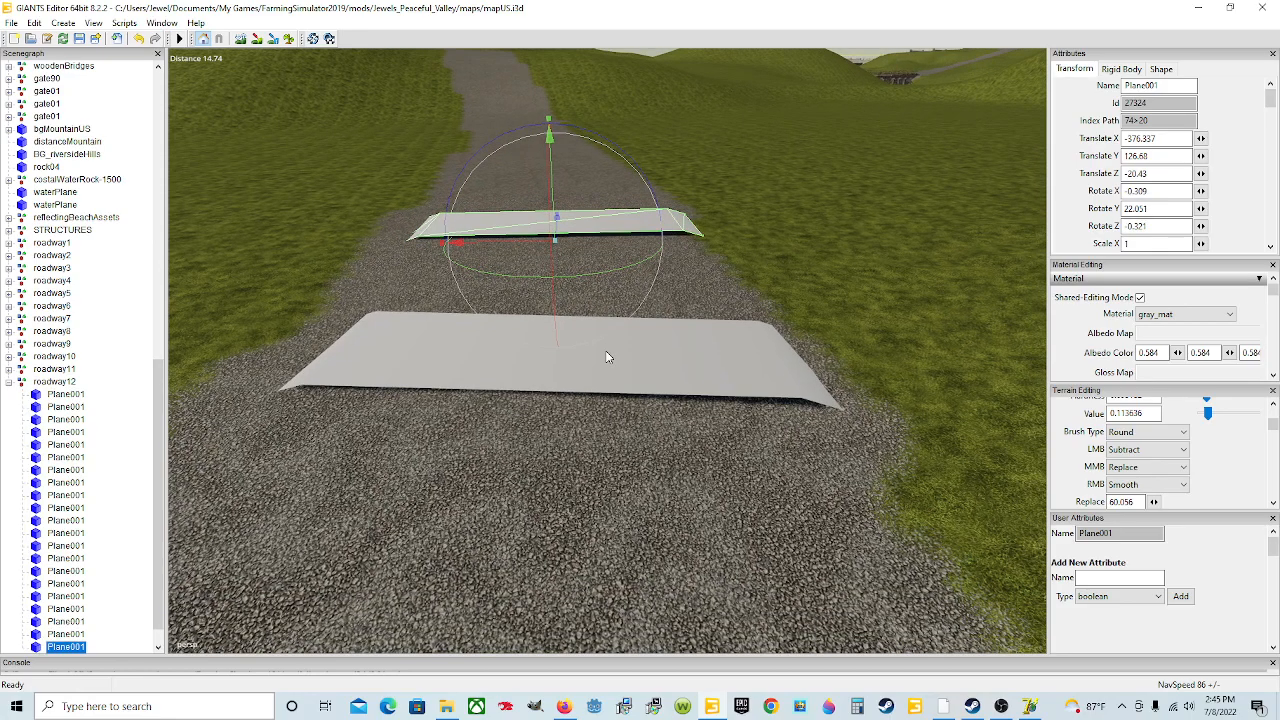
Step: Duplicate the twenty-first plane, move the copy up the road and turn it to about 28.30 degrees on Y
{"action": "key", "text": "ctrl+d"}
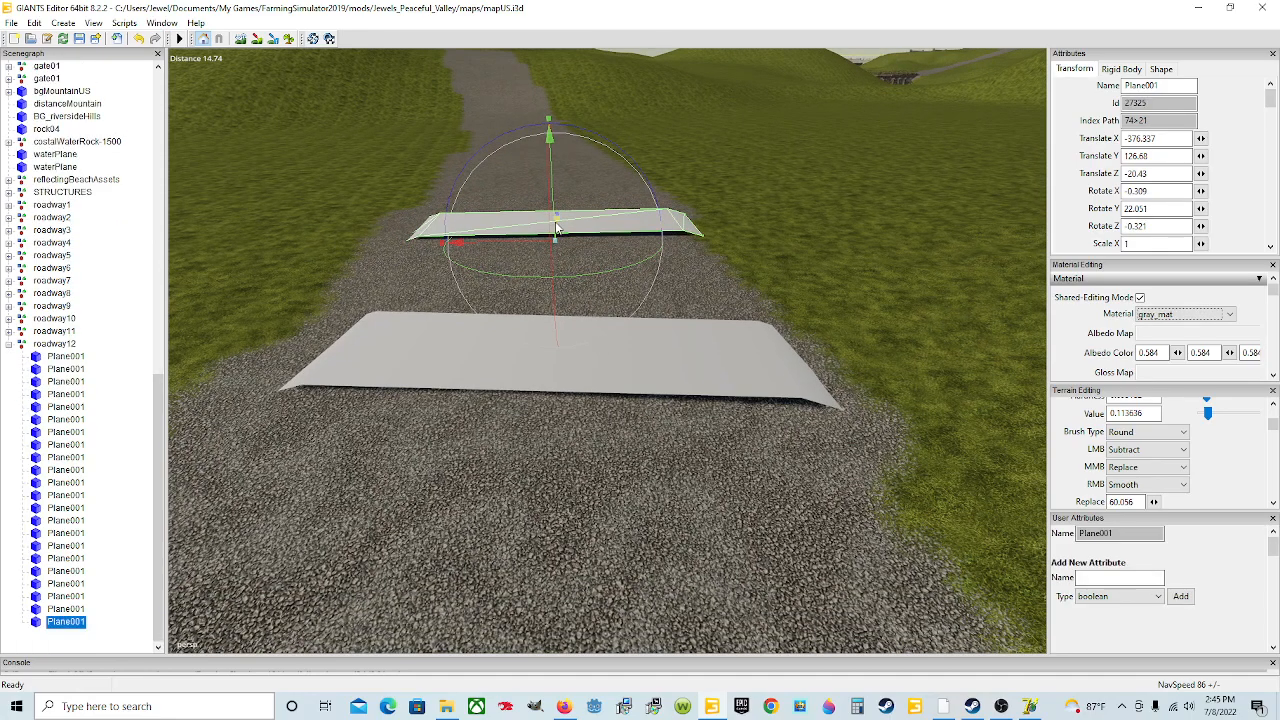
{"action": "left_click_drag", "start_coordinate": [557, 222], "coordinate": [700, 10]}
{"action": "left_click_drag", "start_coordinate": [716, 335], "coordinate": [701, 376], "text": "alt"}
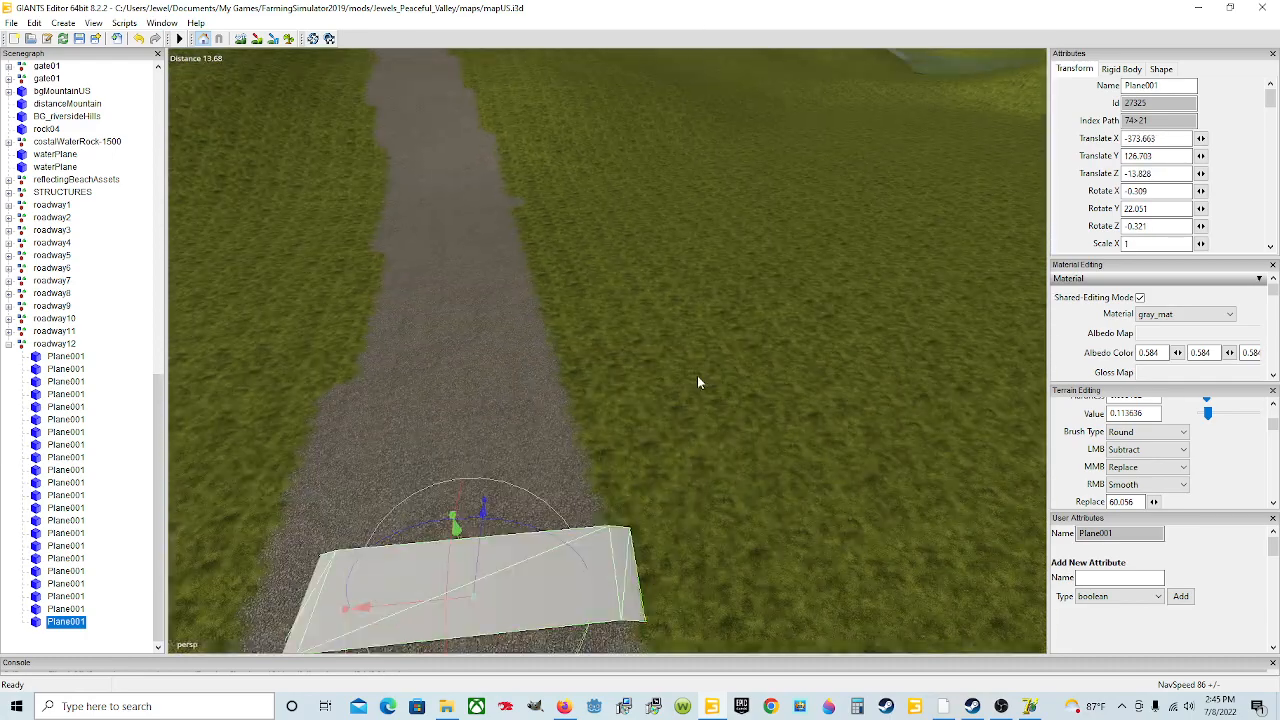
{"action": "left_click_drag", "start_coordinate": [546, 488], "coordinate": [529, 500], "text": "alt"}
{"action": "left_click_drag", "start_coordinate": [578, 431], "coordinate": [599, 364]}
{"action": "left_click_drag", "start_coordinate": [622, 479], "coordinate": [645, 477]}
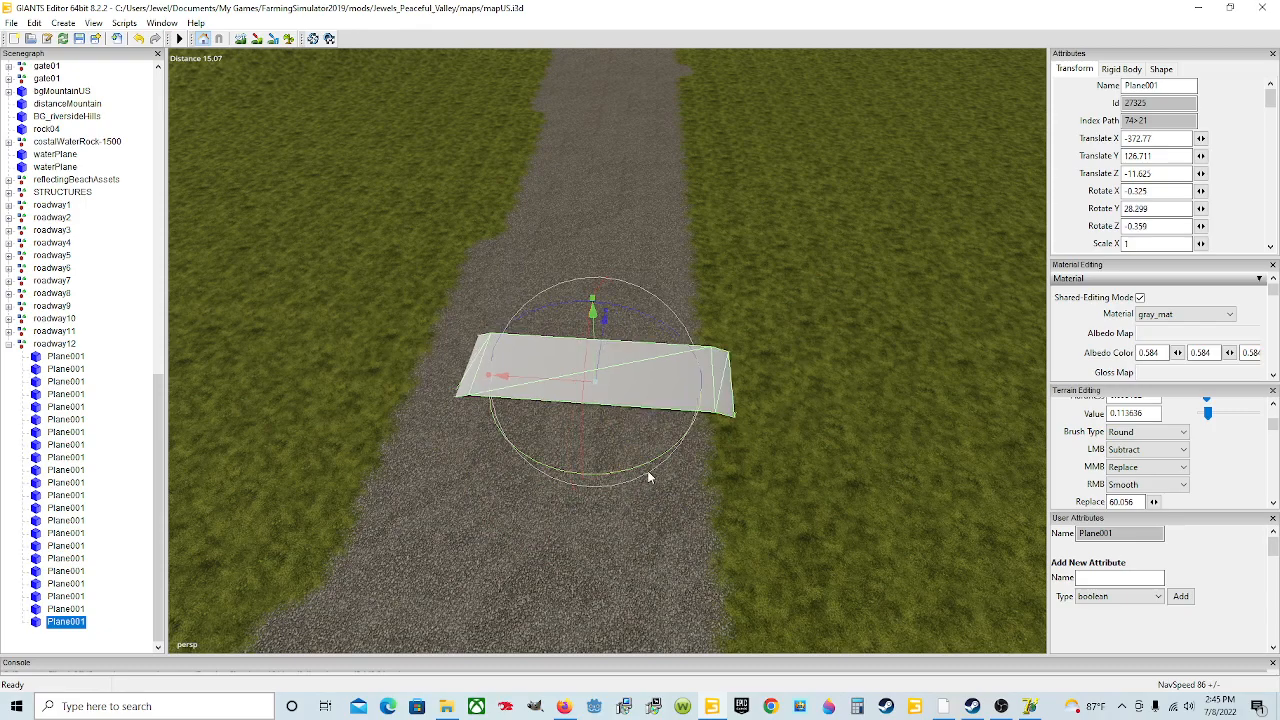
Step: Nudge the twenty-second plane slightly to center it on the road
{"action": "left_click_drag", "start_coordinate": [561, 381], "coordinate": [543, 380]}
{"action": "scroll", "coordinate": [606, 478], "scroll_direction": "down", "scroll_amount": 3}
{"action": "left_click_drag", "start_coordinate": [606, 478], "coordinate": [635, 474], "text": "alt"}
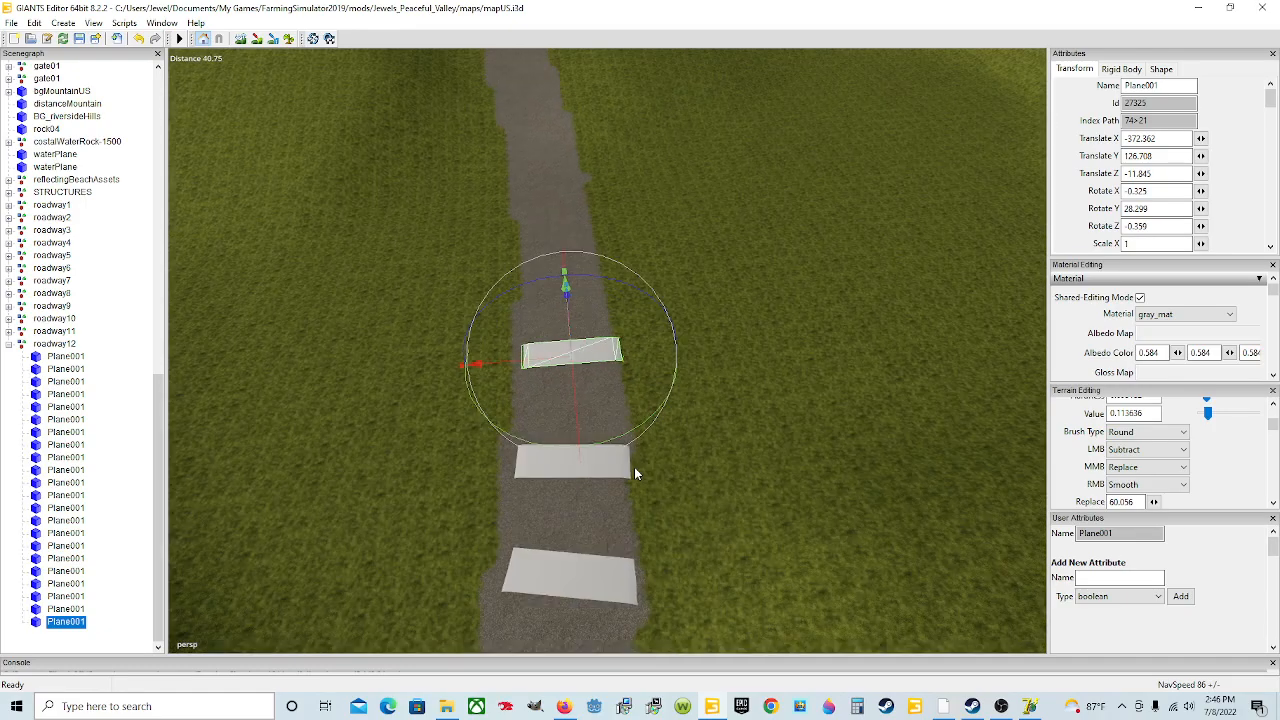
{"action": "left_click_drag", "start_coordinate": [637, 529], "coordinate": [595, 437], "text": "alt"}
{"action": "scroll", "coordinate": [616, 506], "scroll_direction": "up", "scroll_amount": 1}
{"action": "scroll", "coordinate": [616, 505], "scroll_direction": "up", "scroll_amount": 2}
{"action": "scroll", "coordinate": [594, 531], "scroll_direction": "up", "scroll_amount": 4}
{"action": "scroll", "coordinate": [595, 437], "scroll_direction": "down", "scroll_amount": 3}
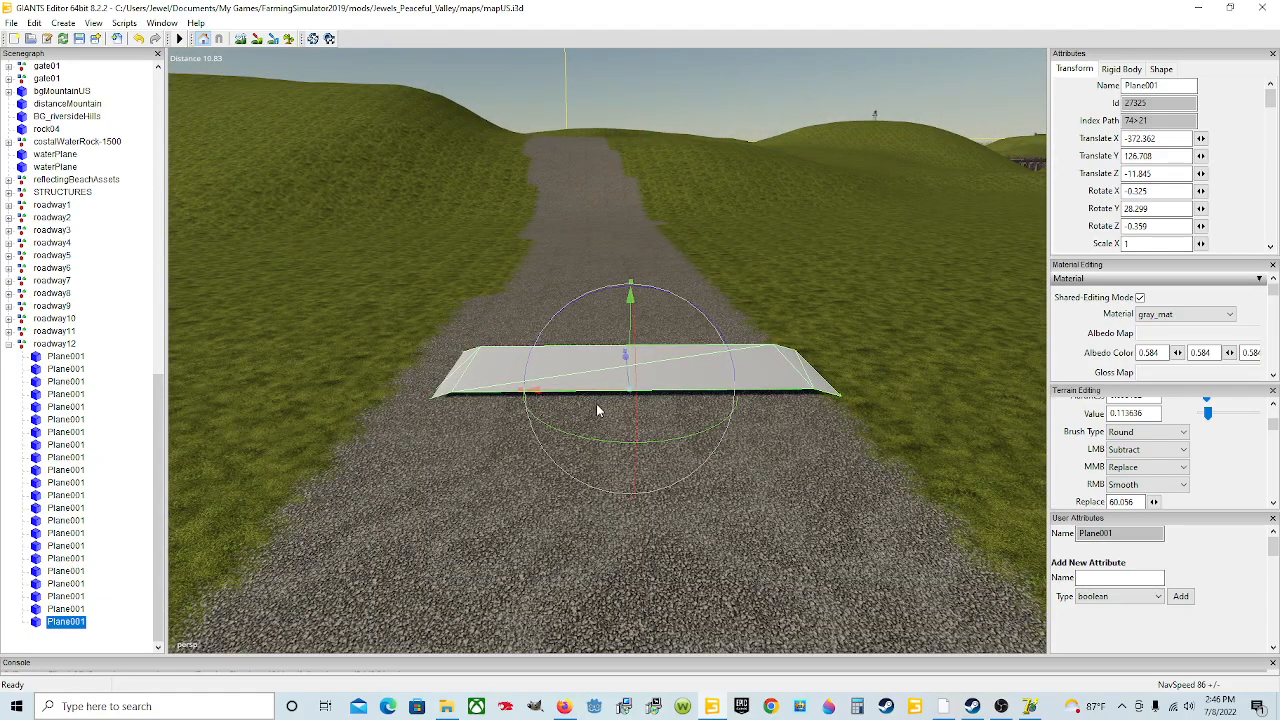
Step: Duplicate the twenty-second plane and move the copy up the road
{"action": "key", "text": "ctrl+d"}
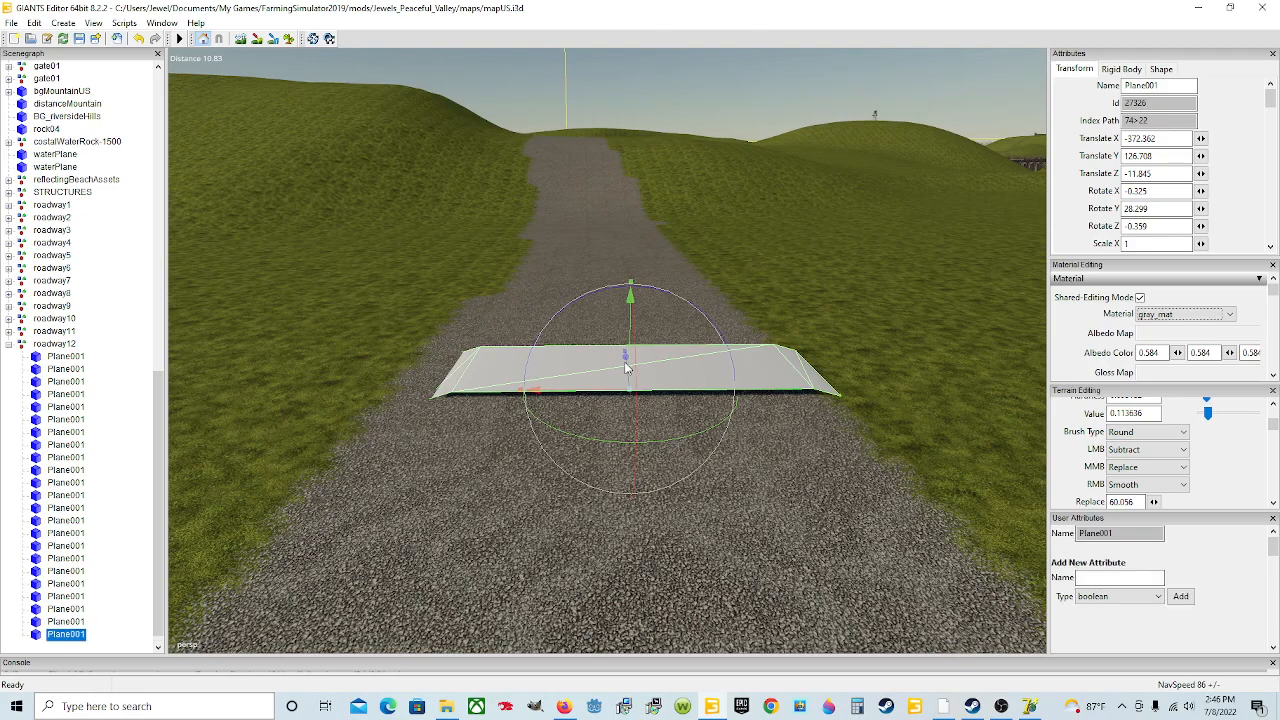
{"action": "left_click_drag", "start_coordinate": [629, 369], "coordinate": [571, 141]}
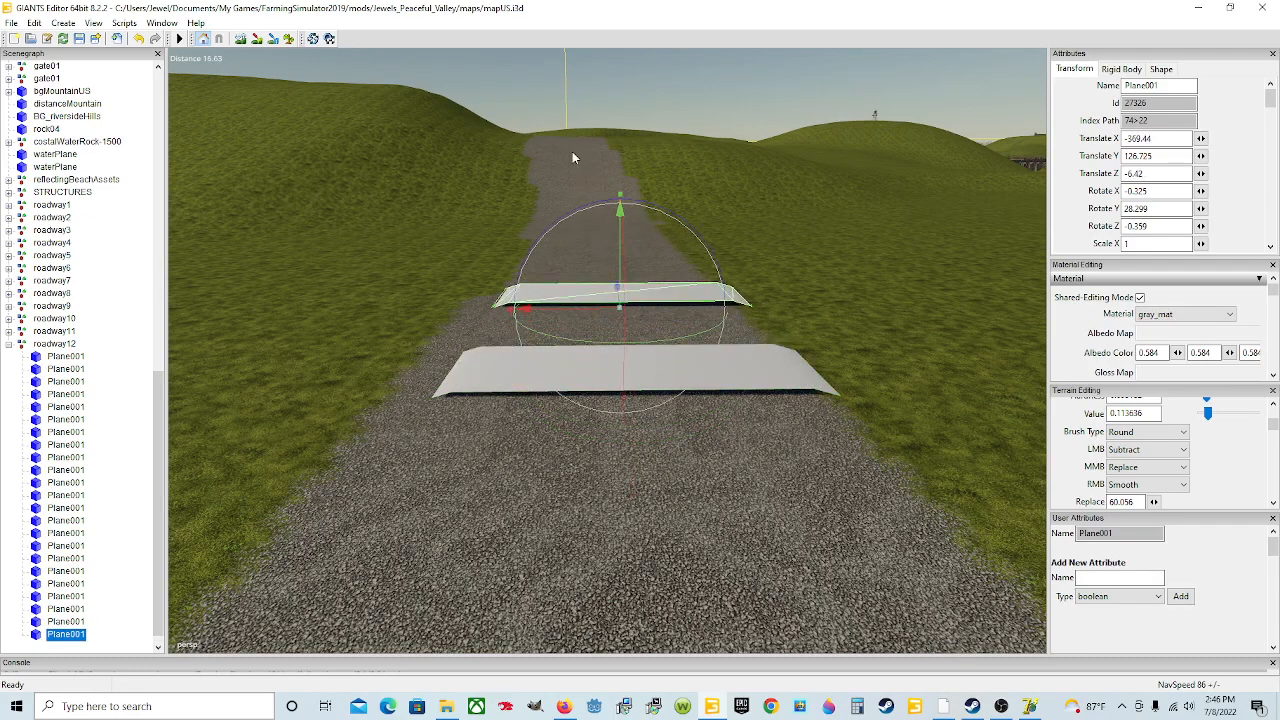
{"action": "left_click_drag", "start_coordinate": [613, 283], "coordinate": [574, 80]}
{"action": "scroll", "coordinate": [618, 321], "scroll_direction": "up", "scroll_amount": 3}
{"action": "mouse_move", "coordinate": [646, 388]}
{"action": "left_mouse_down", "text": "alt"}
{"action": "mouse_move", "coordinate": [618, 321]}
{"action": "mouse_move", "coordinate": [673, 389]}
{"action": "mouse_move", "coordinate": [668, 410]}
{"action": "mouse_move", "coordinate": [589, 215]}
{"action": "mouse_move", "coordinate": [726, 478]}
{"action": "mouse_move", "coordinate": [728, 462]}
{"action": "mouse_move", "coordinate": [631, 408]}
{"action": "left_mouse_up", "text": "alt"}
{"action": "scroll", "coordinate": [726, 478], "scroll_direction": "down", "scroll_amount": 3}
{"action": "scroll", "coordinate": [727, 461], "scroll_direction": "up", "scroll_amount": 3}
{"action": "mouse_move", "coordinate": [692, 498]}
{"action": "left_mouse_down", "text": "alt"}
{"action": "mouse_move", "coordinate": [728, 487]}
{"action": "mouse_move", "coordinate": [705, 486]}
{"action": "mouse_move", "coordinate": [692, 449]}
{"action": "mouse_move", "coordinate": [688, 480]}
{"action": "mouse_move", "coordinate": [682, 437]}
{"action": "mouse_move", "coordinate": [688, 473]}
{"action": "left_mouse_up", "text": "alt"}
{"action": "scroll", "coordinate": [692, 449], "scroll_direction": "up", "scroll_amount": 3}
{"action": "scroll", "coordinate": [688, 480], "scroll_direction": "down", "scroll_amount": 2}
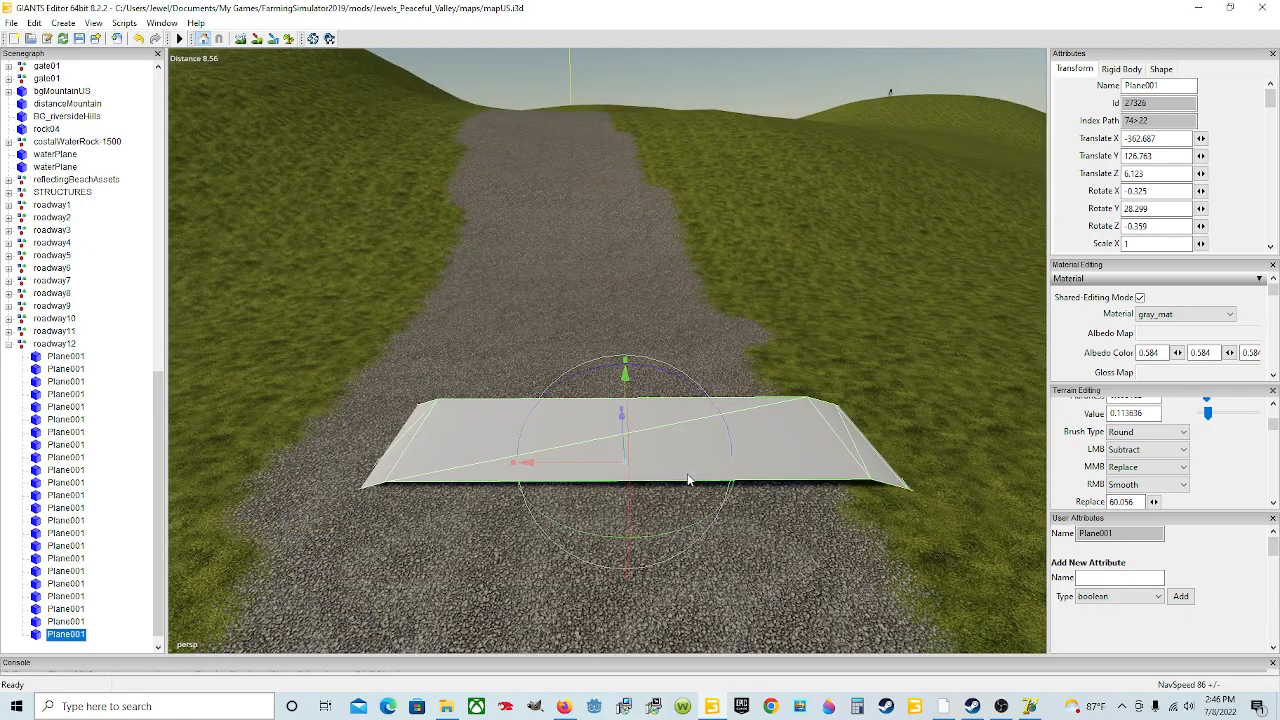
Step: Turn the twenty-third plane to about 32.09 degrees on Y
{"action": "left_click_drag", "start_coordinate": [601, 462], "coordinate": [582, 465]}
{"action": "left_click_drag", "start_coordinate": [652, 493], "coordinate": [646, 471], "text": "alt"}
{"action": "scroll", "coordinate": [650, 475], "scroll_direction": "down", "scroll_amount": 5}
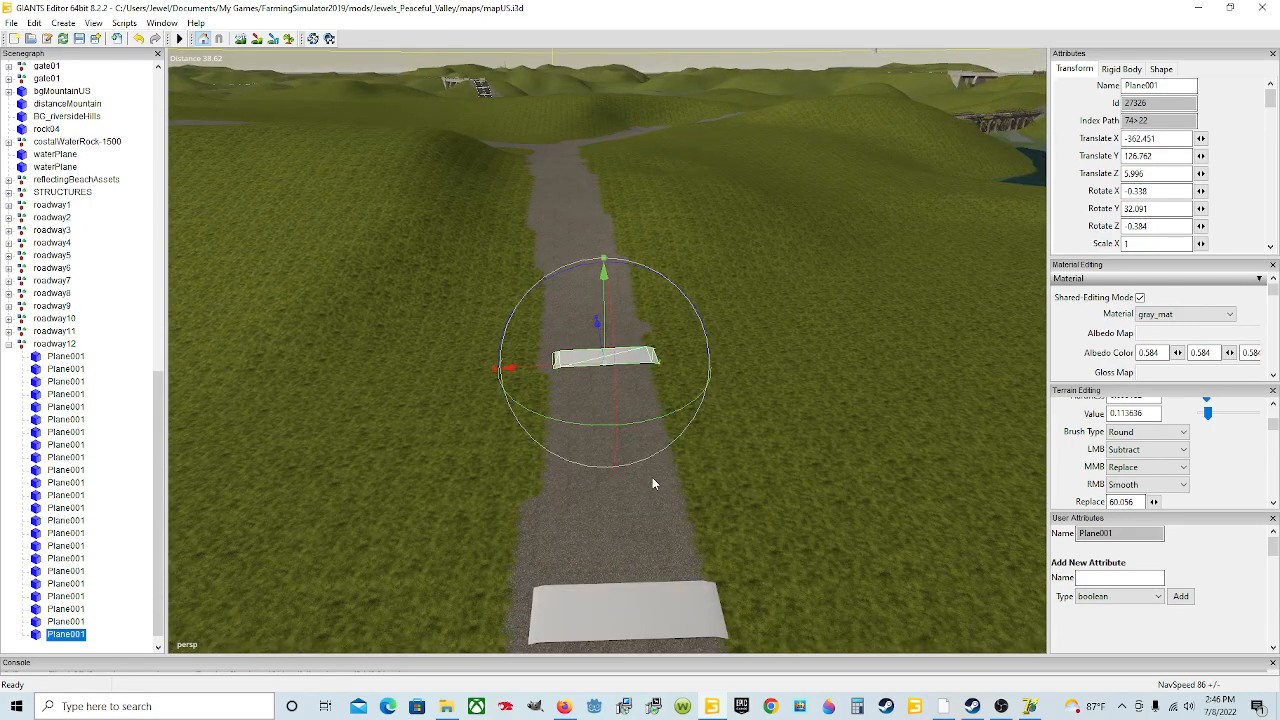
Step: Duplicate the twenty-third plane and move the copy up the road
{"action": "key", "text": "ctrl+d"}
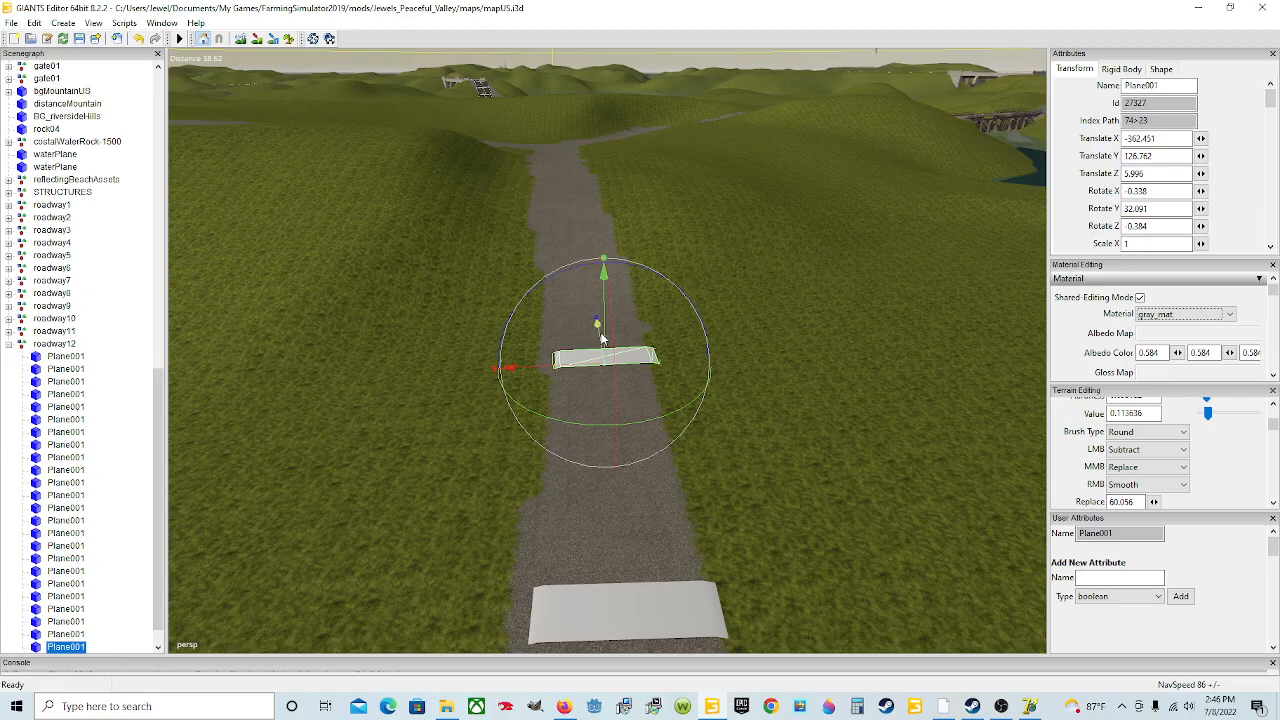
{"action": "left_click_drag", "start_coordinate": [598, 340], "coordinate": [571, 236]}
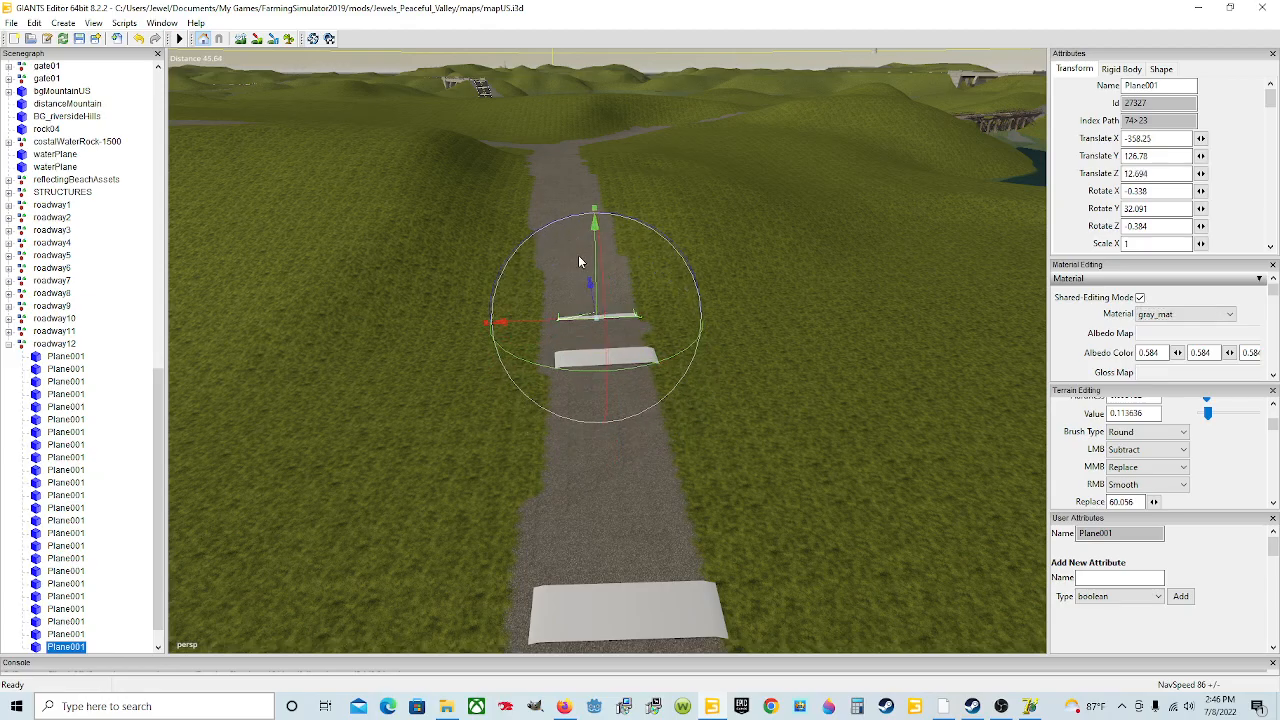
{"action": "scroll", "coordinate": [644, 449], "scroll_direction": "up", "scroll_amount": 6}
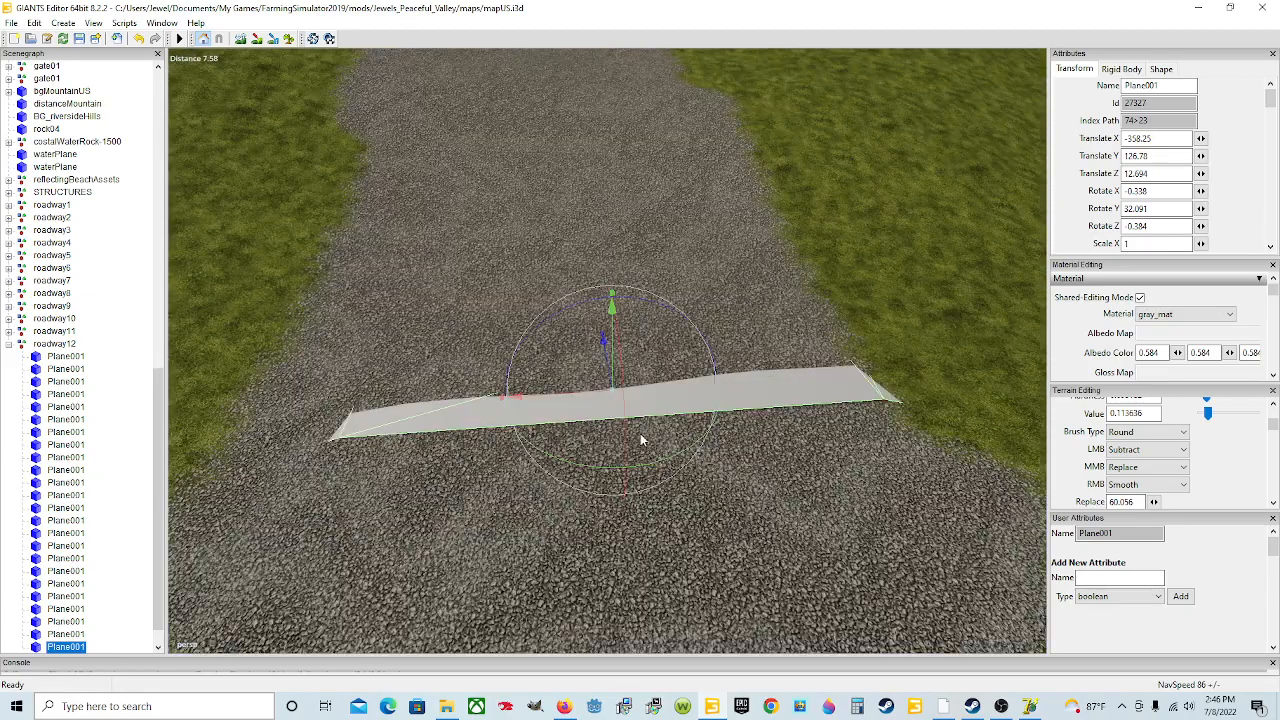
{"action": "left_click_drag", "start_coordinate": [644, 449], "coordinate": [622, 368], "text": "alt"}
{"action": "scroll", "coordinate": [622, 368], "scroll_direction": "down", "scroll_amount": 2}
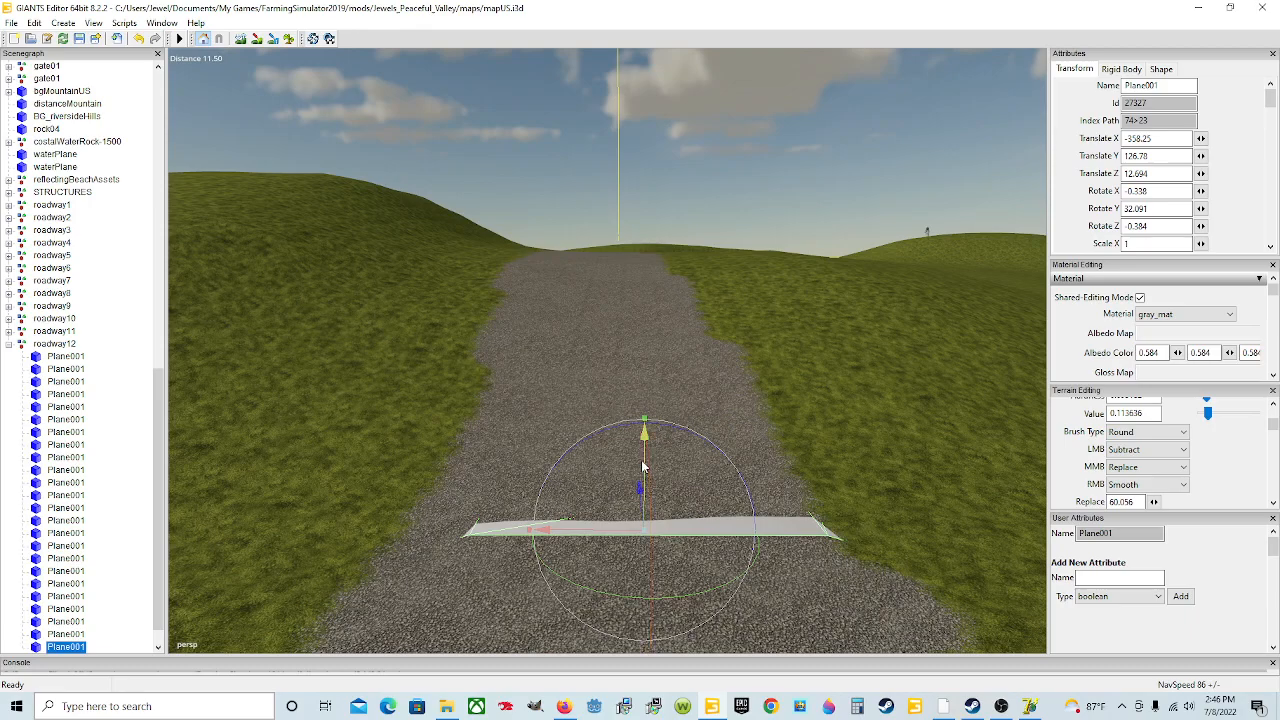
Step: Tilt the twenty-fourth plane to about -9.32 degrees on X to follow the slope
{"action": "left_click_drag", "start_coordinate": [643, 465], "coordinate": [461, 560]}
{"action": "scroll", "coordinate": [783, 582], "scroll_direction": "up", "scroll_amount": 3}
{"action": "scroll", "coordinate": [421, 569], "scroll_direction": "down", "scroll_amount": 4}
{"action": "scroll", "coordinate": [373, 528], "scroll_direction": "up", "scroll_amount": 3}
{"action": "scroll", "coordinate": [406, 533], "scroll_direction": "up", "scroll_amount": 3}
{"action": "scroll", "coordinate": [461, 560], "scroll_direction": "down", "scroll_amount": 3}
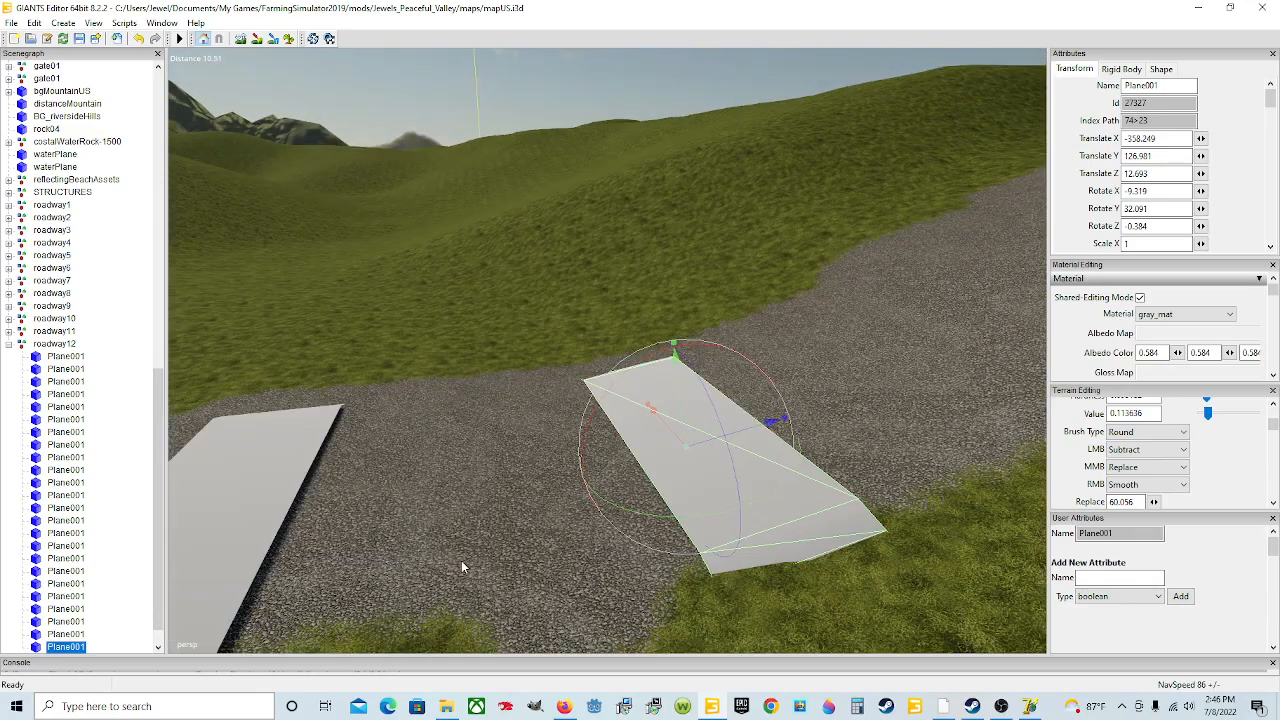
Step: Nudge the twenty-fourth plane slightly across the road to line up with the twenty-third
{"action": "left_click_drag", "start_coordinate": [673, 433], "coordinate": [434, 473]}
{"action": "left_click", "coordinate": [434, 479]}
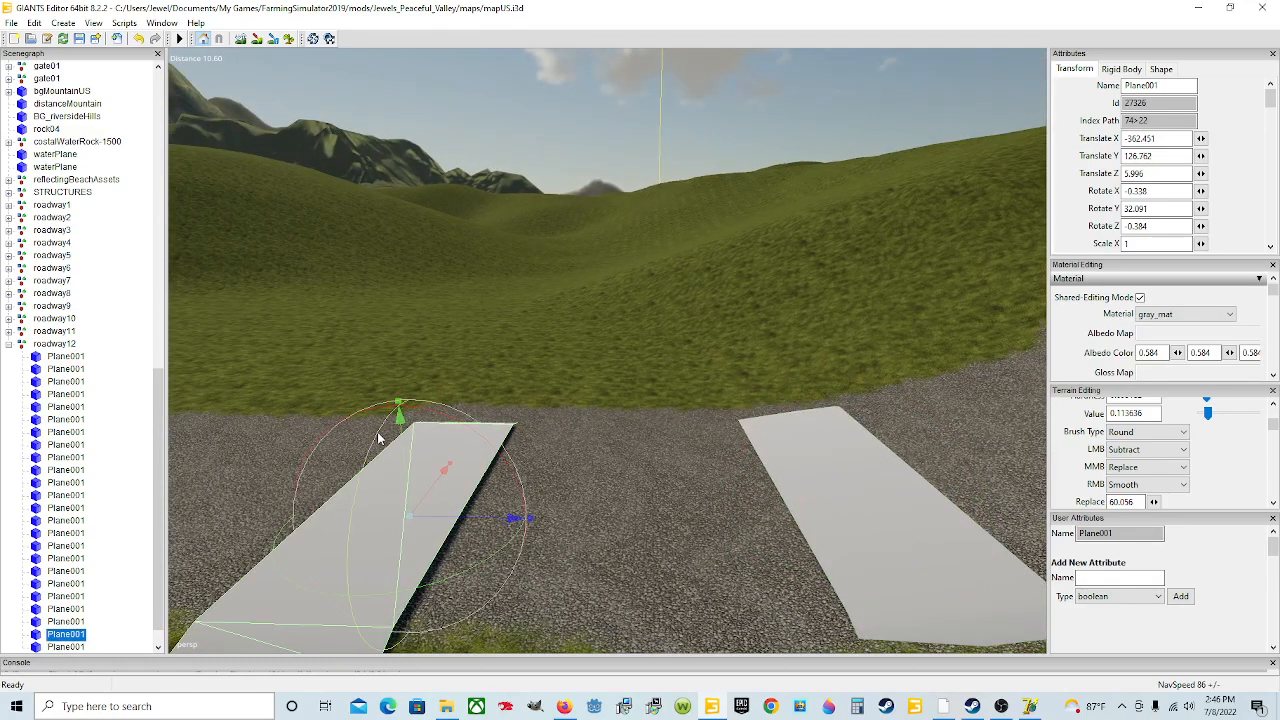
{"action": "left_click_drag", "start_coordinate": [378, 438], "coordinate": [380, 443]}
{"action": "left_click_drag", "start_coordinate": [450, 520], "coordinate": [621, 501], "text": "alt"}
{"action": "left_click", "coordinate": [535, 508]}
{"action": "left_click", "coordinate": [530, 514]}
{"action": "scroll", "coordinate": [460, 526], "scroll_direction": "up", "scroll_amount": 3}
{"action": "left_click_drag", "start_coordinate": [510, 538], "coordinate": [823, 593], "text": "alt"}
{"action": "scroll", "coordinate": [692, 600], "scroll_direction": "down", "scroll_amount": 3}
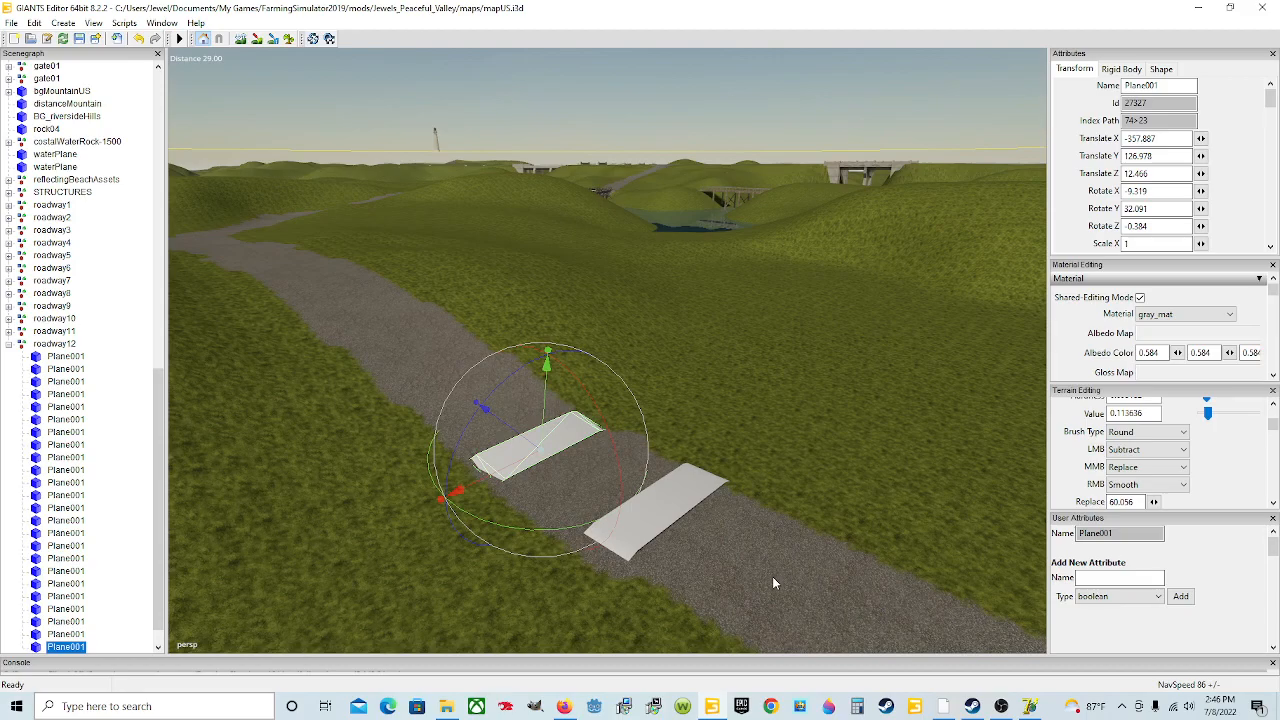
Step: Duplicate the twenty-fourth plane and move the copy up the rising road
{"action": "key", "text": "ctrl+d"}
{"action": "left_click_drag", "start_coordinate": [495, 410], "coordinate": [518, 350]}
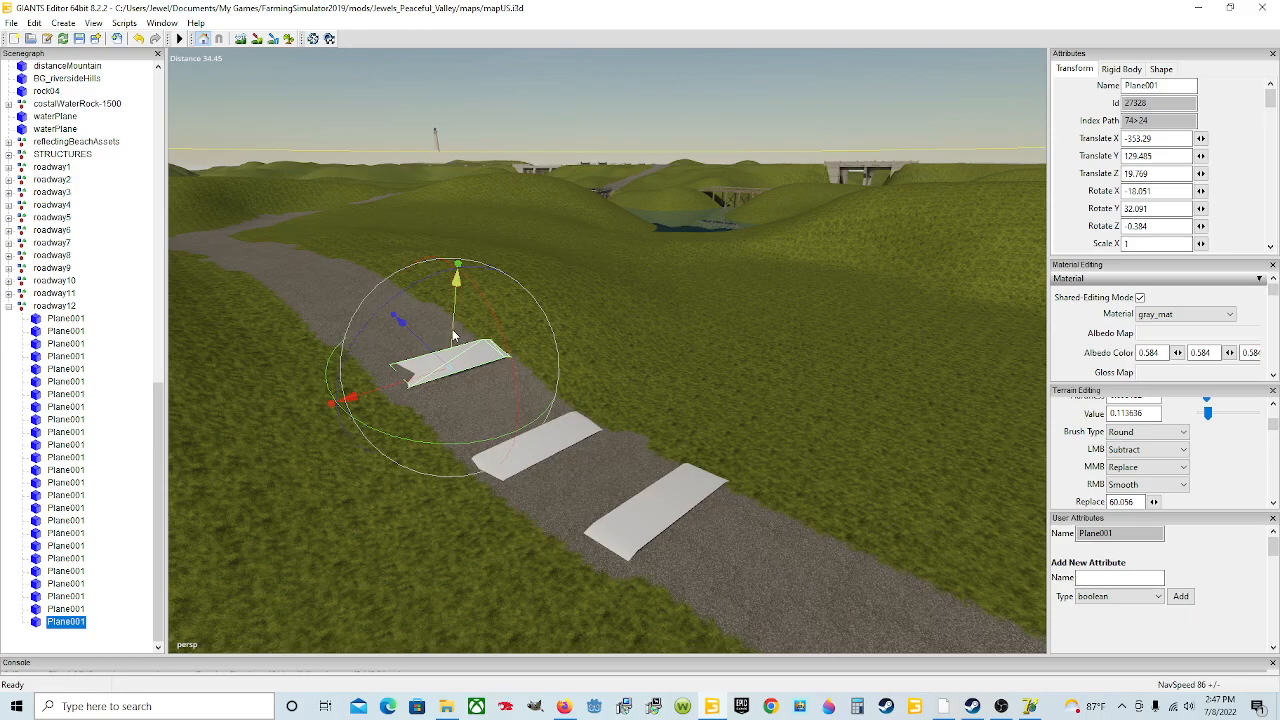
{"action": "left_click_drag", "start_coordinate": [454, 330], "coordinate": [455, 327]}
{"action": "scroll", "coordinate": [503, 386], "scroll_direction": "up", "scroll_amount": 5}
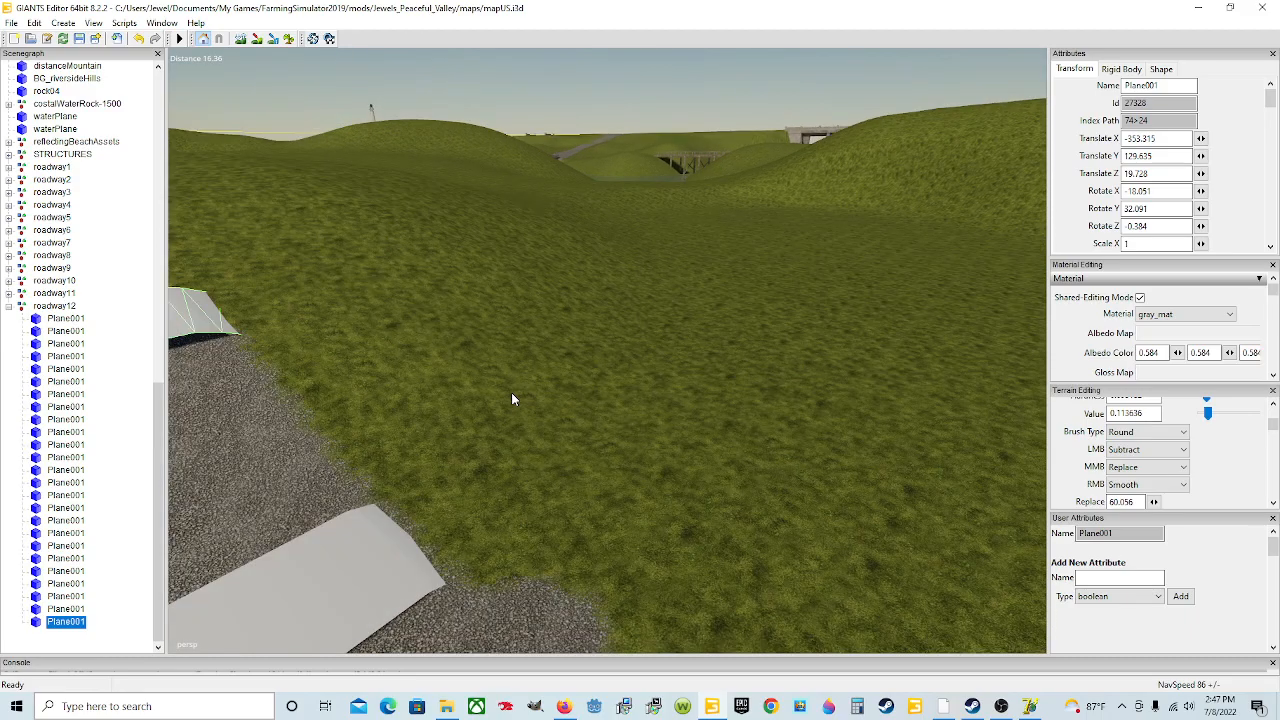
Step: Tilt the twenty-fifth plane to about -17.38 on X and 0.87 on Z and seat it on the road
{"action": "left_click_drag", "start_coordinate": [511, 392], "coordinate": [307, 394], "text": "alt"}
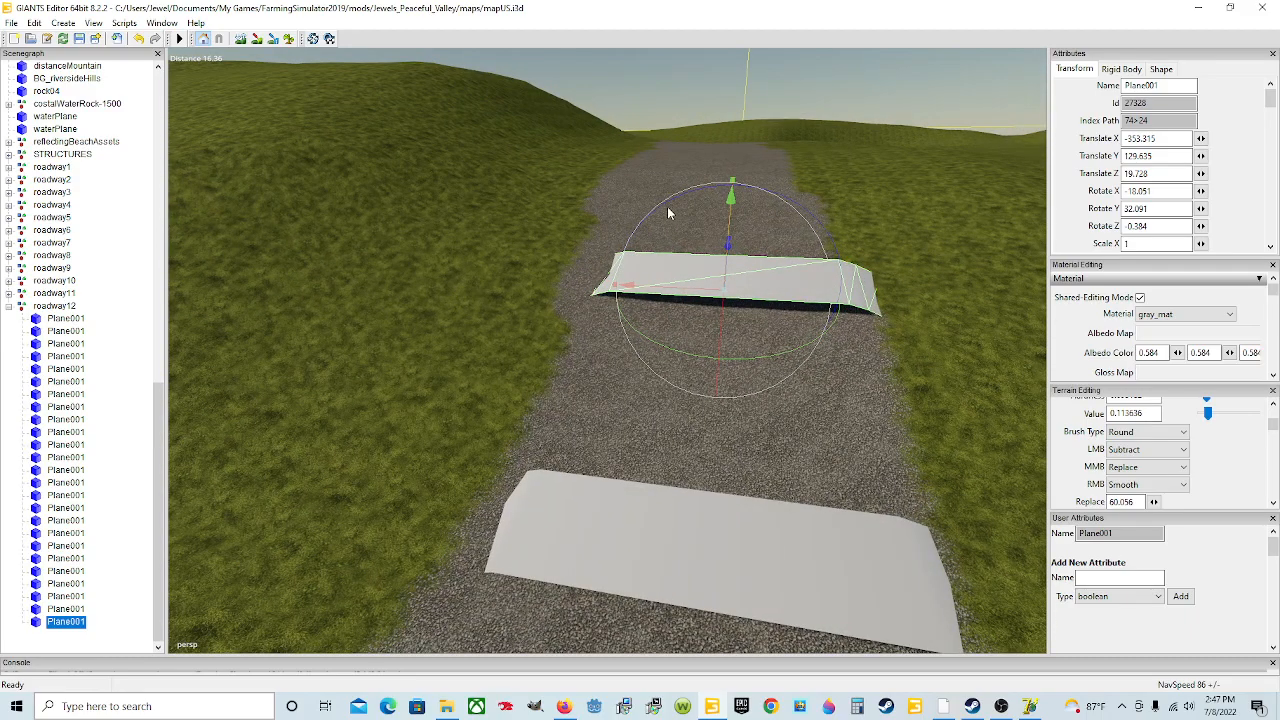
{"action": "left_click_drag", "start_coordinate": [667, 210], "coordinate": [667, 212]}
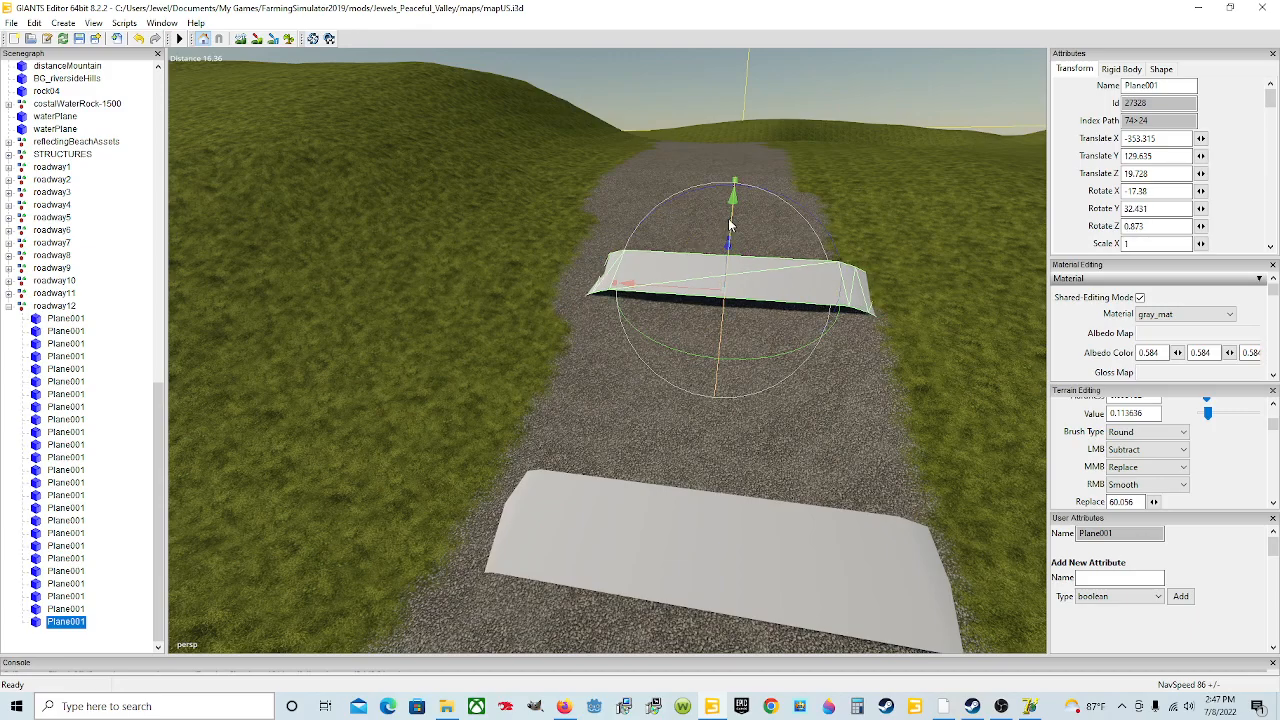
{"action": "left_click_drag", "start_coordinate": [731, 222], "coordinate": [731, 228]}
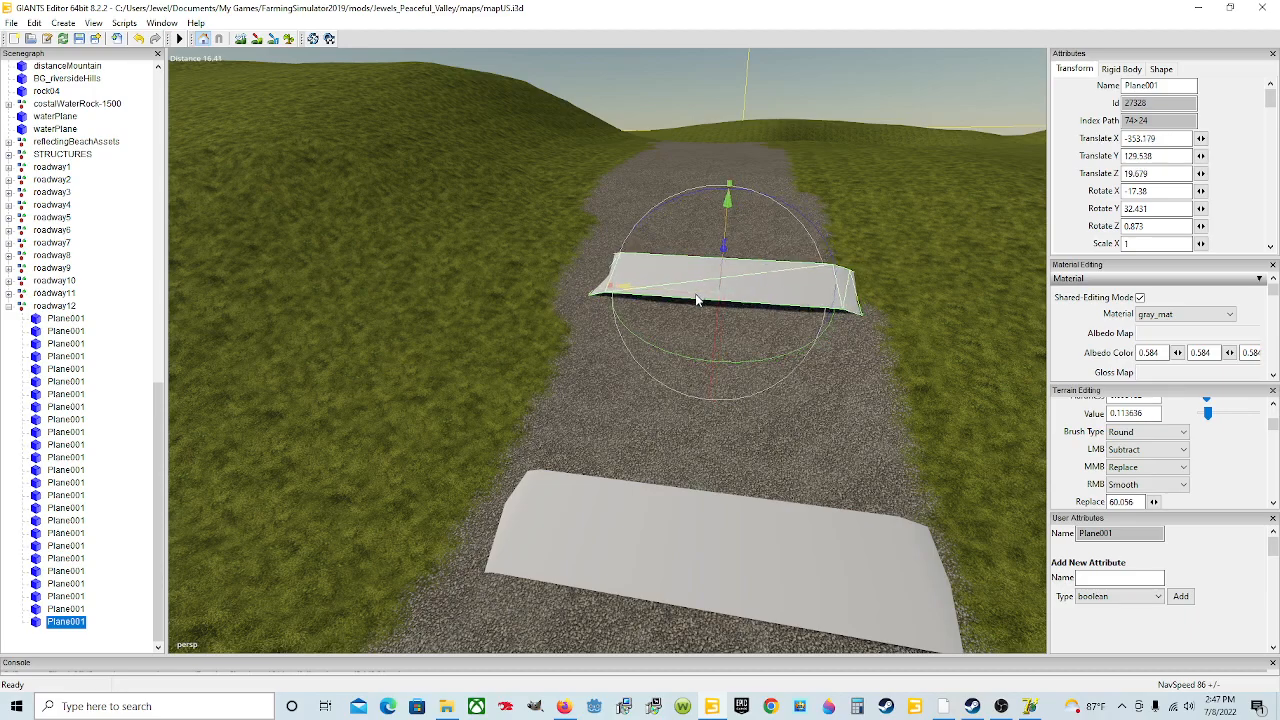
Step: Turn the twenty-fifth plane to about 34.23 degrees on Y so it lines up with the road
{"action": "scroll", "coordinate": [814, 380], "scroll_direction": "down", "scroll_amount": 5}
{"action": "left_click_drag", "start_coordinate": [693, 382], "coordinate": [698, 382]}
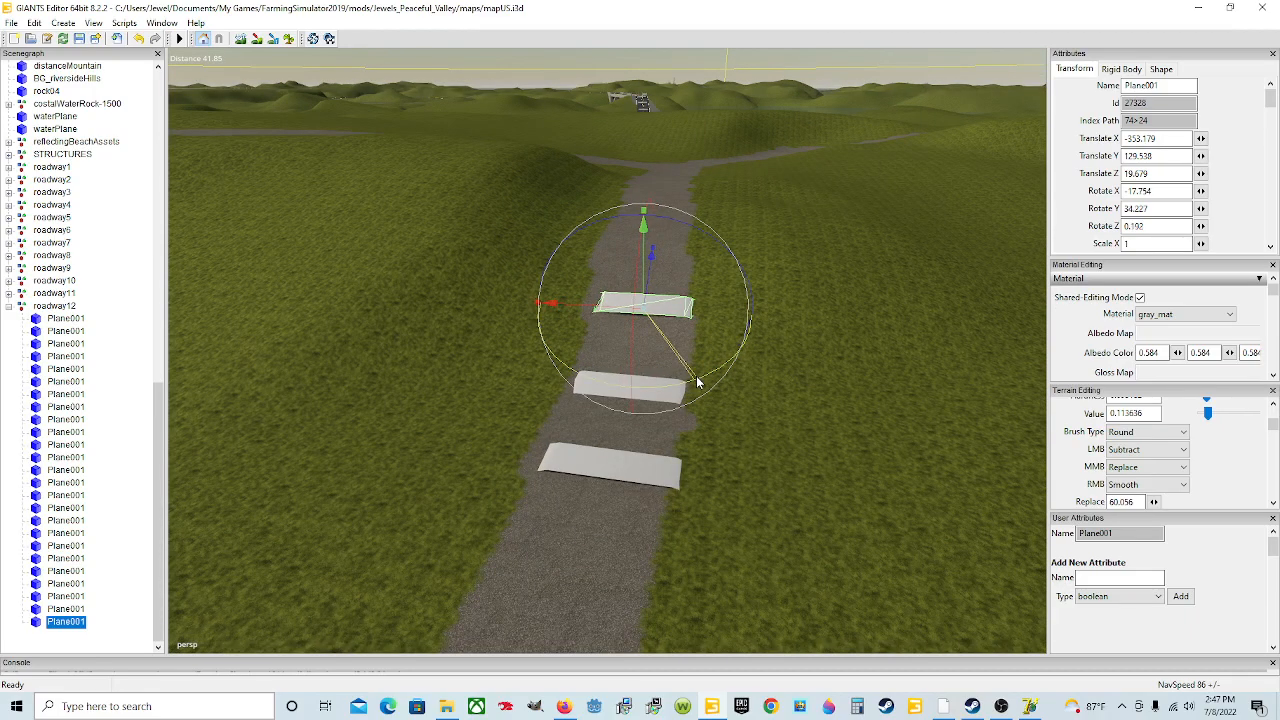
Step: Duplicate the twenty-fifth plane and move the copy further up the road
{"action": "key", "text": "ctrl+d"}
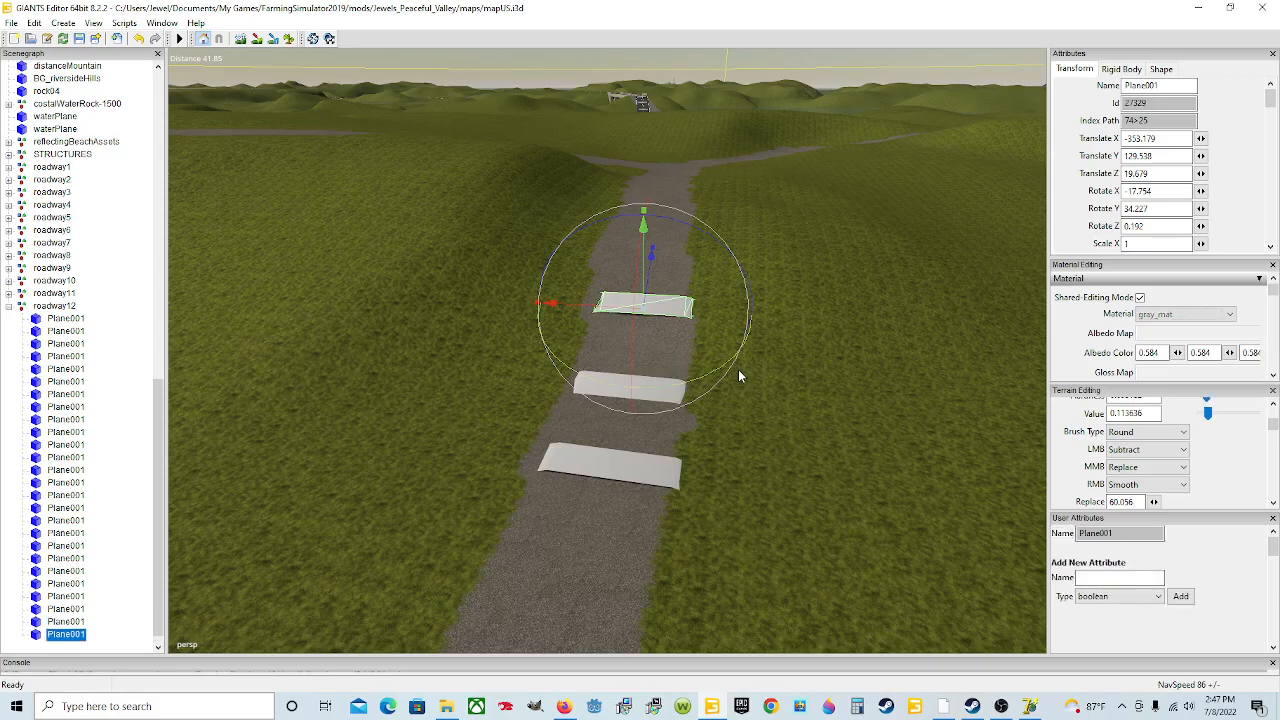
{"action": "left_click_drag", "start_coordinate": [653, 264], "coordinate": [706, 143]}
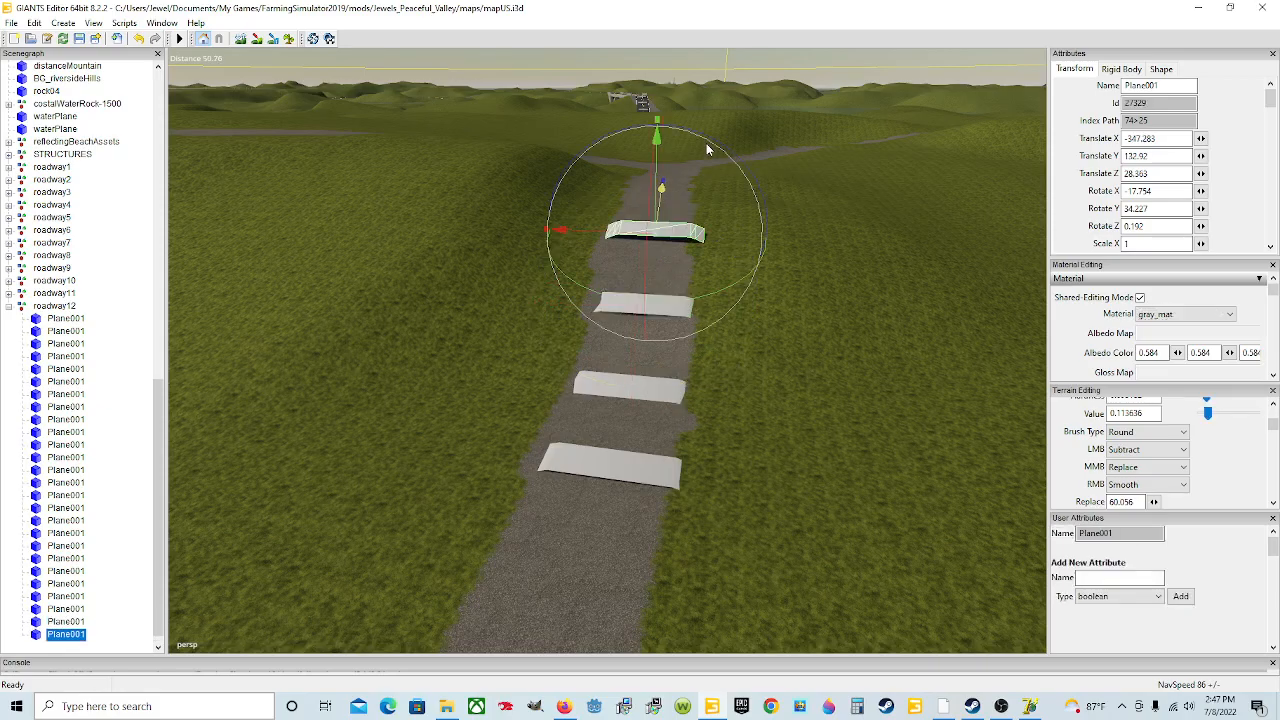
{"action": "scroll", "coordinate": [708, 302], "scroll_direction": "up", "scroll_amount": 6}
{"action": "scroll", "coordinate": [708, 302], "scroll_direction": "down", "scroll_amount": 4}
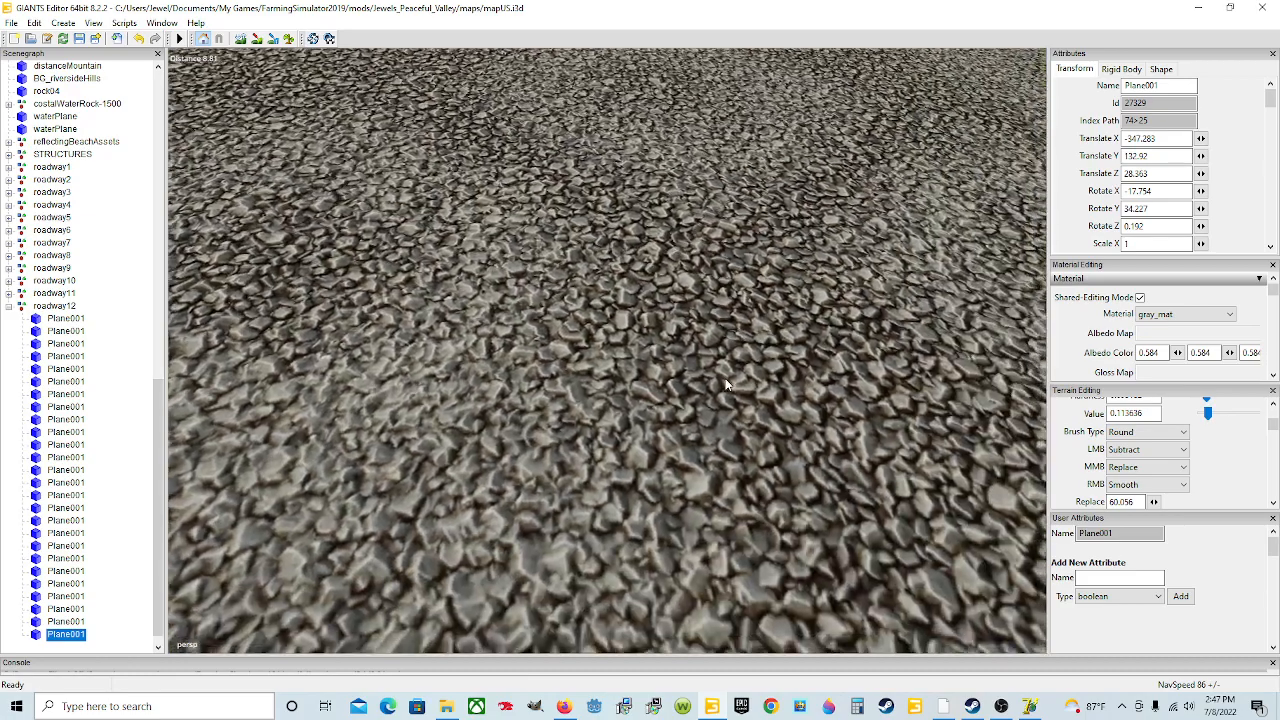
Step: Tilt the twenty-sixth plane to about -6.25 degrees on X and 1.69 on Z to follow the slope
{"action": "left_click_drag", "start_coordinate": [686, 344], "coordinate": [688, 402]}
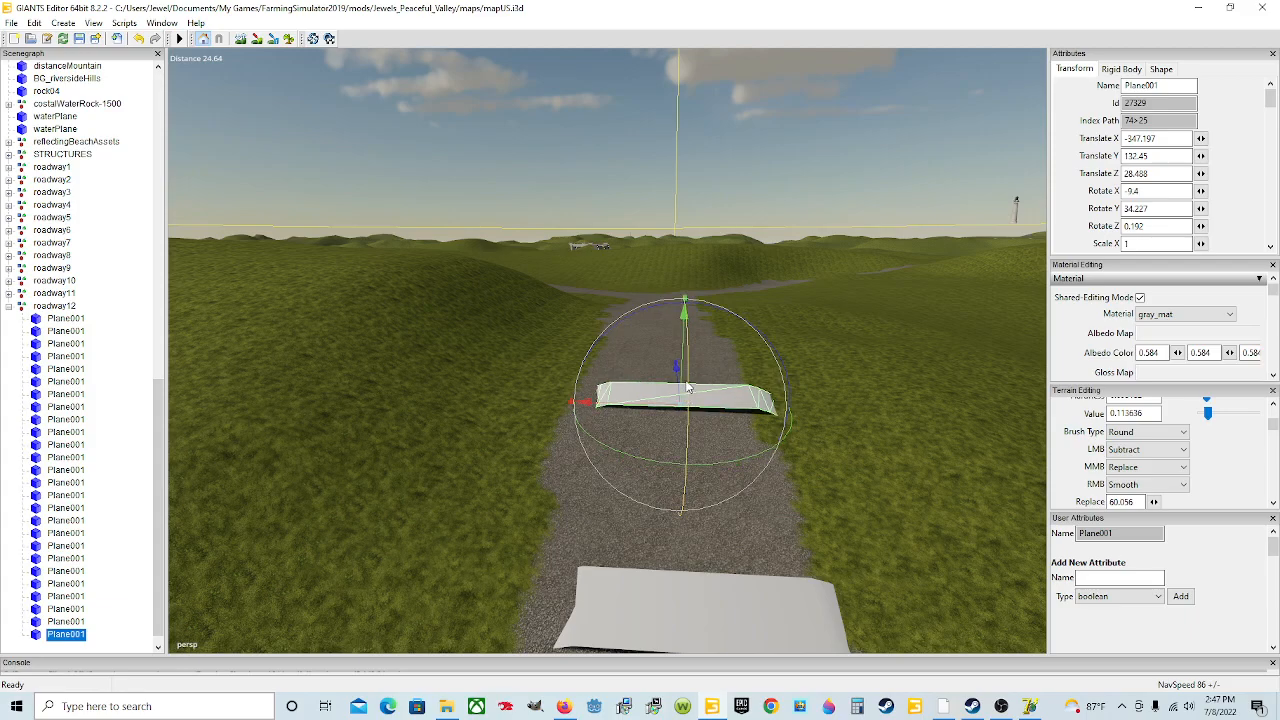
{"action": "left_click_drag", "start_coordinate": [722, 318], "coordinate": [728, 316]}
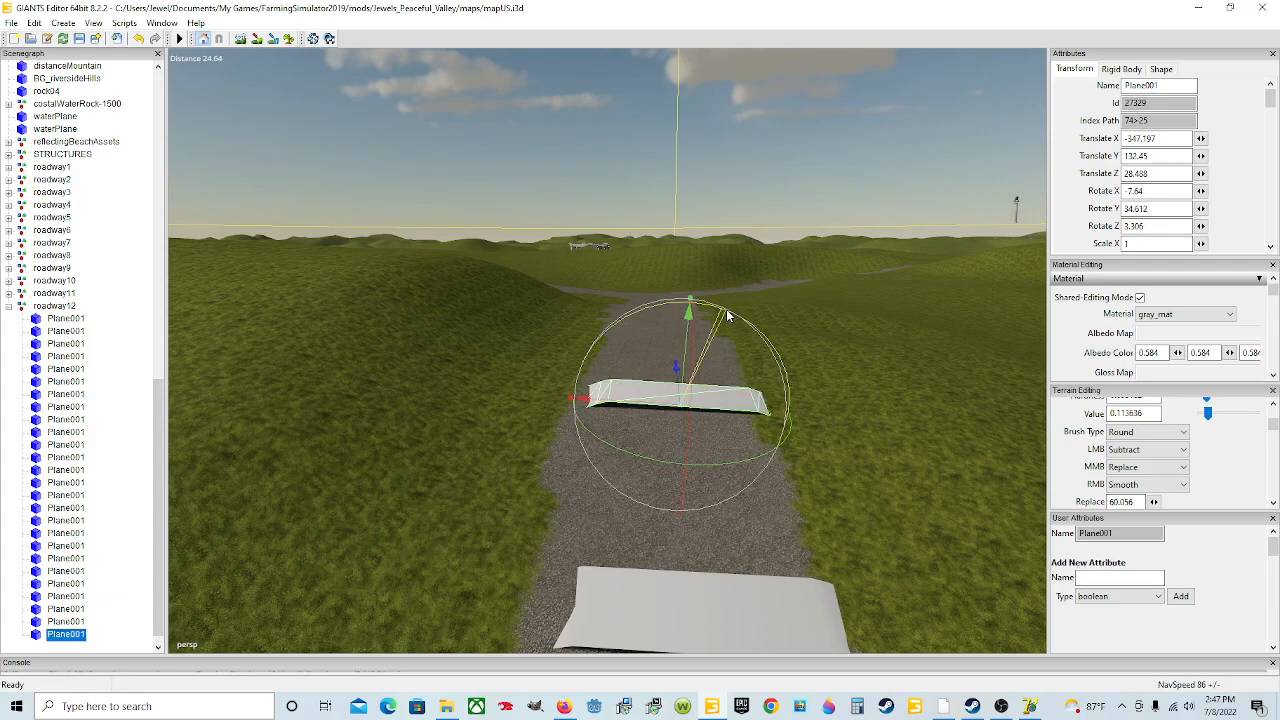
{"action": "left_click_drag", "start_coordinate": [692, 395], "coordinate": [686, 371]}
{"action": "left_click_drag", "start_coordinate": [640, 323], "coordinate": [638, 321]}
{"action": "left_click_drag", "start_coordinate": [682, 371], "coordinate": [684, 373]}
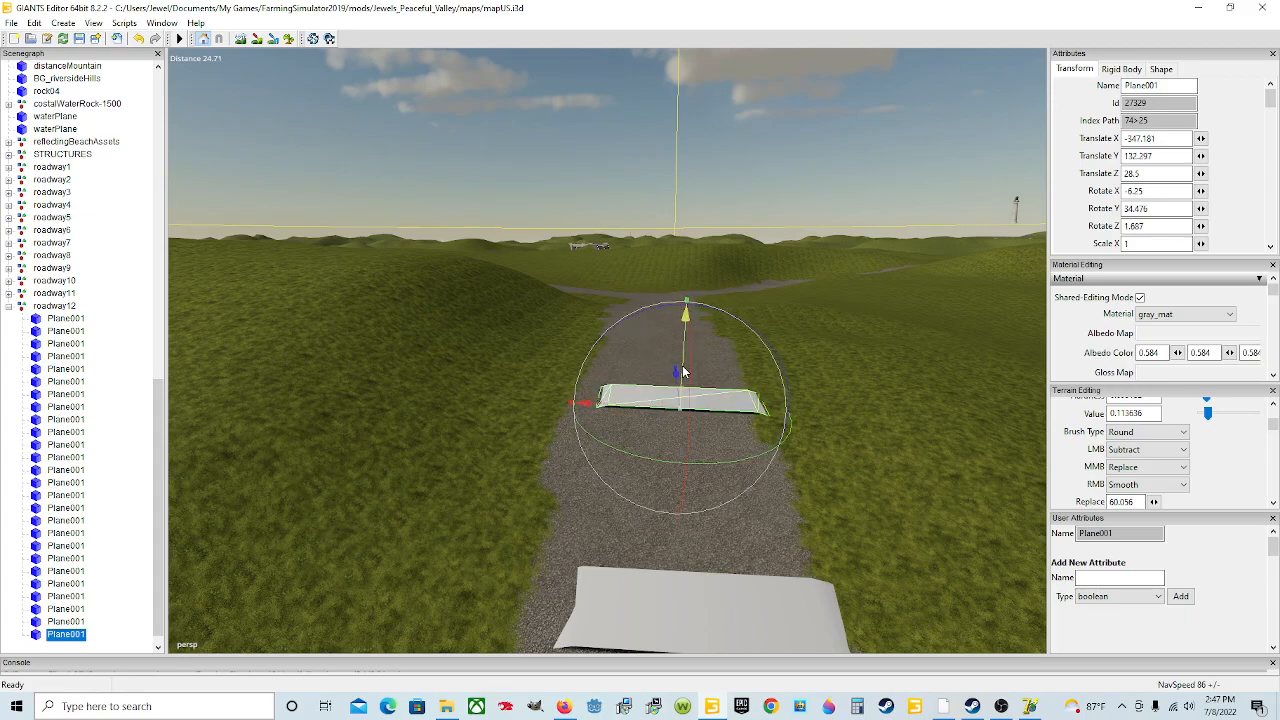
Step: Nudge the twenty-sixth plane slightly across the road to centre it
{"action": "right_click_drag", "start_coordinate": [698, 401], "coordinate": [734, 428]}
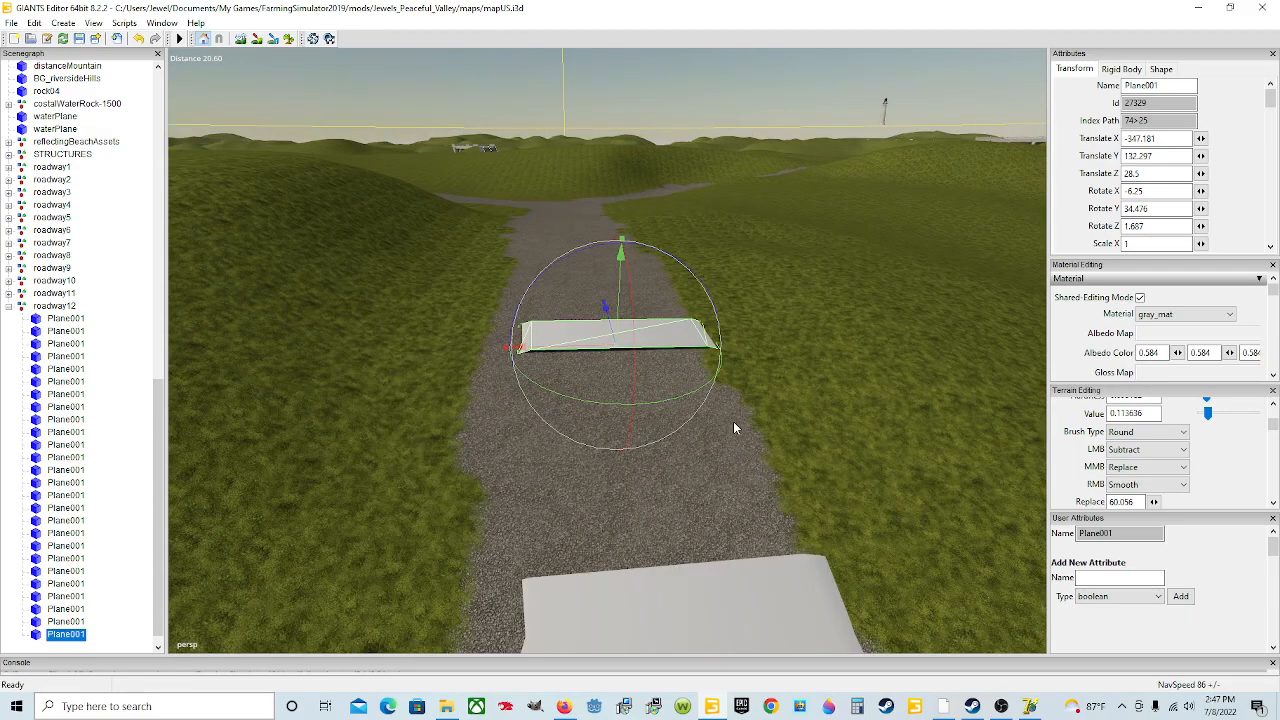
{"action": "left_click_drag", "start_coordinate": [601, 344], "coordinate": [592, 345]}
{"action": "scroll", "coordinate": [606, 363], "scroll_direction": "down", "scroll_amount": 2}
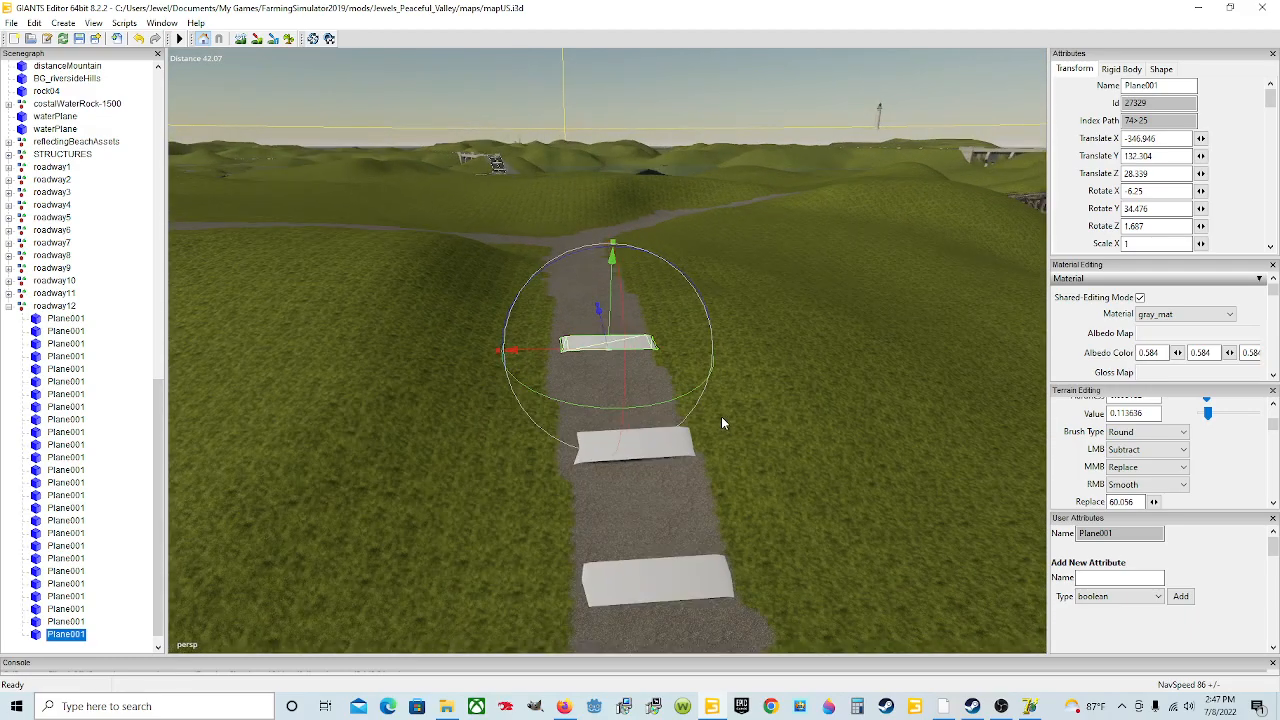
Step: Duplicate the twenty-sixth plane and move the copy up the road
{"action": "key", "text": "ctrl+d"}
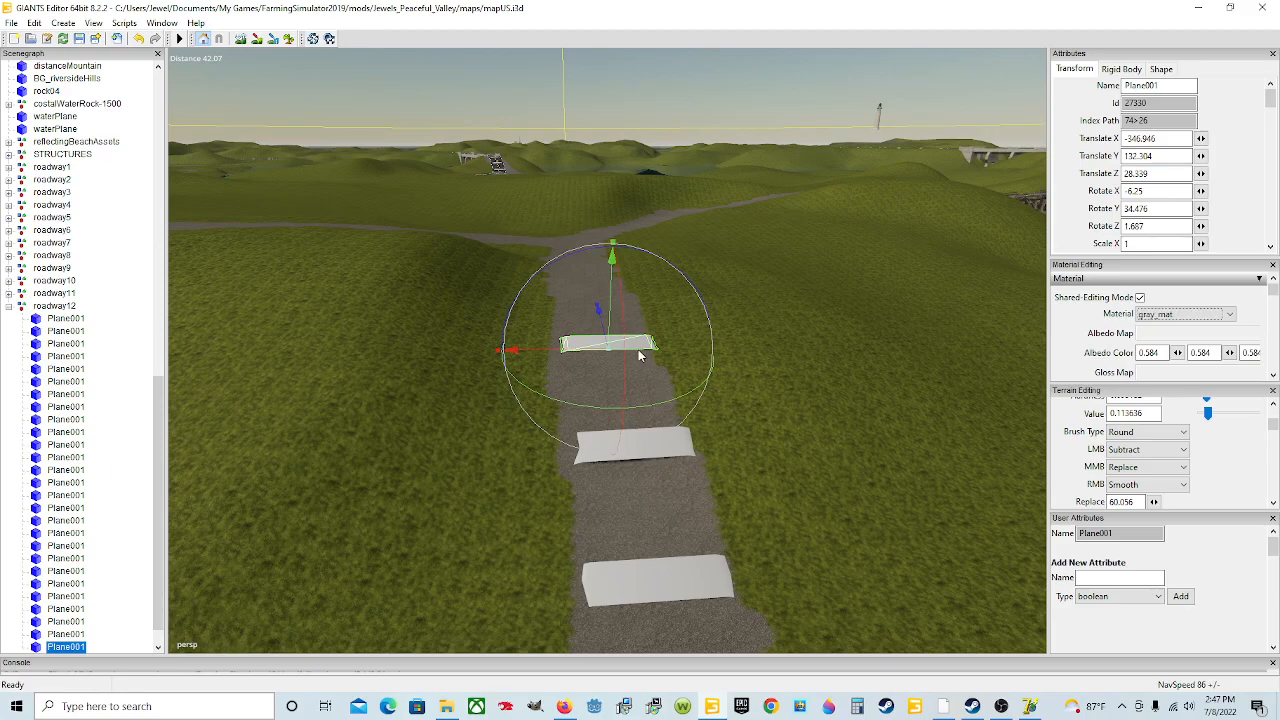
{"action": "left_click_drag", "start_coordinate": [600, 321], "coordinate": [592, 171]}
{"action": "mouse_move", "coordinate": [686, 450]}
{"action": "left_mouse_down", "text": "alt"}
{"action": "mouse_move", "coordinate": [676, 408]}
{"action": "mouse_move", "coordinate": [697, 469]}
{"action": "left_mouse_up", "text": "alt"}
{"action": "scroll", "coordinate": [676, 413], "scroll_direction": "up", "scroll_amount": 4}
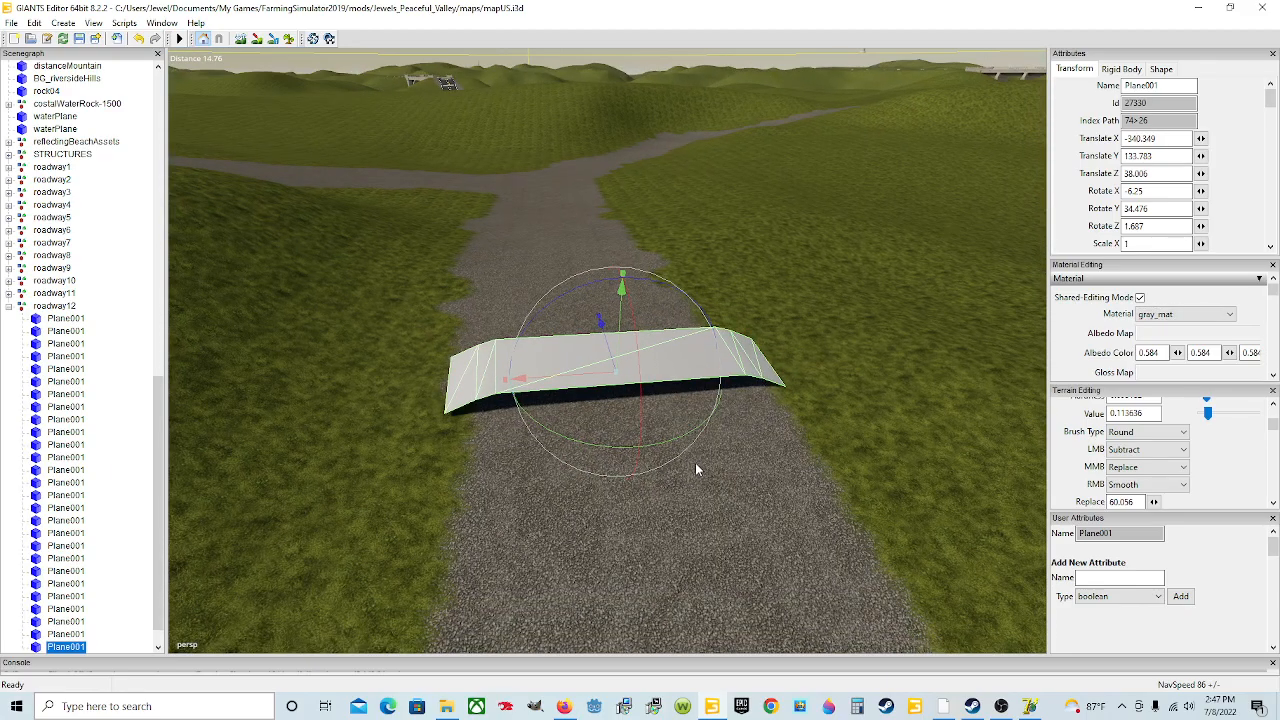
Step: Tilt the twenty-seventh plane to about -1.24 degrees on X and 0.56 on Z
{"action": "left_click_drag", "start_coordinate": [645, 410], "coordinate": [624, 338]}
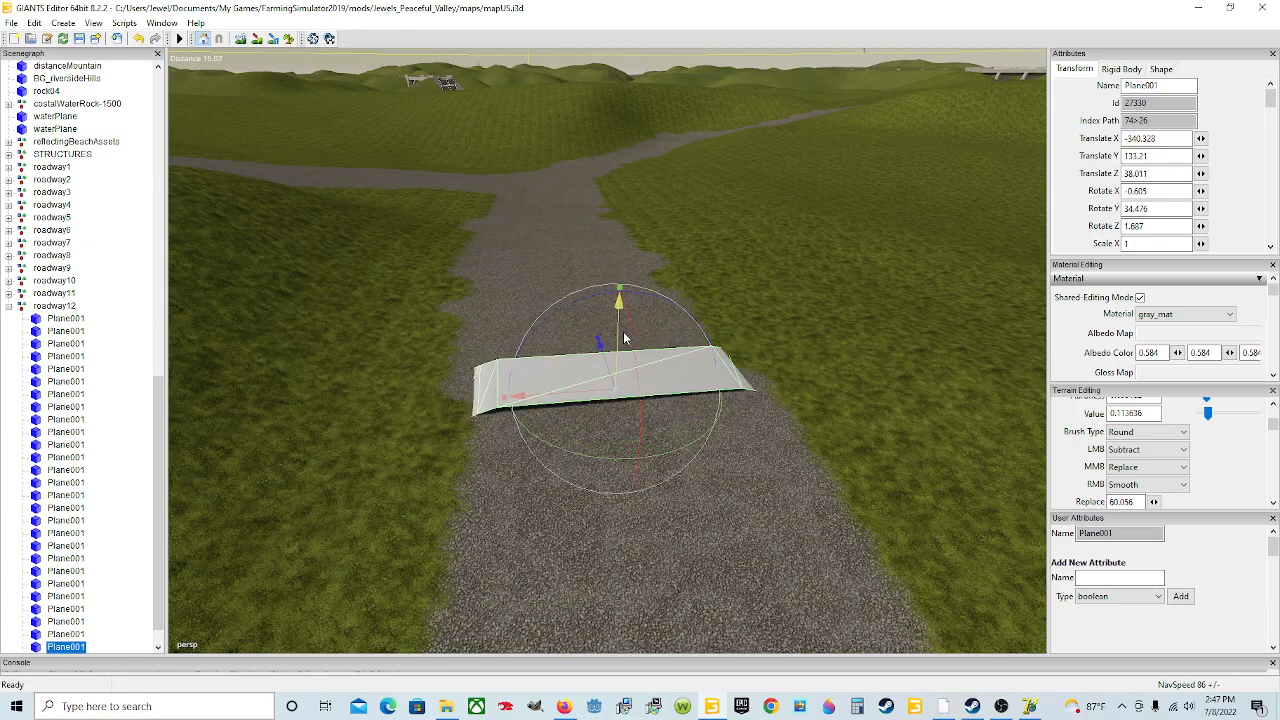
{"action": "left_click_drag", "start_coordinate": [568, 301], "coordinate": [568, 308]}
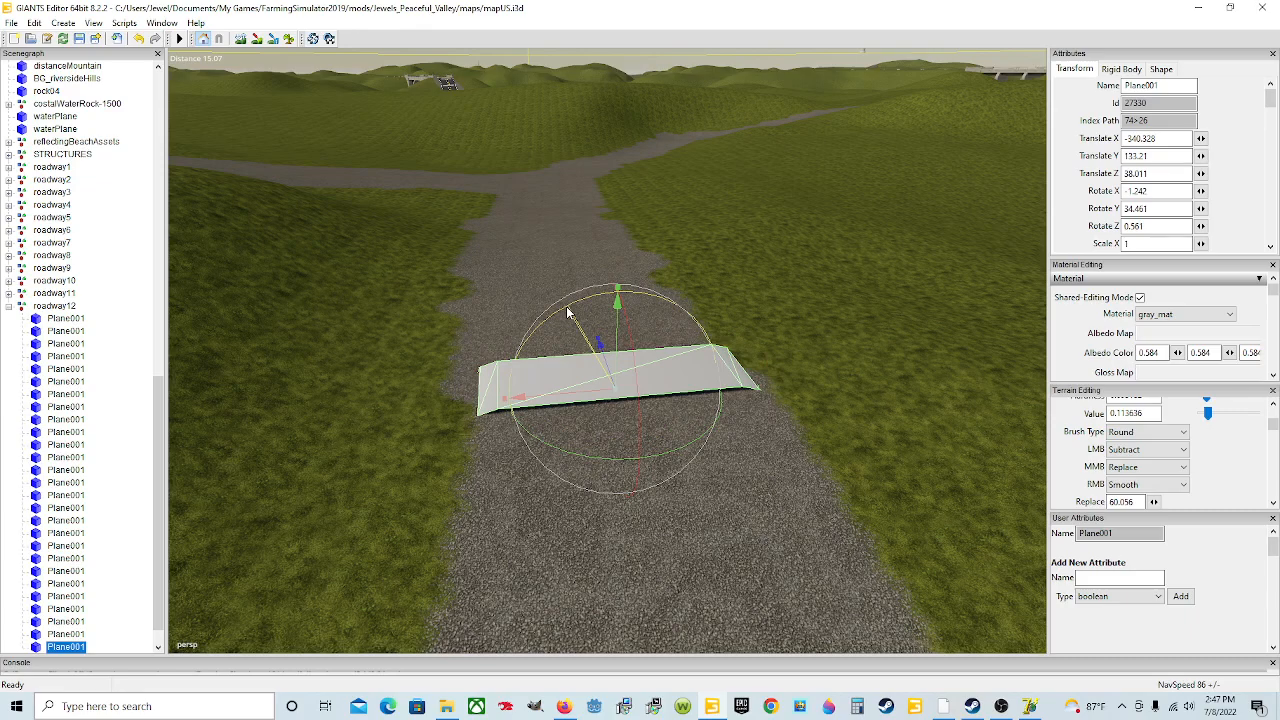
{"action": "left_click_drag", "start_coordinate": [650, 384], "coordinate": [658, 418], "text": "alt"}
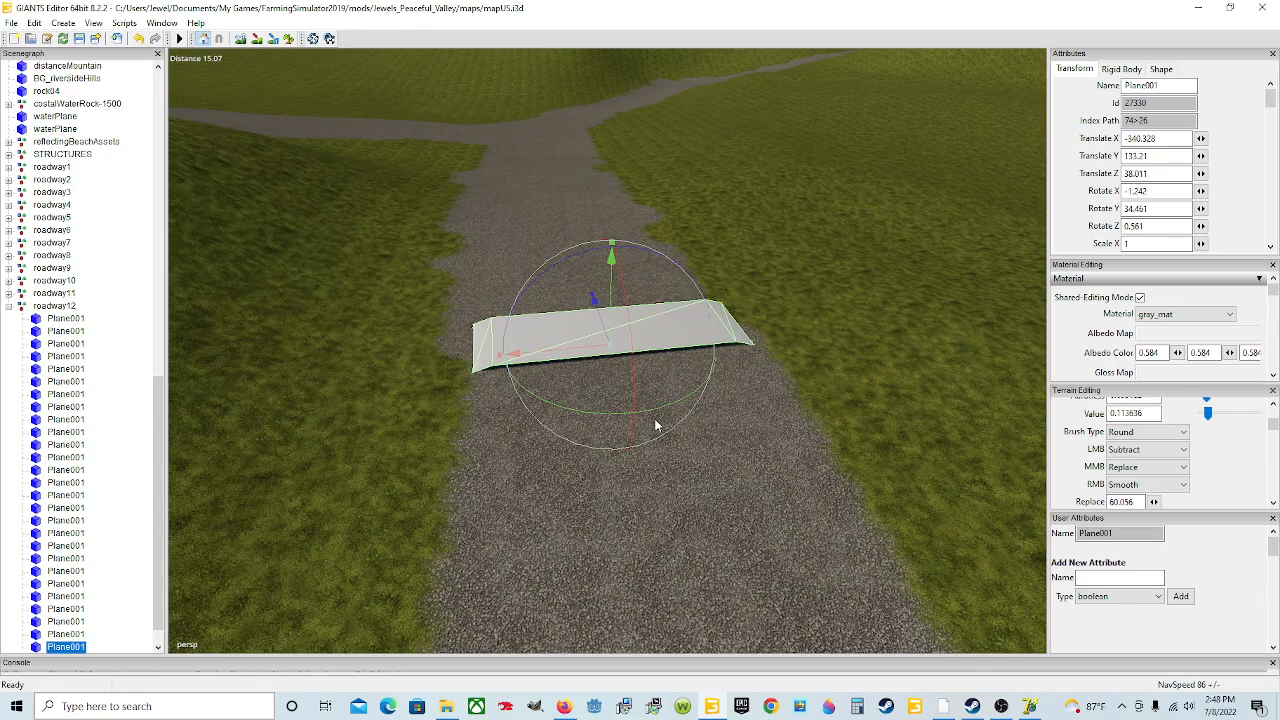
Step: Duplicate the twenty-seventh plane, move the copy up the road and settle it on the surface
{"action": "key", "text": "ctrl+d"}
{"action": "left_click_drag", "start_coordinate": [594, 301], "coordinate": [539, 38]}
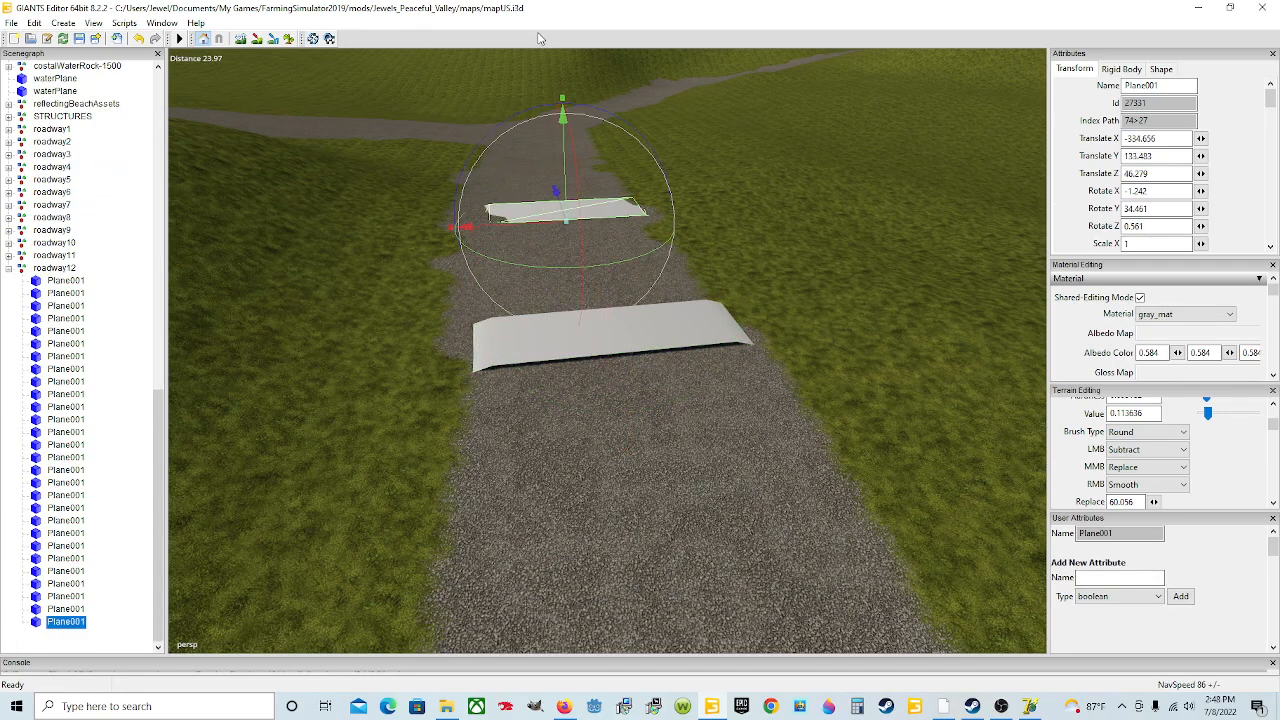
{"action": "left_click_drag", "start_coordinate": [565, 190], "coordinate": [566, 181]}
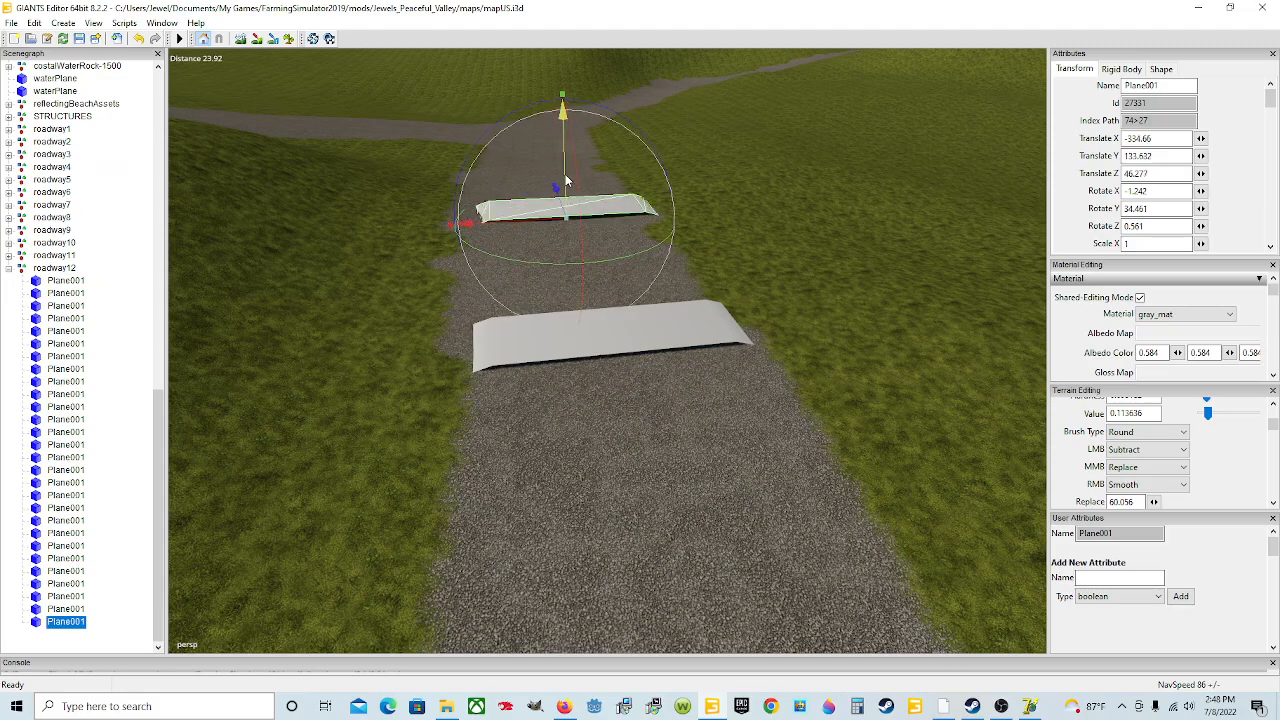
Step: Nudge the twenty-eighth plane into place and turn it to about 30.8 degrees on Y
{"action": "left_click_drag", "start_coordinate": [590, 292], "coordinate": [590, 338], "text": "alt"}
{"action": "scroll", "coordinate": [598, 270], "scroll_direction": "up", "scroll_amount": 5}
{"action": "scroll", "coordinate": [626, 238], "scroll_direction": "down", "scroll_amount": 4}
{"action": "scroll", "coordinate": [601, 246], "scroll_direction": "up", "scroll_amount": 5}
{"action": "scroll", "coordinate": [644, 318], "scroll_direction": "down", "scroll_amount": 6}
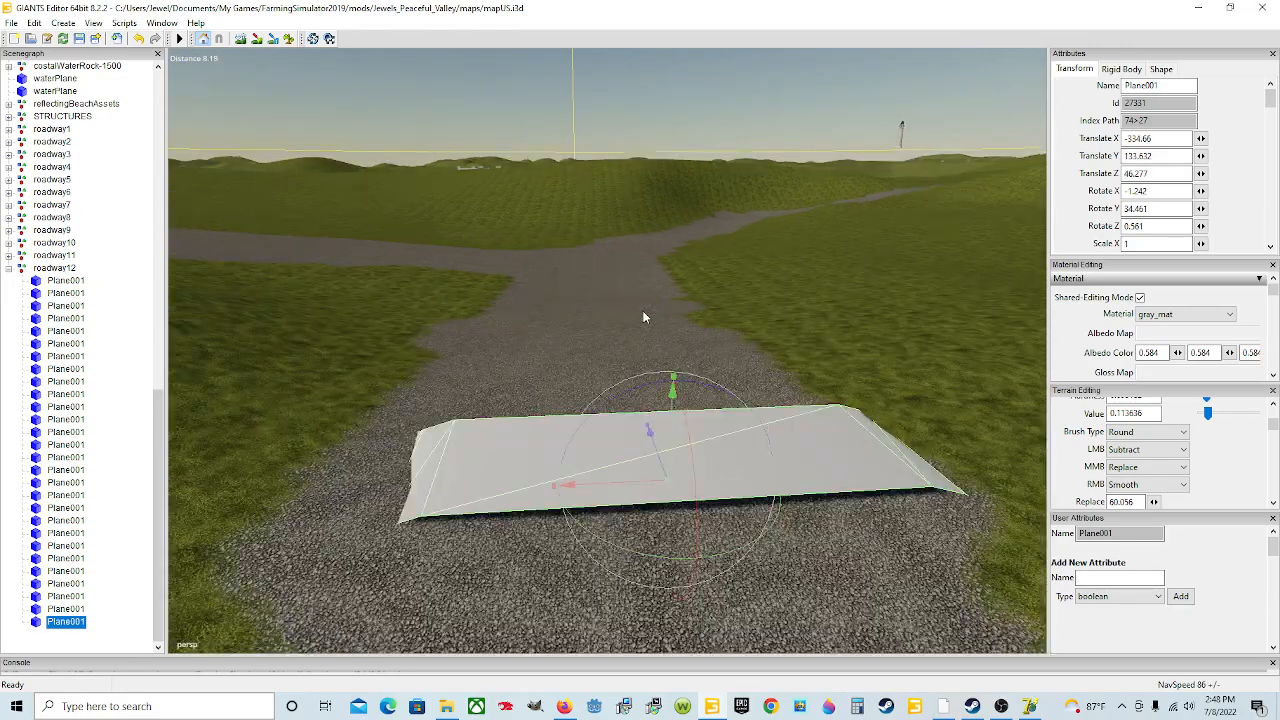
{"action": "left_click_drag", "start_coordinate": [613, 414], "coordinate": [605, 421]}
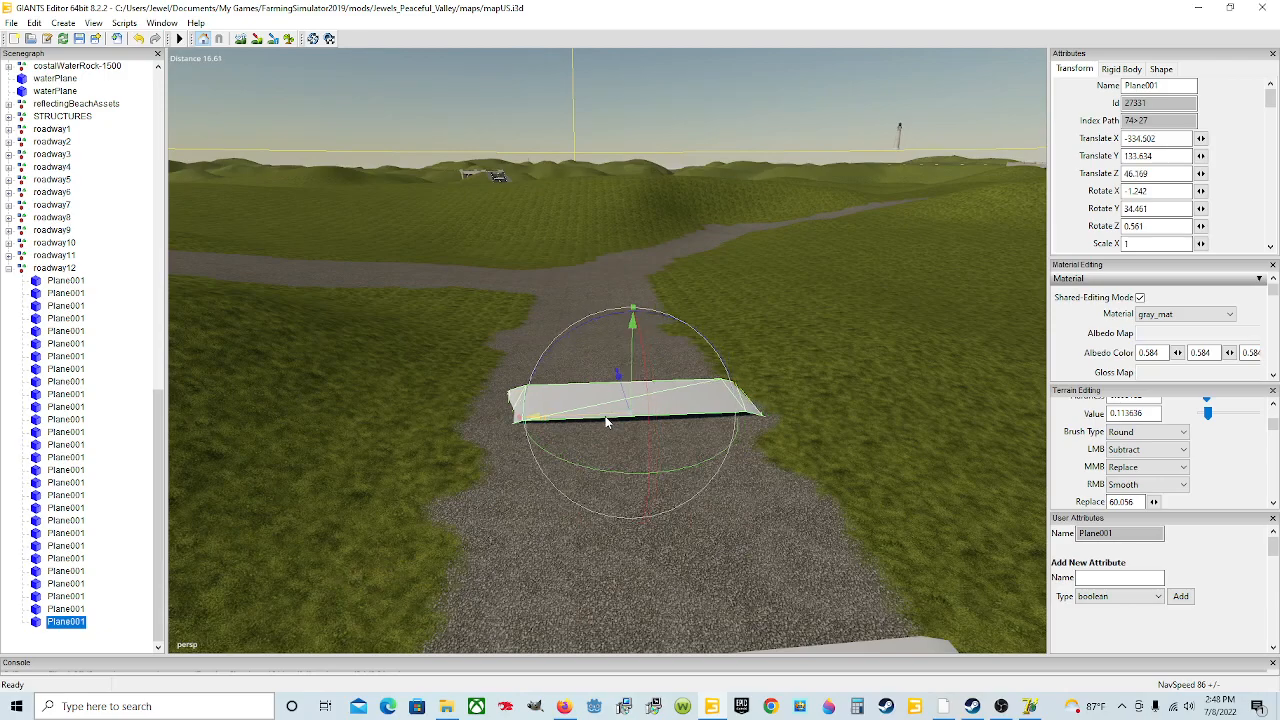
{"action": "left_click_drag", "start_coordinate": [607, 476], "coordinate": [664, 471]}
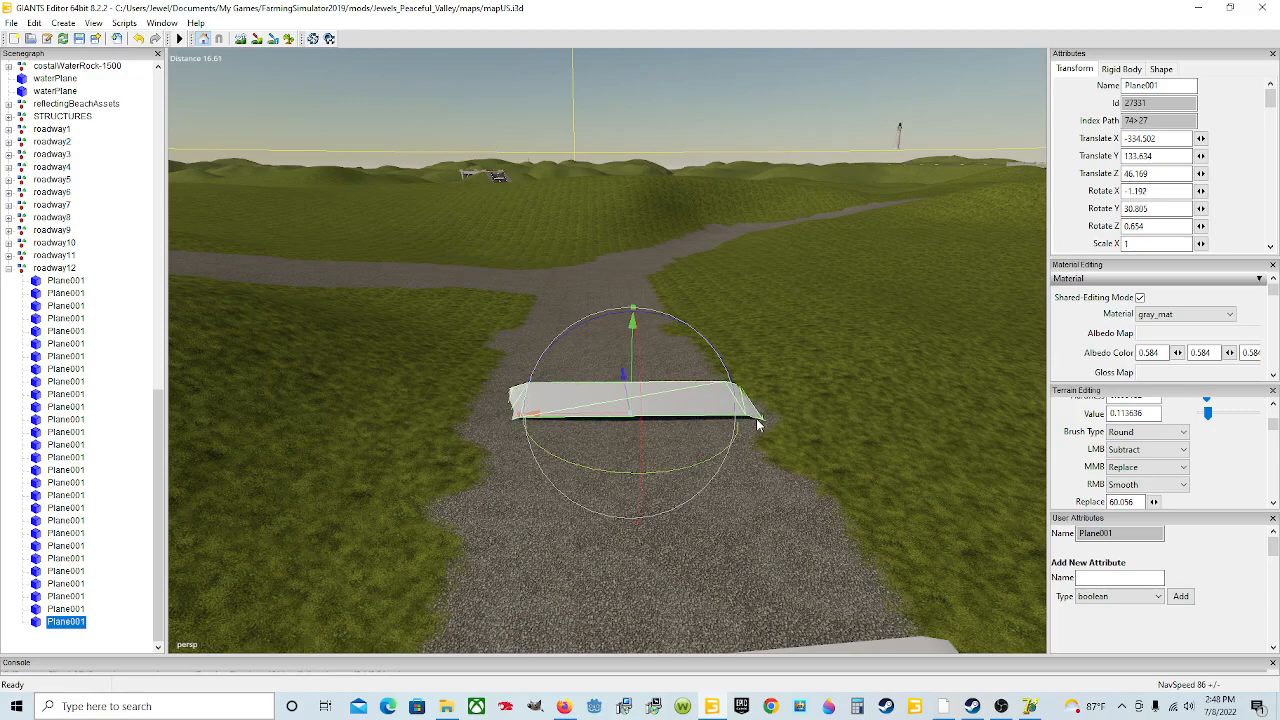
Step: Duplicate the twenty-eighth plane and move the copy further along the road
{"action": "key", "text": "ctrl+d"}
{"action": "left_click_drag", "start_coordinate": [628, 397], "coordinate": [608, 195]}
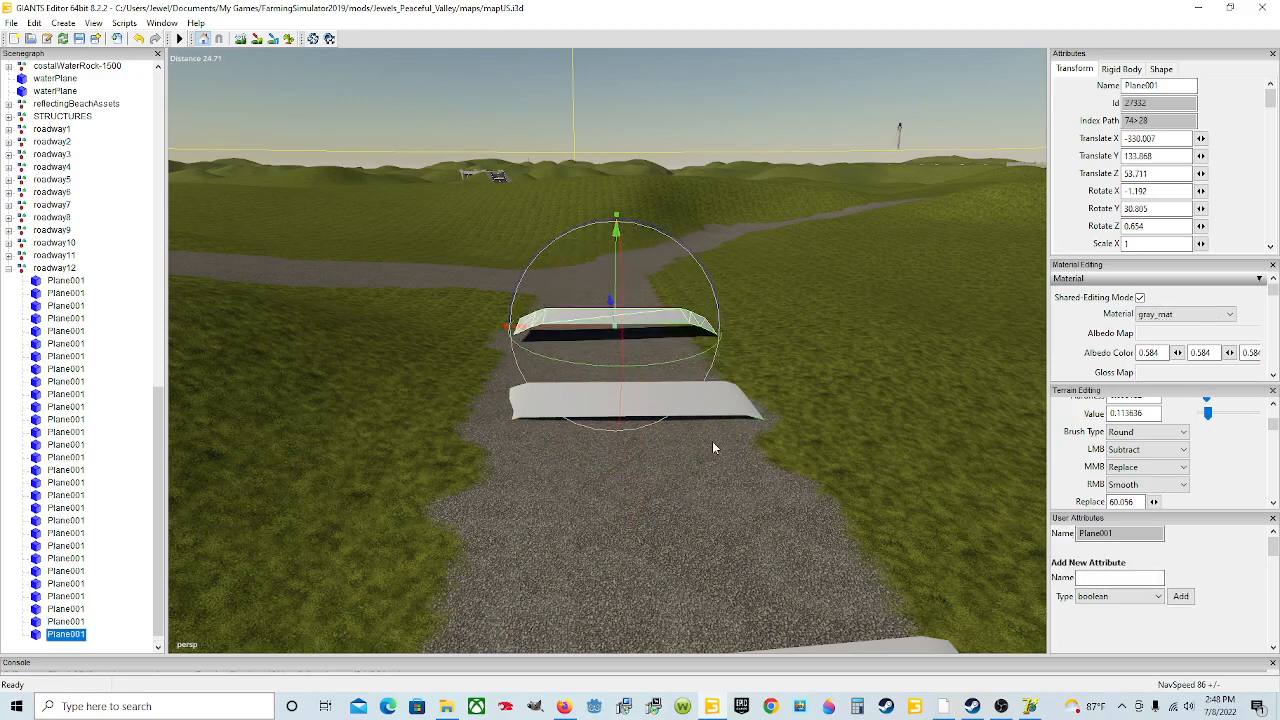
{"action": "scroll", "coordinate": [731, 434], "scroll_direction": "up", "scroll_amount": 4}
{"action": "left_click_drag", "start_coordinate": [751, 476], "coordinate": [848, 593], "text": "alt"}
{"action": "scroll", "coordinate": [730, 503], "scroll_direction": "down", "scroll_amount": 1}
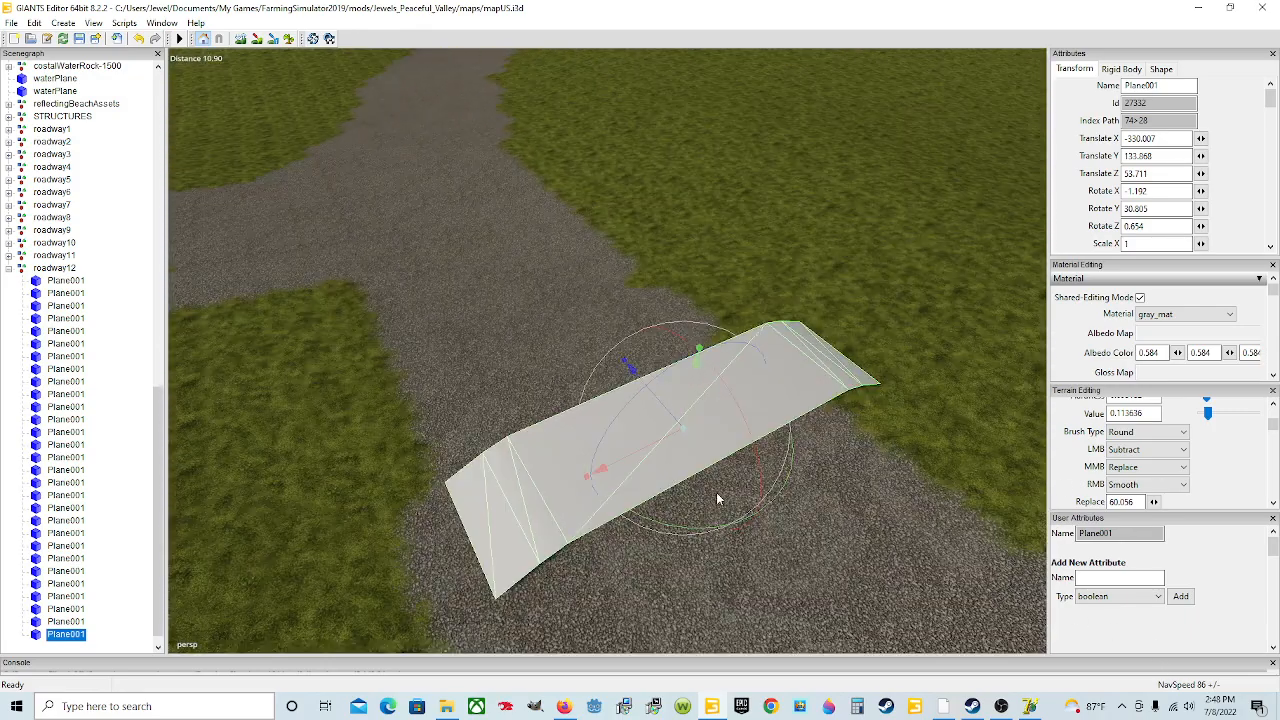
Step: Raise the twenty-ninth plane onto the road and tilt it to about 3.88 degrees on X and -1.15 on Z
{"action": "left_click_drag", "start_coordinate": [691, 402], "coordinate": [677, 426]}
{"action": "scroll", "coordinate": [846, 525], "scroll_direction": "up", "scroll_amount": 3}
{"action": "scroll", "coordinate": [677, 431], "scroll_direction": "down", "scroll_amount": 3}
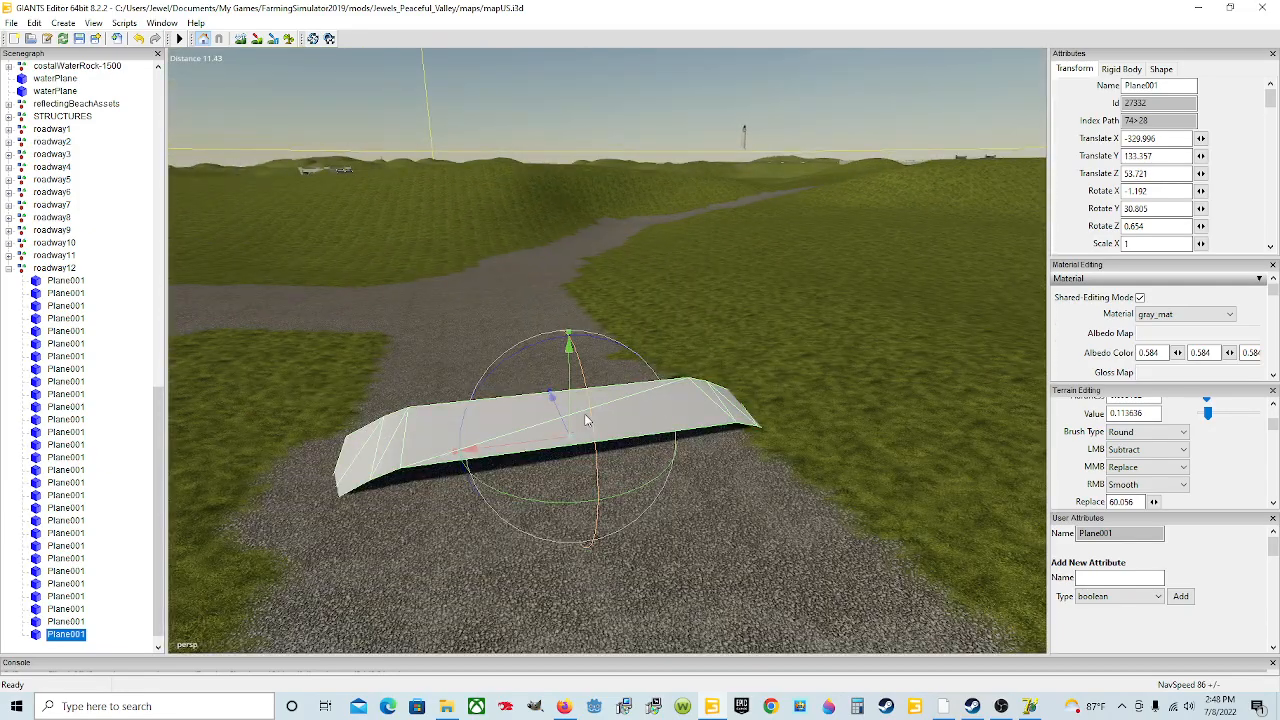
{"action": "left_click_drag", "start_coordinate": [541, 348], "coordinate": [563, 411]}
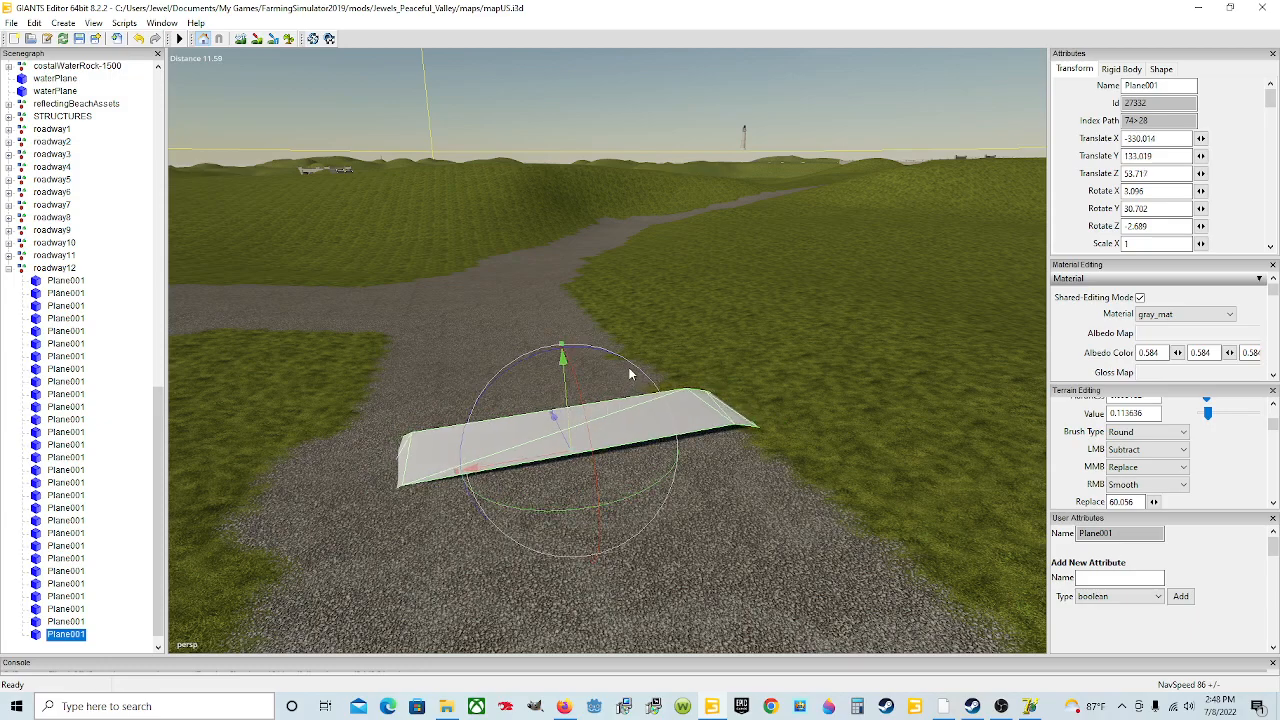
{"action": "left_click_drag", "start_coordinate": [631, 367], "coordinate": [634, 368]}
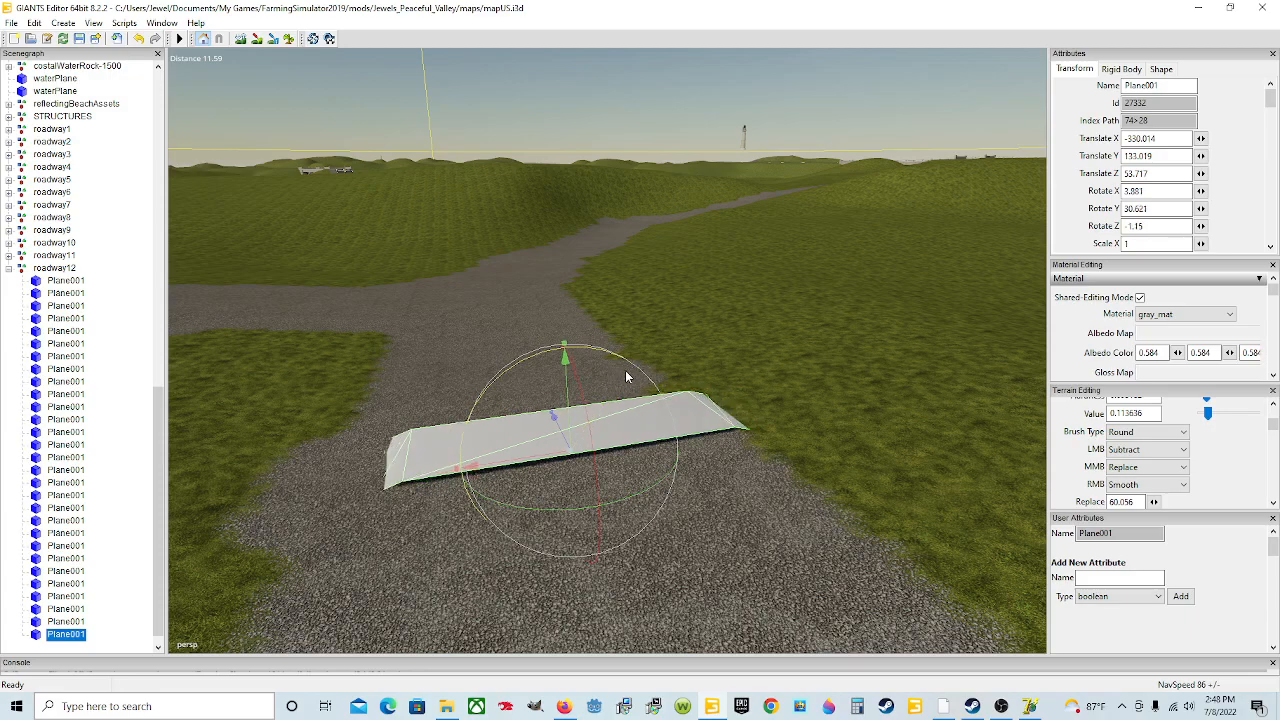
Step: Select the twenty-eighth plane and tilt it to about 1.85 degrees on X
{"action": "scroll", "coordinate": [610, 382], "scroll_direction": "down", "scroll_amount": 5}
{"action": "scroll", "coordinate": [709, 472], "scroll_direction": "up", "scroll_amount": 2}
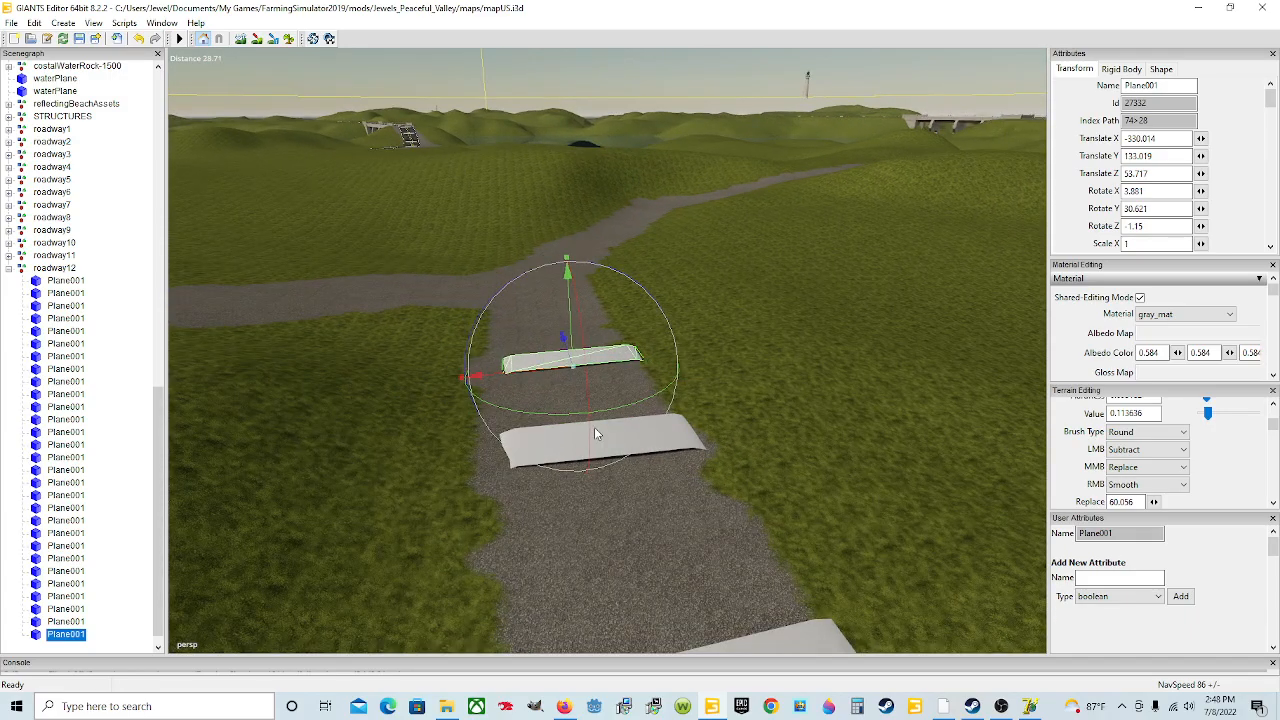
{"action": "left_click", "coordinate": [606, 436]}
{"action": "left_click_drag", "start_coordinate": [620, 448], "coordinate": [623, 446]}
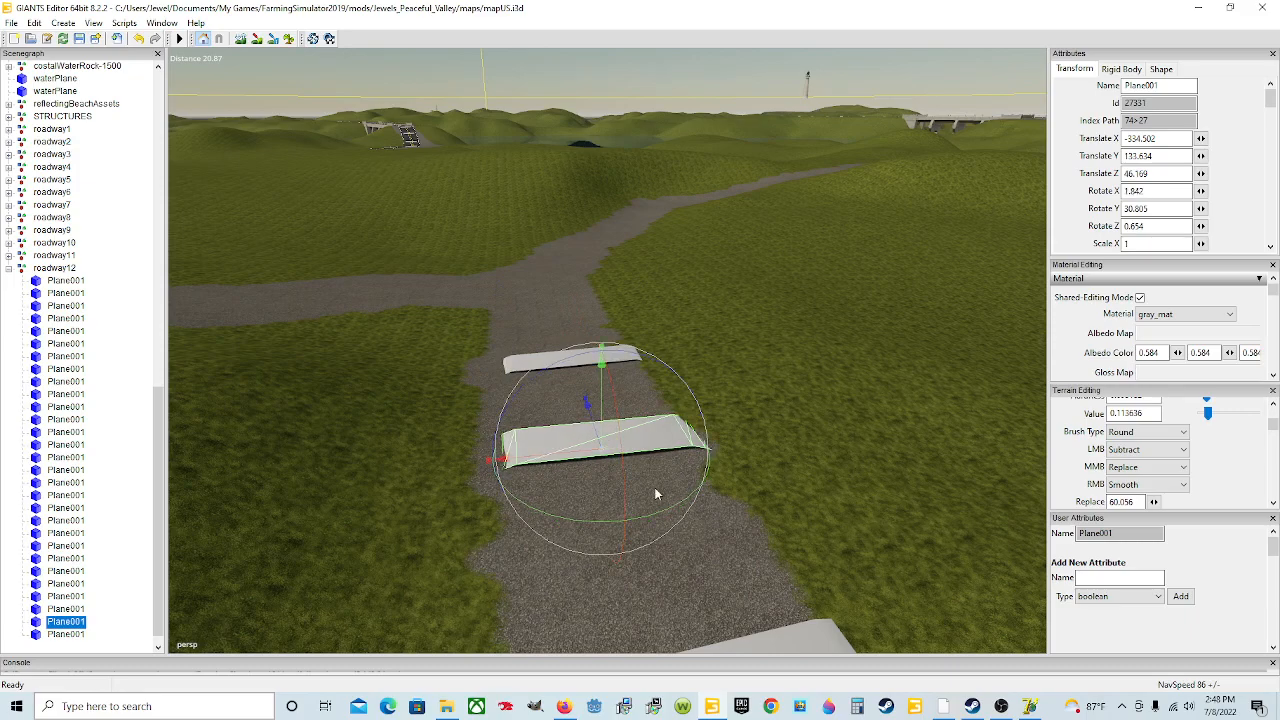
Step: Select the twenty-ninth plane, duplicate it and move the copy to the road junction ahead
{"action": "scroll", "coordinate": [677, 501], "scroll_direction": "up", "scroll_amount": 2}
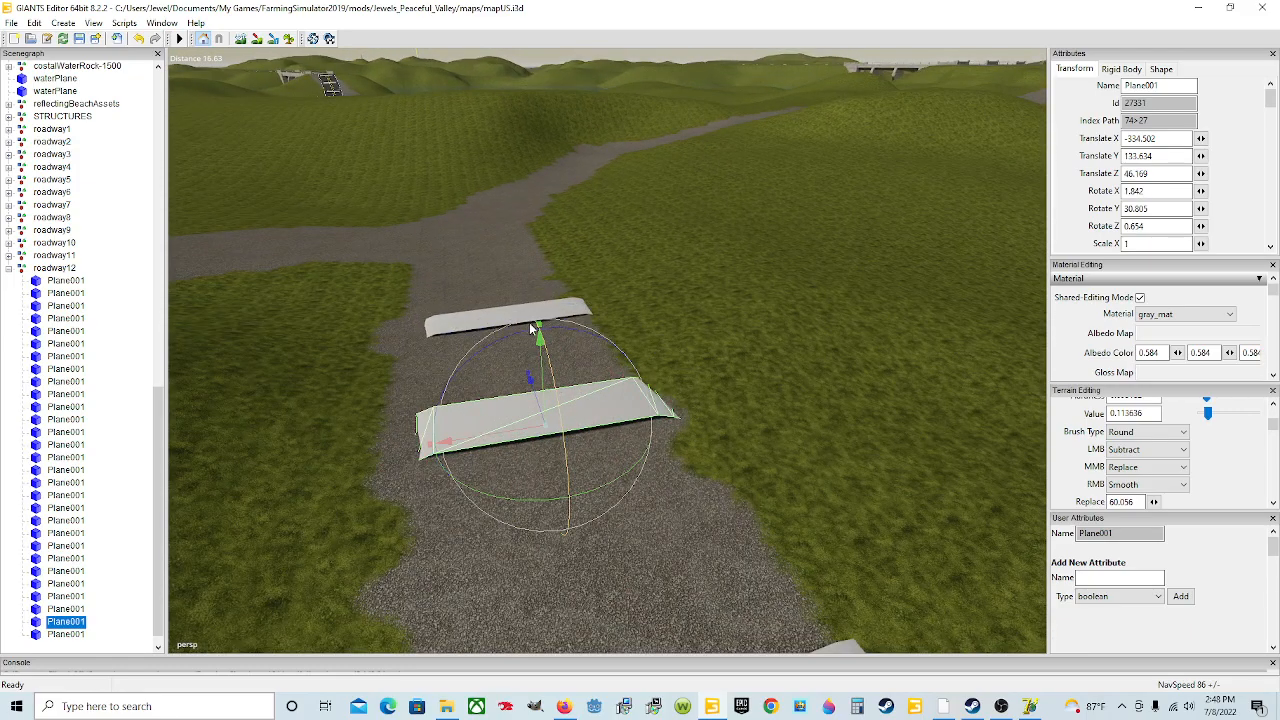
{"action": "left_click", "coordinate": [530, 317]}
{"action": "left_click_drag", "start_coordinate": [700, 500], "coordinate": [750, 648], "text": "alt"}
{"action": "scroll", "coordinate": [644, 438], "scroll_direction": "up", "scroll_amount": 4}
{"action": "key", "text": "ctrl+d"}
{"action": "scroll", "coordinate": [706, 545], "scroll_direction": "down", "scroll_amount": 5}
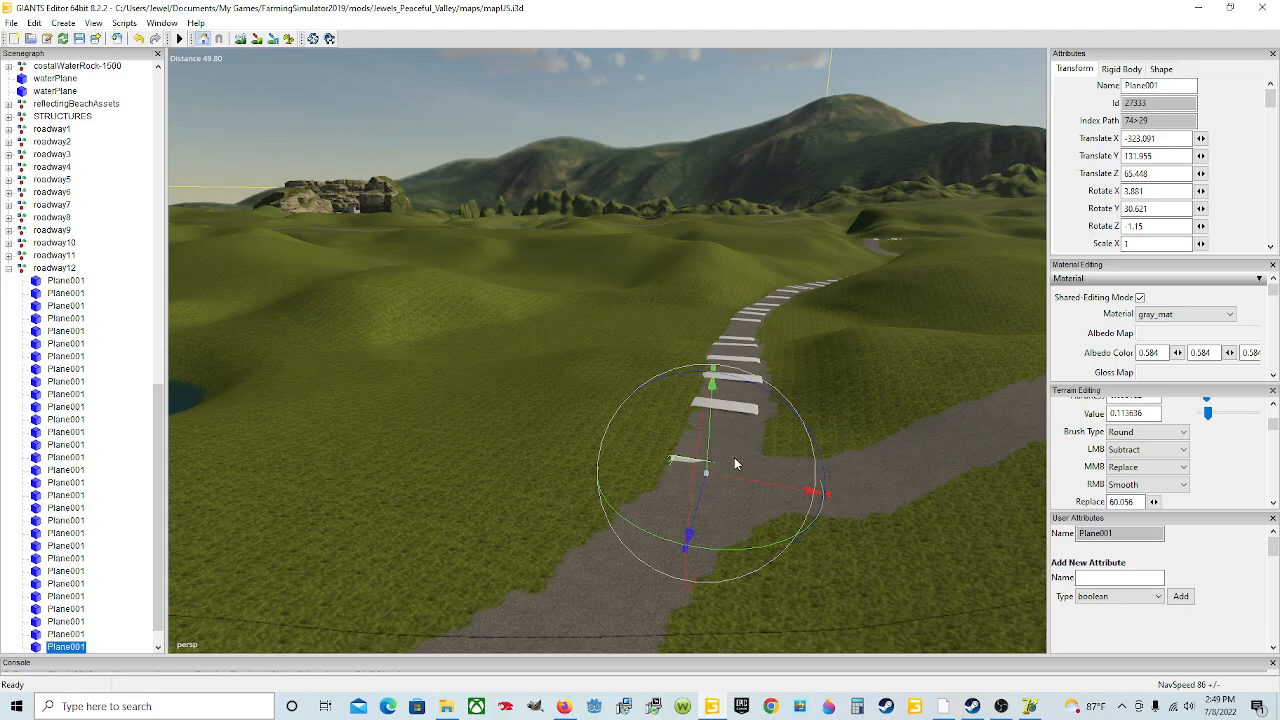
Step: Raise the thirtieth plane onto the road and turn it to about 61.16 degrees on Y to follow the bend
{"action": "left_click_drag", "start_coordinate": [632, 545], "coordinate": [838, 605], "text": "alt"}
{"action": "scroll", "coordinate": [682, 573], "scroll_direction": "up", "scroll_amount": 6}
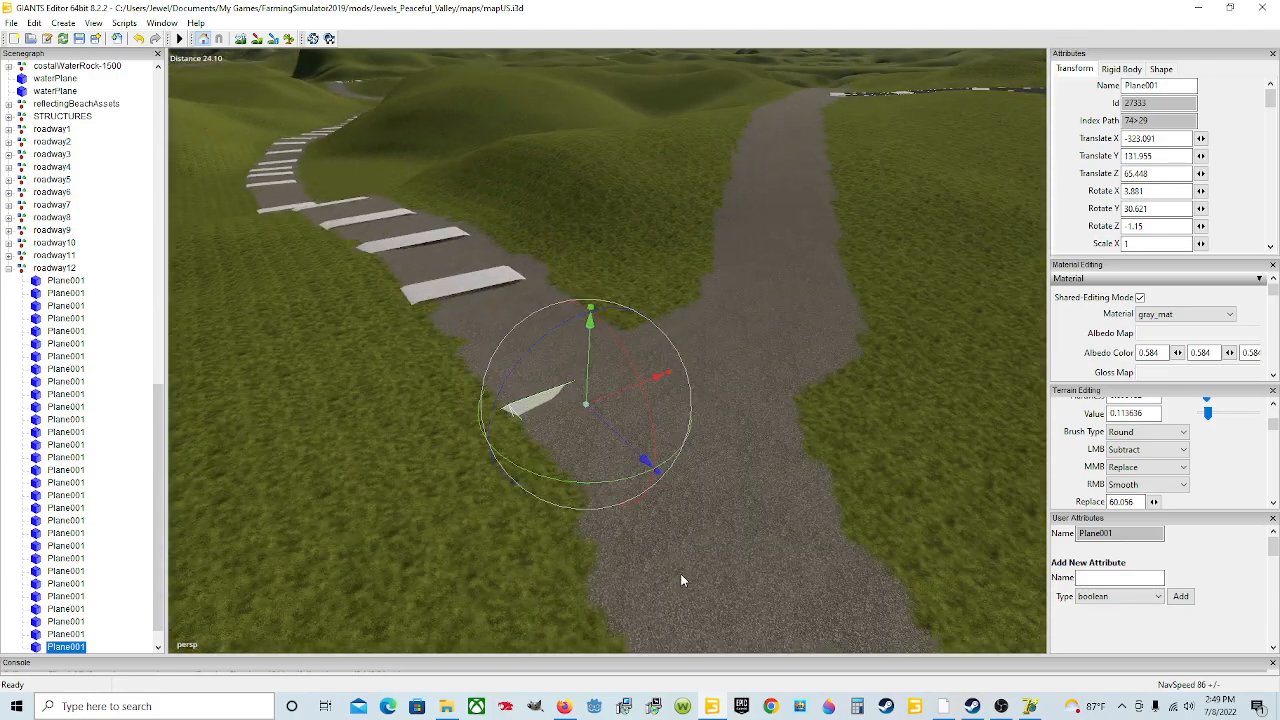
{"action": "left_click_drag", "start_coordinate": [692, 573], "coordinate": [775, 569], "text": "alt"}
{"action": "scroll", "coordinate": [760, 568], "scroll_direction": "down", "scroll_amount": 5}
{"action": "scroll", "coordinate": [681, 524], "scroll_direction": "down", "scroll_amount": 1}
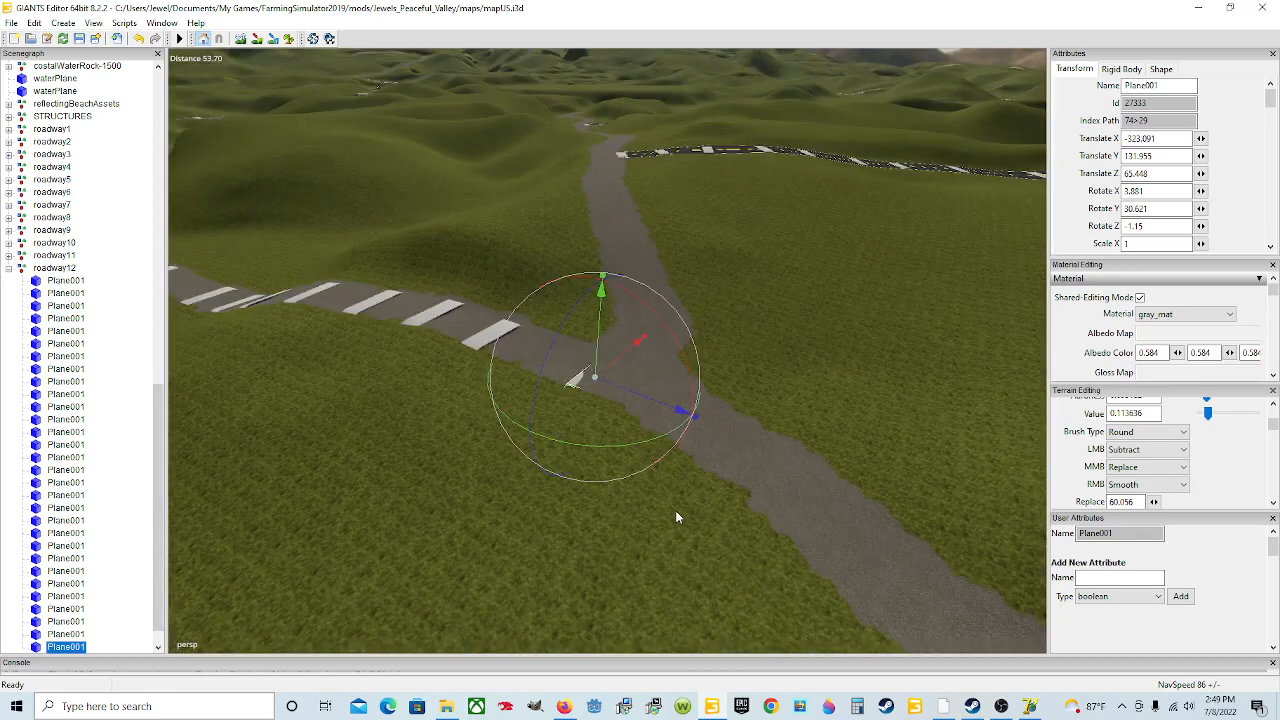
{"action": "left_click_drag", "start_coordinate": [599, 353], "coordinate": [599, 343]}
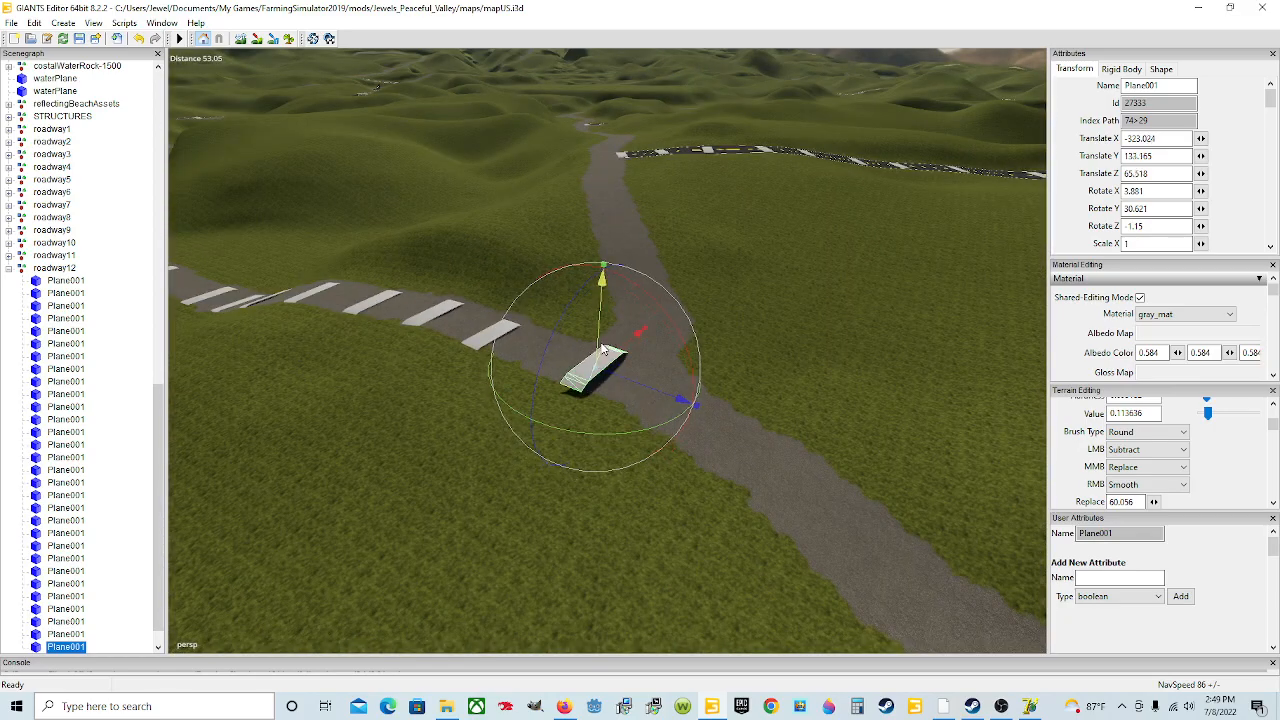
{"action": "left_click_drag", "start_coordinate": [617, 432], "coordinate": [674, 420]}
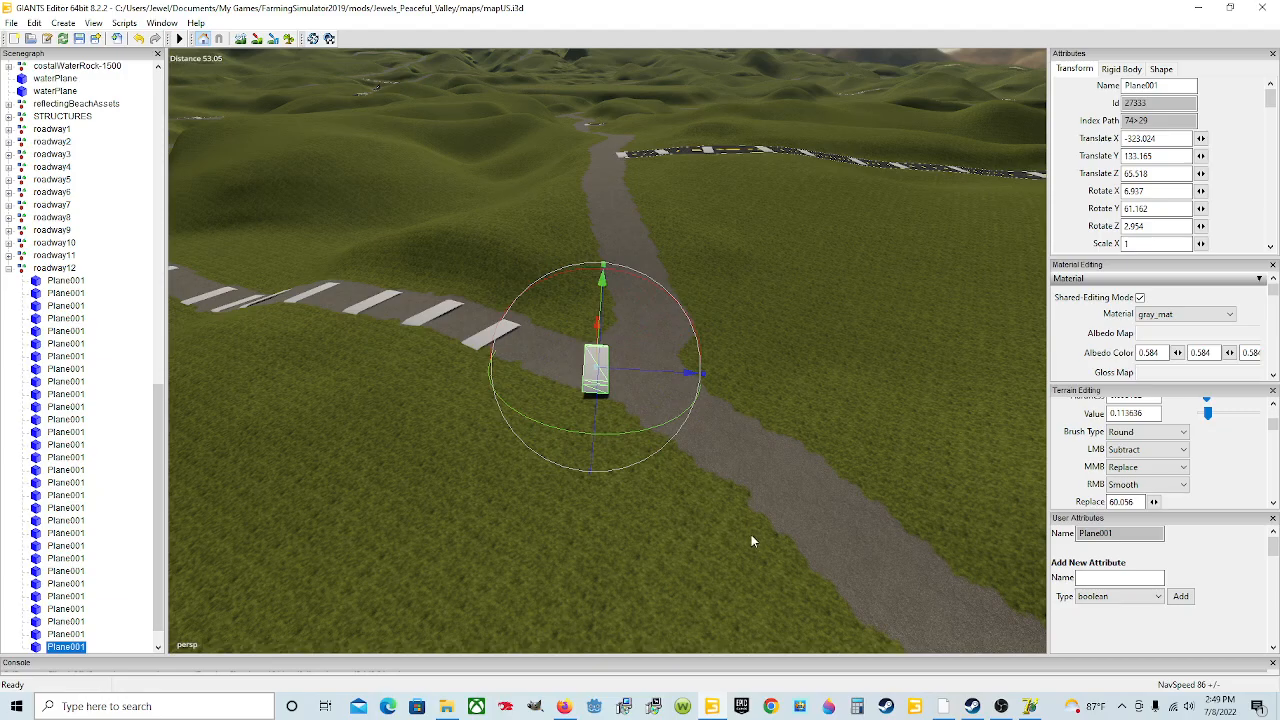
Step: Shift the thirtieth plane along the road into position at the bend
{"action": "scroll", "coordinate": [729, 512], "scroll_direction": "up", "scroll_amount": 6}
{"action": "scroll", "coordinate": [743, 476], "scroll_direction": "down", "scroll_amount": 4}
{"action": "left_click_drag", "start_coordinate": [743, 476], "coordinate": [692, 462], "text": "alt"}
{"action": "left_click_drag", "start_coordinate": [602, 466], "coordinate": [618, 491]}
{"action": "left_click_drag", "start_coordinate": [587, 541], "coordinate": [547, 457], "text": "alt"}
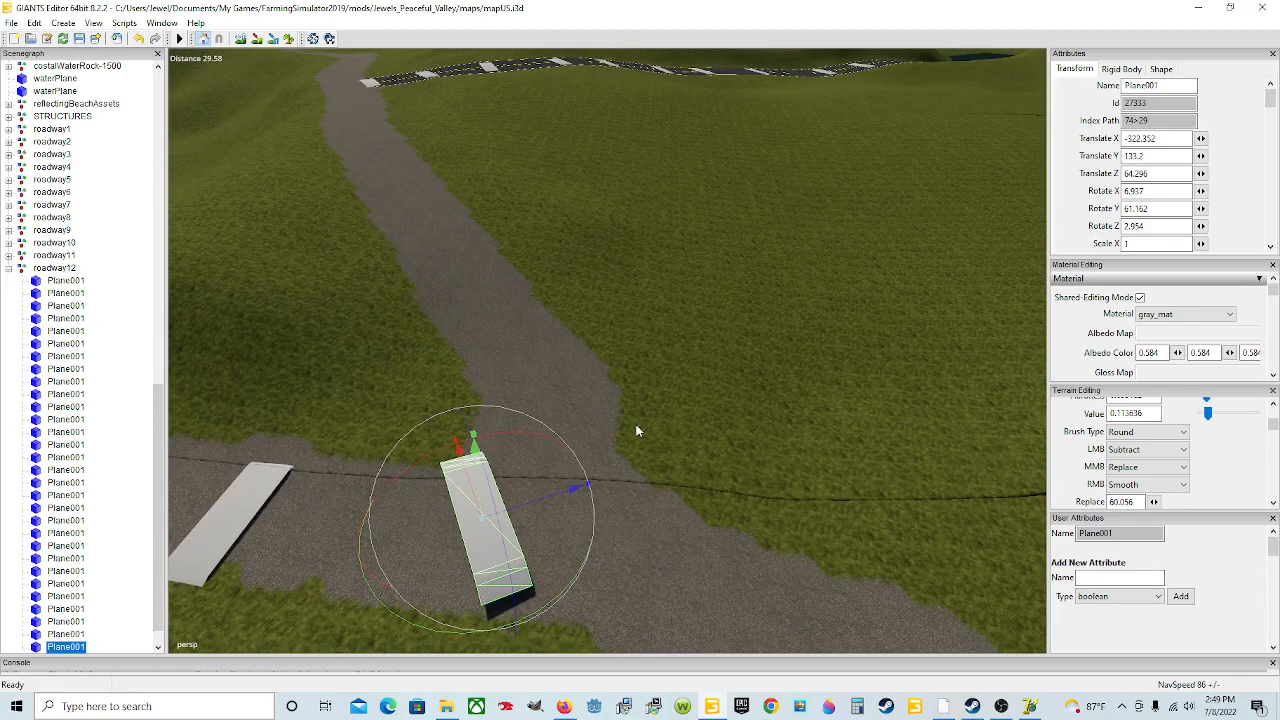
{"action": "left_click_drag", "start_coordinate": [655, 482], "coordinate": [643, 498], "text": "alt"}
{"action": "left_click_drag", "start_coordinate": [556, 438], "coordinate": [579, 433]}
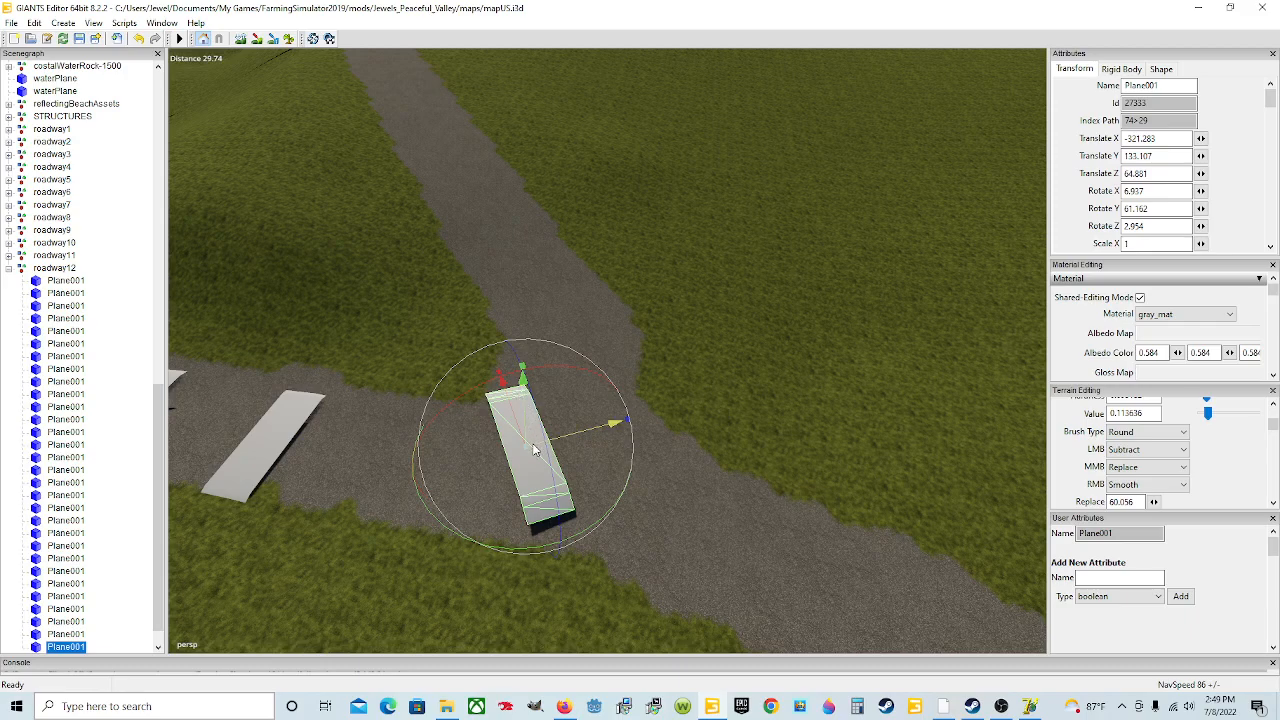
Step: Tilt the thirtieth plane to about 2.27 degrees on X and 3.01 on Z to sit on the road
{"action": "left_click_drag", "start_coordinate": [588, 533], "coordinate": [366, 519]}
{"action": "scroll", "coordinate": [477, 461], "scroll_direction": "up", "scroll_amount": 3}
{"action": "left_click_drag", "start_coordinate": [477, 461], "coordinate": [609, 451], "text": "alt"}
{"action": "scroll", "coordinate": [833, 444], "scroll_direction": "down", "scroll_amount": 3}
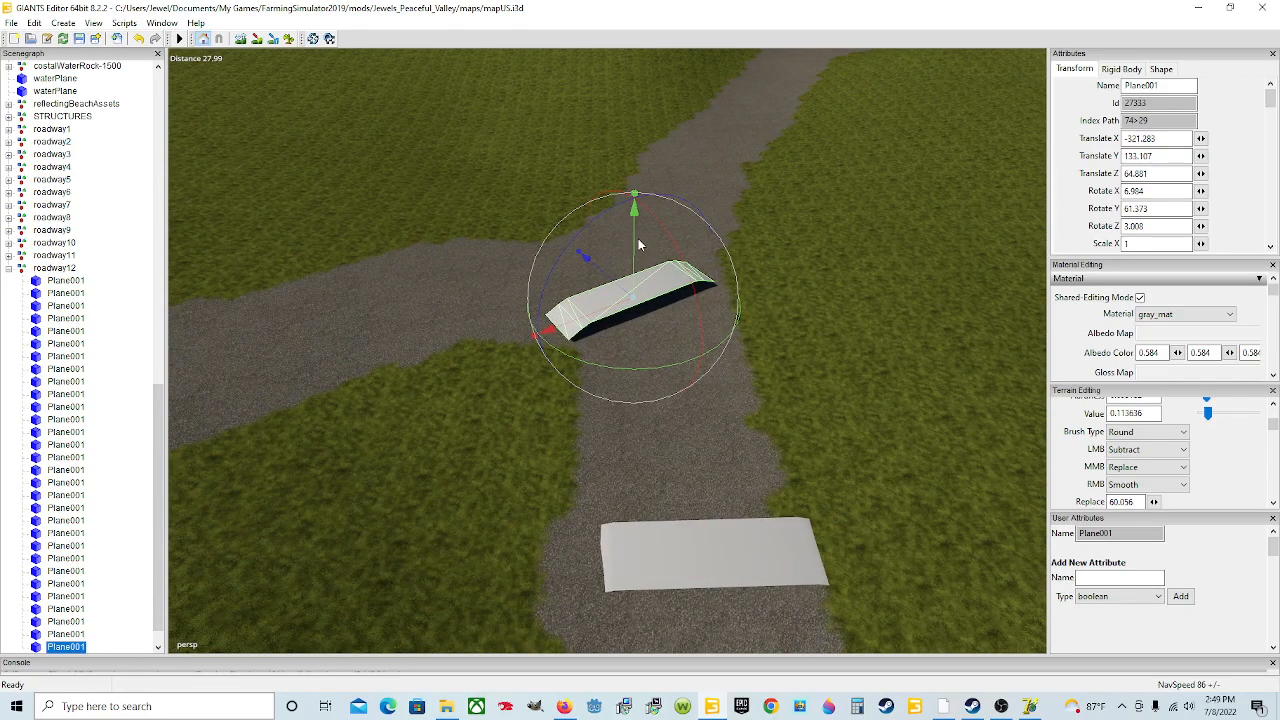
{"action": "left_click_drag", "start_coordinate": [638, 240], "coordinate": [636, 278]}
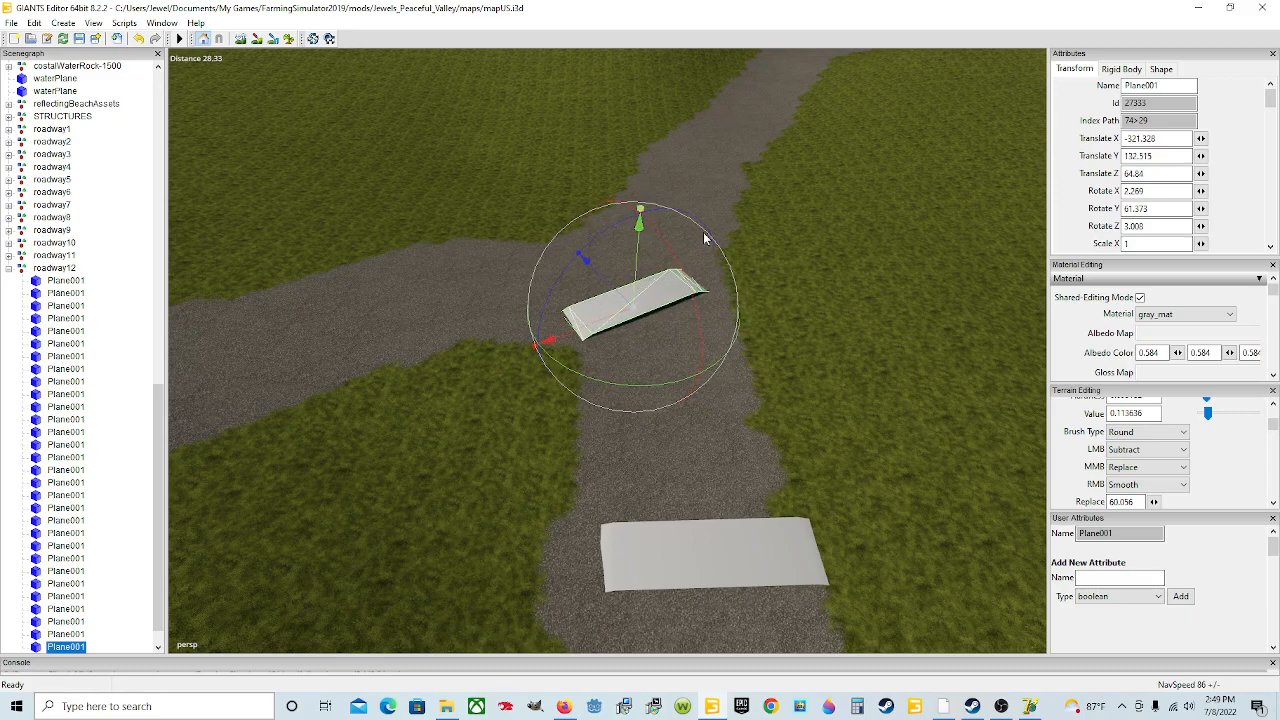
Step: Tilt the thirtieth plane further to about 4.17 degrees on X and 5.40 on Z so it lies flush on the road
{"action": "left_click_drag", "start_coordinate": [777, 328], "coordinate": [639, 313], "text": "alt"}
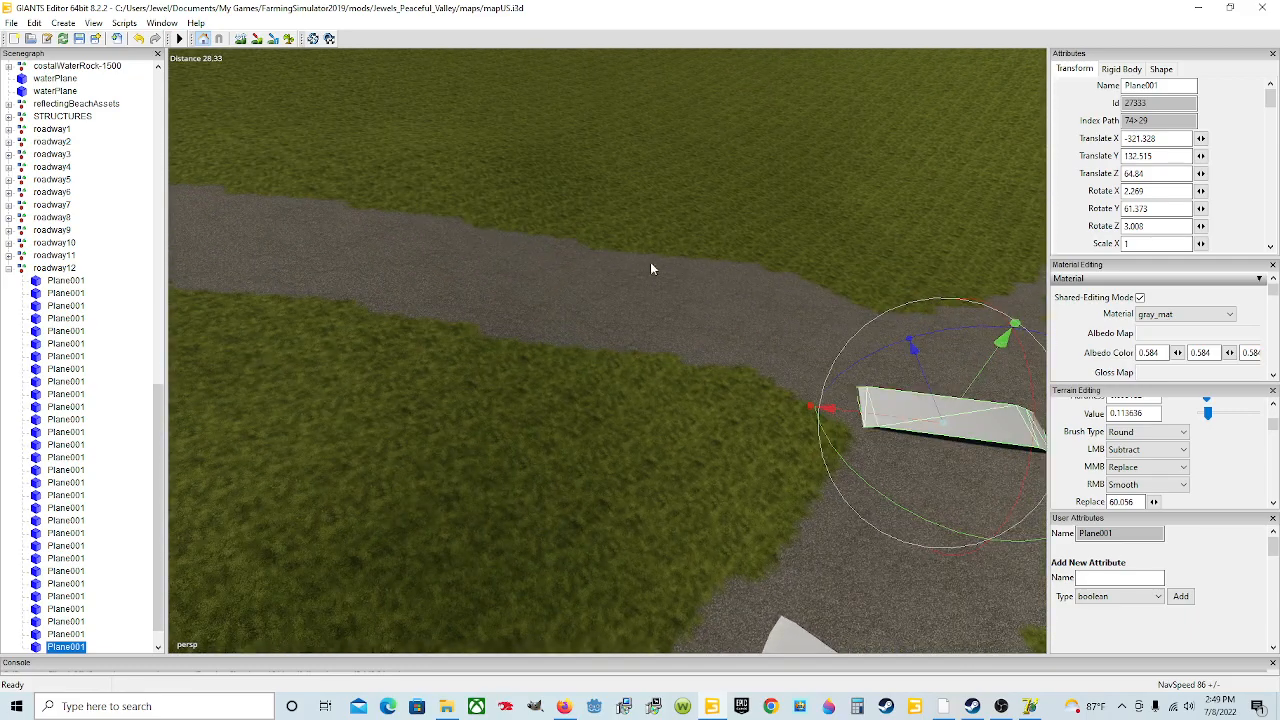
{"action": "left_click_drag", "start_coordinate": [980, 303], "coordinate": [607, 225], "text": "alt"}
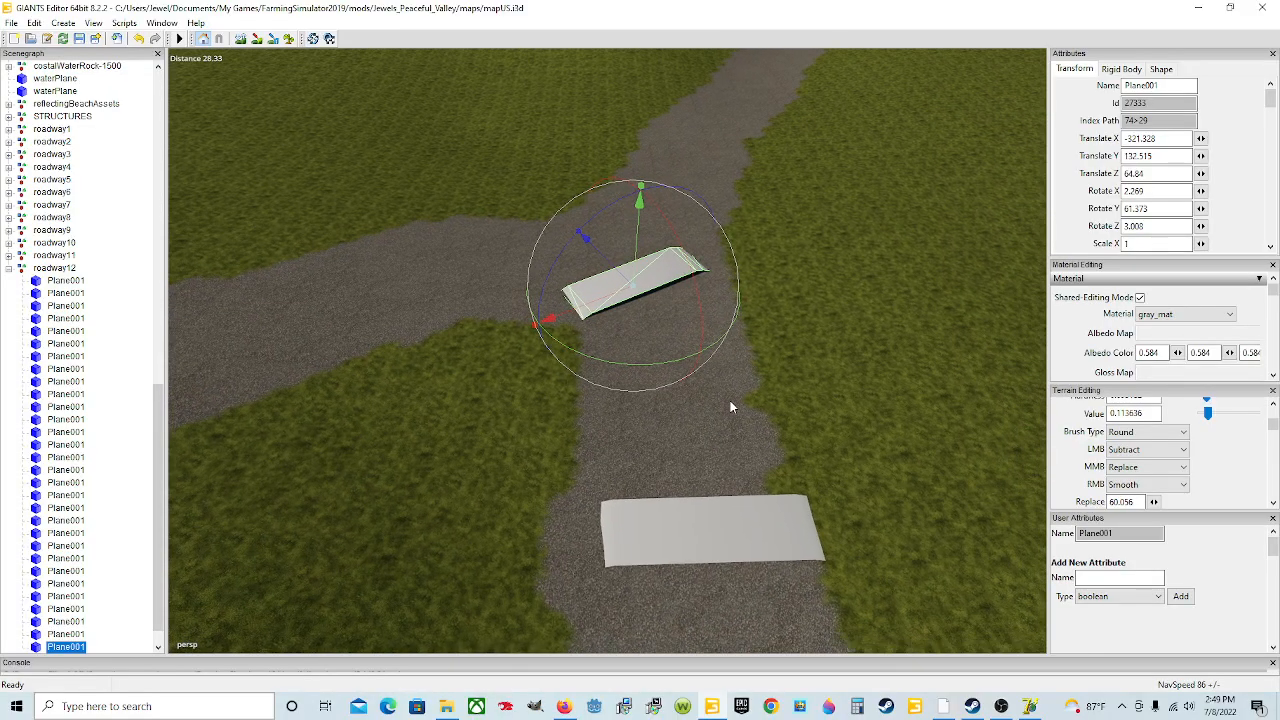
{"action": "scroll", "coordinate": [732, 400], "scroll_direction": "up", "scroll_amount": 5}
{"action": "left_click_drag", "start_coordinate": [796, 360], "coordinate": [552, 376], "text": "alt"}
{"action": "left_click_drag", "start_coordinate": [684, 257], "coordinate": [696, 303]}
{"action": "left_click_drag", "start_coordinate": [880, 402], "coordinate": [370, 343], "text": "alt"}
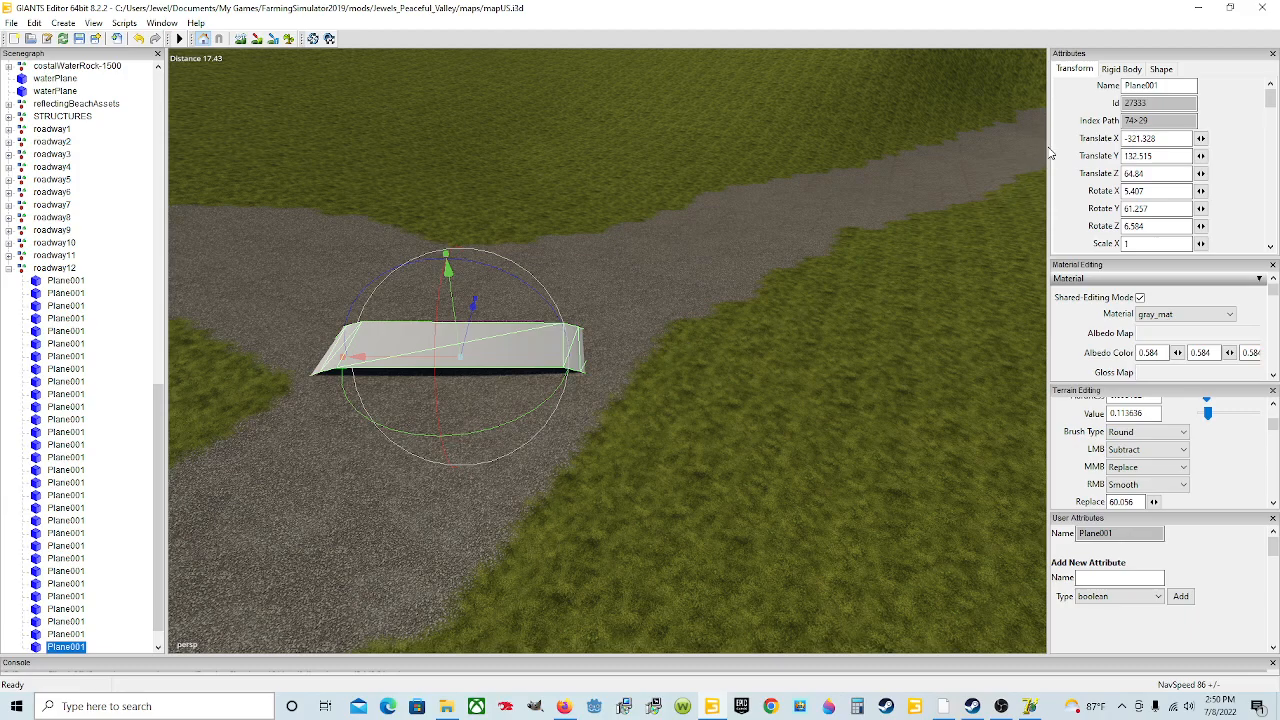
{"action": "scroll", "coordinate": [762, 353], "scroll_direction": "down", "scroll_amount": 5}
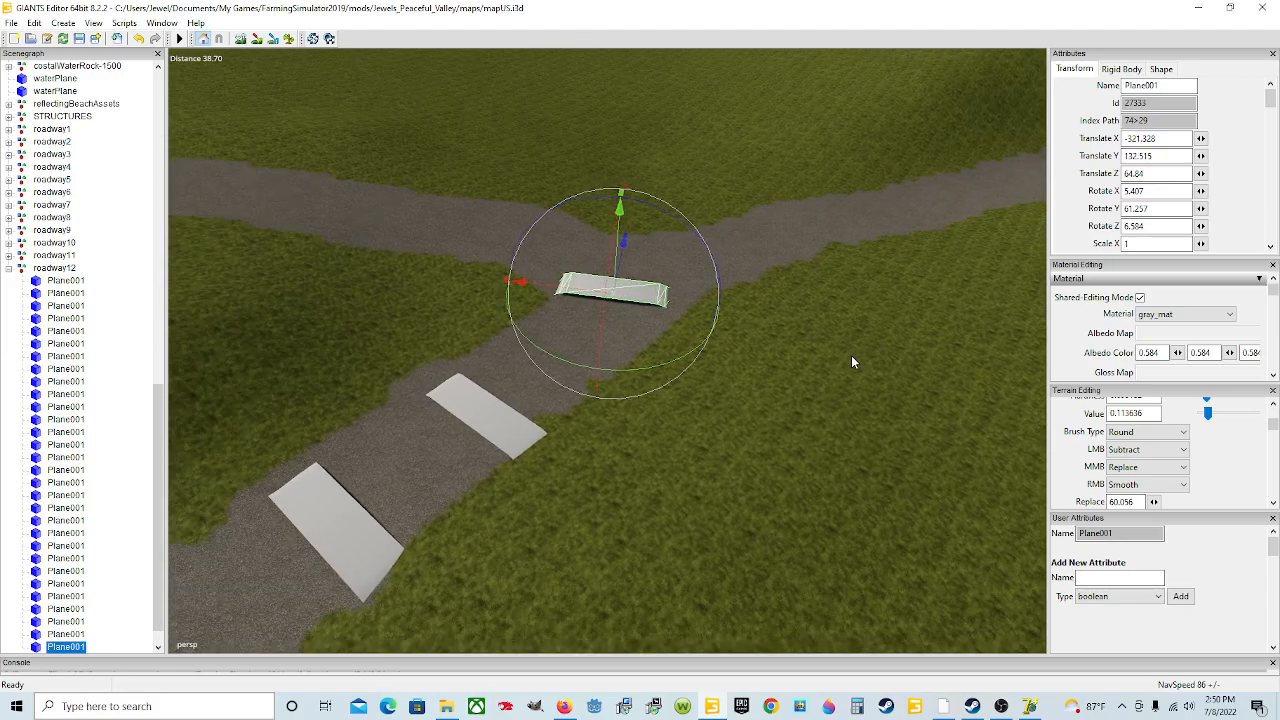
{"action": "scroll", "coordinate": [681, 336], "scroll_direction": "up", "scroll_amount": 8}
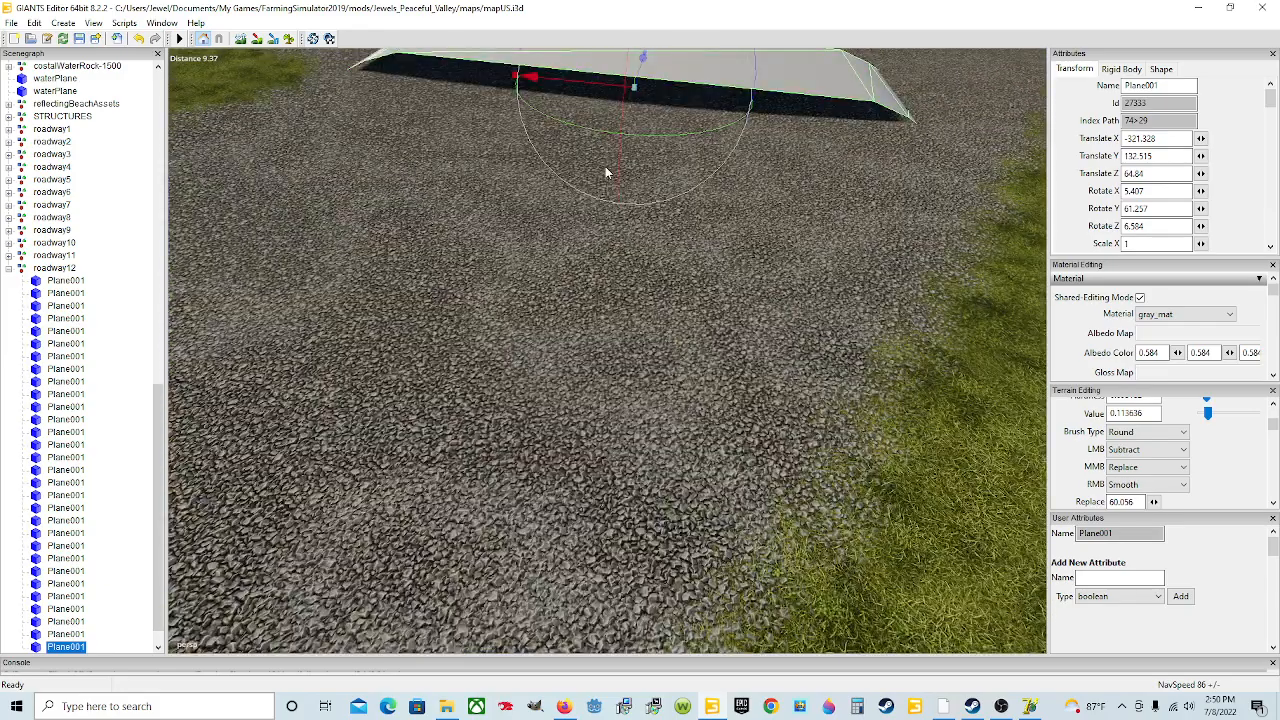
{"action": "left_click_drag", "start_coordinate": [605, 172], "coordinate": [600, 138], "text": "alt"}
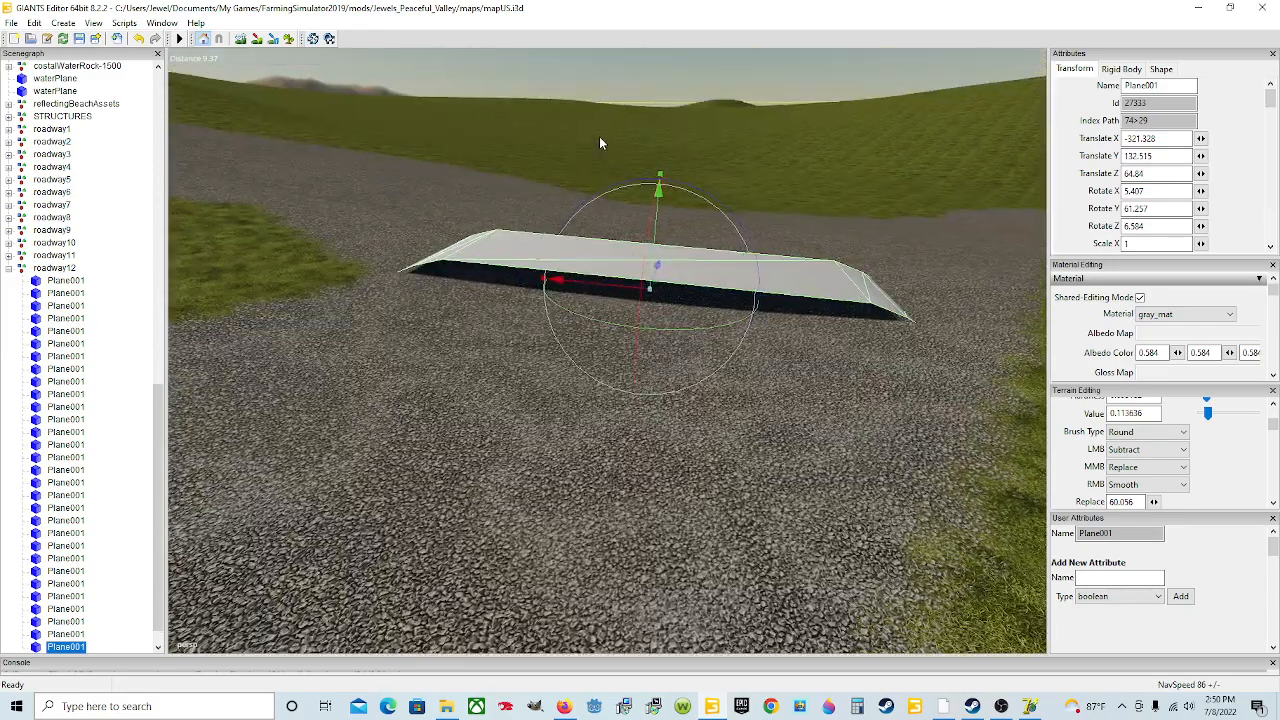
{"action": "left_click_drag", "start_coordinate": [659, 211], "coordinate": [563, 220]}
{"action": "scroll", "coordinate": [577, 228], "scroll_direction": "down", "scroll_amount": 10}
{"action": "left_click_drag", "start_coordinate": [778, 248], "coordinate": [583, 285], "text": "alt"}
{"action": "scroll", "coordinate": [611, 308], "scroll_direction": "down", "scroll_amount": 3}
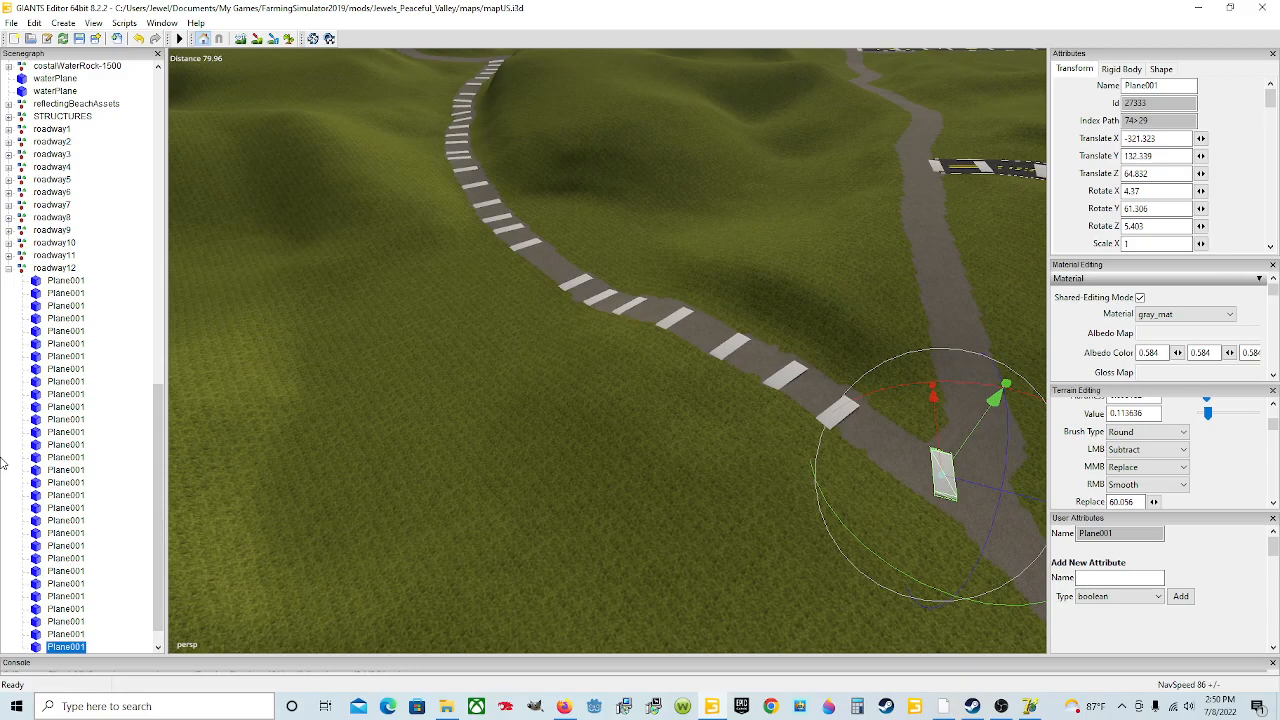
Step: Export the roadway12 group as spline12.i3d into the SplineStreetConstructor_1.64 folder, replacing the existing file
{"action": "left_click", "coordinate": [62, 271]}
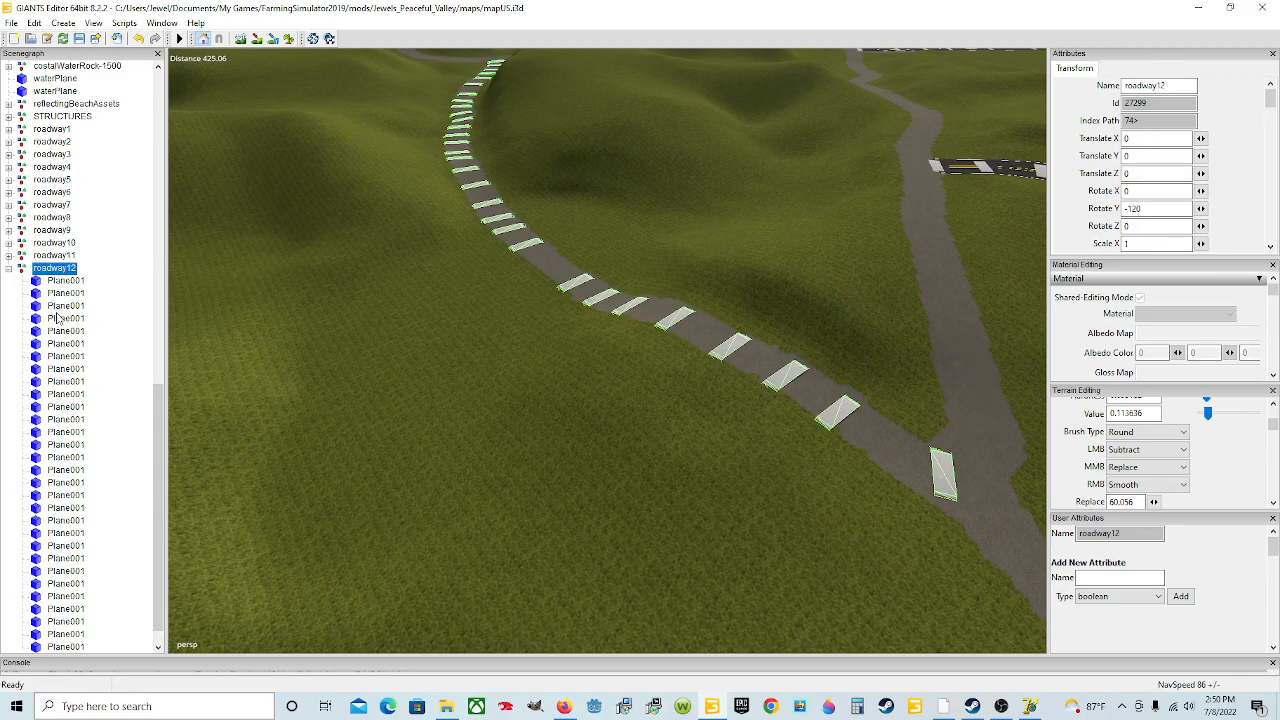
{"action": "left_click", "coordinate": [11, 22]}
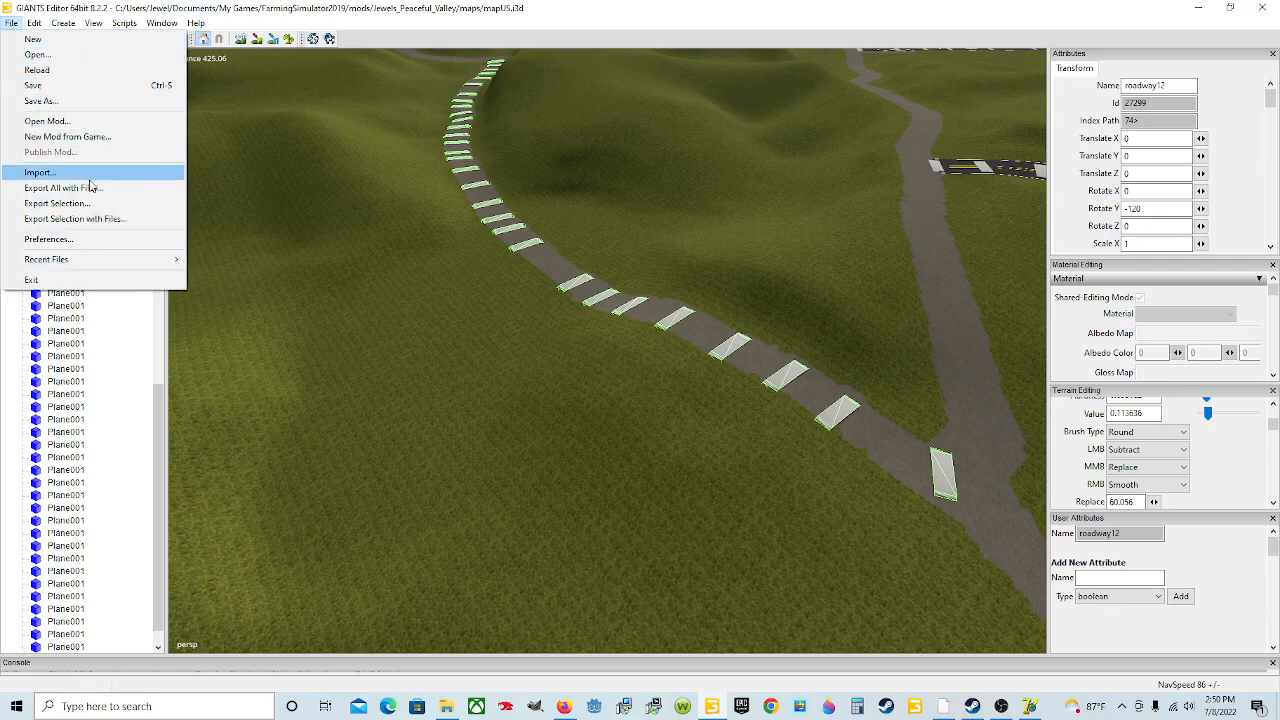
{"action": "left_click", "coordinate": [93, 204]}
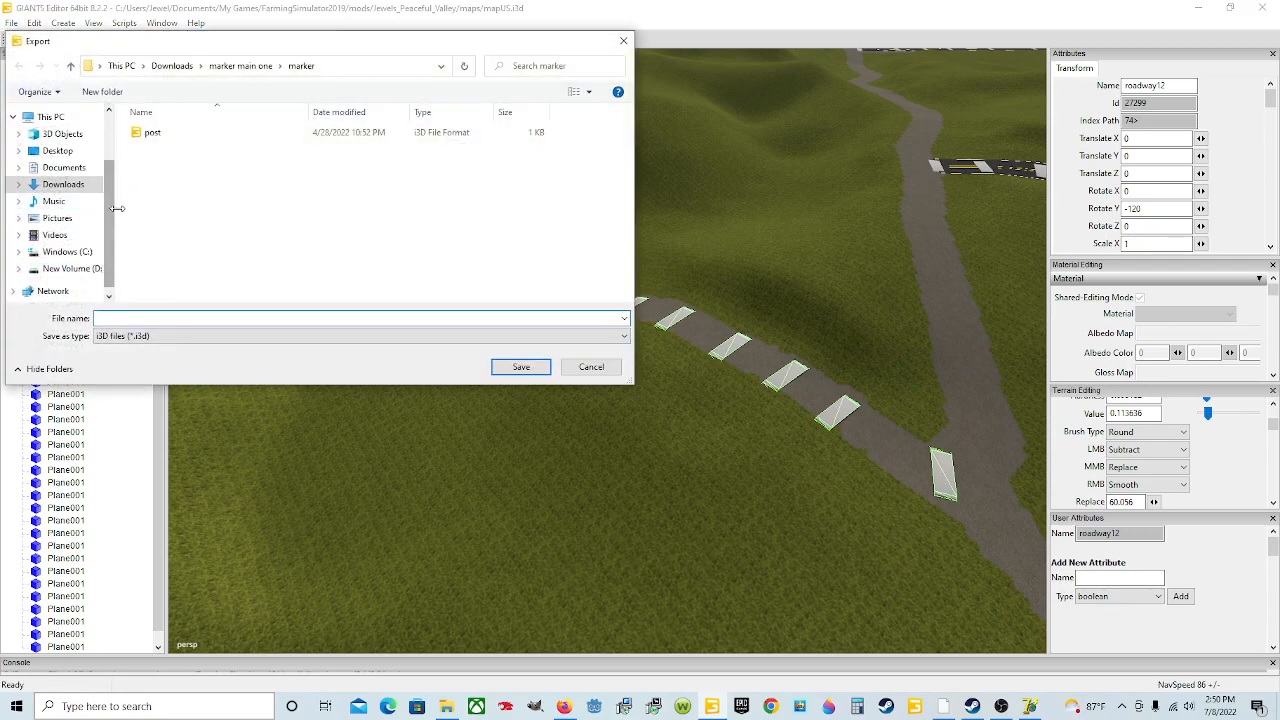
{"action": "left_click", "coordinate": [60, 184]}
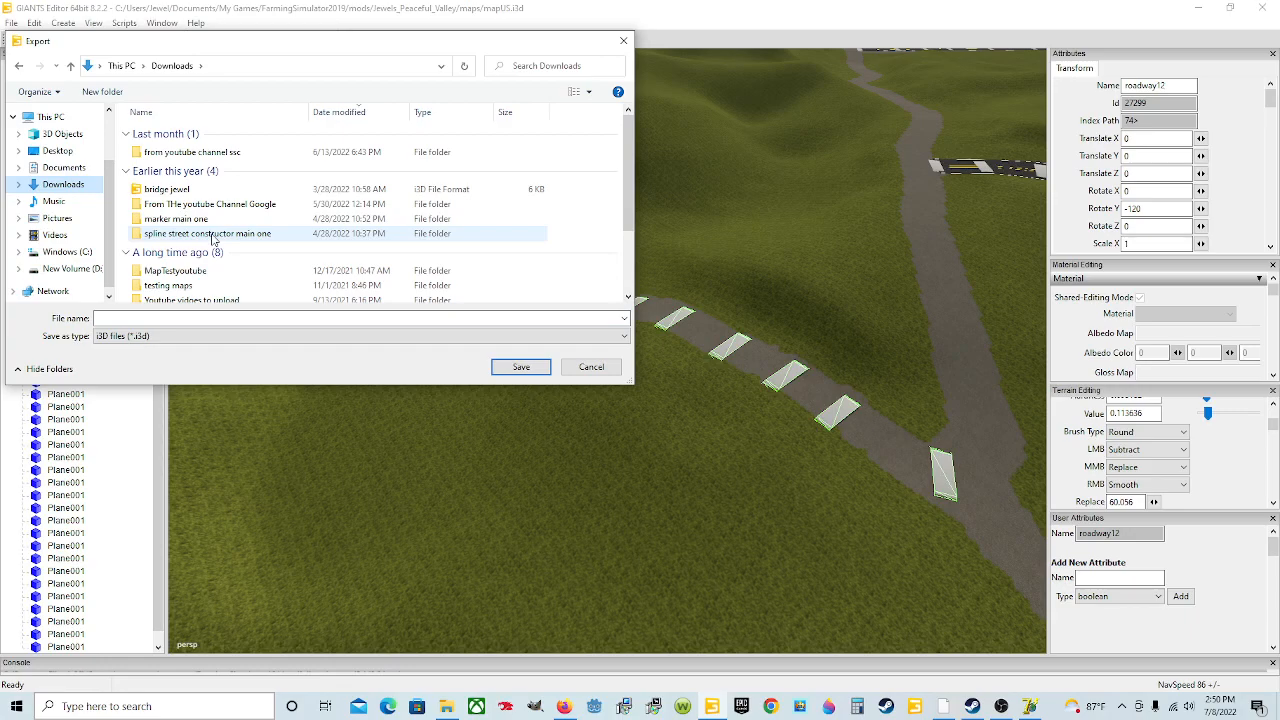
{"action": "left_click", "coordinate": [213, 236]}
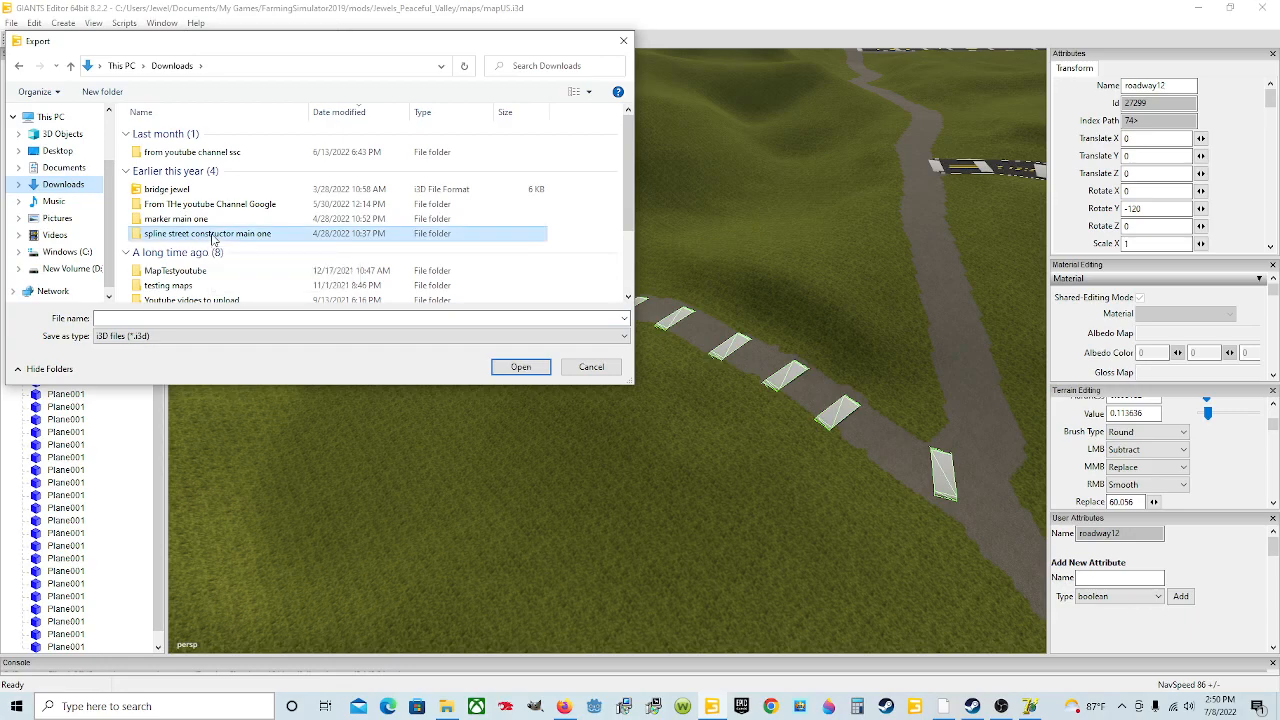
{"action": "double_click", "coordinate": [213, 236]}
{"action": "double_click", "coordinate": [216, 137]}
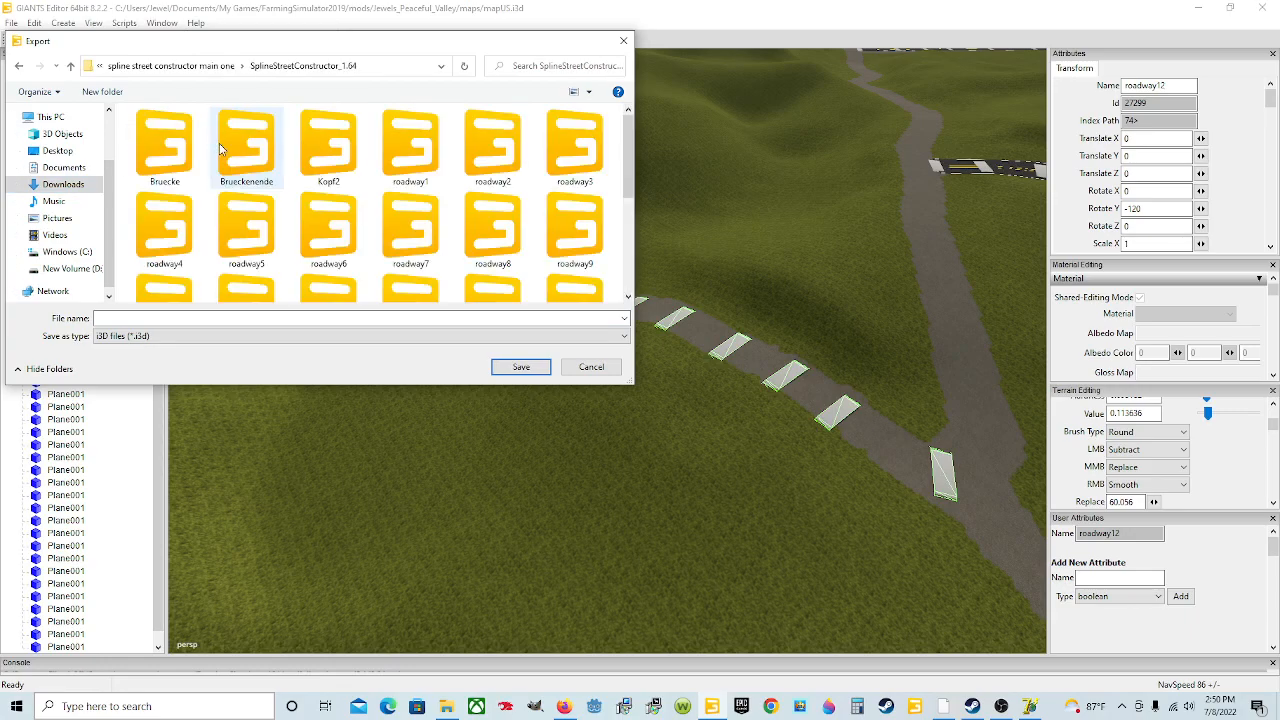
{"action": "scroll", "coordinate": [252, 200], "scroll_direction": "down", "scroll_amount": 3}
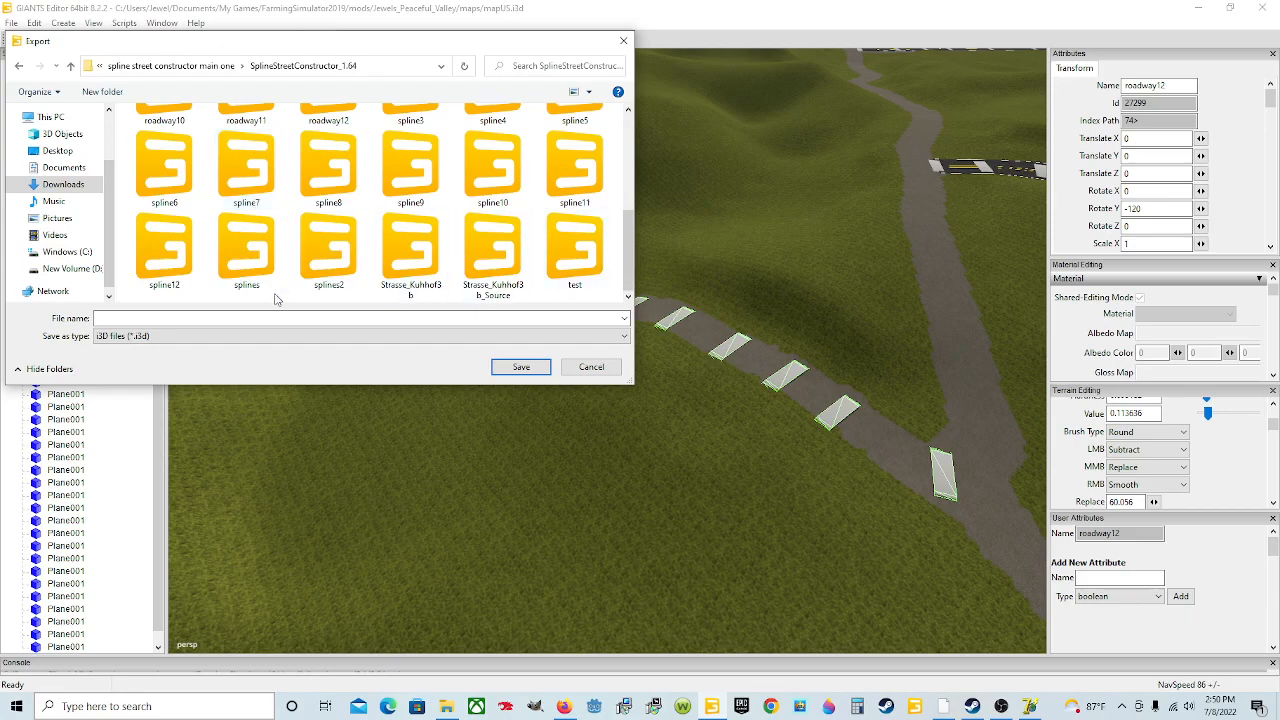
{"action": "left_click", "coordinate": [153, 259]}
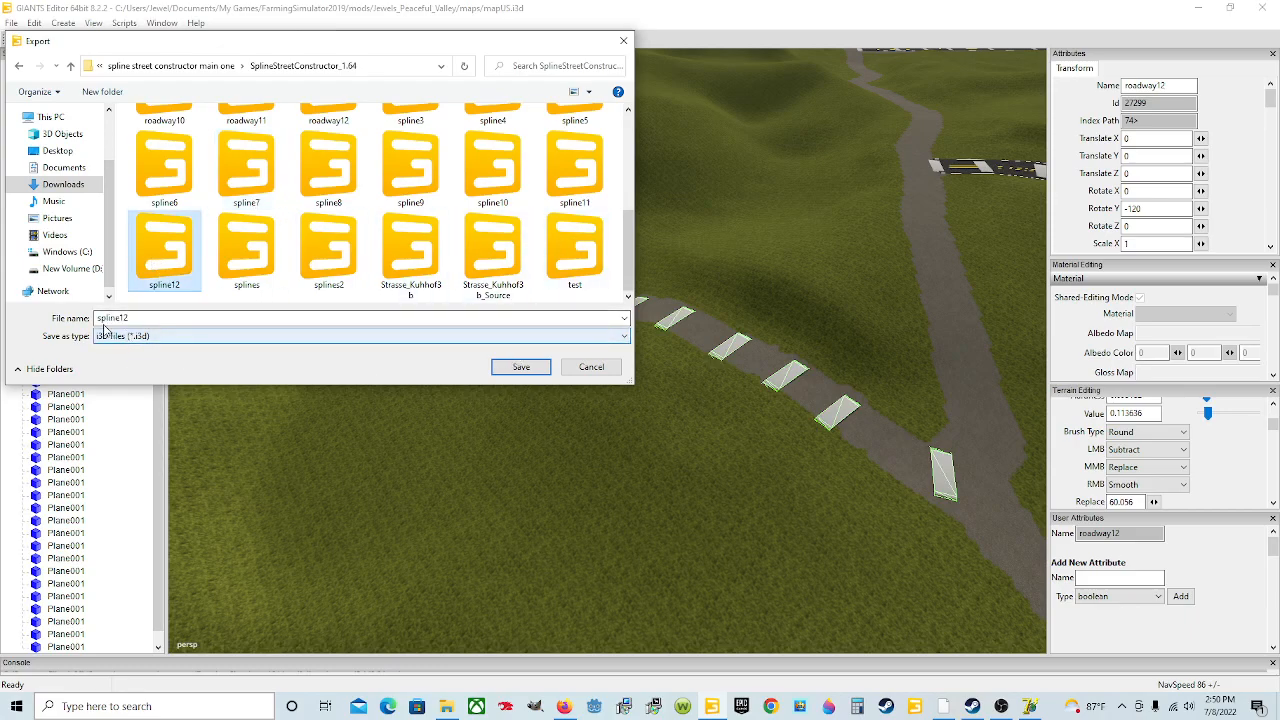
{"action": "left_click", "coordinate": [521, 367]}
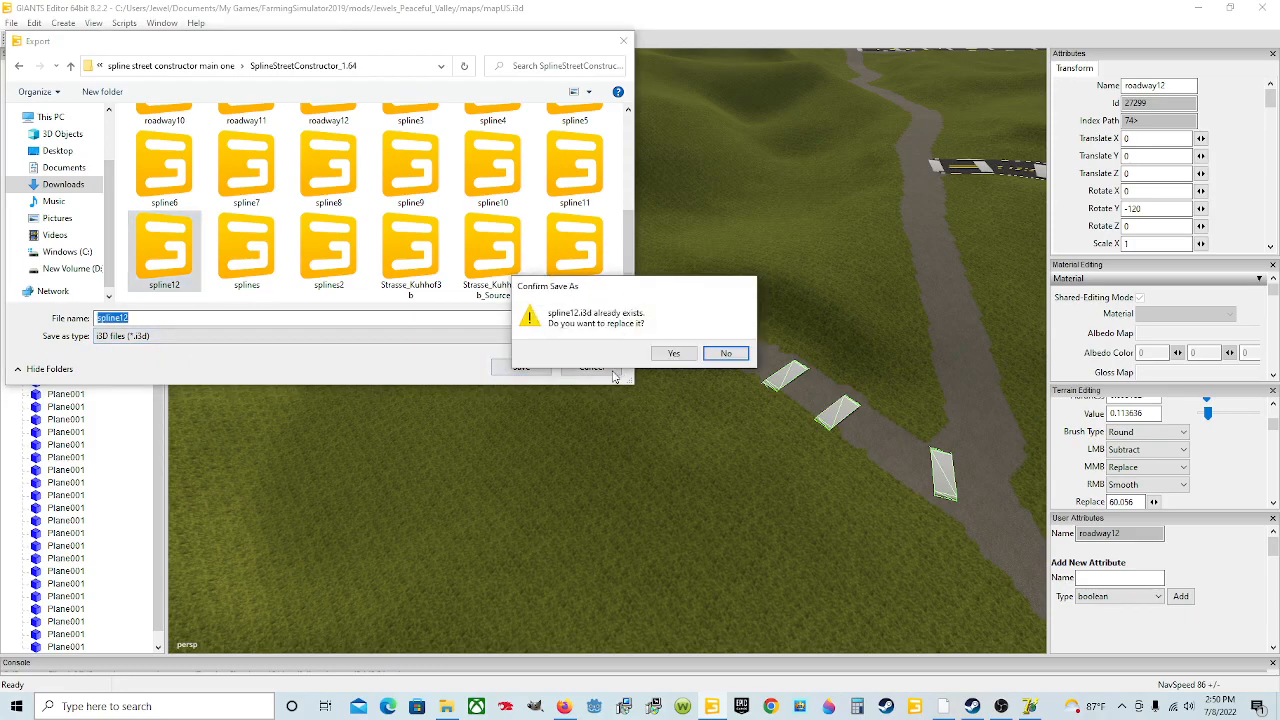
{"action": "left_click", "coordinate": [671, 355]}
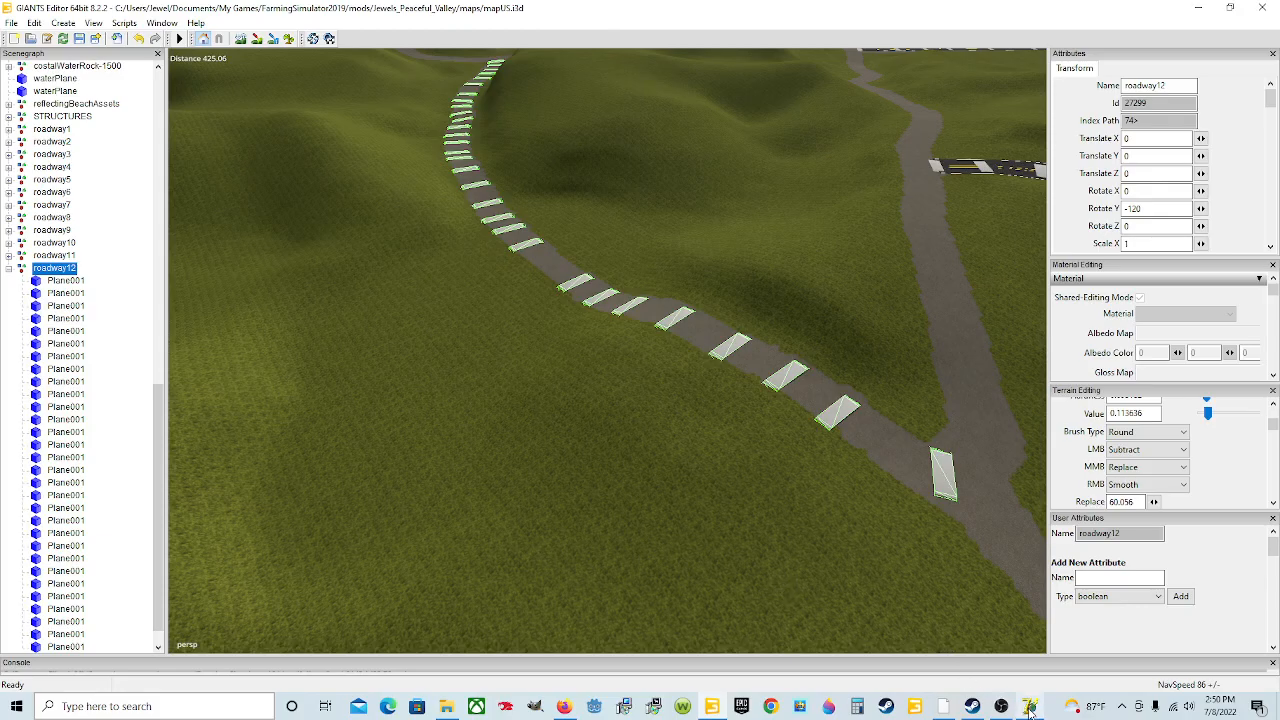
{"action": "mouse_move", "coordinate": [1029, 706]}
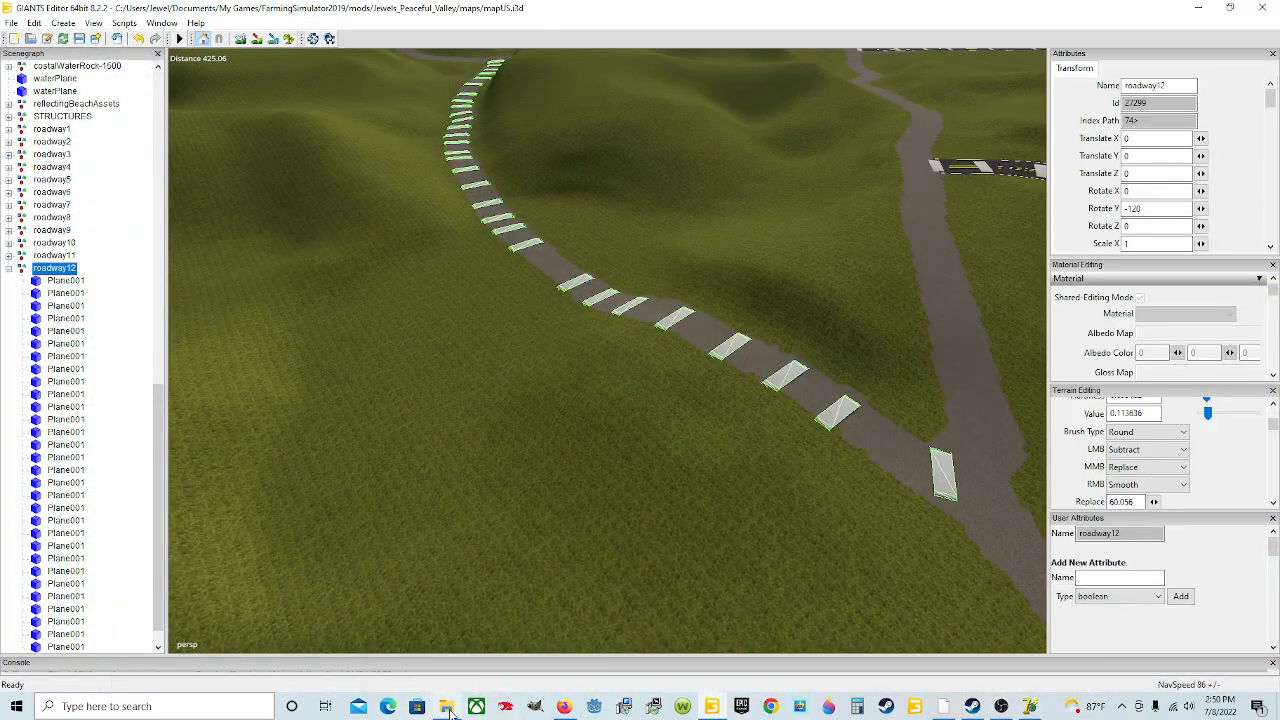
{"action": "mouse_move", "coordinate": [450, 712]}
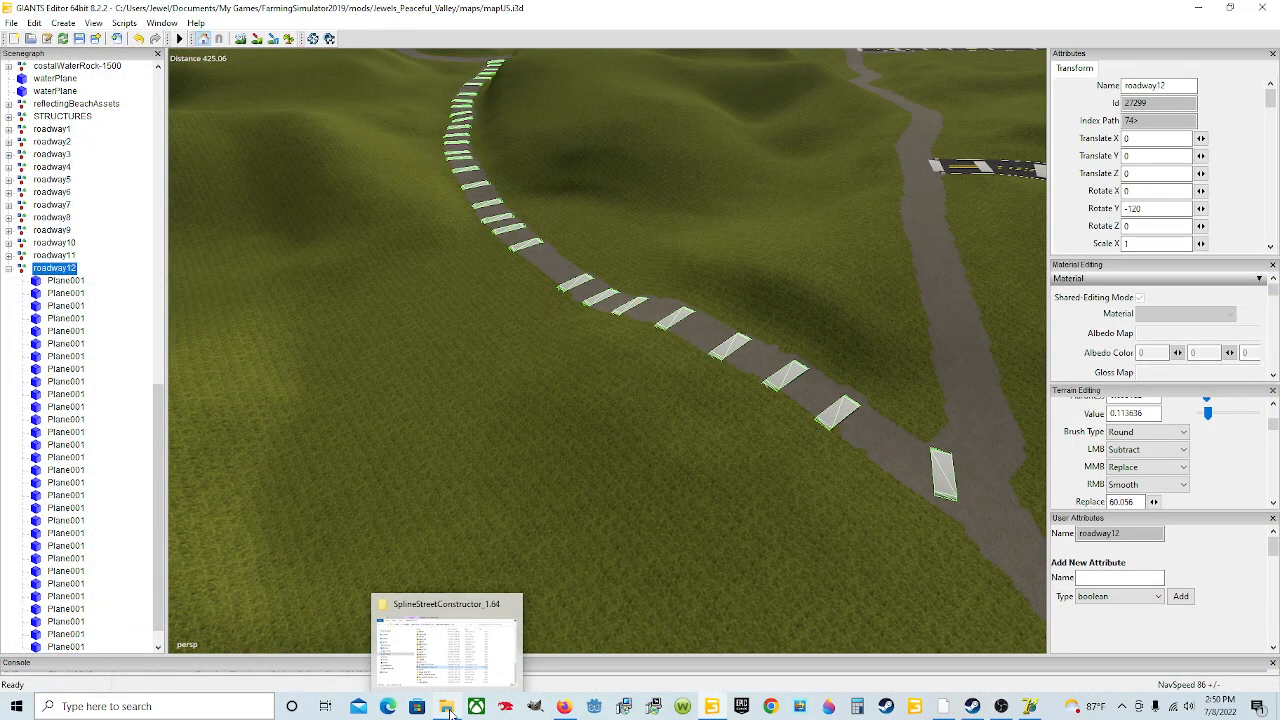
{"action": "left_click", "coordinate": [445, 650]}
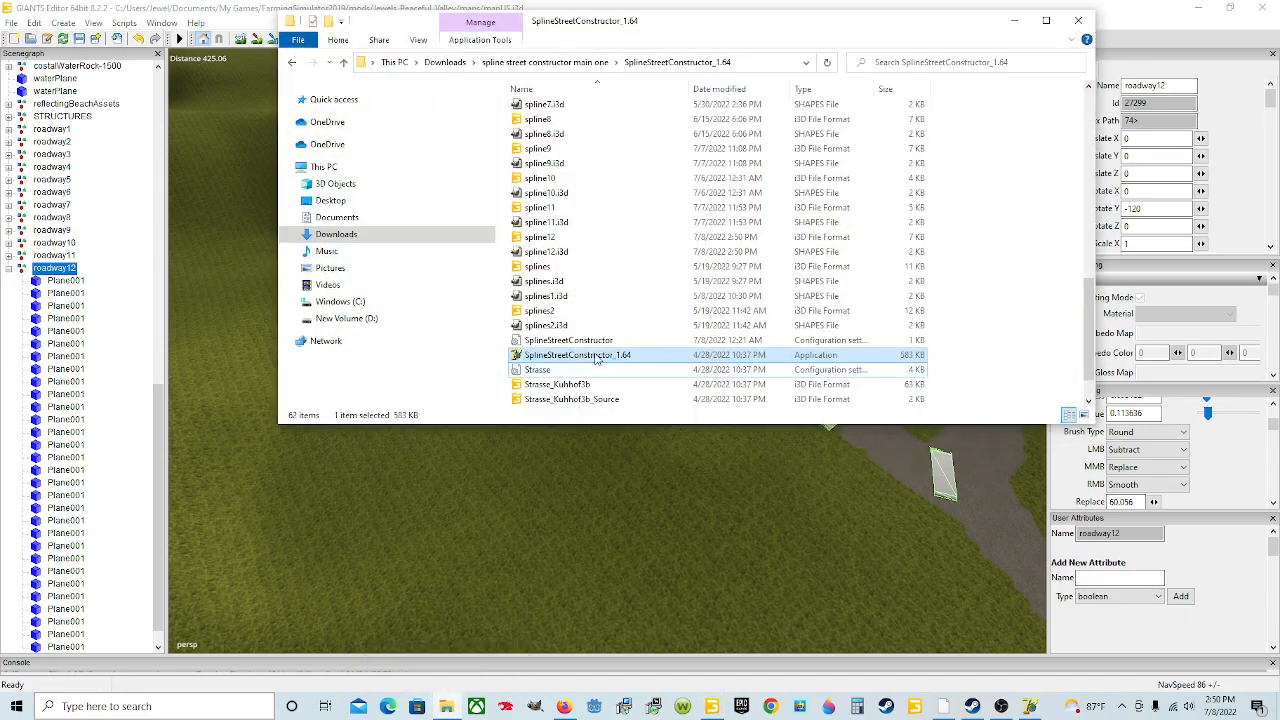
{"action": "left_click", "coordinate": [1014, 20]}
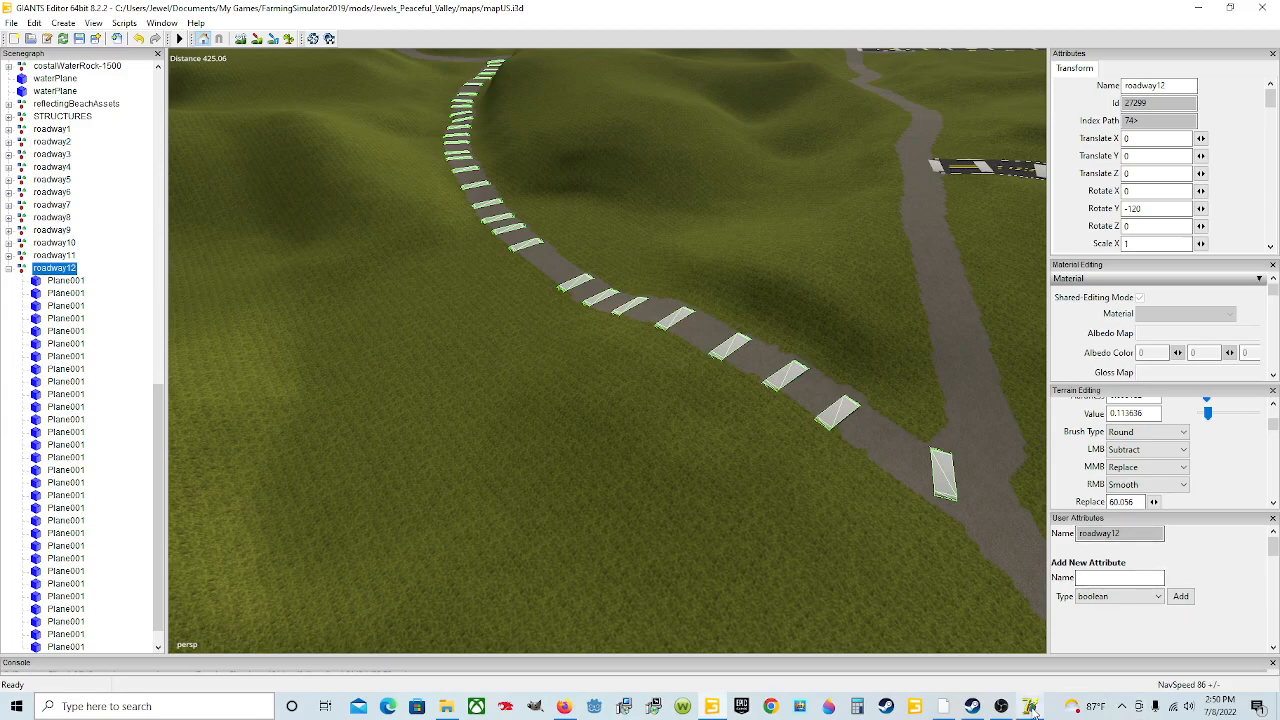
Step: Switch to SplineStreetConstructor, load the Strasse parameters for the left edge and preview the cross-section
{"action": "left_click", "coordinate": [1030, 707]}
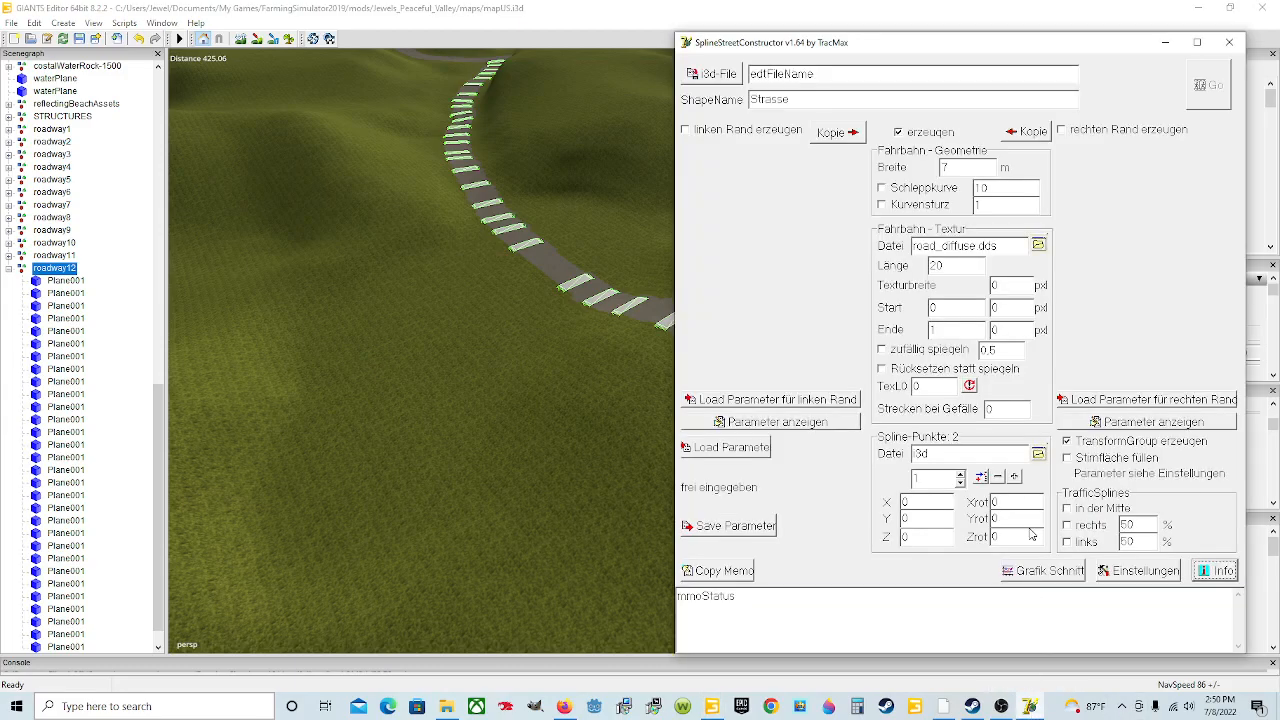
{"action": "left_click", "coordinate": [735, 404]}
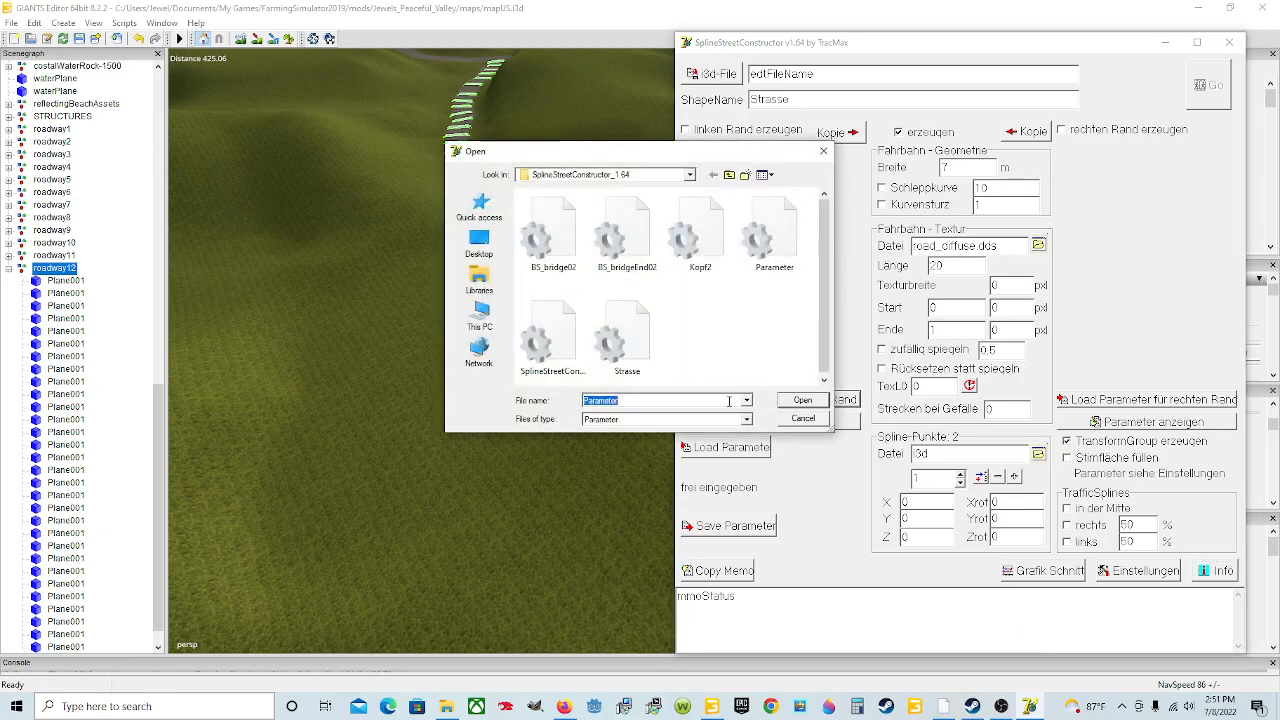
{"action": "left_click", "coordinate": [660, 374]}
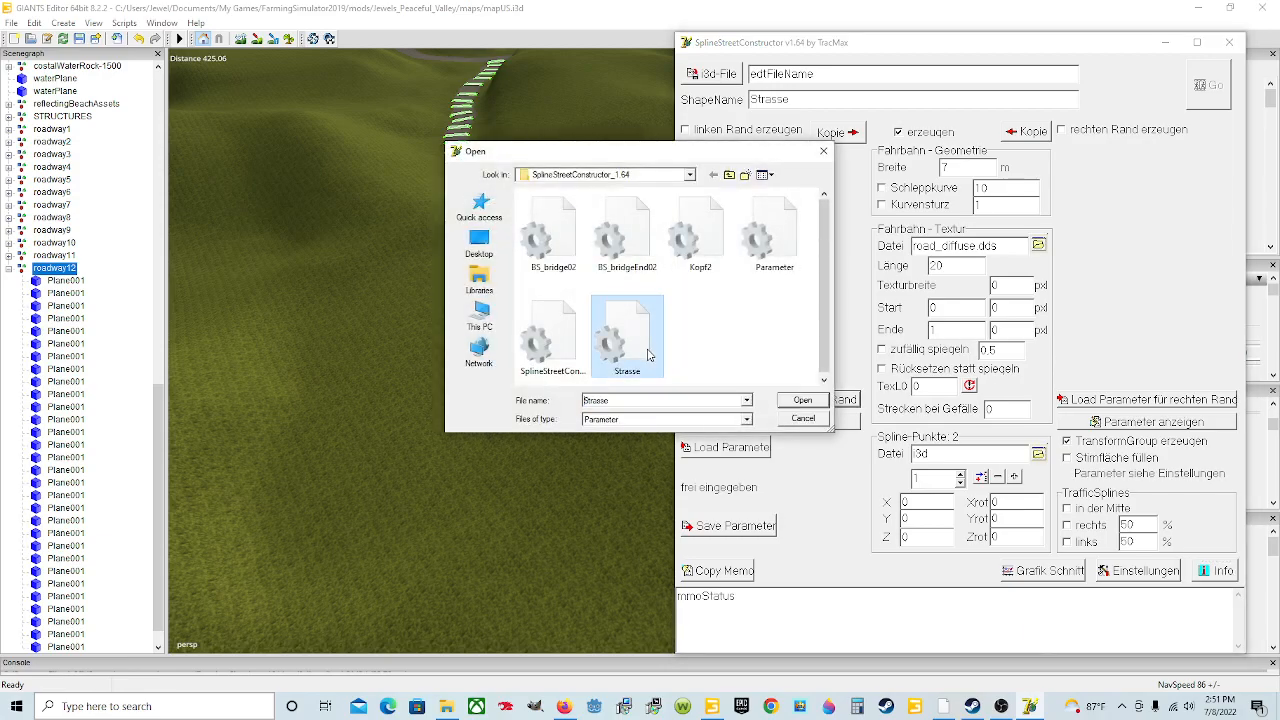
{"action": "left_click", "coordinate": [802, 401]}
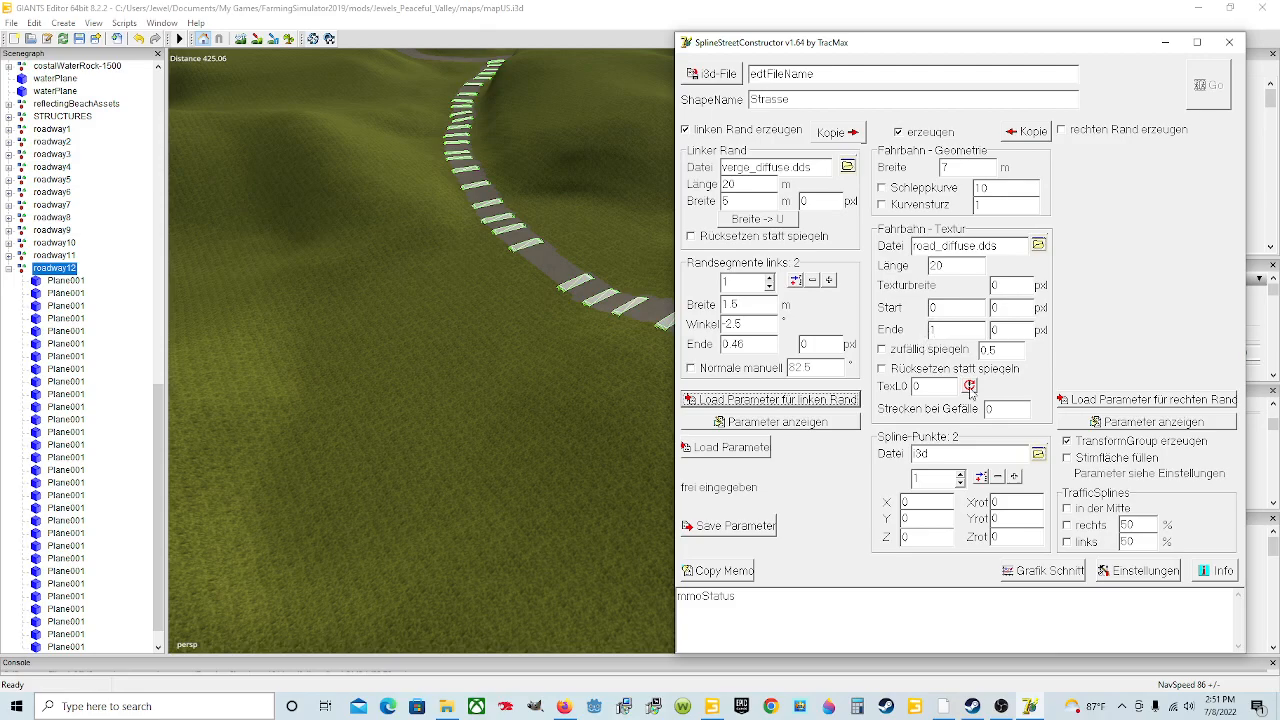
{"action": "left_click", "coordinate": [1037, 580]}
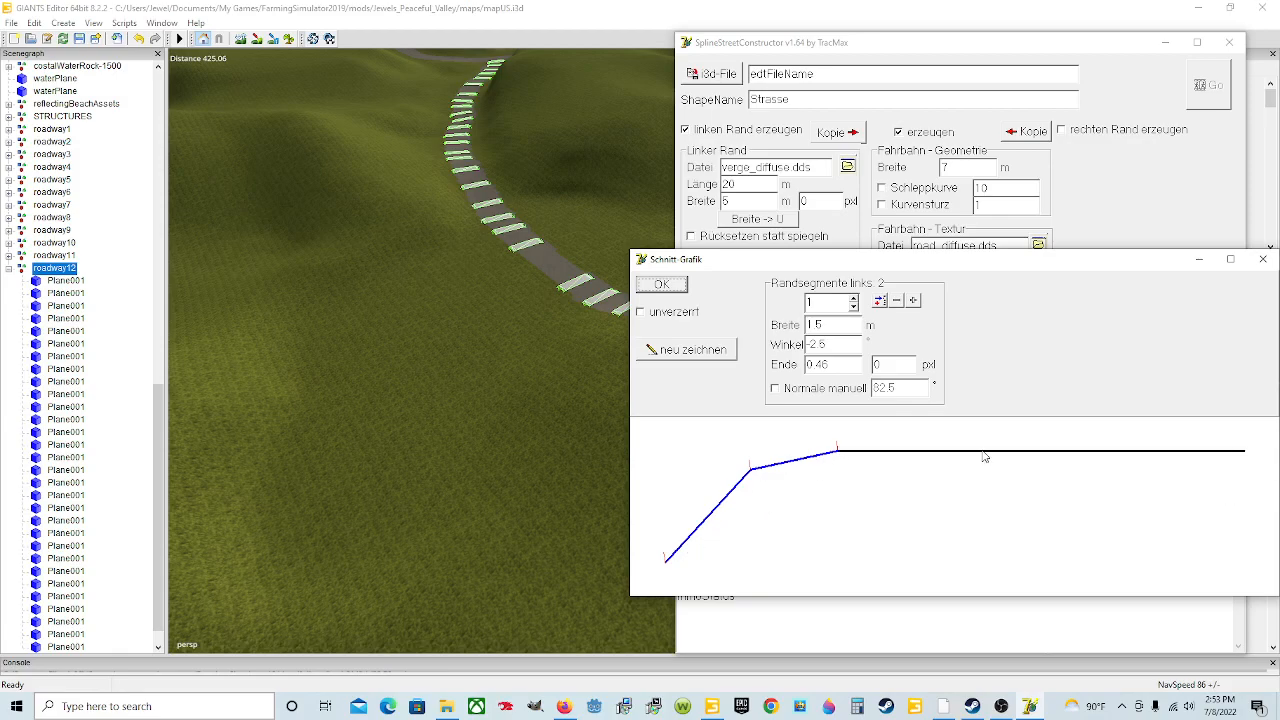
{"action": "left_click", "coordinate": [1265, 262]}
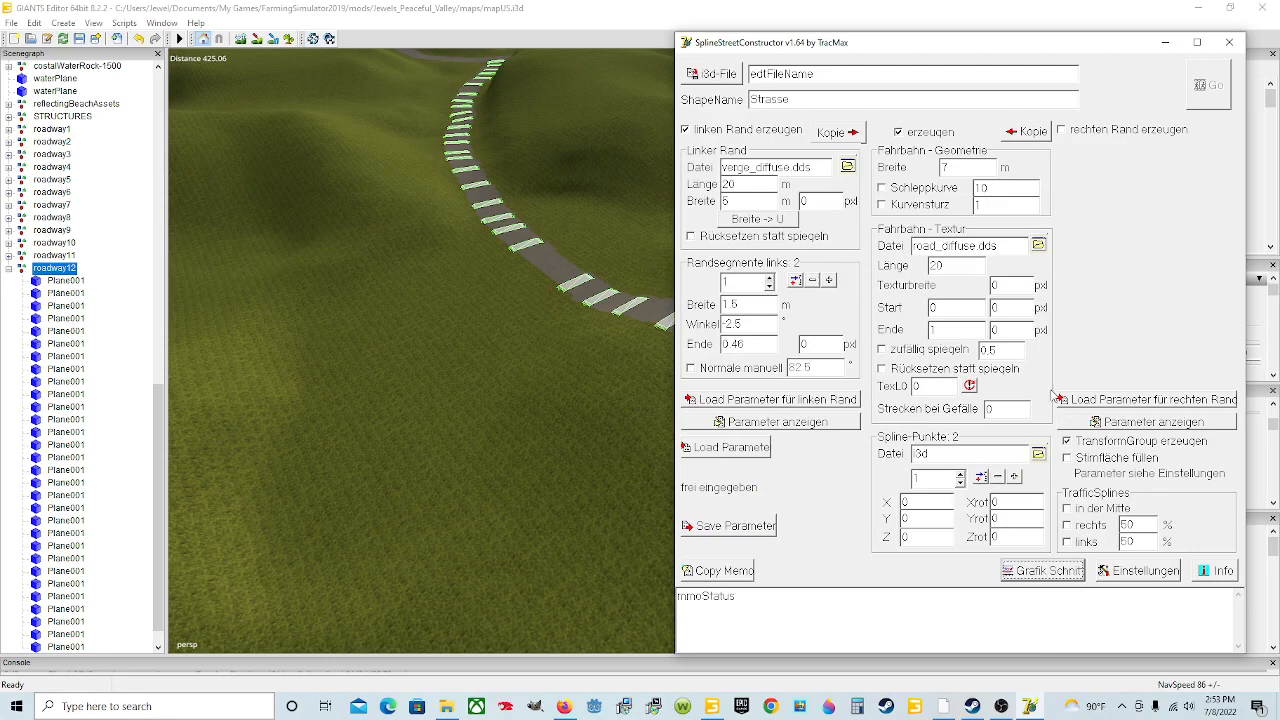
Step: Enable the right edge, copy the left edge settings to it and preview the cross-section
{"action": "left_click", "coordinate": [1062, 131]}
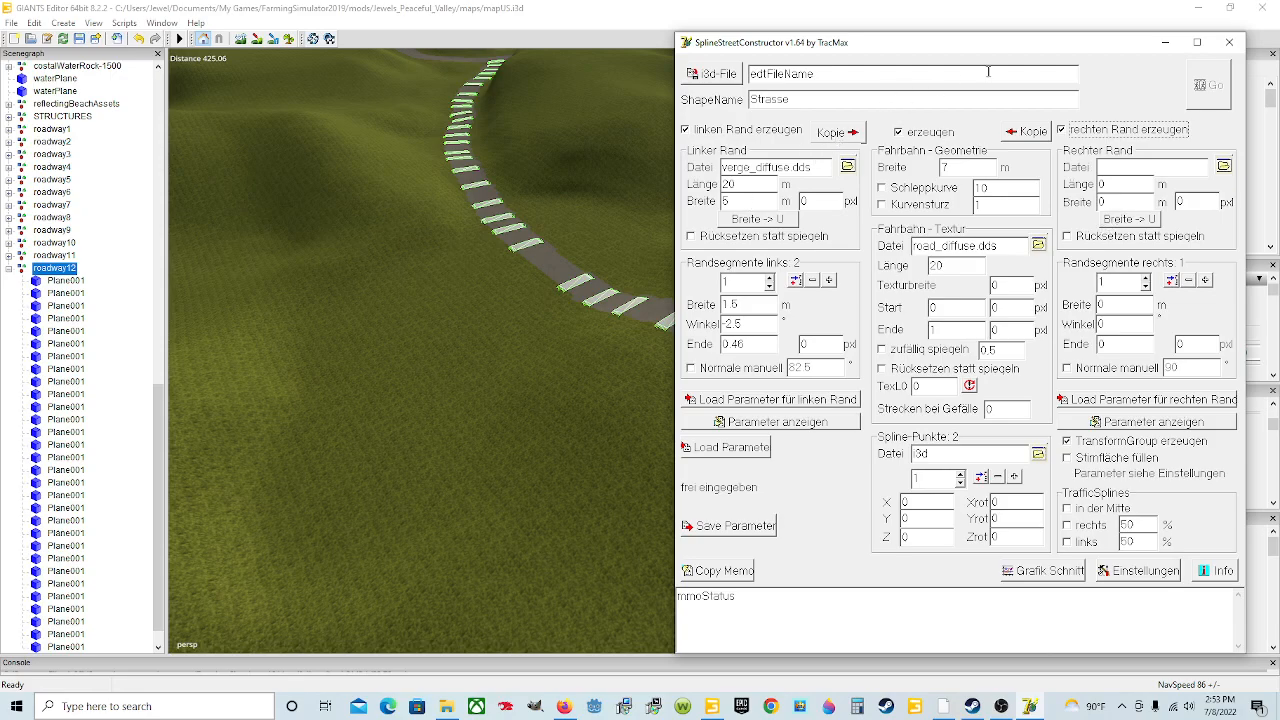
{"action": "left_click", "coordinate": [840, 134]}
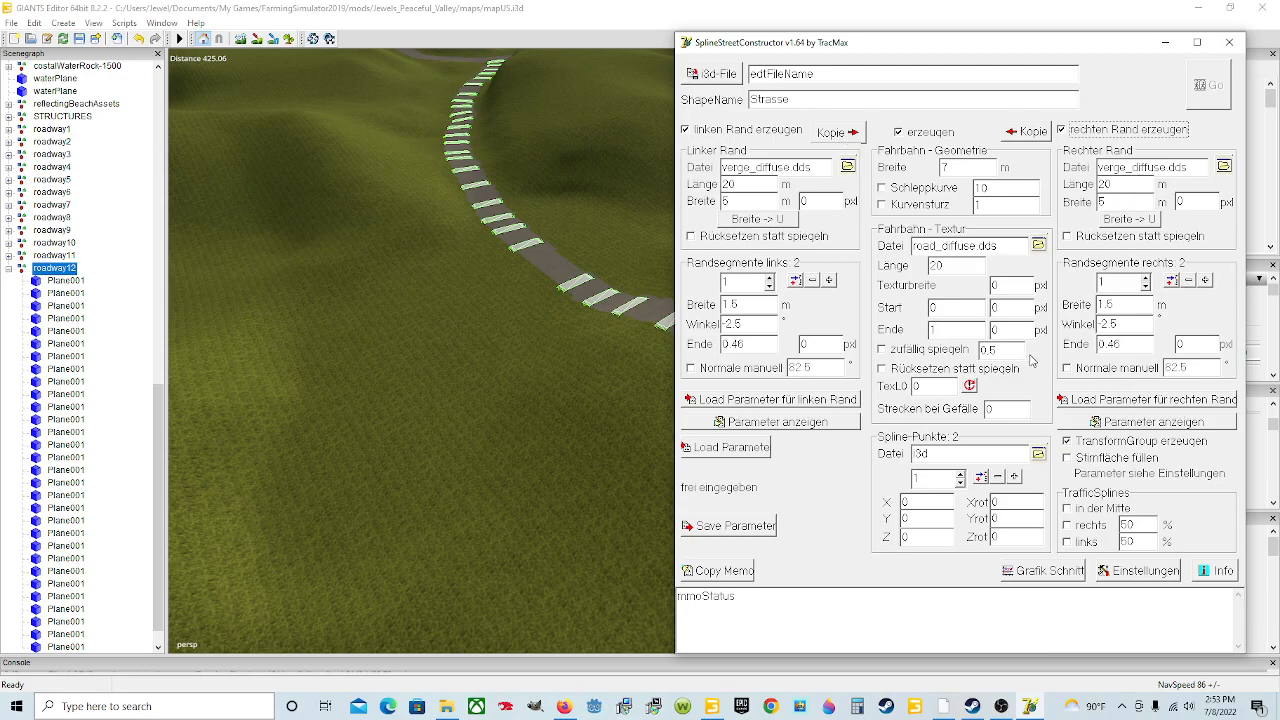
{"action": "left_click", "coordinate": [1040, 571]}
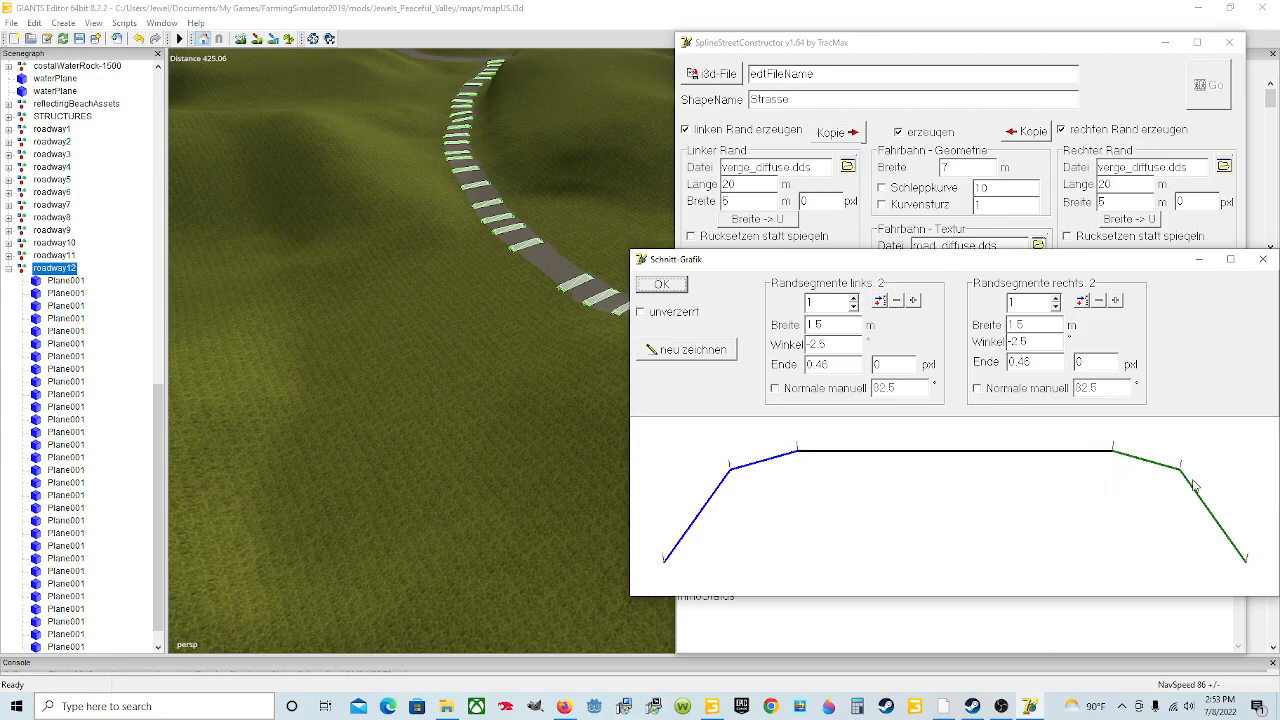
{"action": "left_click", "coordinate": [1263, 260]}
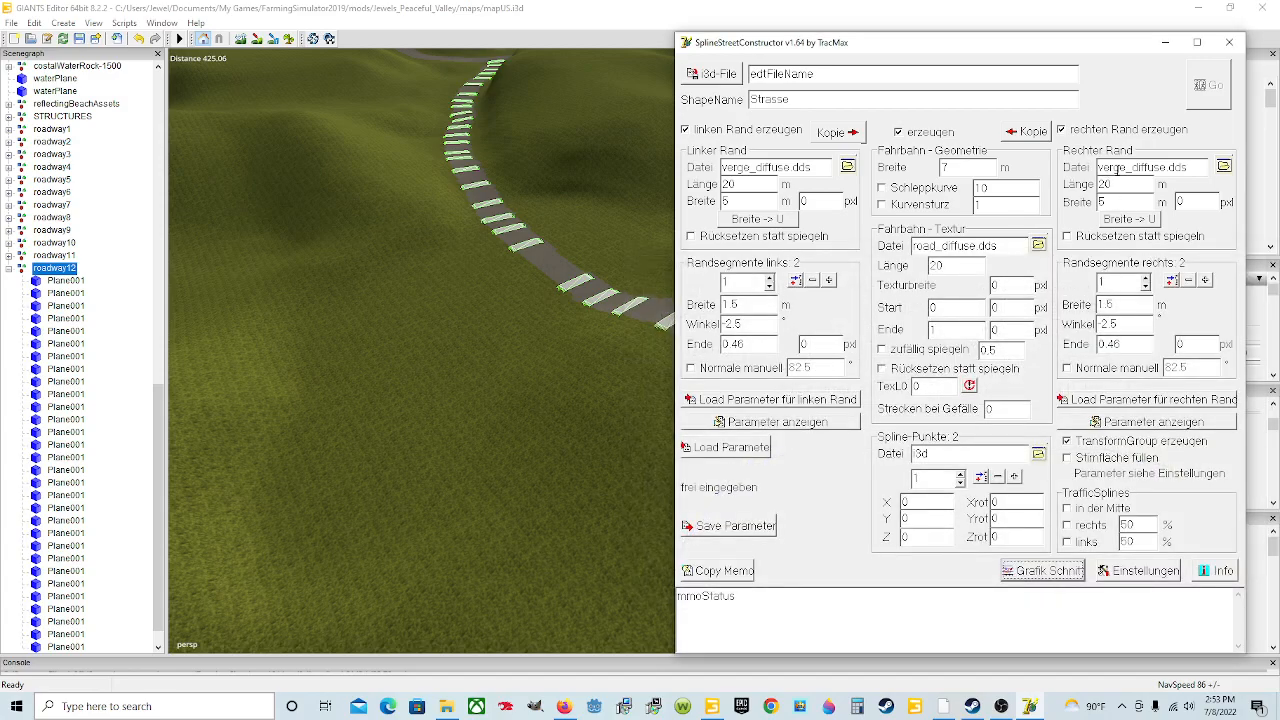
Step: Select verge_diffuse.dds as the left edge texture
{"action": "left_click", "coordinate": [848, 167]}
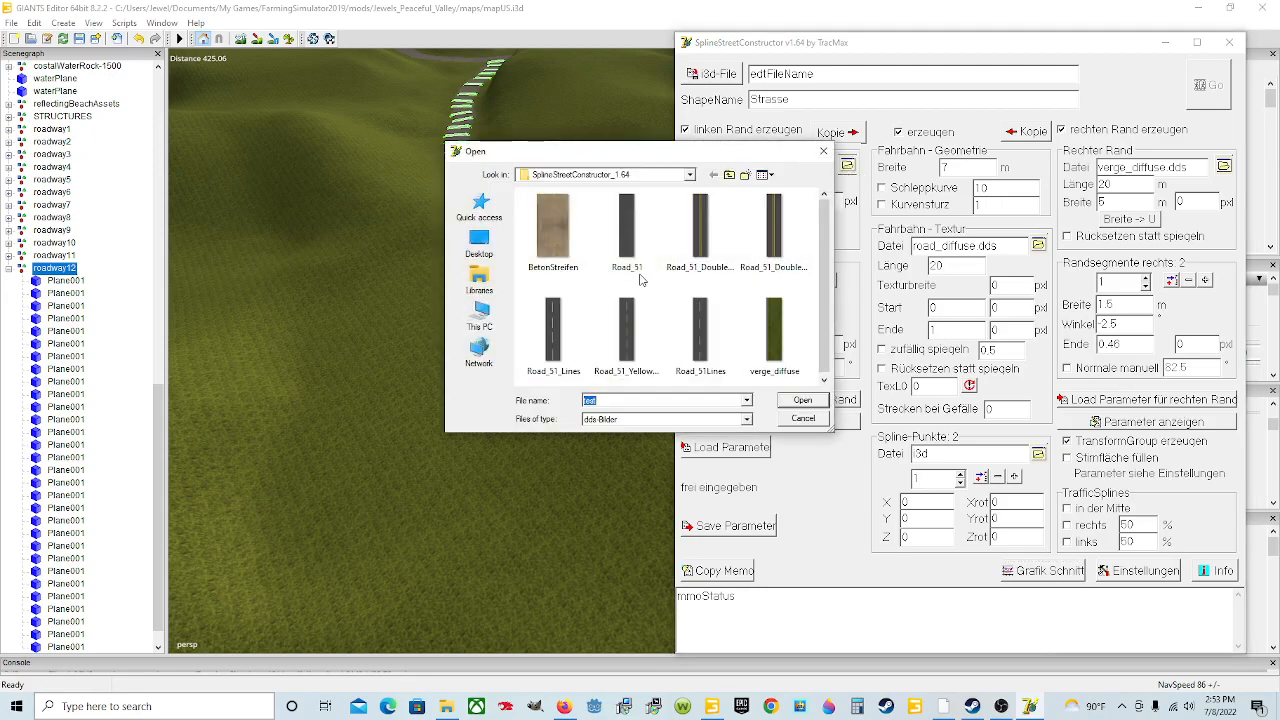
{"action": "left_click", "coordinate": [778, 372]}
{"action": "left_click", "coordinate": [797, 400]}
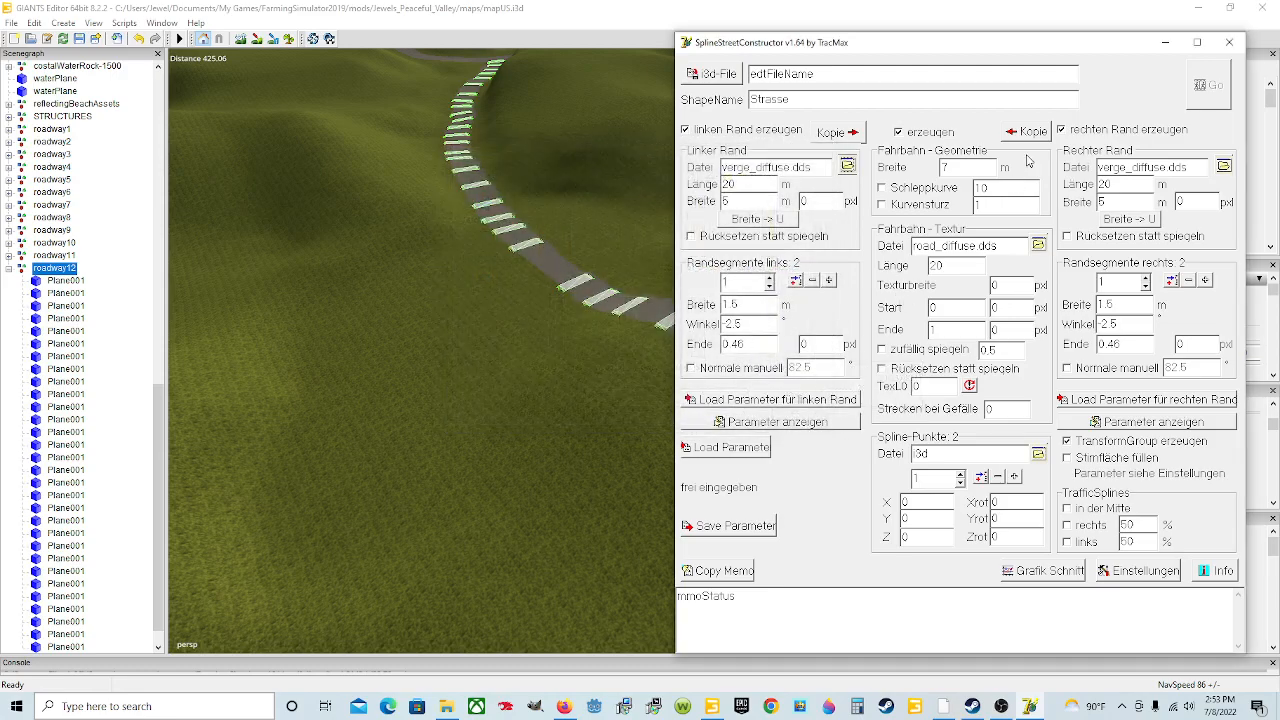
Step: Turn off both the right and left edge options and set the roadway width to 9 m
{"action": "left_click", "coordinate": [1062, 131]}
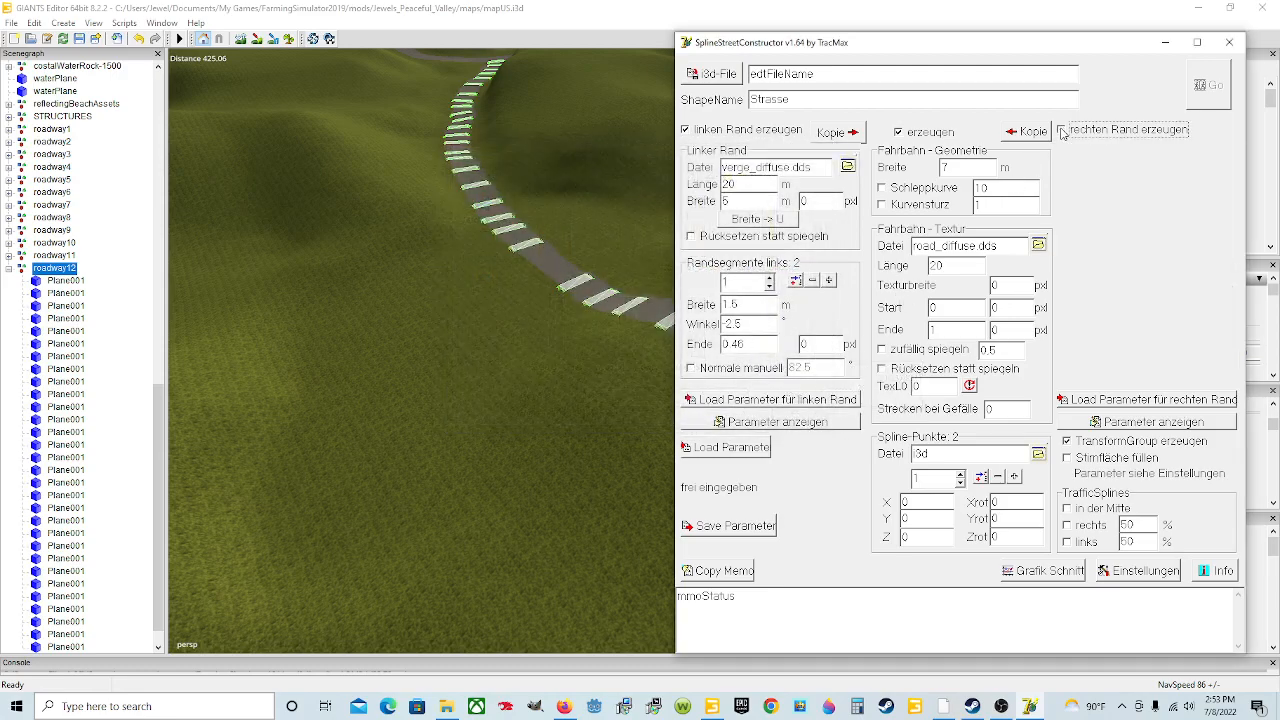
{"action": "left_click", "coordinate": [685, 130]}
{"action": "double_click", "coordinate": [960, 169]}
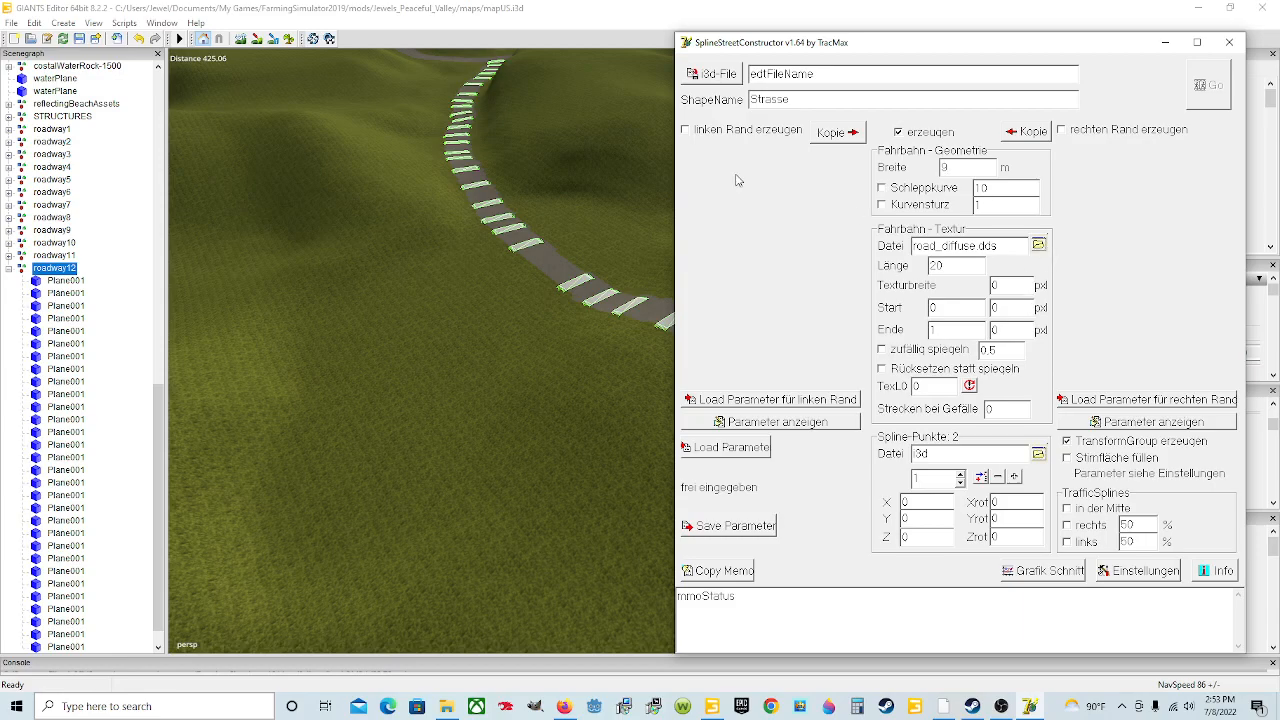
Step: Name the shape roadway12 and set the output i3d file to roadway12 in the SplineStreetConstructor folder
{"action": "double_click", "coordinate": [775, 99]}
{"action": "type", "text": "roadway12"}
{"action": "left_click", "coordinate": [711, 80]}
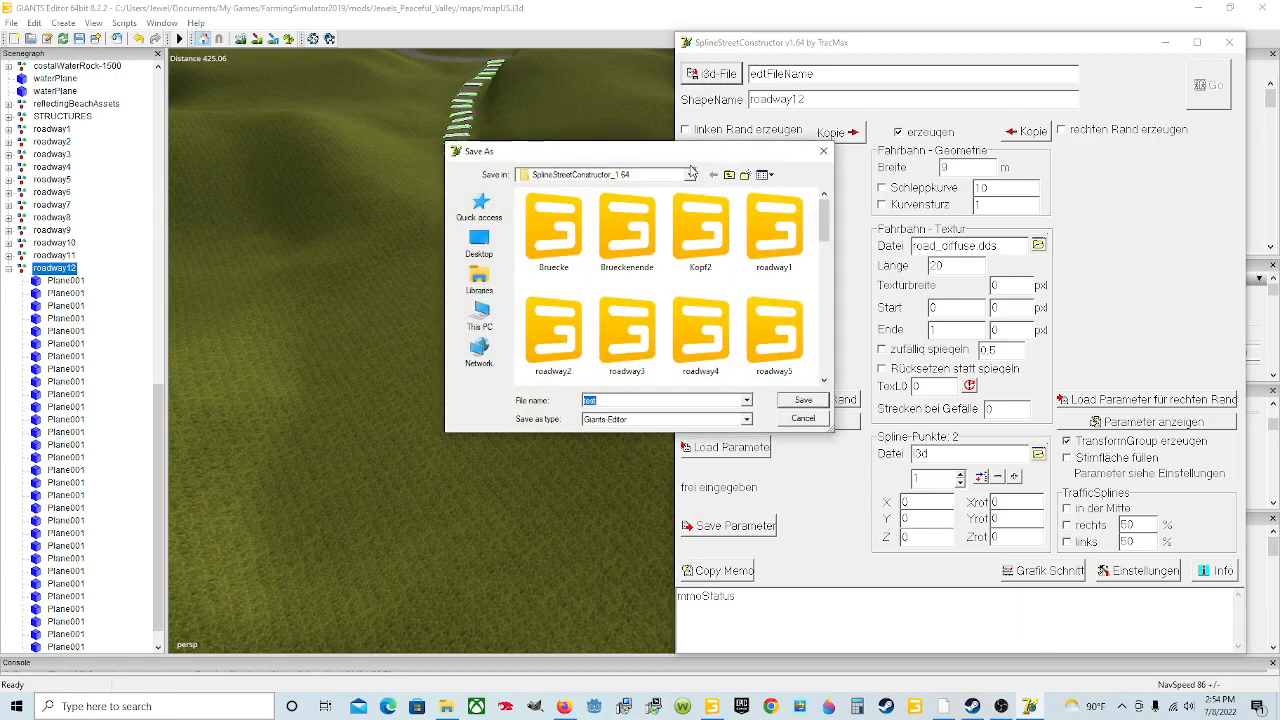
{"action": "scroll", "coordinate": [631, 340], "scroll_direction": "down", "scroll_amount": 3}
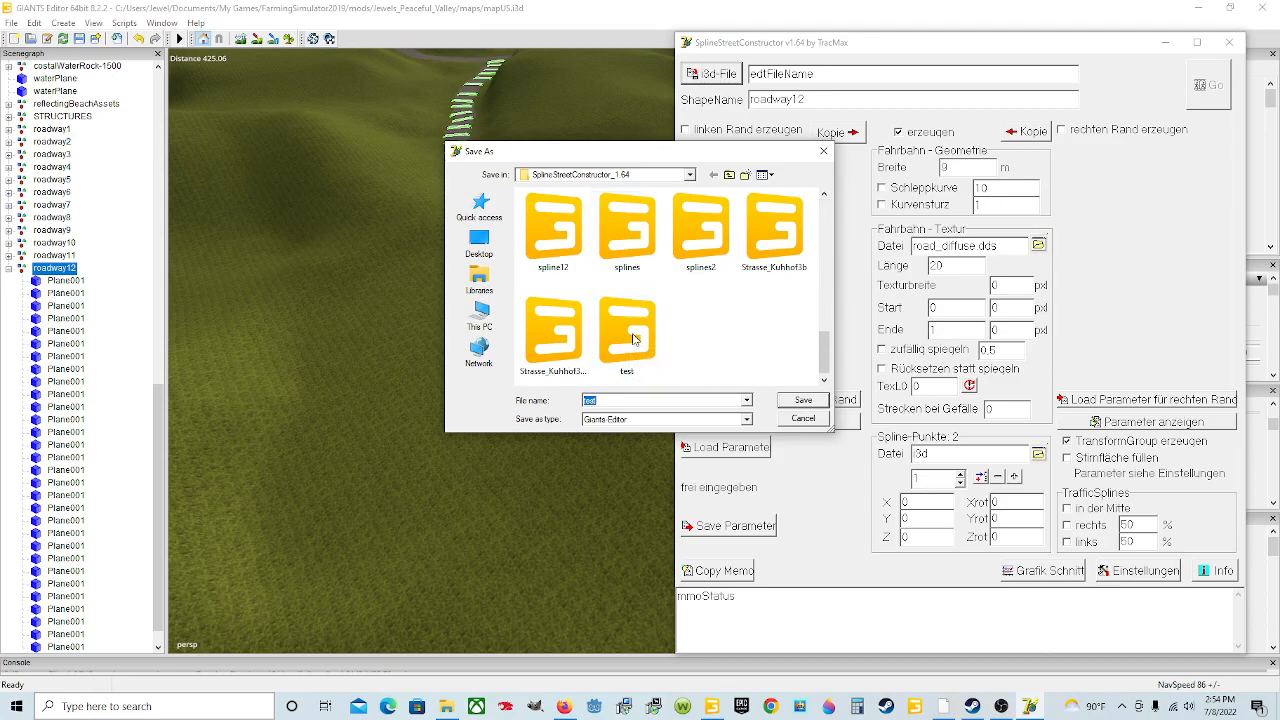
{"action": "scroll", "coordinate": [632, 340], "scroll_direction": "up", "scroll_amount": 3}
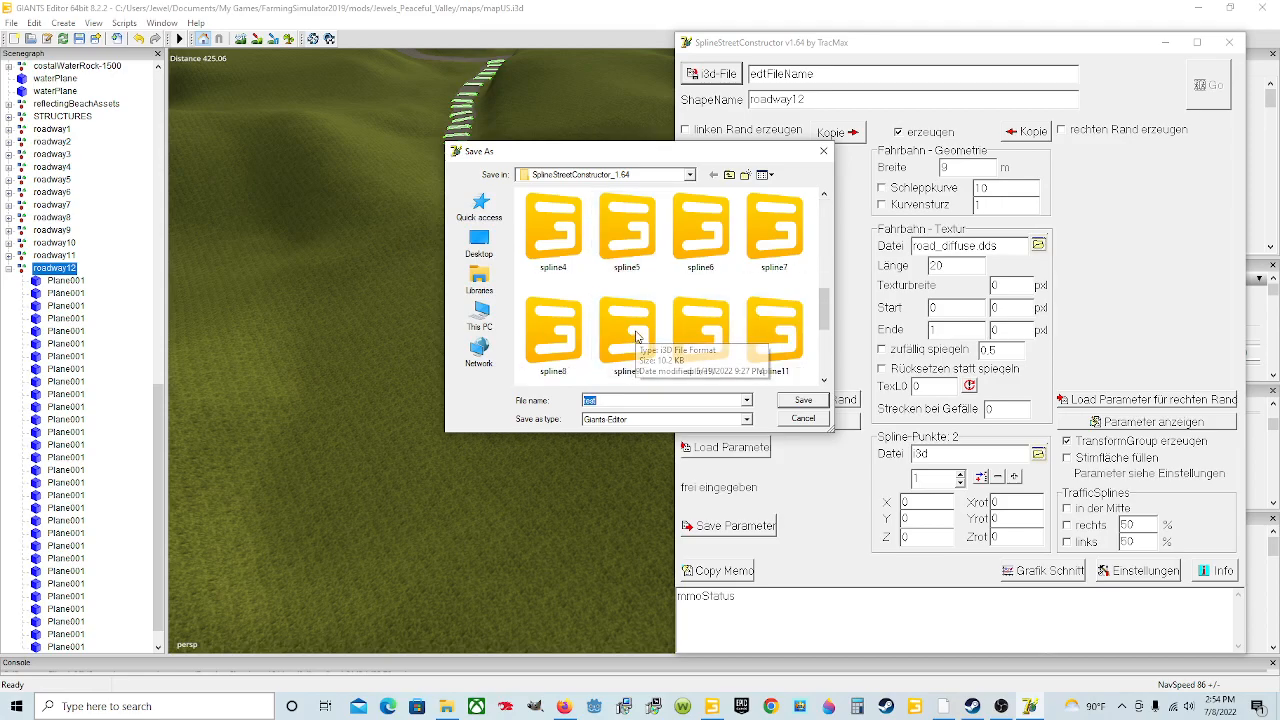
{"action": "left_click", "coordinate": [700, 228]}
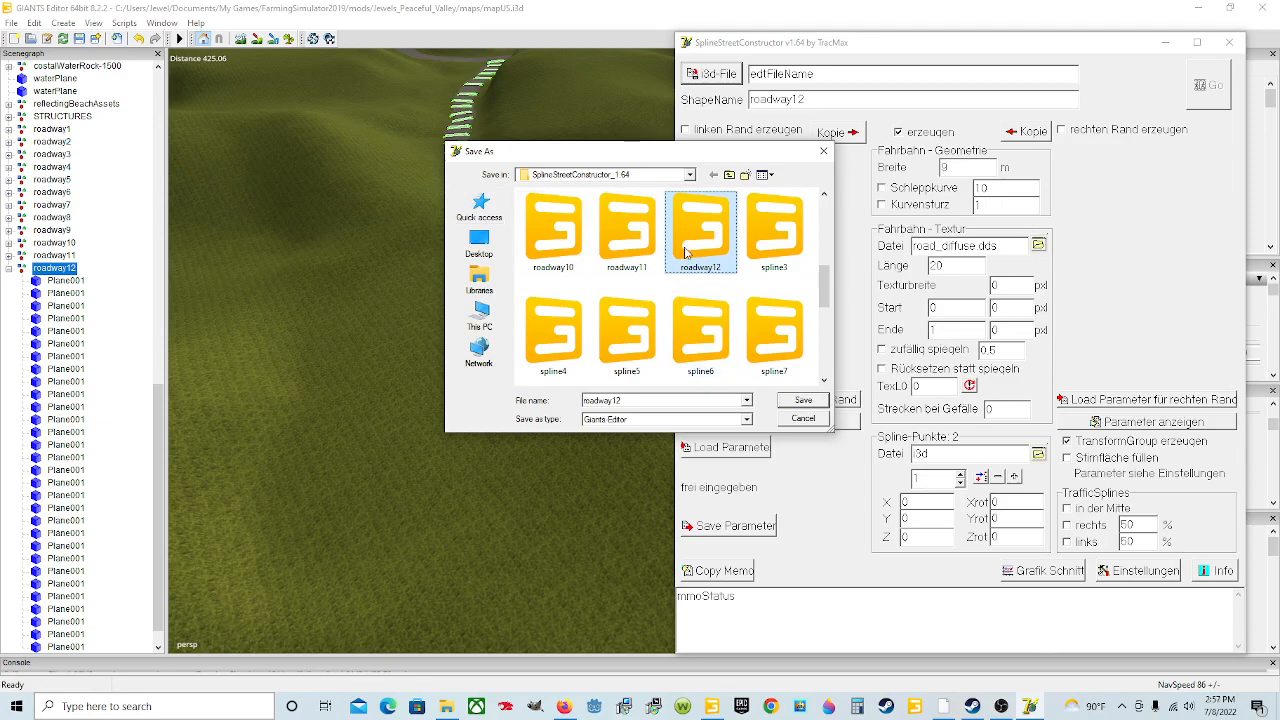
{"action": "left_click", "coordinate": [790, 400]}
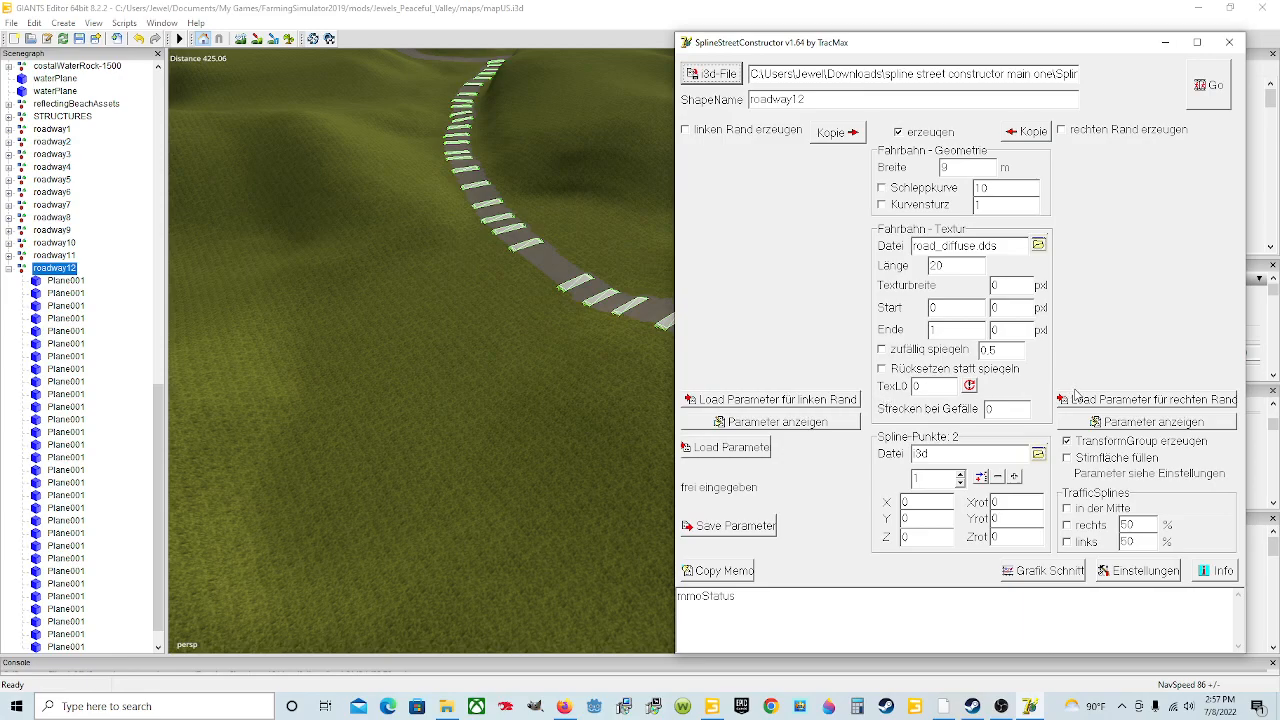
Step: Select Road_51_DoubleYellowLine as the roadway texture file
{"action": "left_click", "coordinate": [1038, 245]}
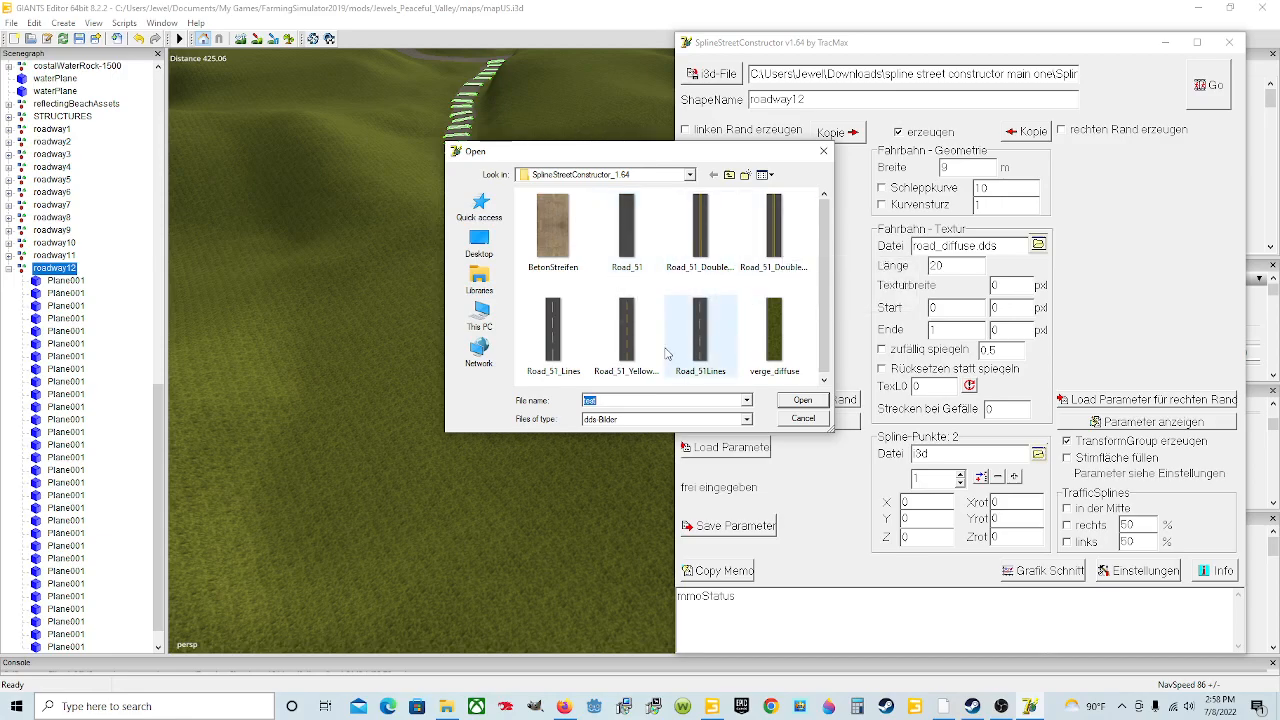
{"action": "left_click", "coordinate": [776, 250]}
{"action": "left_click", "coordinate": [802, 400]}
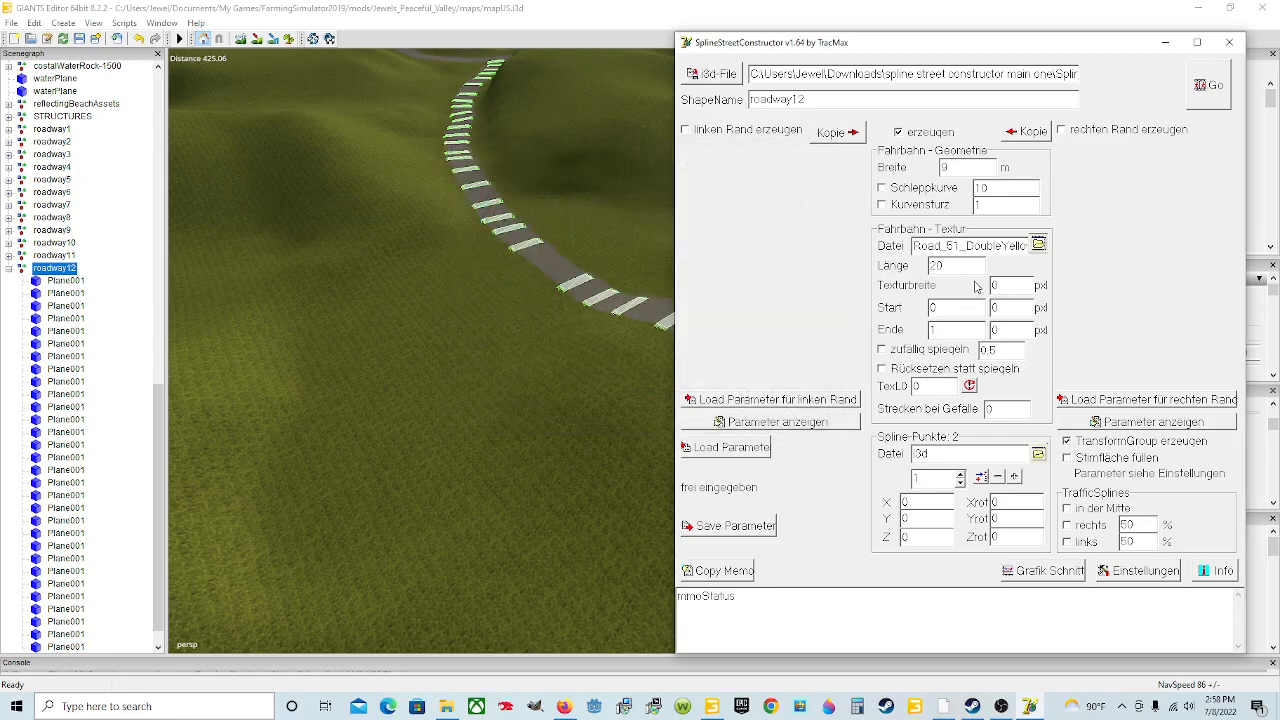
Step: Load spline12 as the spline points file
{"action": "left_click", "coordinate": [1039, 454]}
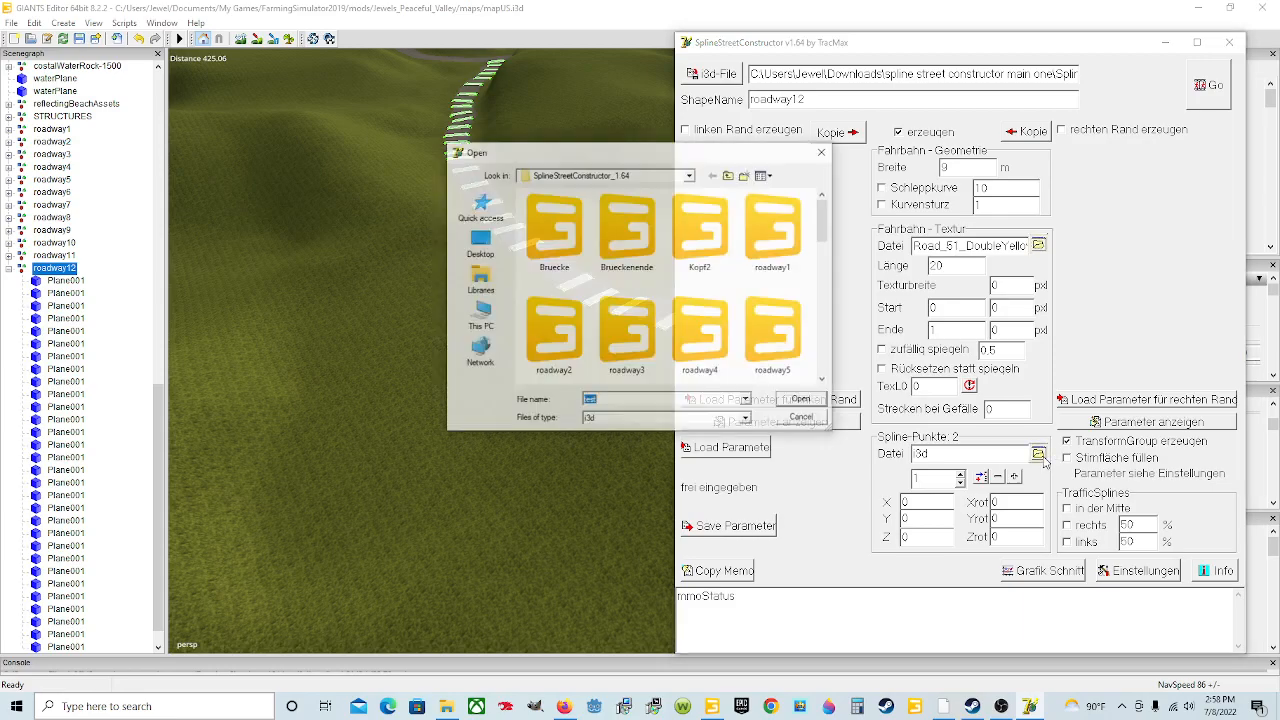
{"action": "scroll", "coordinate": [686, 329], "scroll_direction": "down", "scroll_amount": 5}
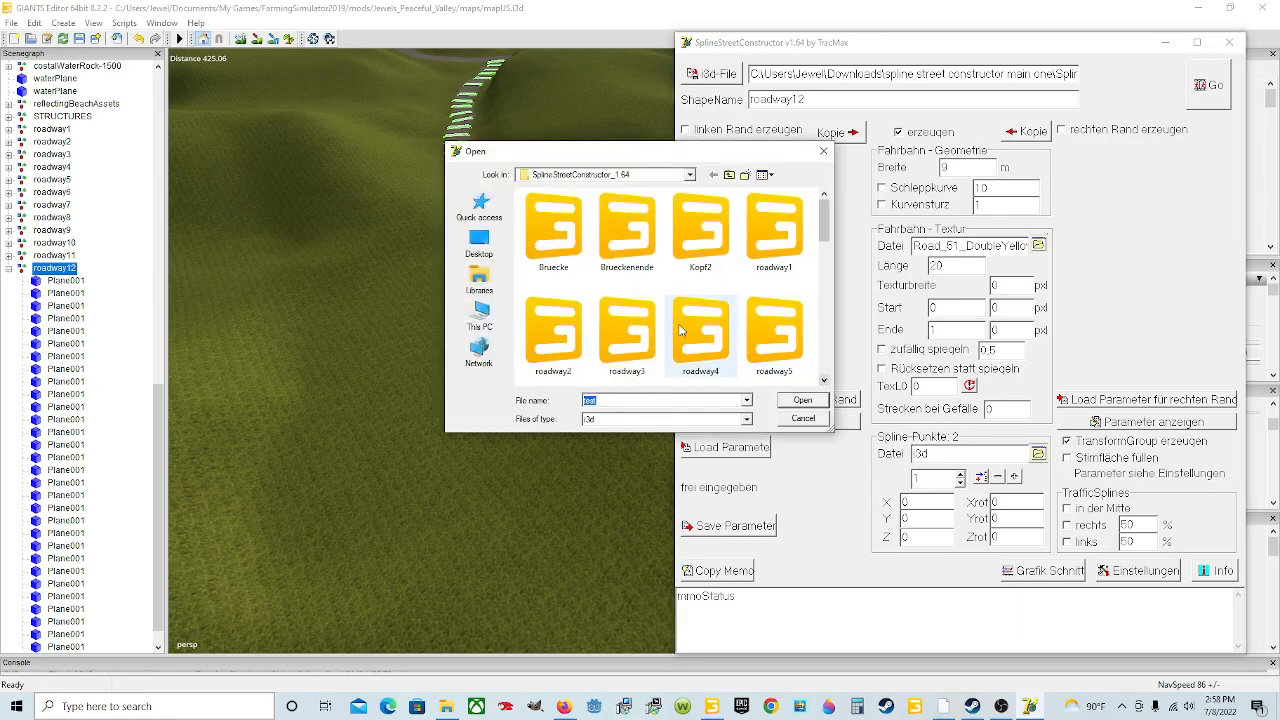
{"action": "scroll", "coordinate": [660, 335], "scroll_direction": "down", "scroll_amount": 2}
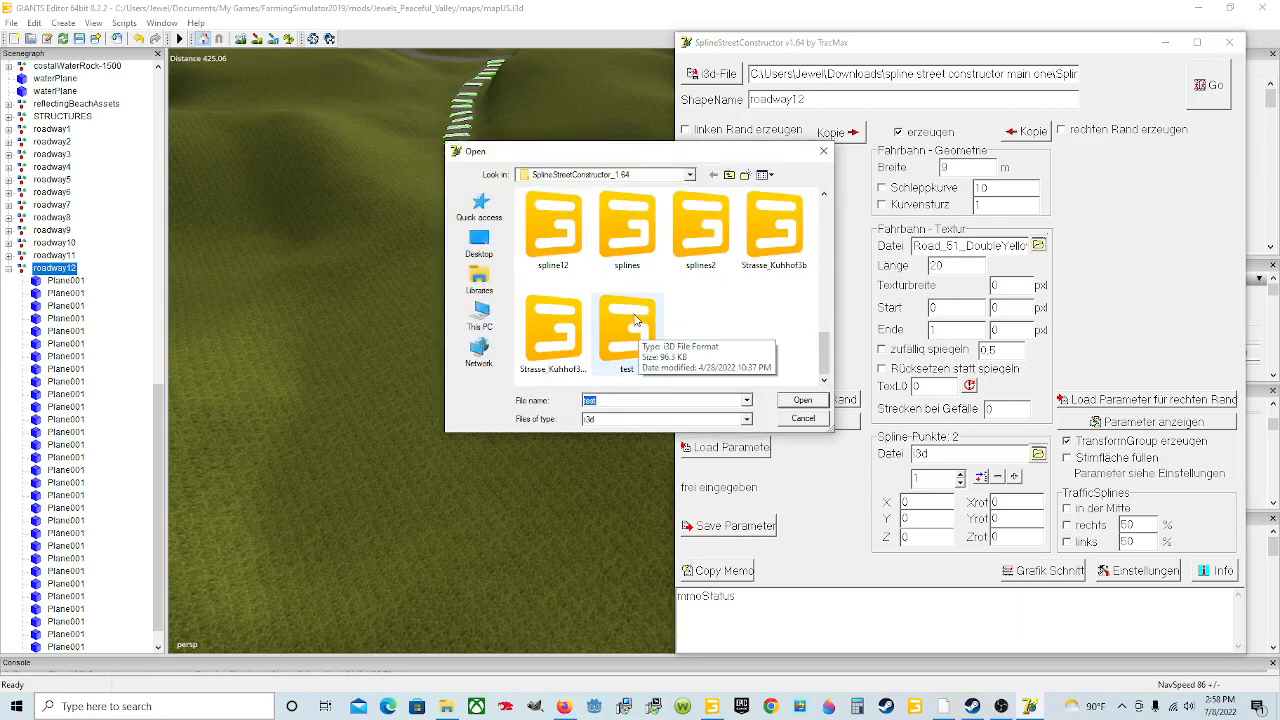
{"action": "left_click", "coordinate": [553, 228]}
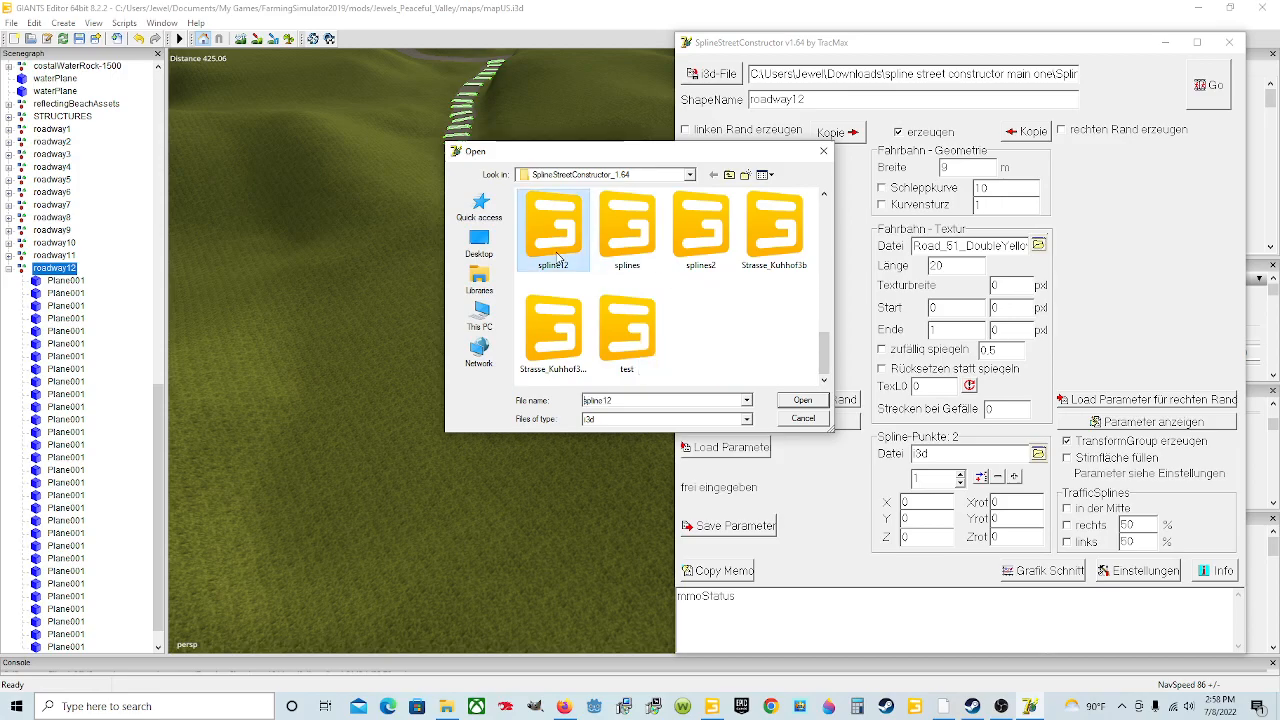
{"action": "left_click", "coordinate": [800, 400]}
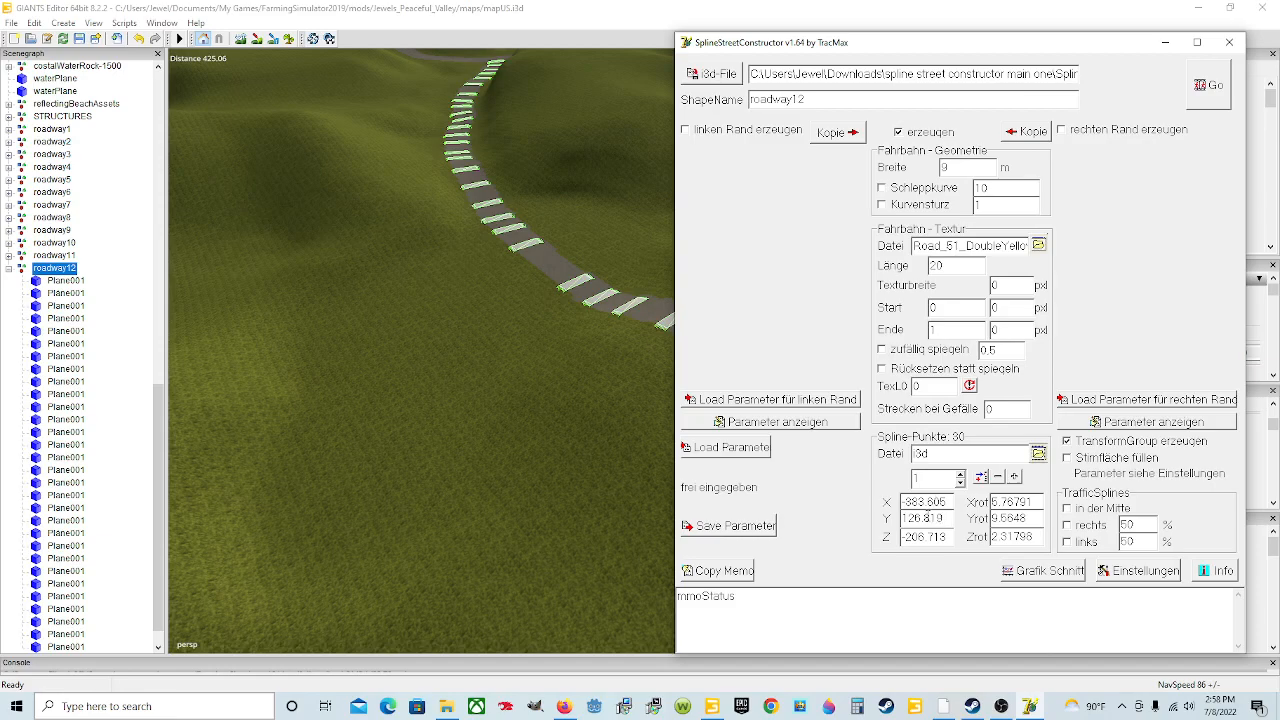
Step: Open the Einstellungen general settings dialog and close it without changes
{"action": "left_click_drag", "start_coordinate": [943, 42], "coordinate": [637, 37]}
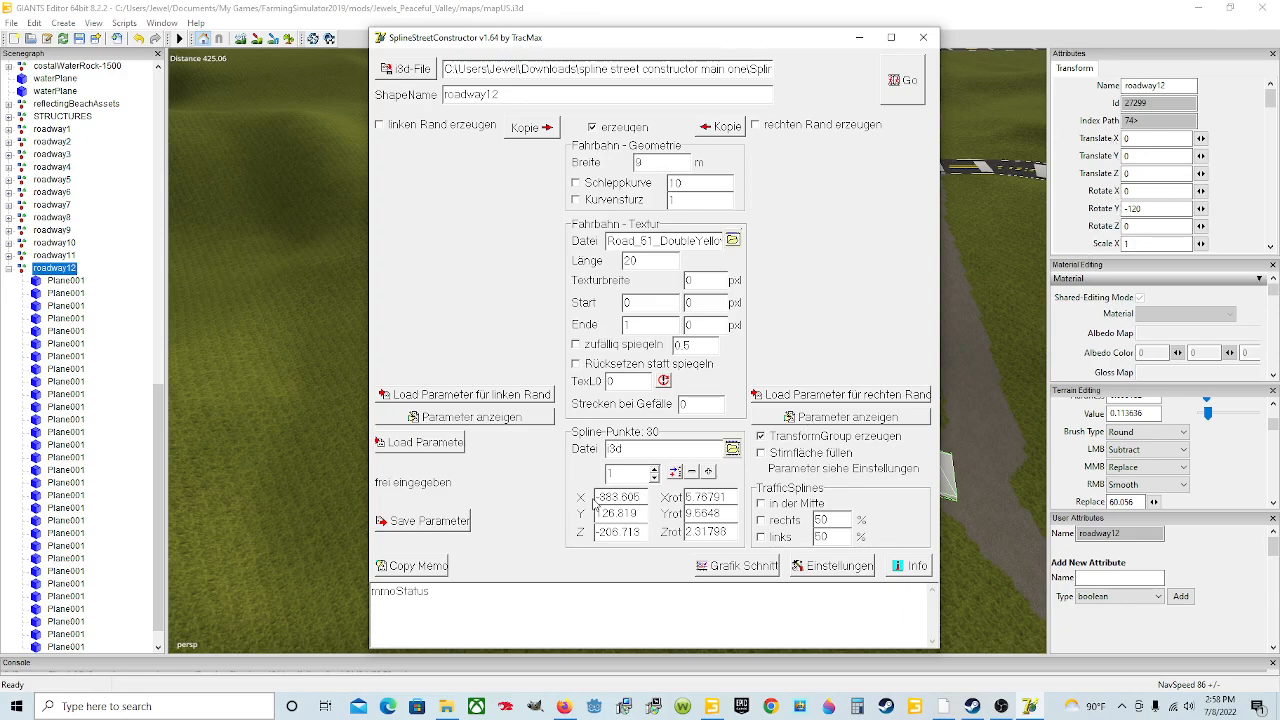
{"action": "left_click", "coordinate": [654, 467]}
{"action": "left_click", "coordinate": [654, 467]}
{"action": "left_click", "coordinate": [654, 477]}
{"action": "left_click", "coordinate": [654, 477]}
{"action": "left_click", "coordinate": [826, 566]}
{"action": "left_click_drag", "start_coordinate": [1166, 183], "coordinate": [999, 183]}
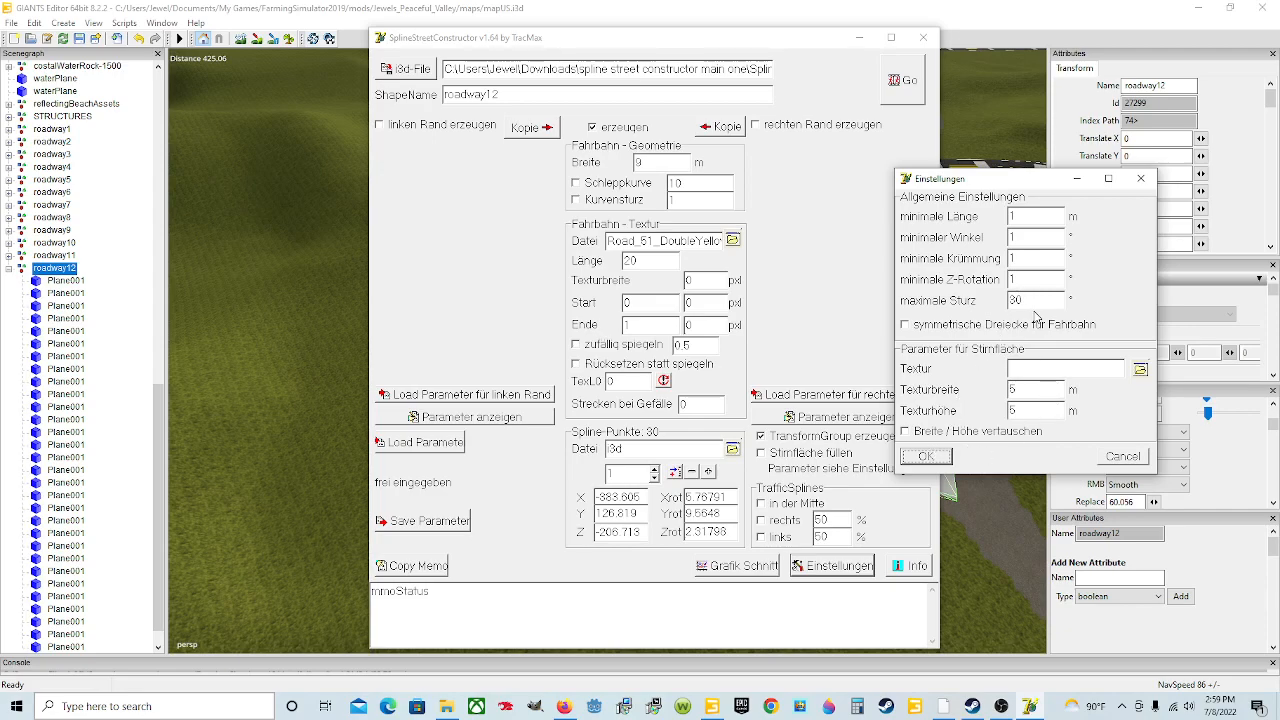
{"action": "left_click", "coordinate": [1122, 457]}
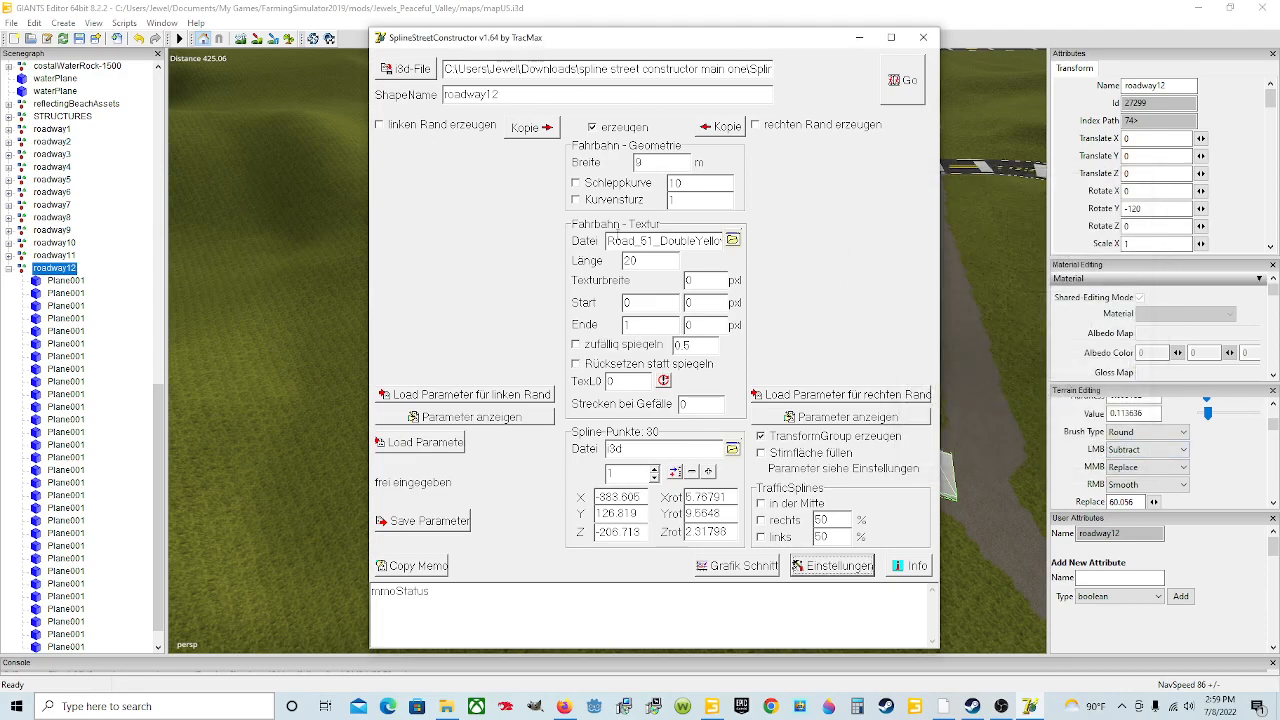
Step: Generate the road and import the resulting roadway12 file into the scene
{"action": "left_click", "coordinate": [893, 86]}
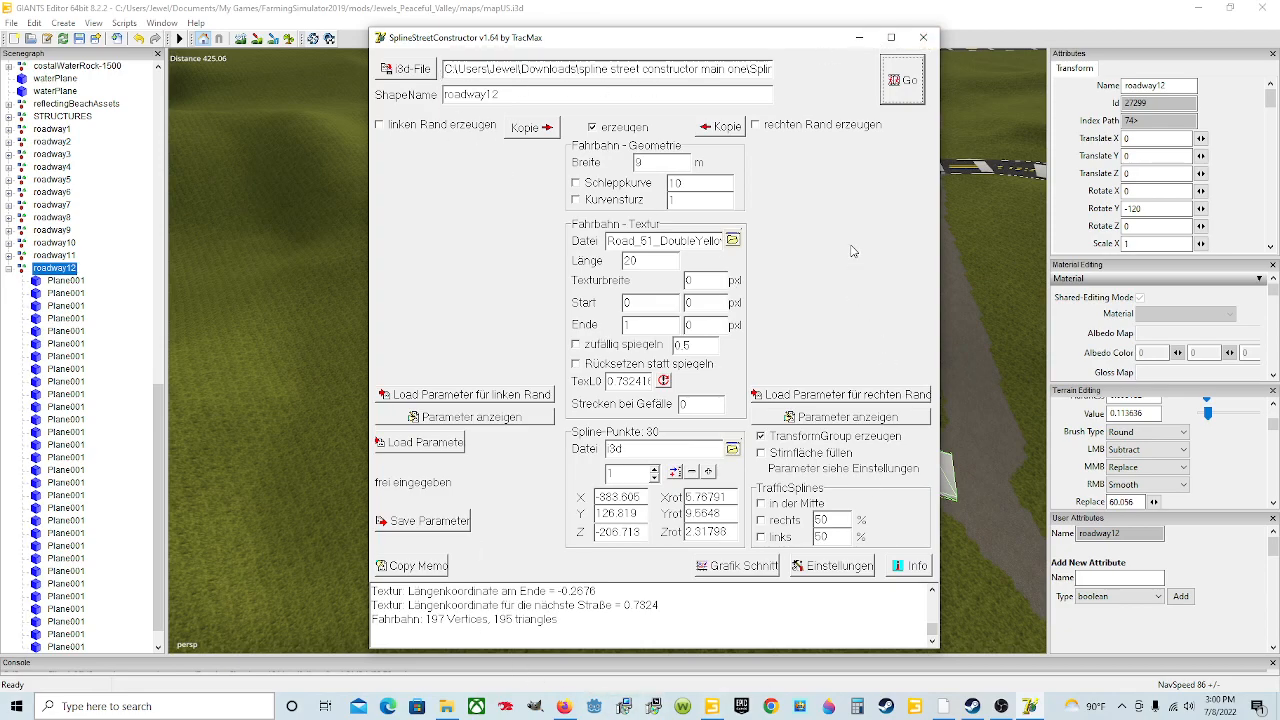
{"action": "left_click", "coordinate": [859, 37]}
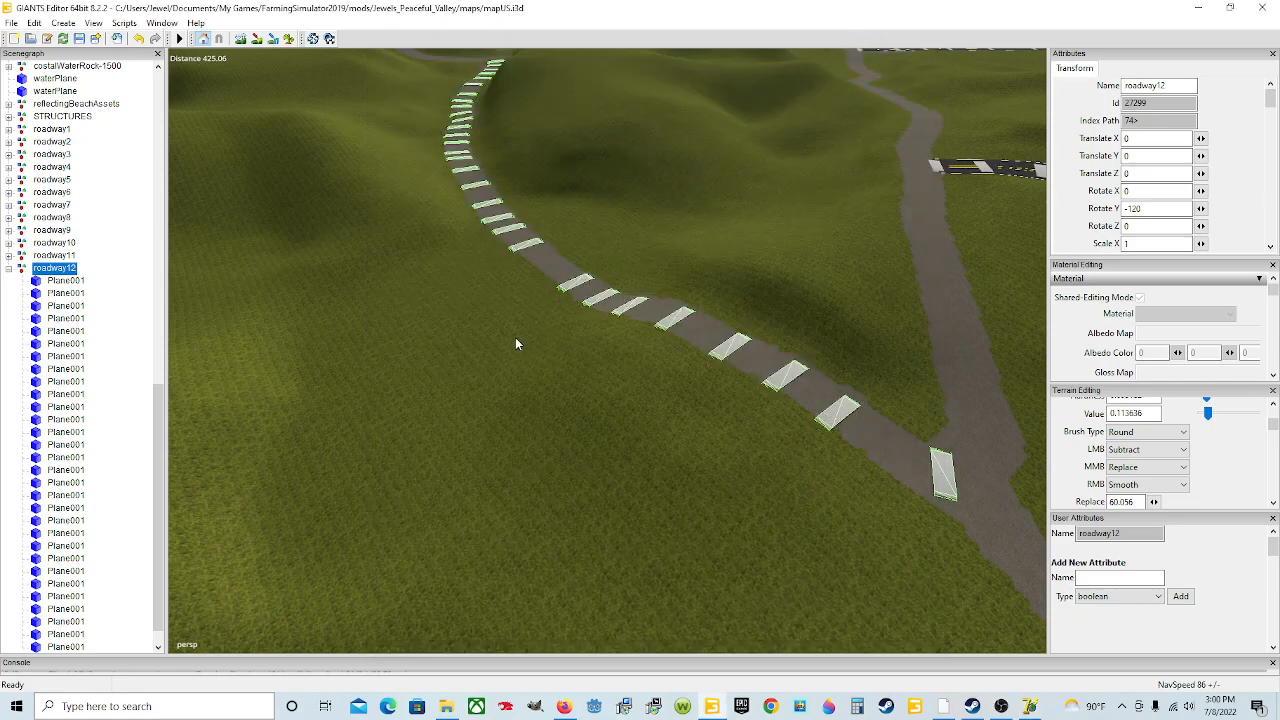
{"action": "left_click", "coordinate": [12, 23]}
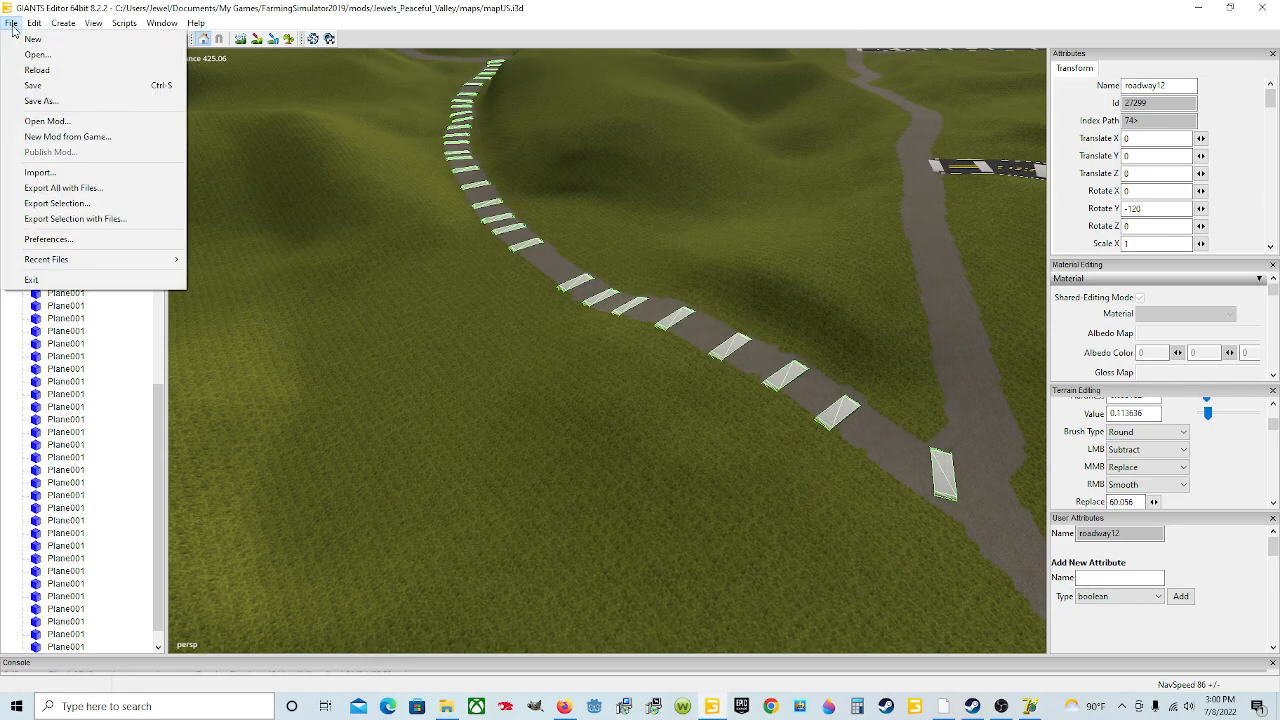
{"action": "left_click", "coordinate": [53, 176]}
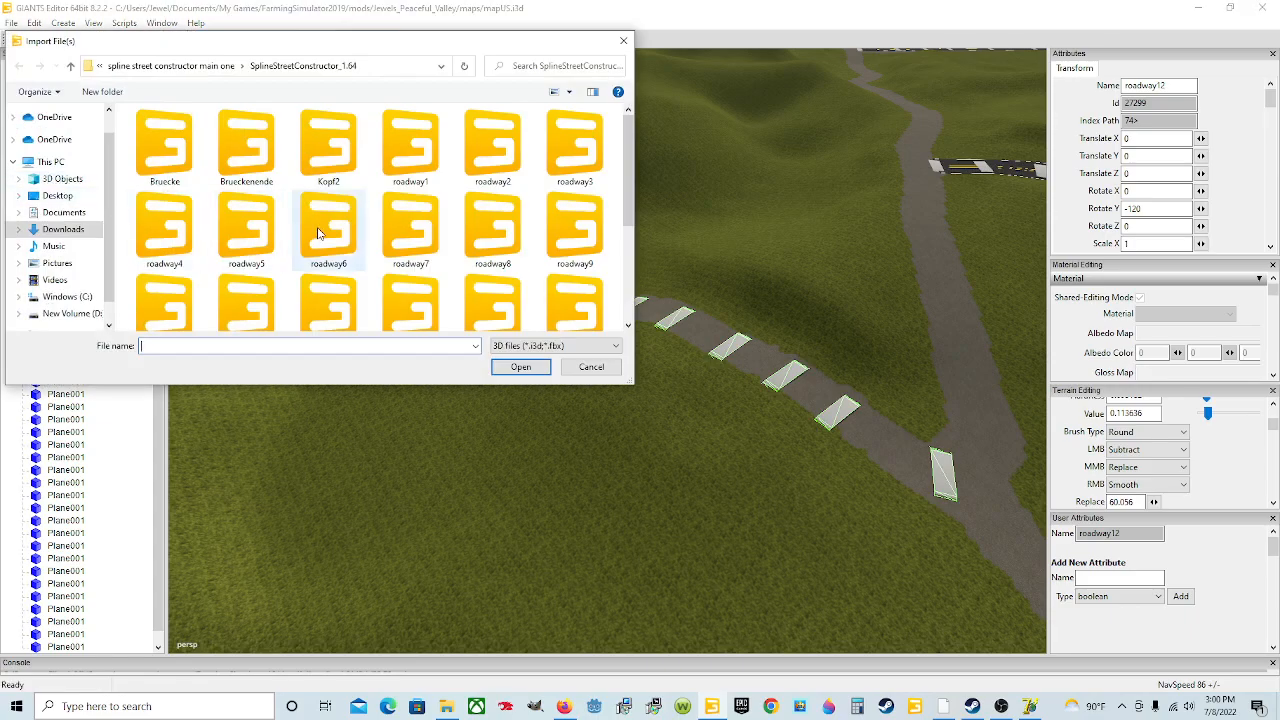
{"action": "scroll", "coordinate": [369, 250], "scroll_direction": "down", "scroll_amount": 1}
{"action": "left_click", "coordinate": [312, 302]}
{"action": "left_click", "coordinate": [519, 366]}
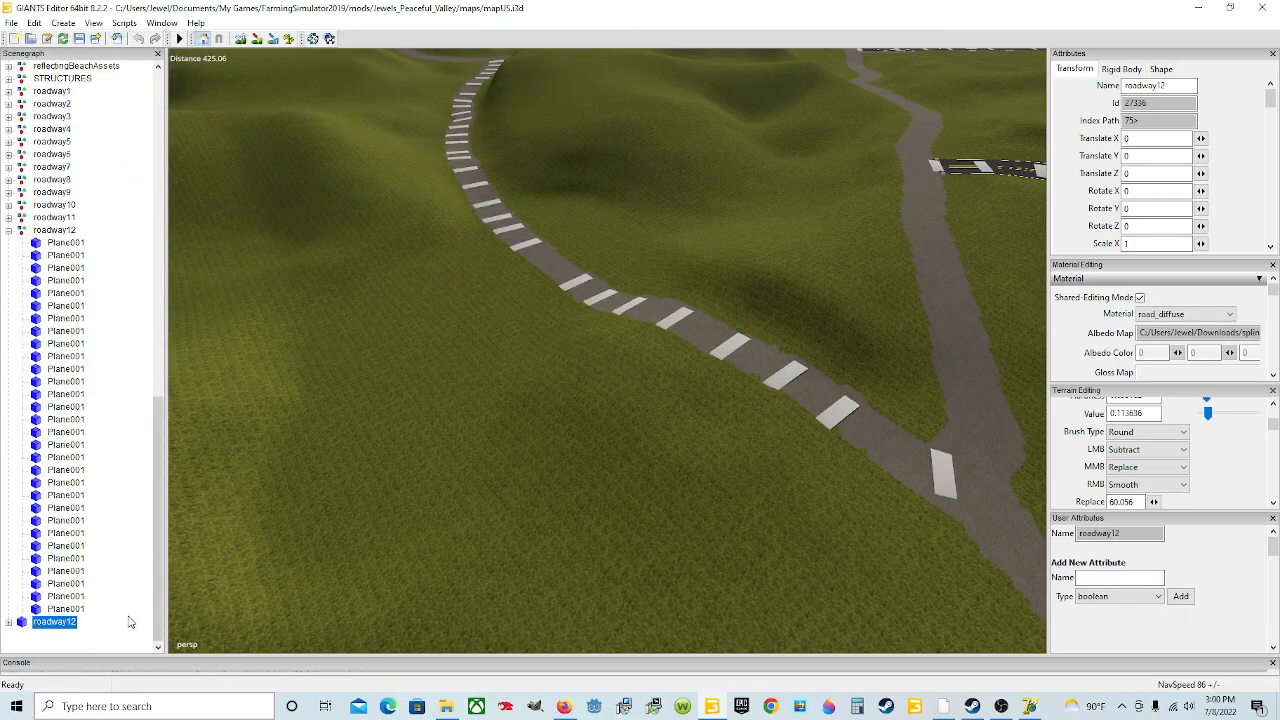
Step: Move the imported roadway12 road into the existing roadway12 group by cutting and pasting it
{"action": "left_click", "coordinate": [34, 22]}
{"action": "left_click", "coordinate": [55, 107]}
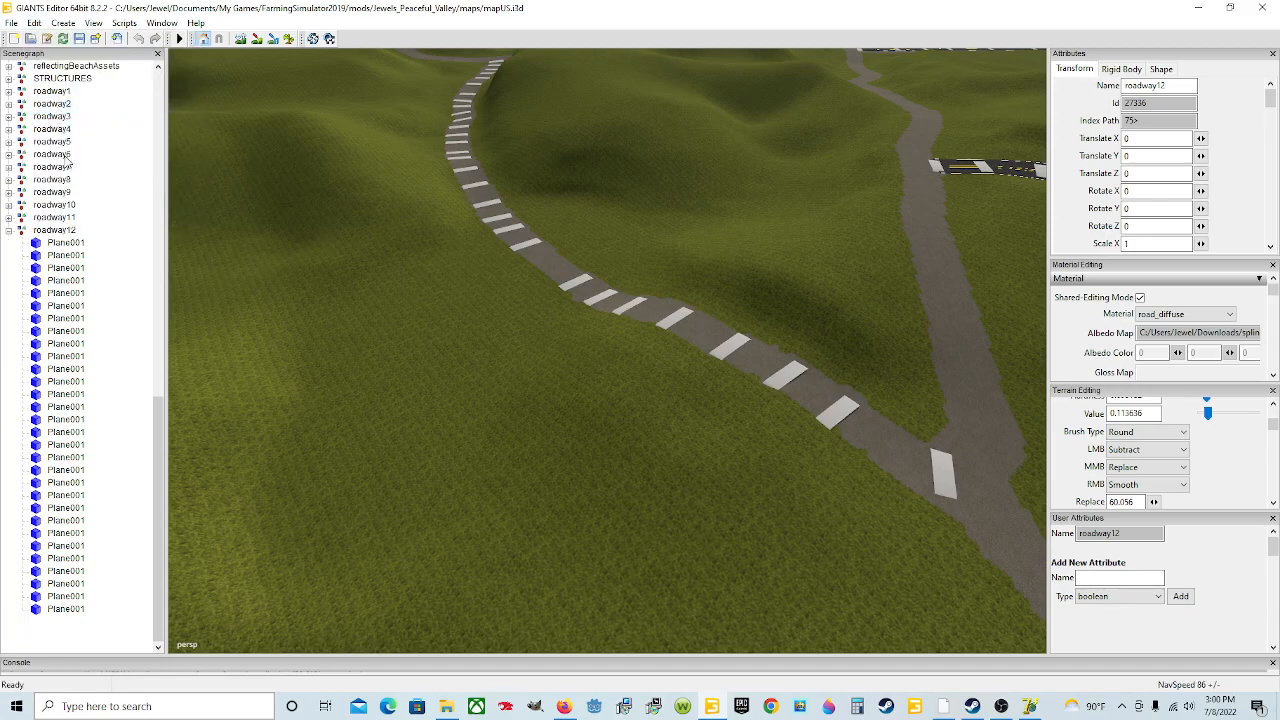
{"action": "left_click", "coordinate": [52, 230]}
{"action": "left_click", "coordinate": [34, 22]}
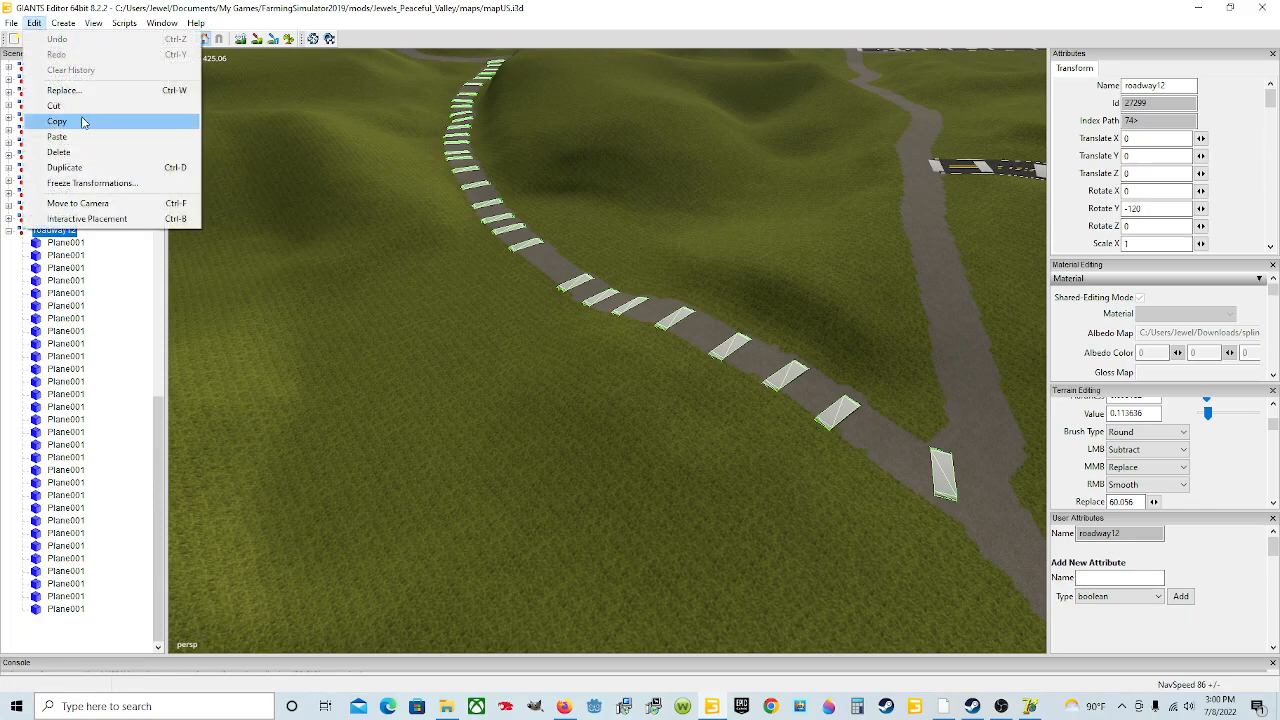
{"action": "left_click", "coordinate": [85, 140]}
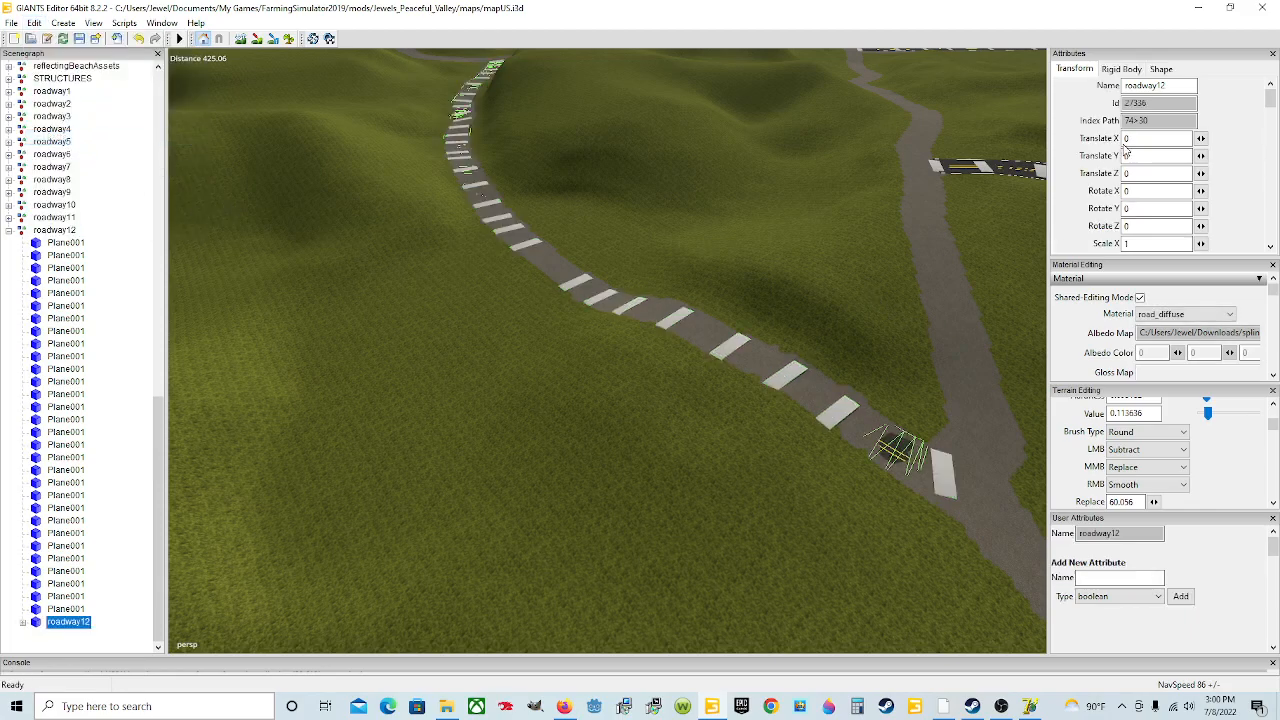
Step: Raise the pasted road's Y translation to 0.47
{"action": "left_click_drag", "start_coordinate": [1136, 159], "coordinate": [1115, 155]}
{"action": "type", "text": ".47"}
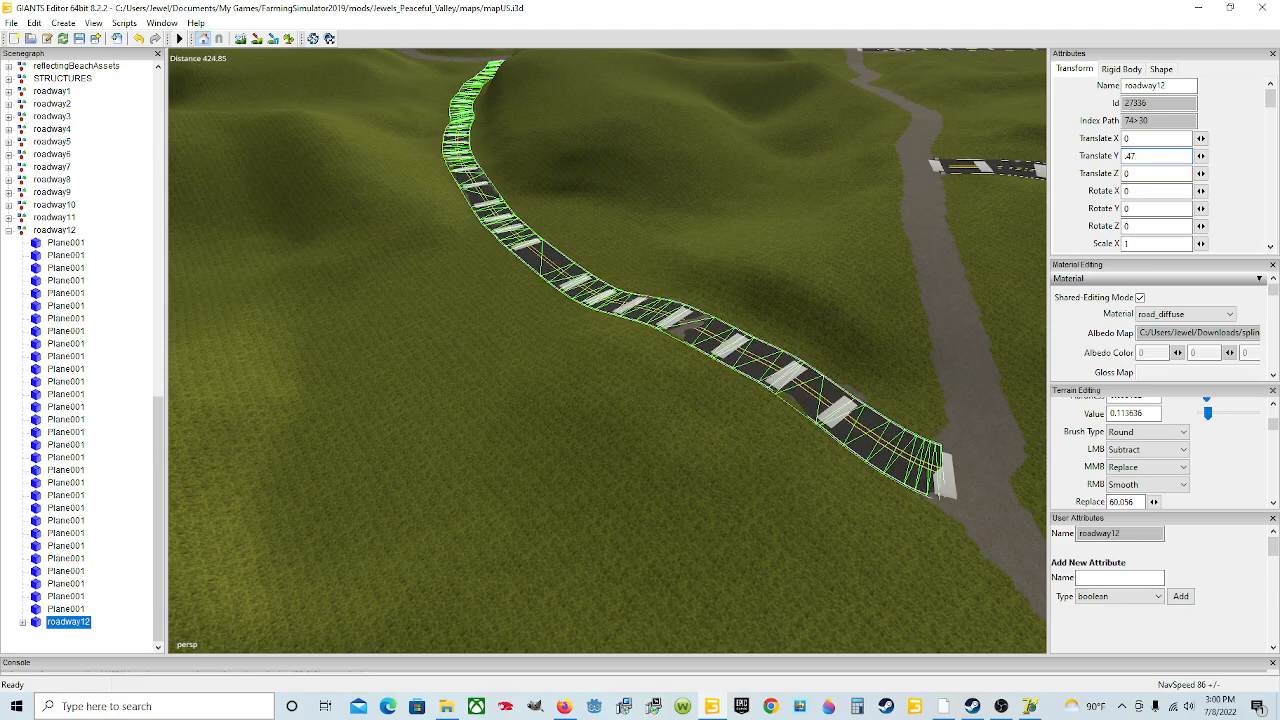
{"action": "left_click_drag", "start_coordinate": [625, 388], "coordinate": [766, 392], "text": "alt"}
{"action": "middle_click_drag", "start_coordinate": [766, 392], "coordinate": [580, 353], "text": "alt"}
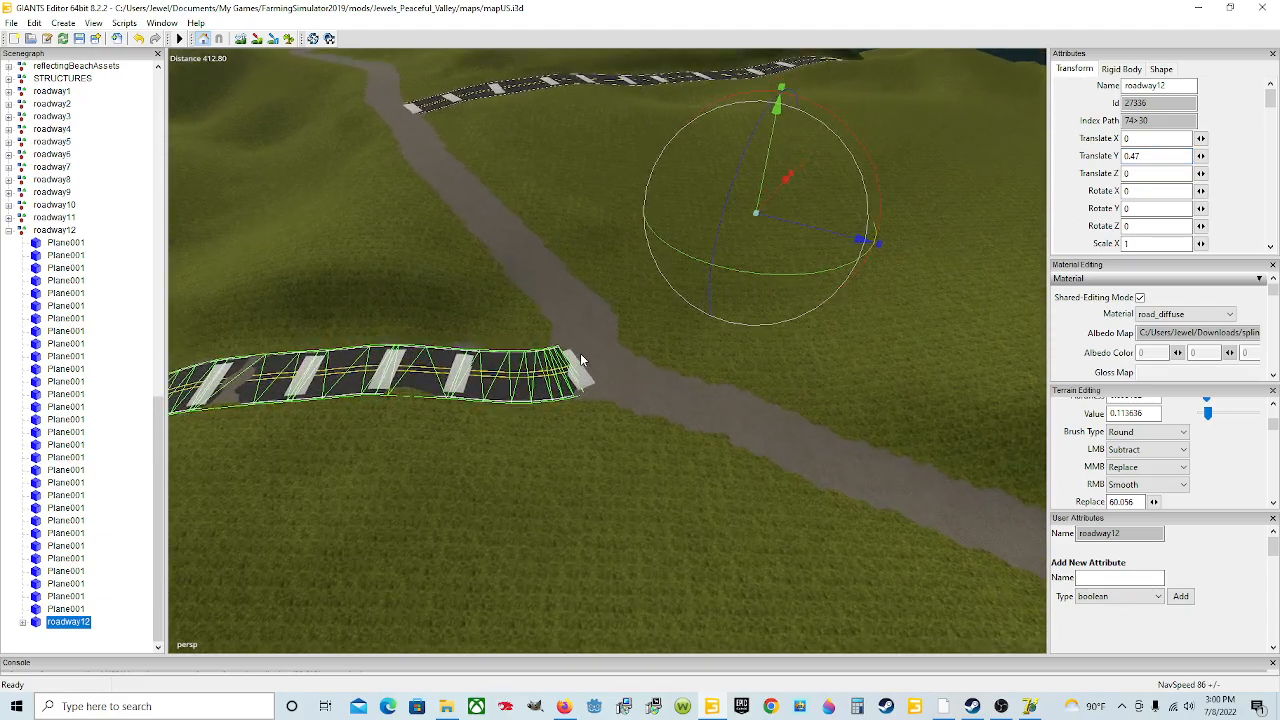
{"action": "scroll", "coordinate": [580, 350], "scroll_direction": "up", "scroll_amount": 7}
{"action": "scroll", "coordinate": [607, 355], "scroll_direction": "down", "scroll_amount": 6}
{"action": "left_click_drag", "start_coordinate": [607, 355], "coordinate": [400, 342], "text": "alt"}
{"action": "left_click_drag", "start_coordinate": [627, 385], "coordinate": [385, 253], "text": "alt"}
Step: Inspect the generated road surface along its length in the viewport
{"action": "left_click", "coordinate": [241, 38]}
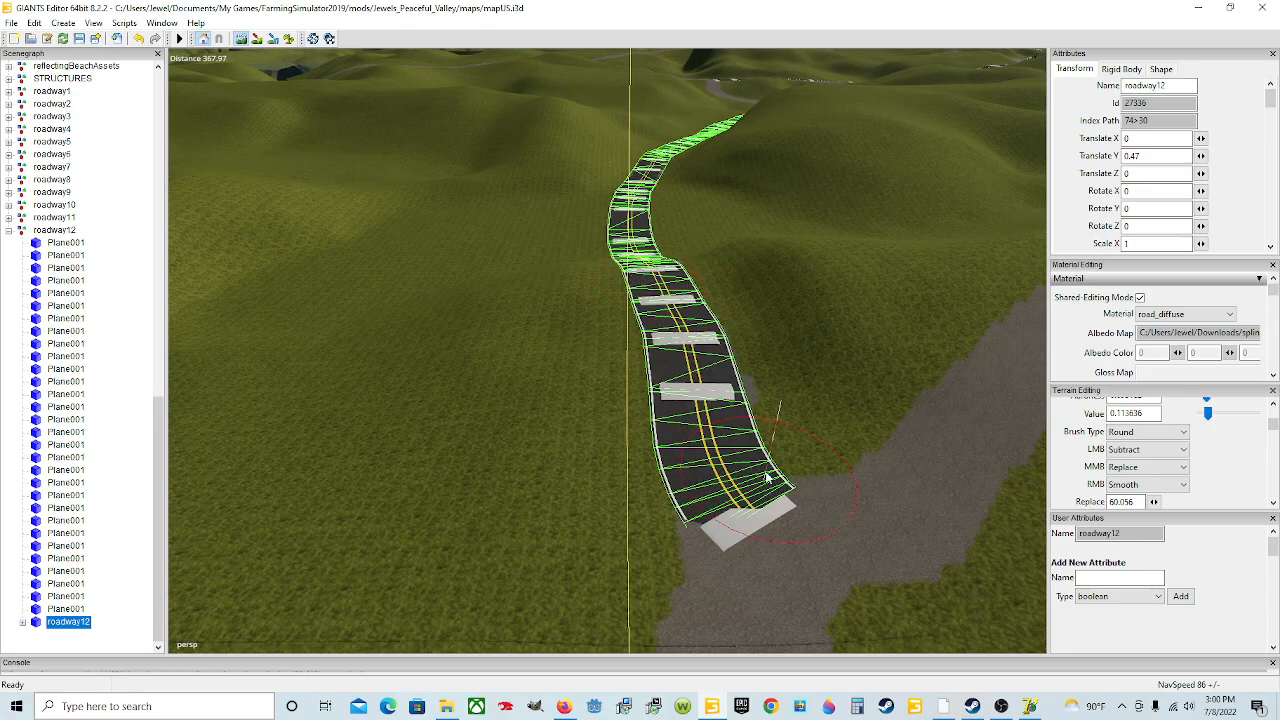
{"action": "left_click", "coordinate": [241, 41]}
{"action": "left_click_drag", "start_coordinate": [765, 352], "coordinate": [749, 318], "text": "alt"}
{"action": "scroll", "coordinate": [749, 318], "scroll_direction": "up", "scroll_amount": 5}
{"action": "mouse_move", "coordinate": [685, 367]}
{"action": "left_mouse_down", "text": "alt"}
{"action": "mouse_move", "coordinate": [718, 325]}
{"action": "mouse_move", "coordinate": [698, 384]}
{"action": "mouse_move", "coordinate": [634, 357]}
{"action": "mouse_move", "coordinate": [780, 434]}
{"action": "mouse_move", "coordinate": [579, 418]}
{"action": "left_mouse_up", "text": "alt"}
{"action": "left_click_drag", "start_coordinate": [459, 382], "coordinate": [517, 408], "text": "alt"}
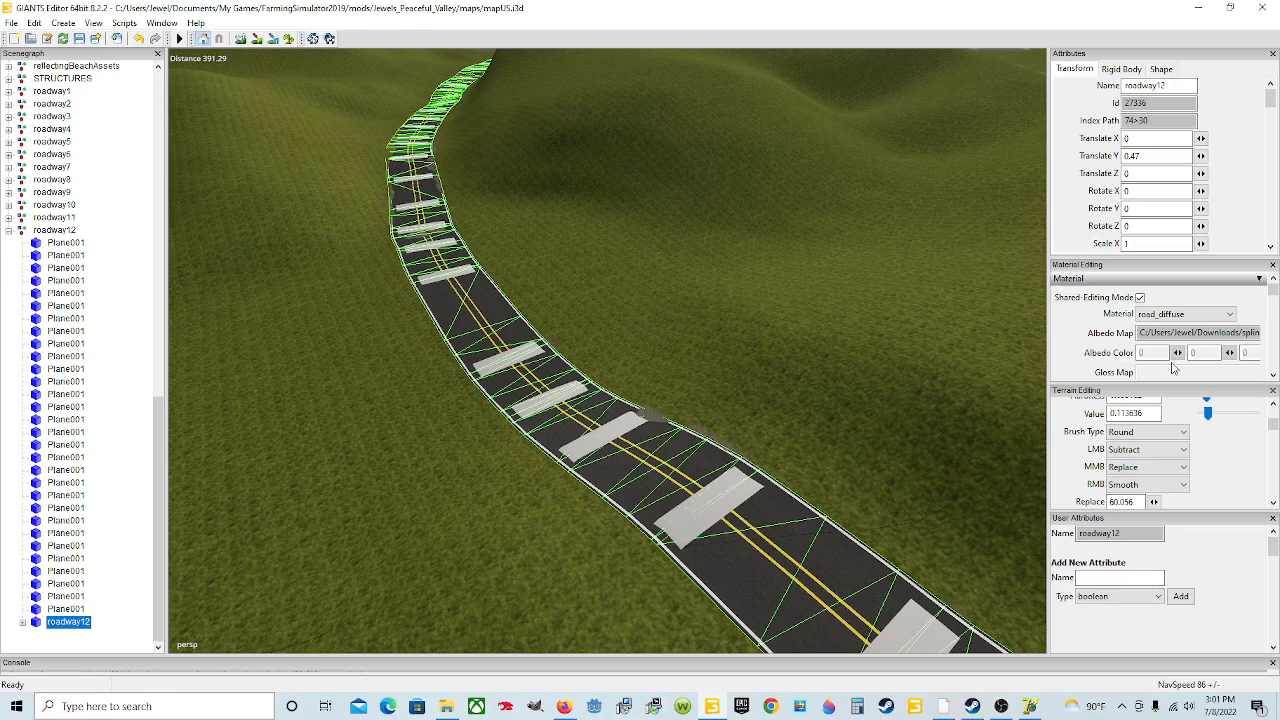
{"action": "scroll", "coordinate": [1222, 455], "scroll_direction": "up", "scroll_amount": 2}
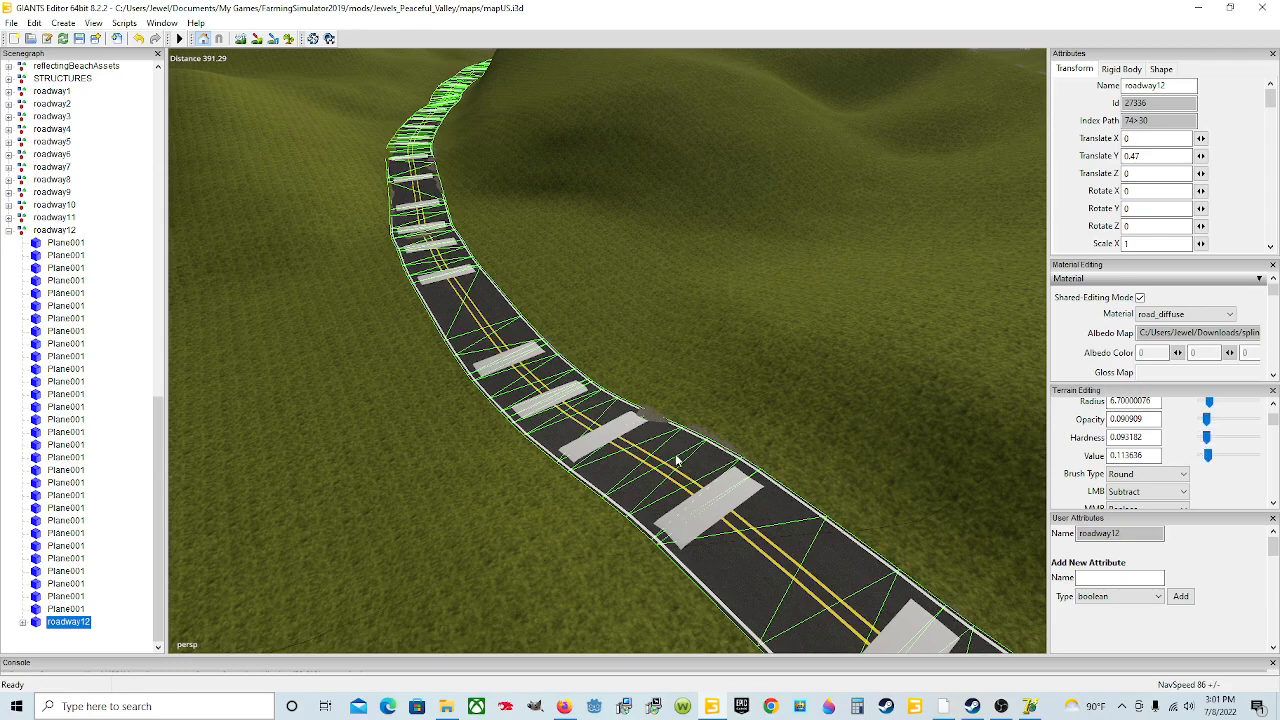
{"action": "left_click", "coordinate": [240, 43]}
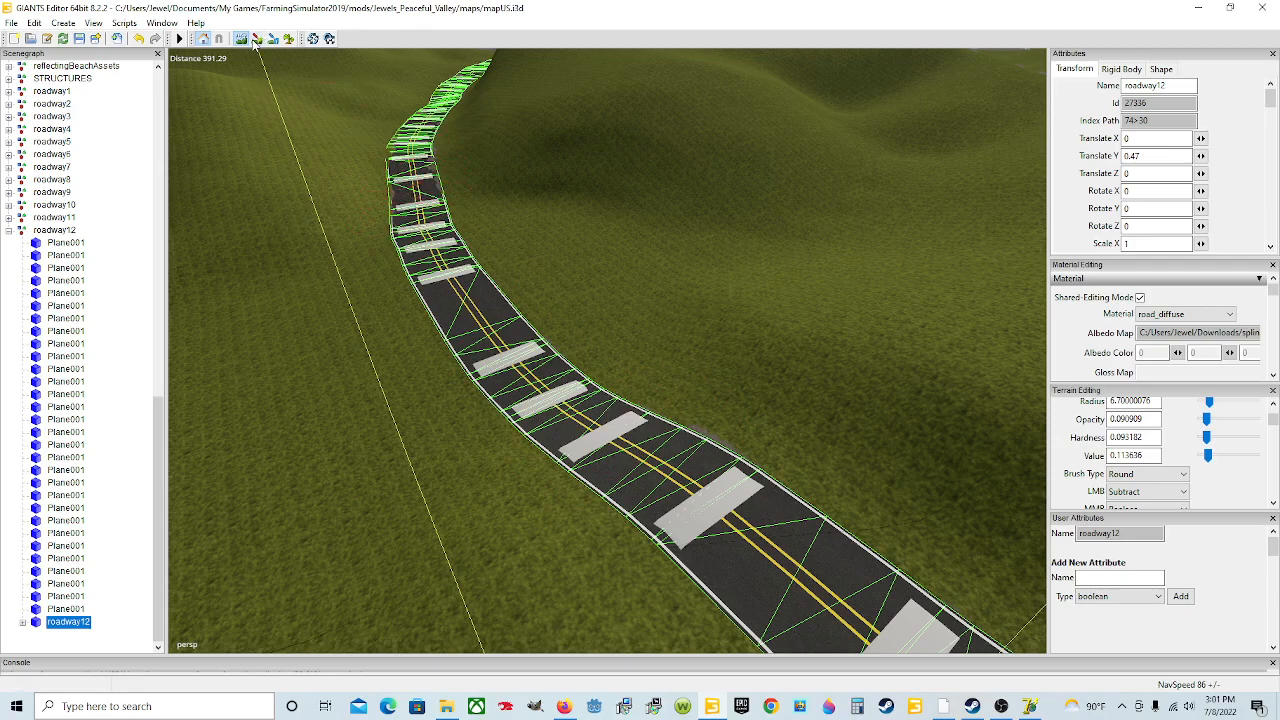
{"action": "left_click_drag", "start_coordinate": [831, 386], "coordinate": [722, 267], "text": "alt"}
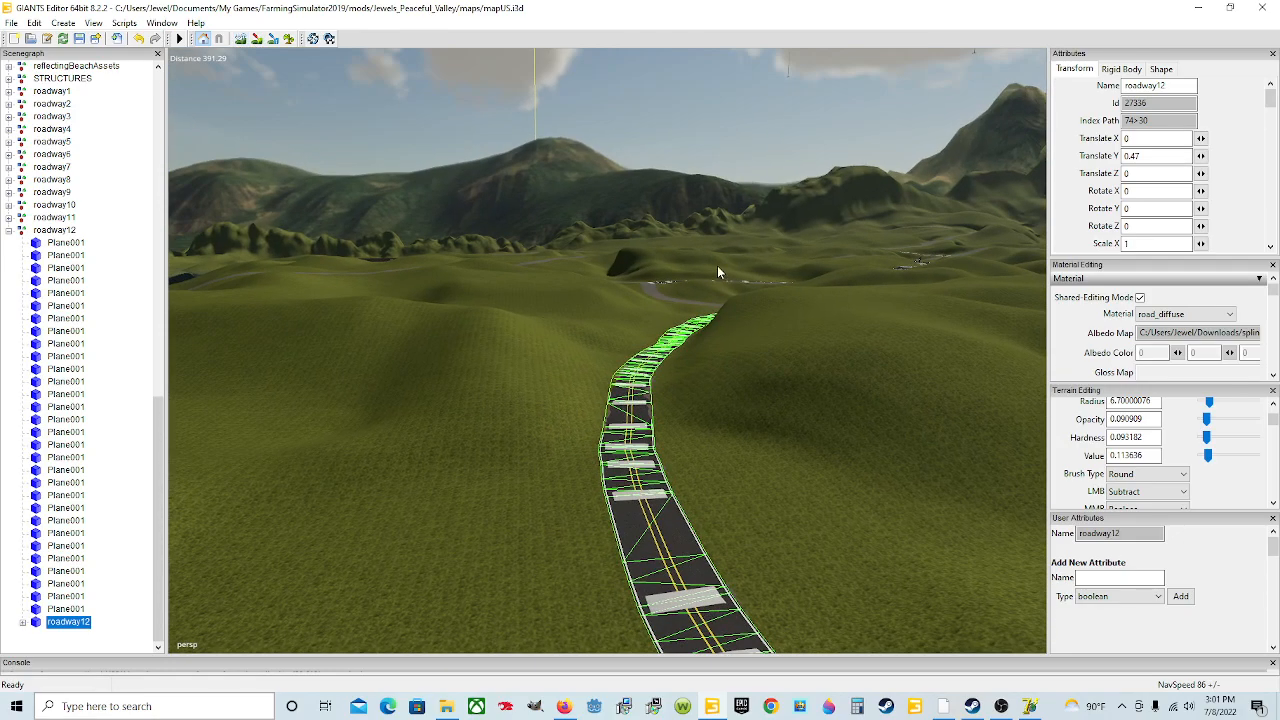
{"action": "scroll", "coordinate": [650, 290], "scroll_direction": "up", "scroll_amount": 5}
{"action": "left_click_drag", "start_coordinate": [650, 290], "coordinate": [709, 388], "text": "alt"}
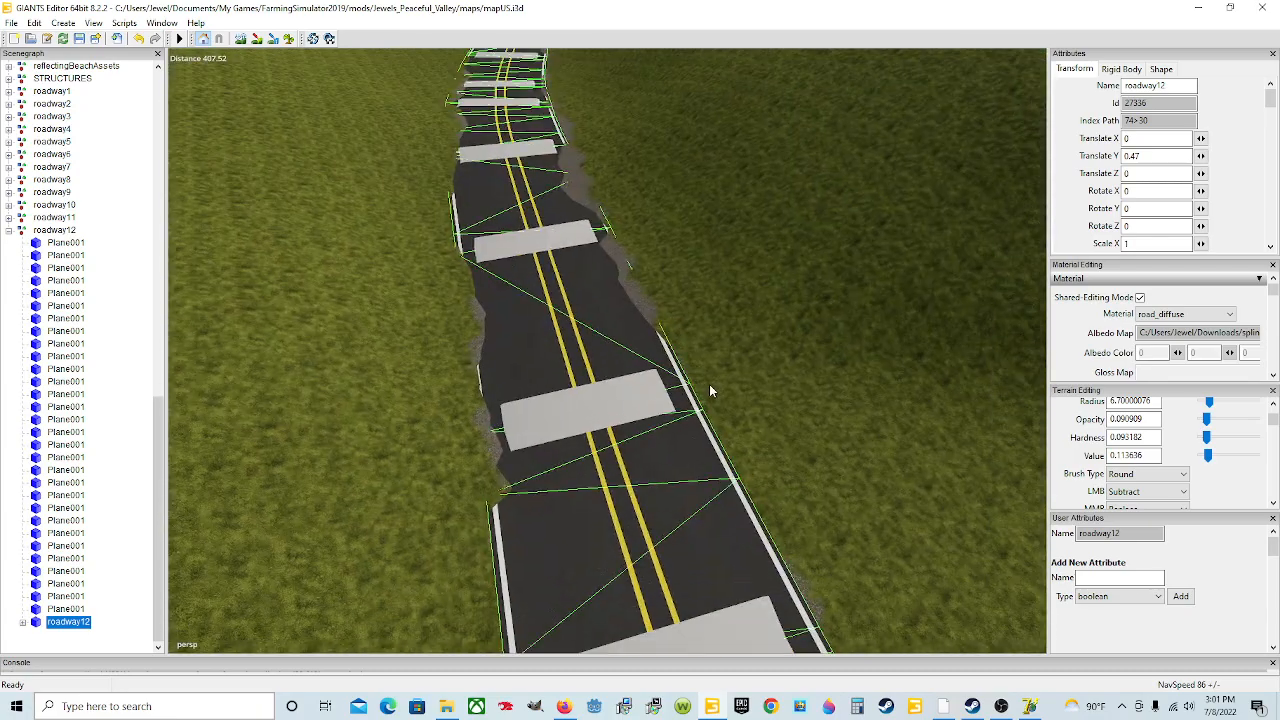
{"action": "scroll", "coordinate": [709, 388], "scroll_direction": "down", "scroll_amount": 3}
{"action": "left_click", "coordinate": [240, 40]}
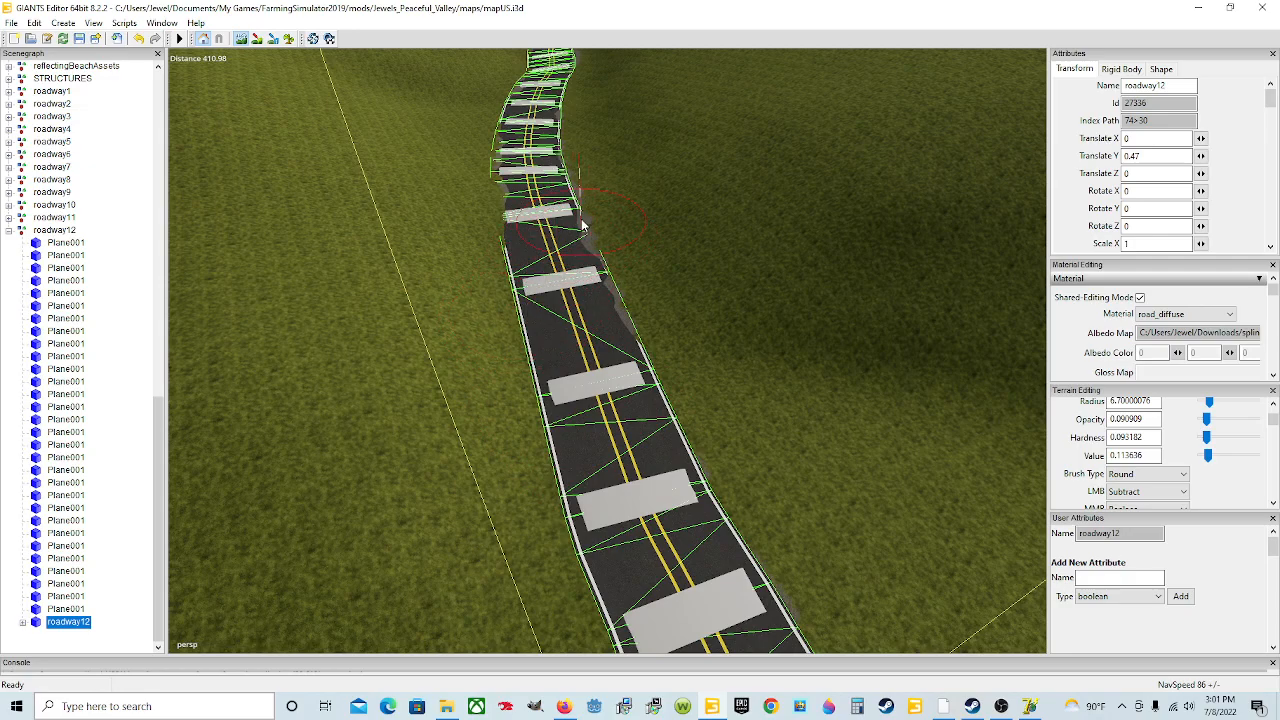
{"action": "left_click_drag", "start_coordinate": [602, 280], "coordinate": [624, 318]}
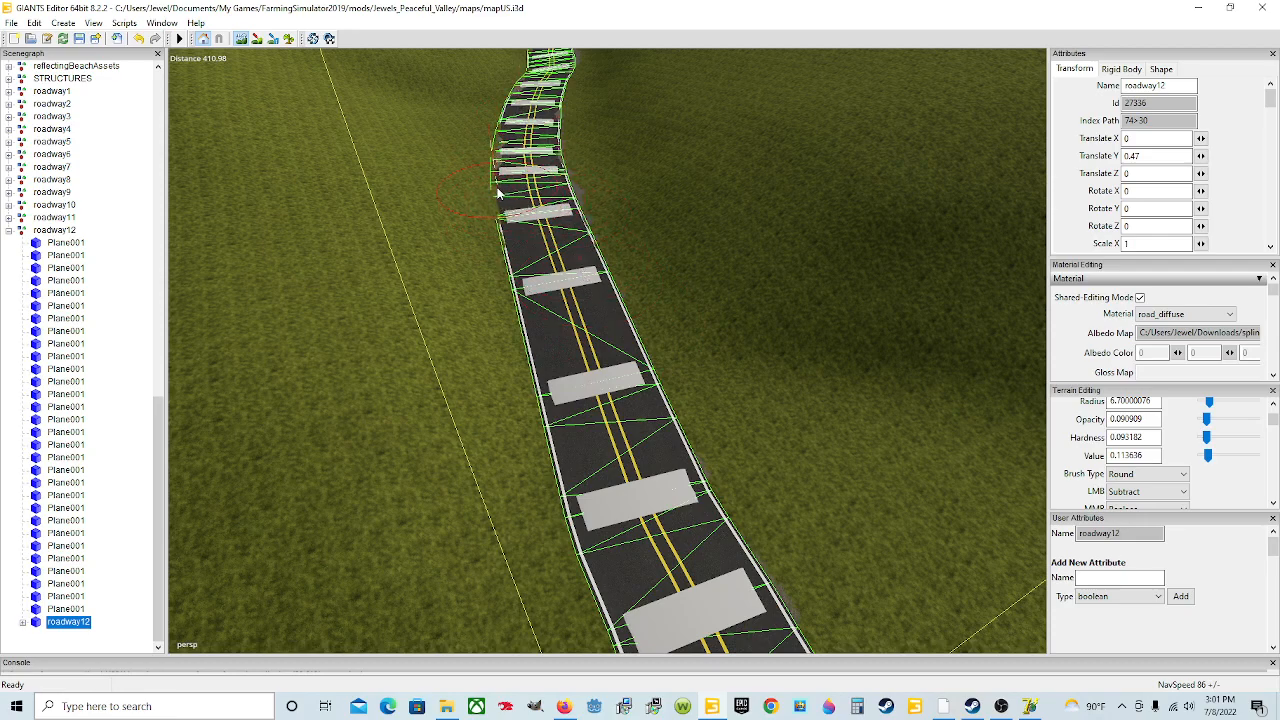
{"action": "mouse_move", "coordinate": [492, 228]}
{"action": "left_mouse_down"}
{"action": "mouse_move", "coordinate": [493, 138]}
{"action": "mouse_move", "coordinate": [495, 197]}
{"action": "left_mouse_up"}
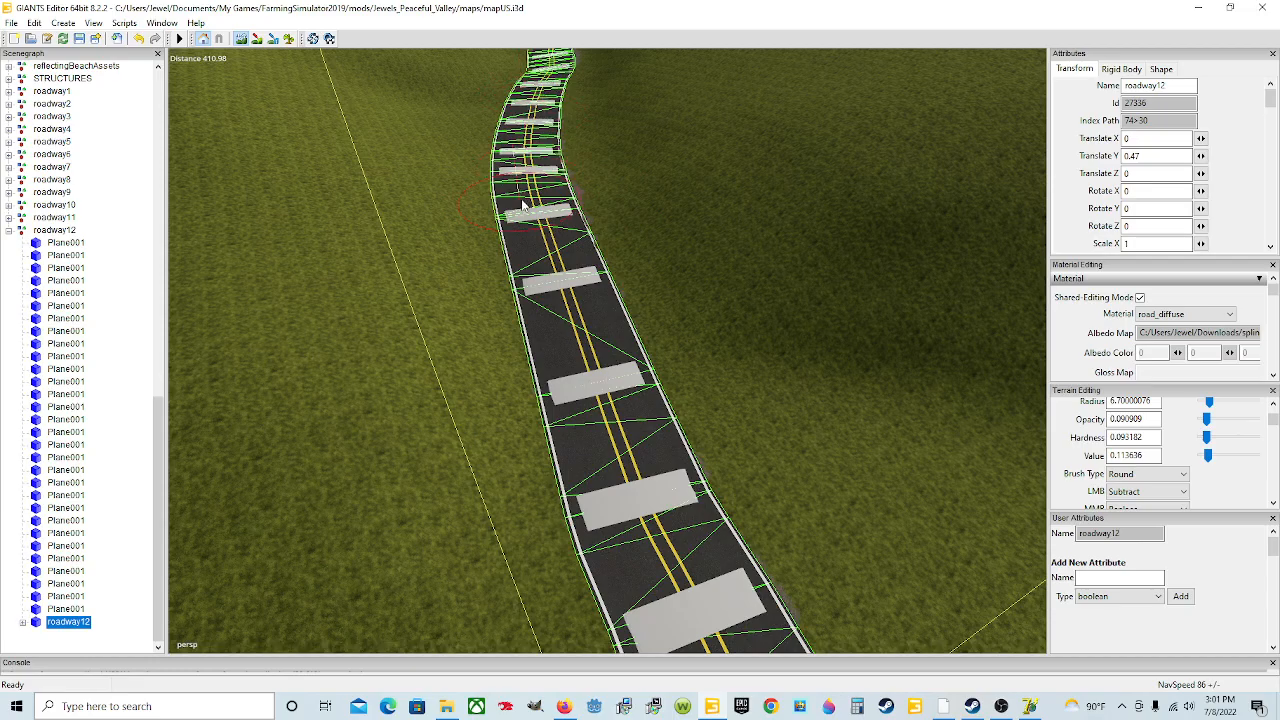
{"action": "left_click_drag", "start_coordinate": [417, 287], "coordinate": [592, 439], "text": "alt"}
{"action": "scroll", "coordinate": [680, 336], "scroll_direction": "up", "scroll_amount": 3}
{"action": "scroll", "coordinate": [639, 292], "scroll_direction": "up", "scroll_amount": 3}
{"action": "scroll", "coordinate": [593, 443], "scroll_direction": "down", "scroll_amount": 3}
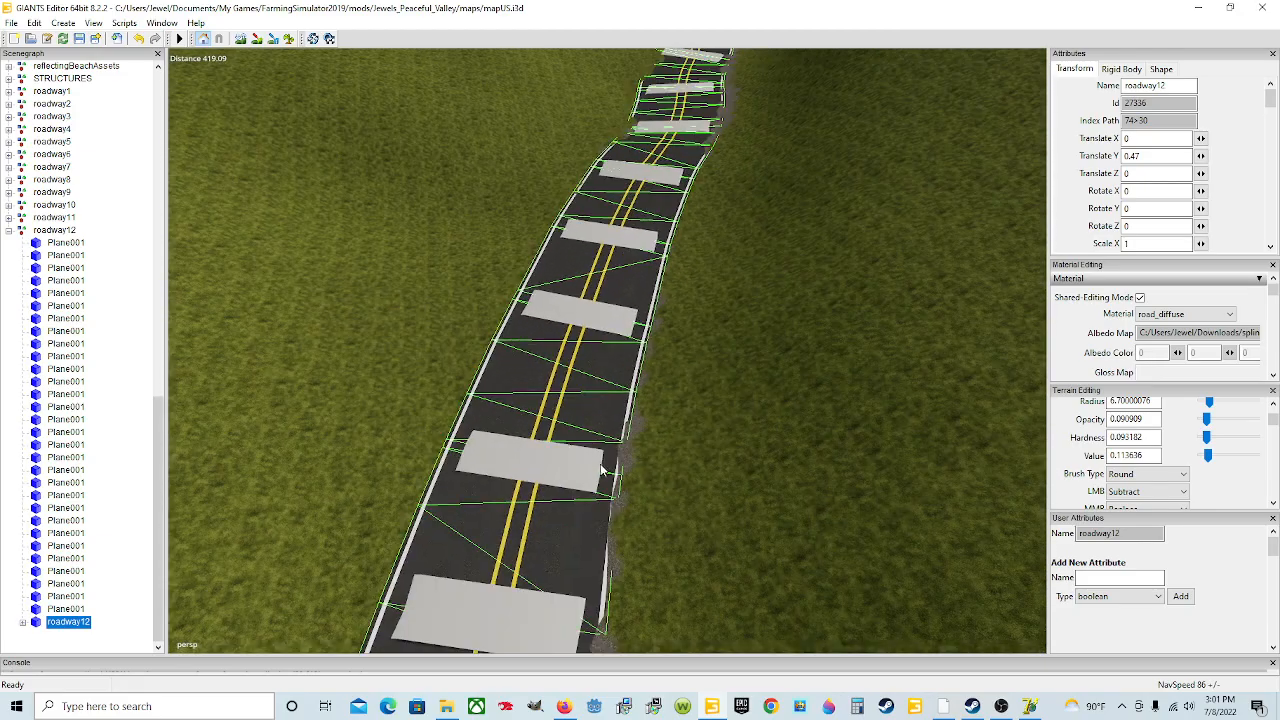
Step: Lower the terrain poking through the roadway12 surface along its length using the terrain brush in Subtract mode
{"action": "scroll", "coordinate": [594, 457], "scroll_direction": "down", "scroll_amount": 5}
{"action": "scroll", "coordinate": [600, 465], "scroll_direction": "up", "scroll_amount": 4}
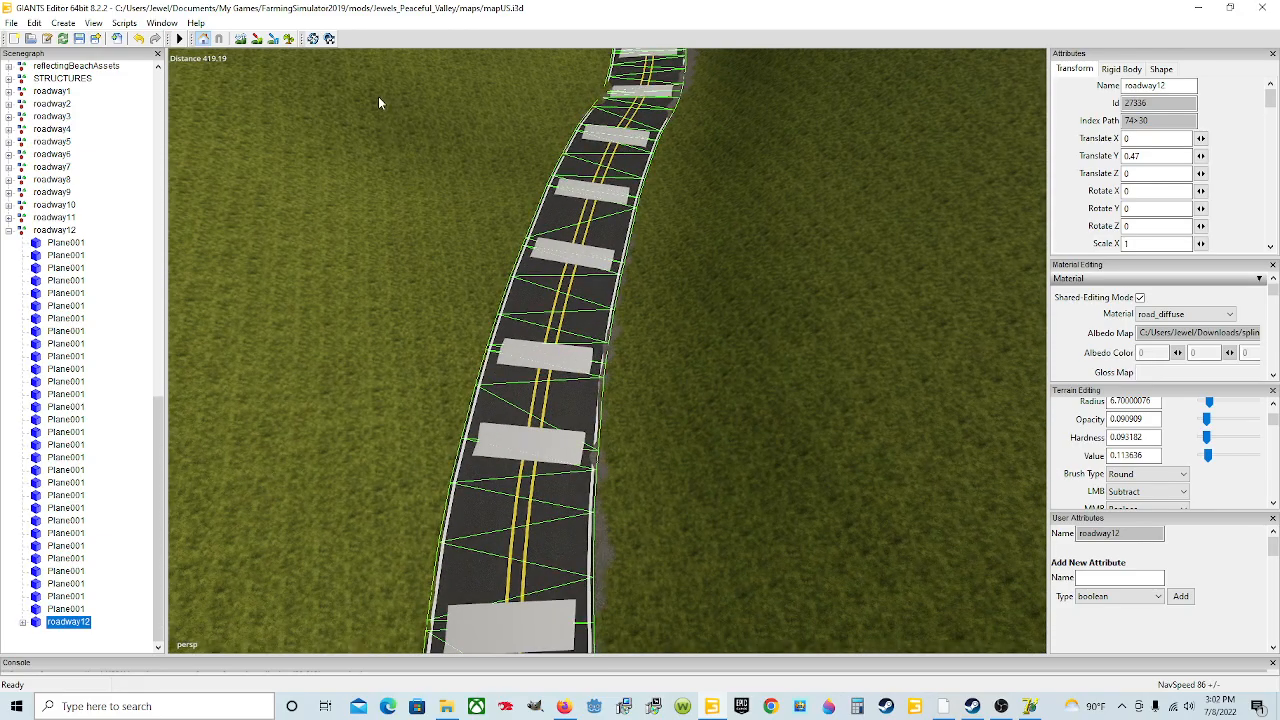
{"action": "left_click", "coordinate": [244, 44]}
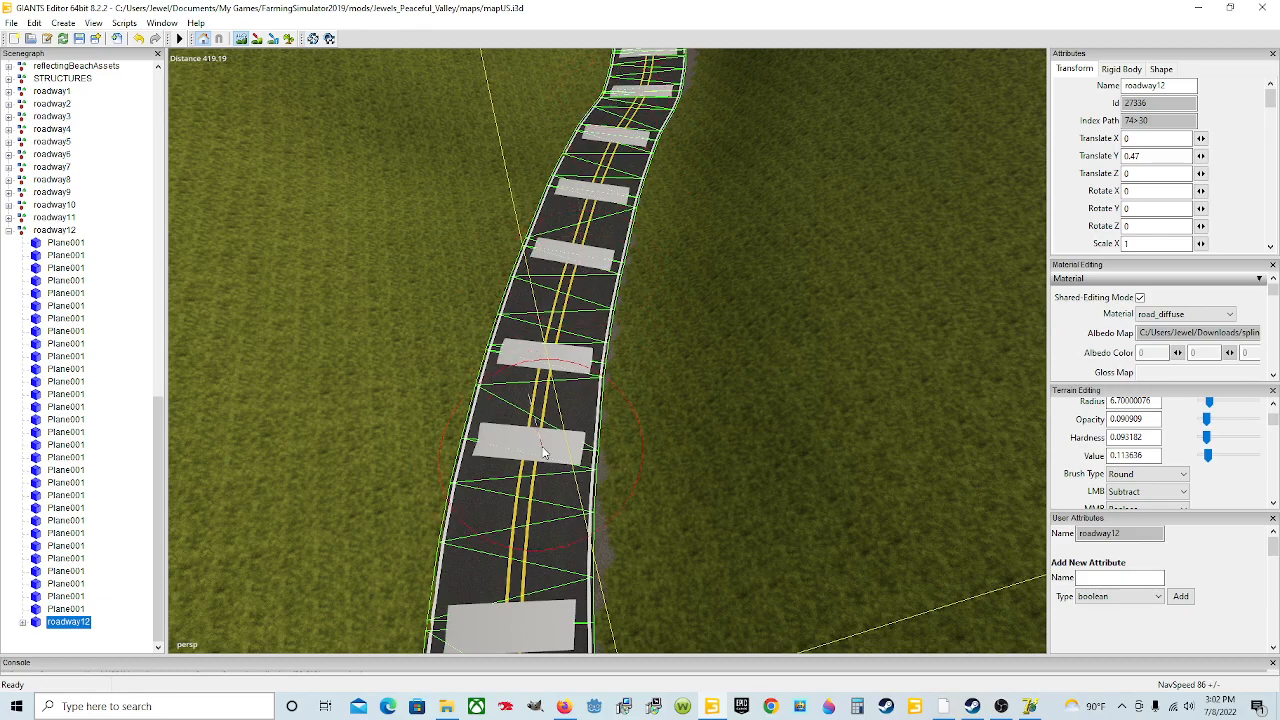
{"action": "left_click", "coordinate": [241, 42]}
{"action": "mouse_move", "coordinate": [550, 440]}
{"action": "left_mouse_down", "text": "alt"}
{"action": "mouse_move", "coordinate": [543, 337]}
{"action": "mouse_move", "coordinate": [615, 410]}
{"action": "mouse_move", "coordinate": [529, 423]}
{"action": "left_mouse_up", "text": "alt"}
{"action": "scroll", "coordinate": [543, 337], "scroll_direction": "up", "scroll_amount": 4}
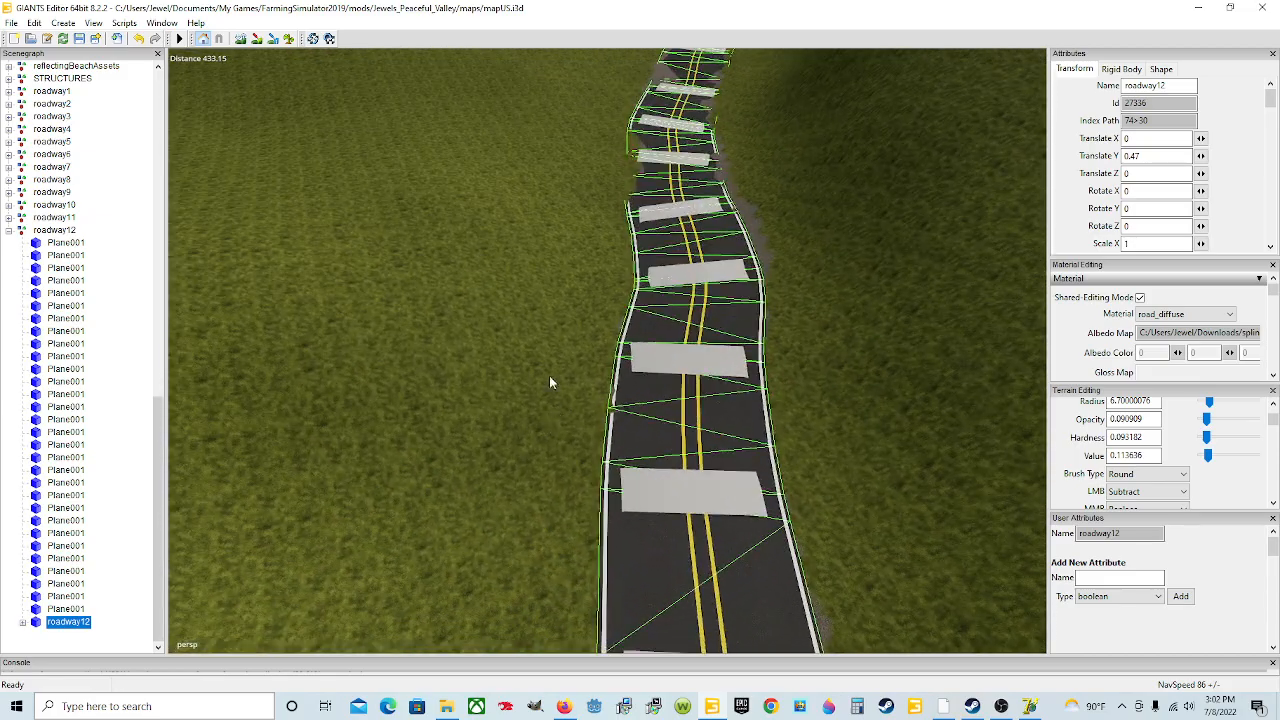
{"action": "left_click", "coordinate": [244, 41]}
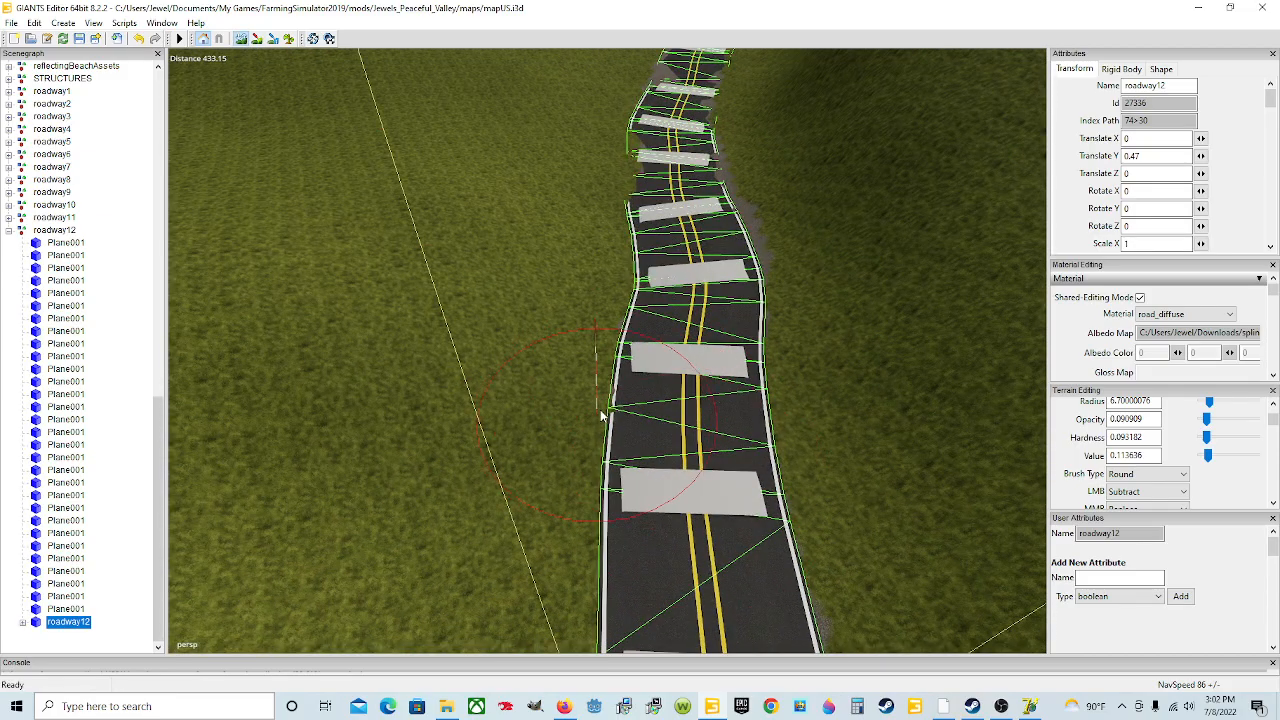
{"action": "mouse_move", "coordinate": [627, 158]}
{"action": "left_mouse_down"}
{"action": "mouse_move", "coordinate": [617, 186]}
{"action": "mouse_move", "coordinate": [632, 178]}
{"action": "left_mouse_up"}
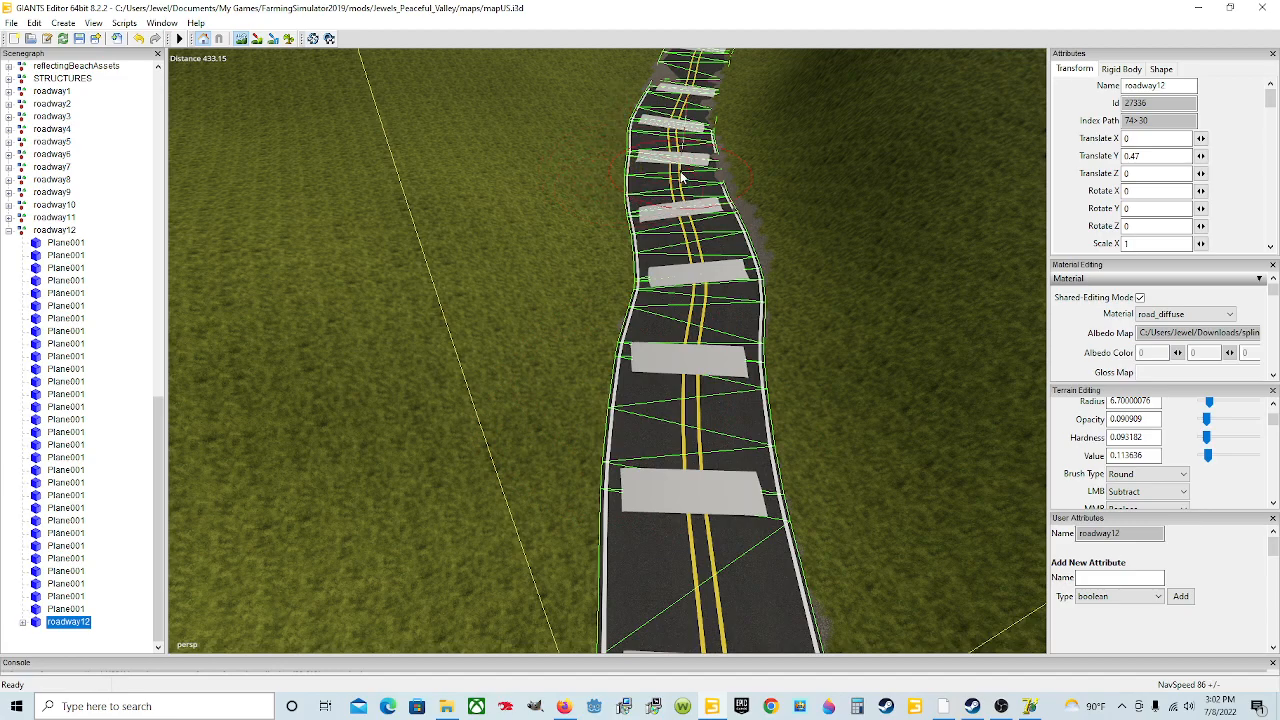
{"action": "left_click_drag", "start_coordinate": [710, 160], "coordinate": [720, 163]}
{"action": "mouse_move", "coordinate": [707, 117]}
{"action": "left_mouse_down"}
{"action": "mouse_move", "coordinate": [719, 98]}
{"action": "mouse_move", "coordinate": [717, 123]}
{"action": "mouse_move", "coordinate": [653, 88]}
{"action": "left_mouse_up"}
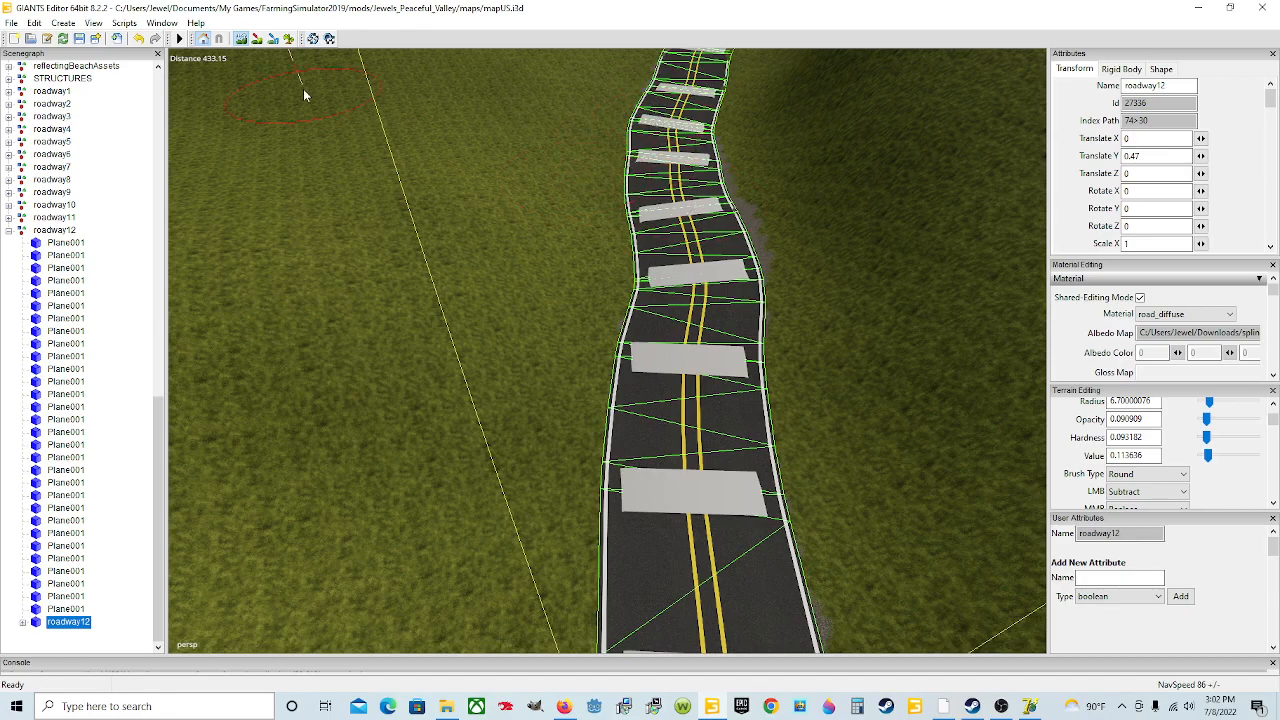
{"action": "left_click", "coordinate": [240, 40]}
{"action": "left_click_drag", "start_coordinate": [651, 443], "coordinate": [681, 497], "text": "alt"}
{"action": "scroll", "coordinate": [667, 322], "scroll_direction": "up", "scroll_amount": 3}
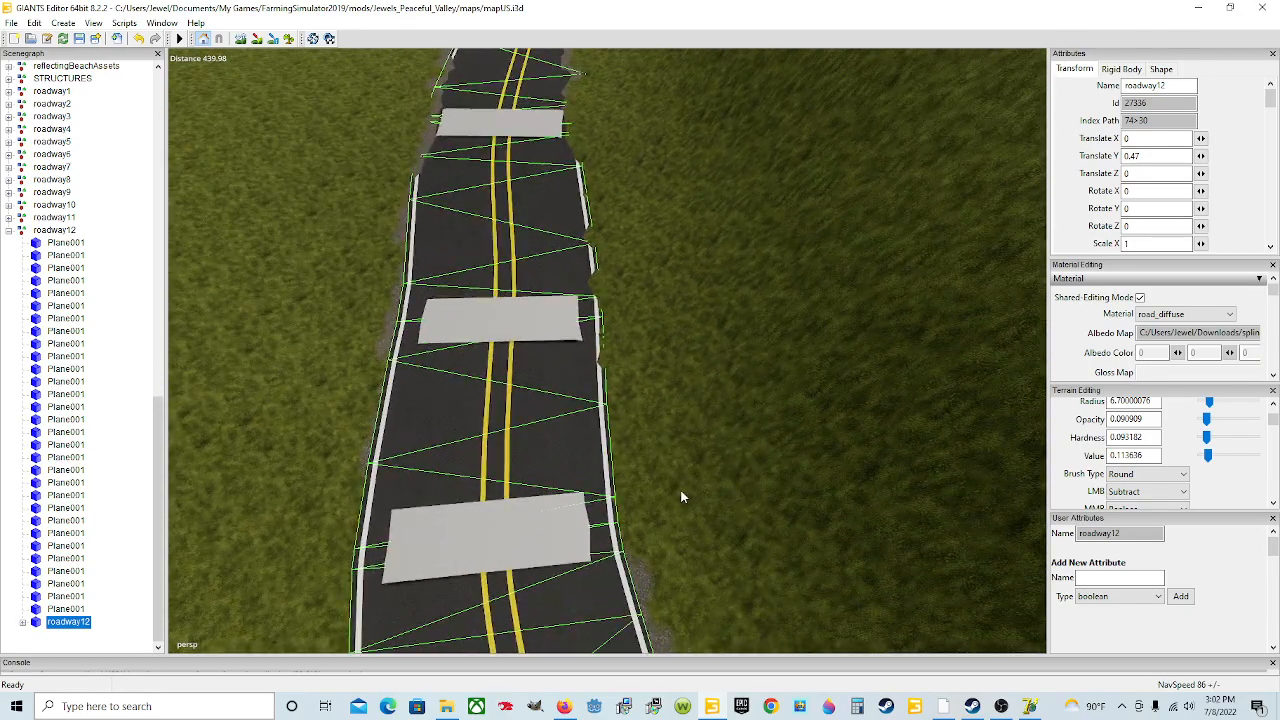
{"action": "left_click", "coordinate": [241, 39]}
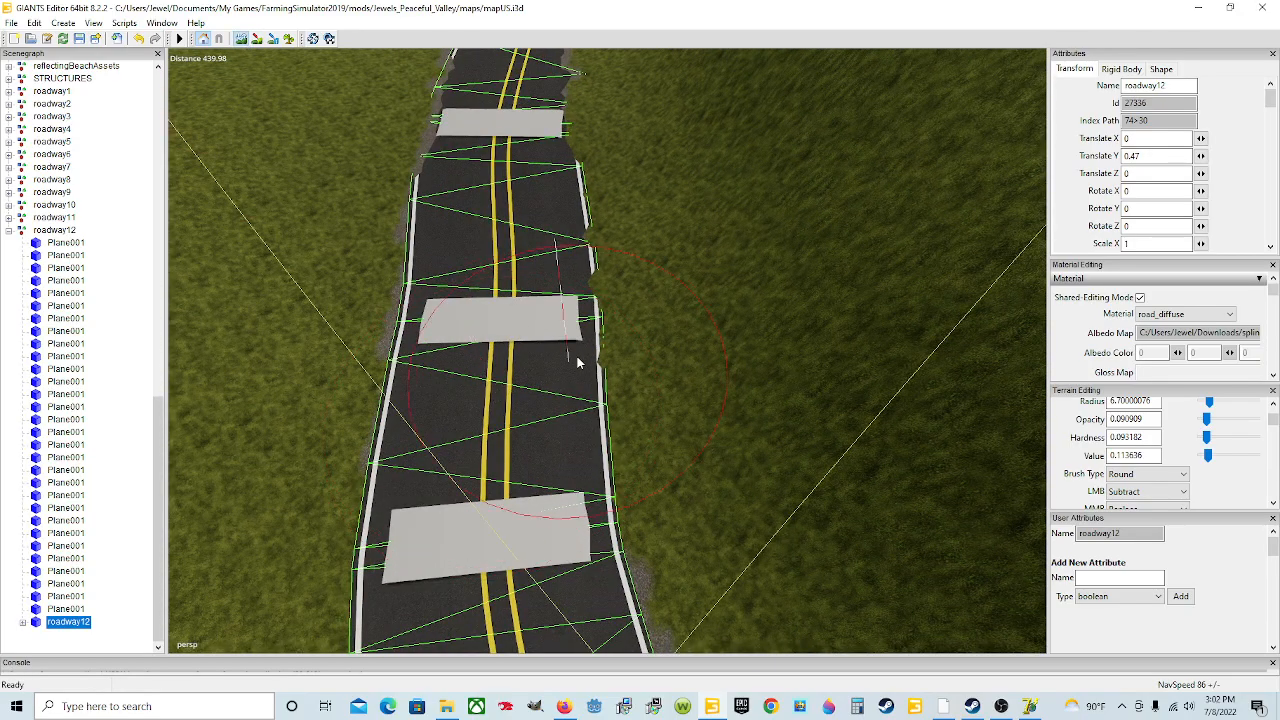
{"action": "left_click_drag", "start_coordinate": [543, 153], "coordinate": [578, 108]}
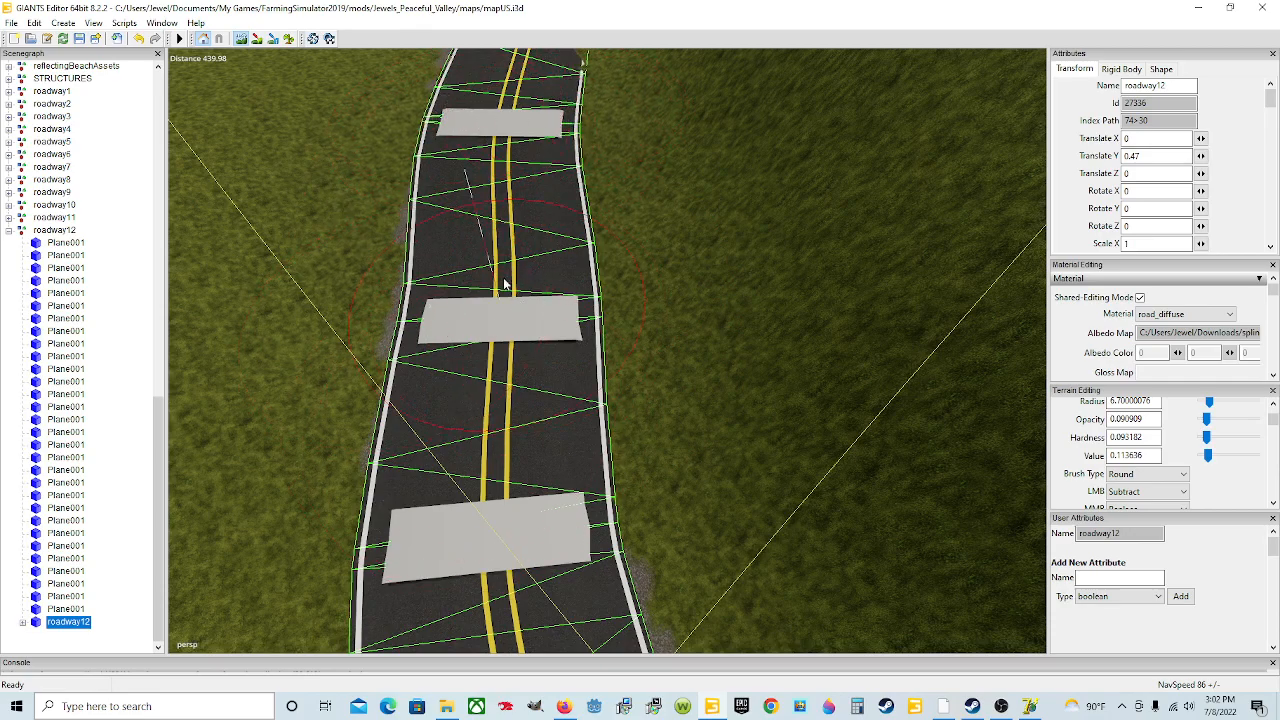
{"action": "left_click", "coordinate": [242, 38]}
{"action": "mouse_move", "coordinate": [391, 343]}
{"action": "left_mouse_down", "text": "alt"}
{"action": "mouse_move", "coordinate": [400, 289]}
{"action": "mouse_move", "coordinate": [456, 333]}
{"action": "mouse_move", "coordinate": [438, 336]}
{"action": "left_mouse_up", "text": "alt"}
{"action": "scroll", "coordinate": [399, 291], "scroll_direction": "up", "scroll_amount": 4}
{"action": "scroll", "coordinate": [456, 333], "scroll_direction": "down", "scroll_amount": 4}
{"action": "left_click", "coordinate": [242, 38]}
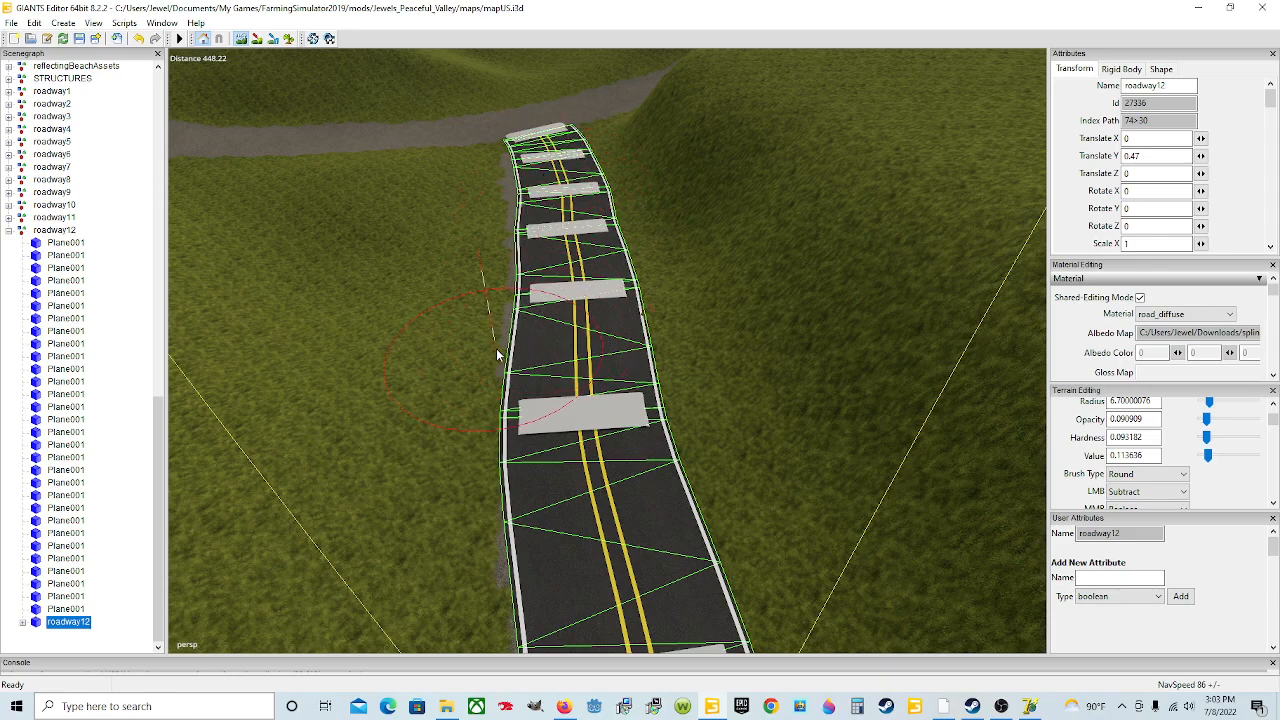
Step: Switch the terrain brush to Add mode and raise the ground beside the road's end where it meets the gravel road
{"action": "left_click", "coordinate": [247, 42]}
{"action": "left_click_drag", "start_coordinate": [575, 258], "coordinate": [794, 274], "text": "alt"}
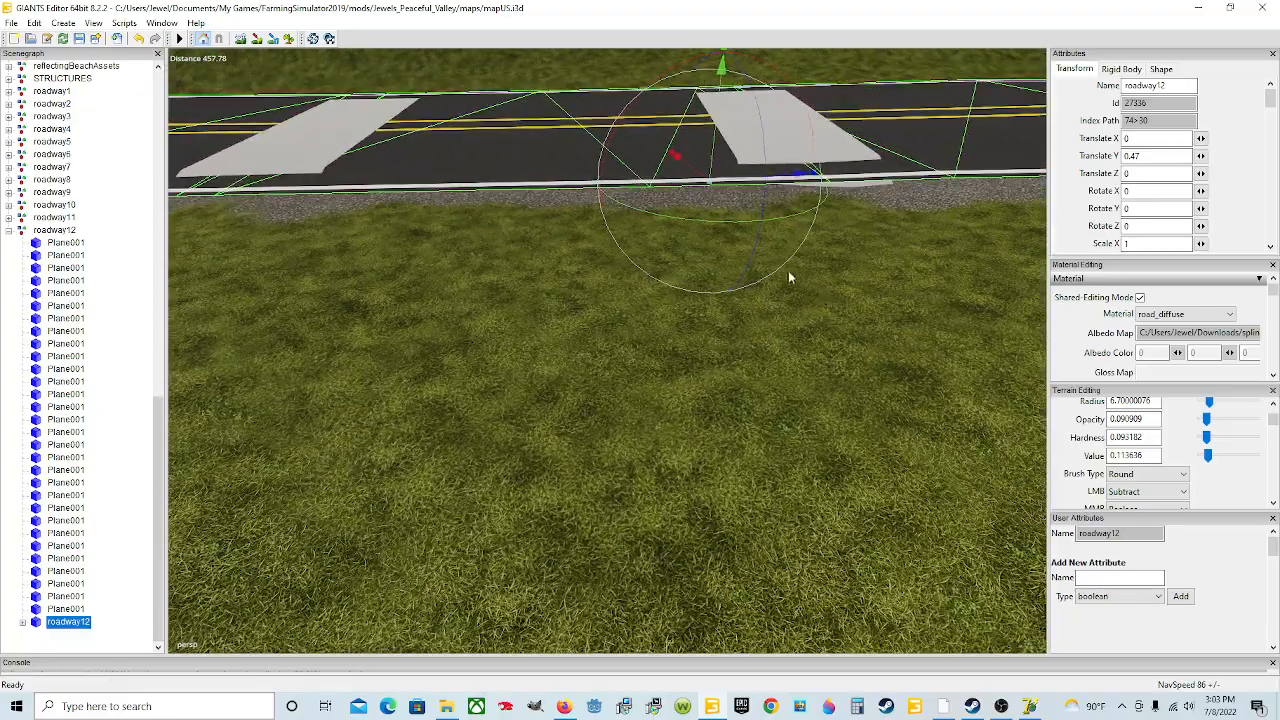
{"action": "left_click_drag", "start_coordinate": [741, 200], "coordinate": [745, 261], "text": "alt"}
{"action": "left_click_drag", "start_coordinate": [329, 214], "coordinate": [581, 261], "text": "alt"}
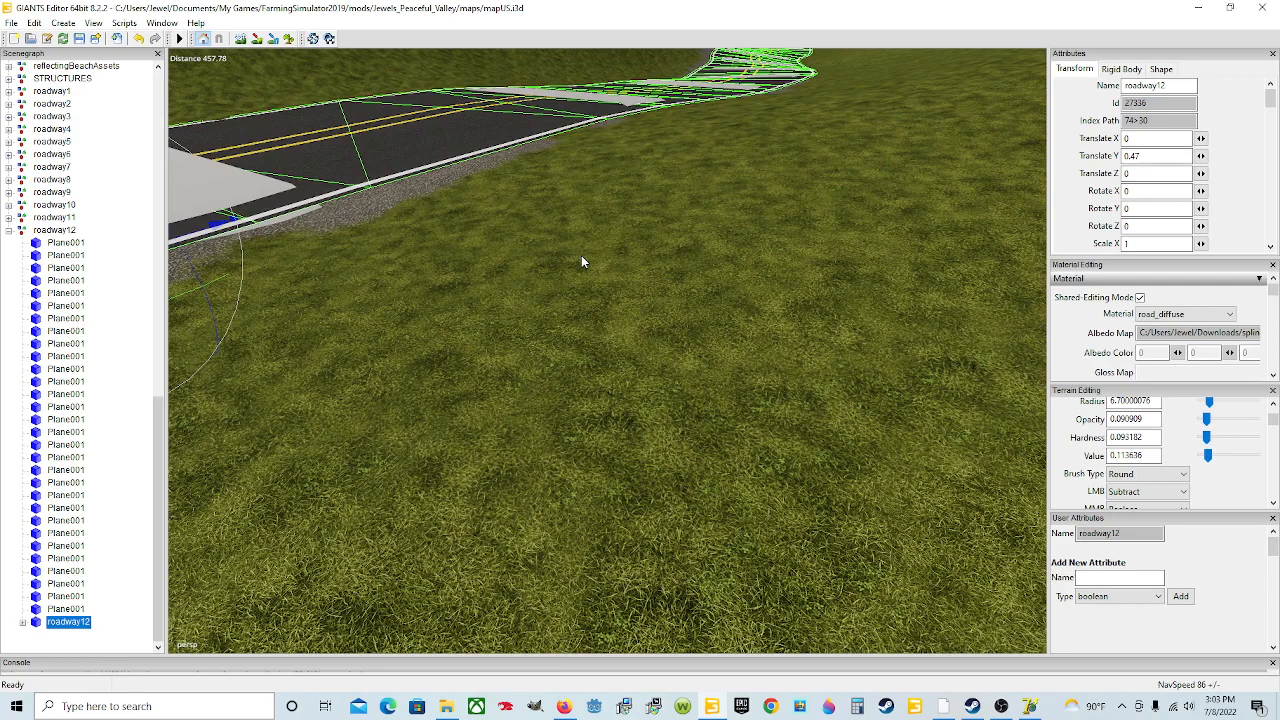
{"action": "left_click", "coordinate": [1157, 498]}
{"action": "left_click", "coordinate": [1145, 507]}
{"action": "left_click", "coordinate": [240, 38]}
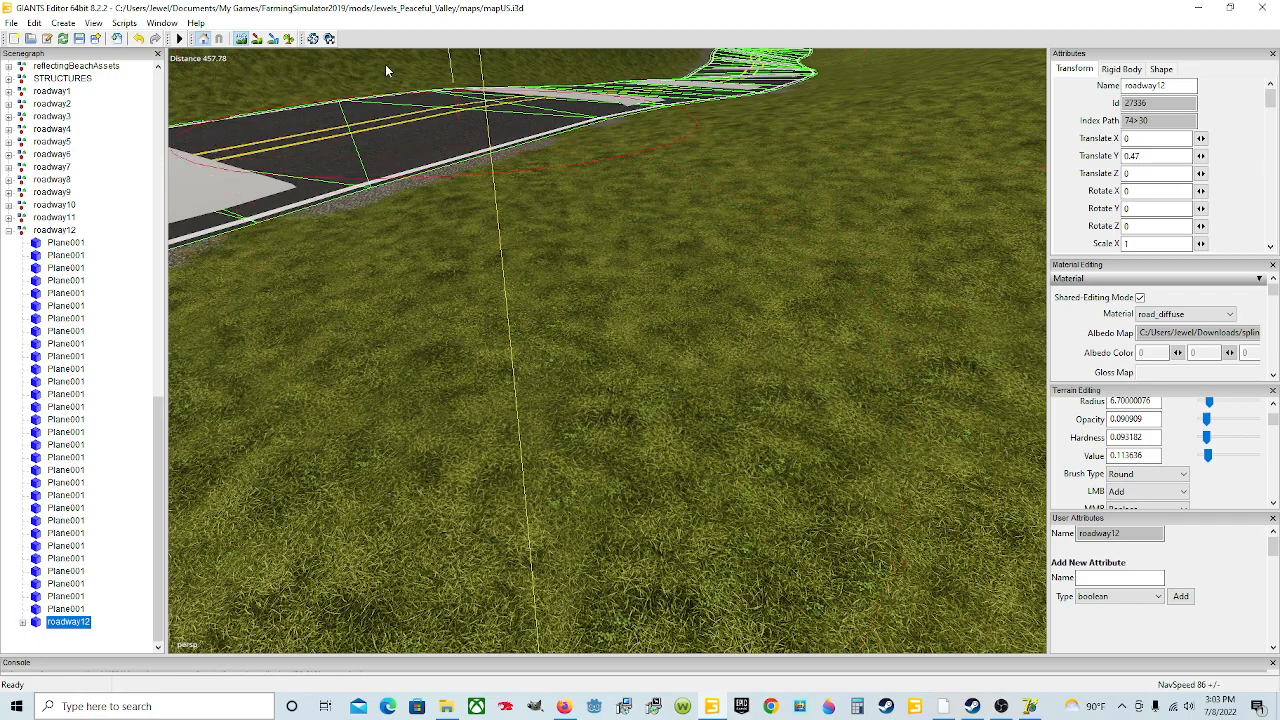
{"action": "left_click", "coordinate": [246, 41]}
{"action": "scroll", "coordinate": [684, 202], "scroll_direction": "down", "scroll_amount": 2}
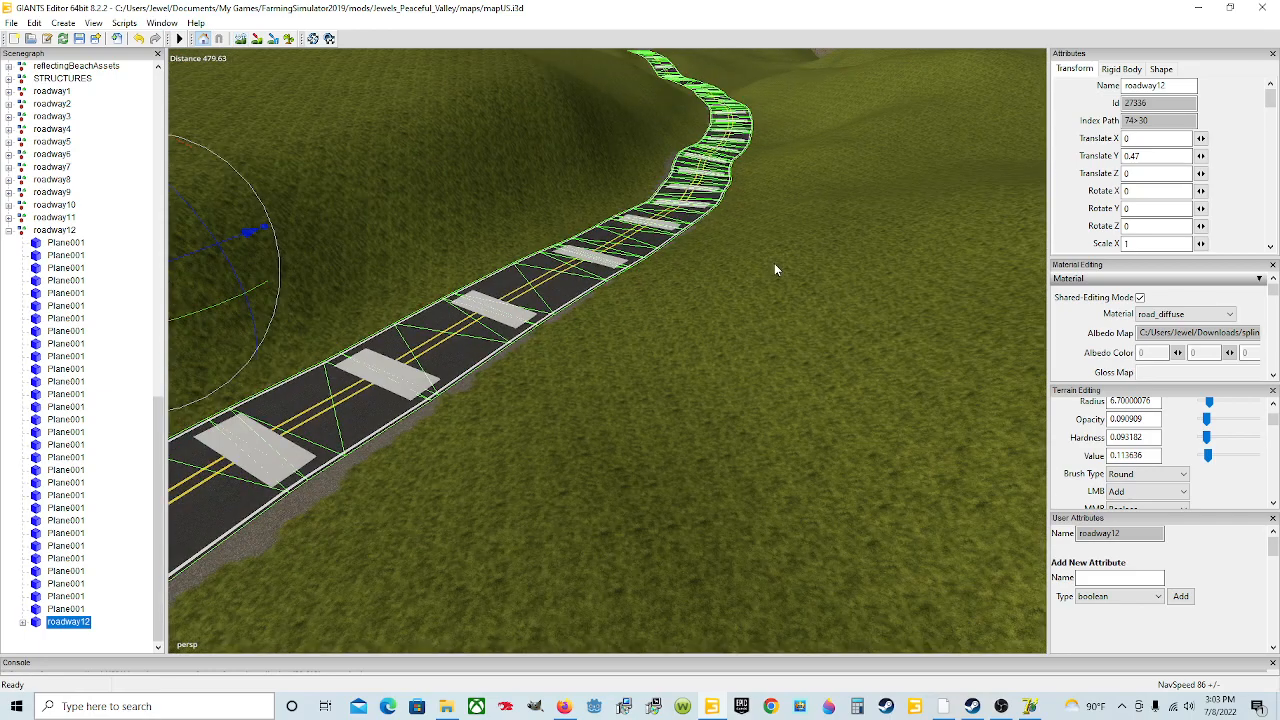
{"action": "left_click_drag", "start_coordinate": [774, 259], "coordinate": [575, 322], "text": "alt"}
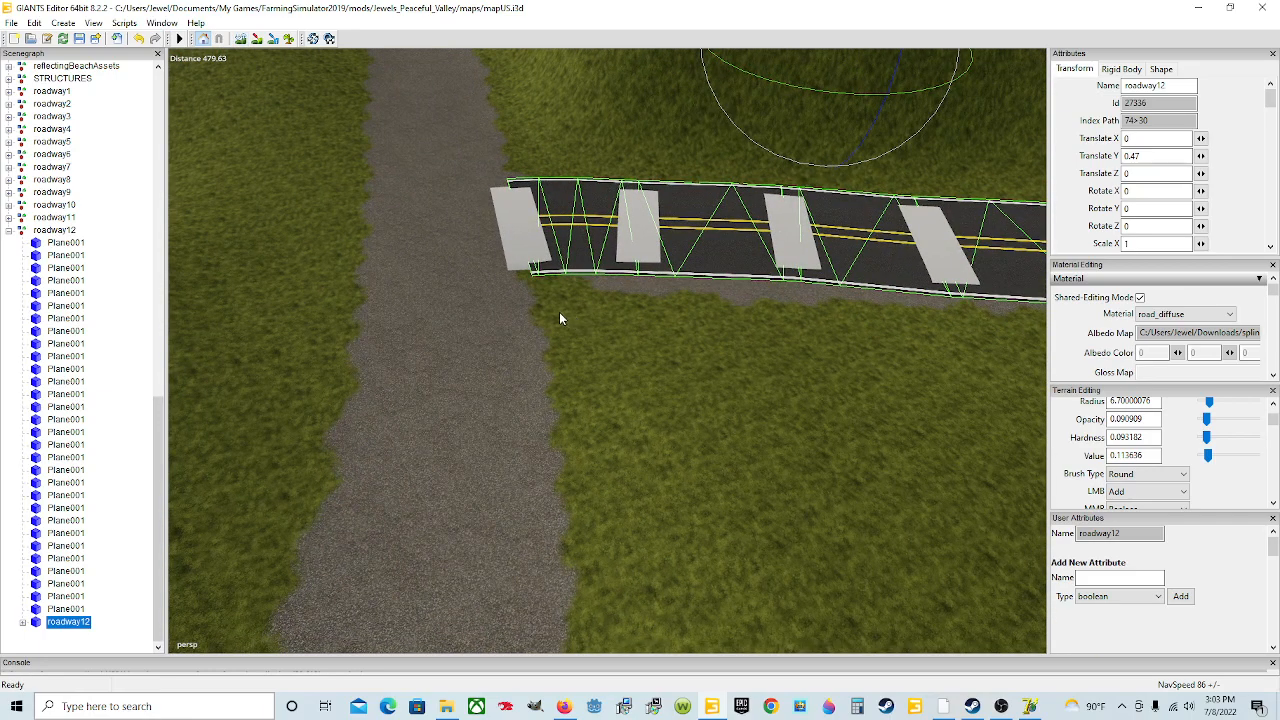
{"action": "mouse_move", "coordinate": [622, 325]}
{"action": "left_mouse_down", "text": "alt"}
{"action": "mouse_move", "coordinate": [607, 336]}
{"action": "mouse_move", "coordinate": [618, 336]}
{"action": "left_mouse_up", "text": "alt"}
{"action": "scroll", "coordinate": [618, 336], "scroll_direction": "up", "scroll_amount": 4}
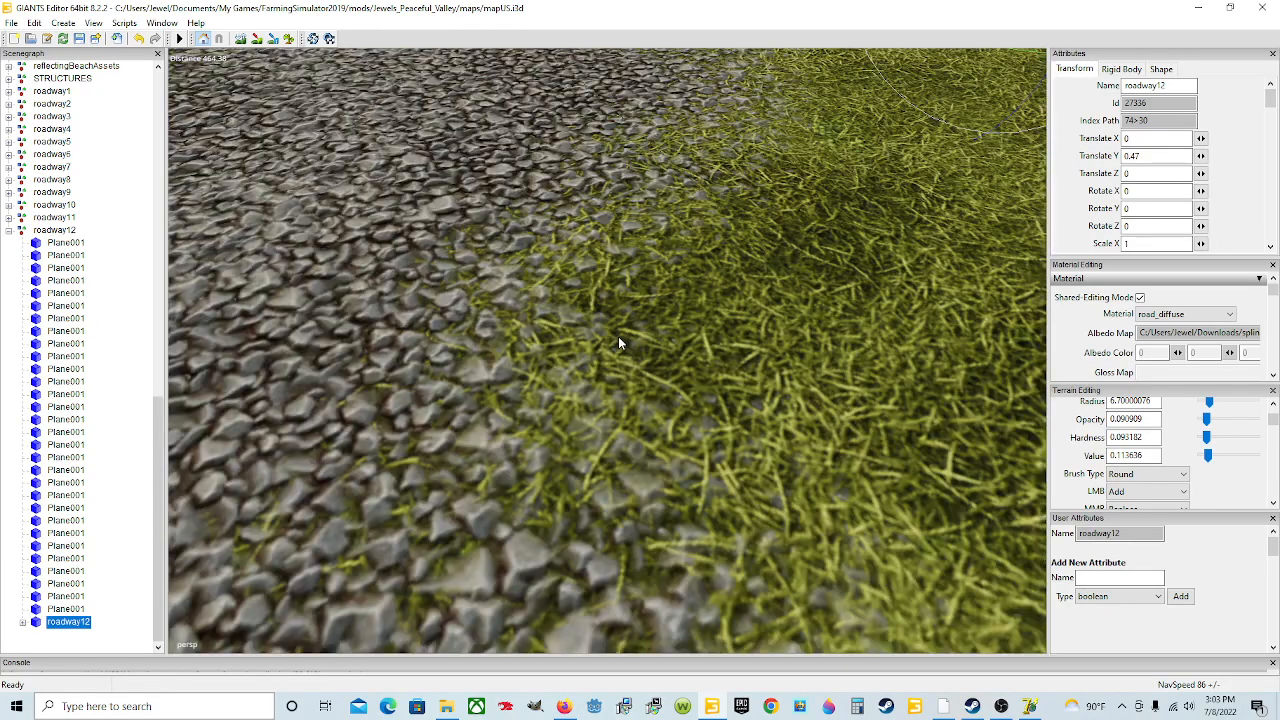
{"action": "scroll", "coordinate": [619, 334], "scroll_direction": "down", "scroll_amount": 4}
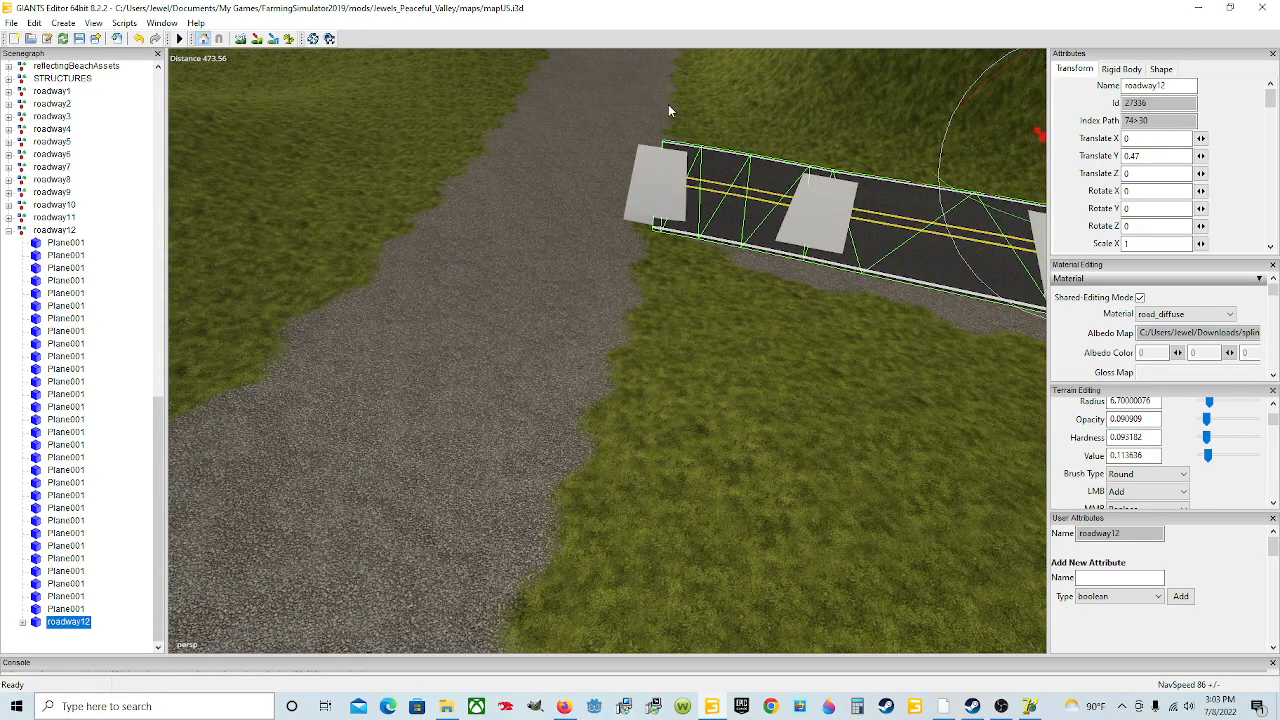
Step: Inspect the whole roadway12 route across the hills from a distance
{"action": "left_click_drag", "start_coordinate": [674, 47], "coordinate": [577, 447], "text": "alt"}
{"action": "mouse_move", "coordinate": [805, 433]}
{"action": "left_mouse_down", "text": "alt"}
{"action": "mouse_move", "coordinate": [785, 440]}
{"action": "mouse_move", "coordinate": [755, 417]}
{"action": "mouse_move", "coordinate": [798, 434]}
{"action": "mouse_move", "coordinate": [785, 432]}
{"action": "left_mouse_up", "text": "alt"}
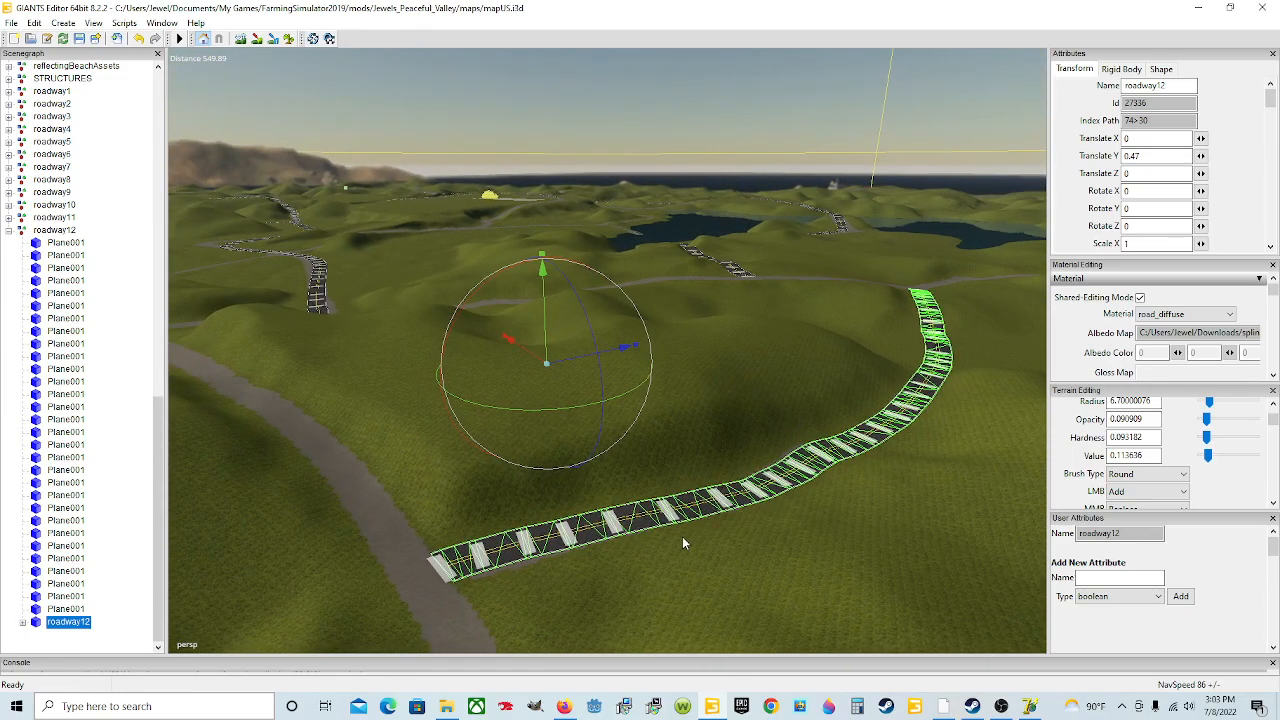
{"action": "left_click_drag", "start_coordinate": [660, 554], "coordinate": [810, 492], "text": "alt"}
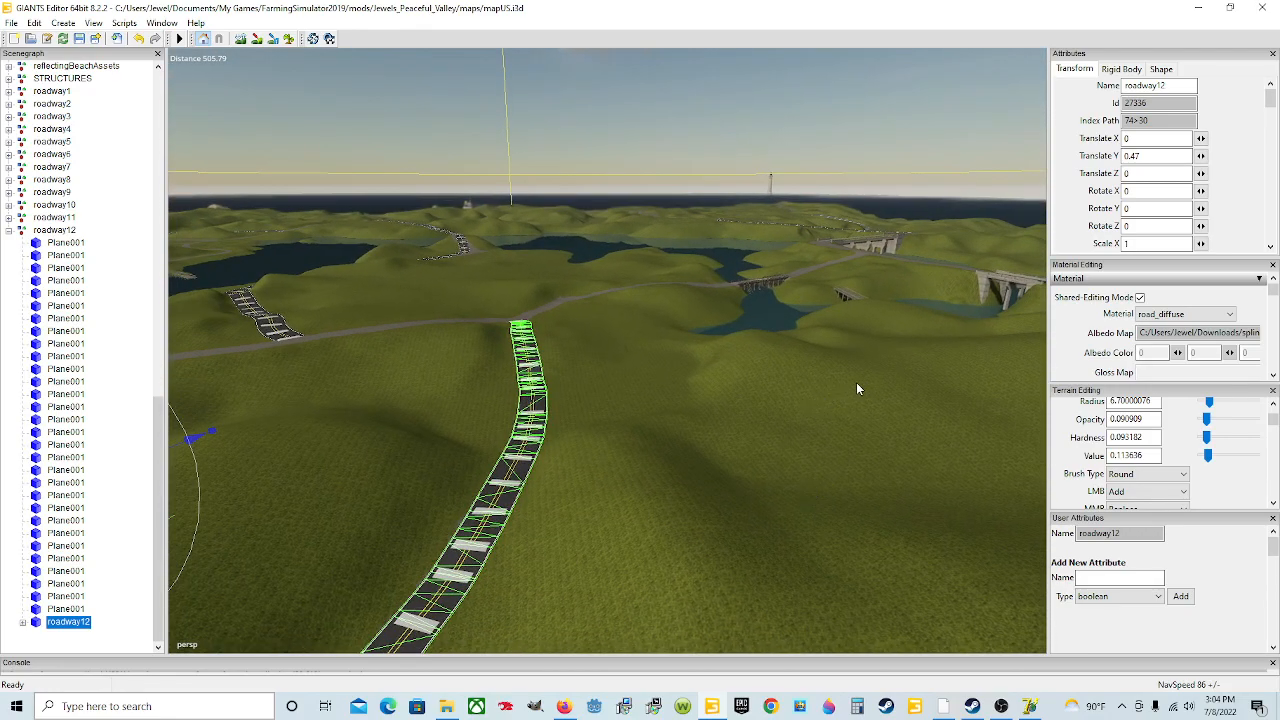
{"action": "left_click_drag", "start_coordinate": [831, 400], "coordinate": [637, 459], "text": "alt"}
{"action": "scroll", "coordinate": [704, 441], "scroll_direction": "down", "scroll_amount": 5}
{"action": "left_click_drag", "start_coordinate": [713, 452], "coordinate": [664, 470], "text": "alt"}
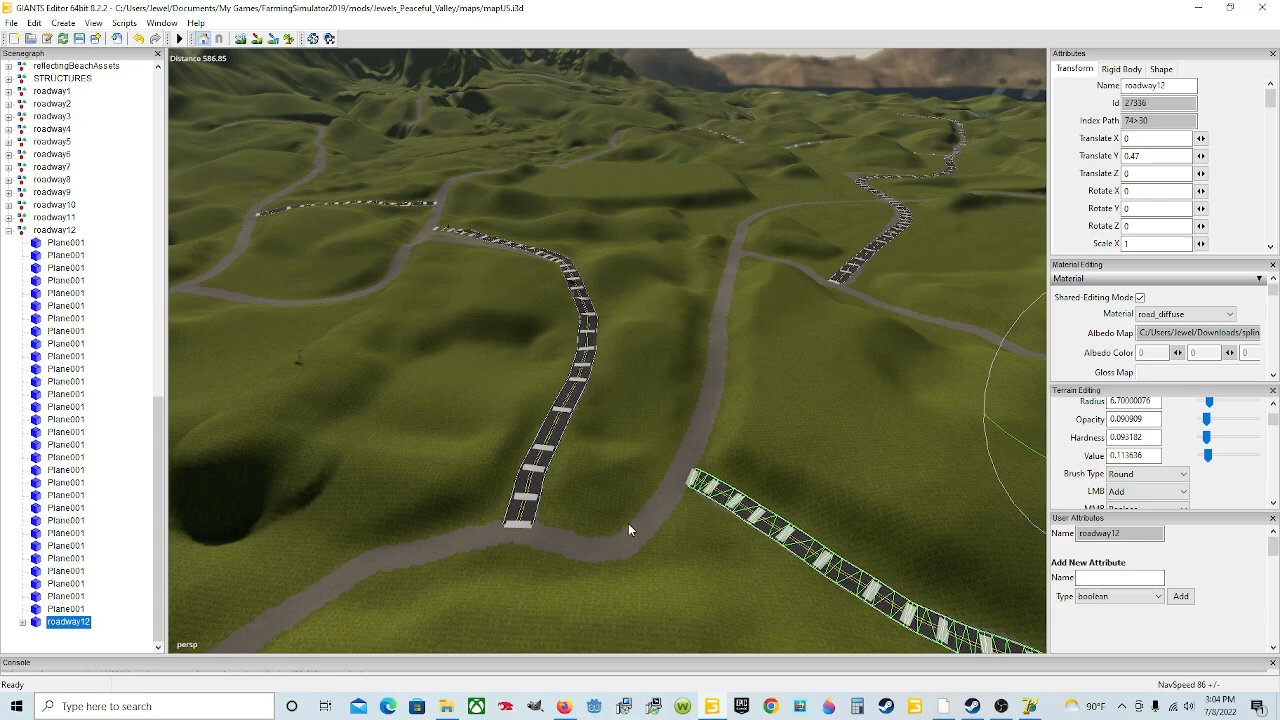
{"action": "right_click_drag", "start_coordinate": [632, 545], "coordinate": [635, 550]}
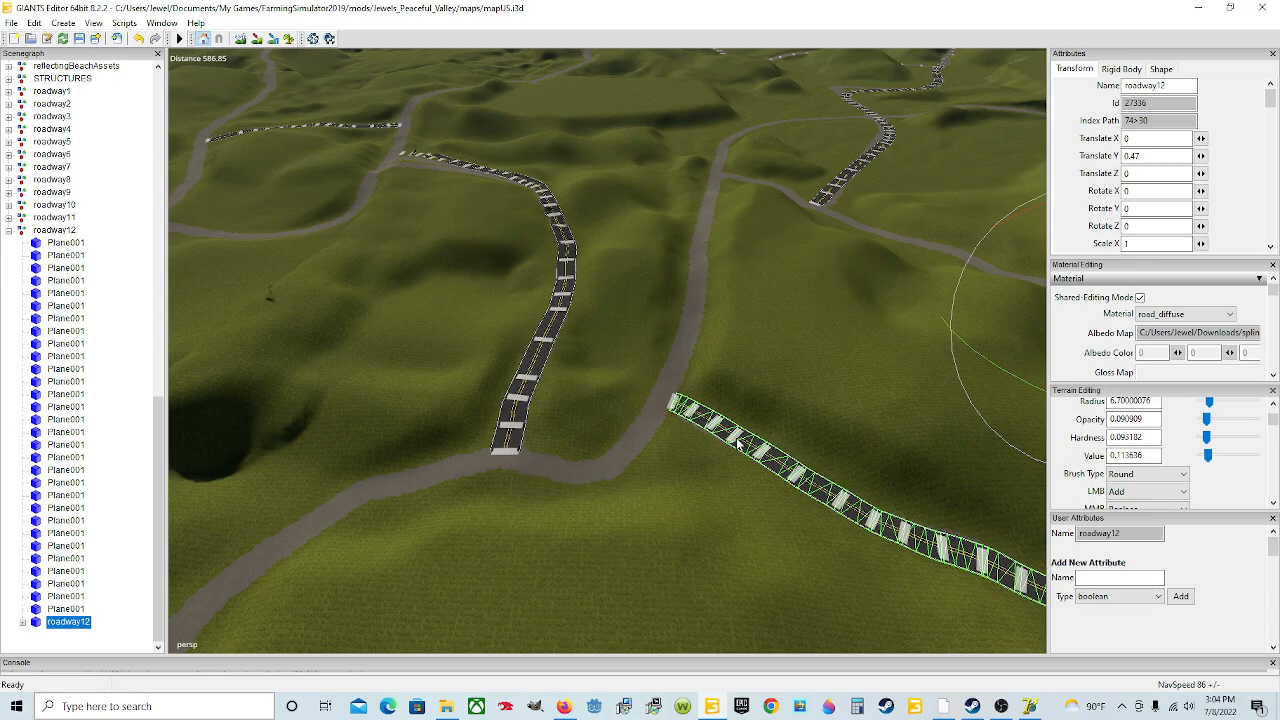
{"action": "left_click_drag", "start_coordinate": [726, 514], "coordinate": [940, 455], "text": "alt"}
{"action": "left_click_drag", "start_coordinate": [650, 495], "coordinate": [597, 478], "text": "alt"}
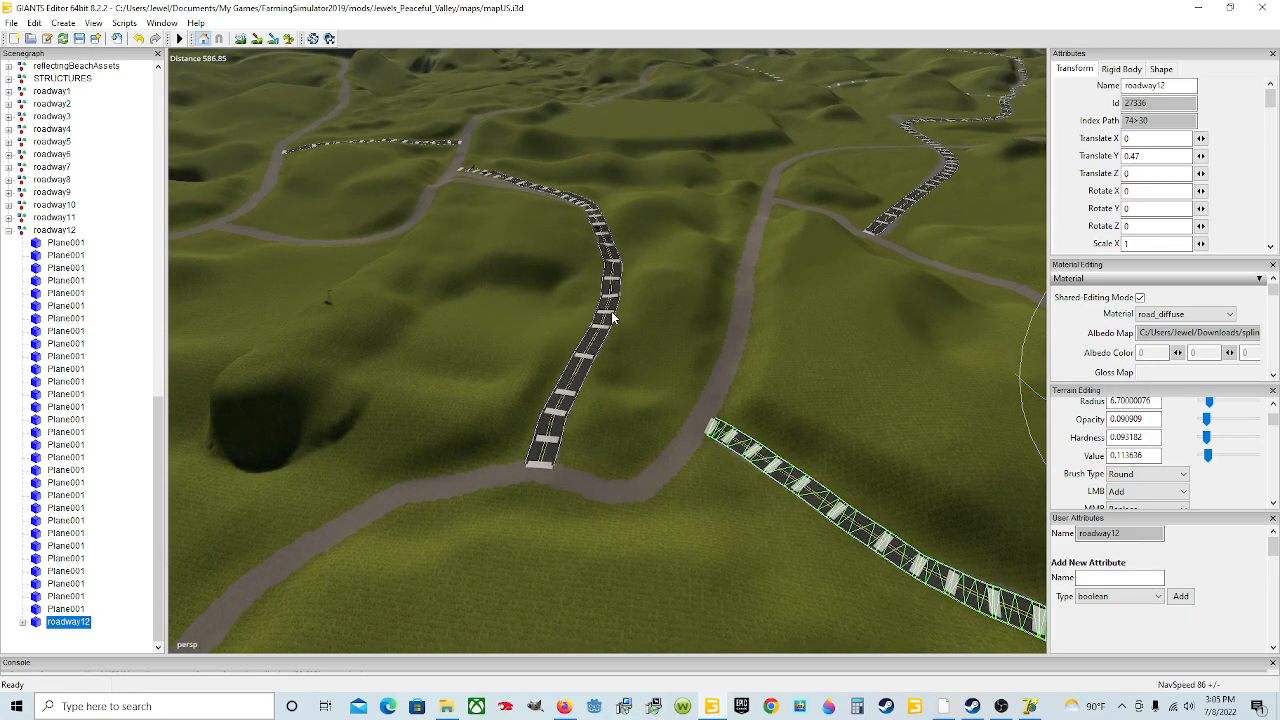
{"action": "left_click_drag", "start_coordinate": [678, 488], "coordinate": [801, 490], "text": "alt"}
{"action": "scroll", "coordinate": [620, 498], "scroll_direction": "up", "scroll_amount": 5}
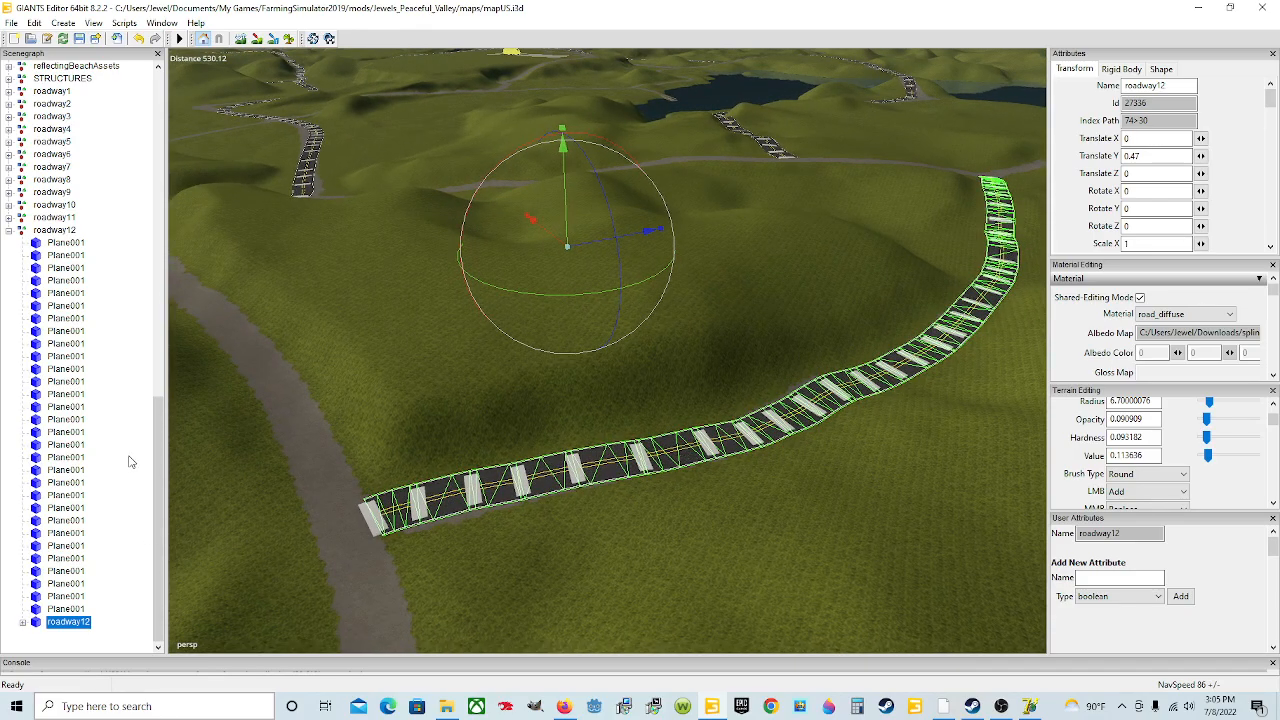
Step: Select all Plane001 segments inside the roadway12 group and view them in the scene
{"action": "left_click", "coordinate": [62, 244]}
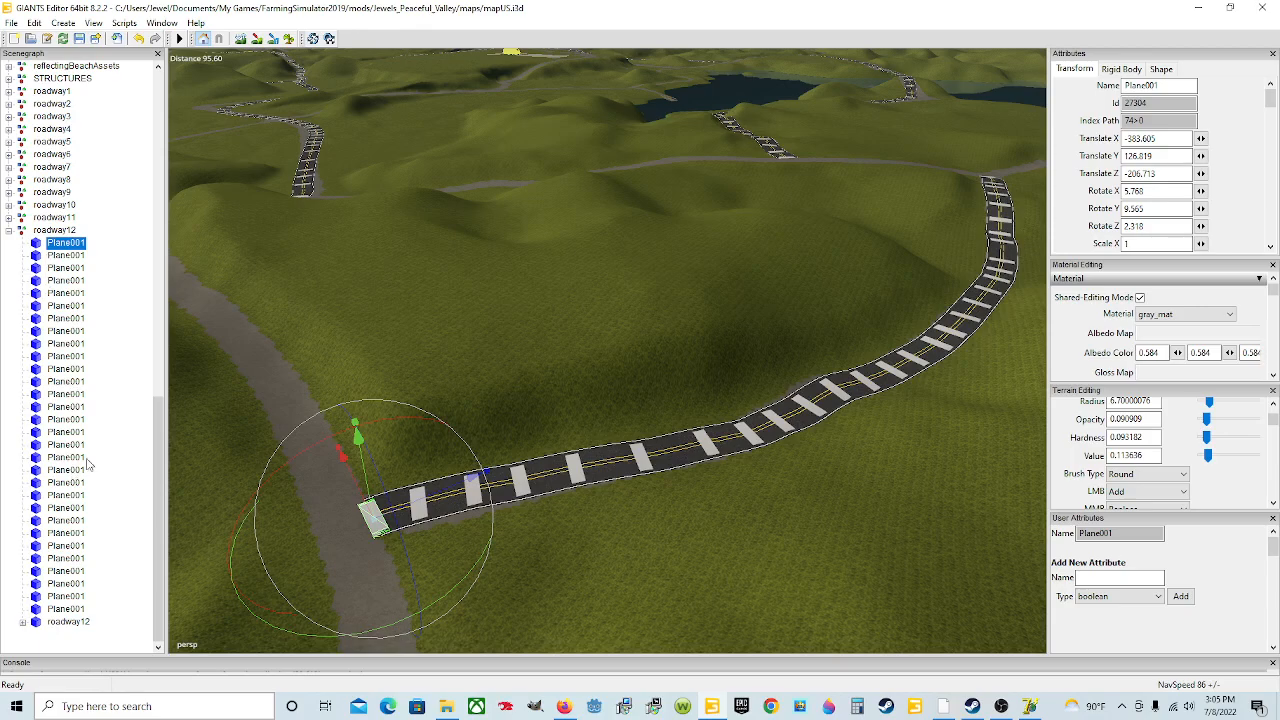
{"action": "left_click", "coordinate": [77, 610], "text": "shift"}
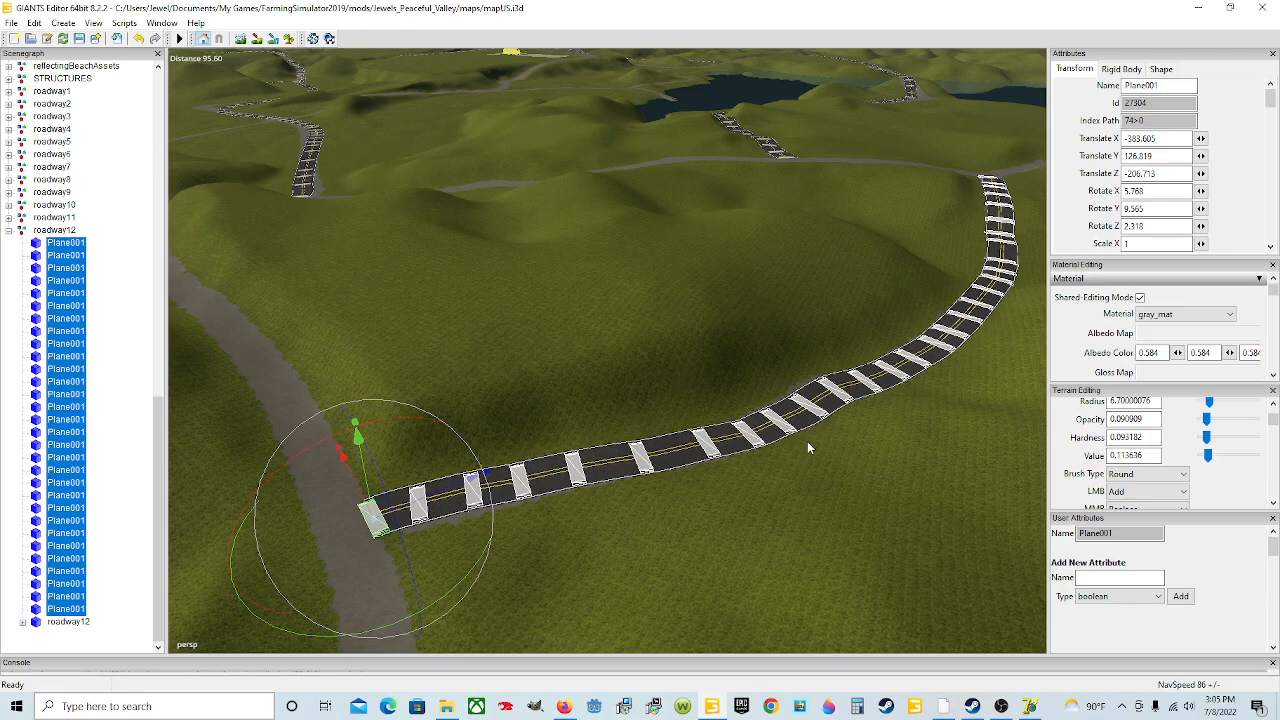
{"action": "left_click_drag", "start_coordinate": [793, 418], "coordinate": [838, 486], "text": "alt"}
{"action": "scroll", "coordinate": [805, 487], "scroll_direction": "up", "scroll_amount": 4}
{"action": "left_click_drag", "start_coordinate": [567, 513], "coordinate": [657, 476], "text": "alt"}
{"action": "scroll", "coordinate": [692, 507], "scroll_direction": "down", "scroll_amount": 5}
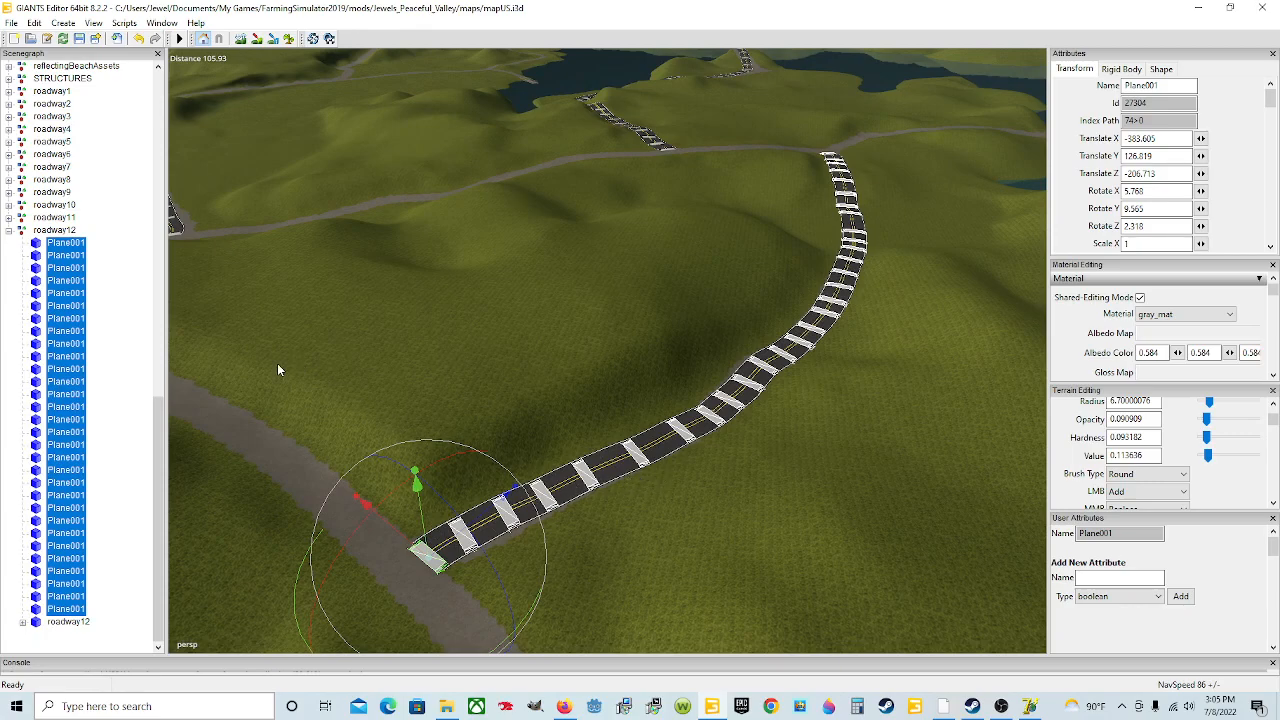
Step: Collapse the roadway12 group and select it as a whole in the scenegraph
{"action": "left_click", "coordinate": [54, 230]}
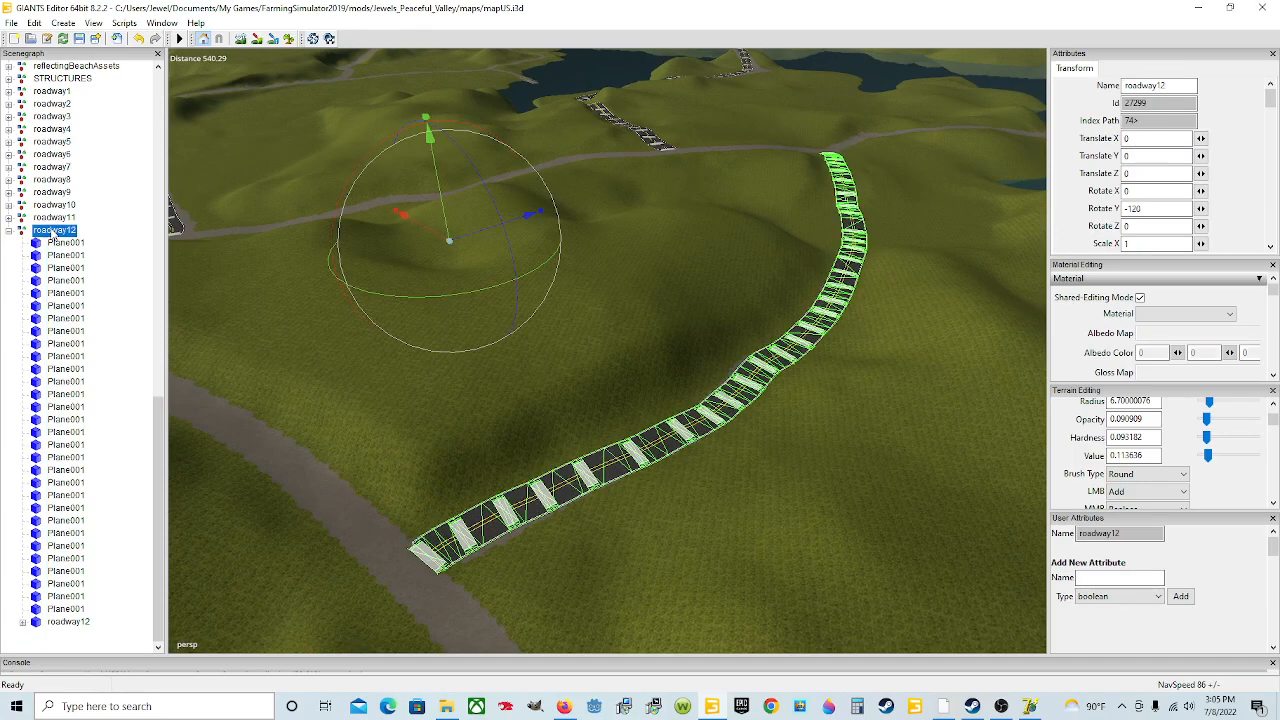
{"action": "left_click", "coordinate": [70, 623]}
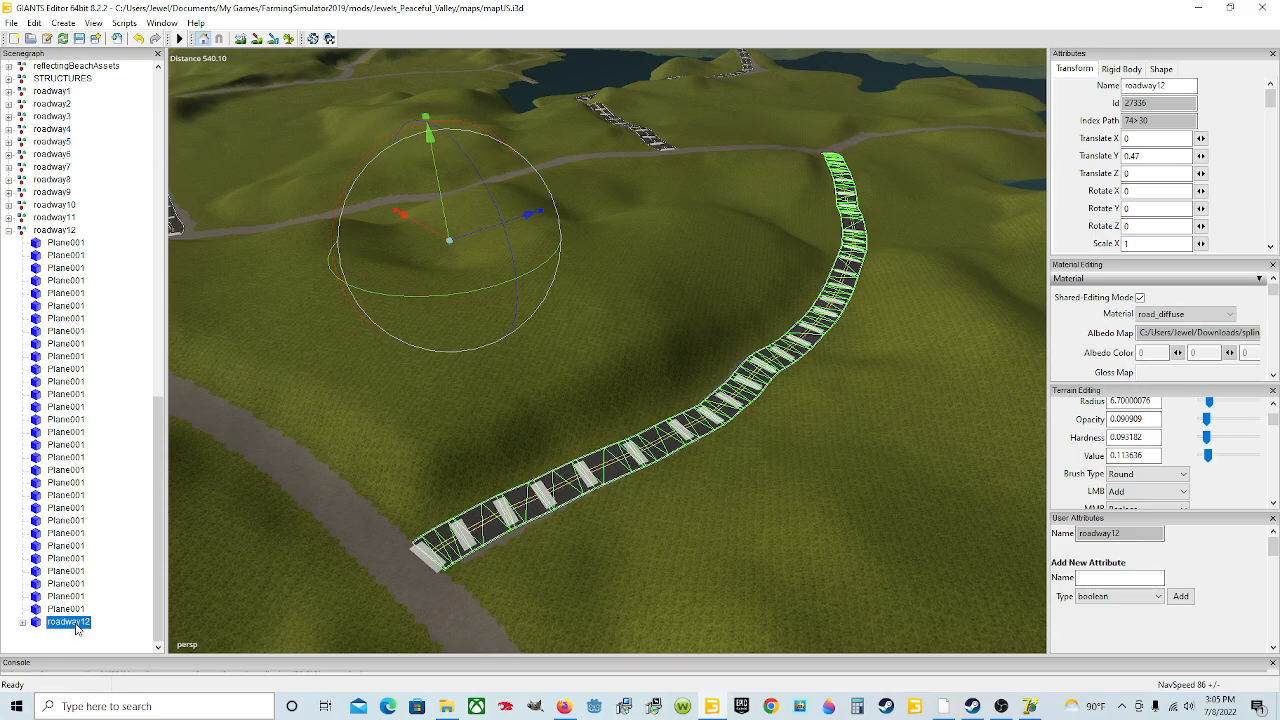
{"action": "left_click", "coordinate": [9, 230]}
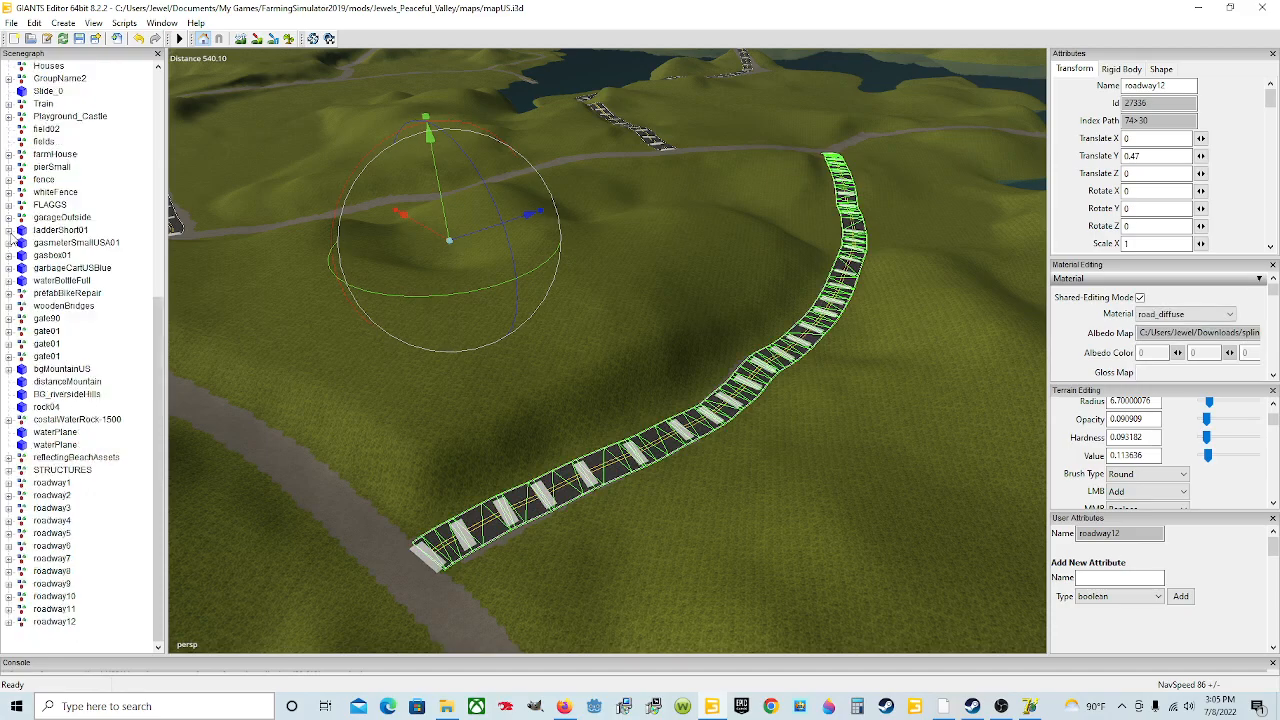
{"action": "left_click", "coordinate": [62, 622]}
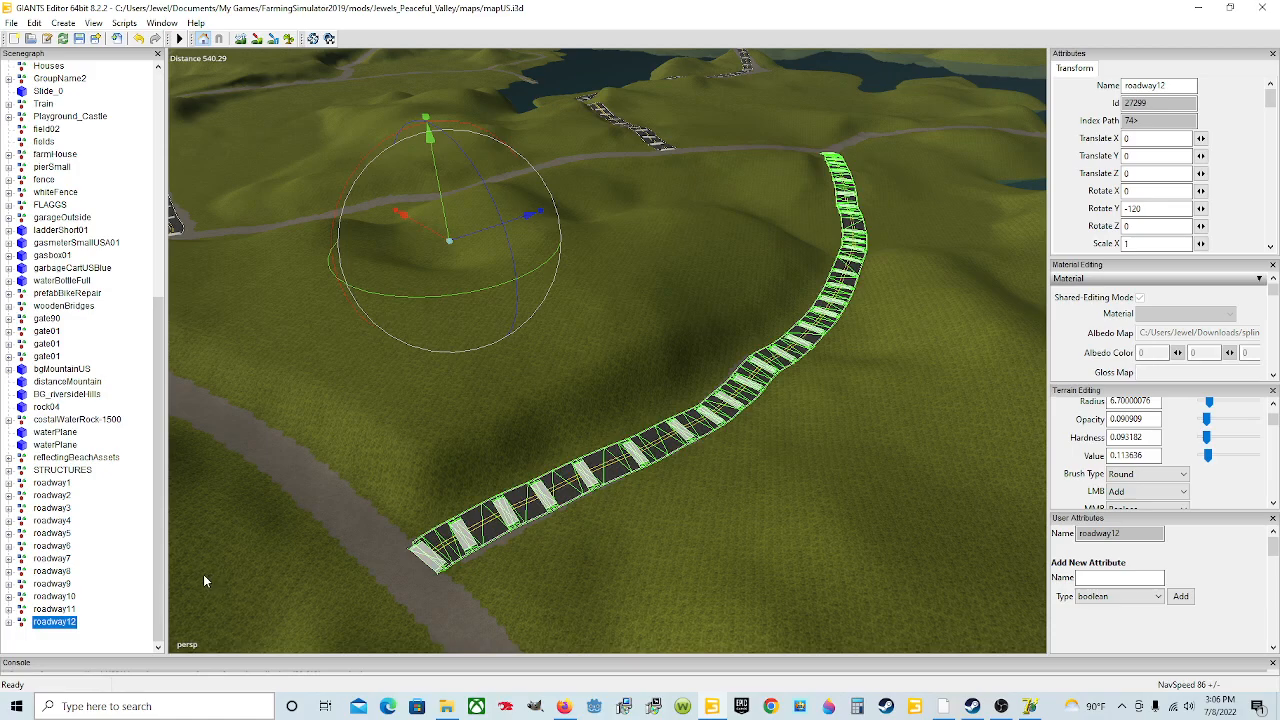
{"action": "left_click", "coordinate": [13, 22]}
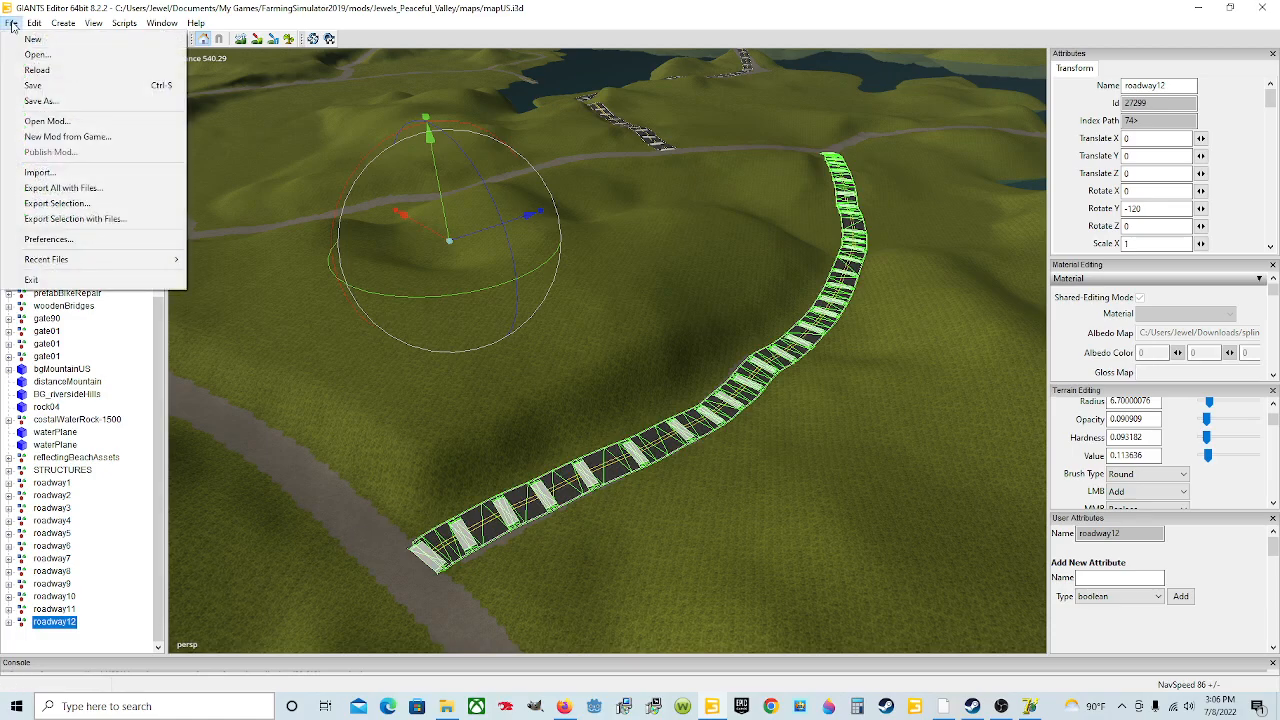
{"action": "left_click", "coordinate": [112, 219]}
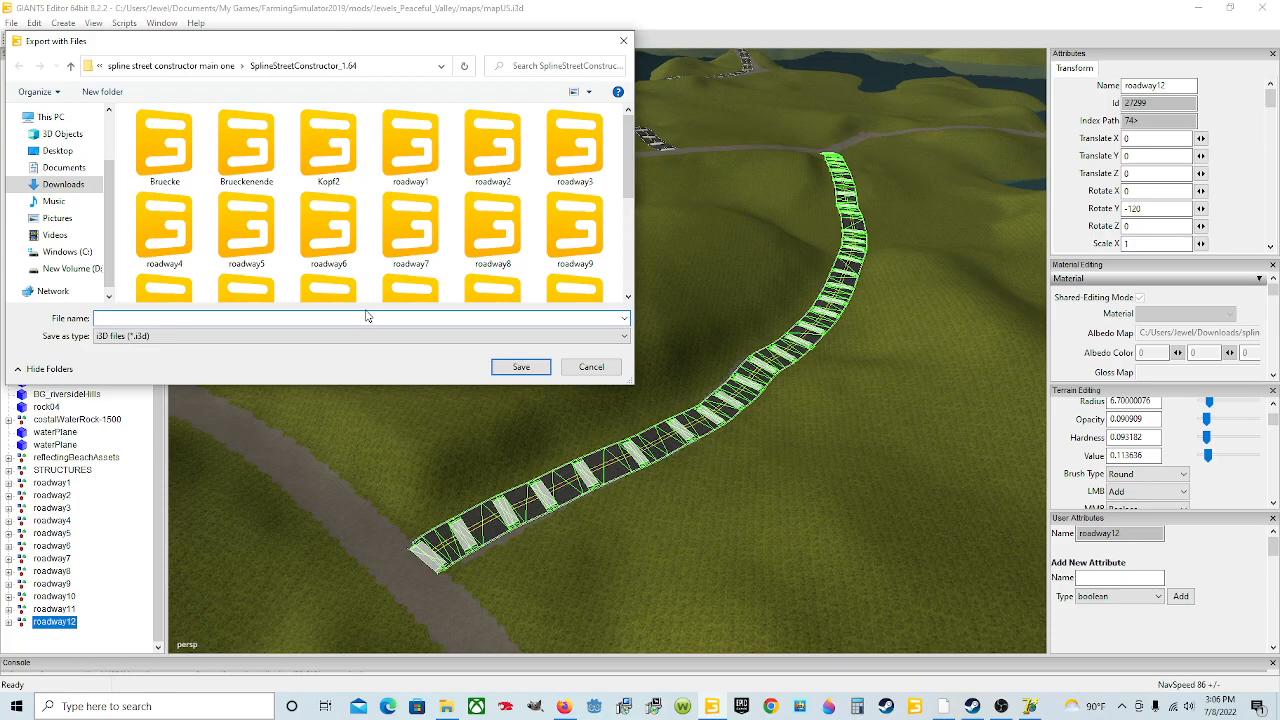
{"action": "left_click", "coordinate": [66, 169]}
{"action": "double_click", "coordinate": [204, 266]}
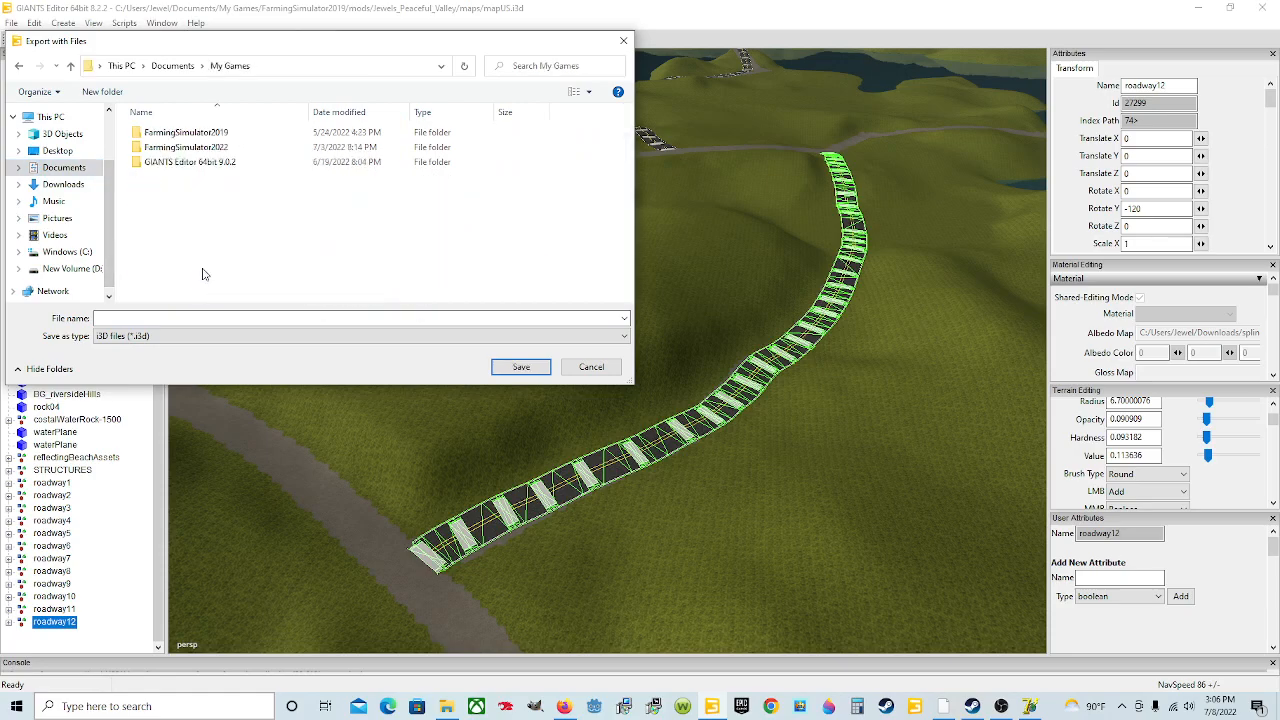
{"action": "double_click", "coordinate": [240, 135]}
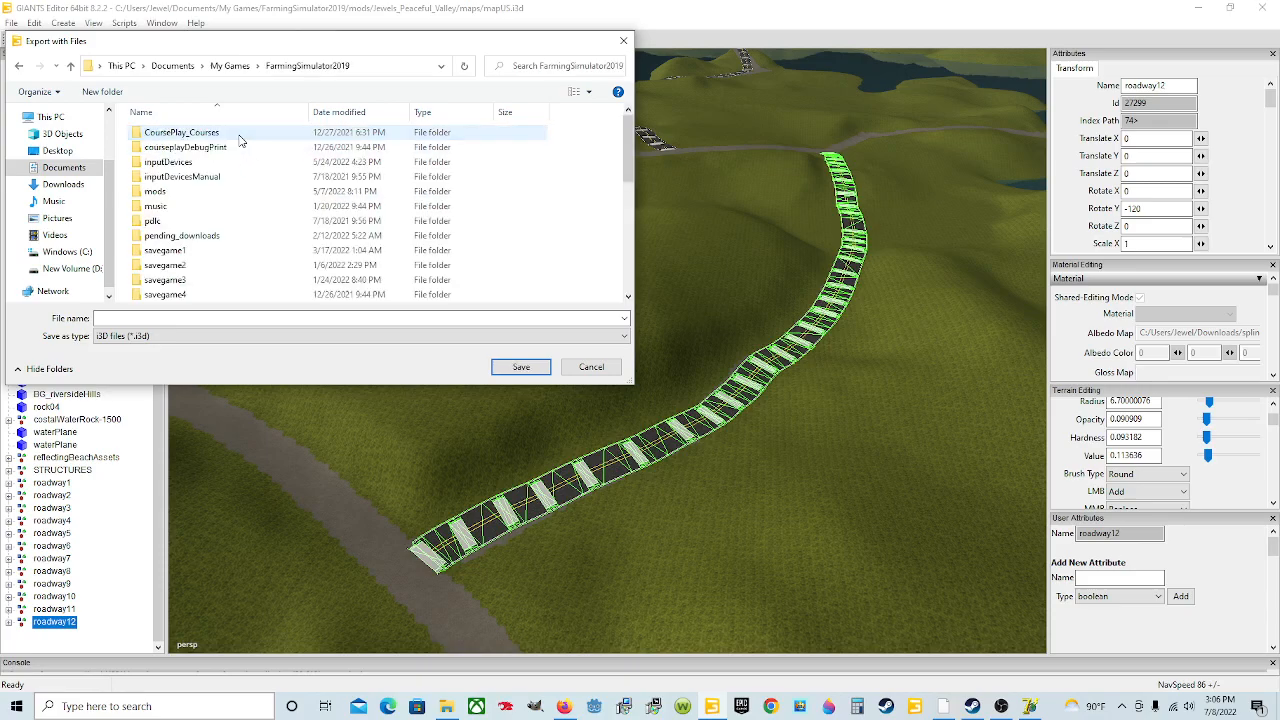
{"action": "double_click", "coordinate": [188, 192]}
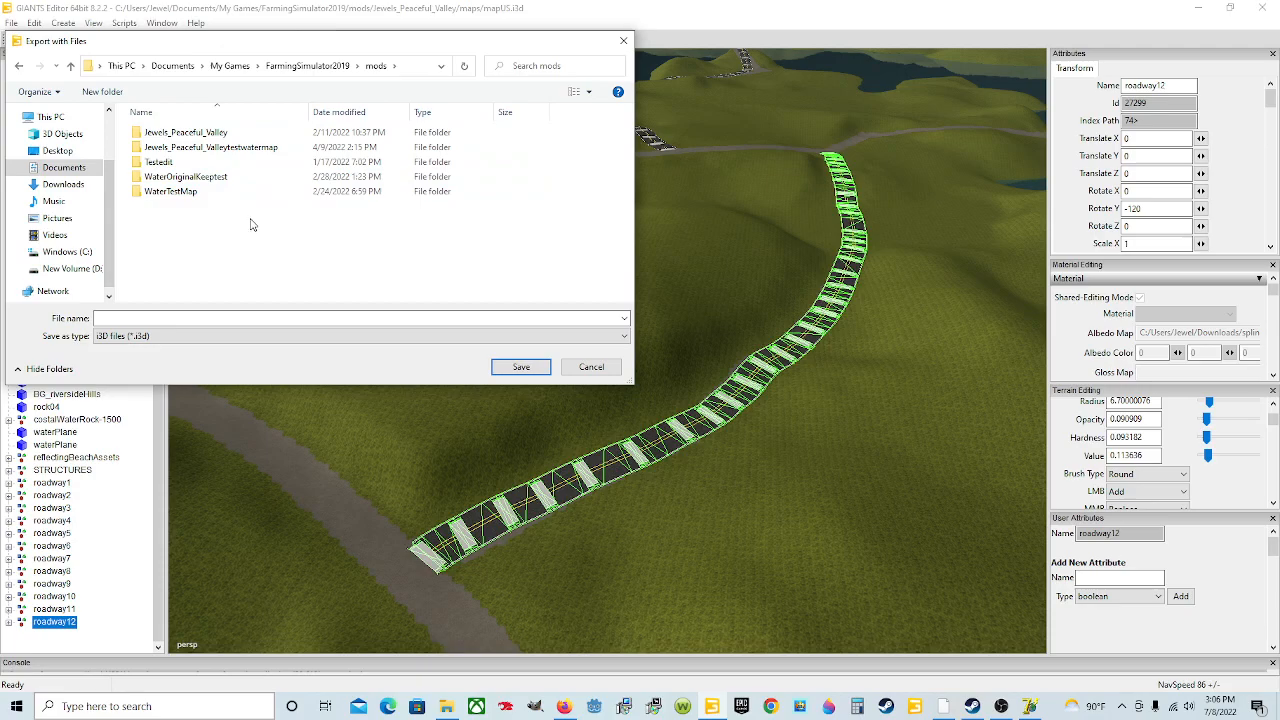
{"action": "double_click", "coordinate": [236, 134]}
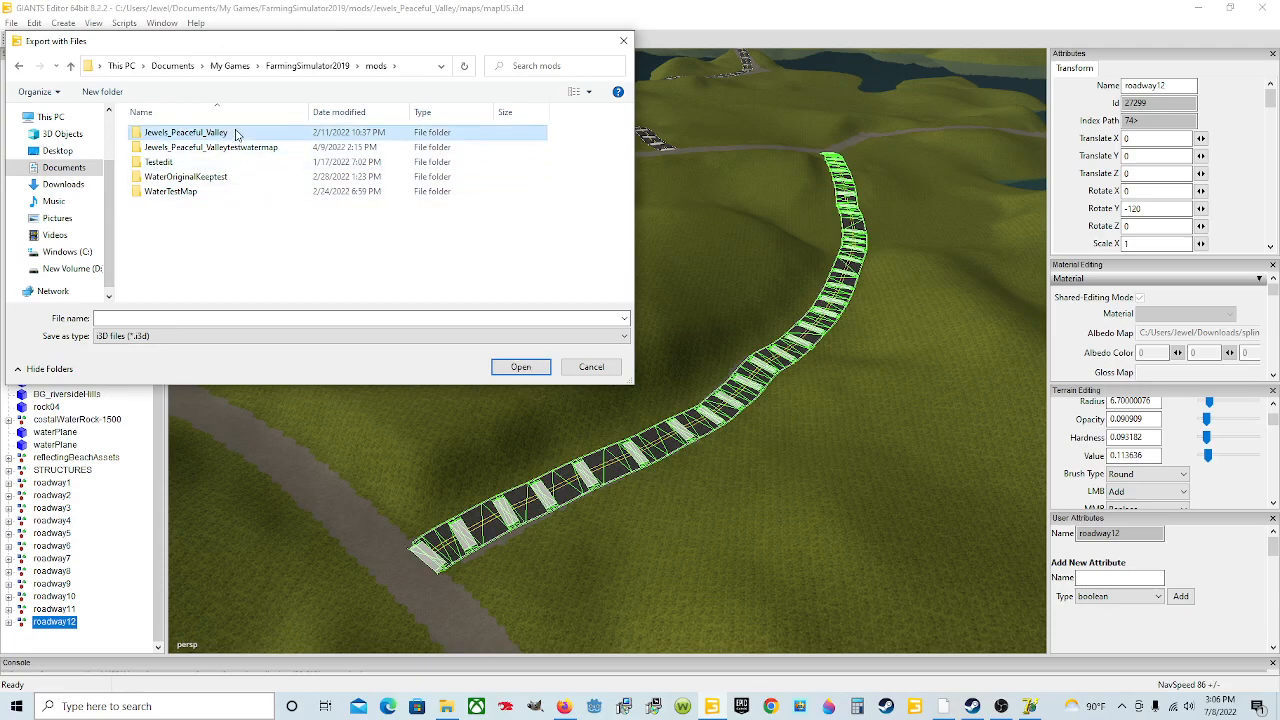
{"action": "double_click", "coordinate": [241, 165]}
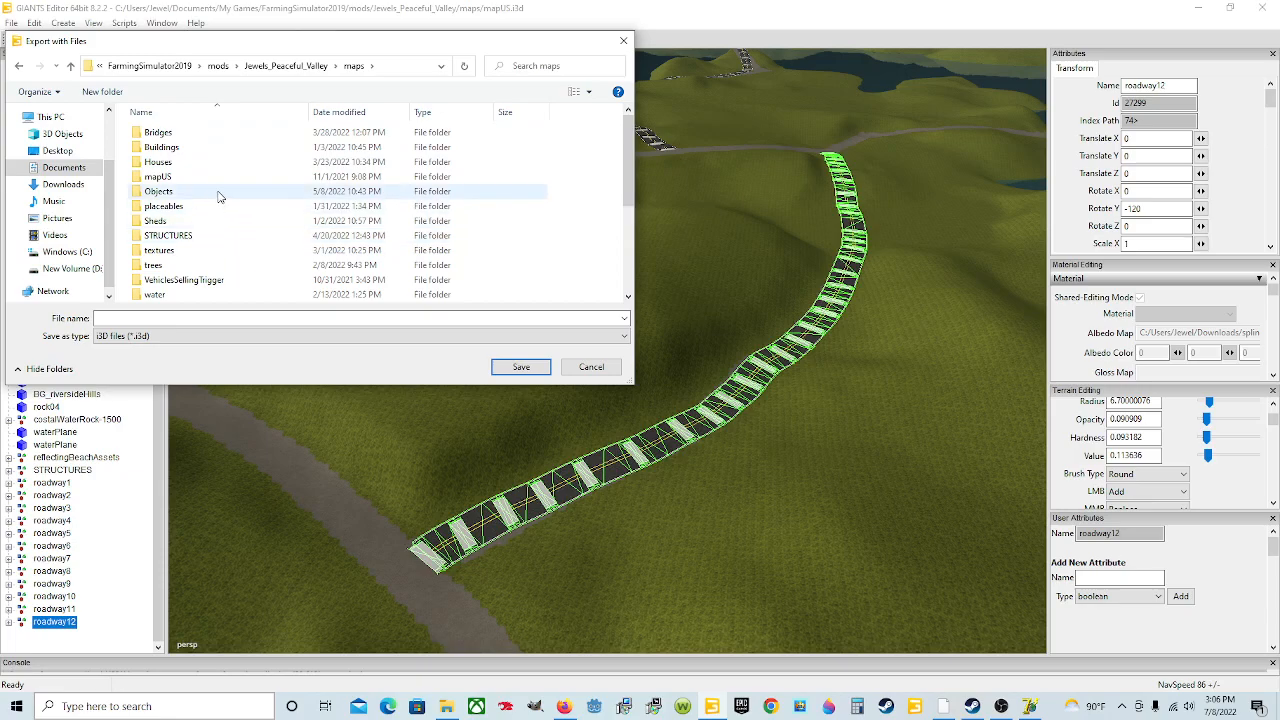
{"action": "double_click", "coordinate": [204, 194]}
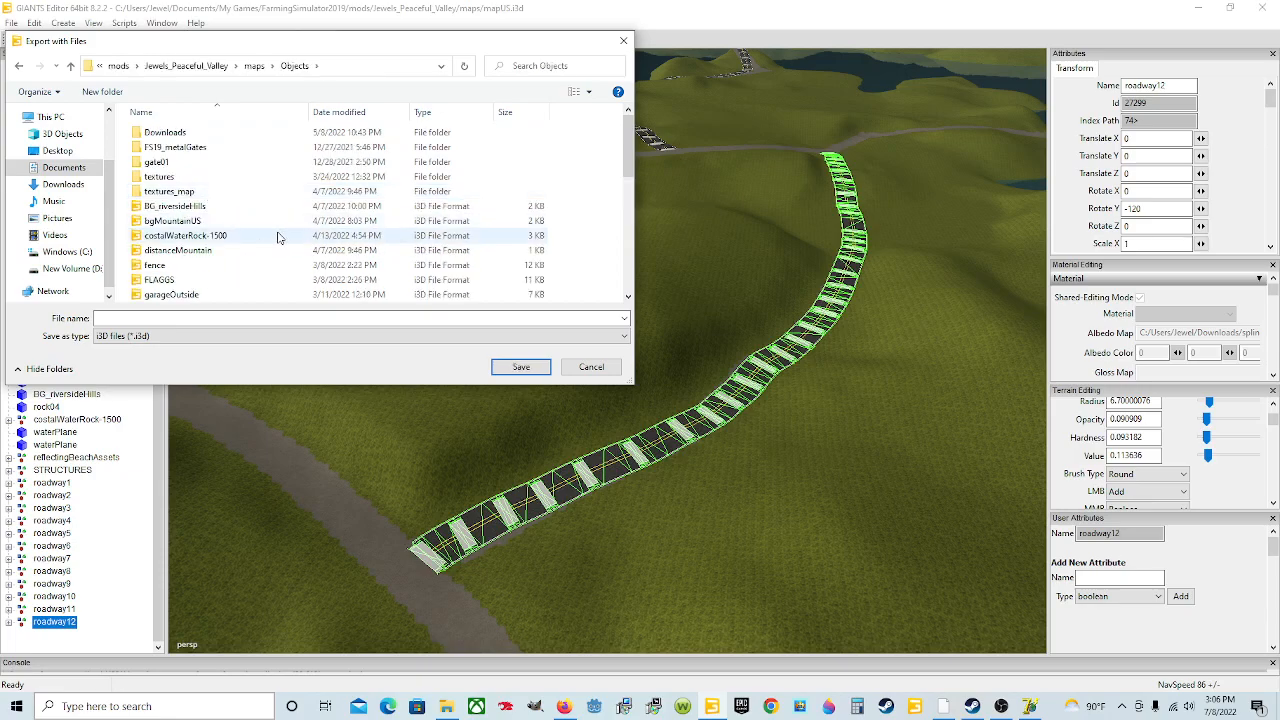
{"action": "scroll", "coordinate": [277, 237], "scroll_direction": "down", "scroll_amount": 3}
{"action": "scroll", "coordinate": [190, 245], "scroll_direction": "down", "scroll_amount": 2}
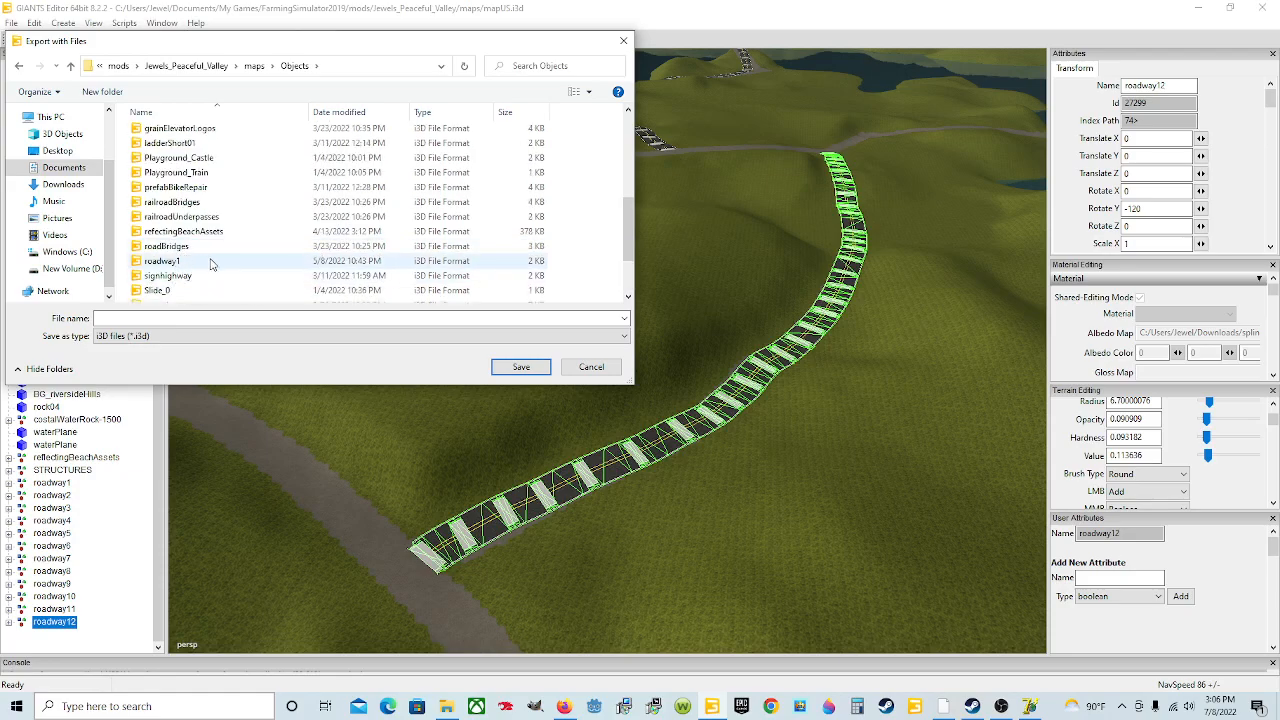
{"action": "scroll", "coordinate": [230, 285], "scroll_direction": "down", "scroll_amount": 1}
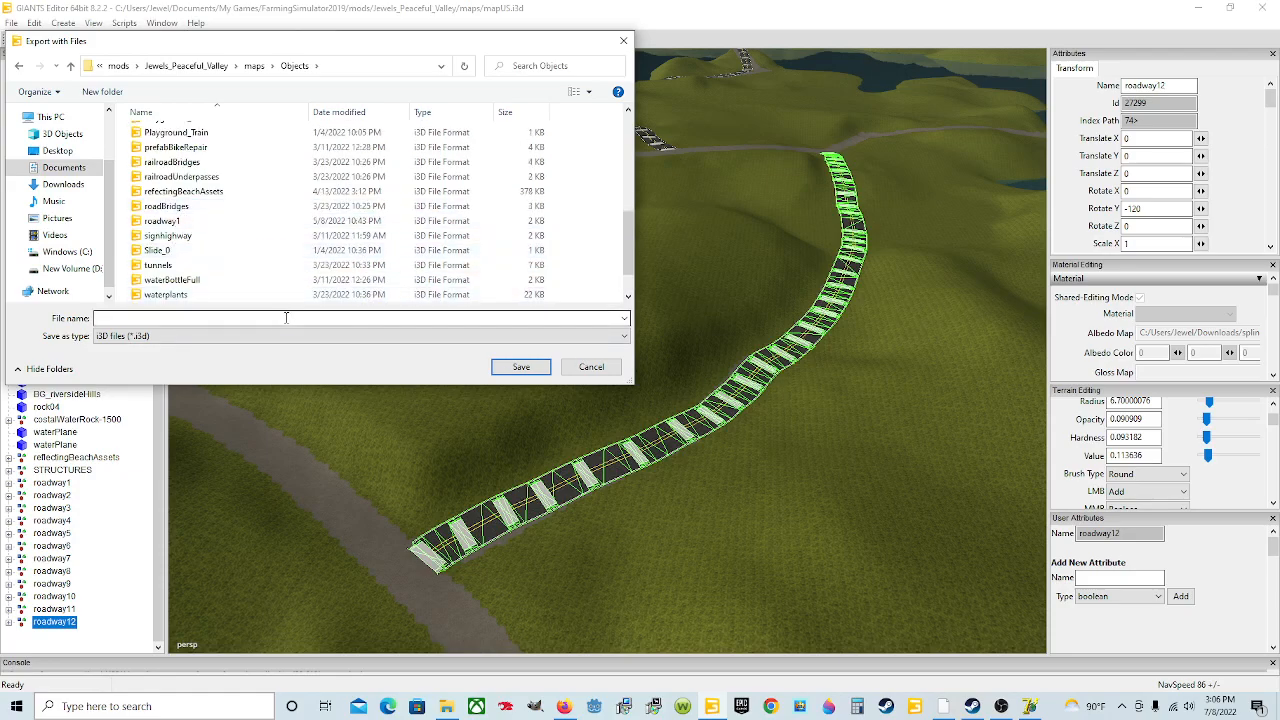
{"action": "left_click", "coordinate": [205, 320]}
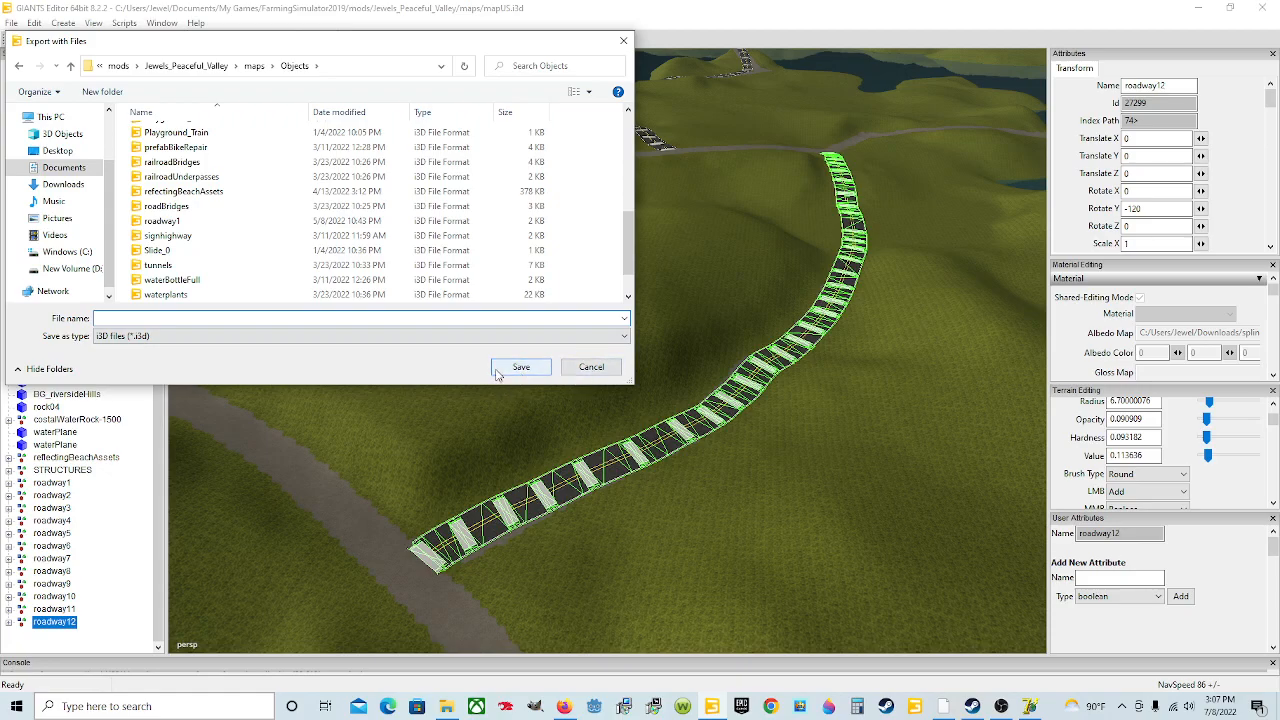
{"action": "left_click", "coordinate": [591, 368]}
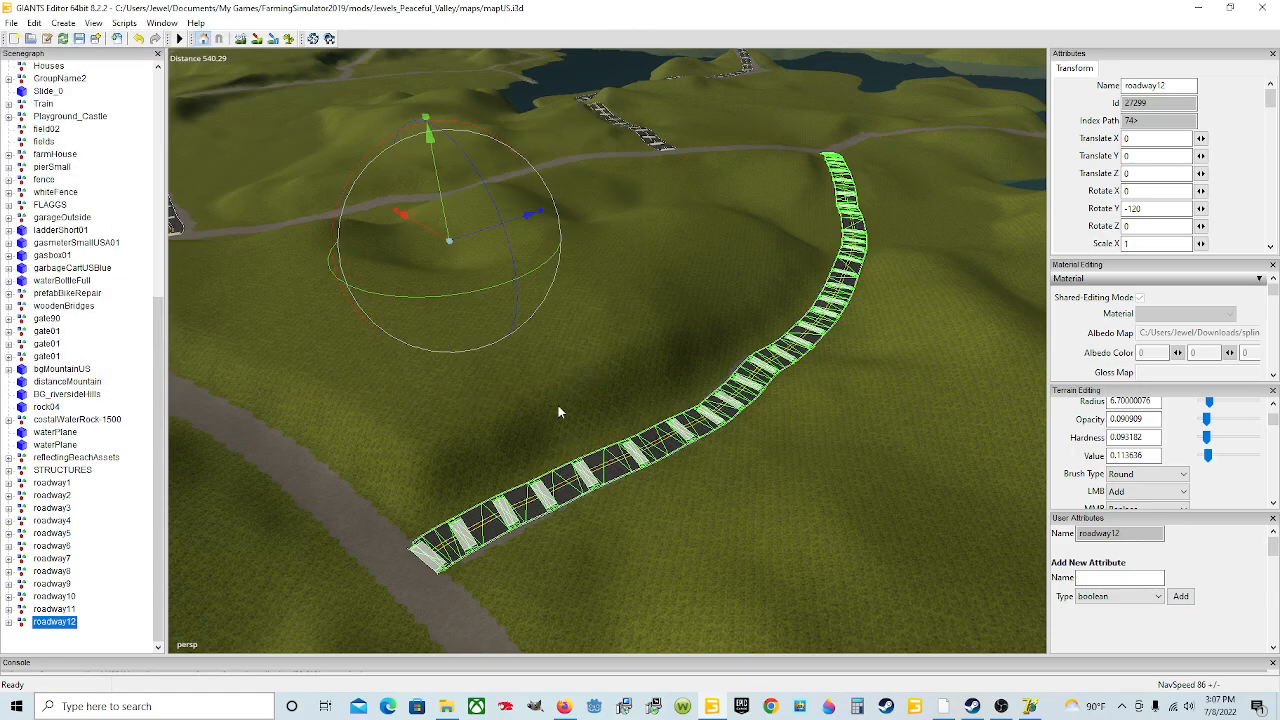
{"action": "left_click", "coordinate": [11, 22]}
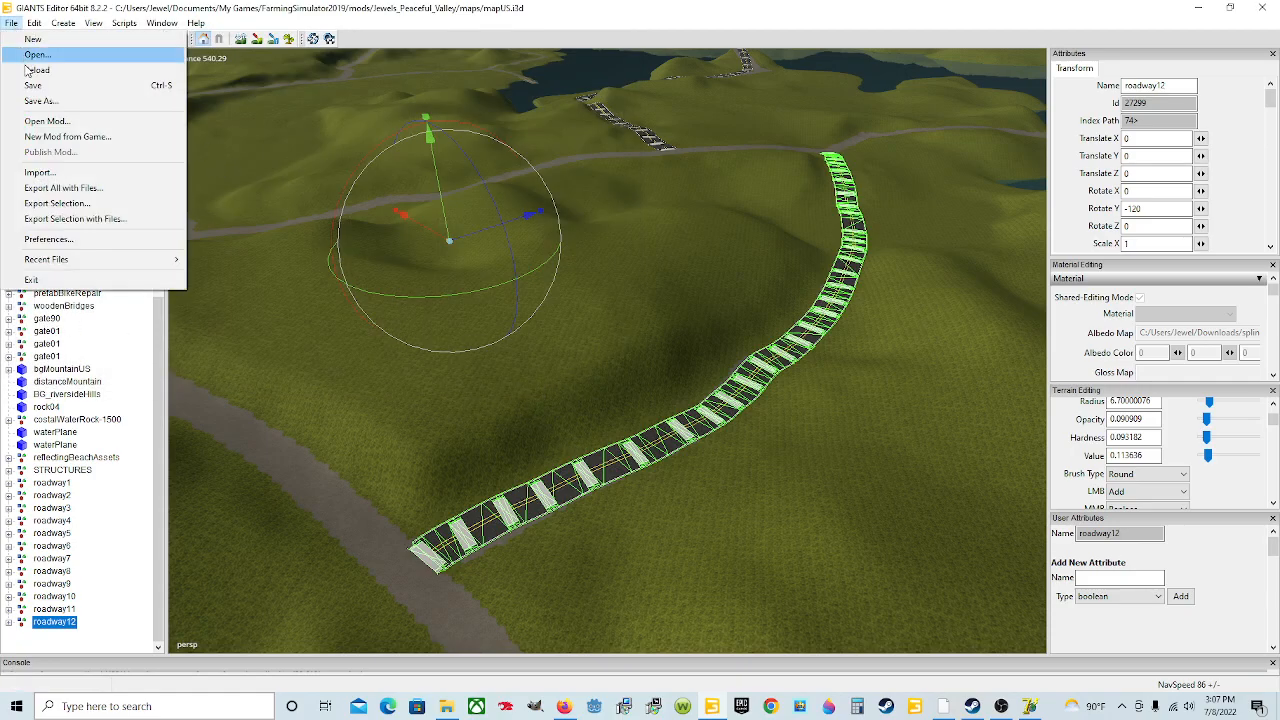
{"action": "left_click", "coordinate": [87, 174]}
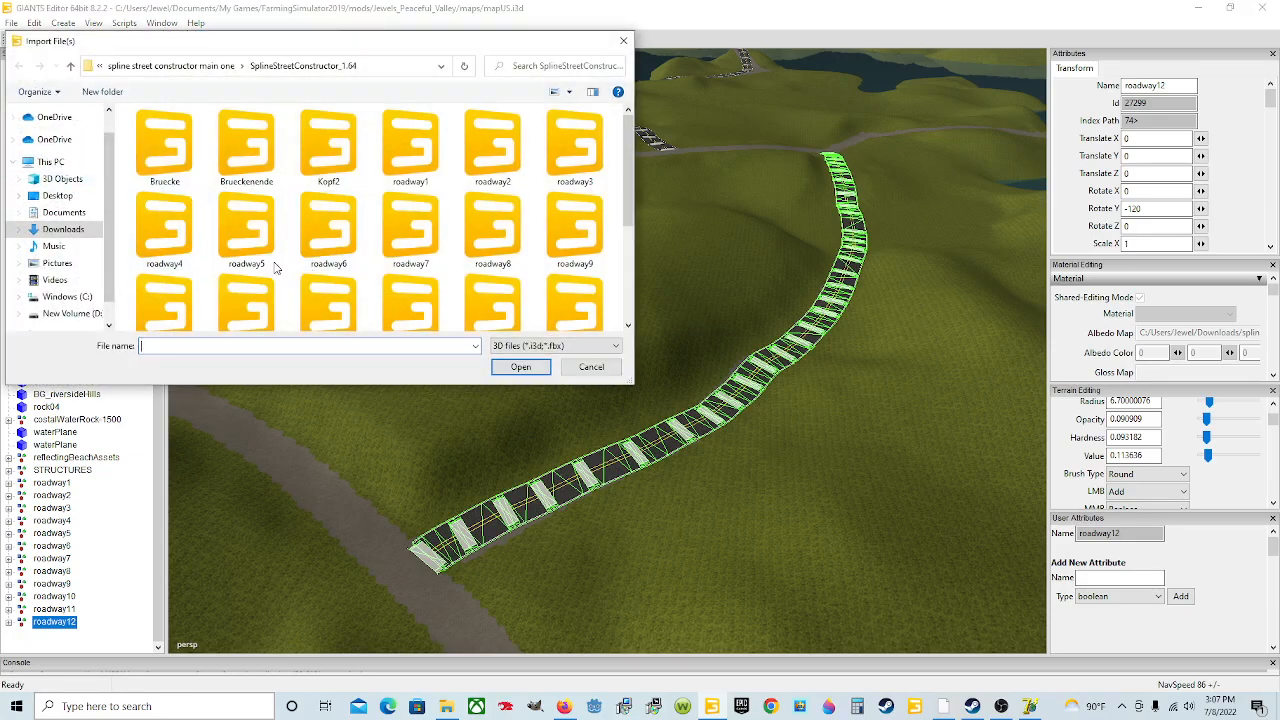
{"action": "left_click", "coordinate": [85, 214]}
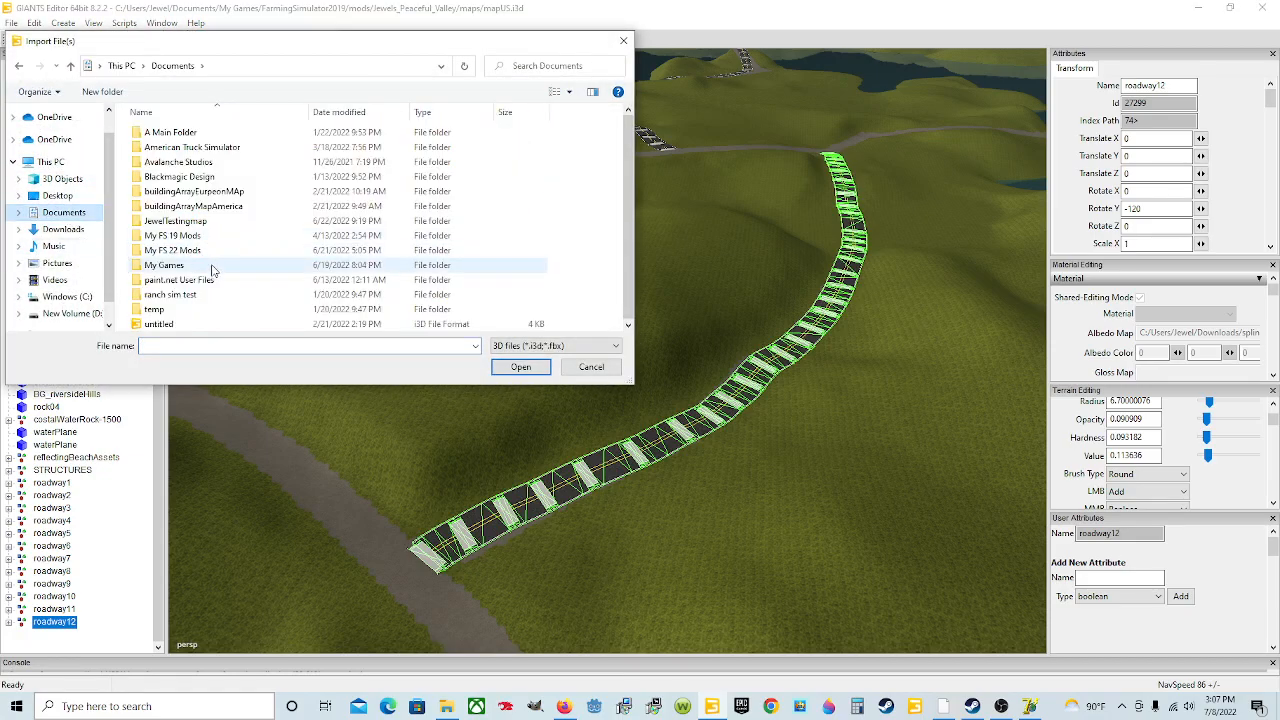
{"action": "double_click", "coordinate": [216, 252]}
{"action": "double_click", "coordinate": [271, 134]}
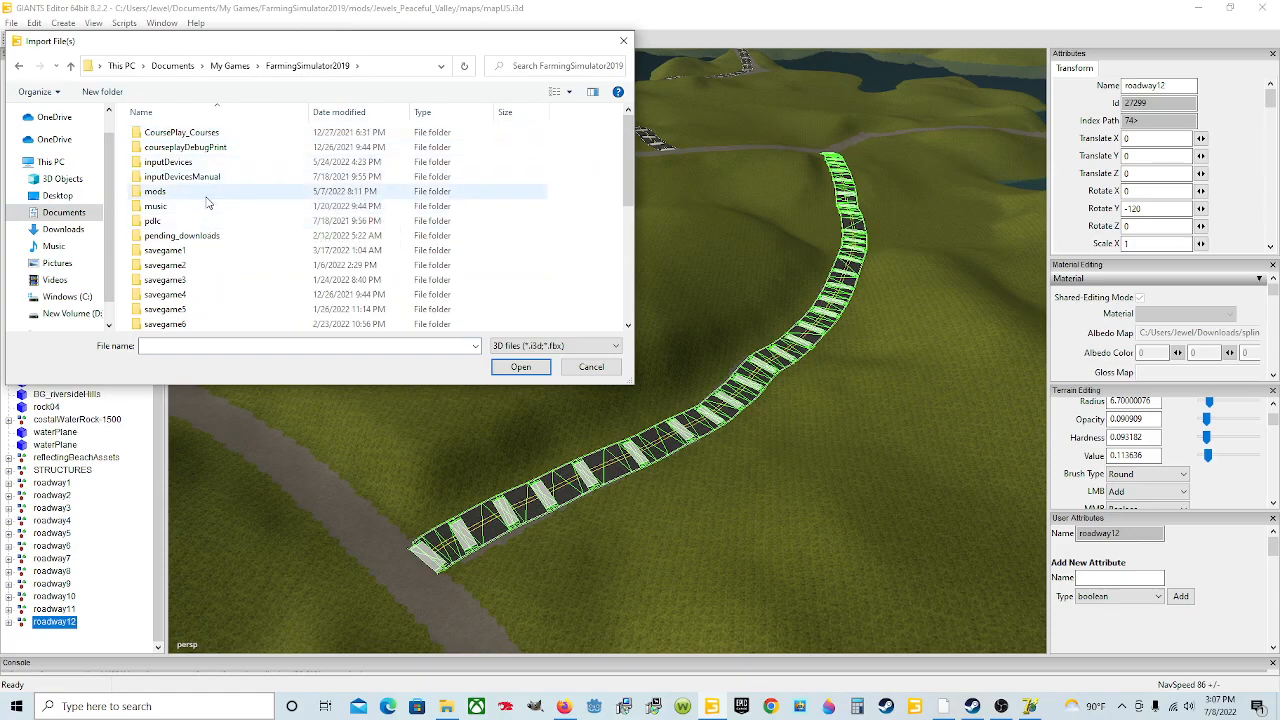
{"action": "double_click", "coordinate": [209, 192]}
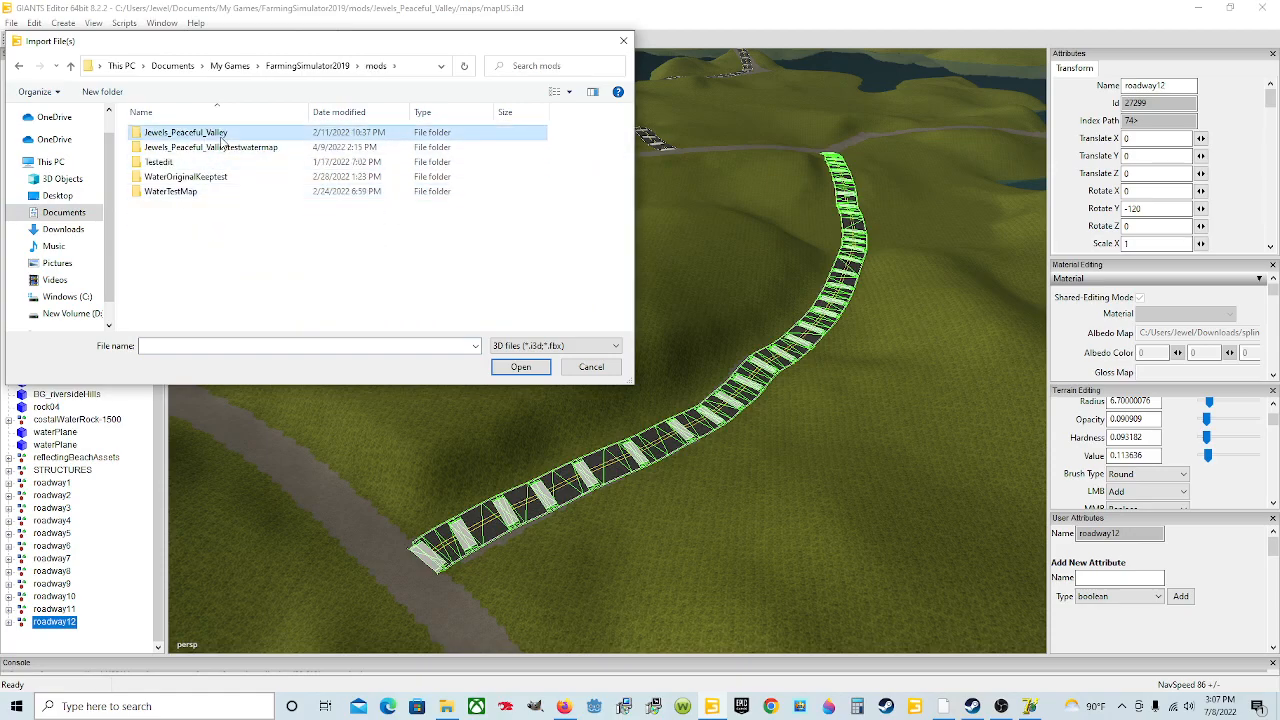
{"action": "double_click", "coordinate": [205, 132]}
{"action": "double_click", "coordinate": [250, 175]}
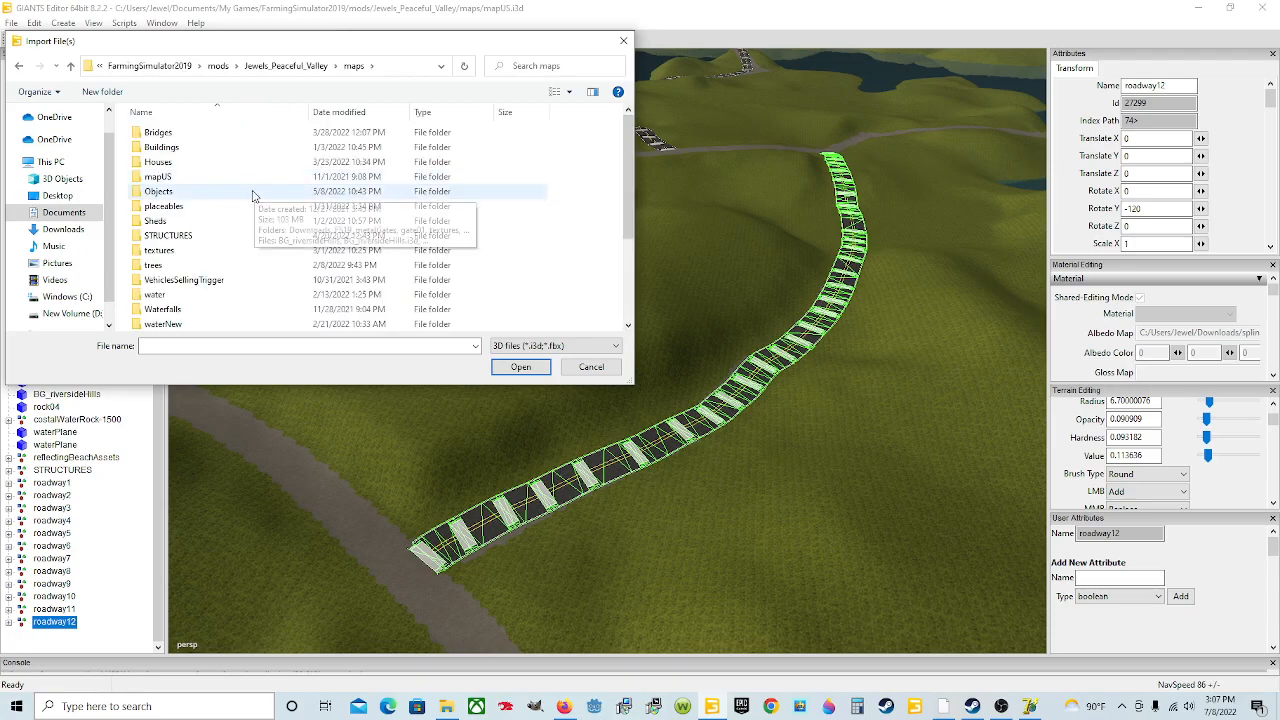
{"action": "double_click", "coordinate": [217, 193]}
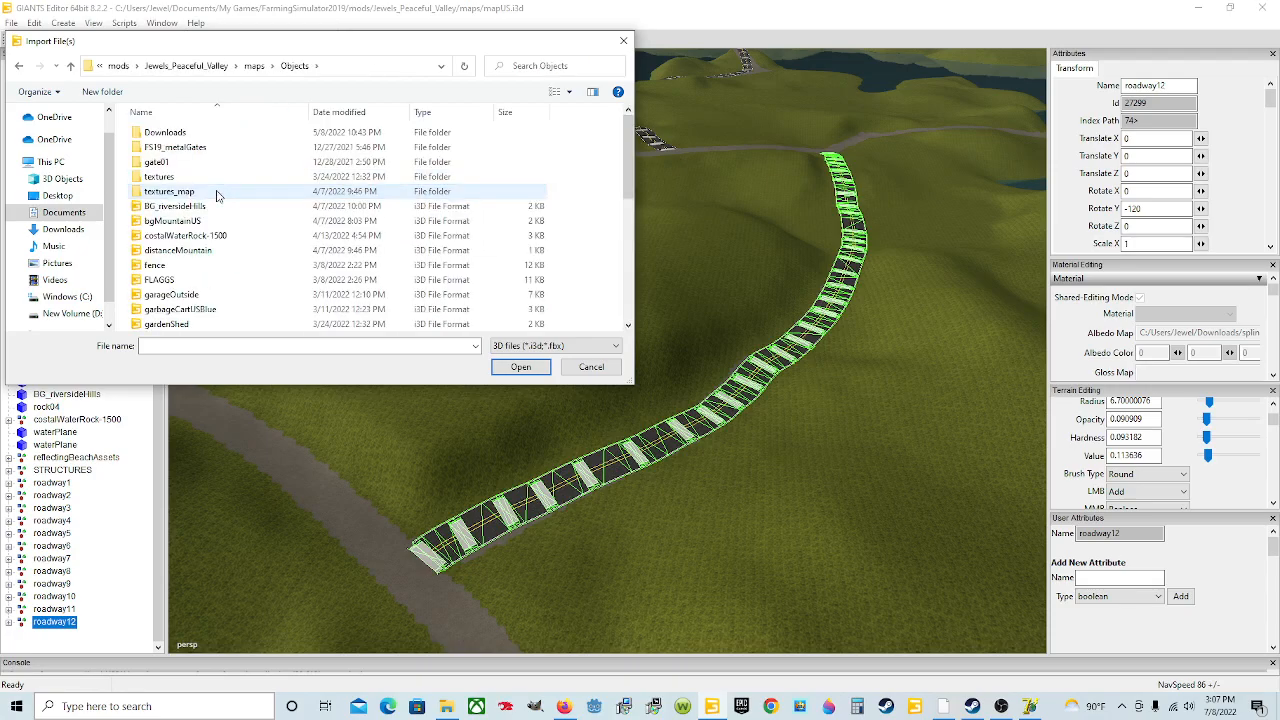
{"action": "scroll", "coordinate": [222, 251], "scroll_direction": "down", "scroll_amount": 5}
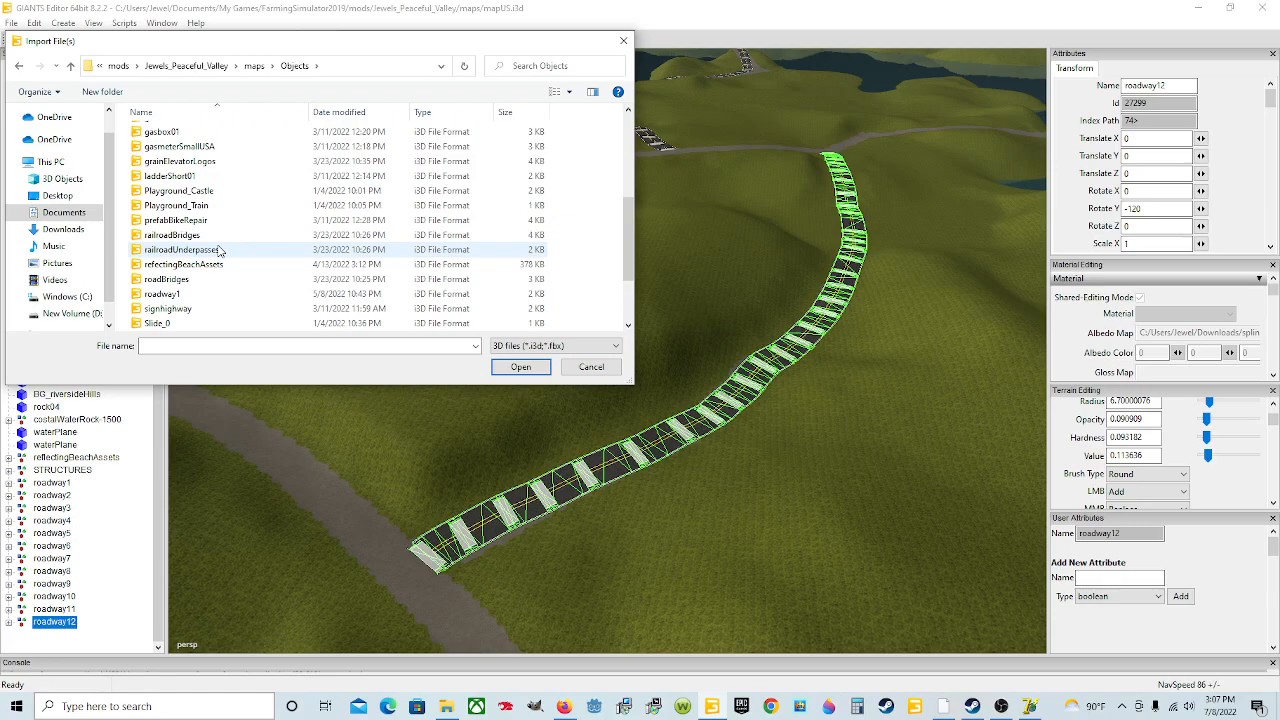
{"action": "scroll", "coordinate": [218, 250], "scroll_direction": "down", "scroll_amount": 2}
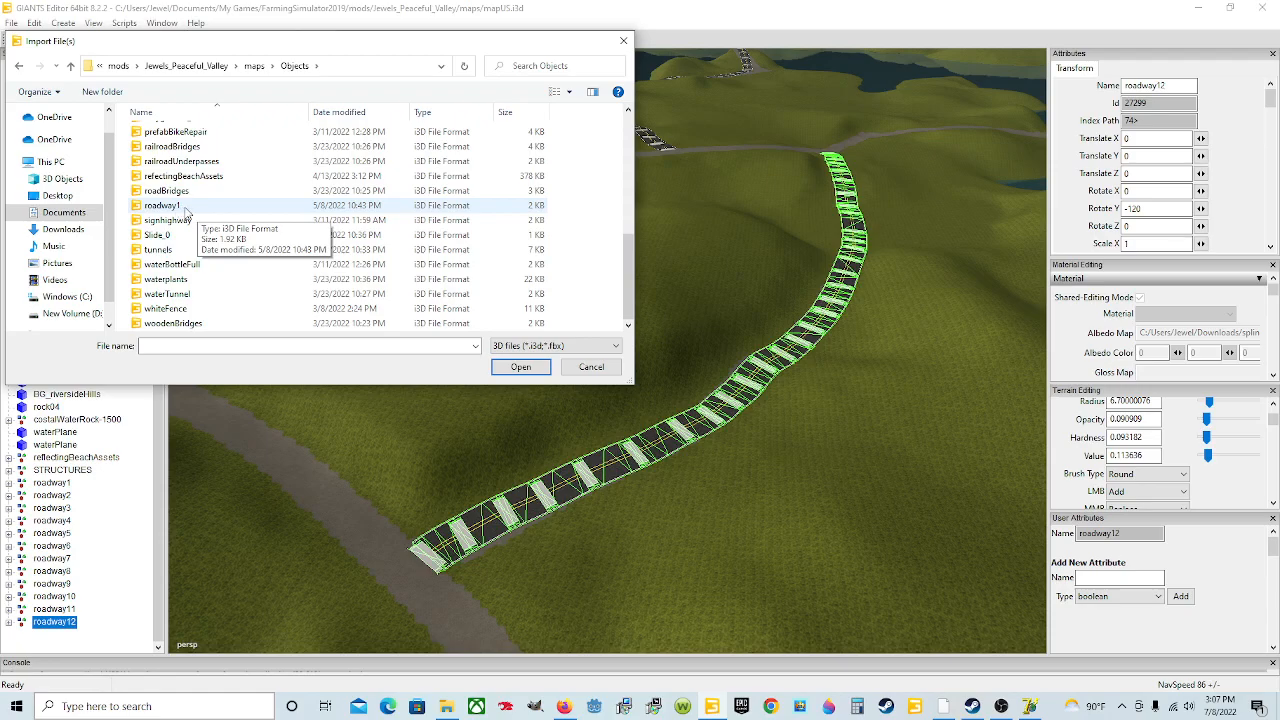
{"action": "left_click", "coordinate": [185, 208]}
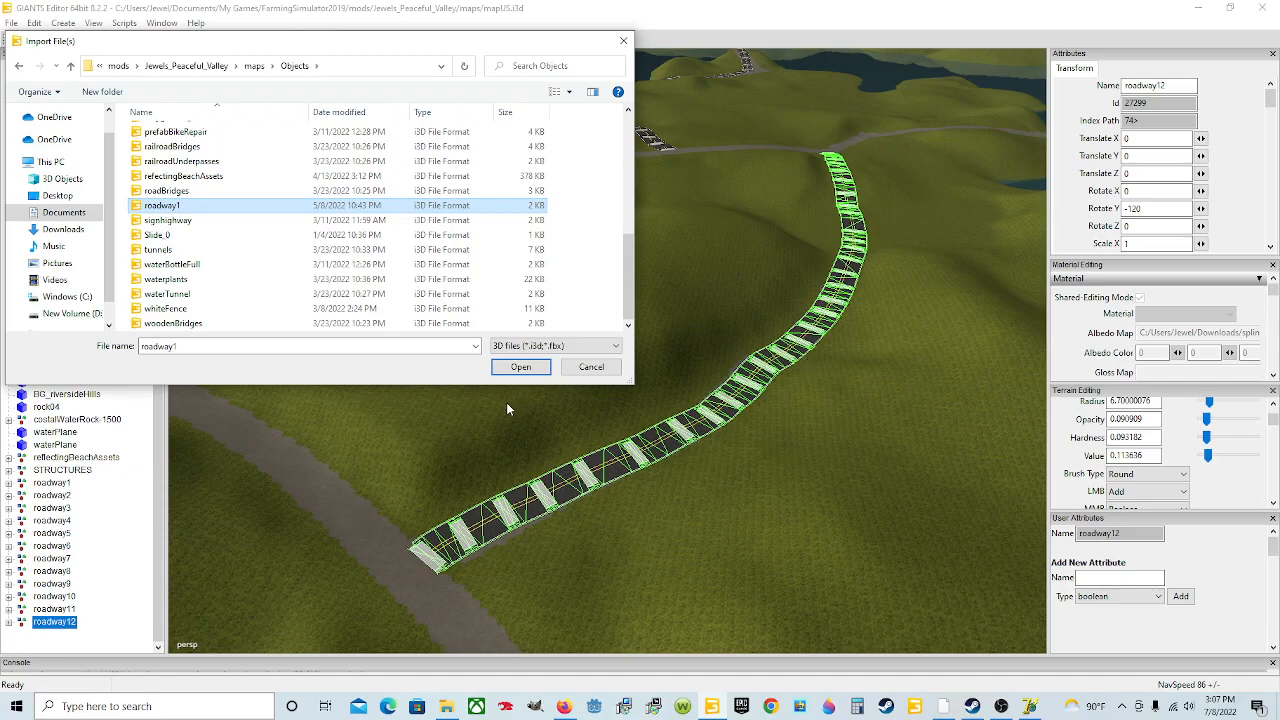
{"action": "left_click", "coordinate": [591, 368]}
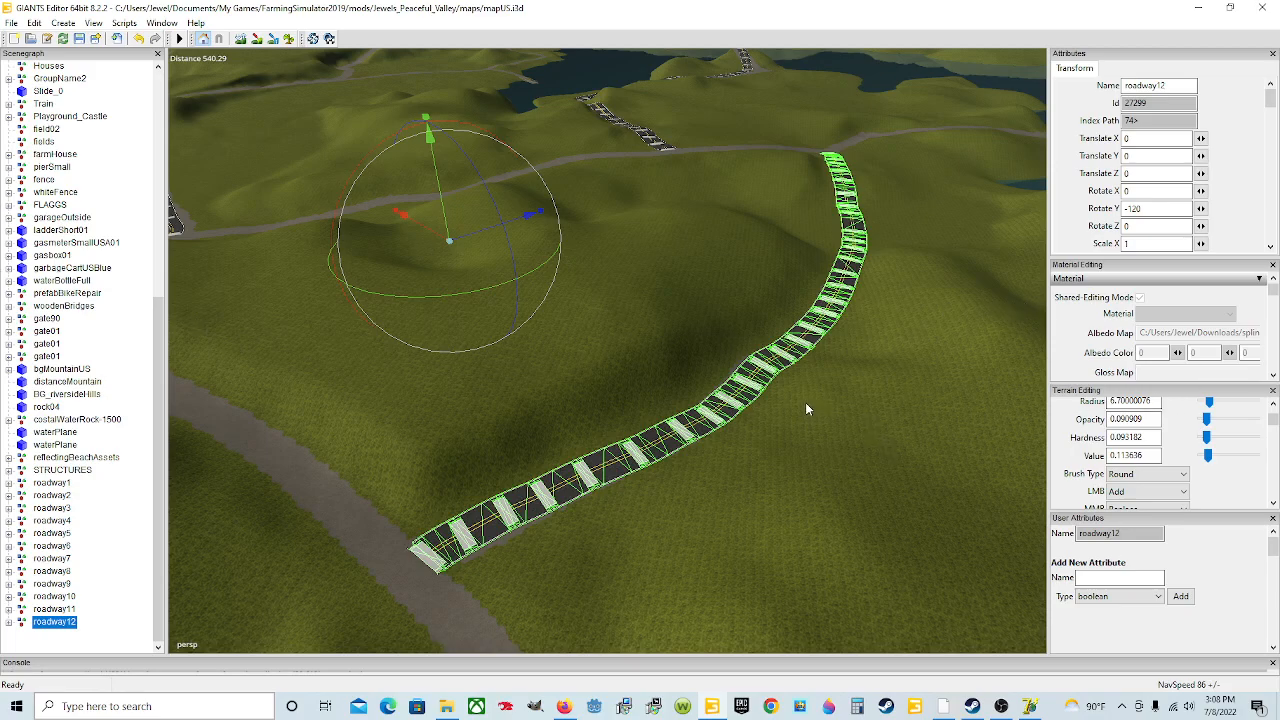
Step: Save the map scene
{"action": "key", "text": "ctrl+s"}
Step: Select careerStartPoint and move it to the current camera position near the roadway12 end
{"action": "scroll", "coordinate": [93, 389], "scroll_direction": "up", "scroll_amount": 5}
{"action": "scroll", "coordinate": [93, 389], "scroll_direction": "up", "scroll_amount": 5}
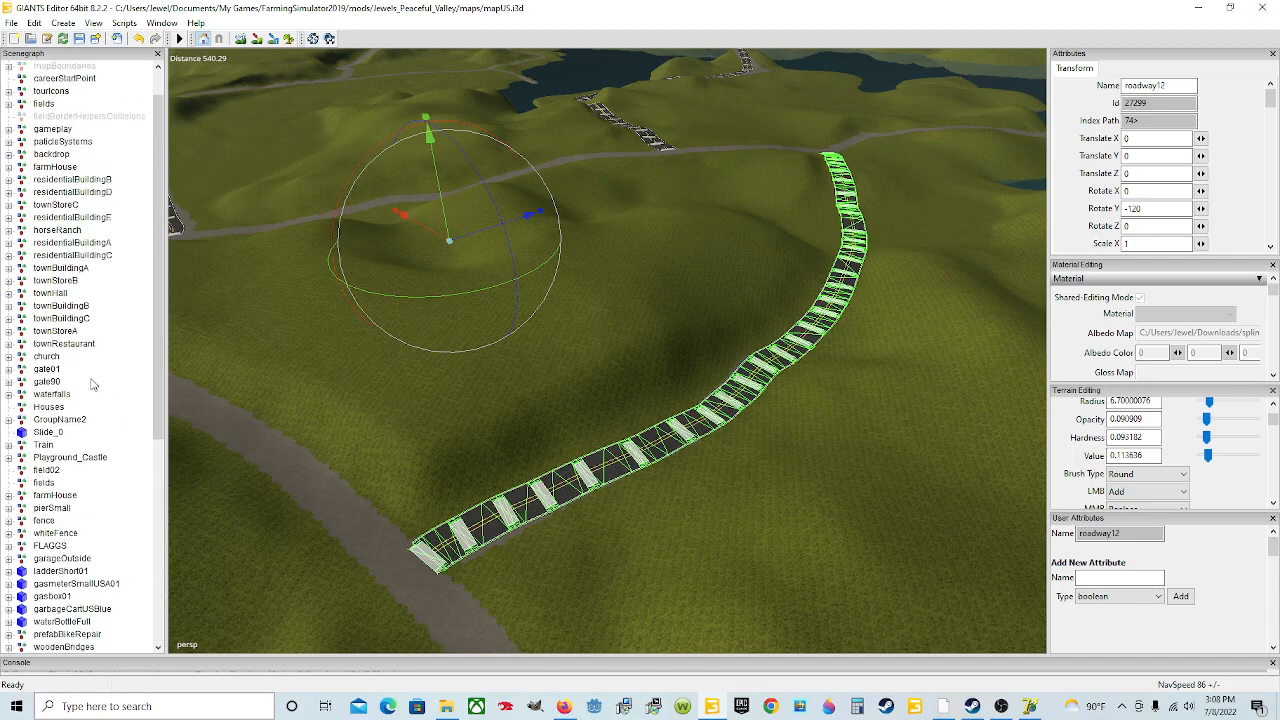
{"action": "left_click", "coordinate": [99, 118]}
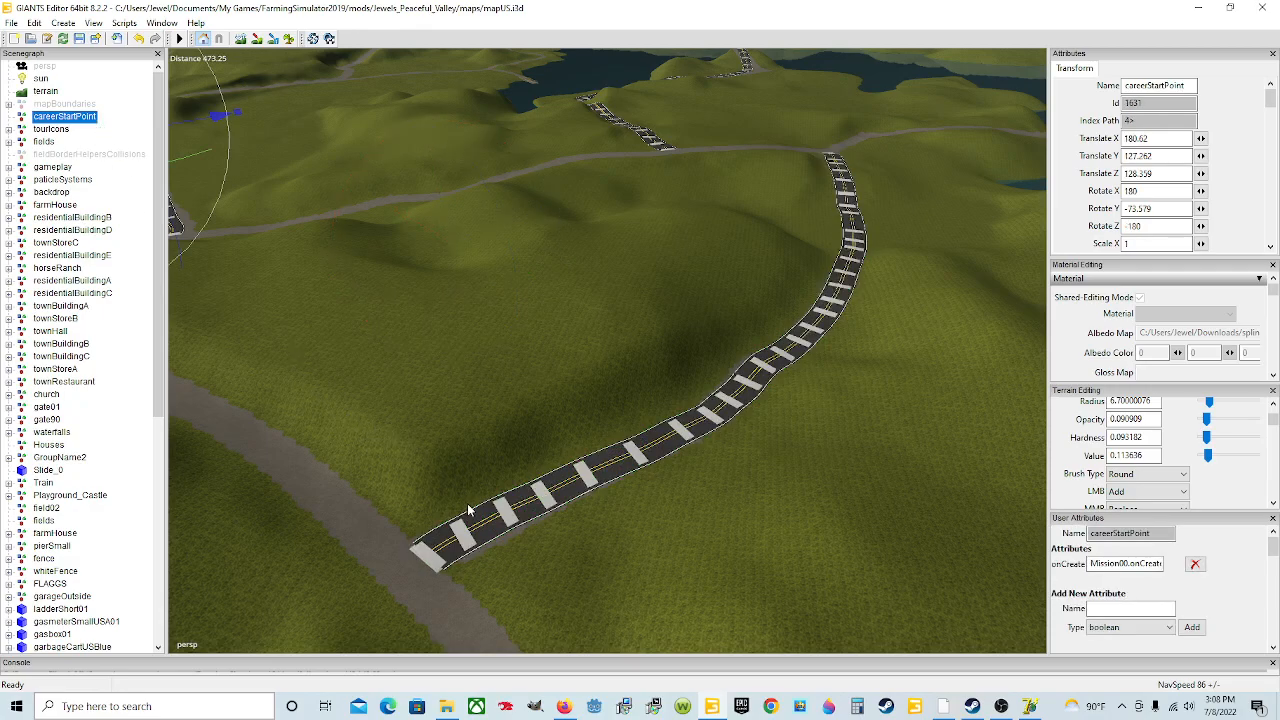
{"action": "key", "text": "ctrl+b"}
{"action": "key", "text": "ctrl+b"}
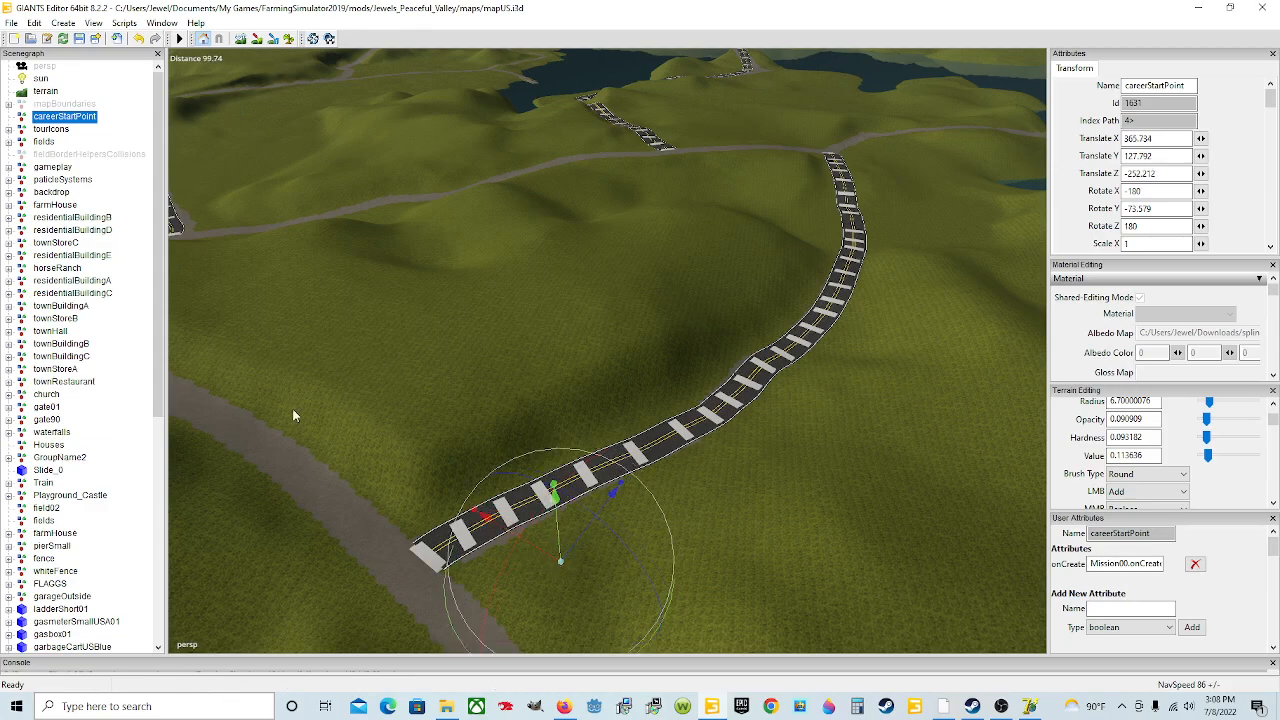
Step: Inspect the roadway12 route and its junction with the gravel road from several angles
{"action": "left_click", "coordinate": [52, 167]}
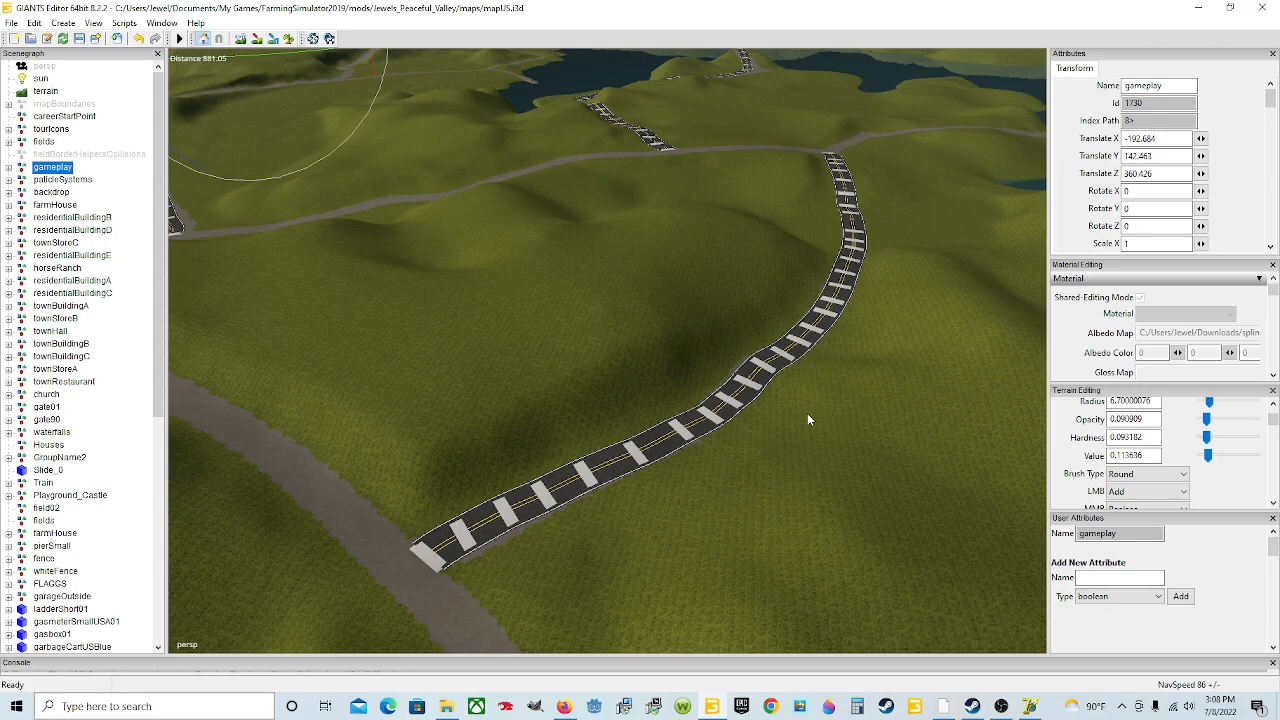
{"action": "left_click_drag", "start_coordinate": [542, 441], "coordinate": [677, 490], "text": "alt"}
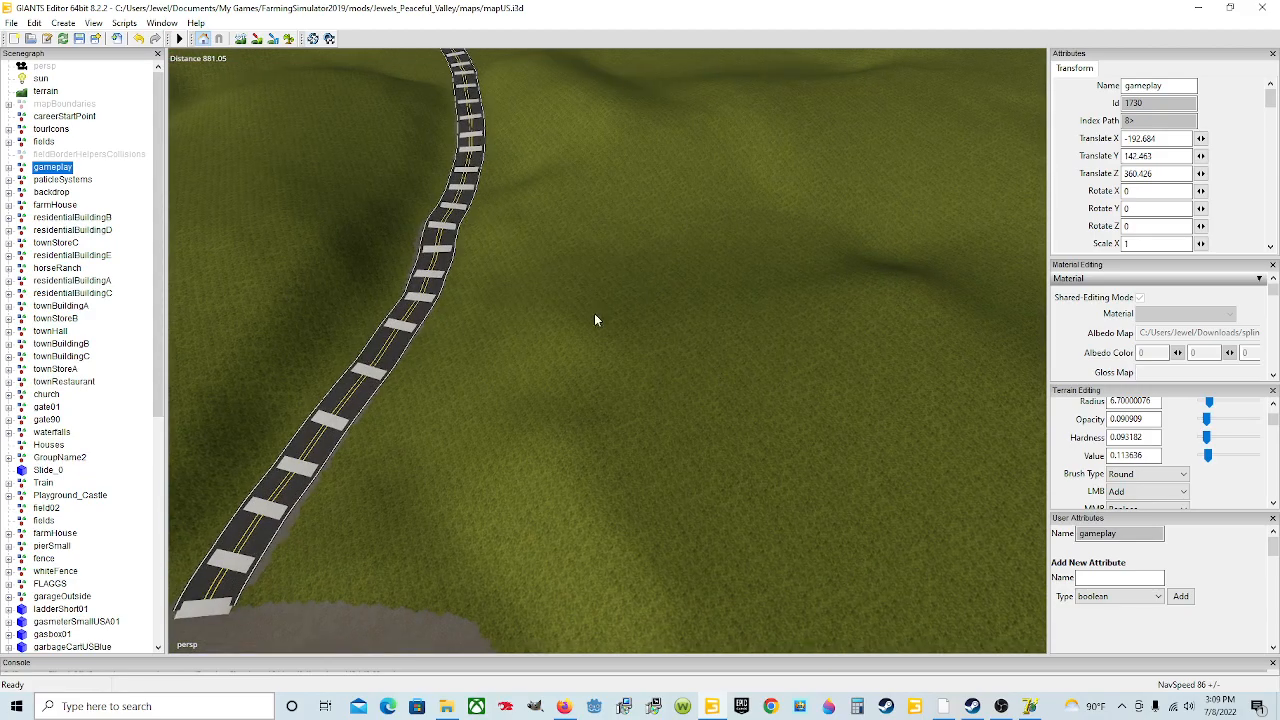
{"action": "left_click_drag", "start_coordinate": [793, 300], "coordinate": [845, 308], "text": "alt"}
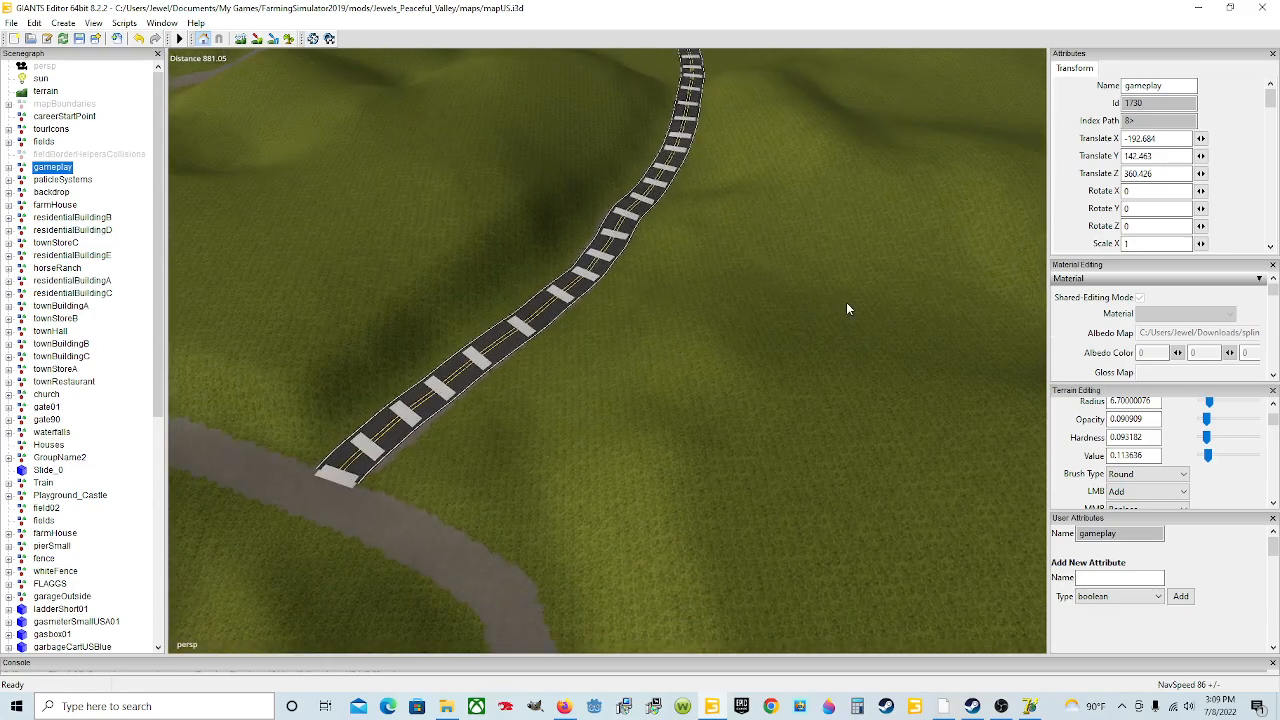
{"action": "mouse_move", "coordinate": [744, 318]}
{"action": "left_mouse_down", "text": "alt"}
{"action": "mouse_move", "coordinate": [780, 304]}
{"action": "mouse_move", "coordinate": [740, 320]}
{"action": "left_mouse_up", "text": "alt"}
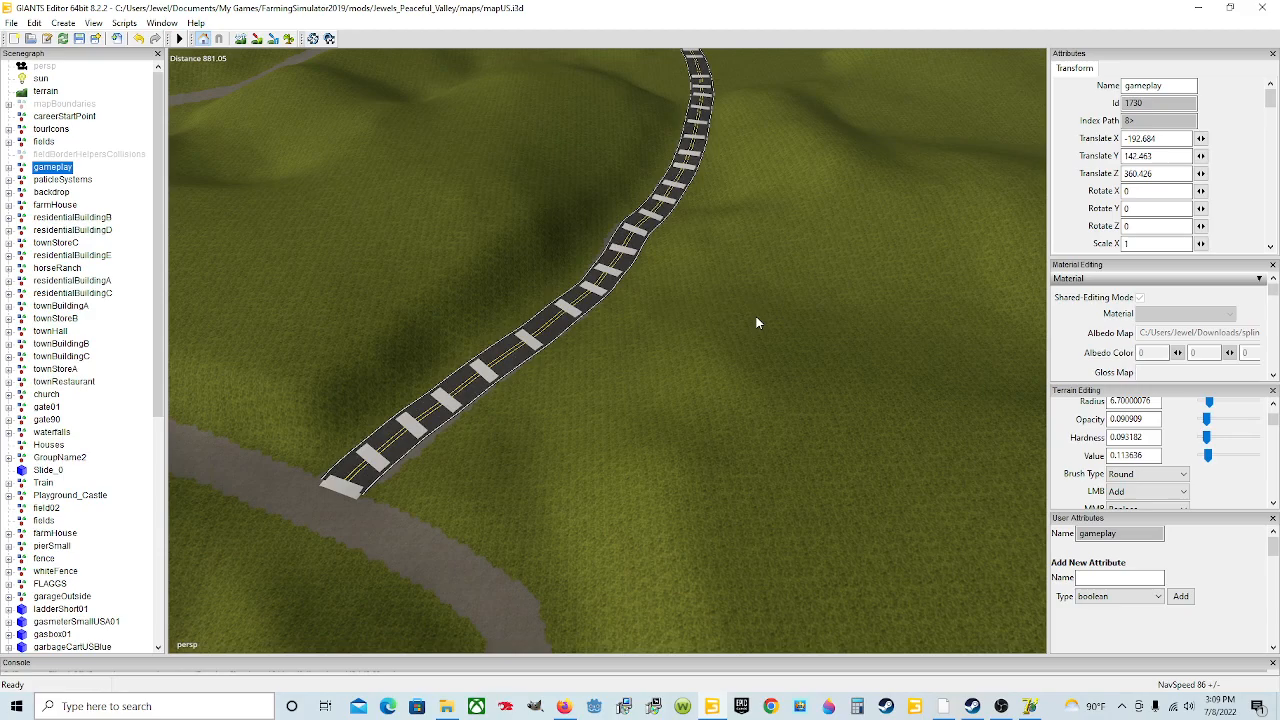
{"action": "left_click_drag", "start_coordinate": [772, 360], "coordinate": [1026, 443], "text": "alt"}
{"action": "left_click_drag", "start_coordinate": [761, 429], "coordinate": [847, 495], "text": "alt"}
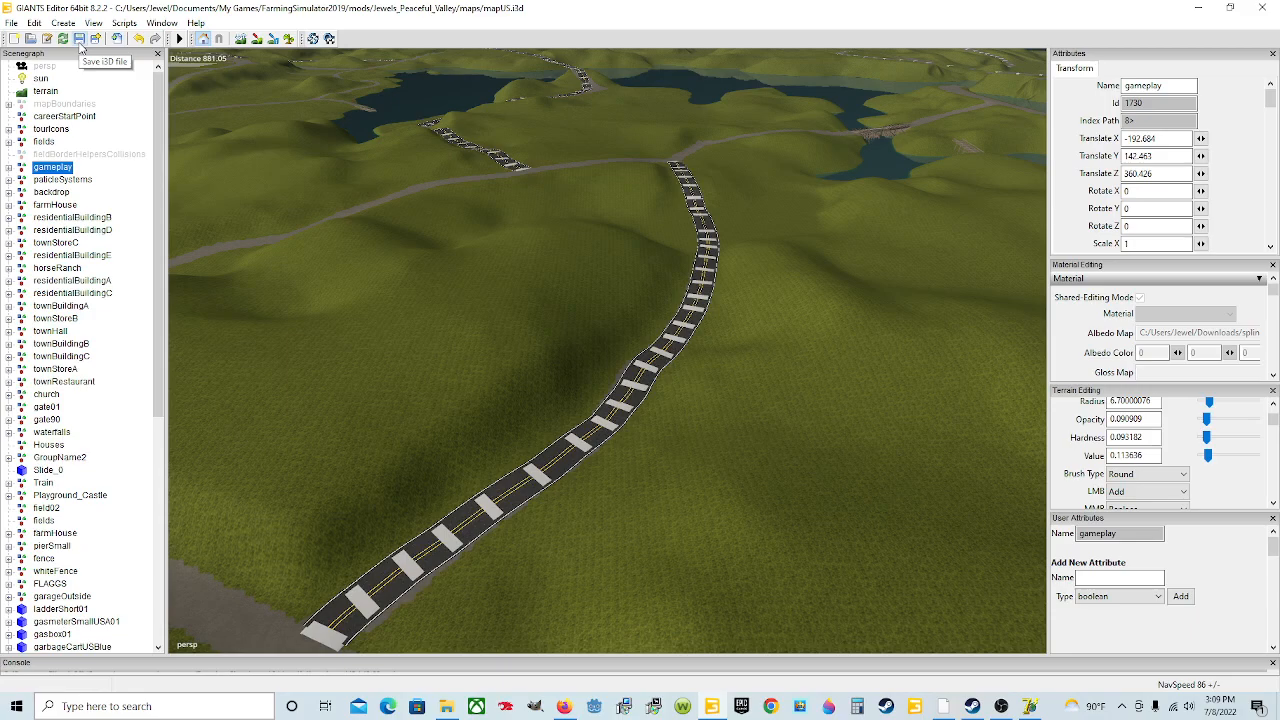
{"action": "mouse_move", "coordinate": [716, 260]}
{"action": "left_mouse_down", "text": "alt"}
{"action": "mouse_move", "coordinate": [679, 273]}
{"action": "mouse_move", "coordinate": [646, 310]}
{"action": "mouse_move", "coordinate": [708, 269]}
{"action": "left_mouse_up", "text": "alt"}
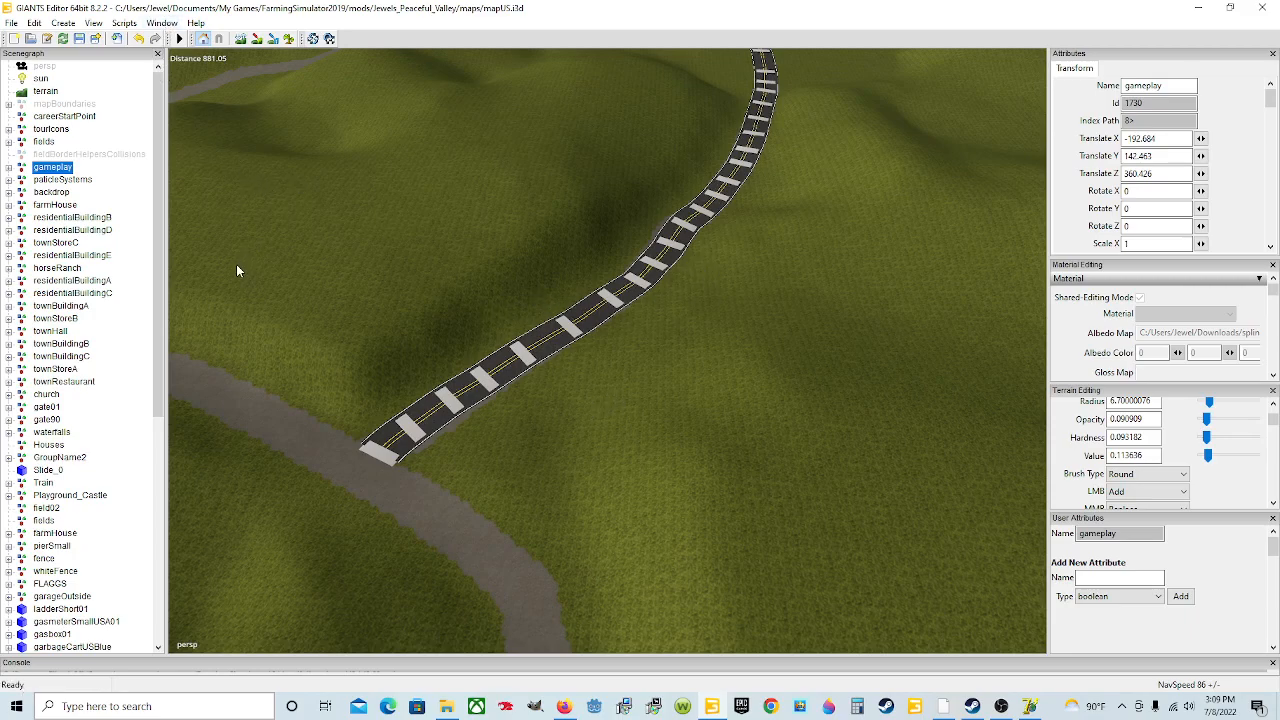
{"action": "left_click", "coordinate": [162, 22]}
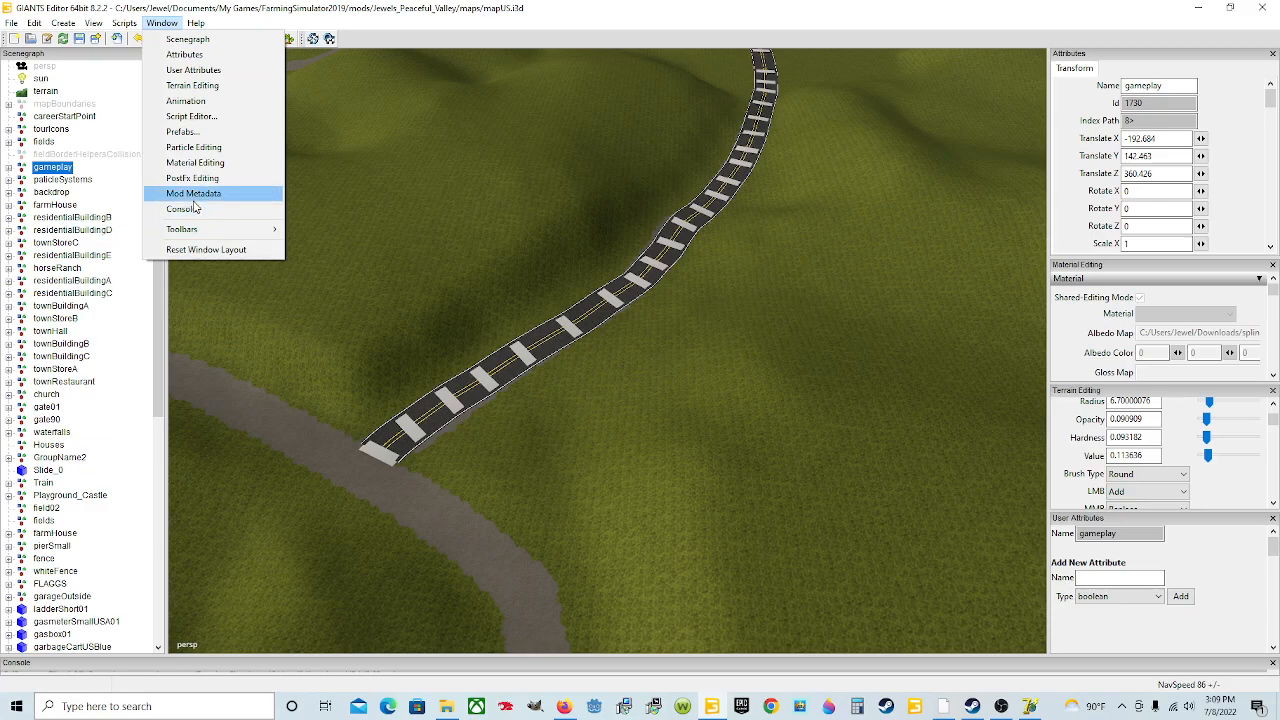
{"action": "left_click", "coordinate": [192, 210]}
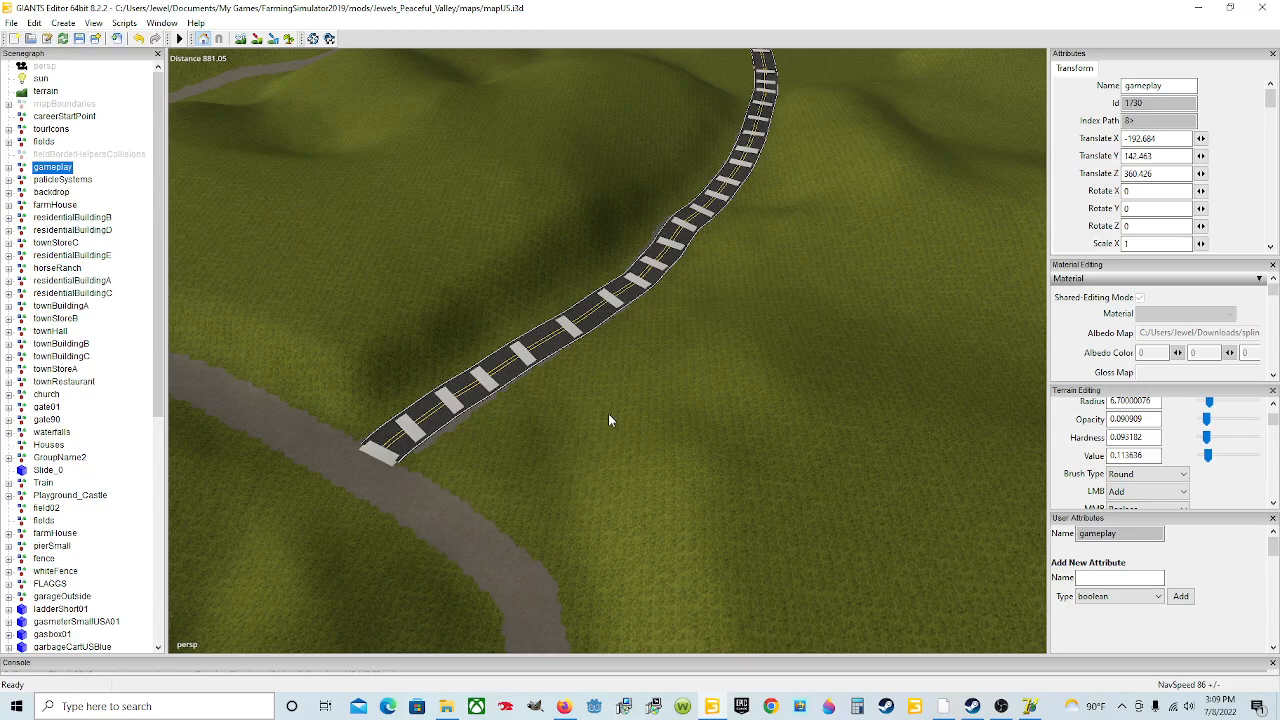
{"action": "left_click_drag", "start_coordinate": [660, 404], "coordinate": [695, 392], "text": "alt"}
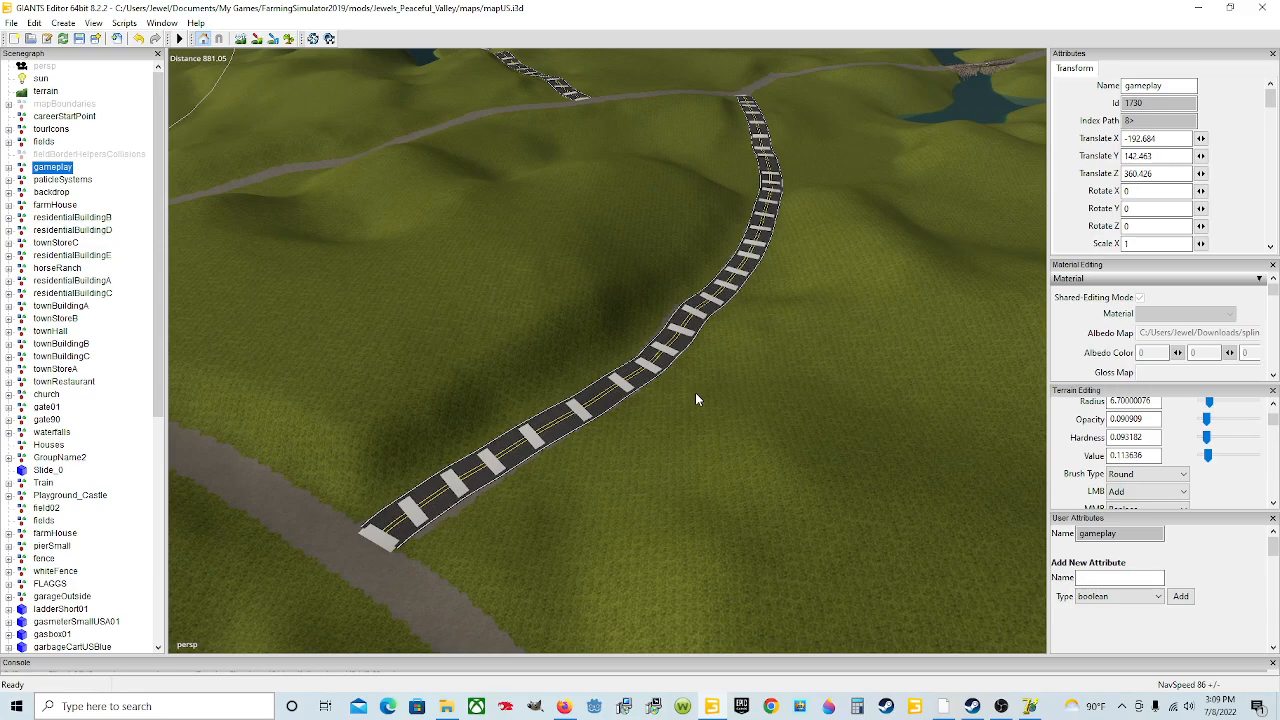
{"action": "left_click_drag", "start_coordinate": [697, 399], "coordinate": [772, 458], "text": "alt"}
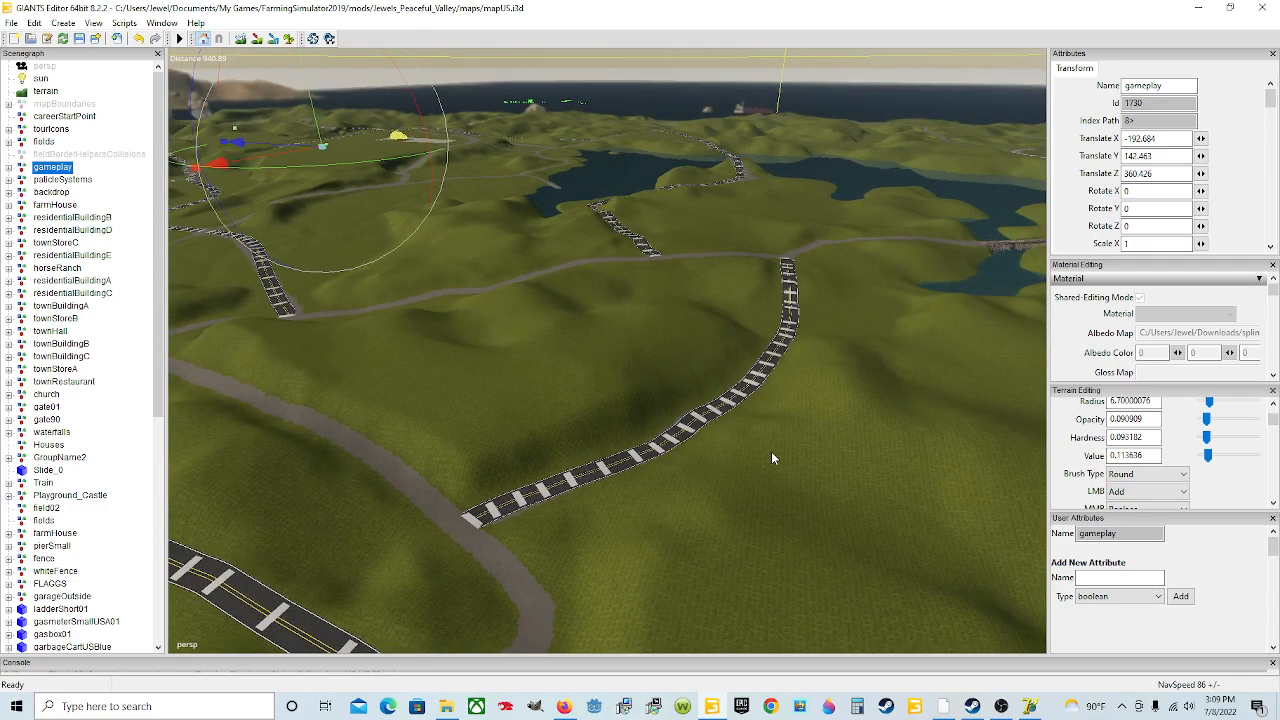